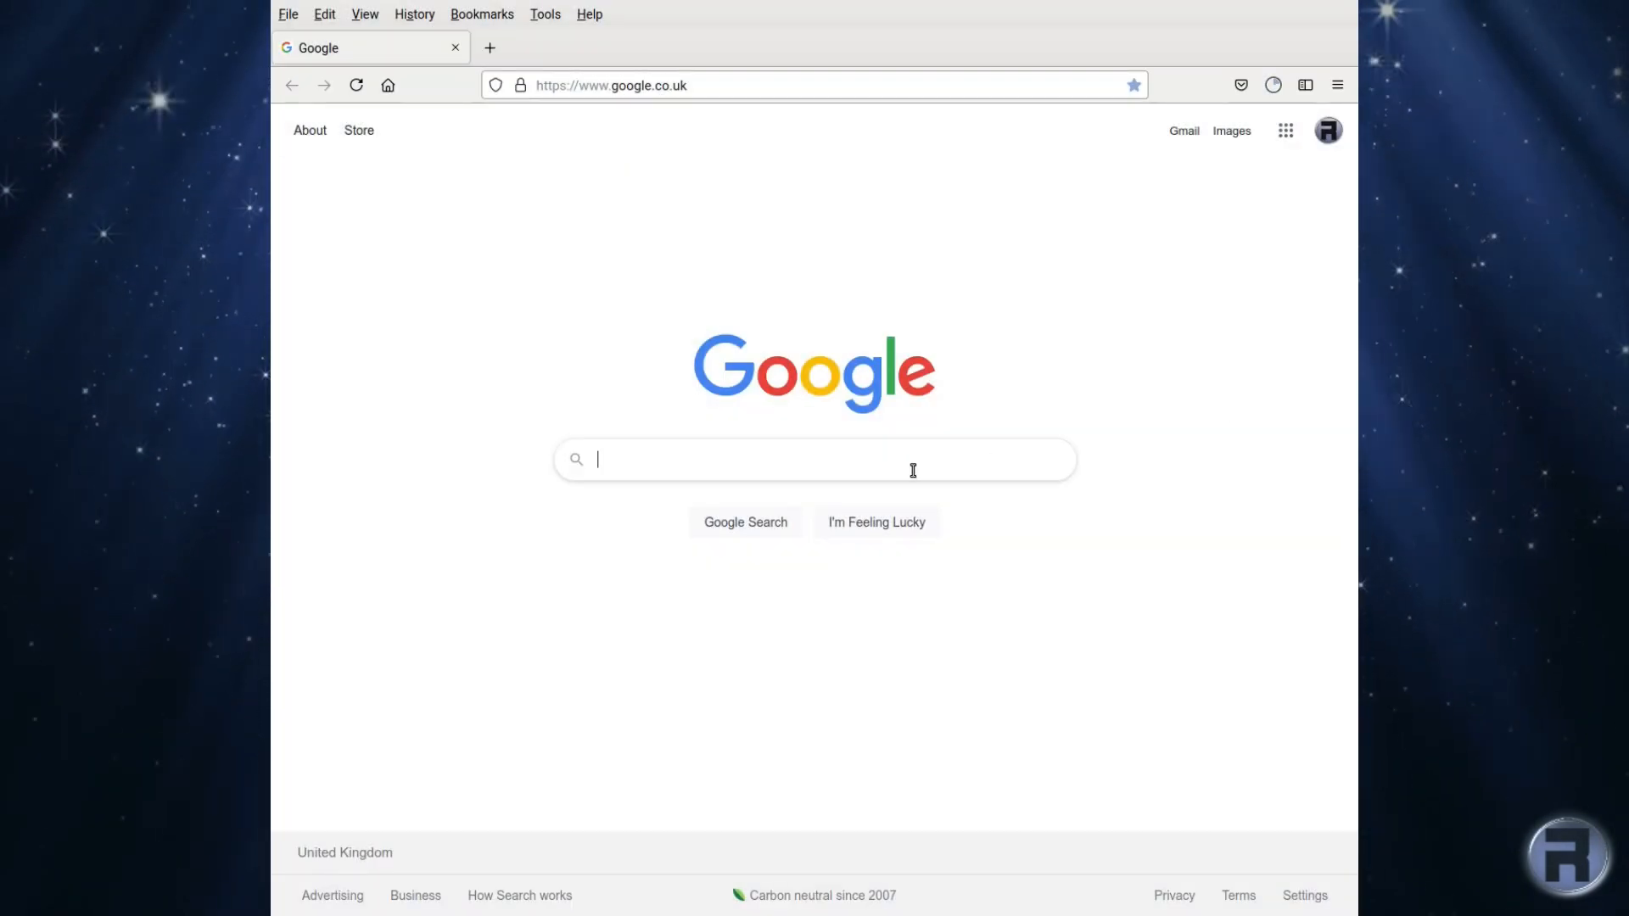
Step: Search Google for 'ghostbsd' and open the official ghostbsd.org homepage from the results
text(gh)
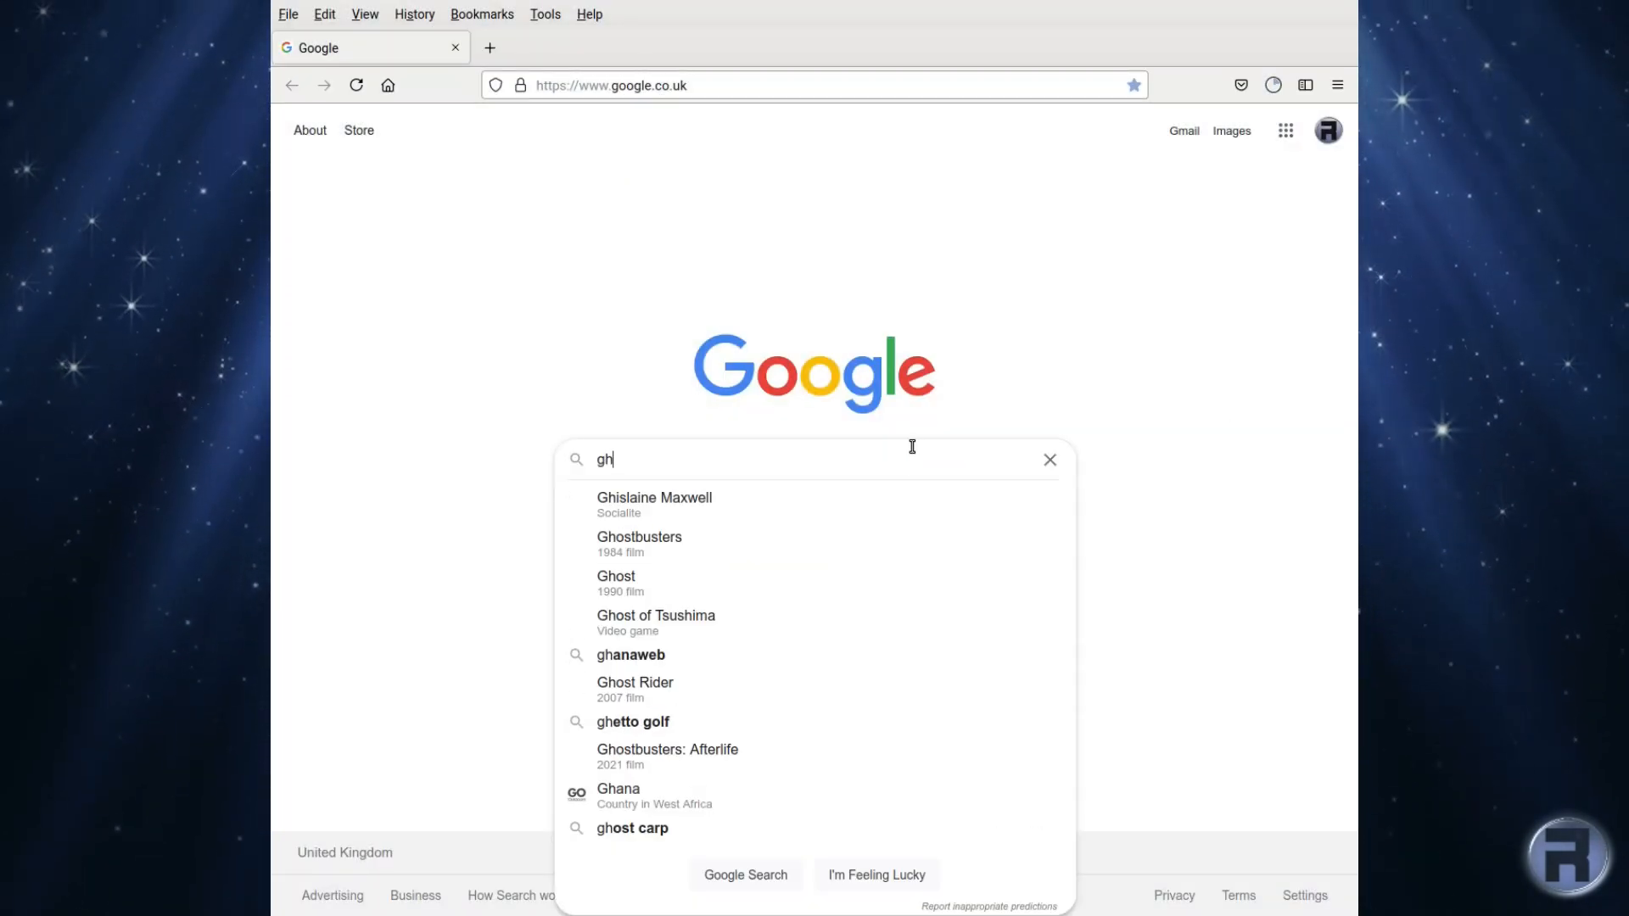
text(ostbsd)
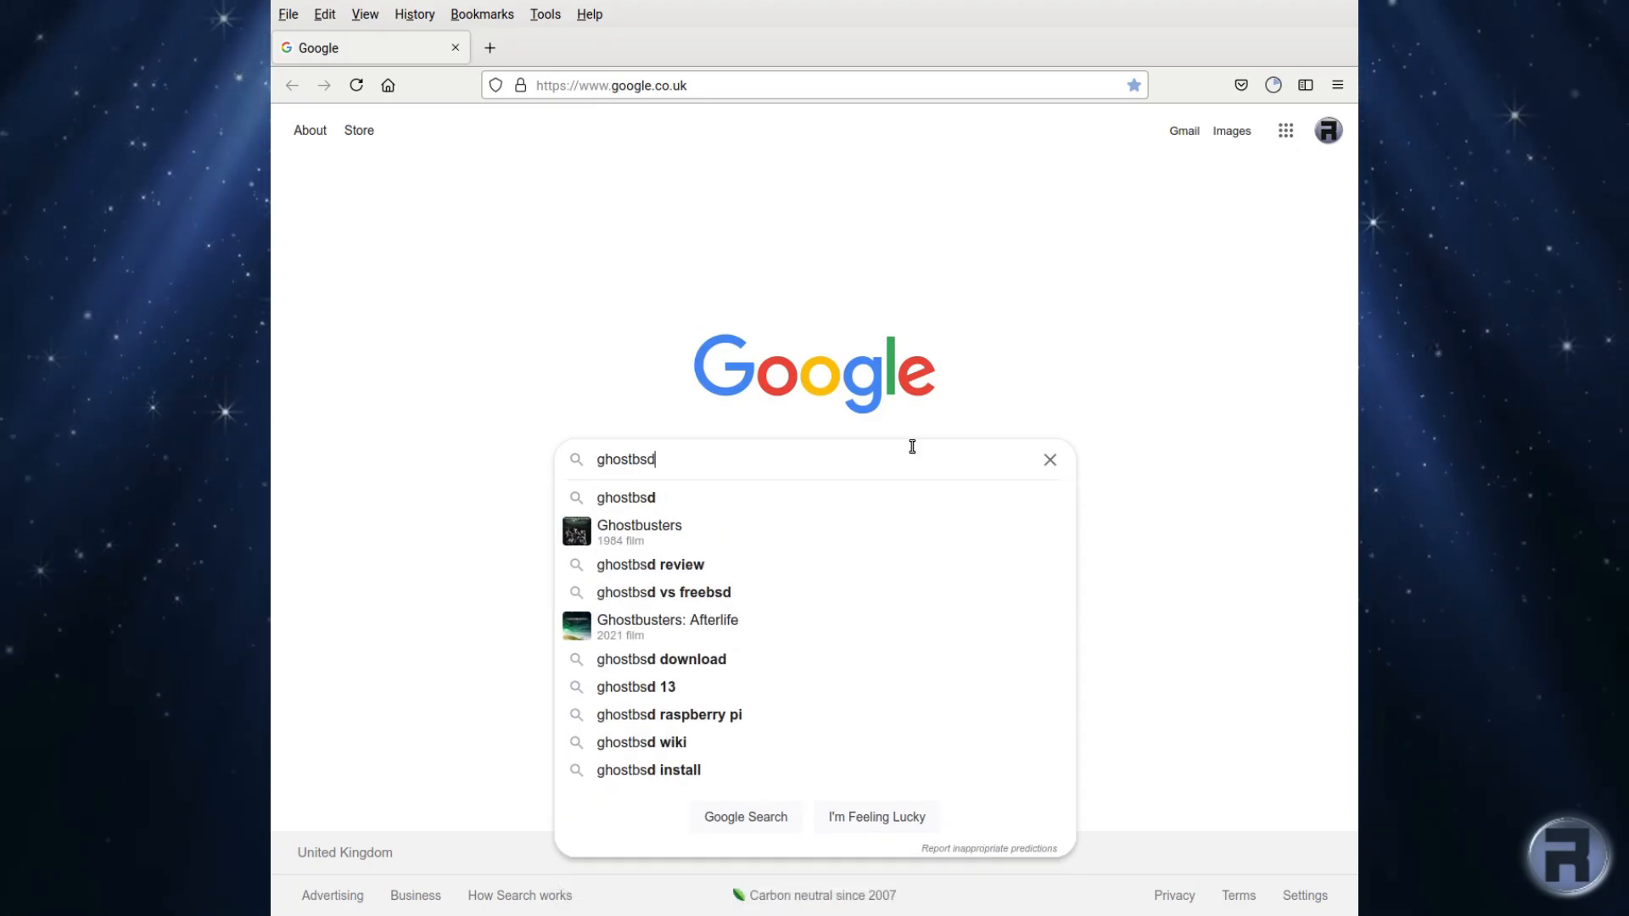
key(Return)
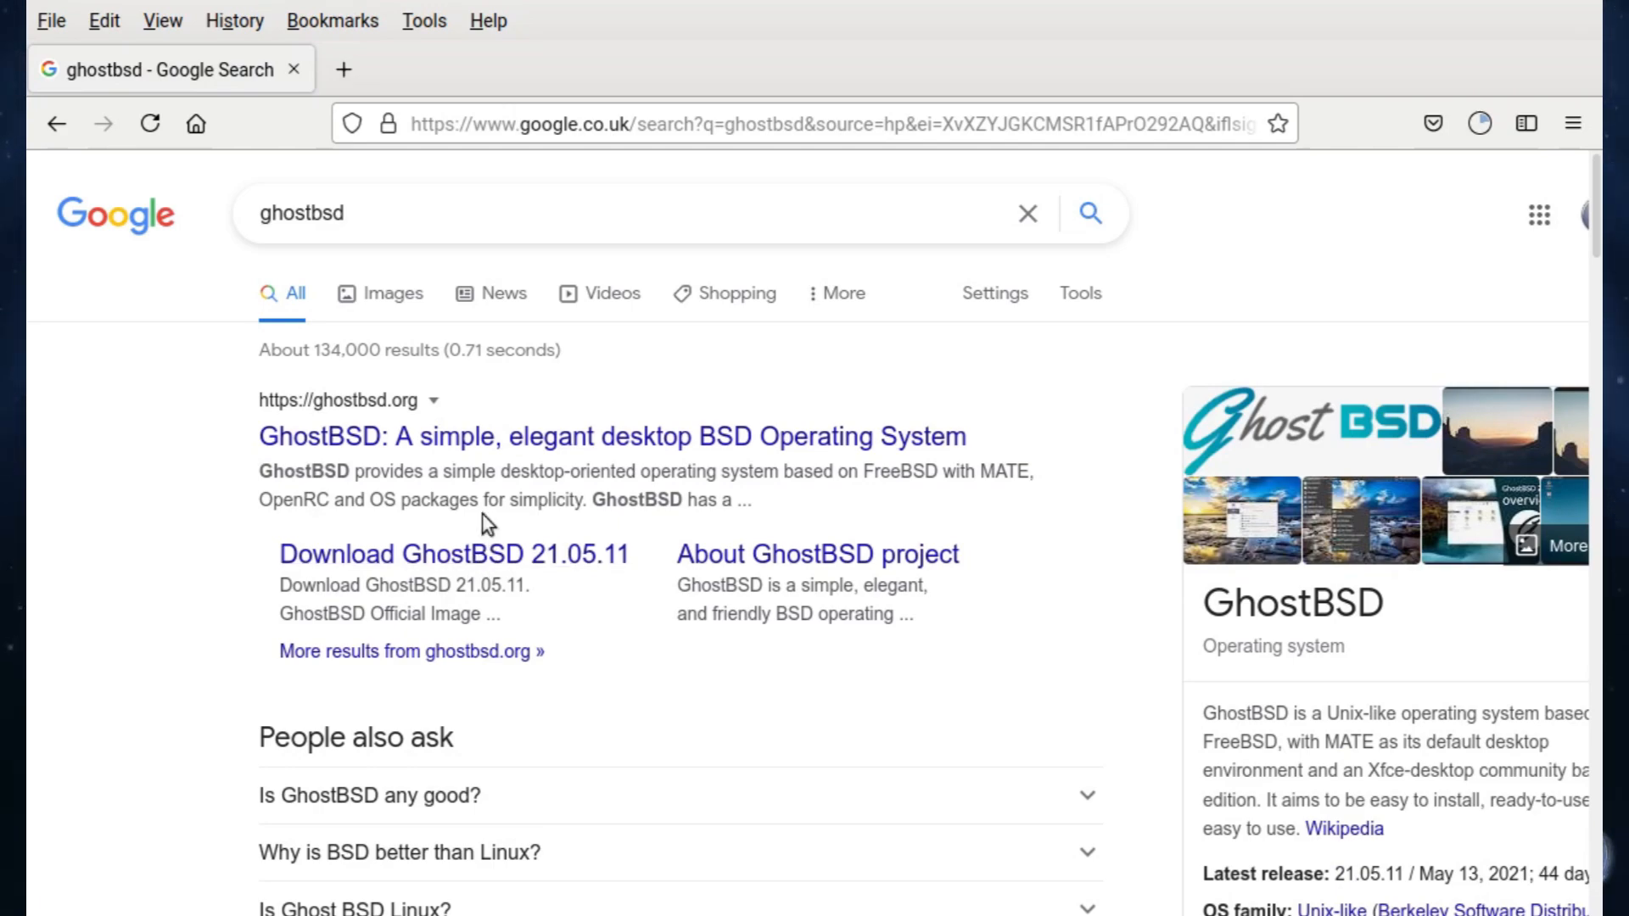
click(435, 443)
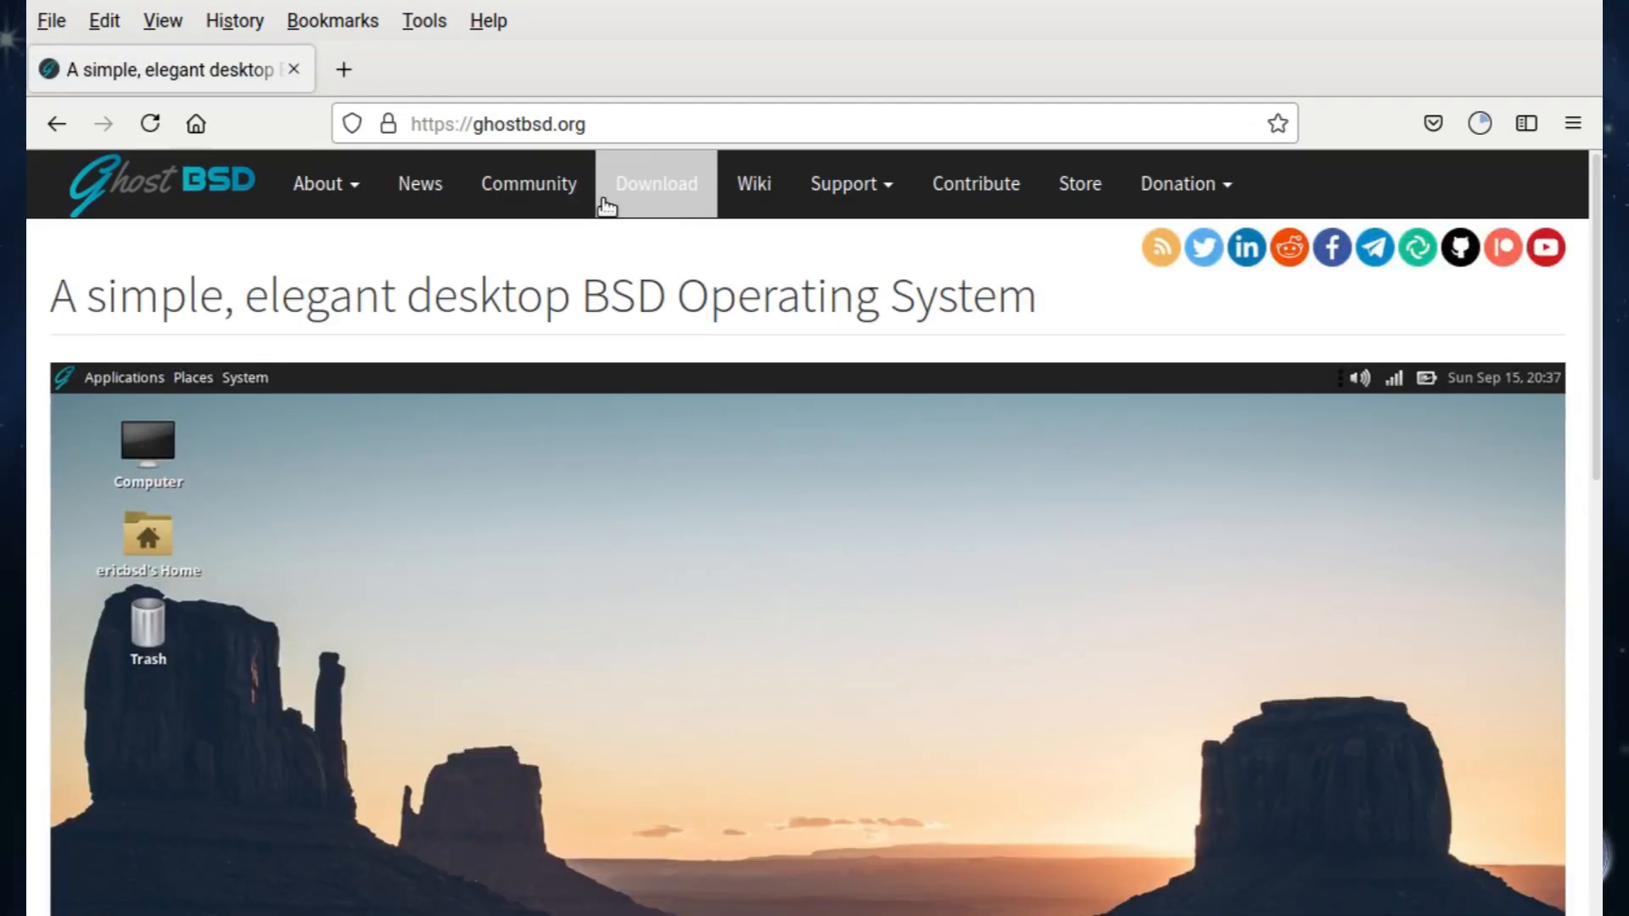
Step: Go to the GhostBSD download page and look over the download options
click(660, 205)
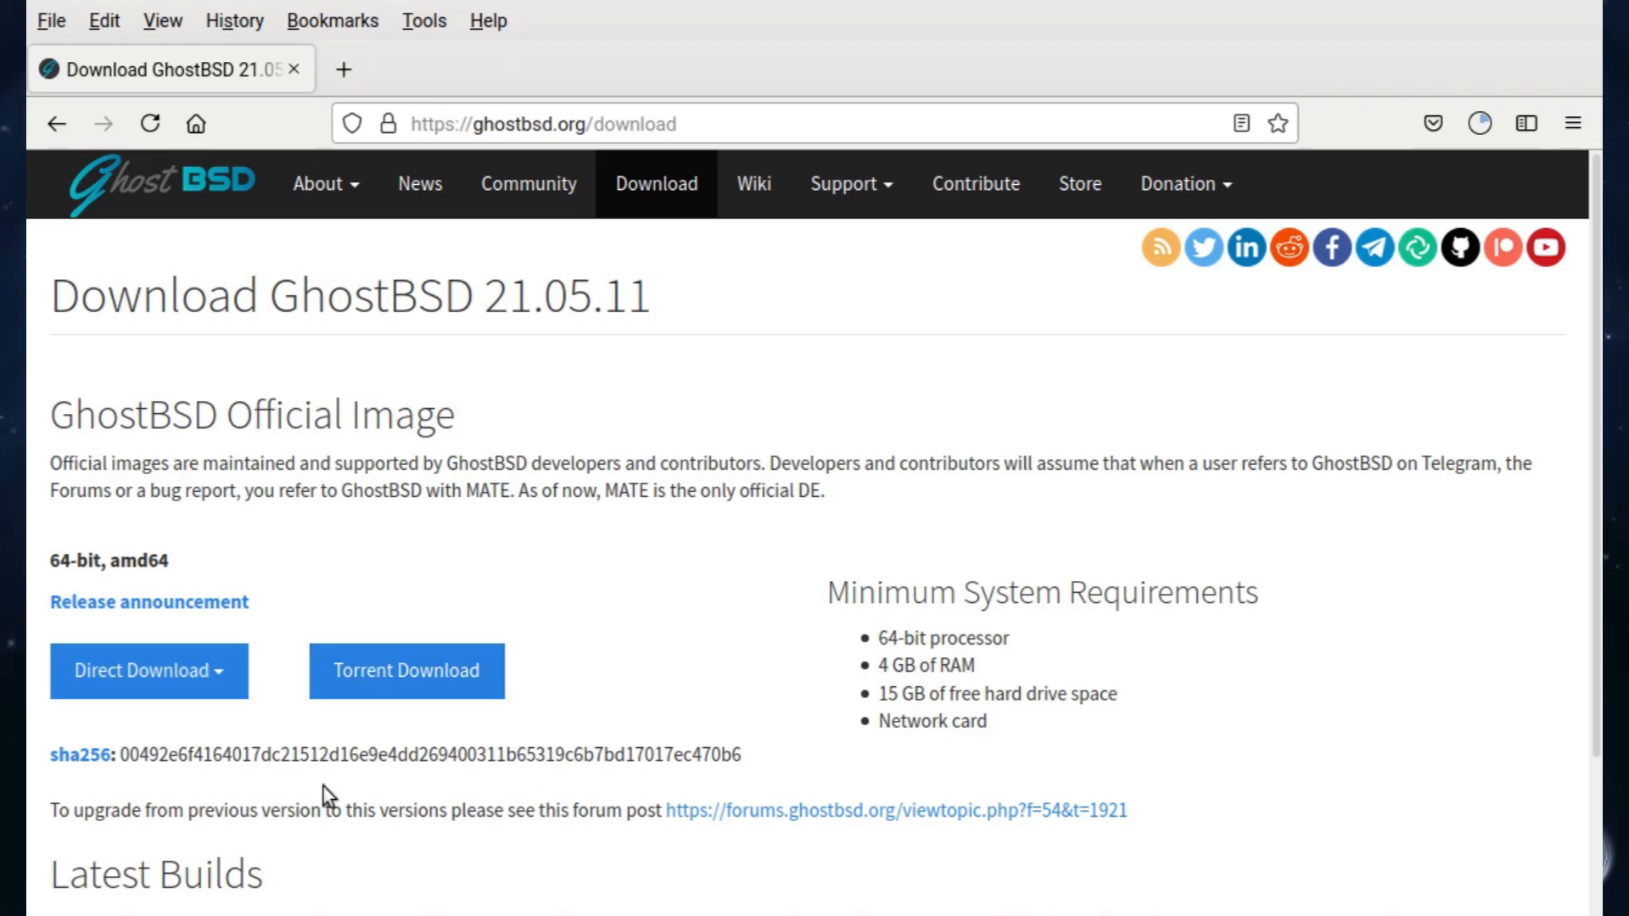
scroll(324, 791, down, 6)
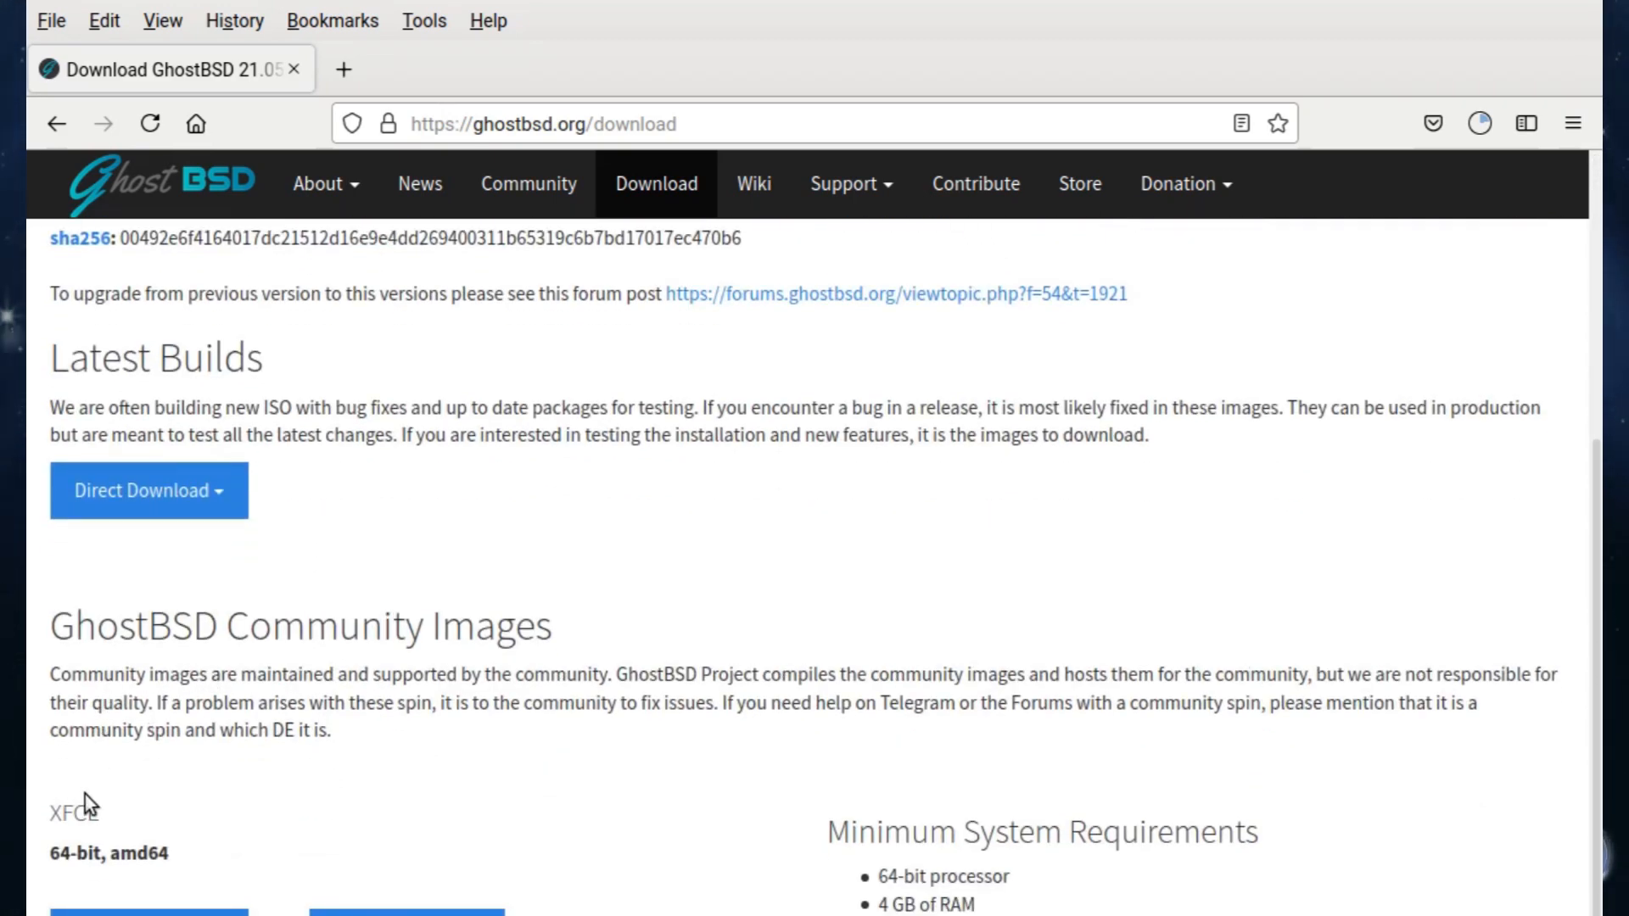
scroll(149, 808, down, 4)
scroll(151, 815, down, 2)
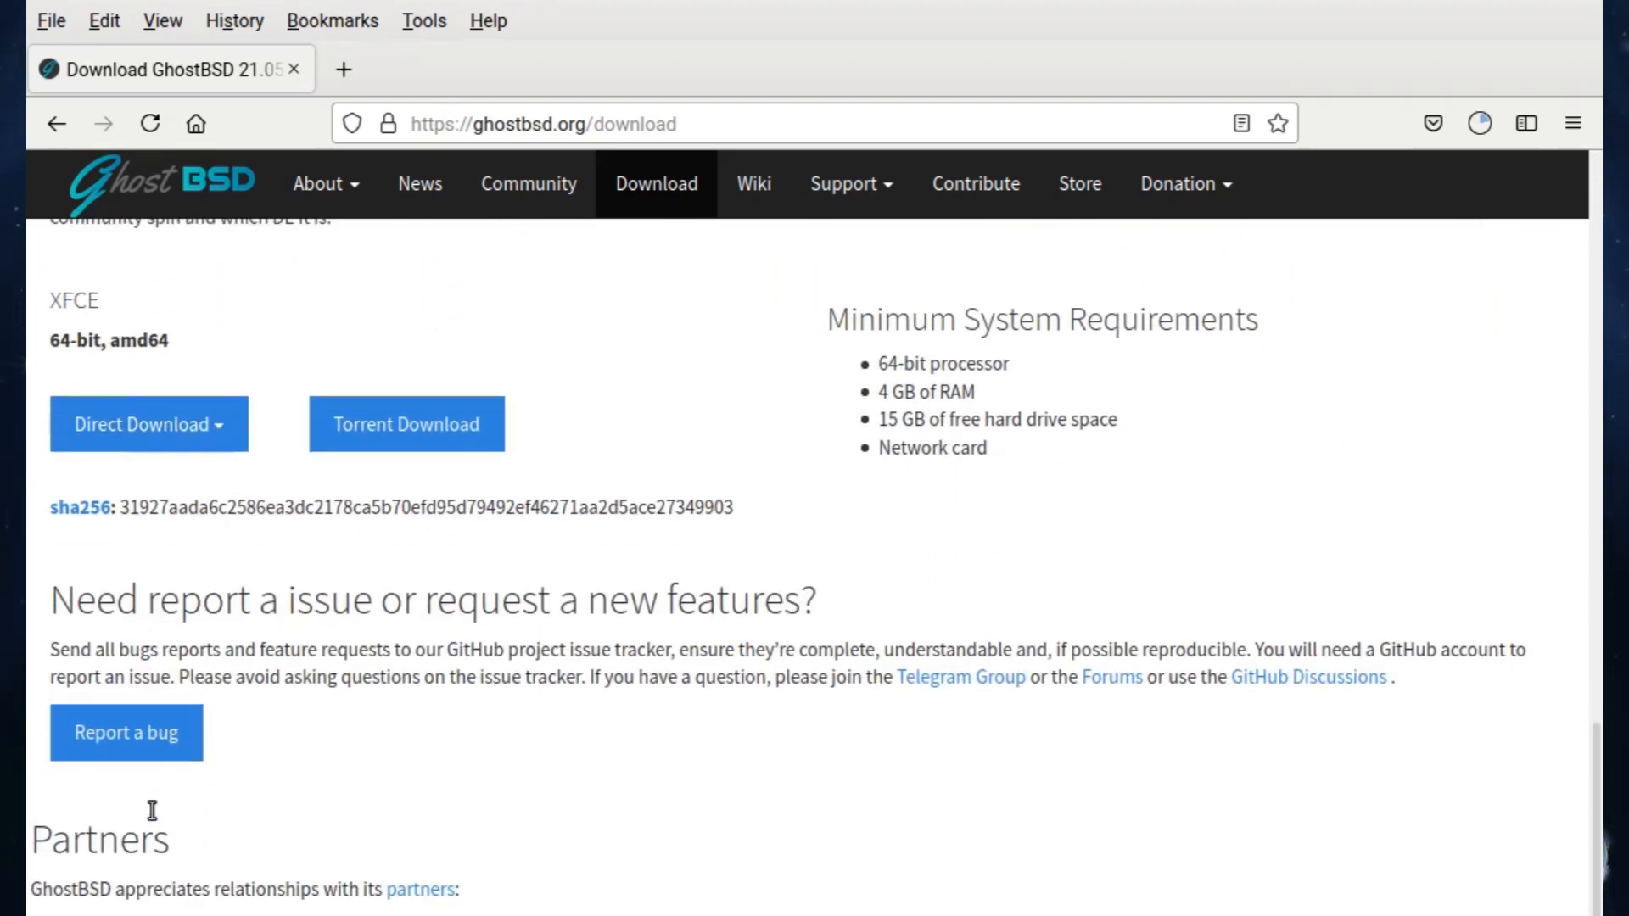
scroll(150, 807, up, 7)
scroll(149, 808, up, 4)
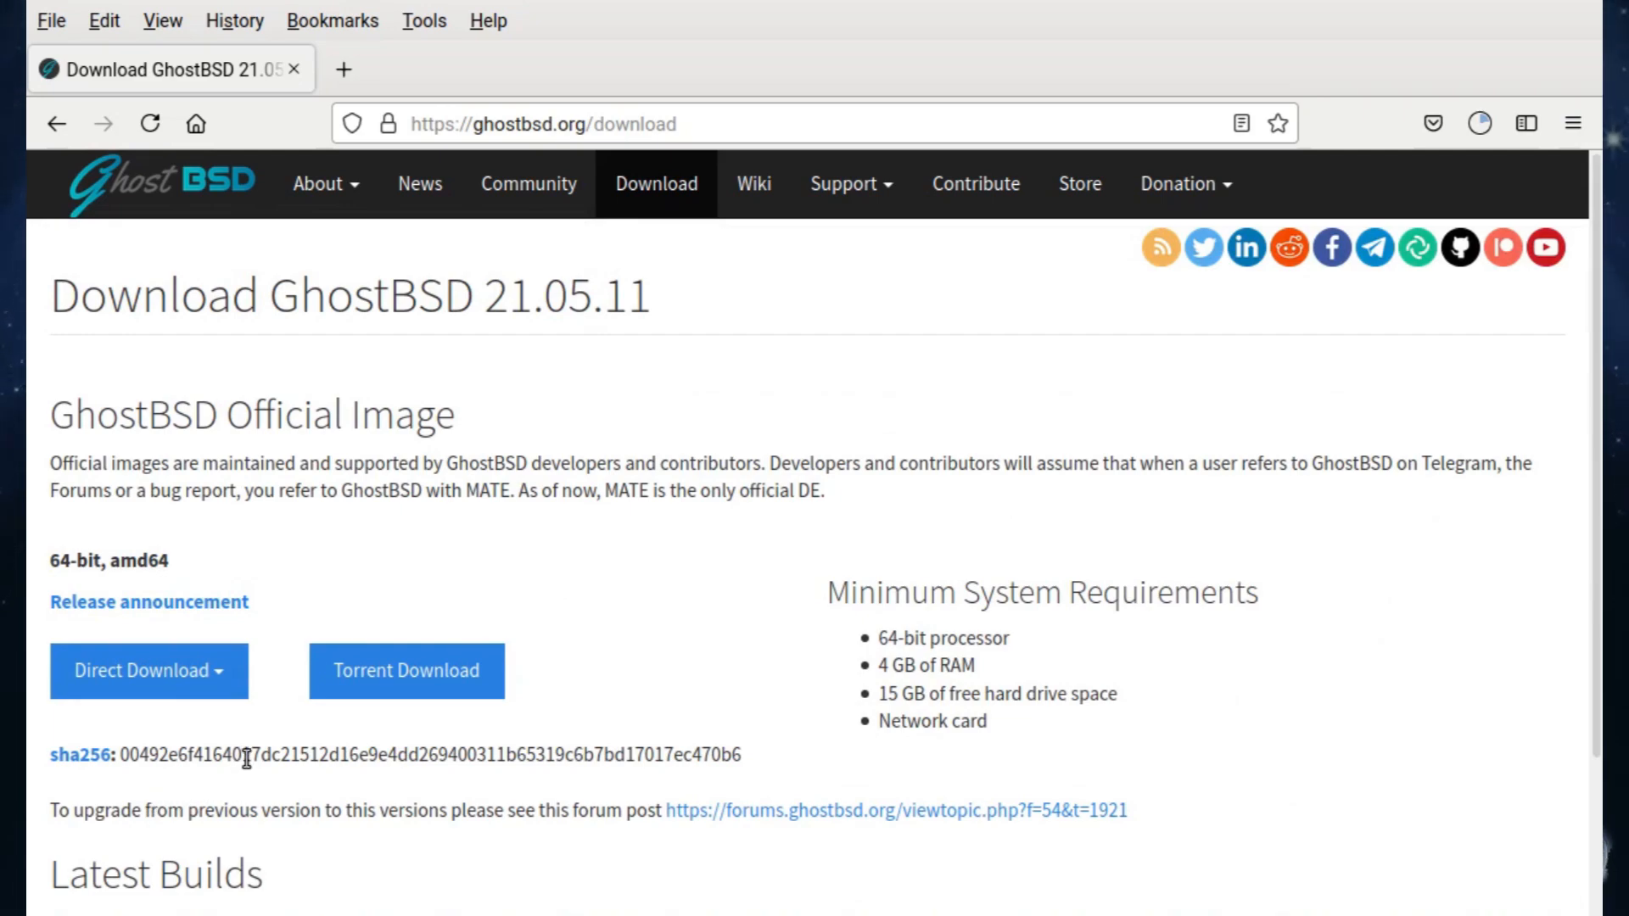
Step: Download GhostBSD-21.05.11.iso from the France mirror and confirm saving the file
click(227, 680)
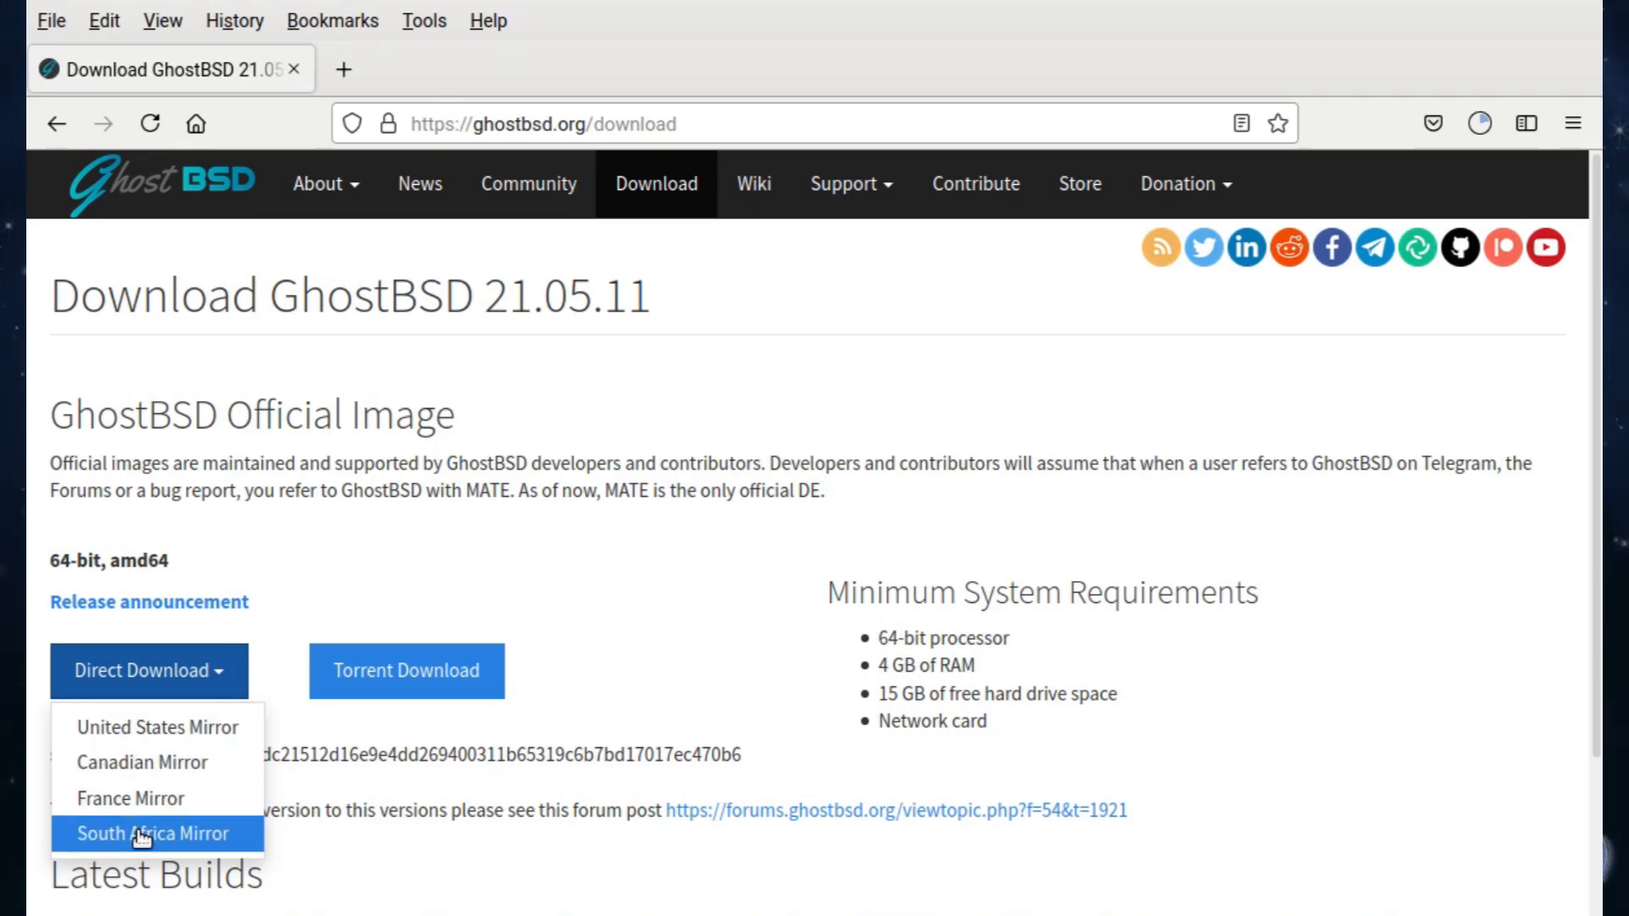
click(349, 857)
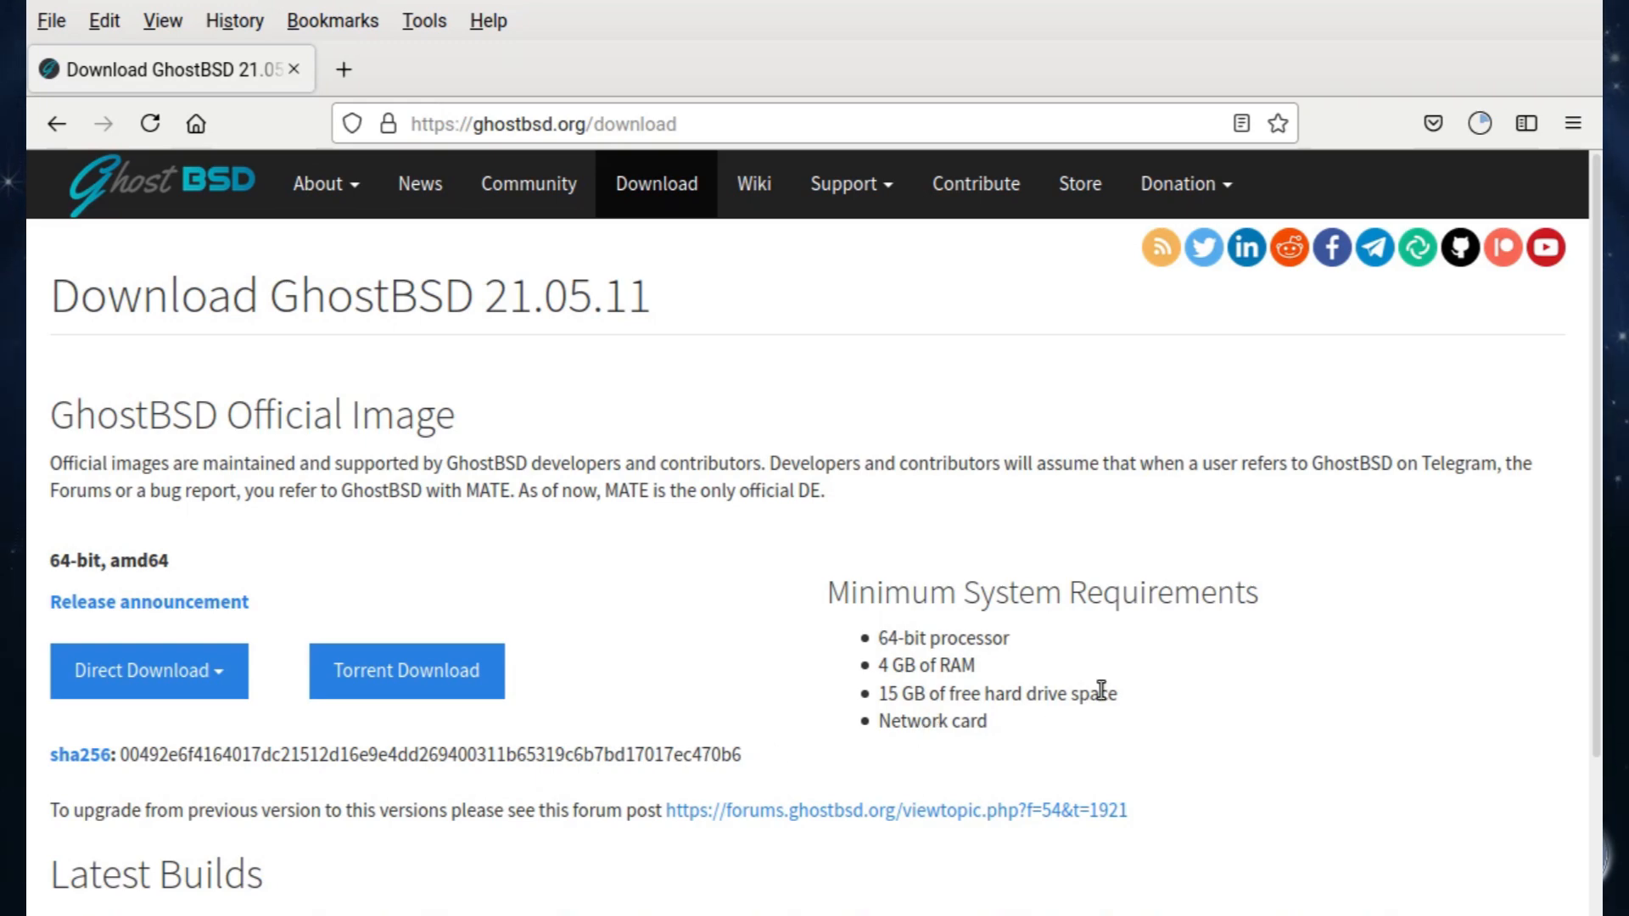
click(154, 672)
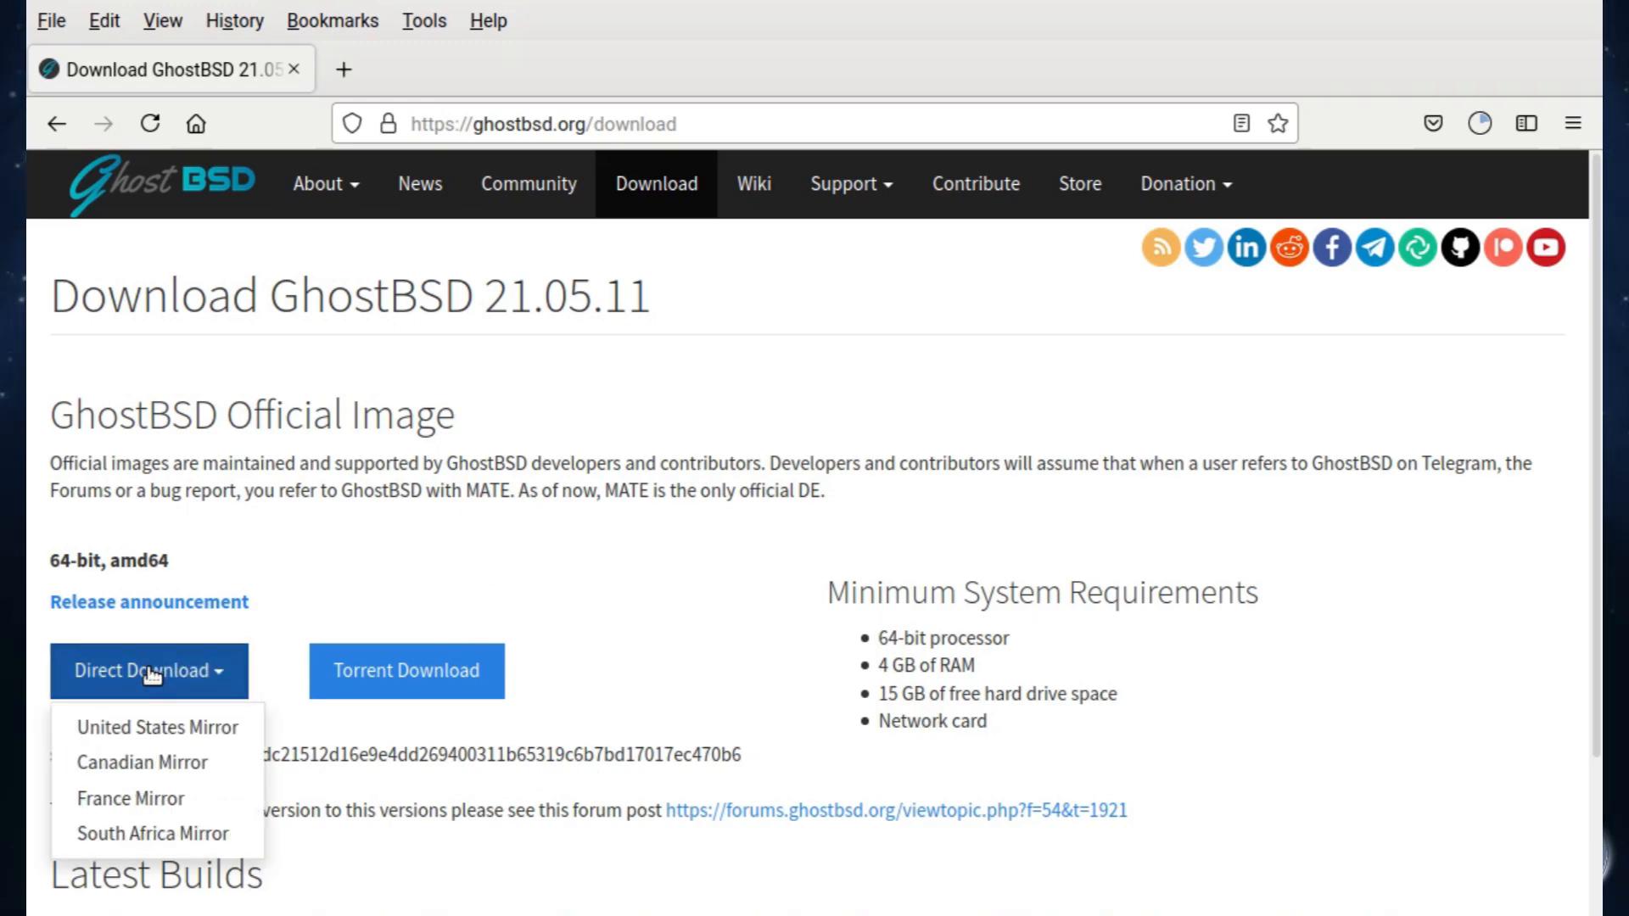
click(97, 800)
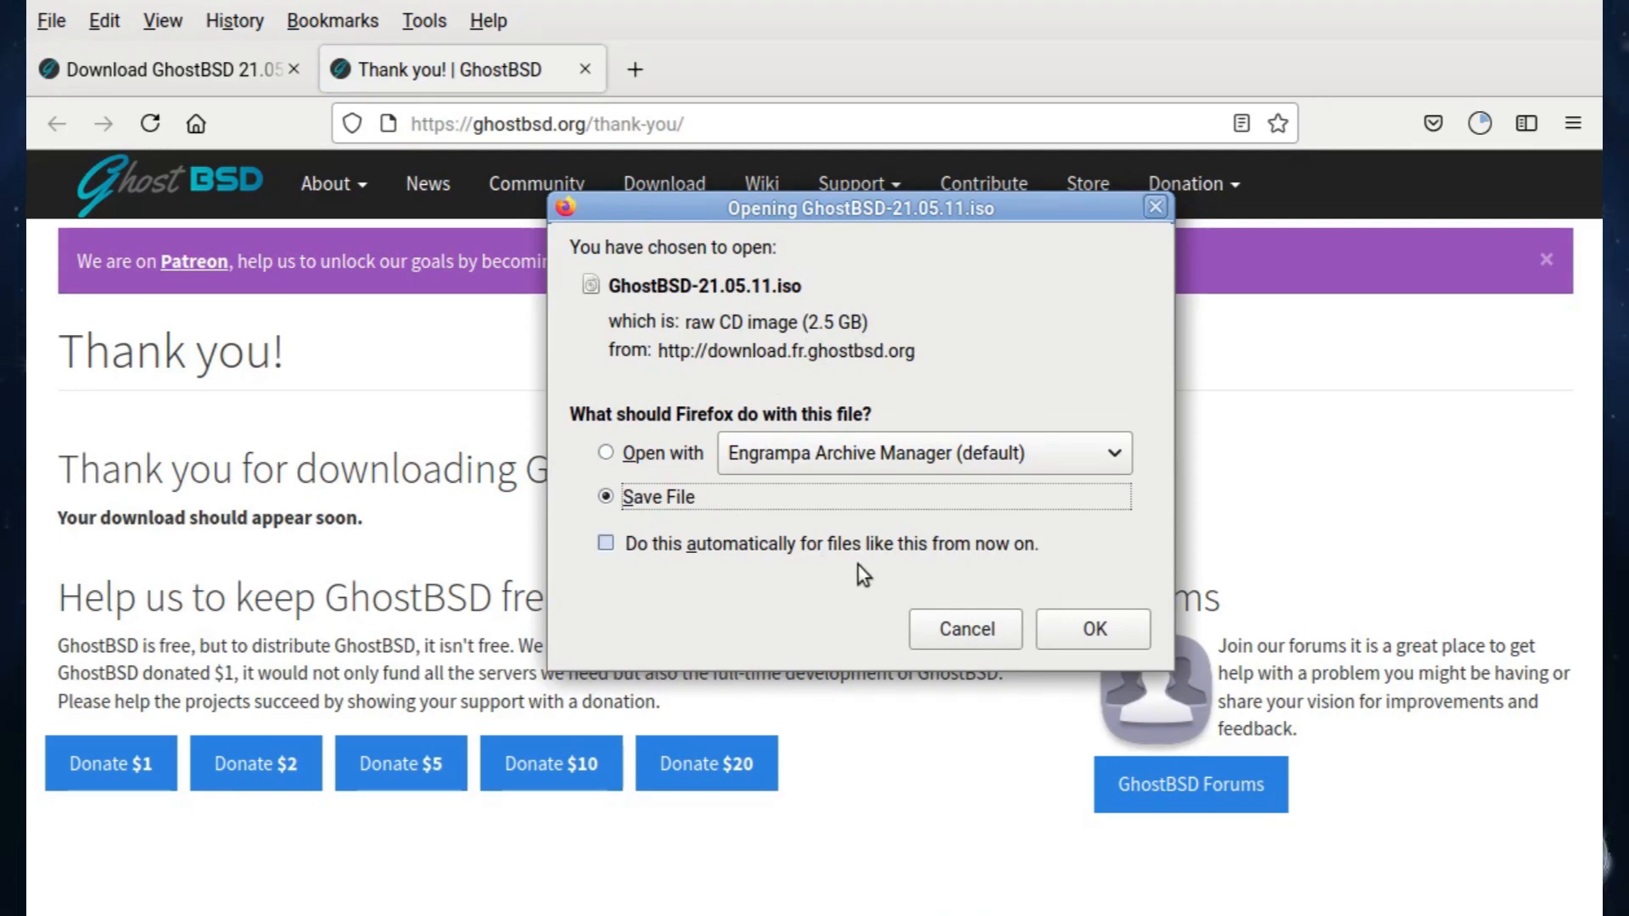
click(1092, 626)
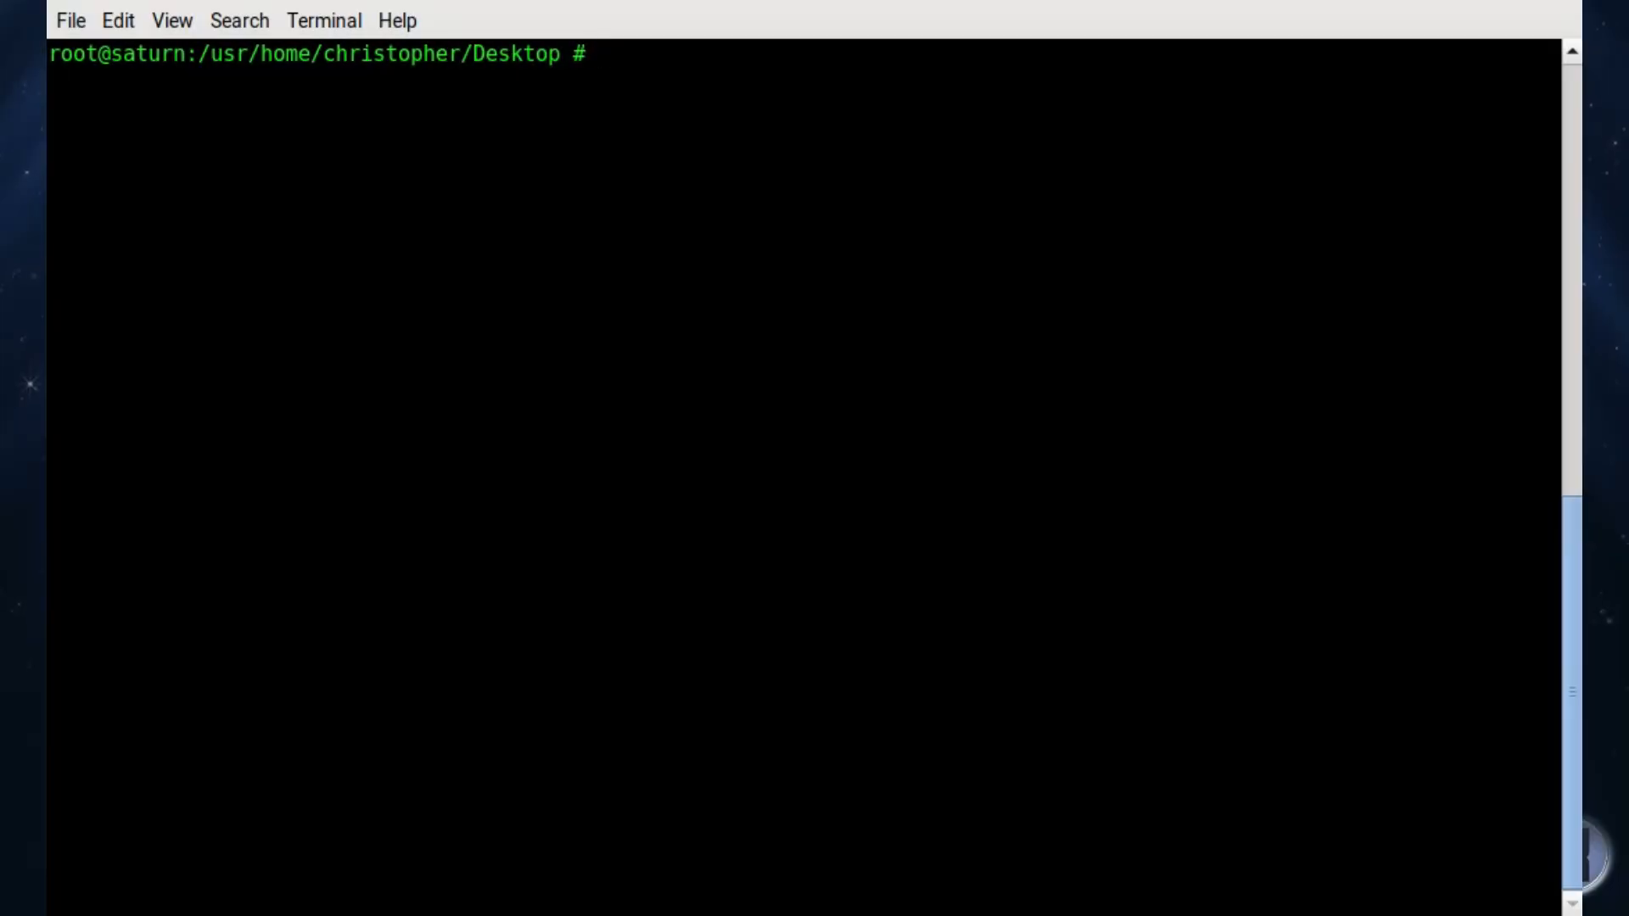
Step: Clear the terminal, then dd GhostBSD-21.05.11.iso onto /dev/da0 with bs=4M and status=progress
text(clear)
key(Return)
text(dd if=GhostBSD-21.05.11.iso of=/dev/da0 bs=4M status=progress)
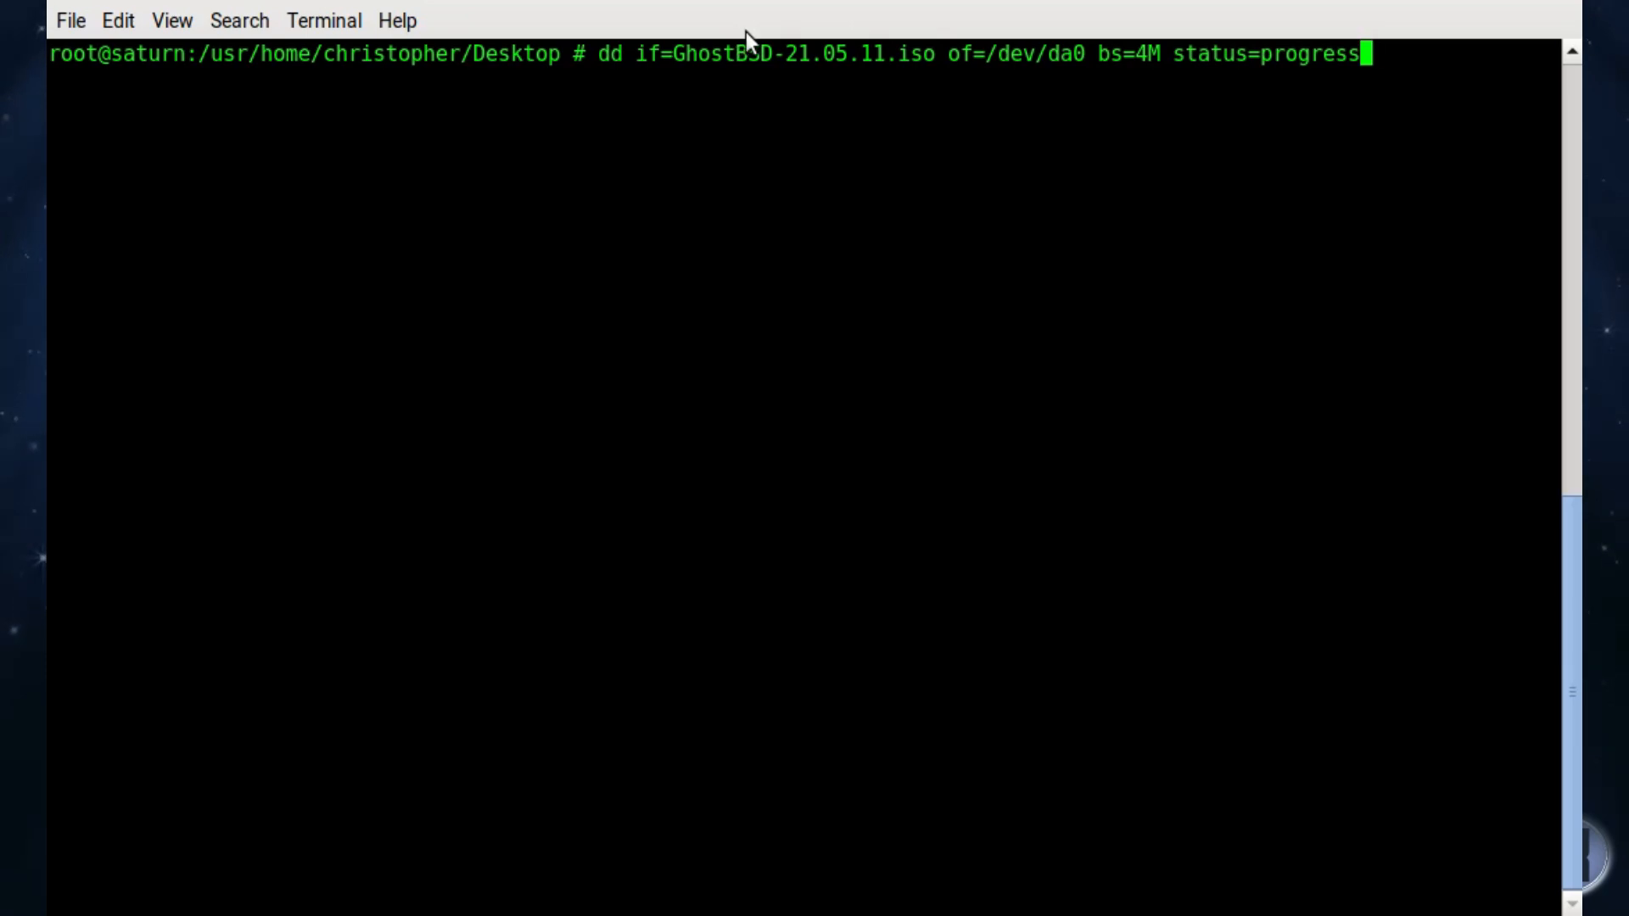
double_click(1021, 55)
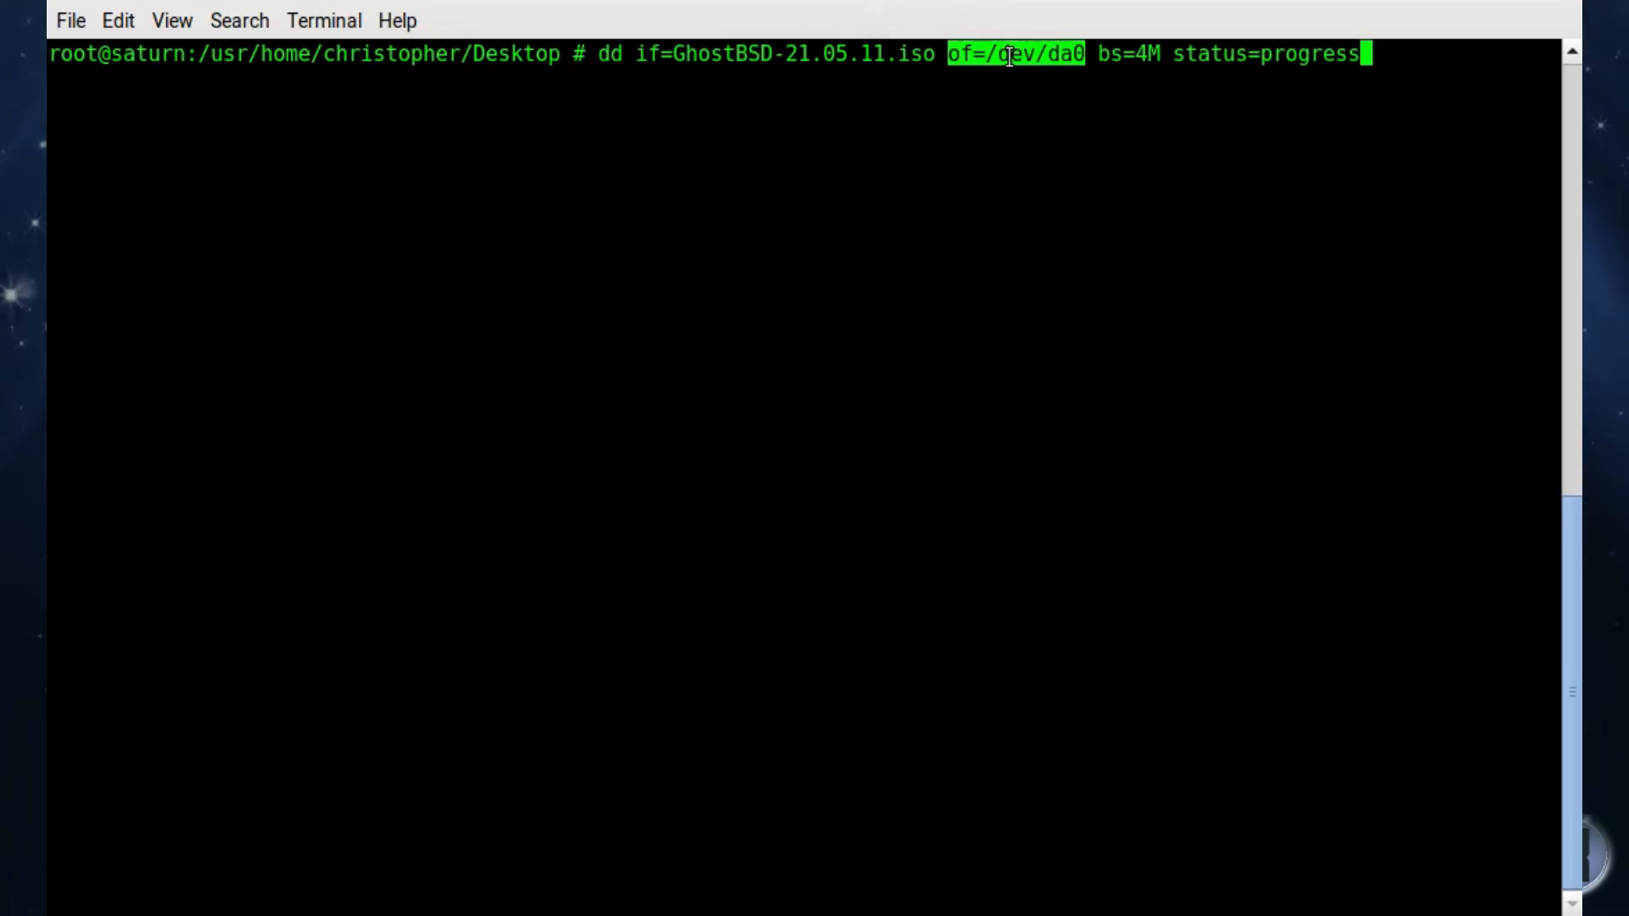
click(1008, 56)
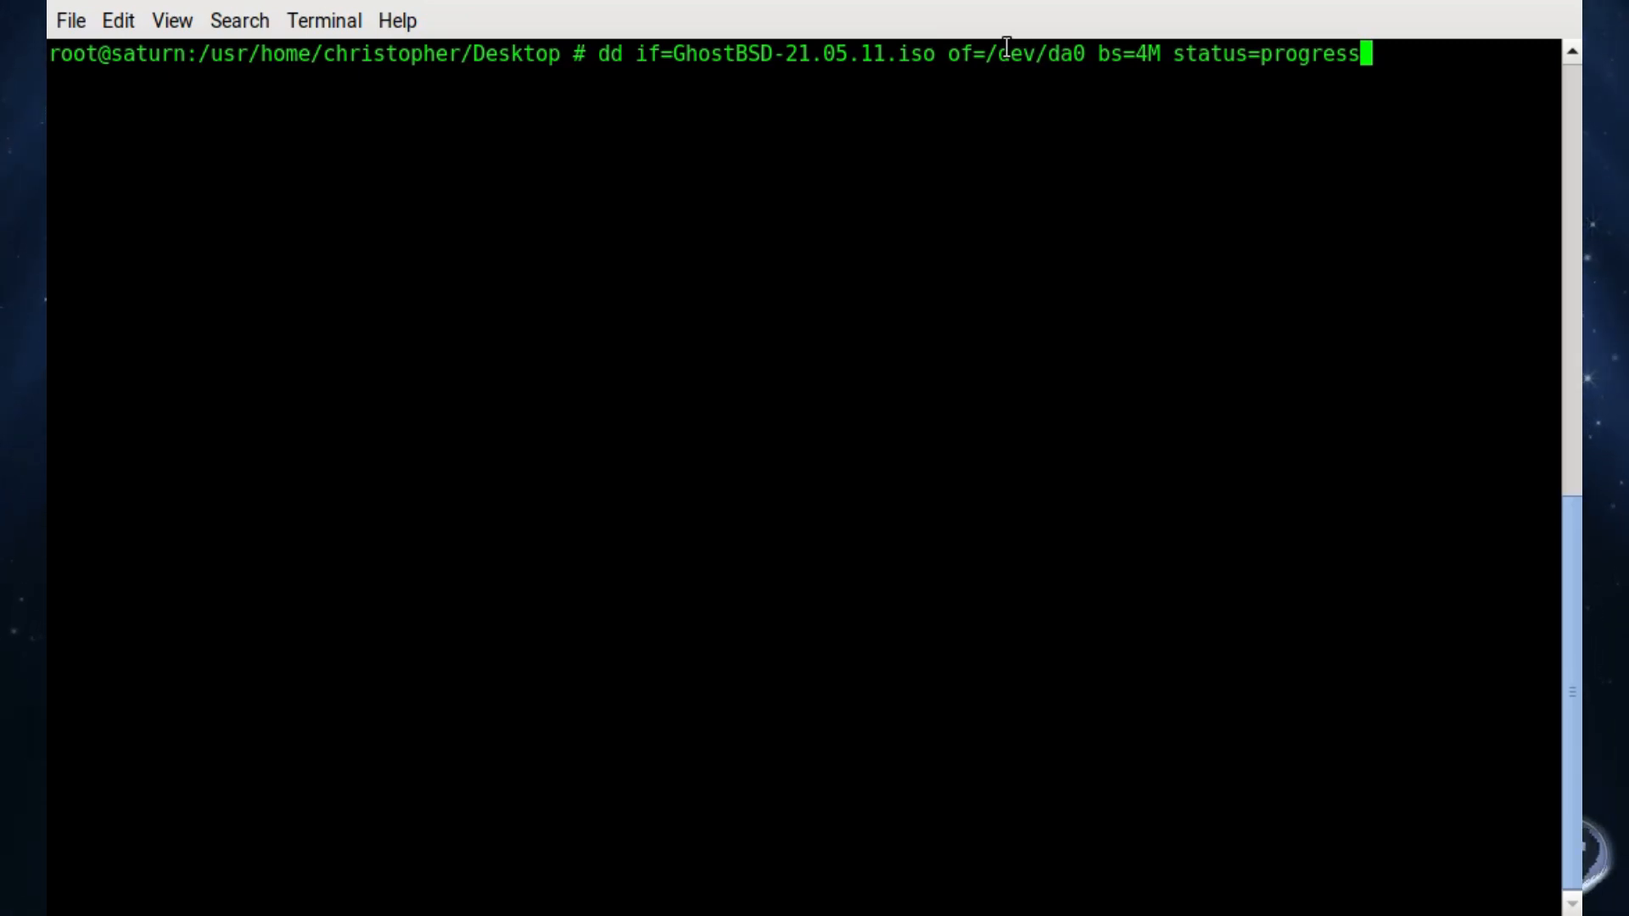
double_click(1128, 46)
click(1128, 46)
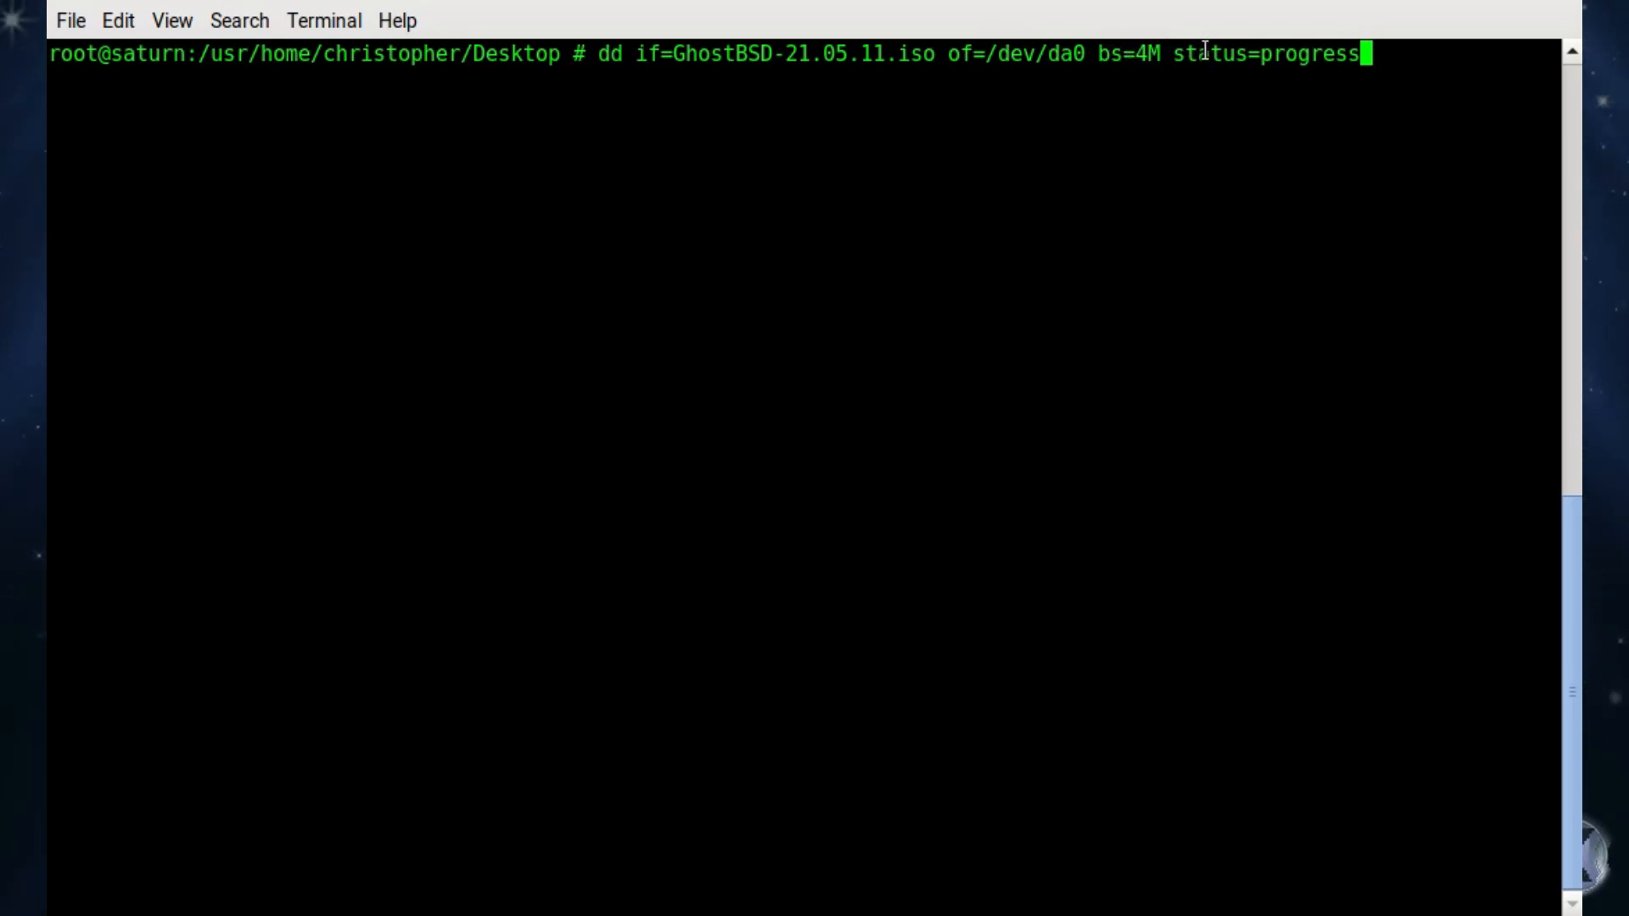
key(Return)
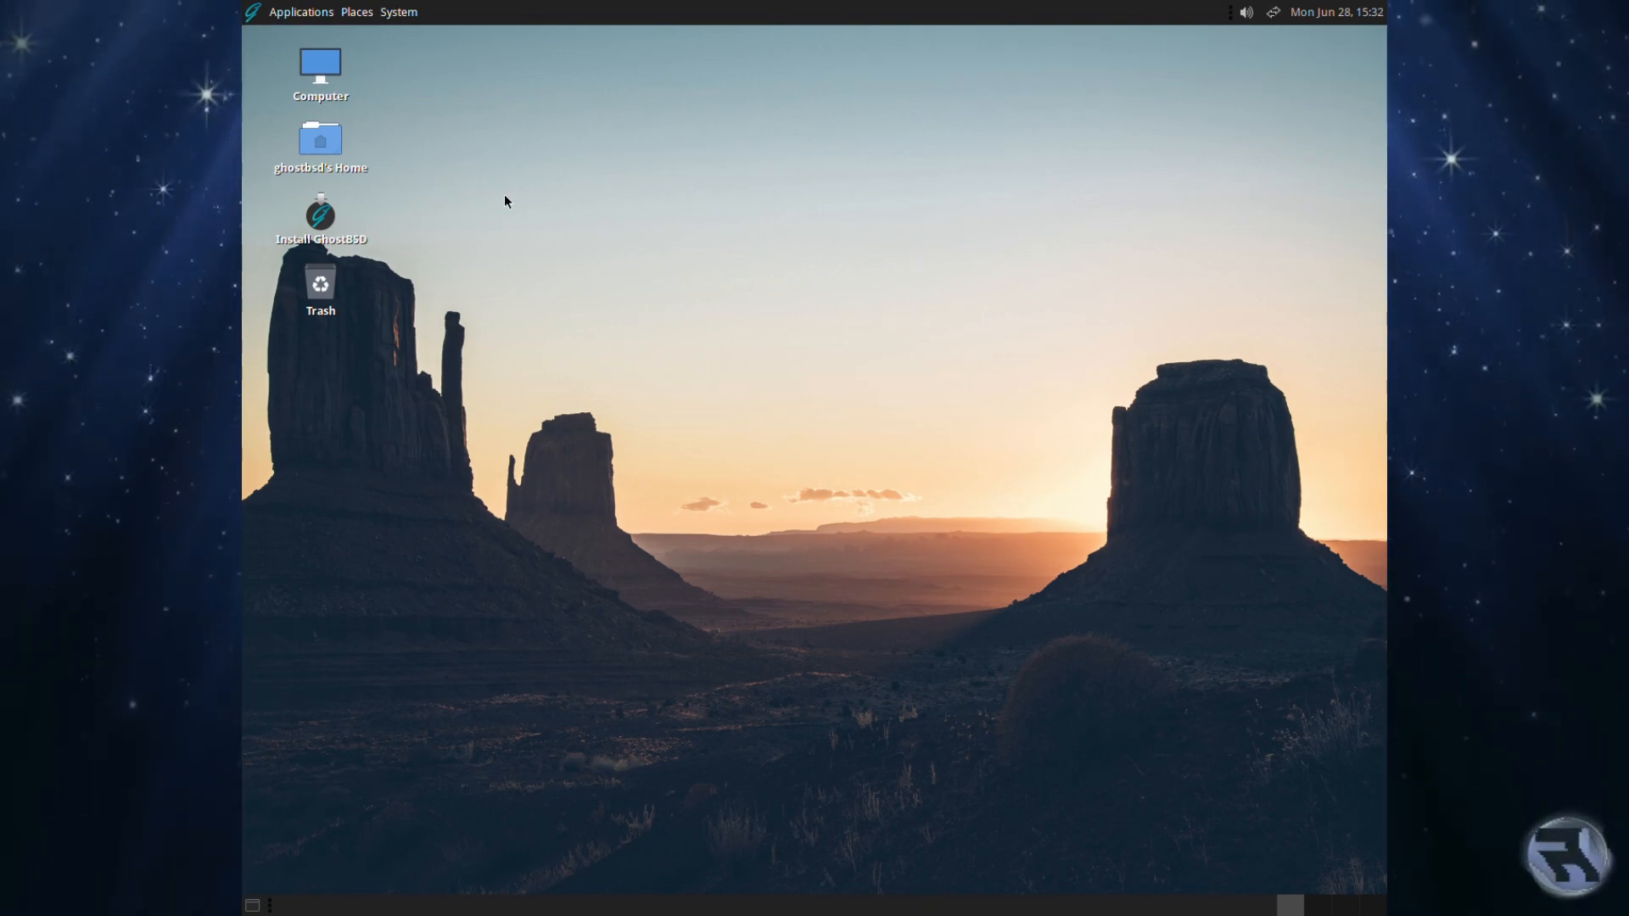
click(273, 12)
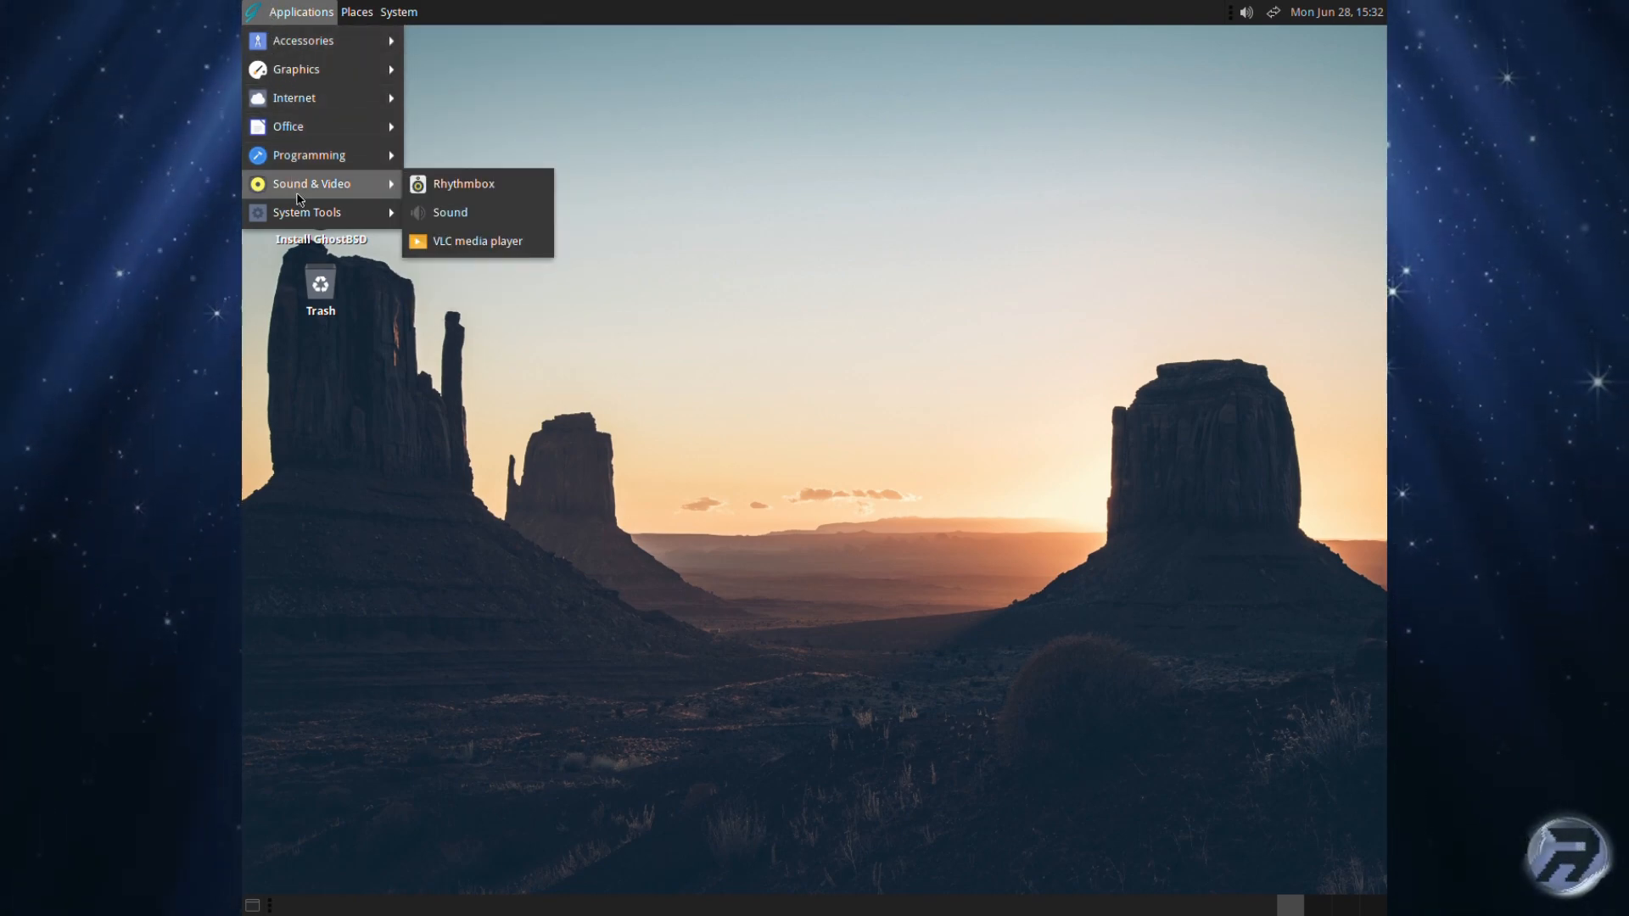
mouse_move(356, 213)
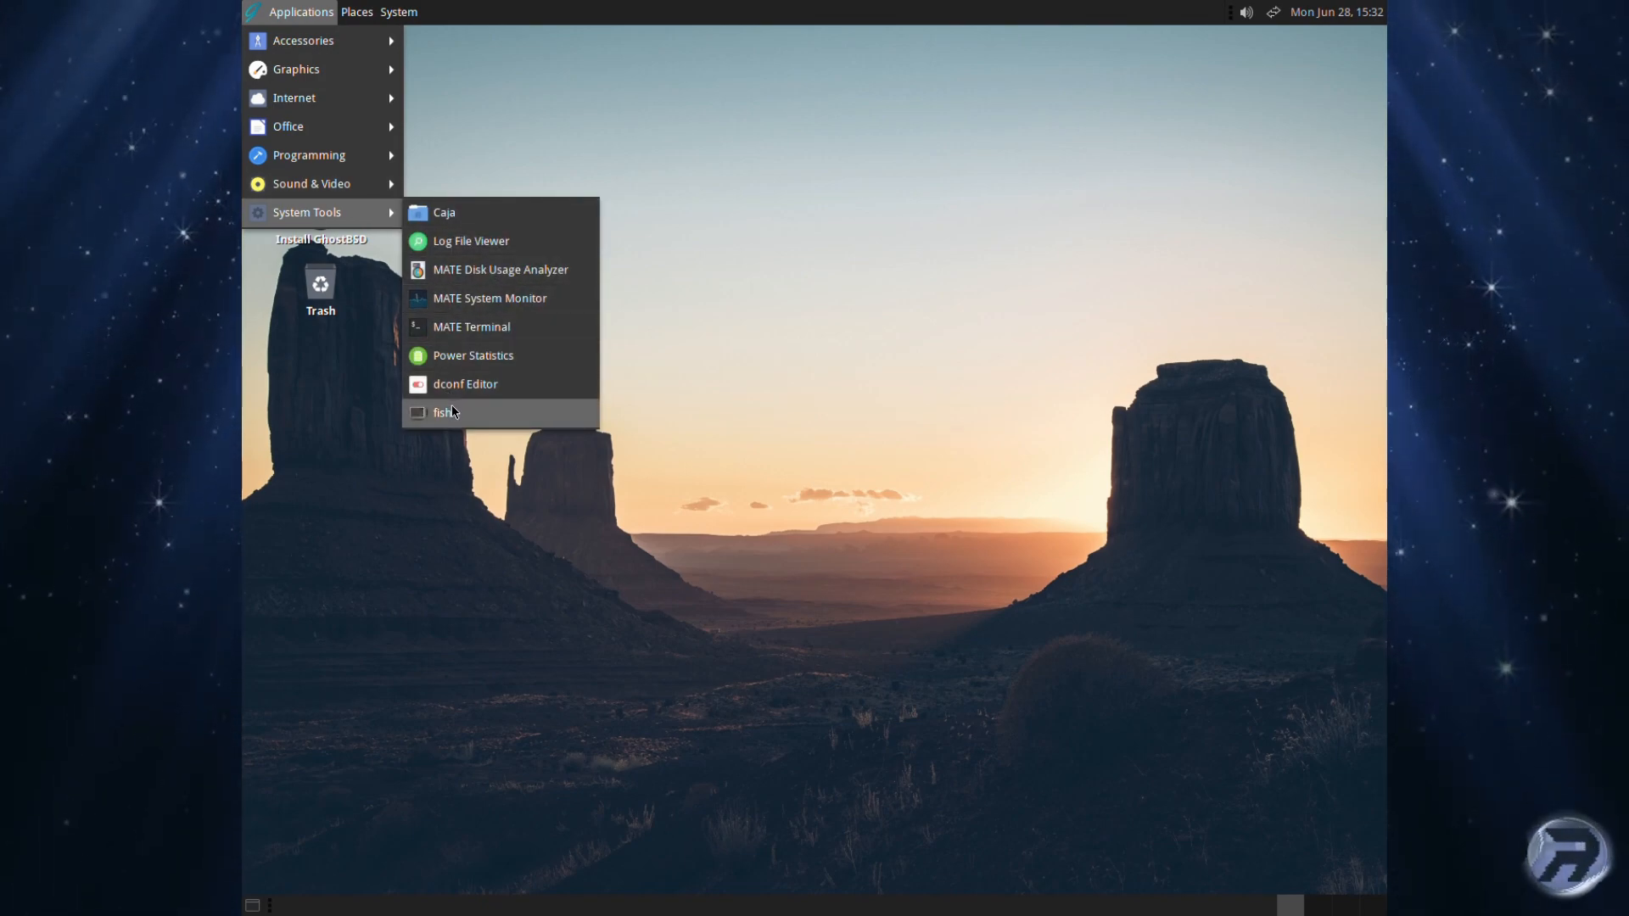
click(471, 299)
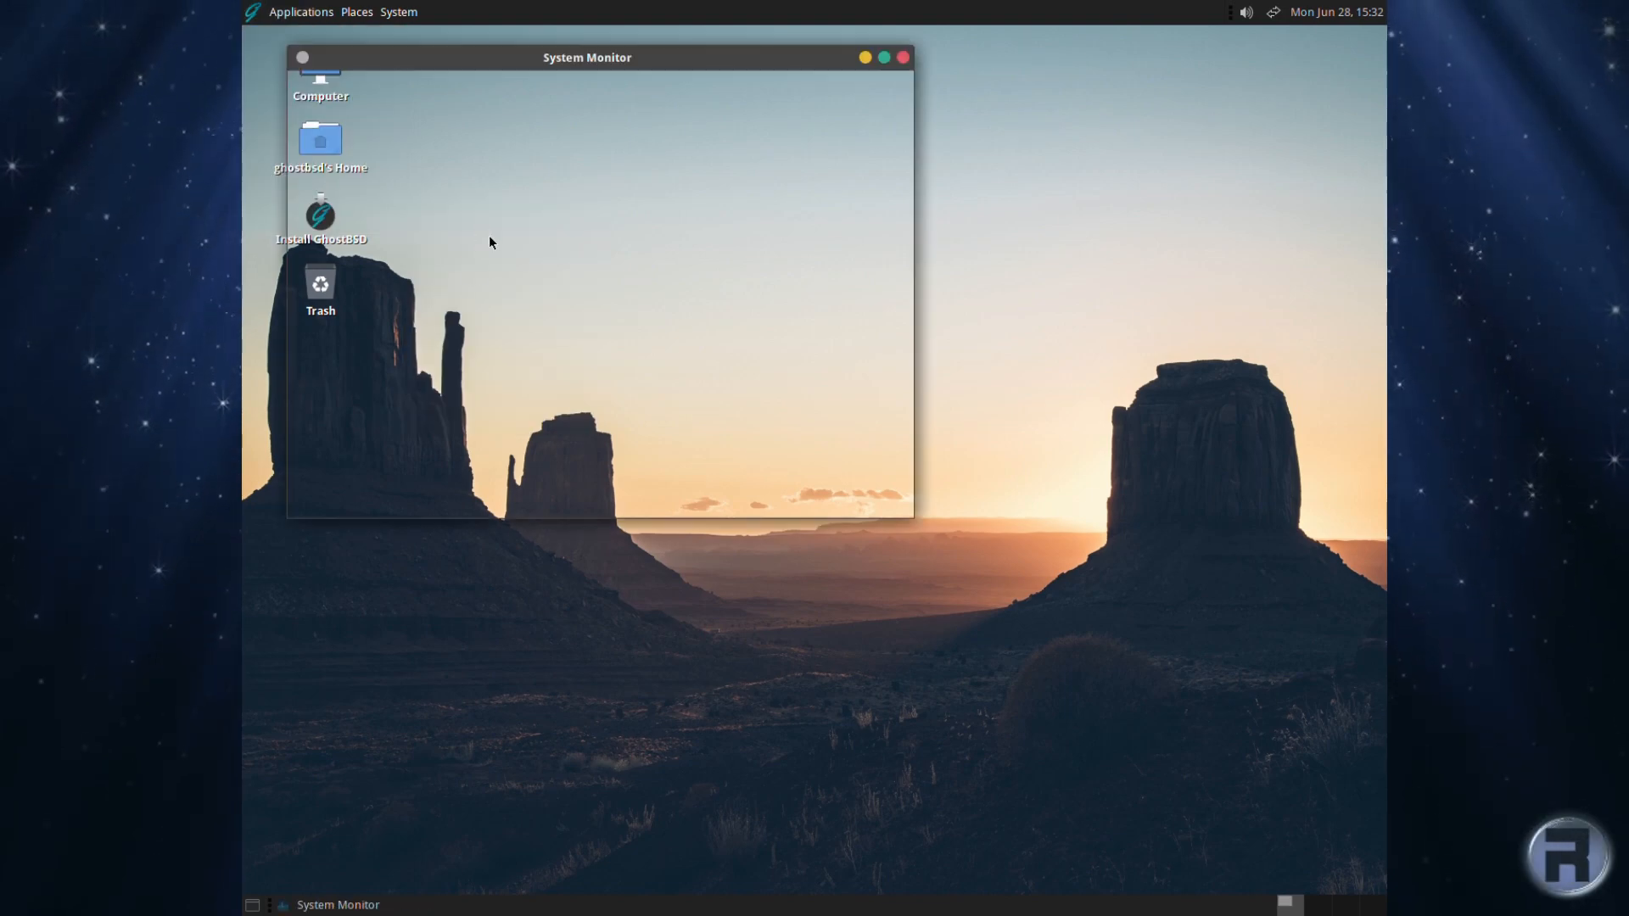
drag(514, 61, 662, 100)
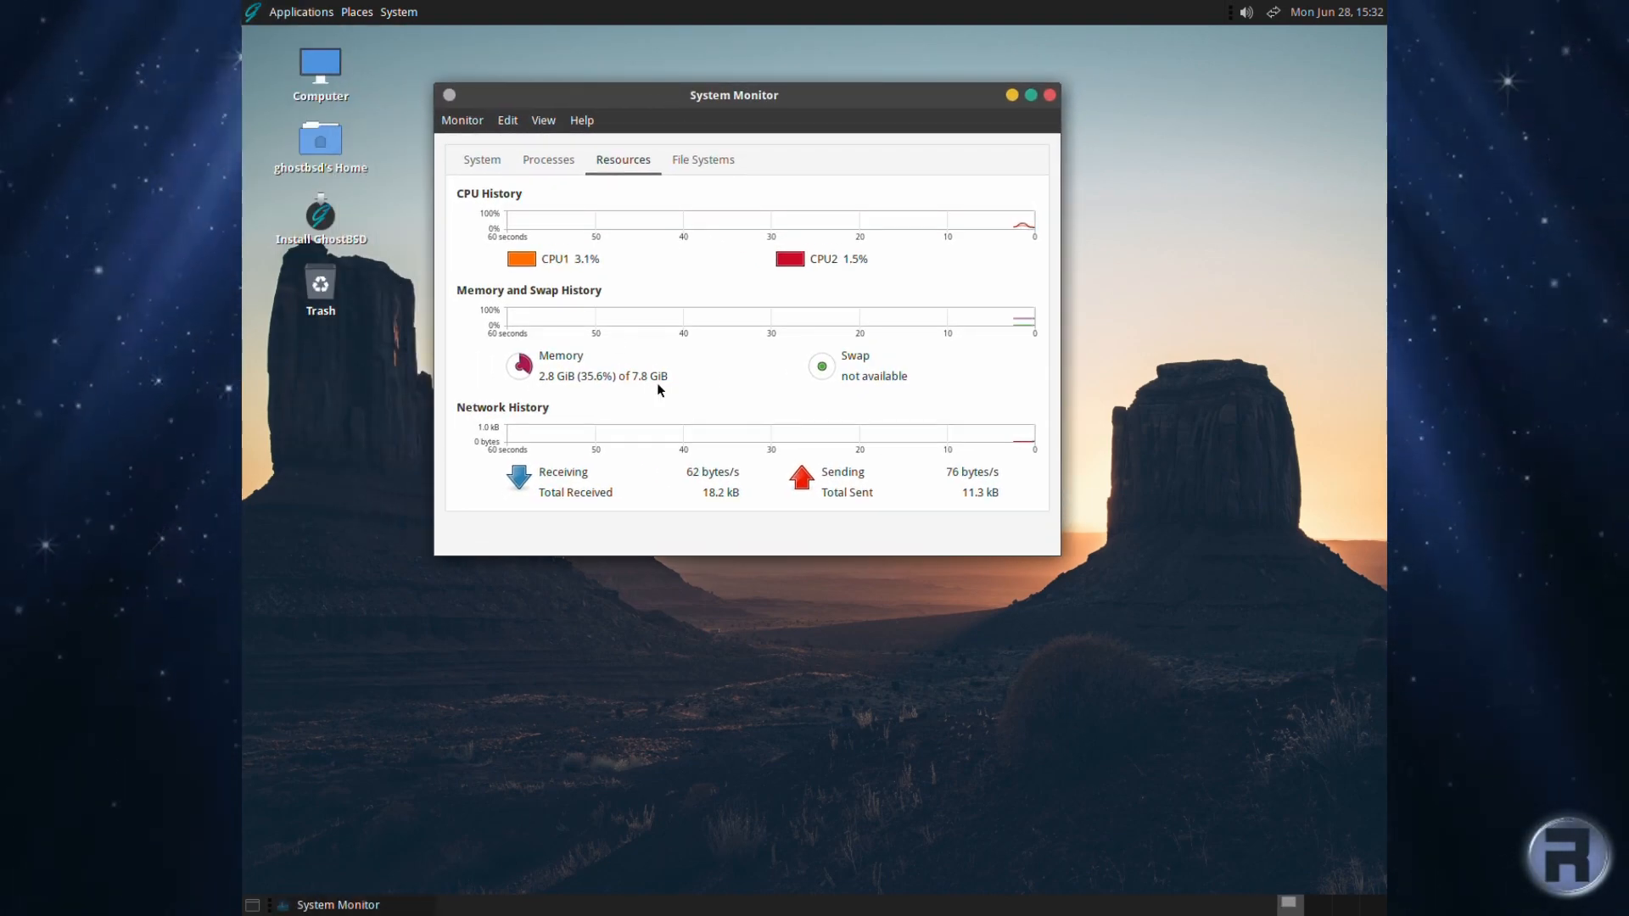
click(1049, 95)
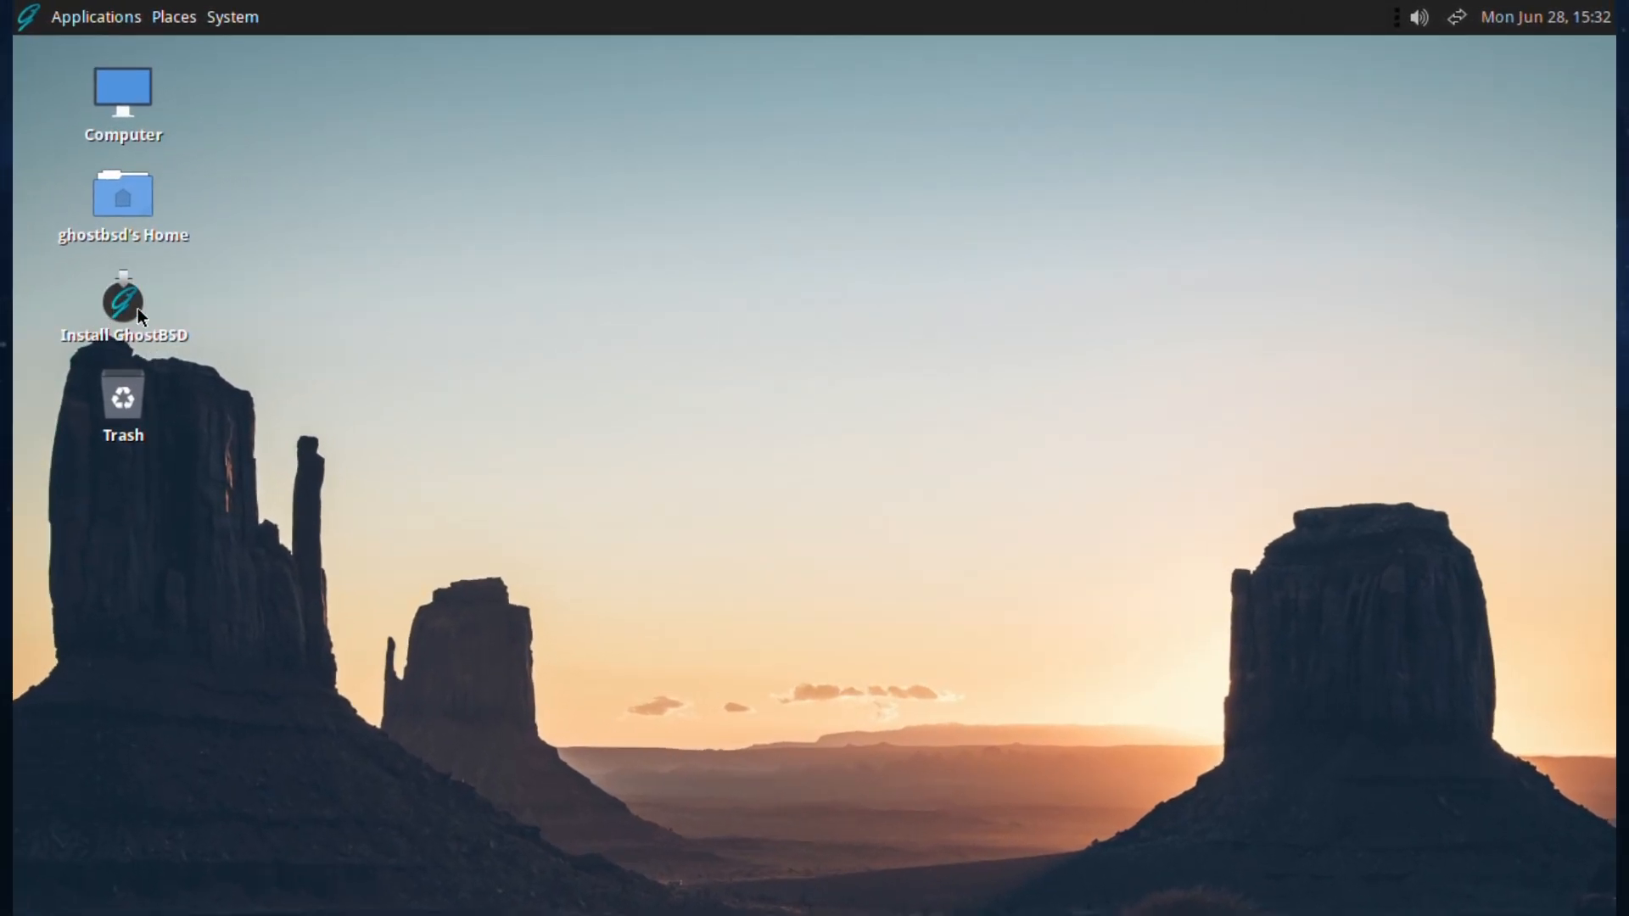
Step: Launch Install GhostBSD, keep English as the language, and continue to Keyboard Setup
click(124, 303)
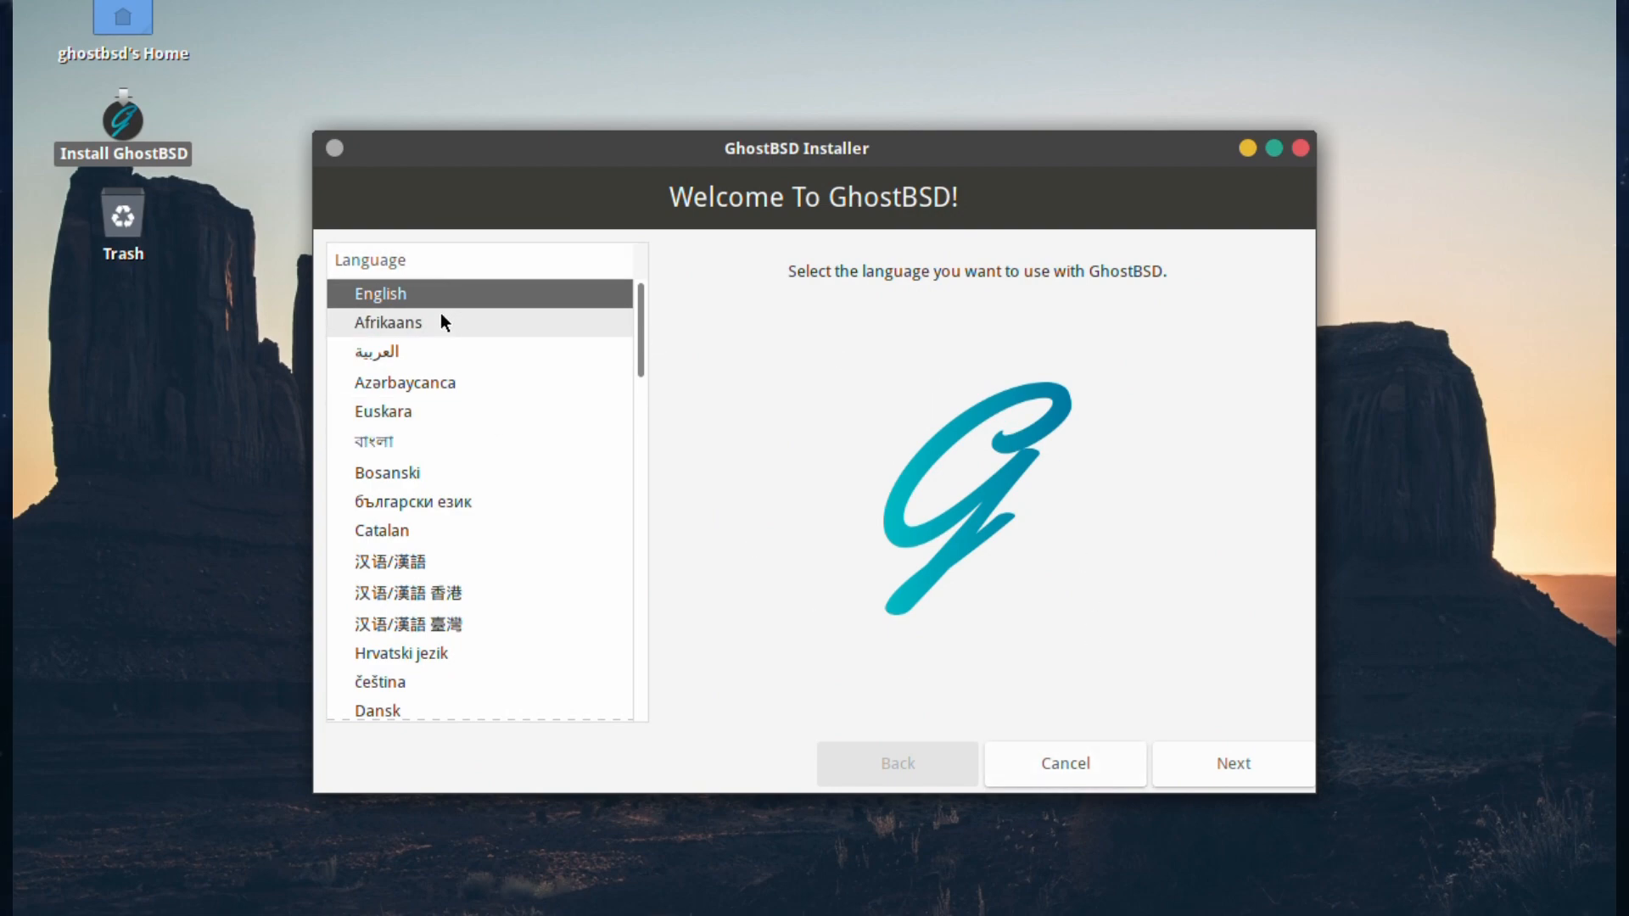
scroll(458, 339, down, 8)
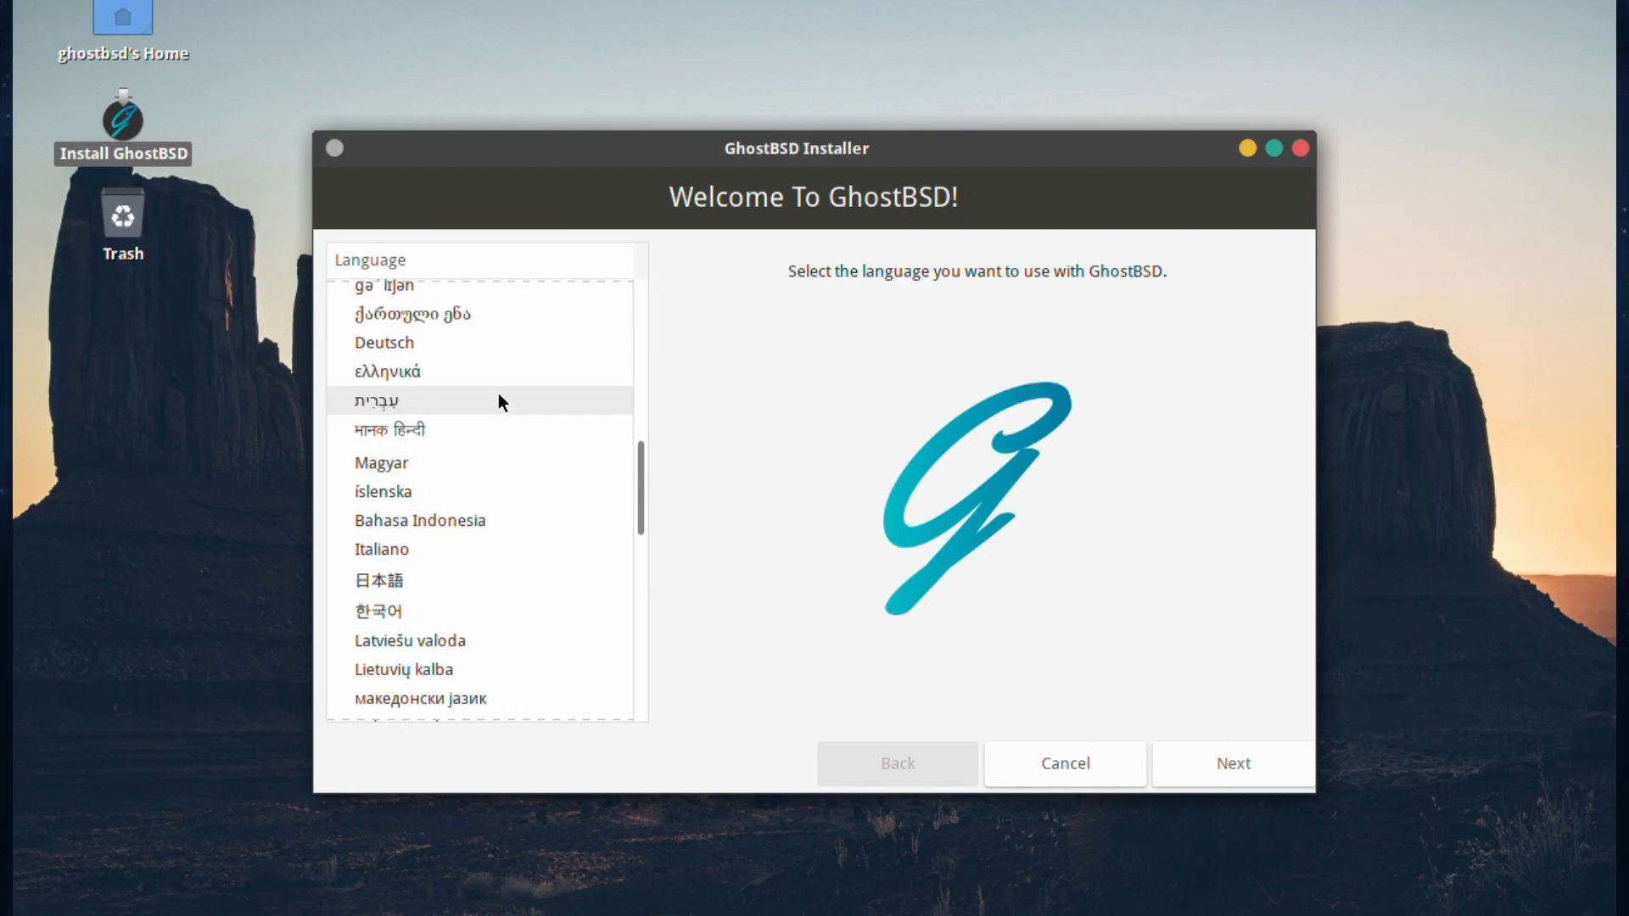
scroll(543, 437, down, 10)
scroll(553, 447, up, 4)
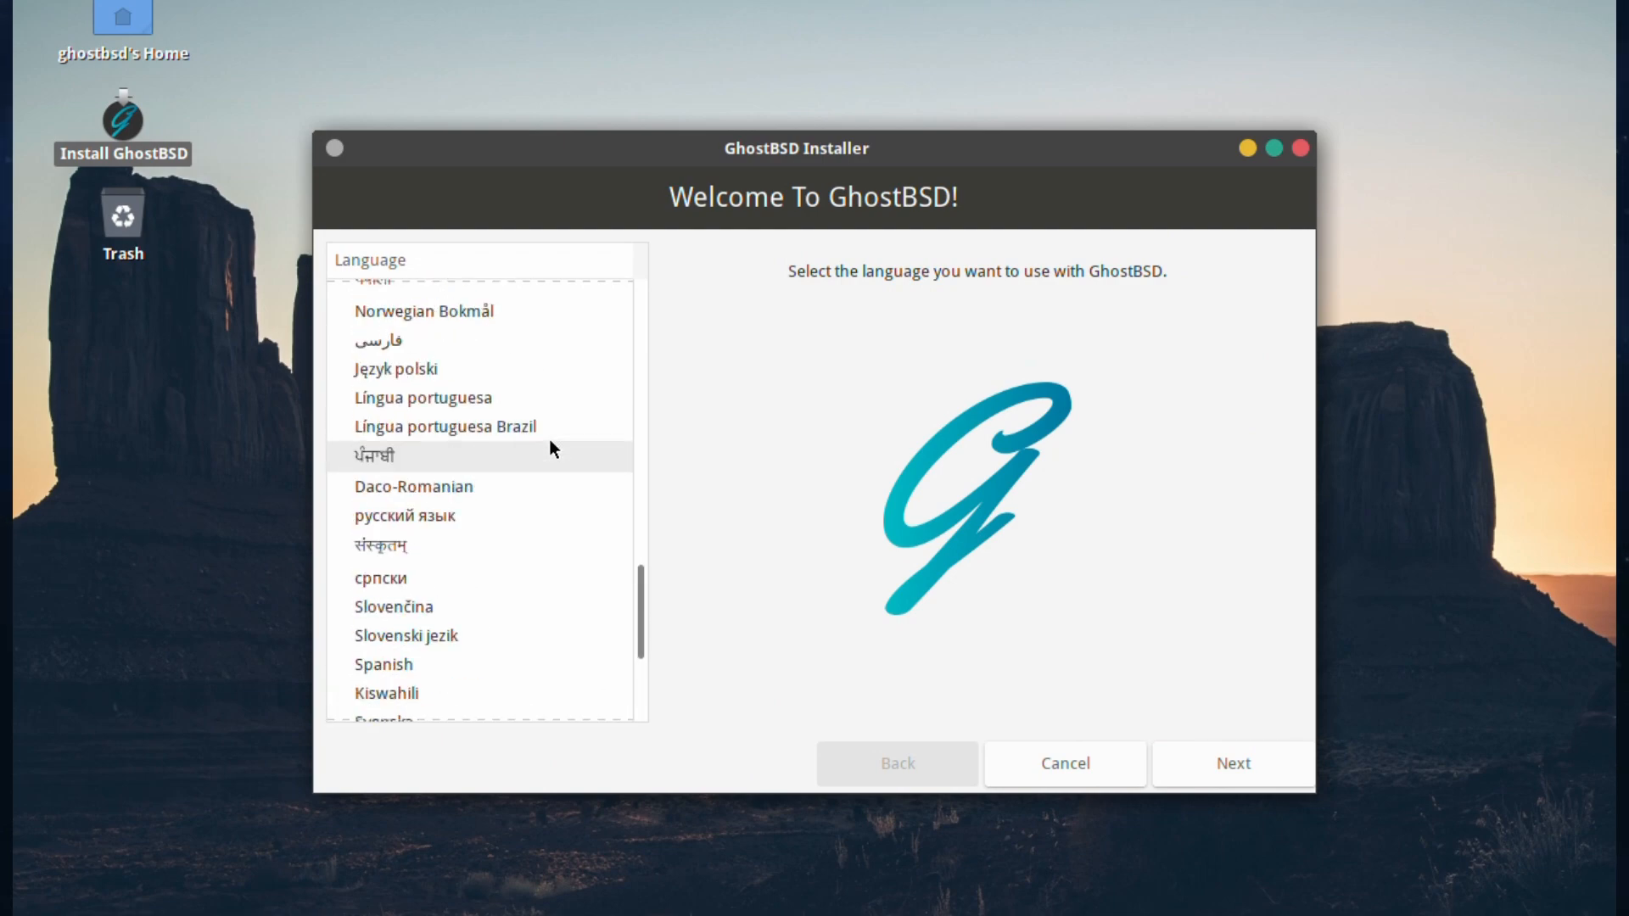
scroll(549, 439, up, 12)
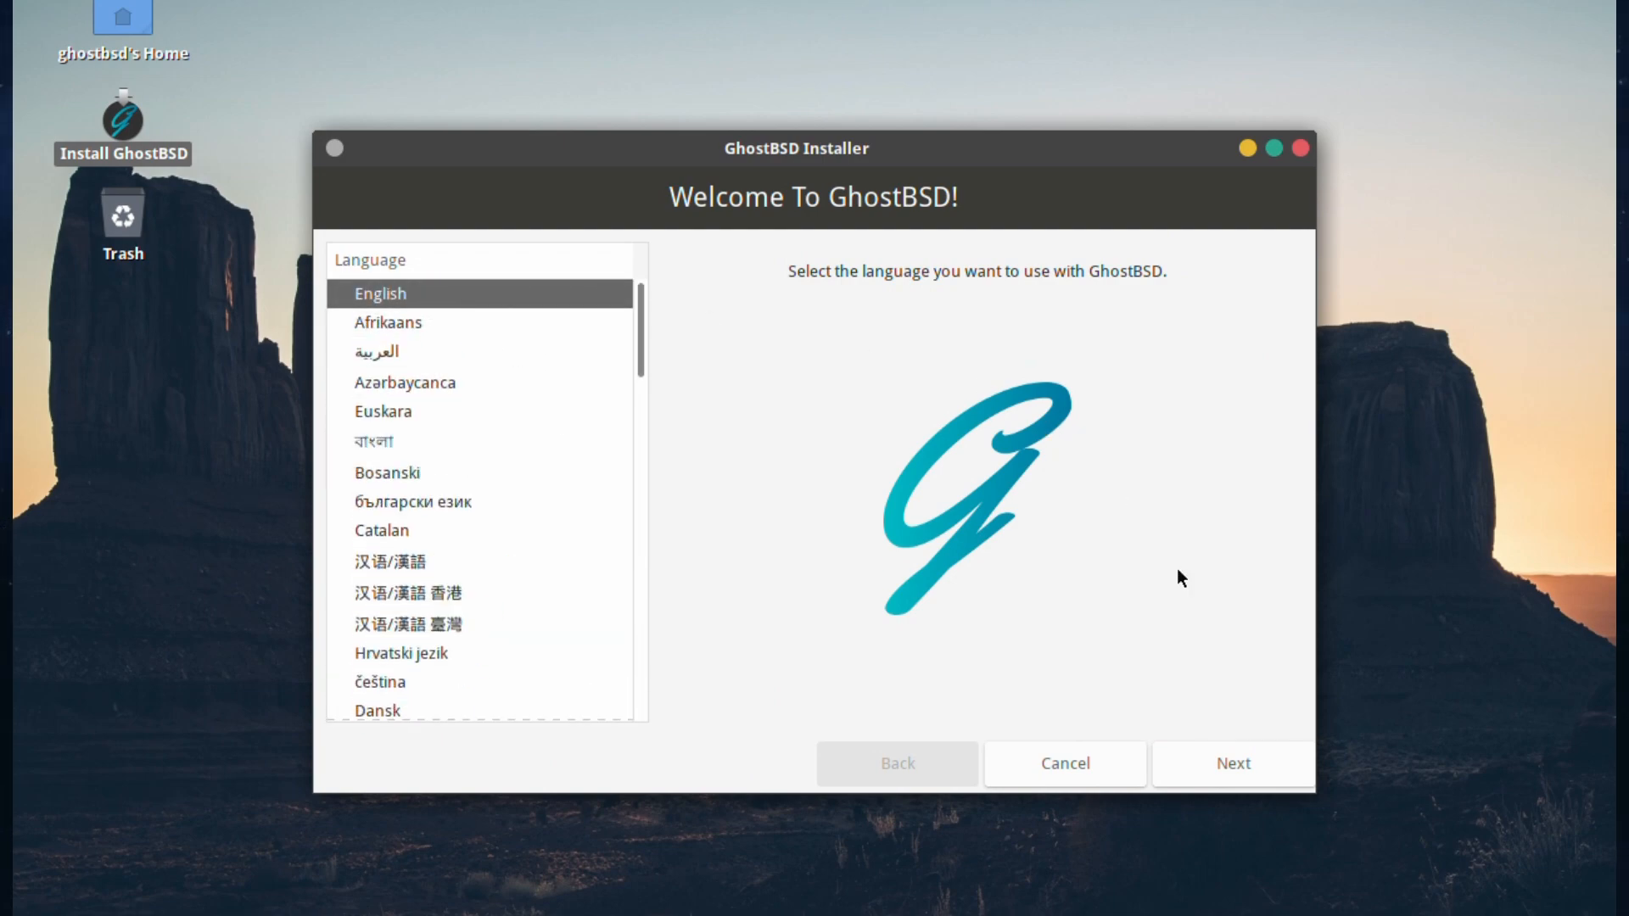
click(1175, 751)
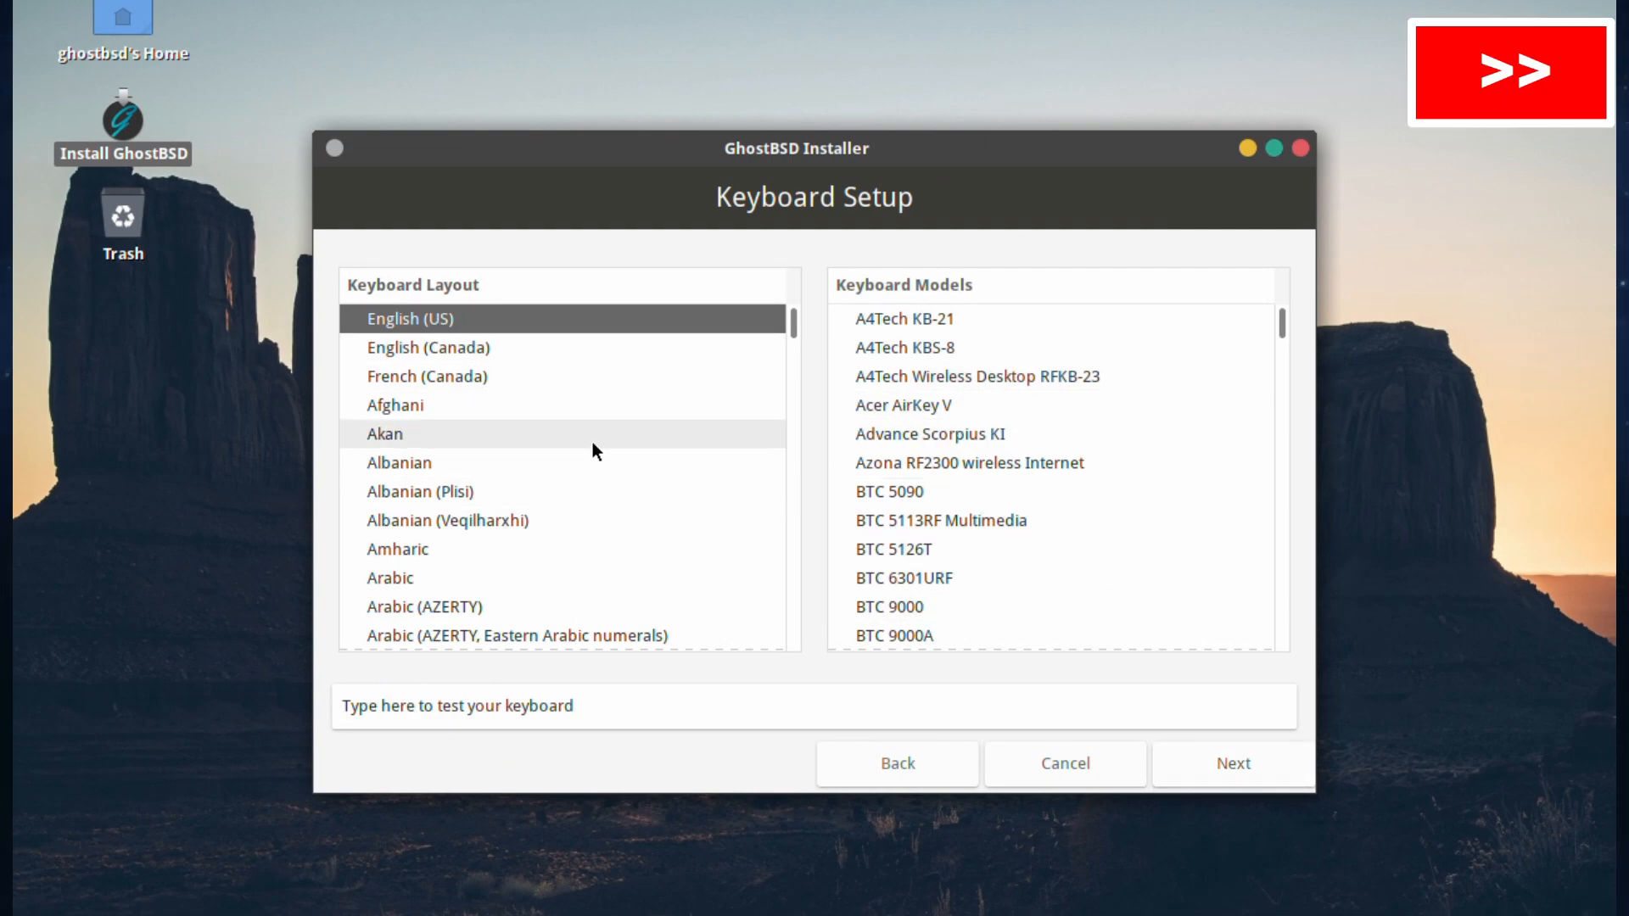
Step: Select English (UK) as the keyboard layout
scroll(601, 480, down, 20)
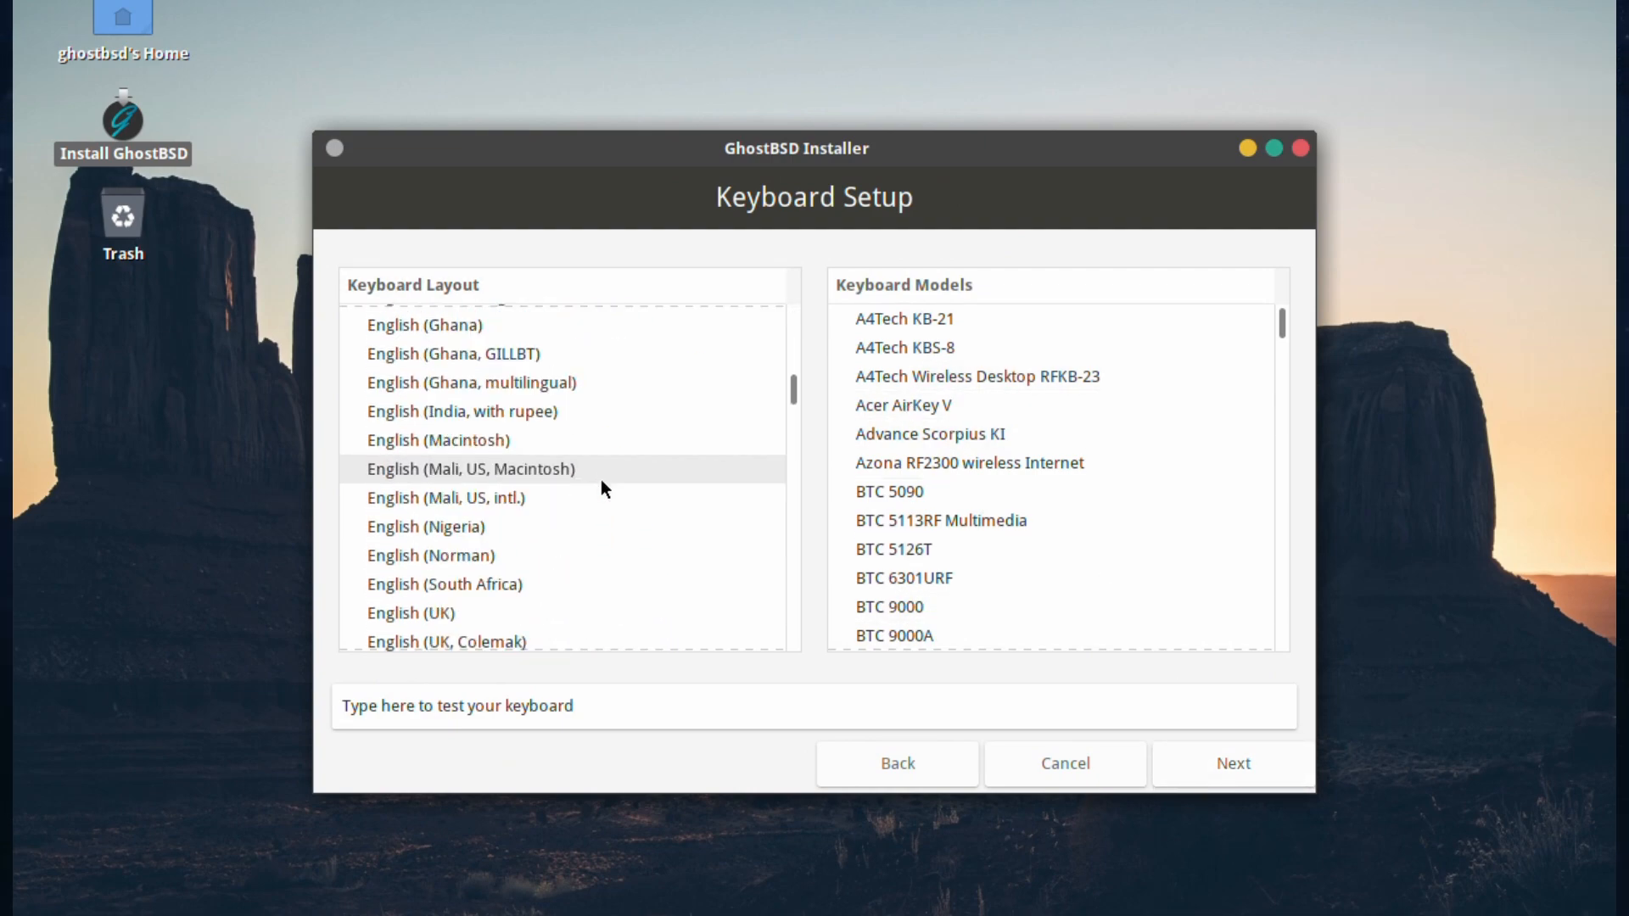
scroll(600, 480, down, 4)
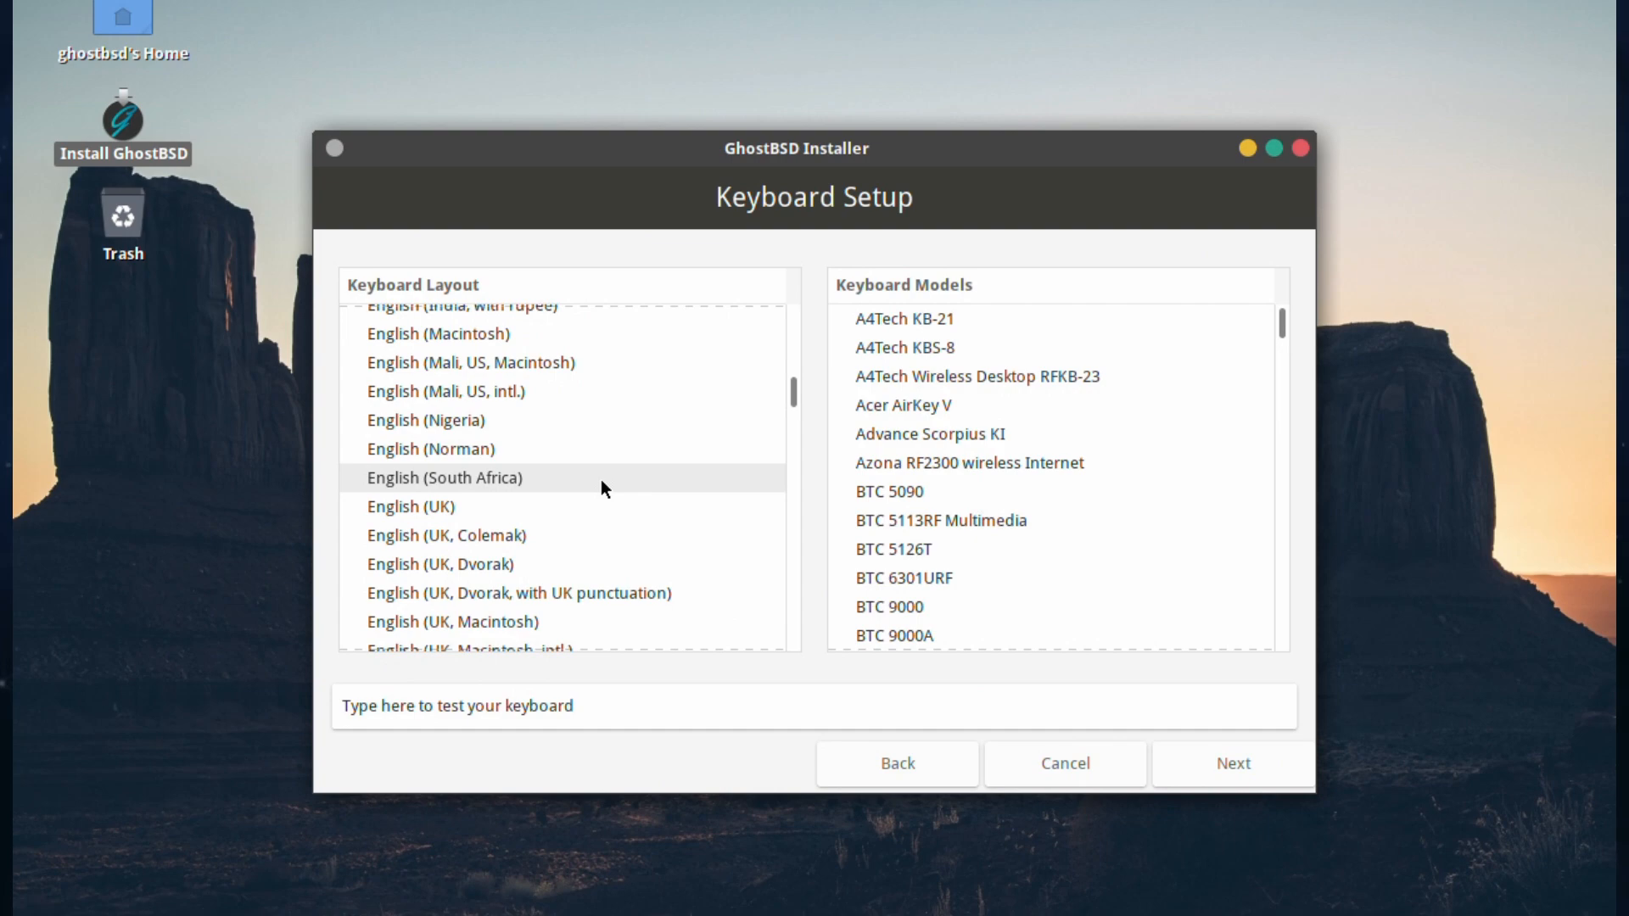
click(419, 506)
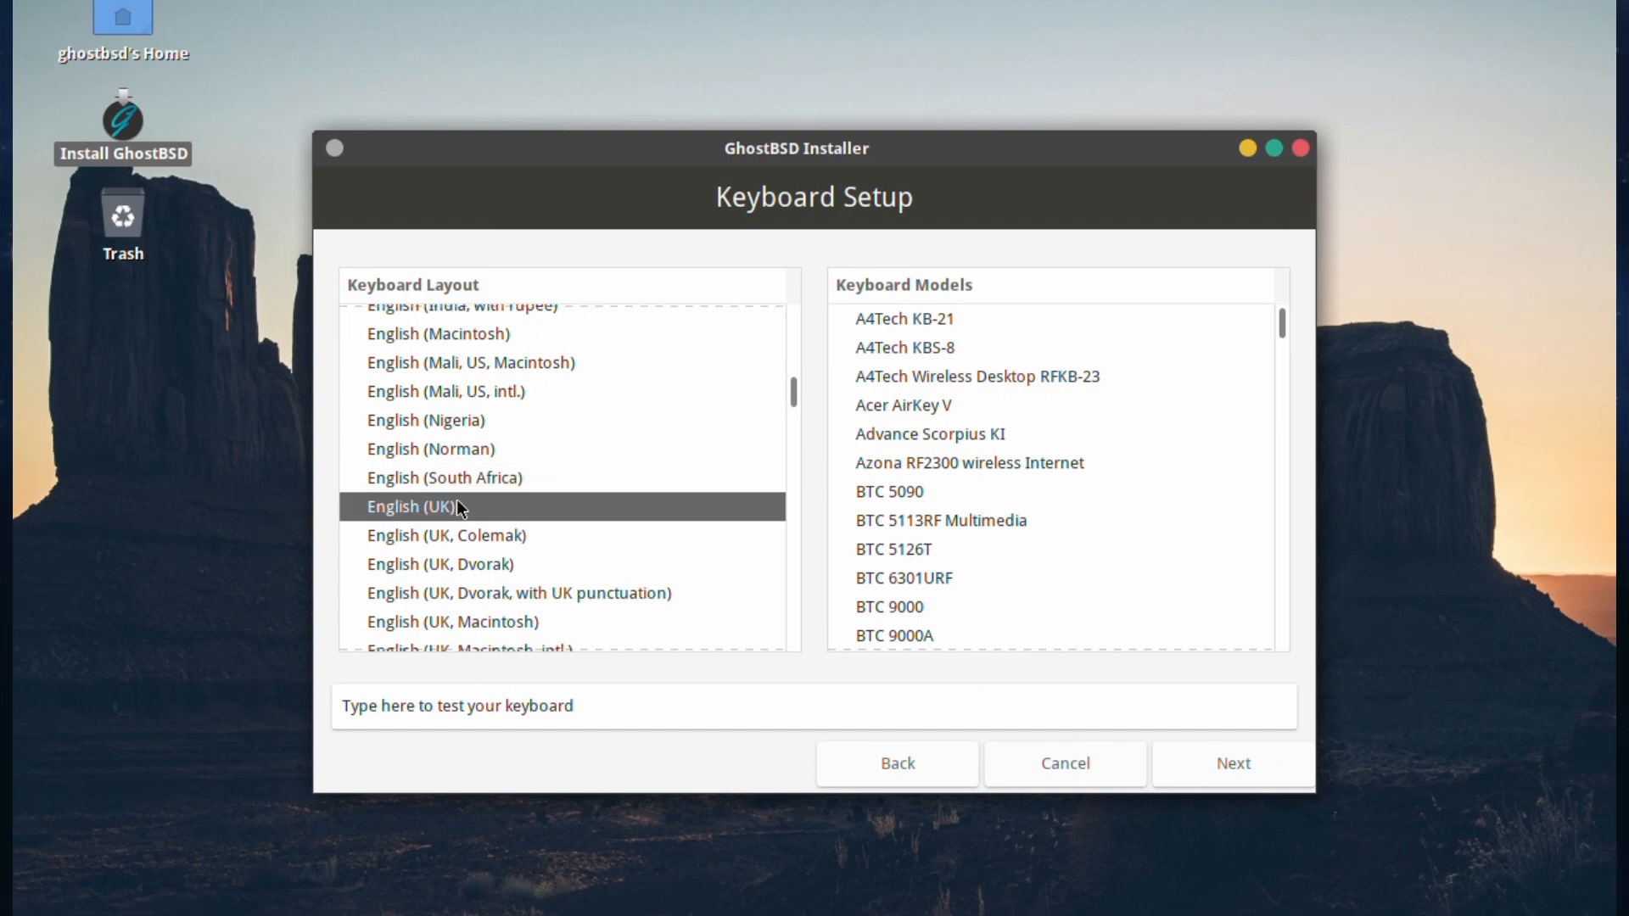
Step: Test the layout by typing quote, £ and $ symbols, then continue to time zones
scroll(1168, 388, down, 3)
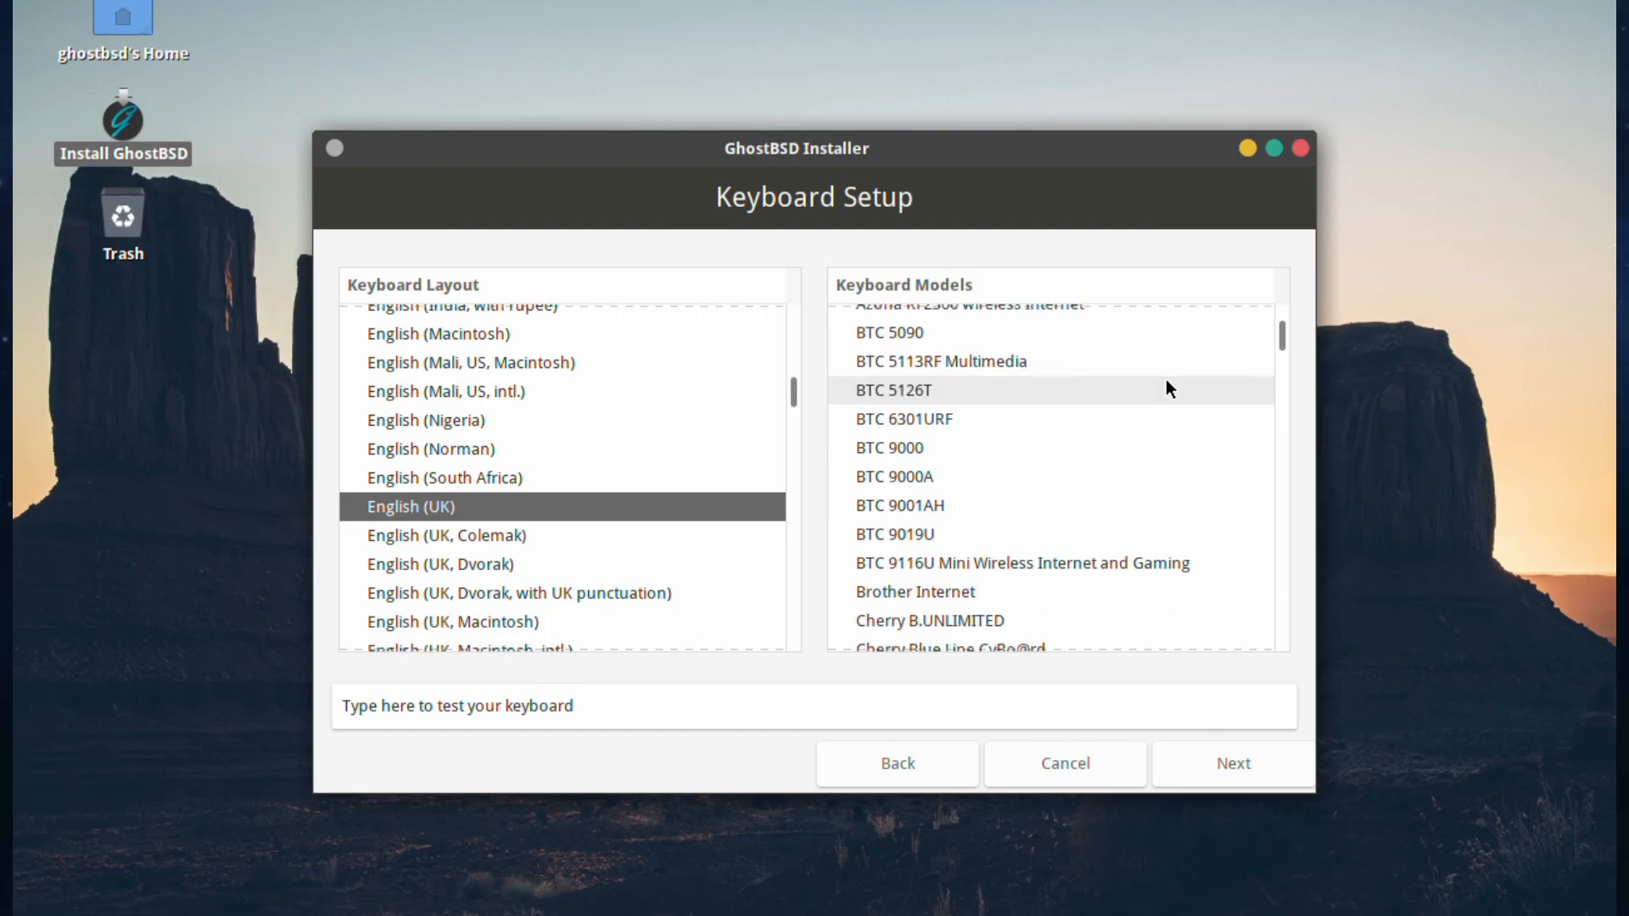
scroll(1166, 379, down, 18)
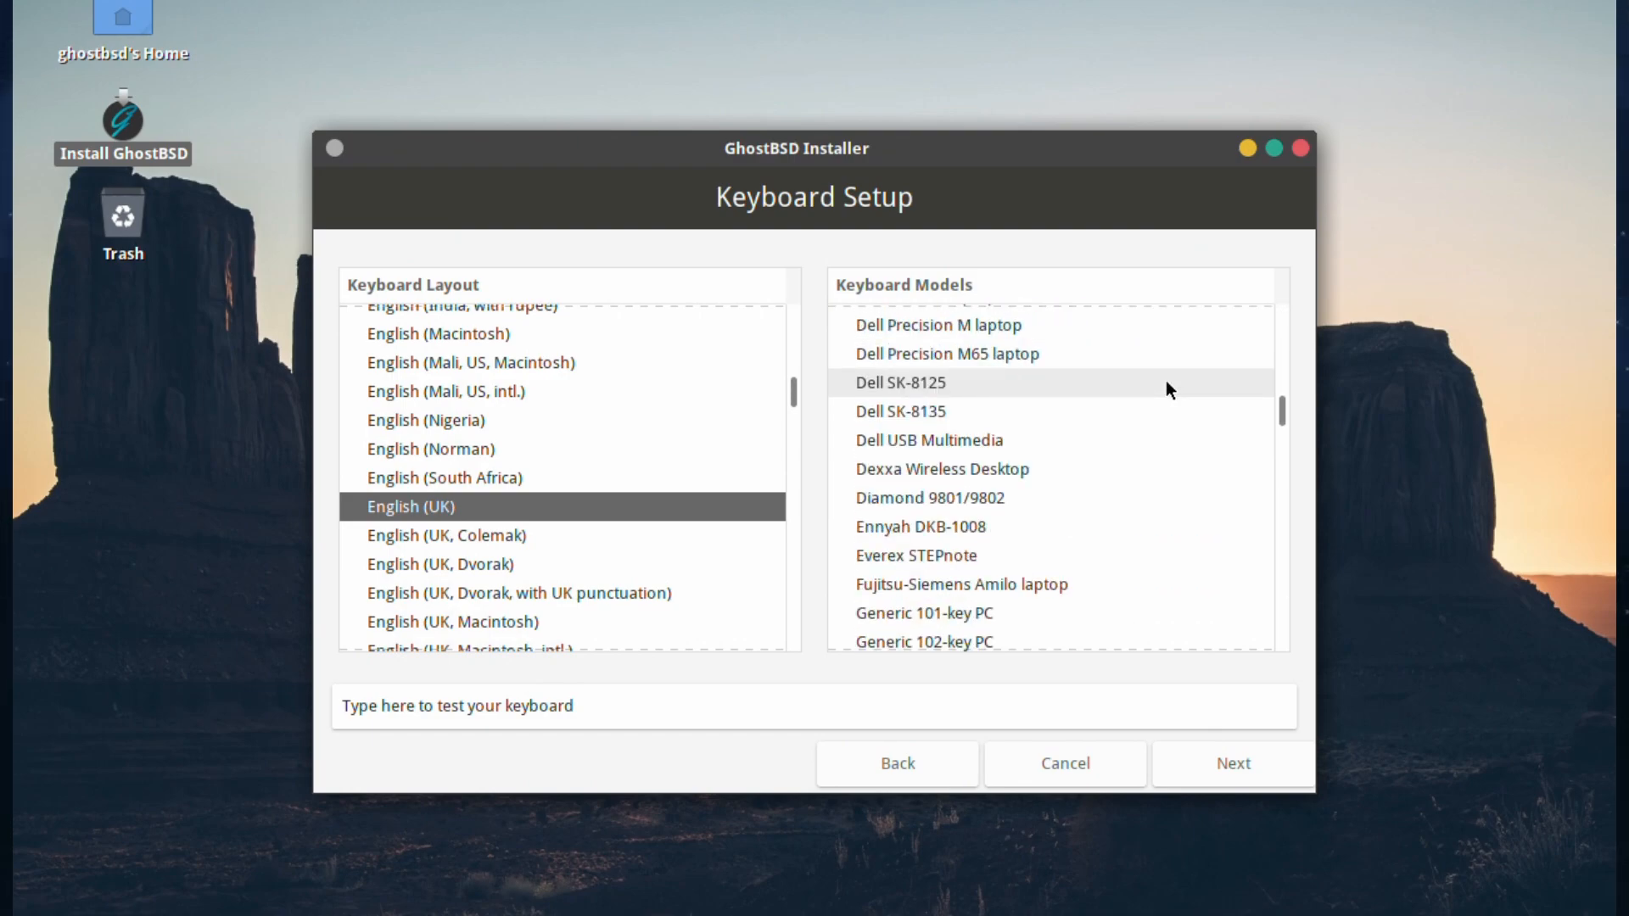
scroll(1166, 388, up, 20)
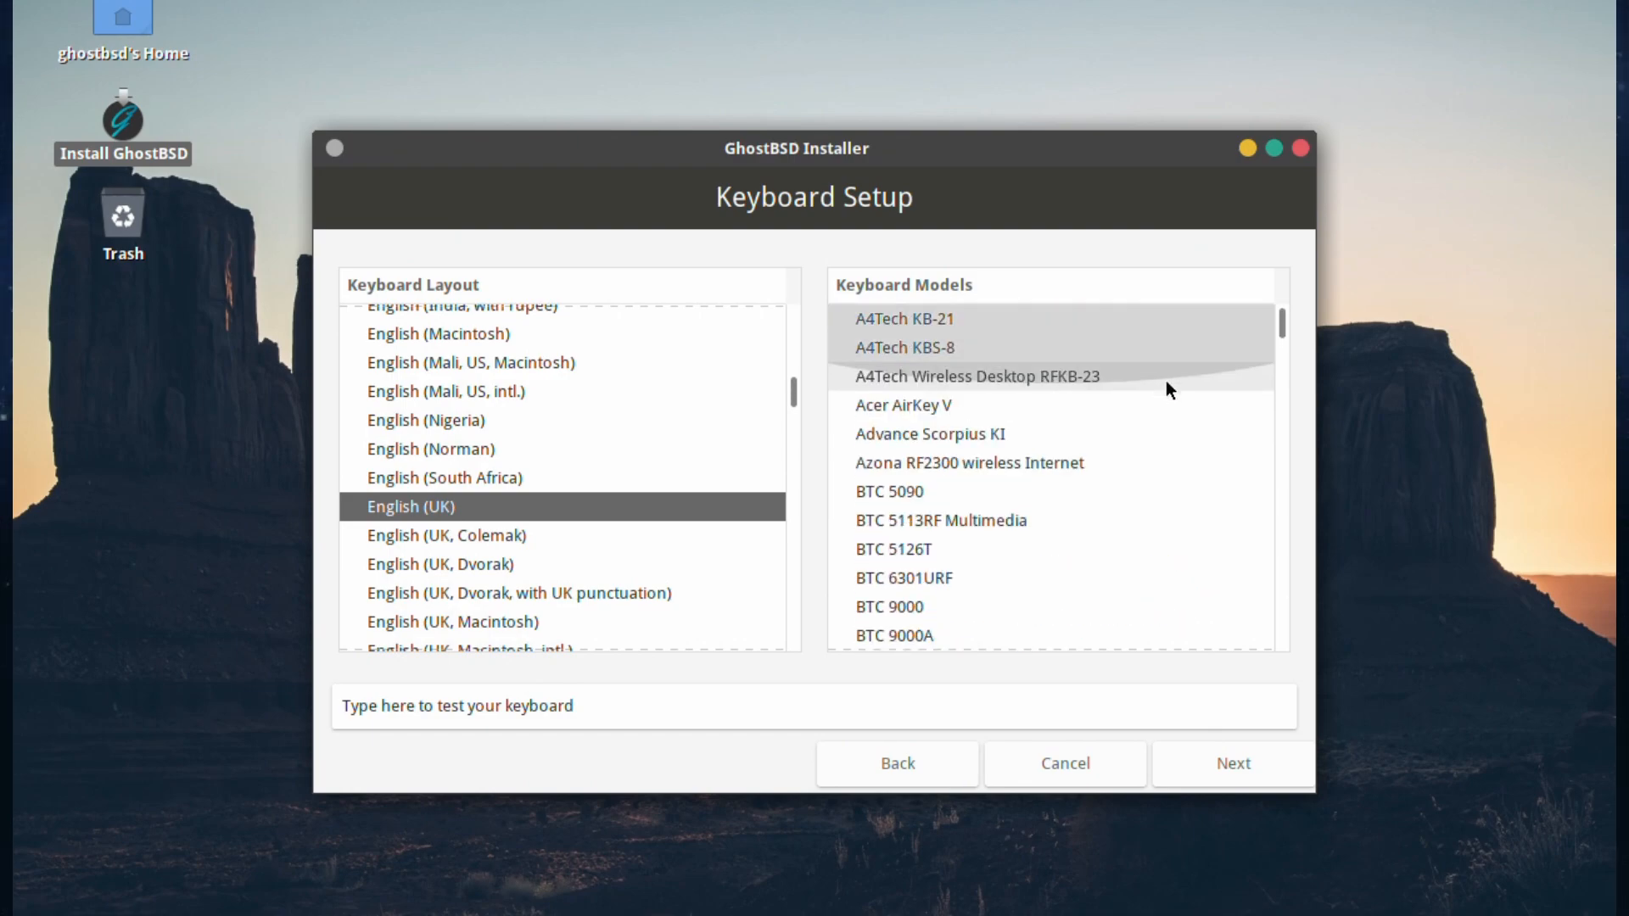
click(542, 714)
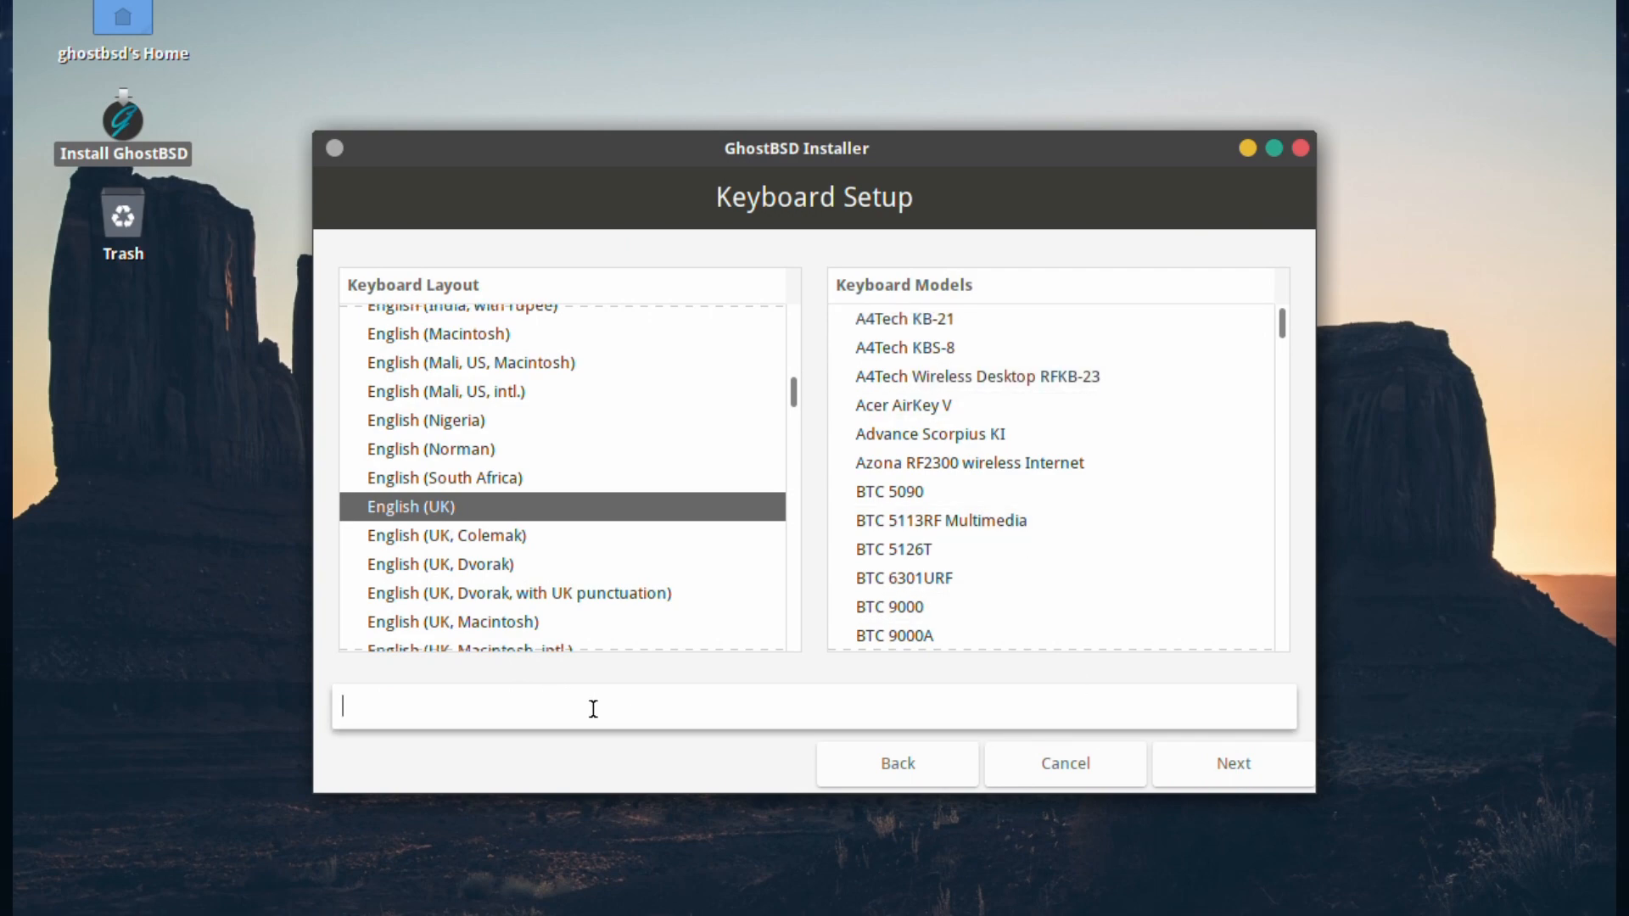
text(""£££)
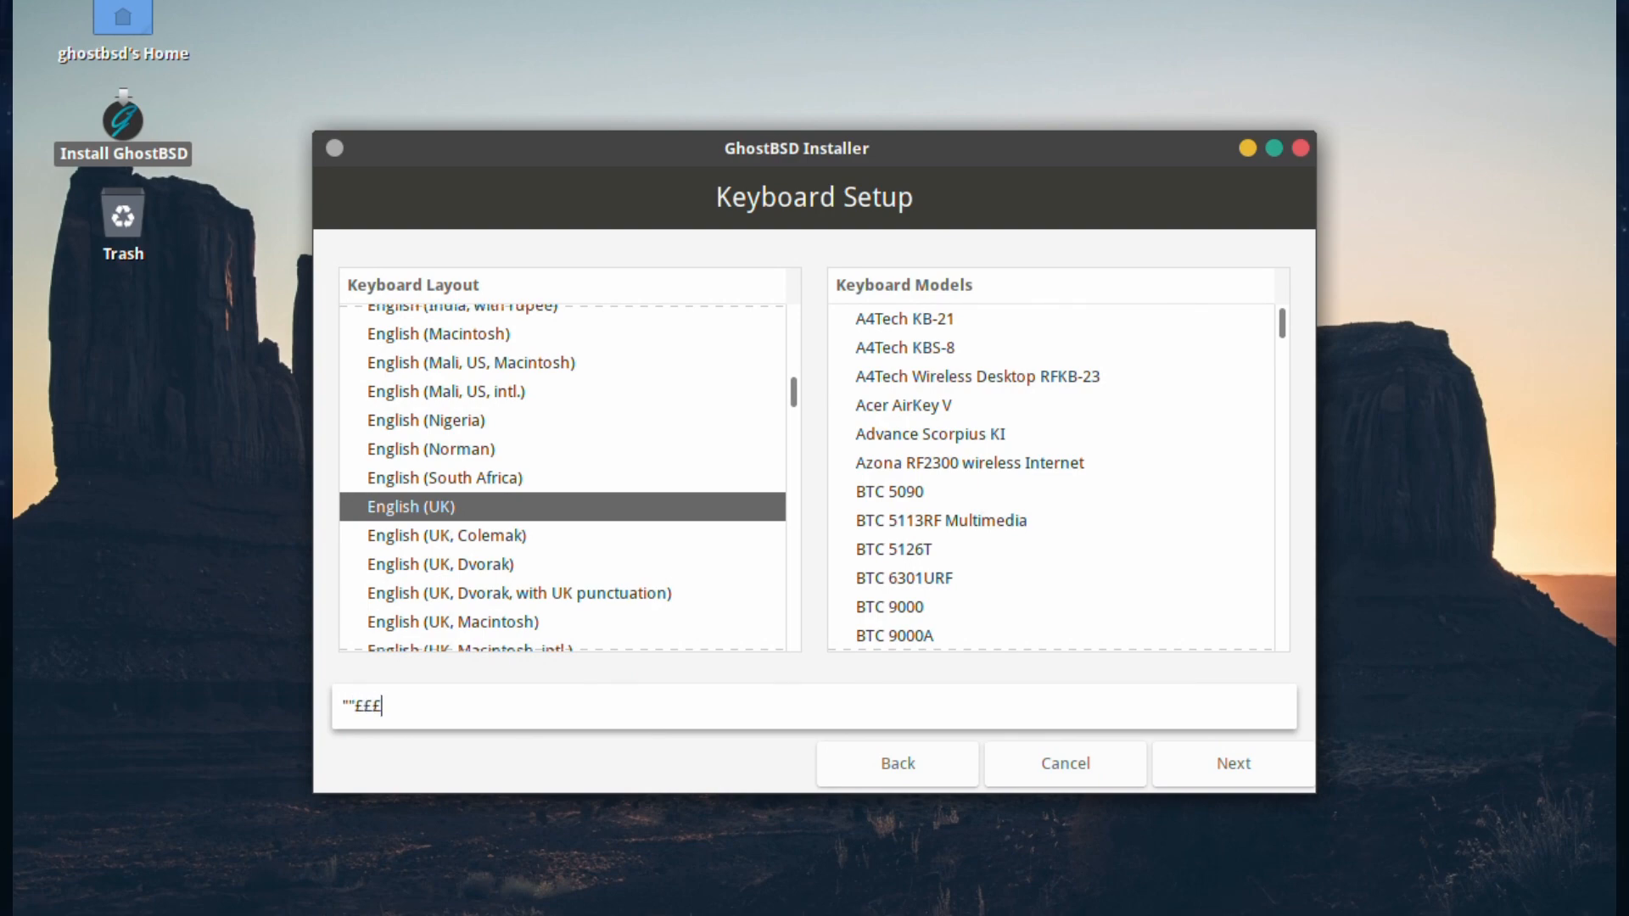
text($$$~##)
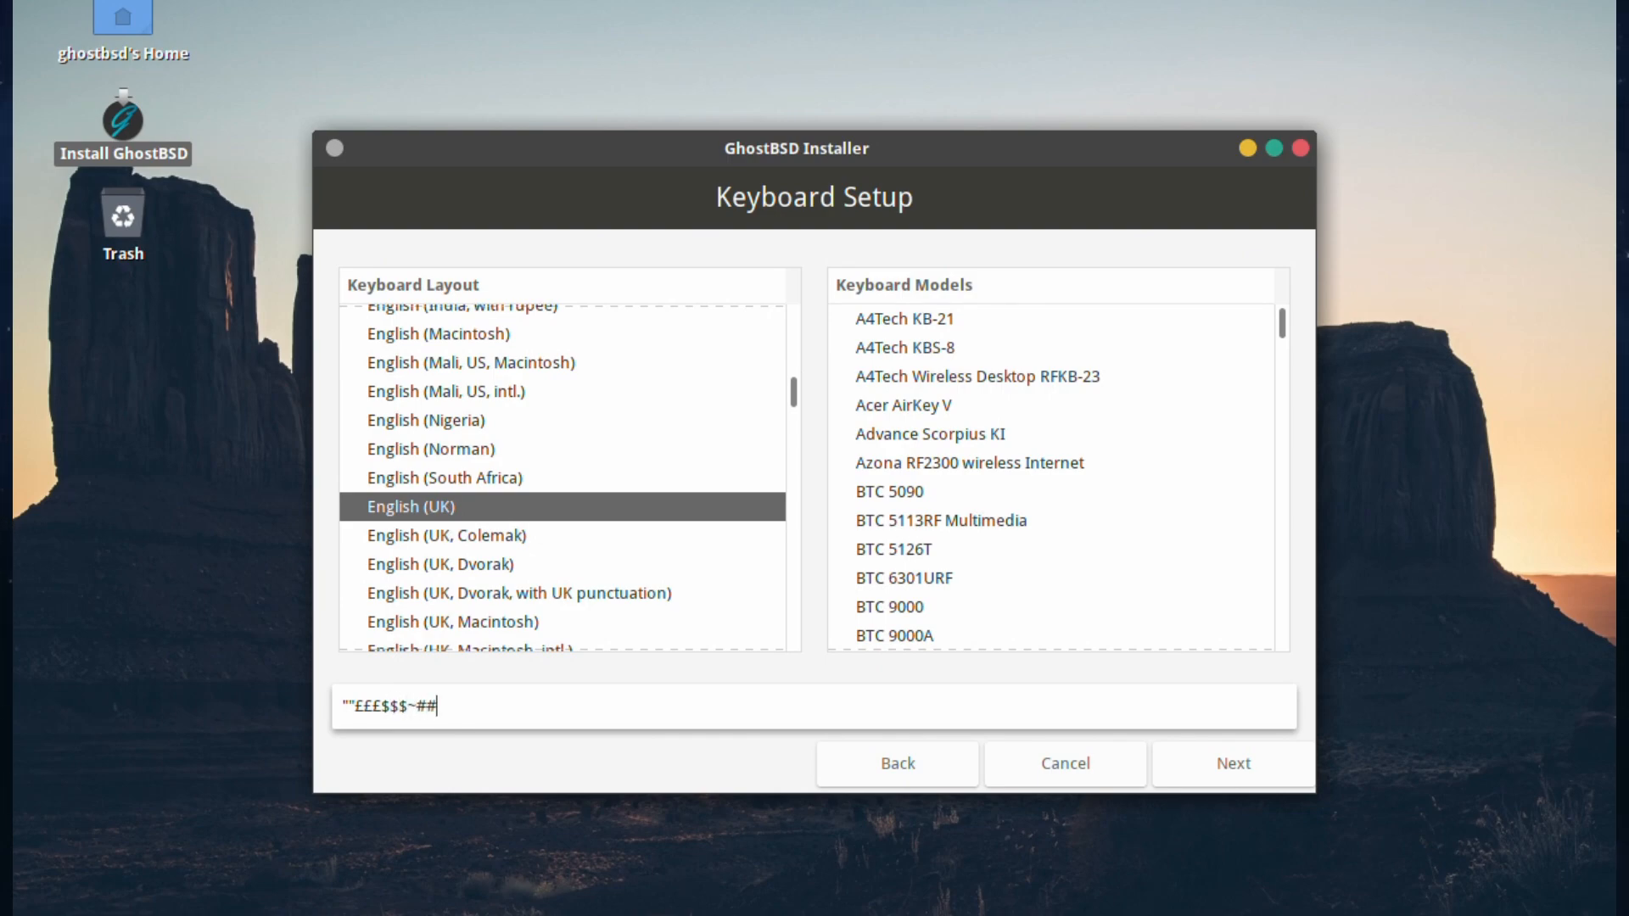
click(1212, 761)
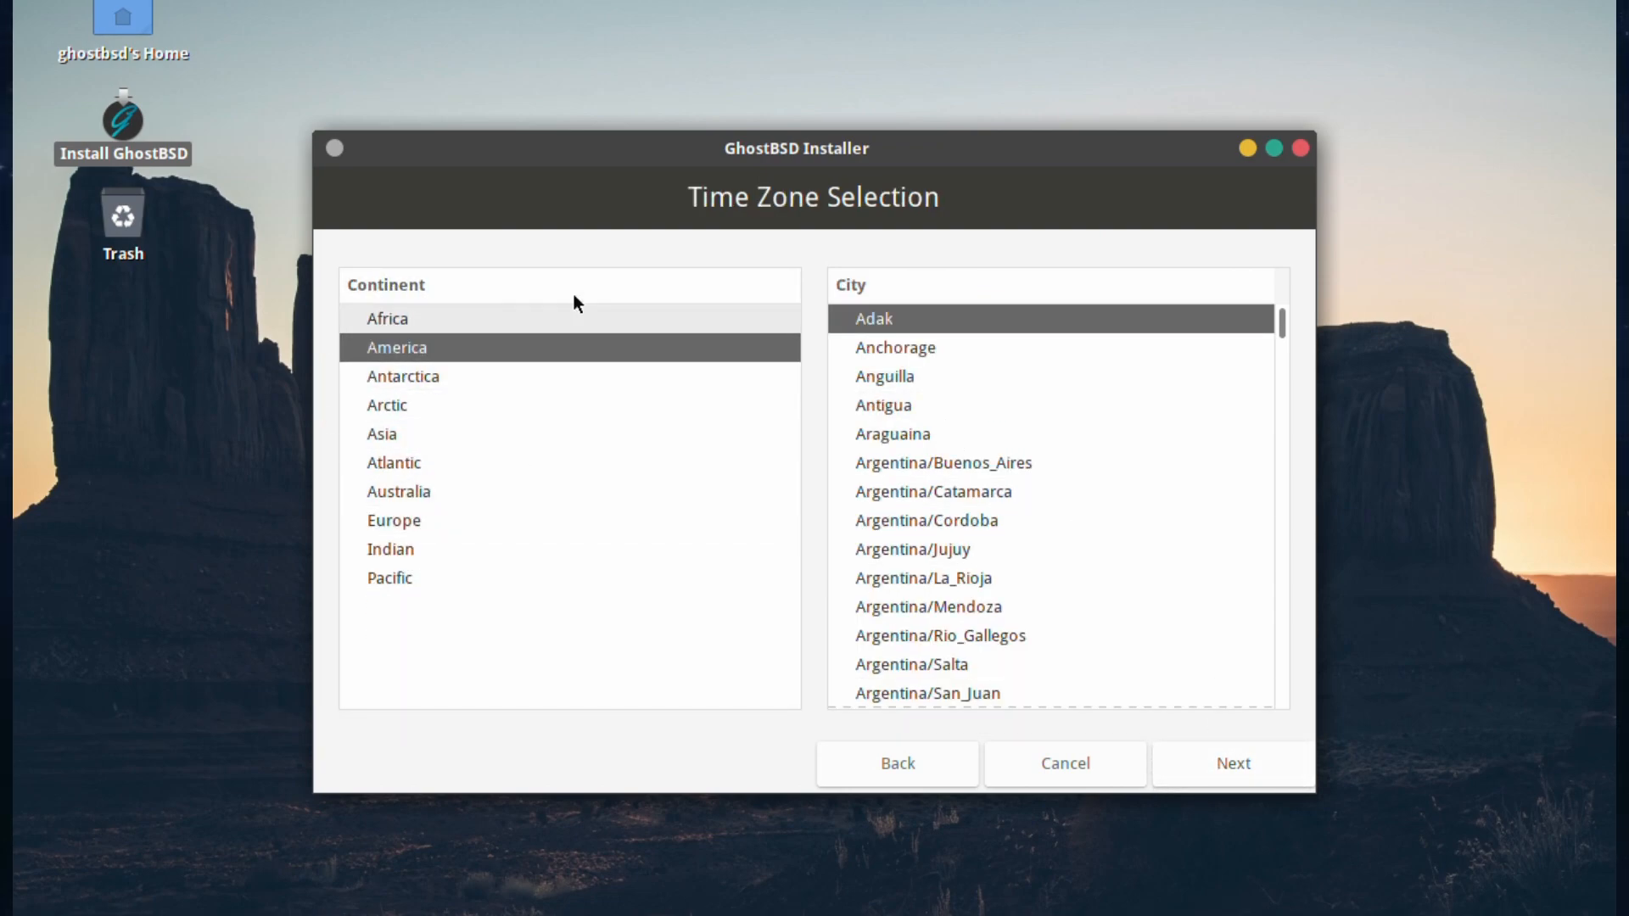
Step: Set the time zone to Europe / London and continue to Installation Type
click(383, 517)
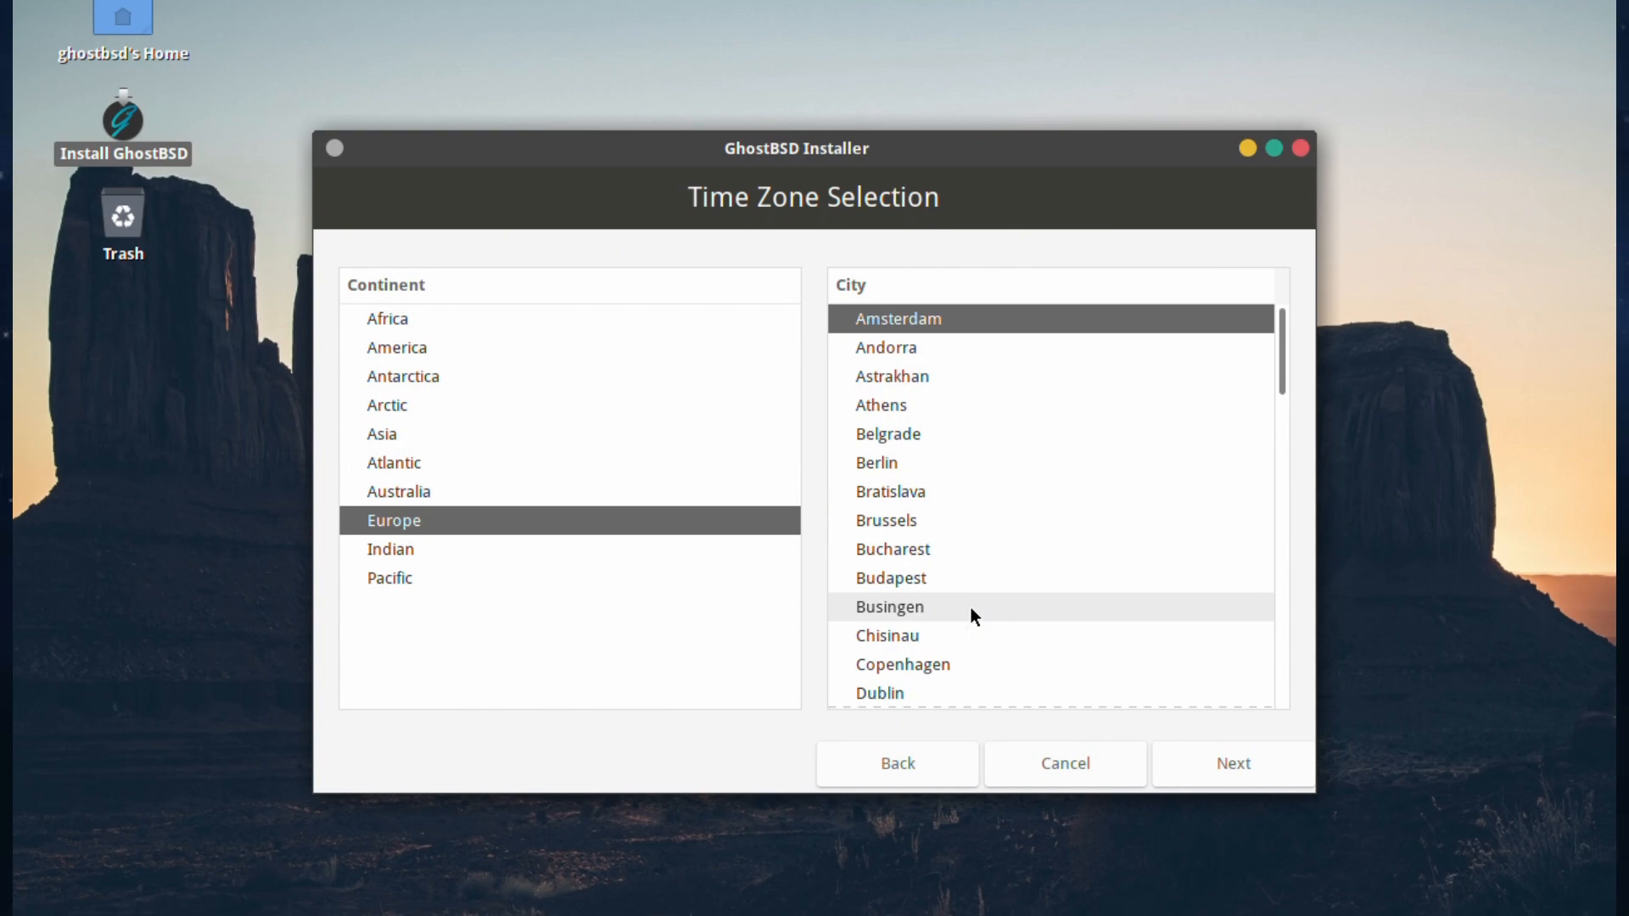
scroll(971, 607, down, 5)
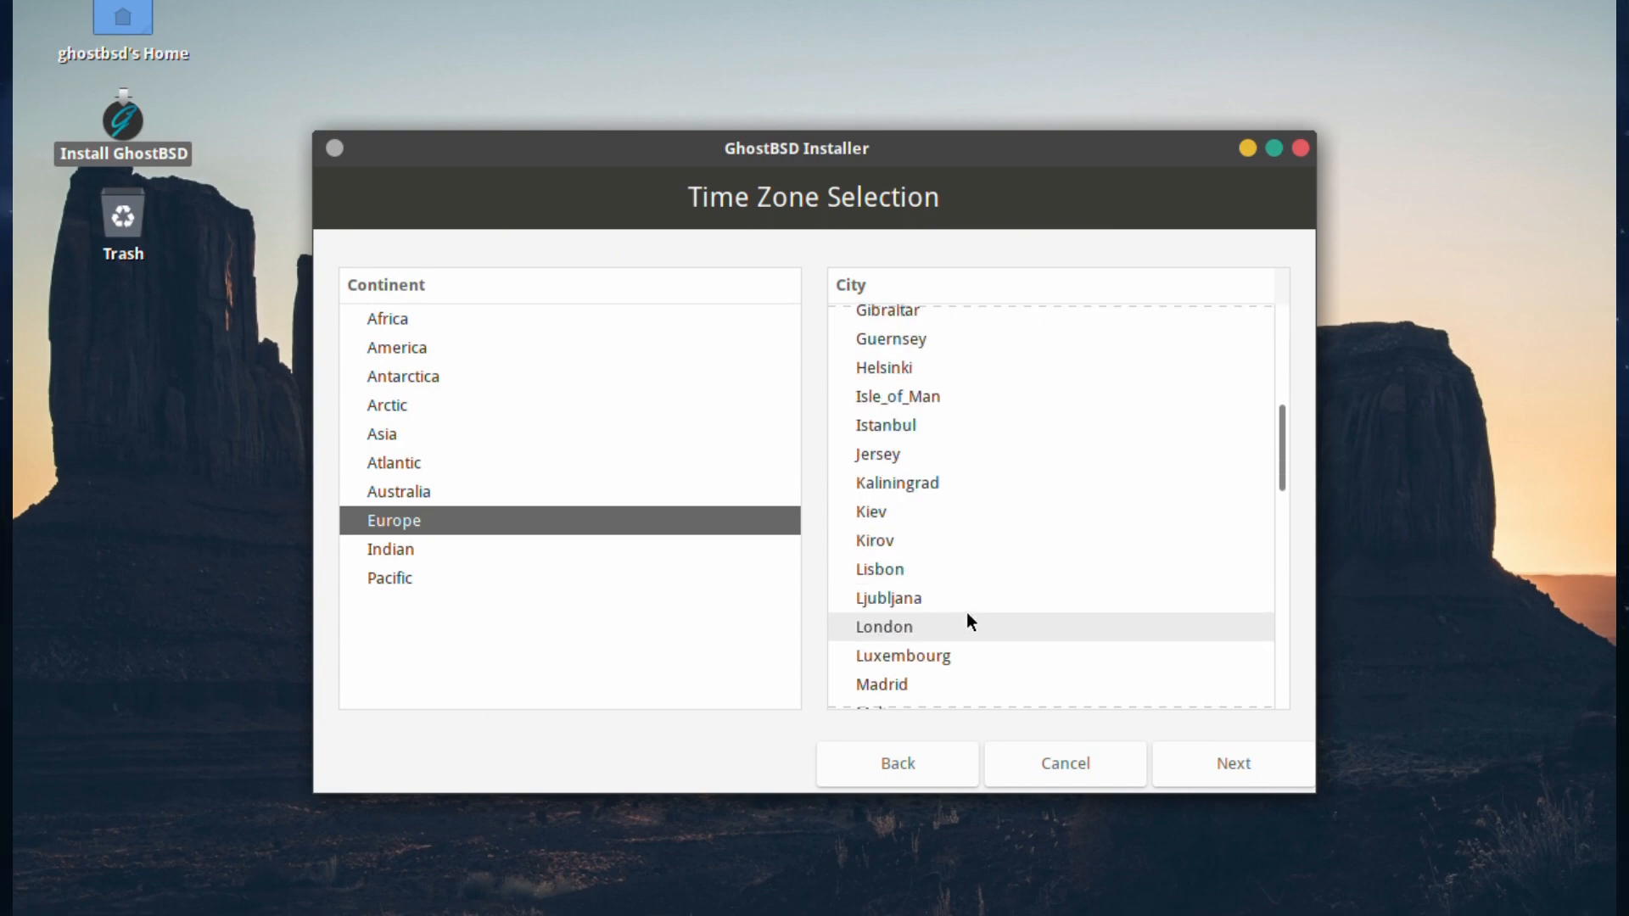
click(906, 624)
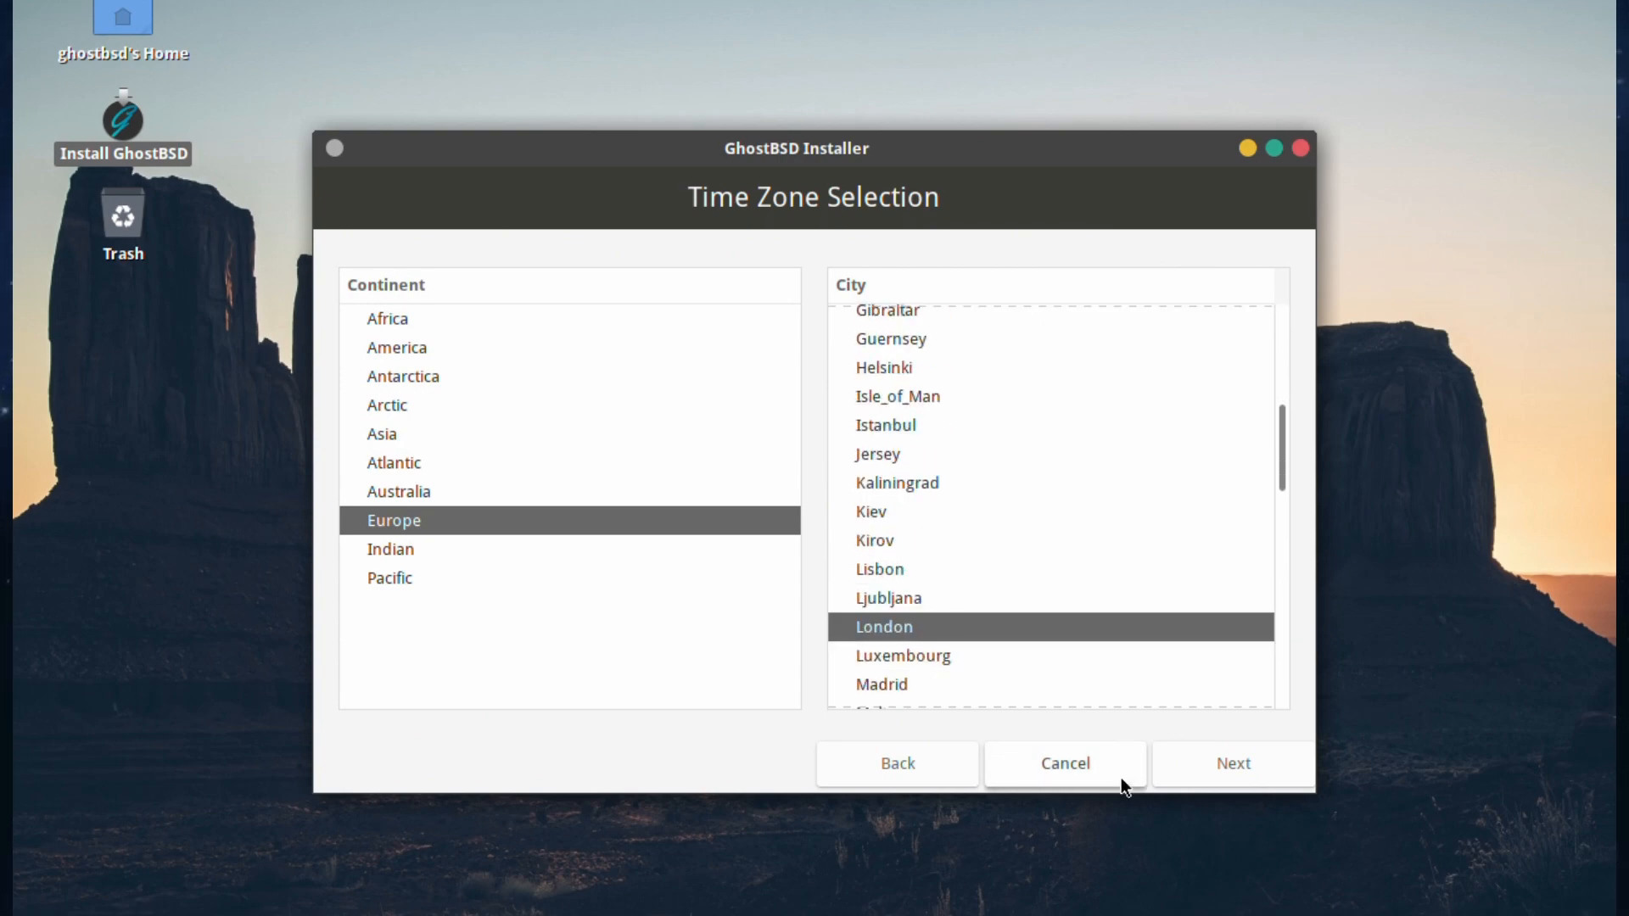
click(1238, 768)
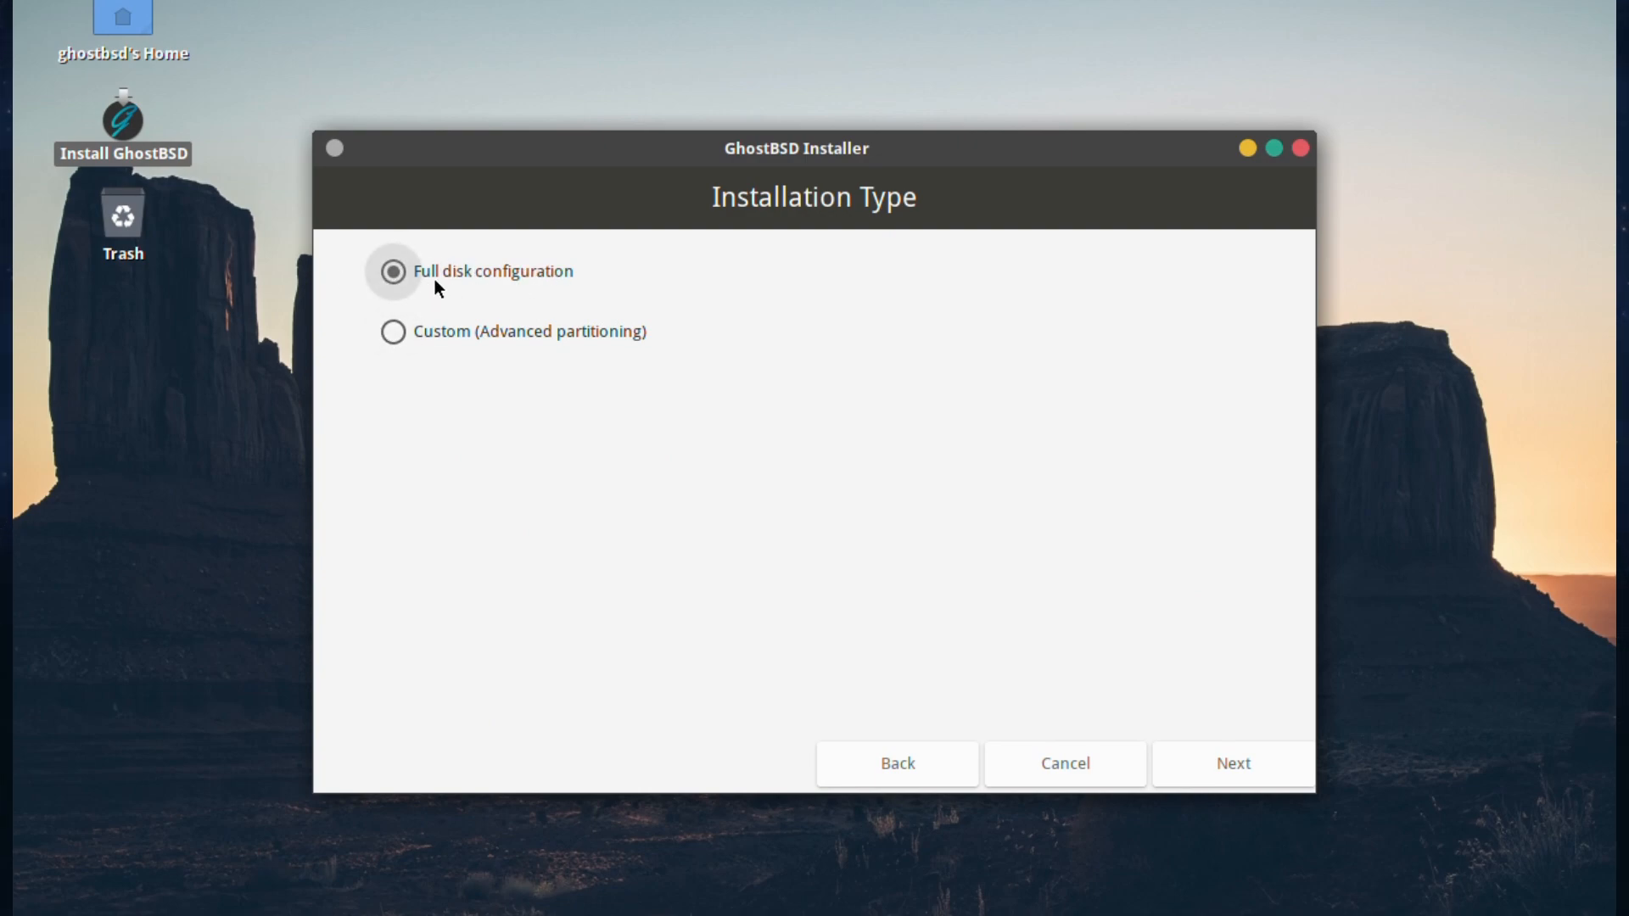
Step: Choose Custom (Advanced partitioning), view the Partition Editor, then go back to Installation Type
click(393, 331)
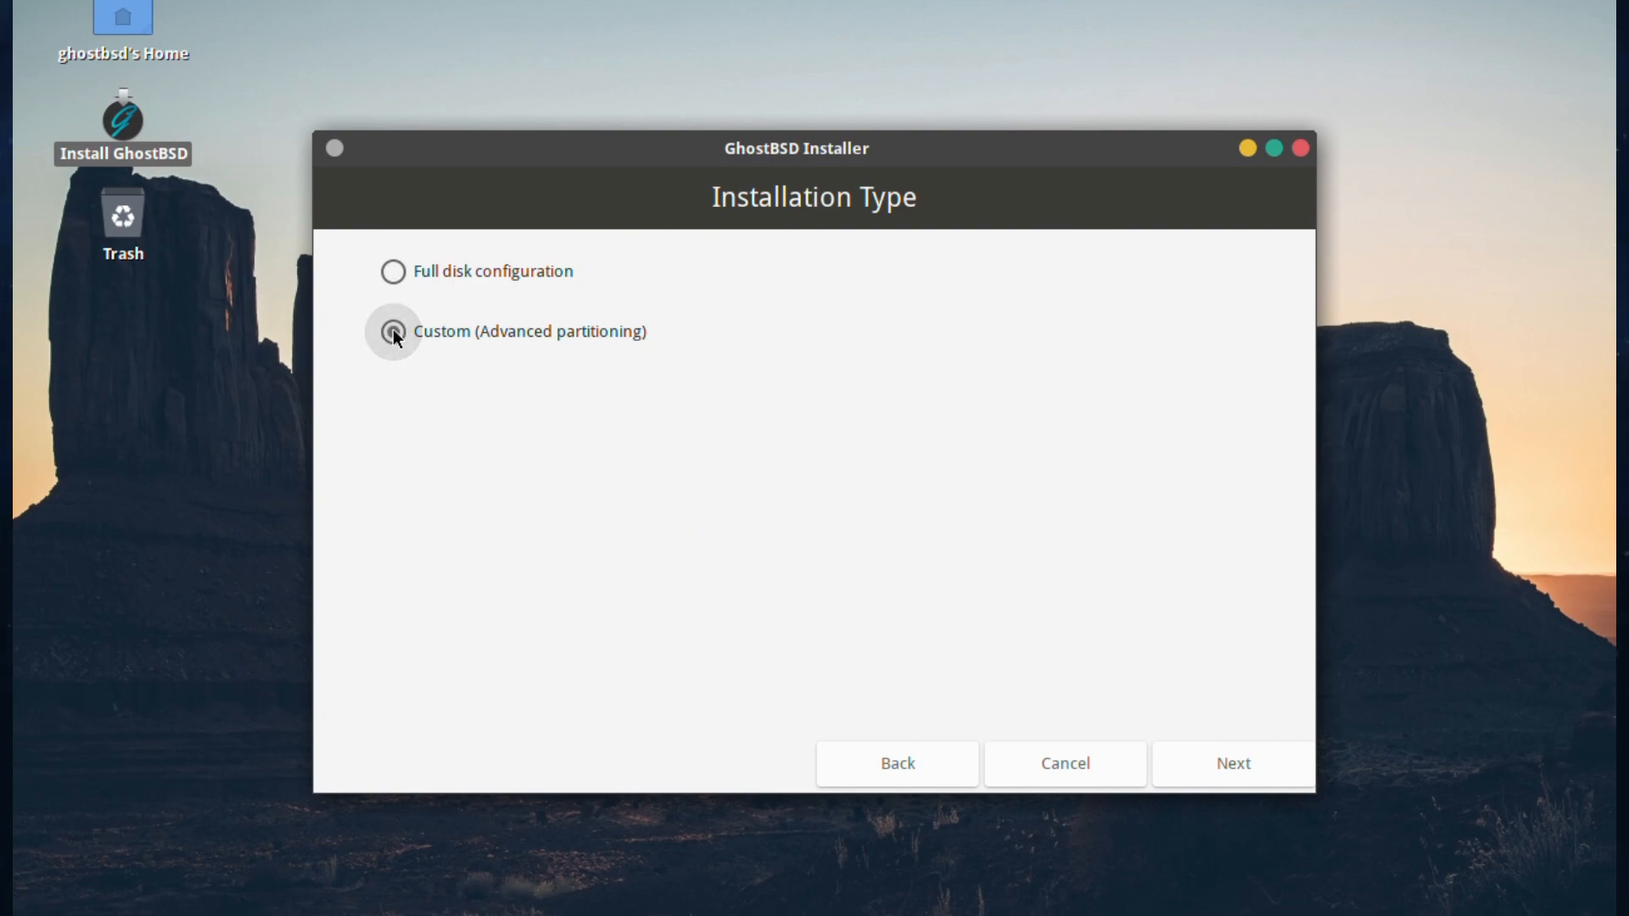
click(1254, 760)
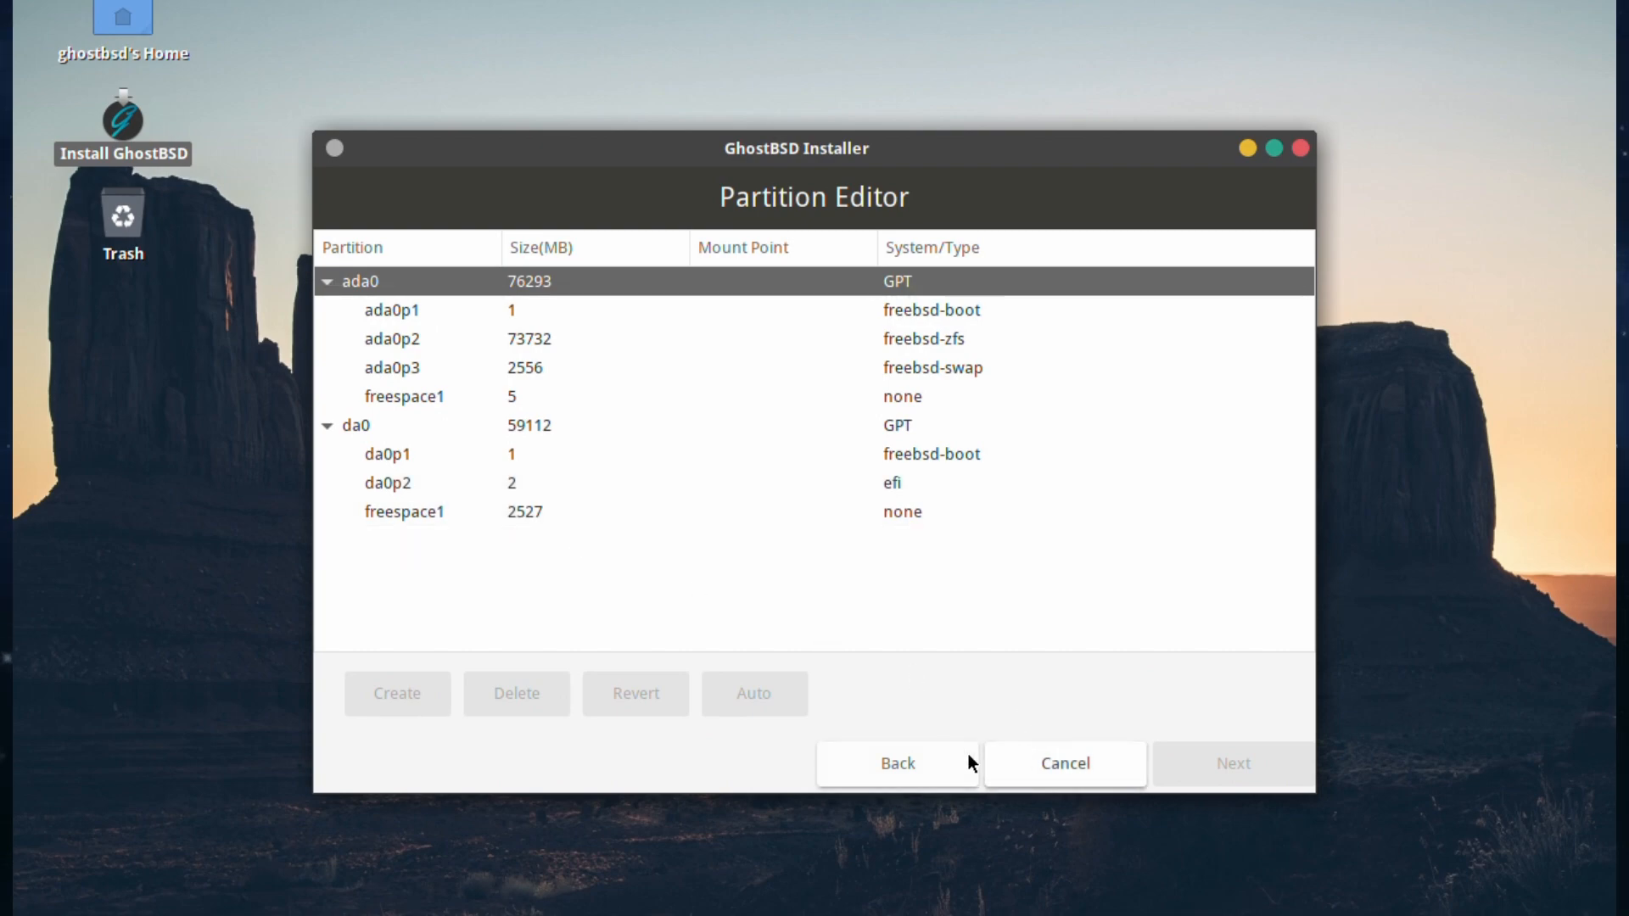
click(934, 766)
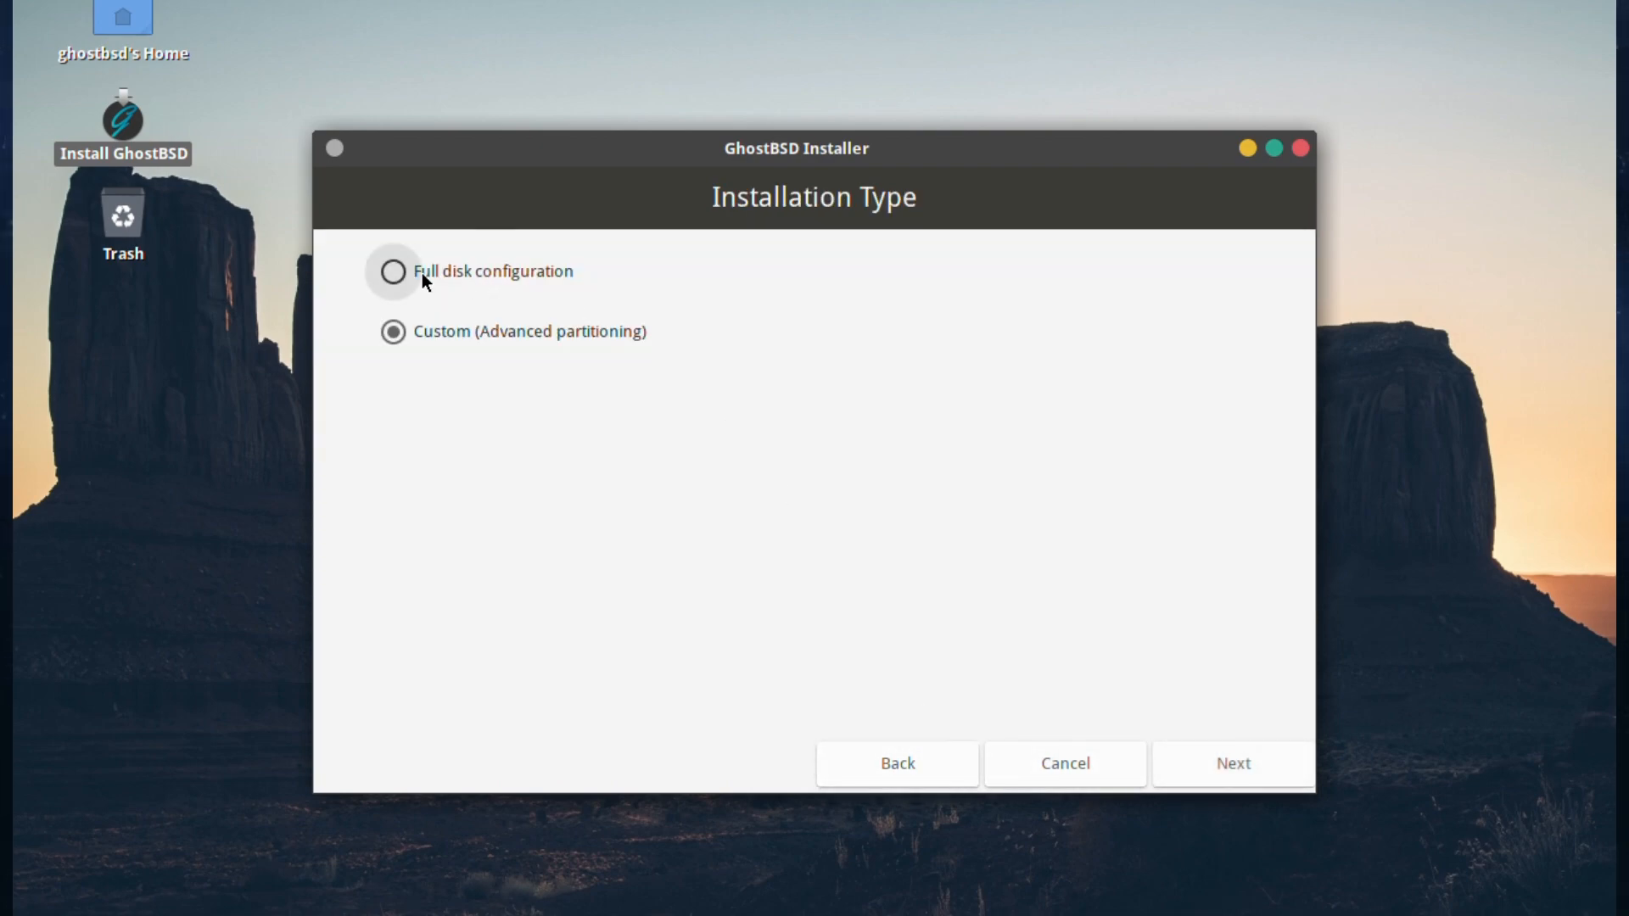
Step: Pick Full disk configuration and select drive ada0 as a single-disk ZFS pool
click(399, 268)
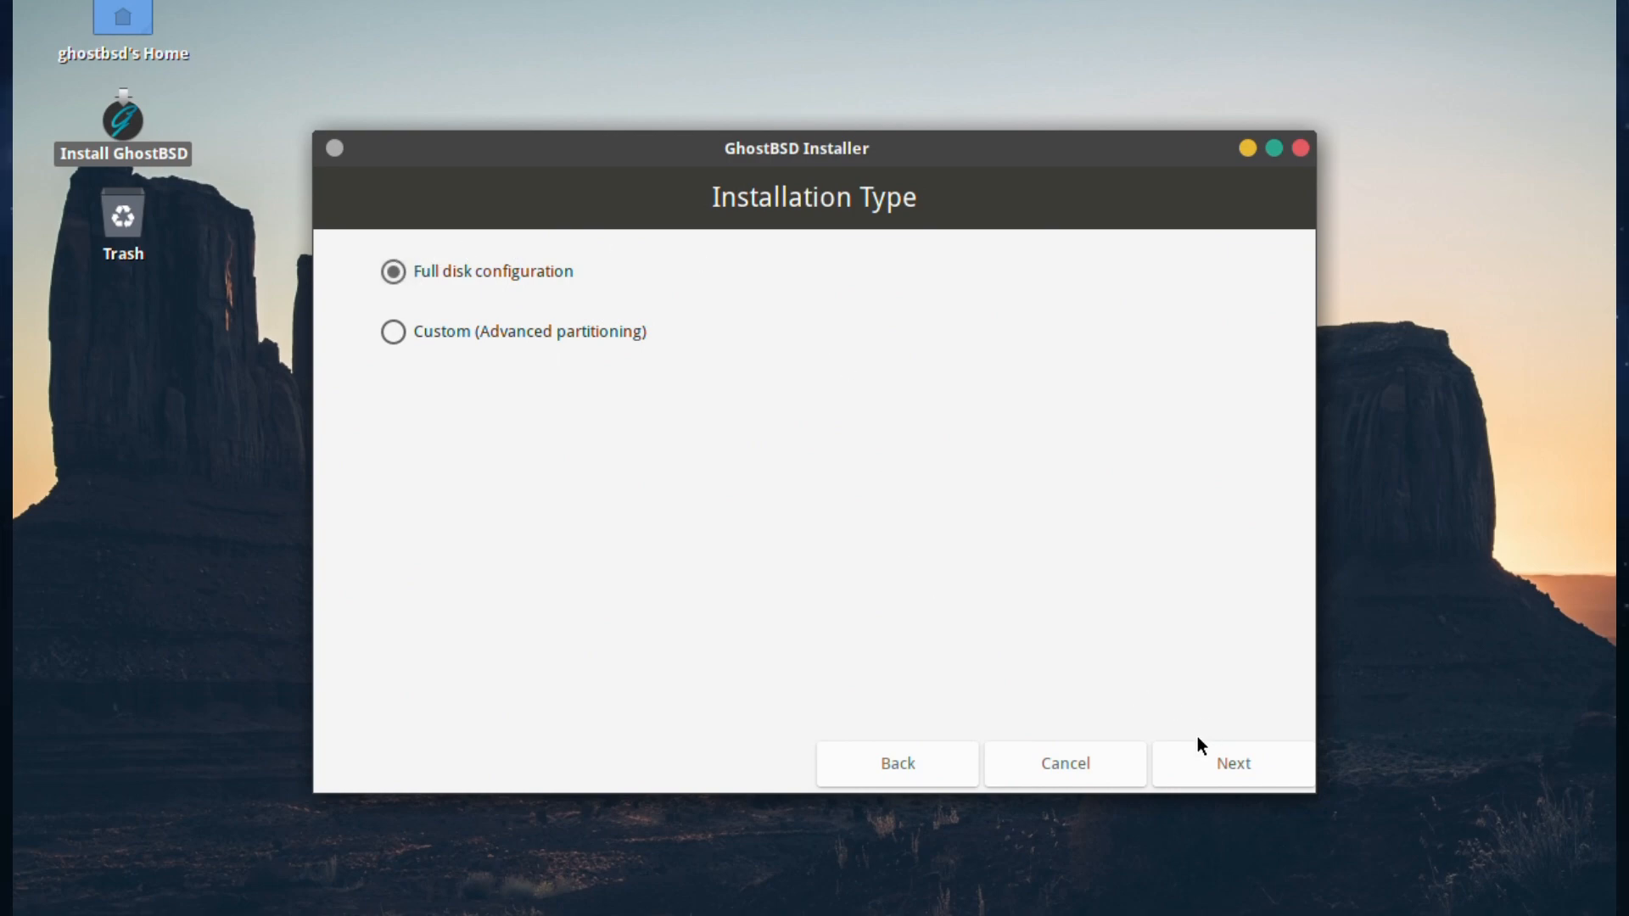
click(1231, 774)
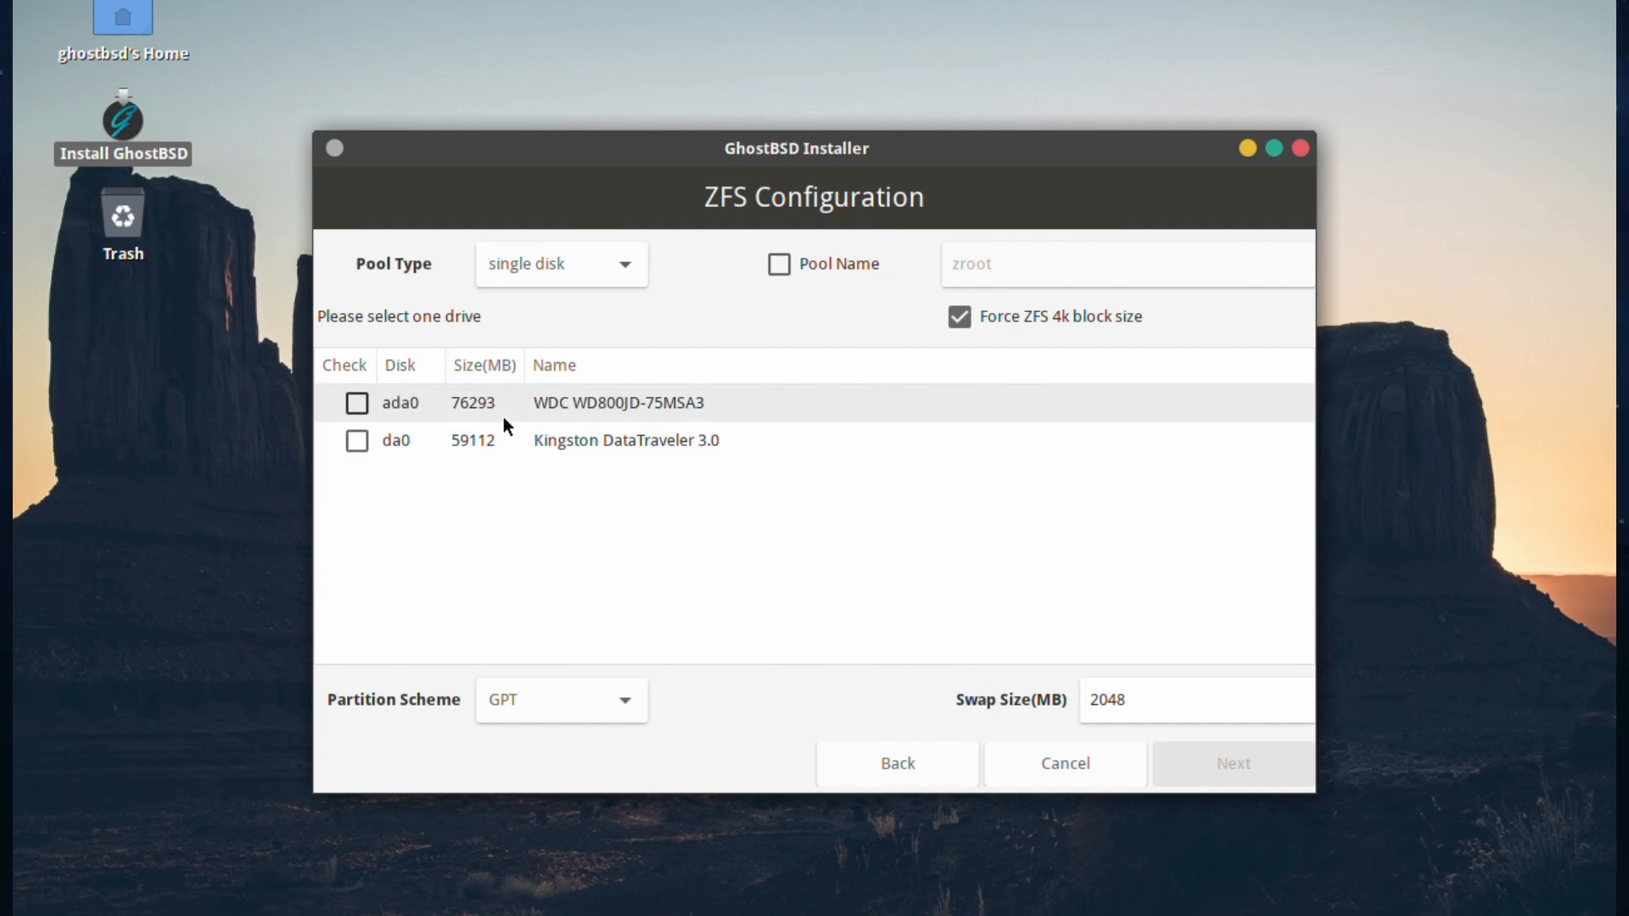
click(357, 403)
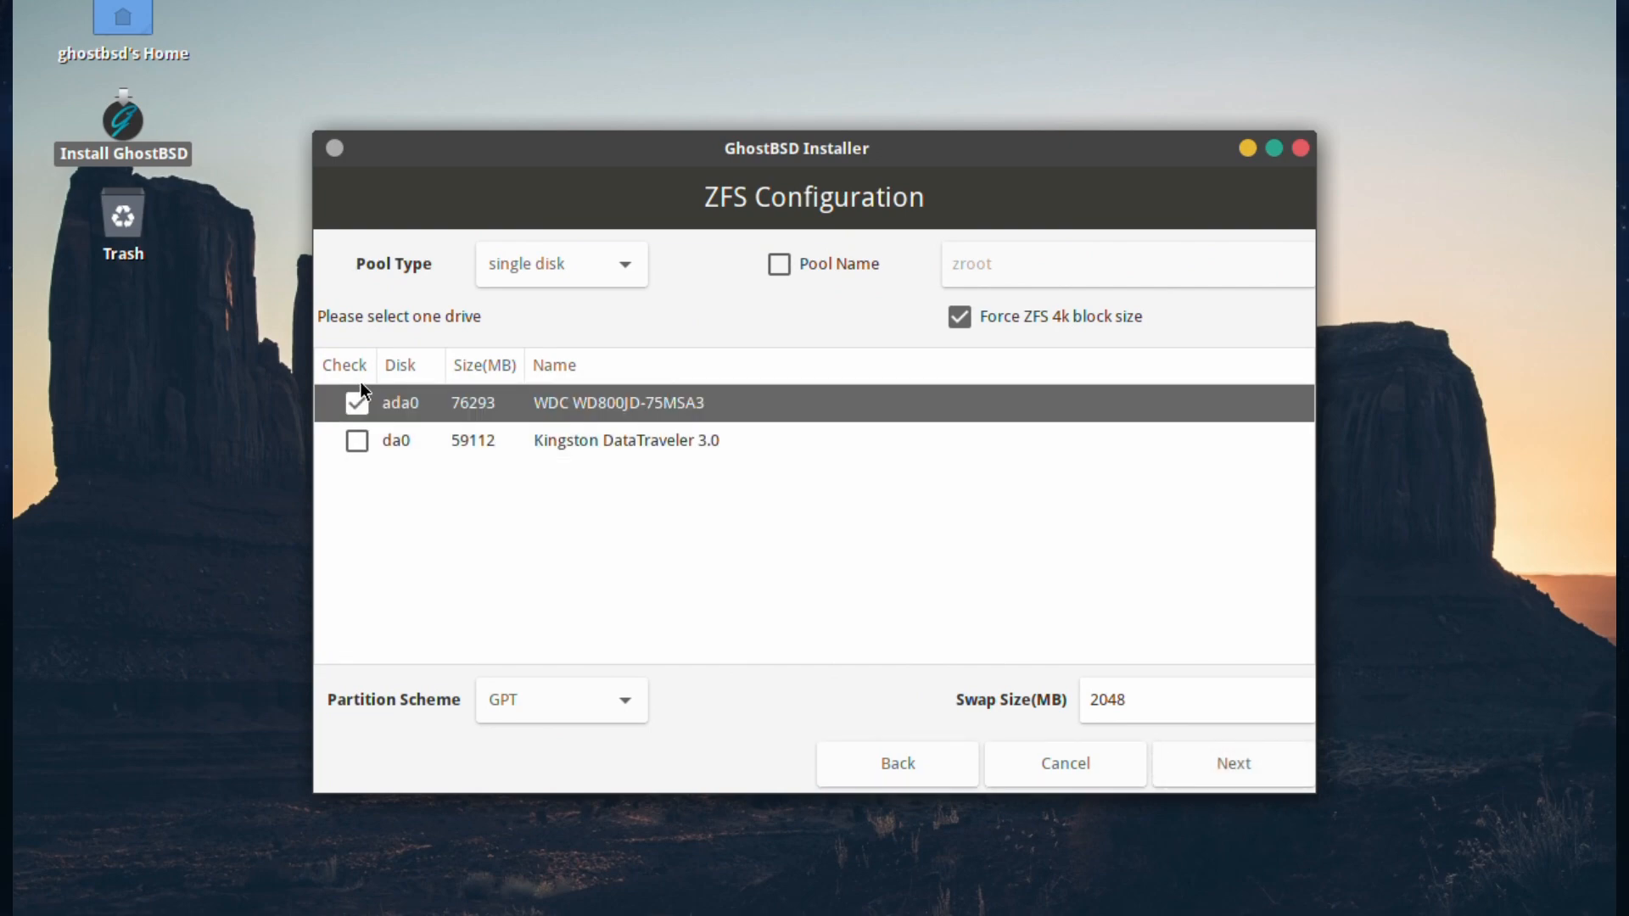
click(521, 260)
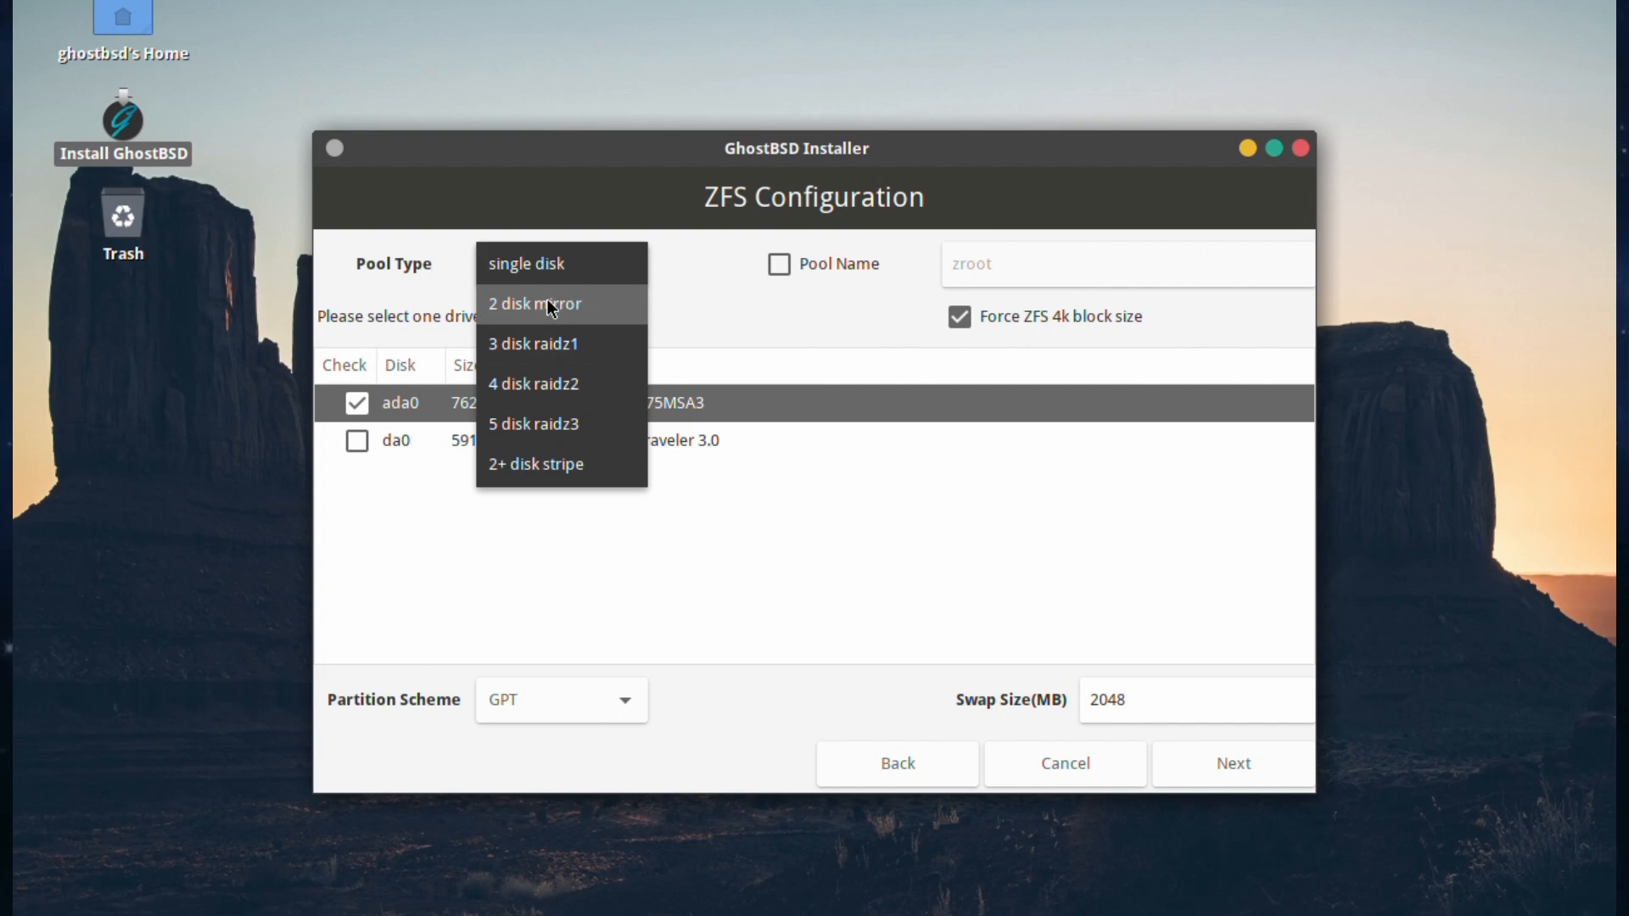
click(533, 261)
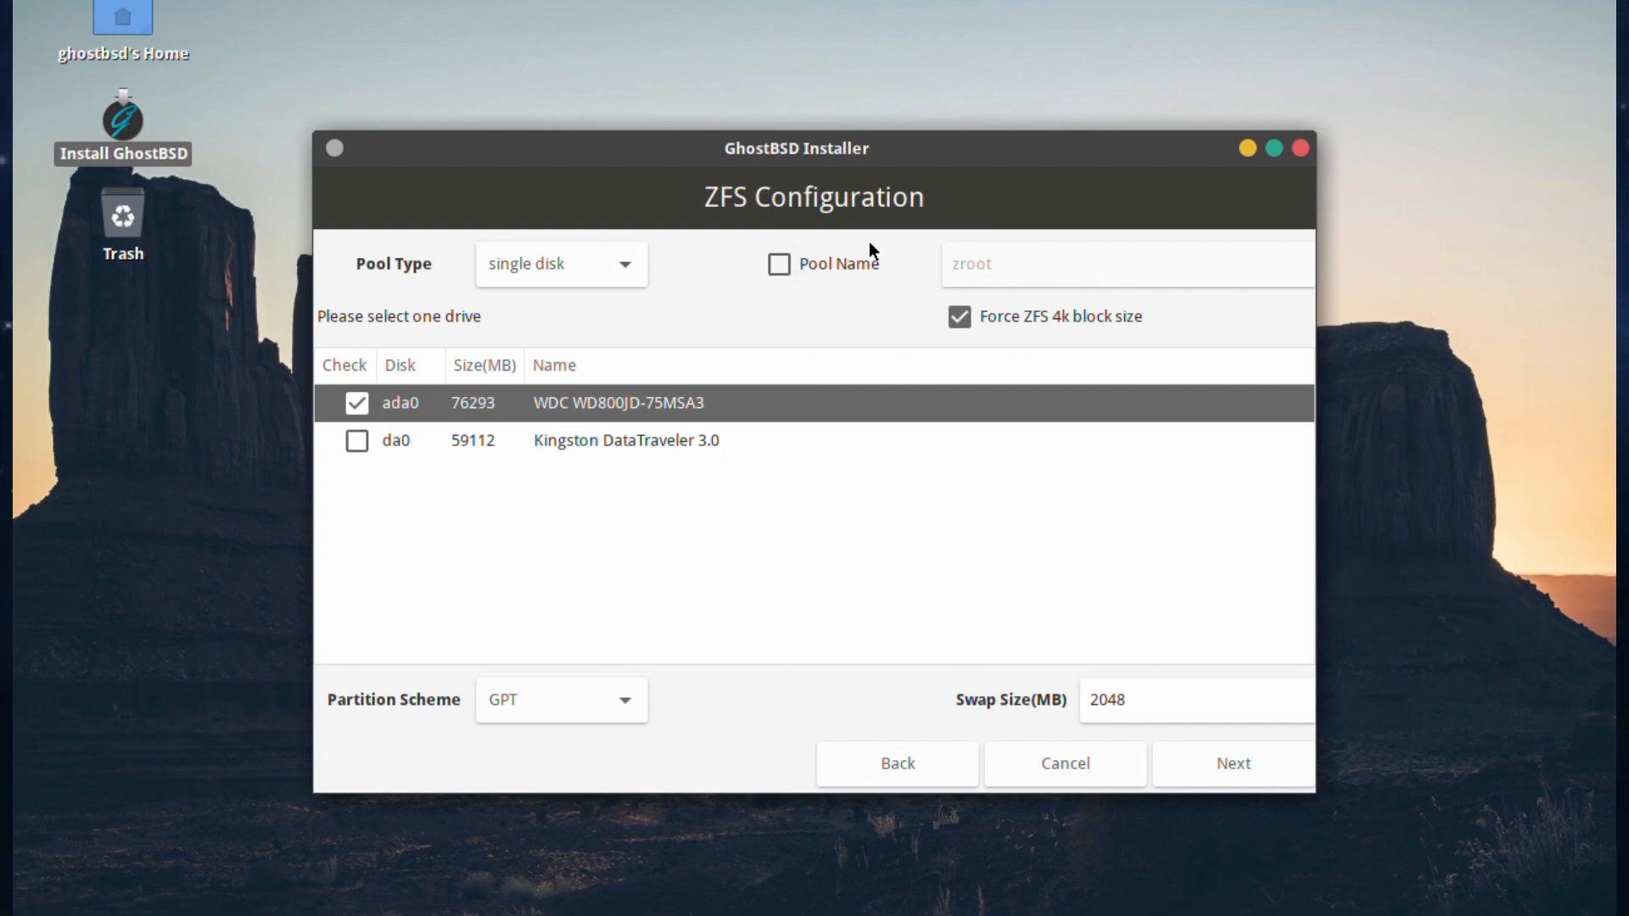
Step: Rename the pool from zroot to tank and keep GPT as the partition scheme
click(779, 264)
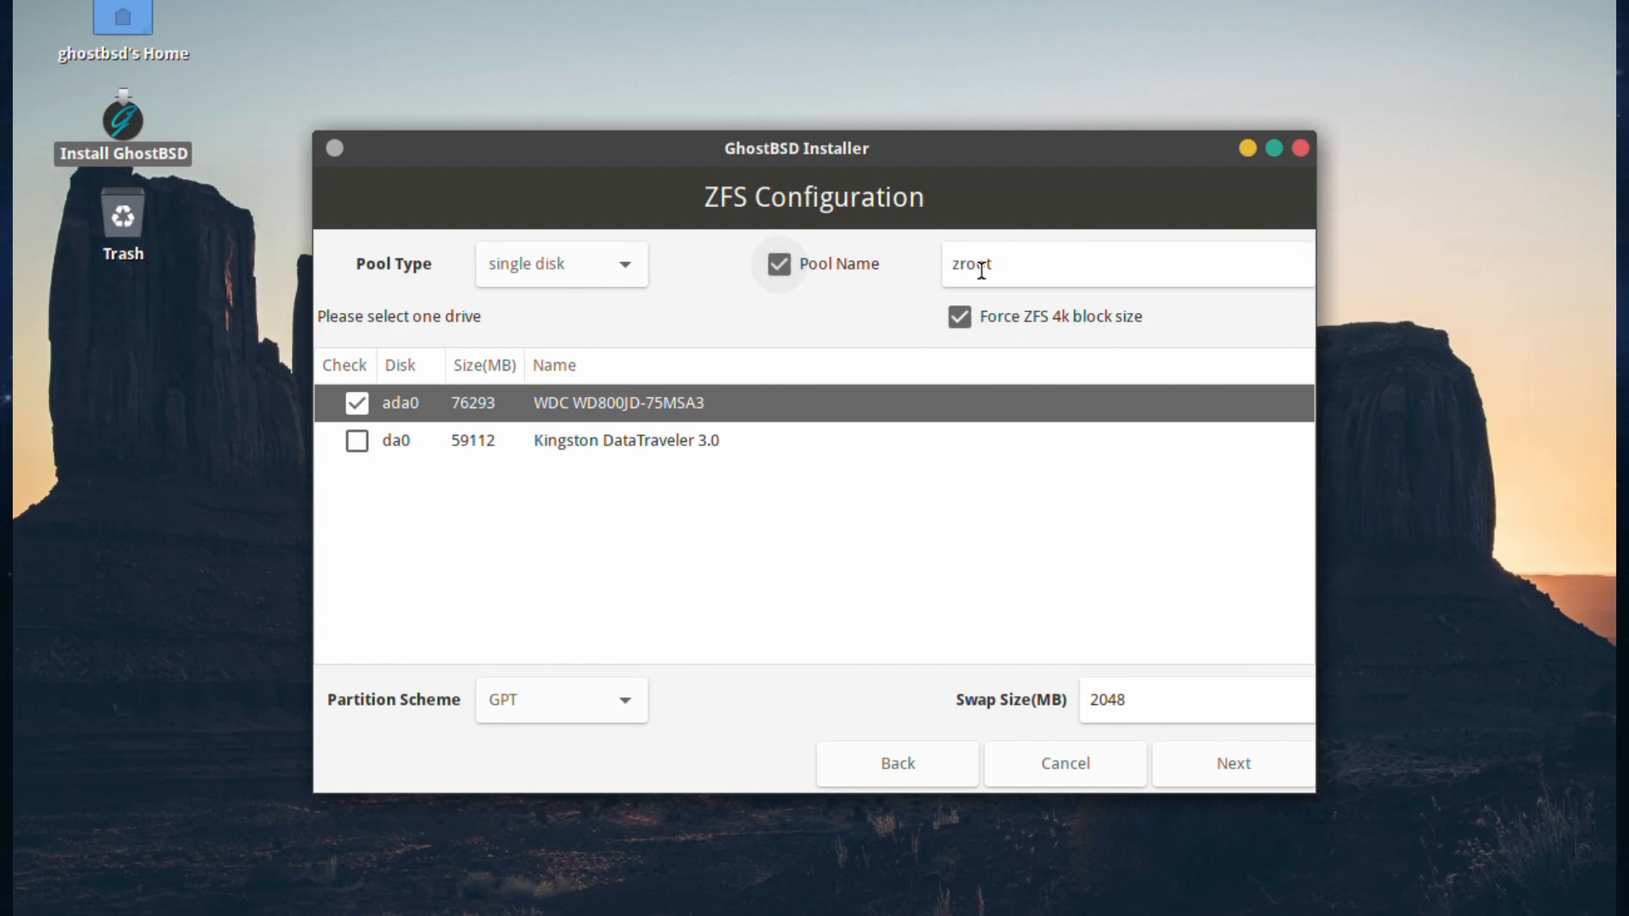
click(1015, 263)
drag(1014, 263, 945, 263)
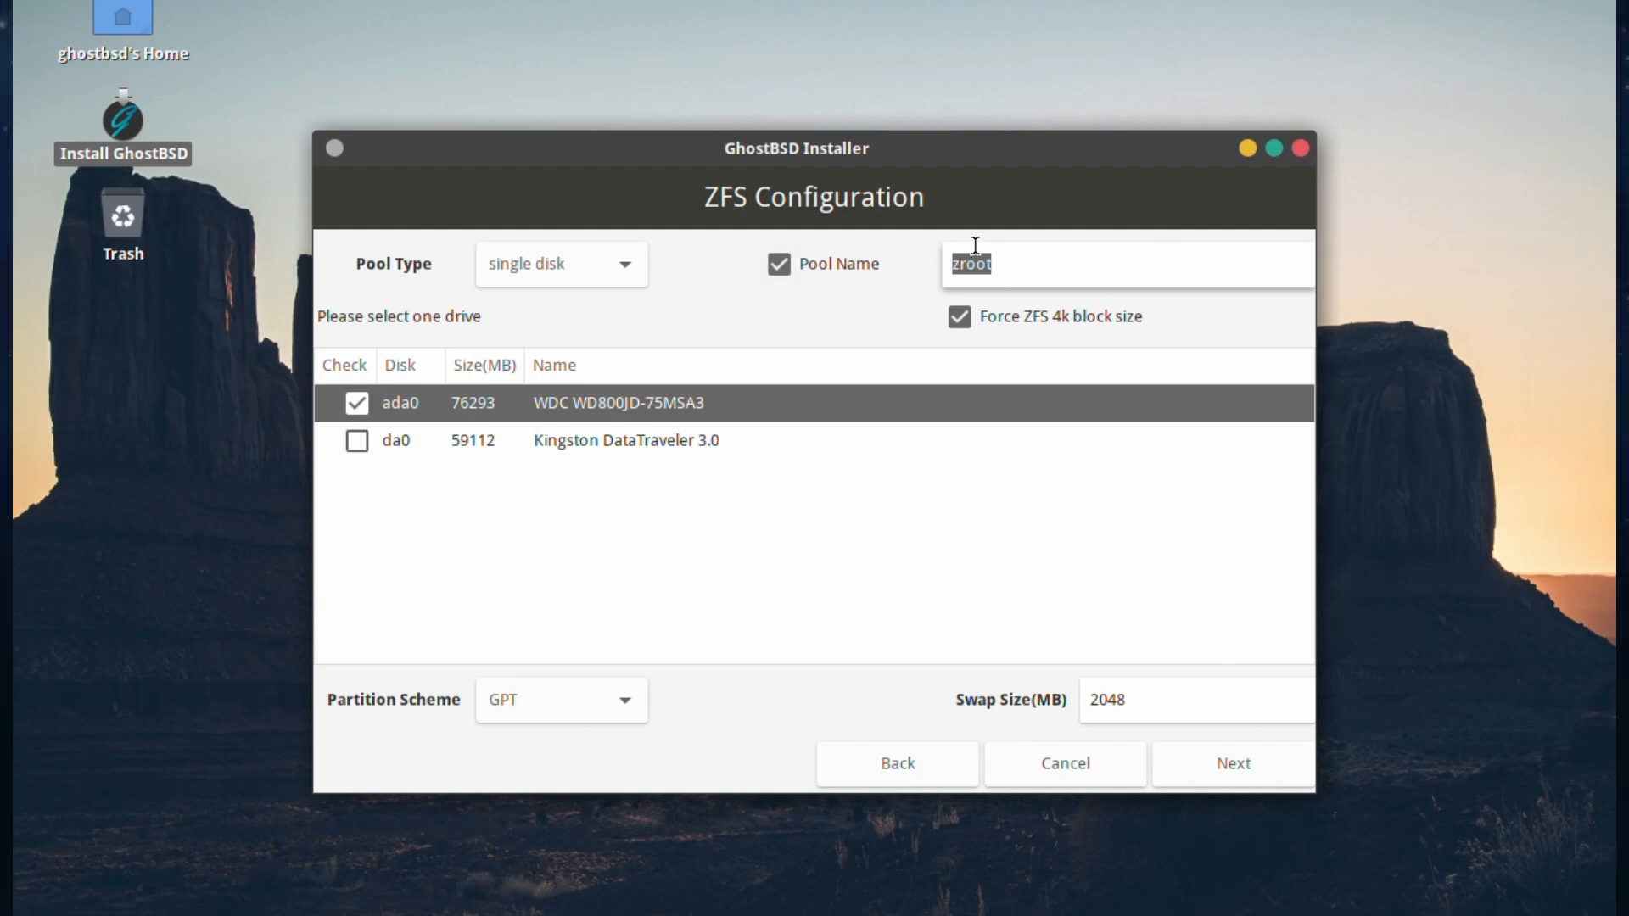
text(tank)
click(563, 701)
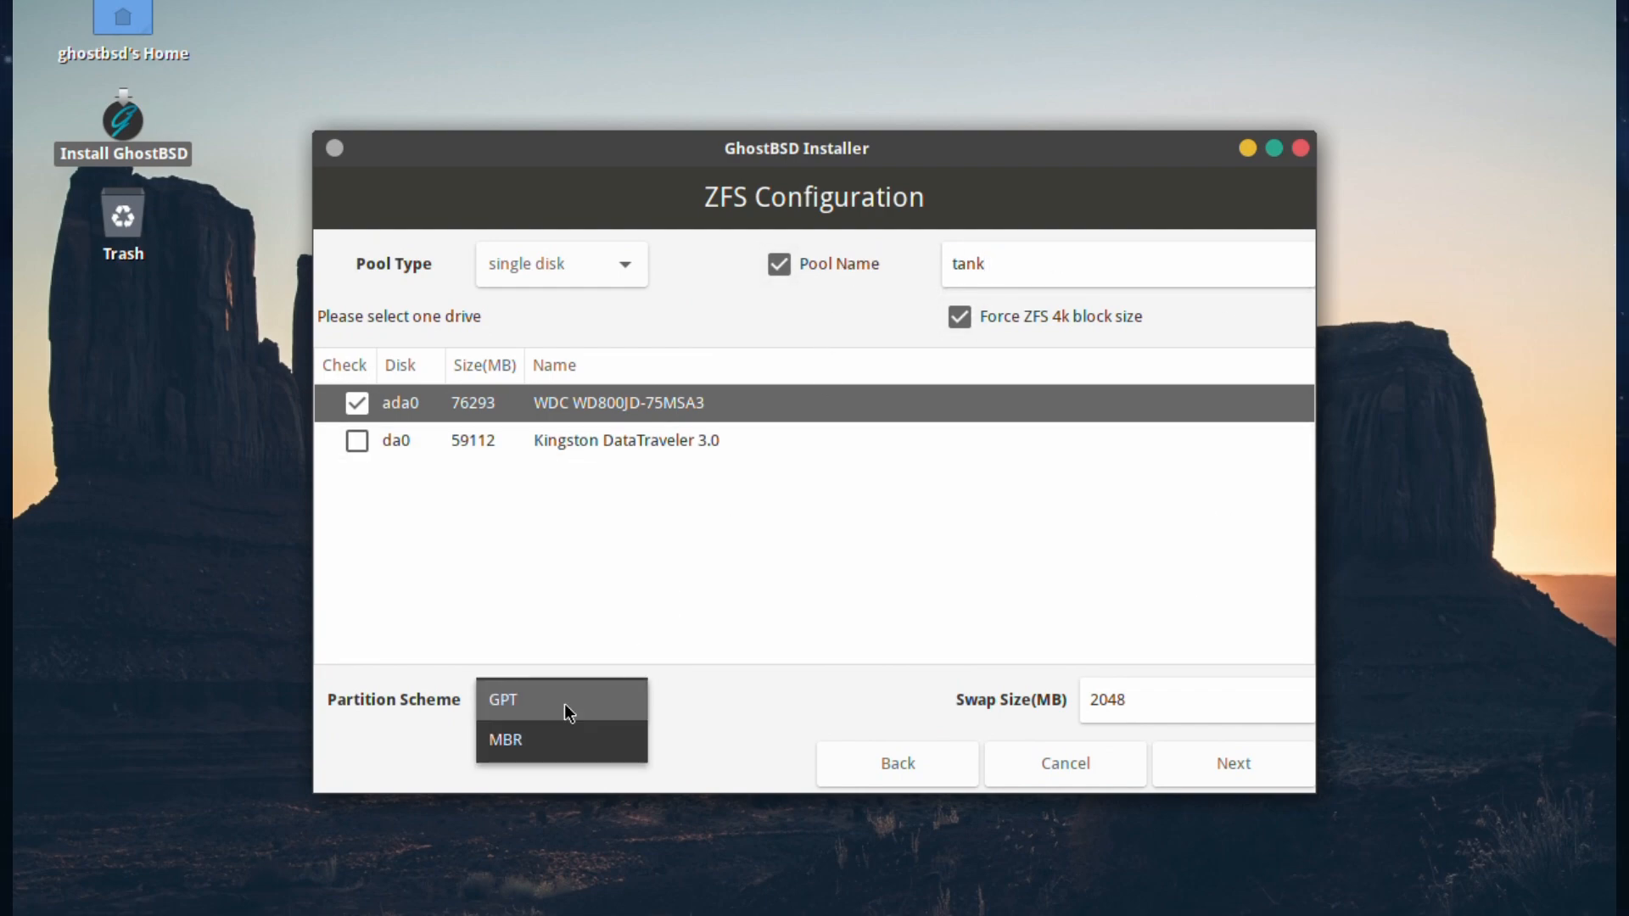
click(565, 701)
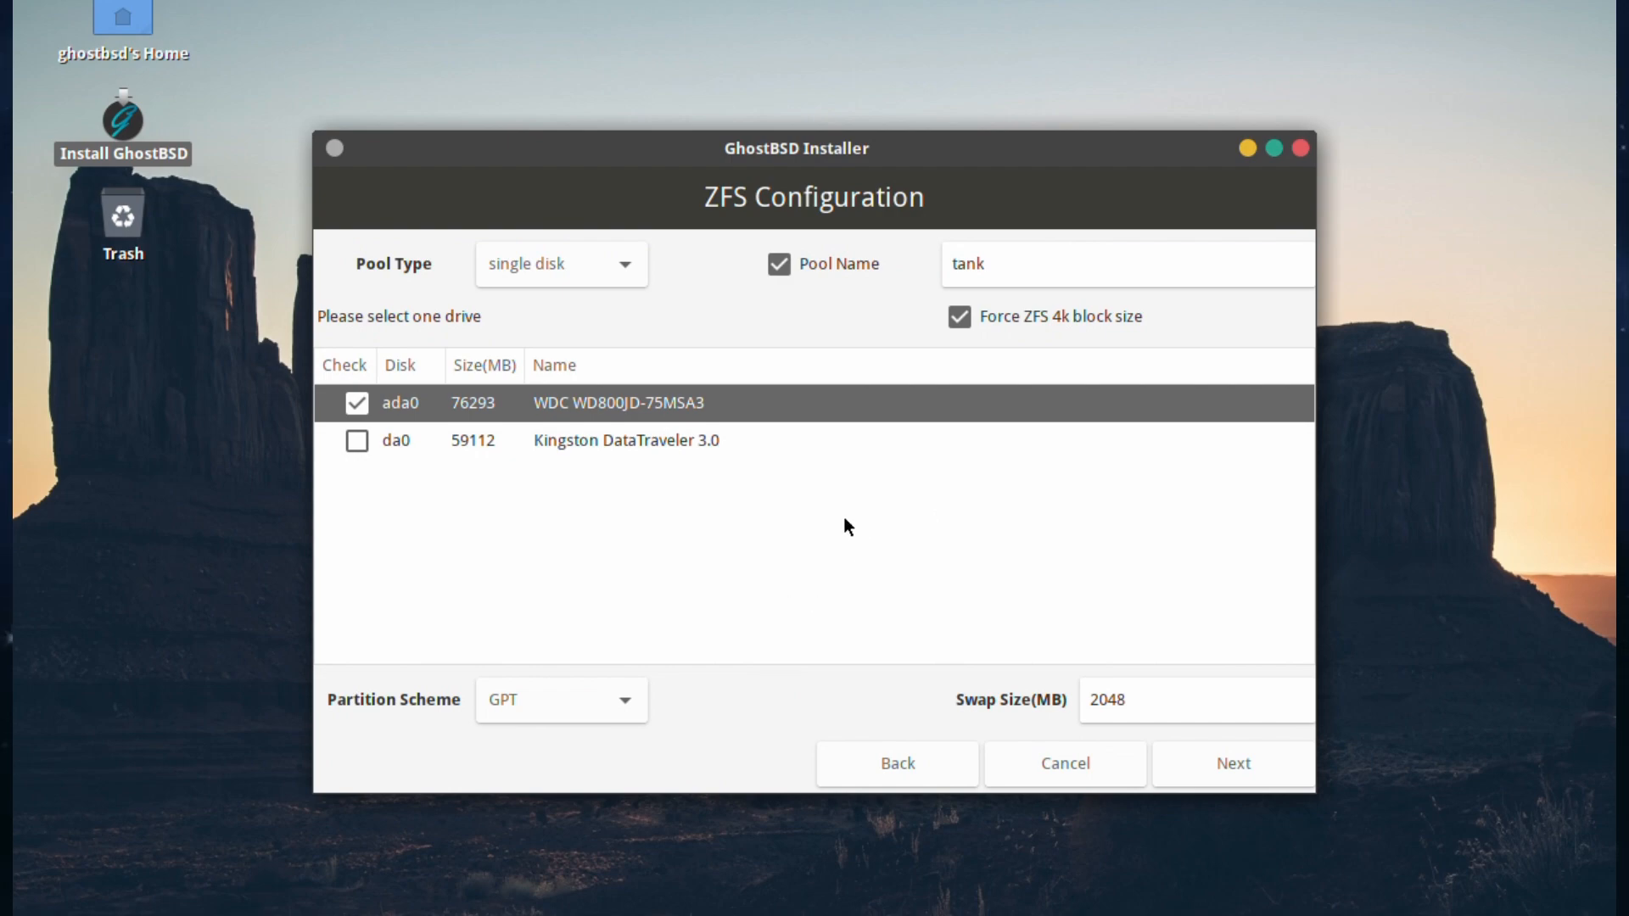
Step: Keep the FreeBSD BIOS loader boot option and enter the root password in both password fields
click(1203, 768)
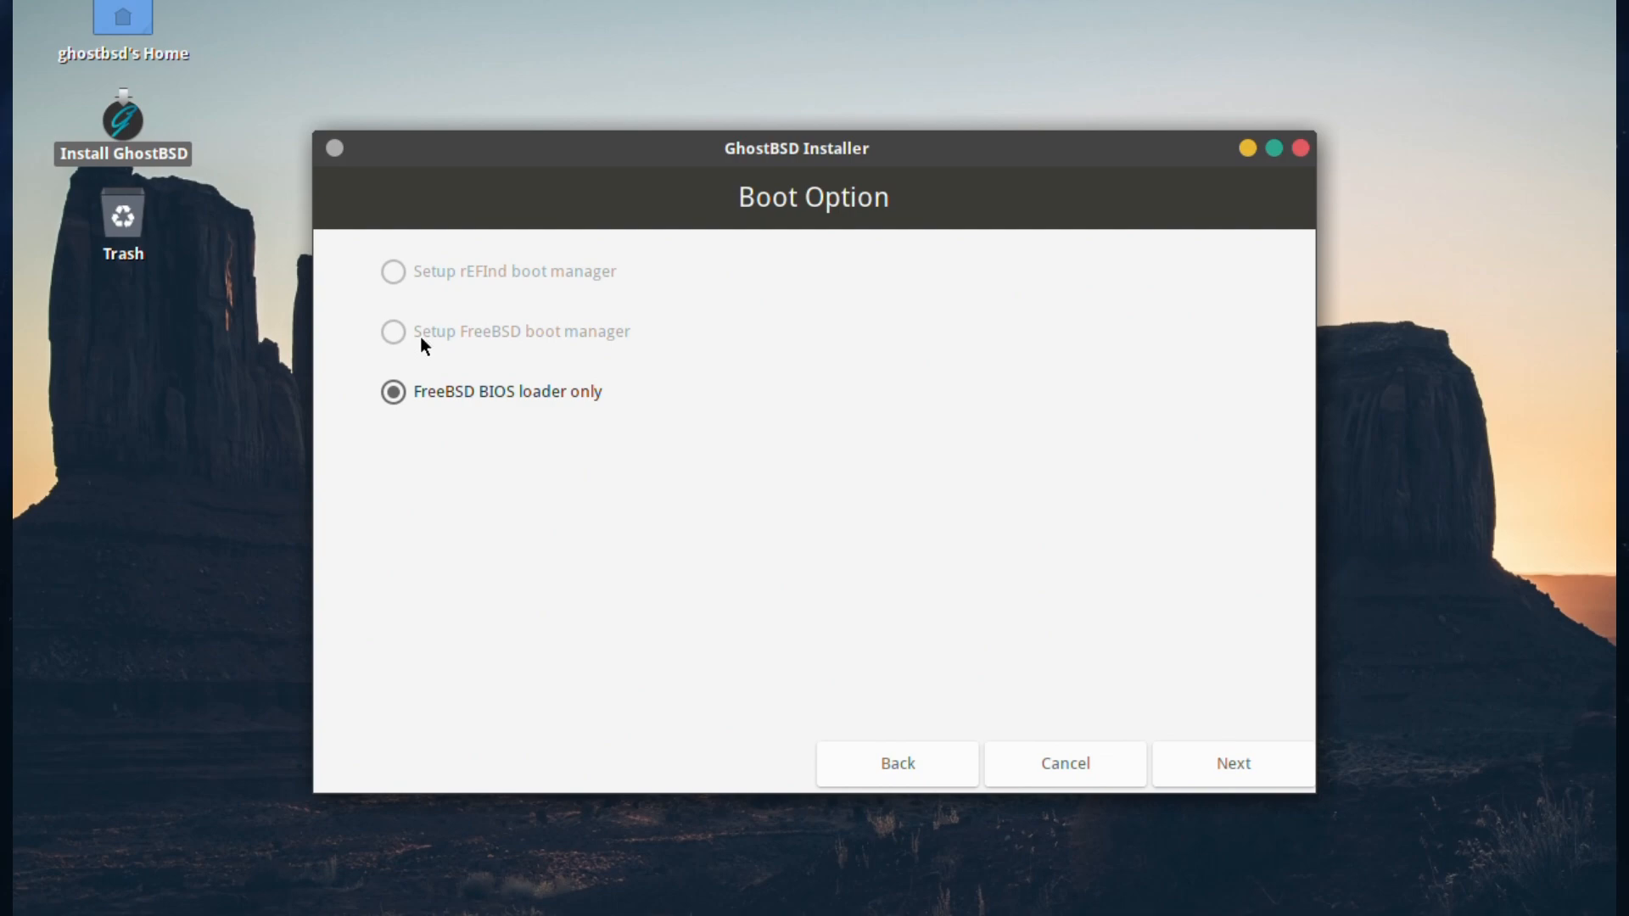
click(1253, 763)
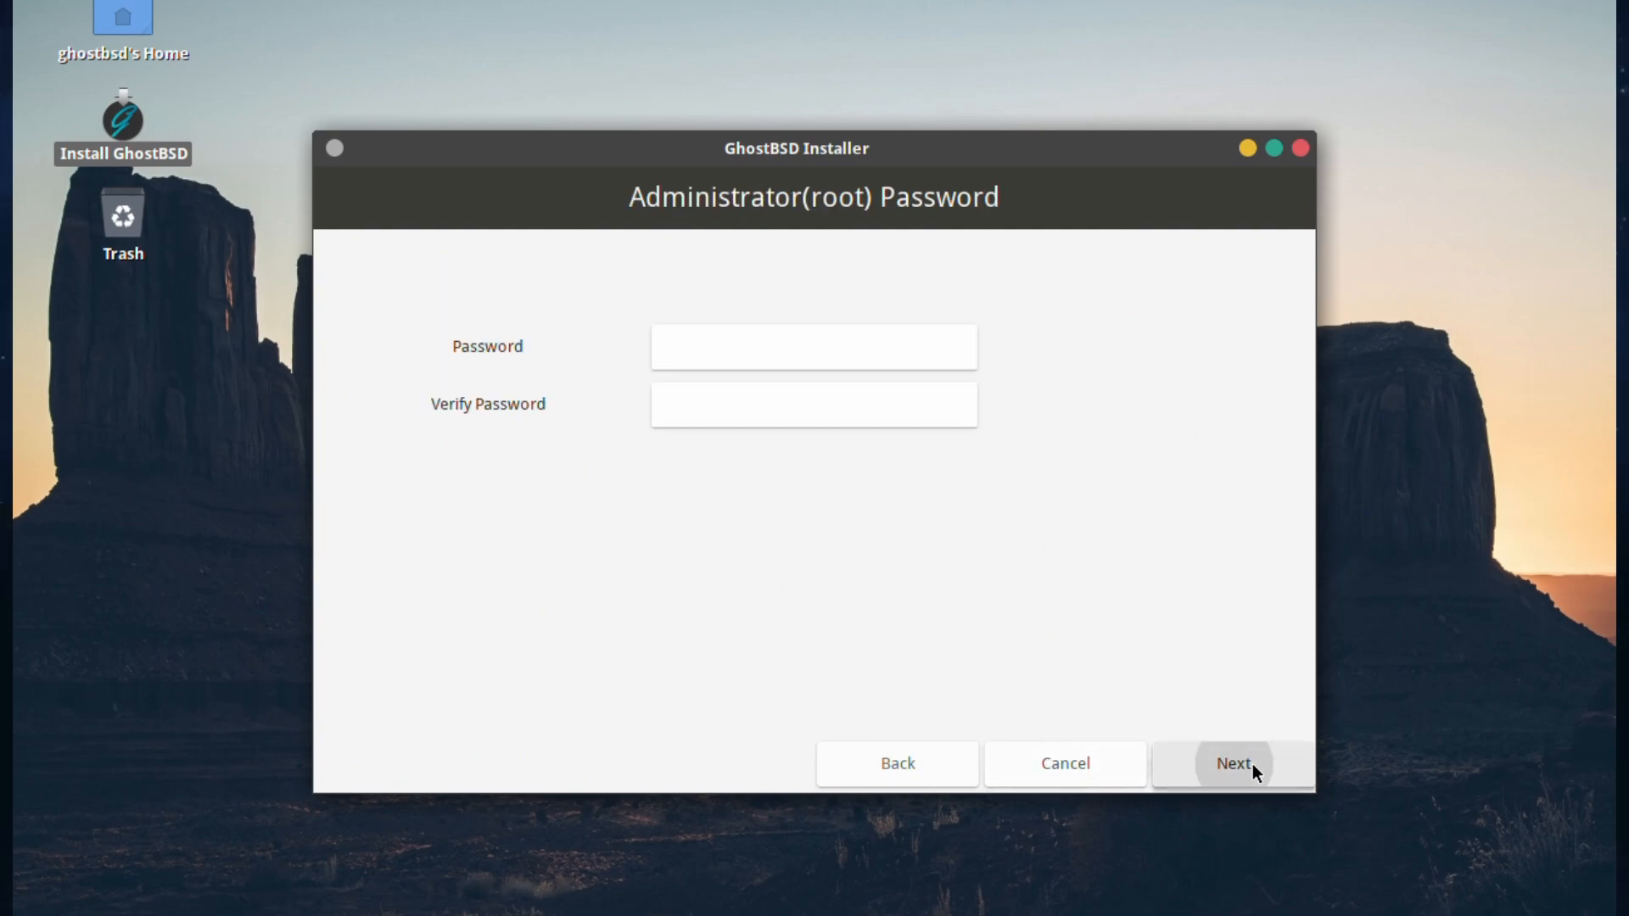
click(785, 351)
text(ghostbsd)
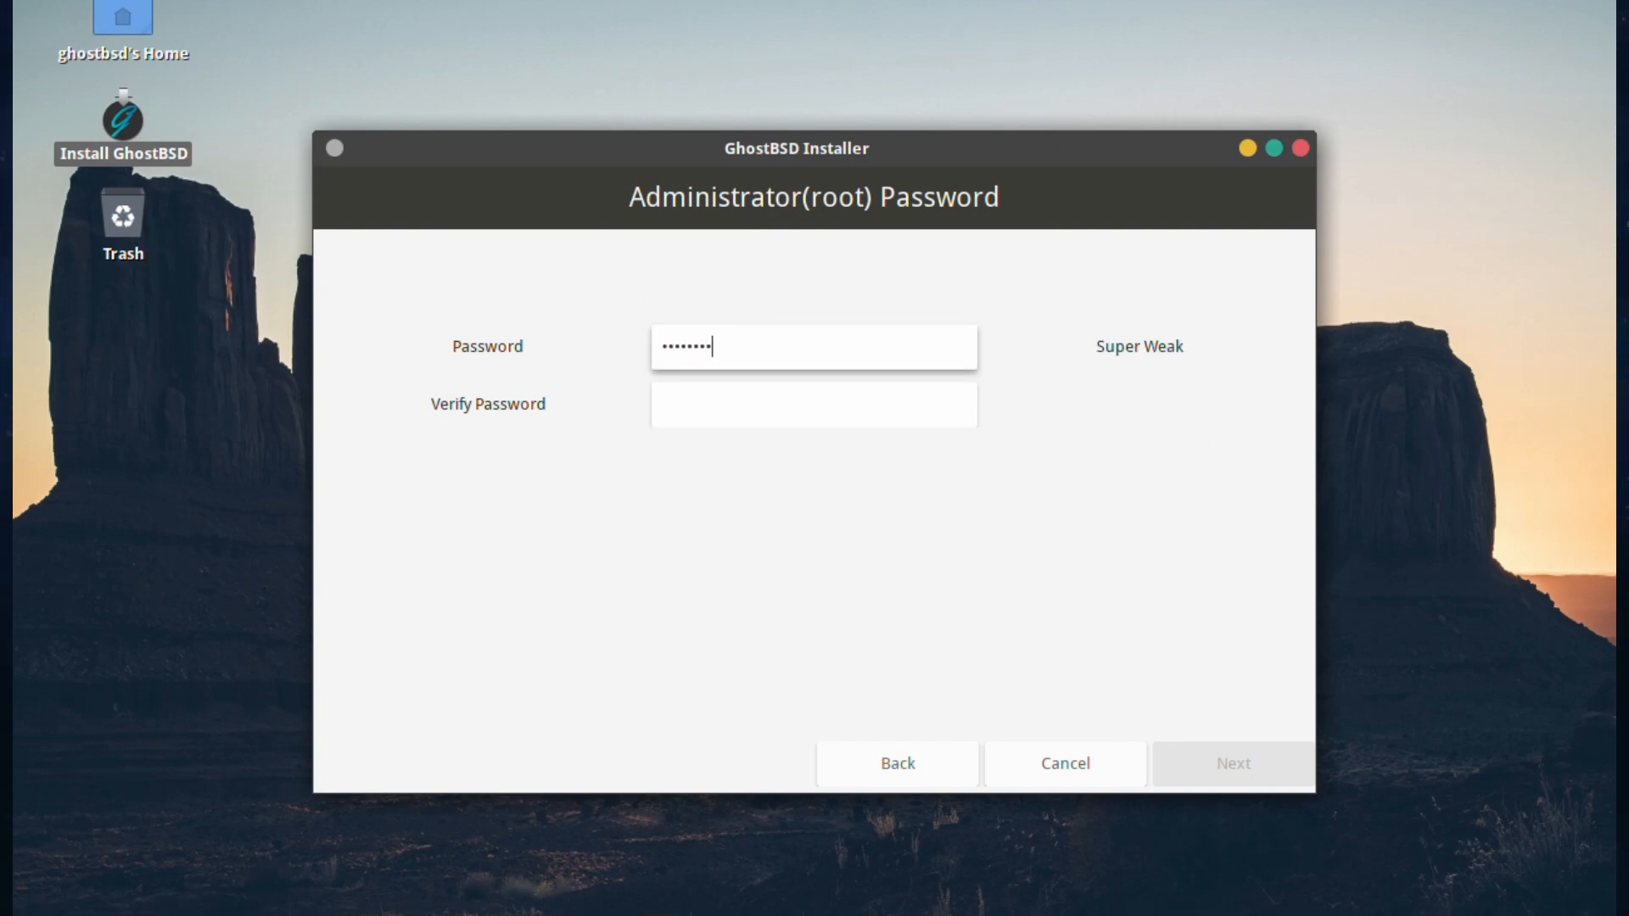
key(Tab)
text(ghost)
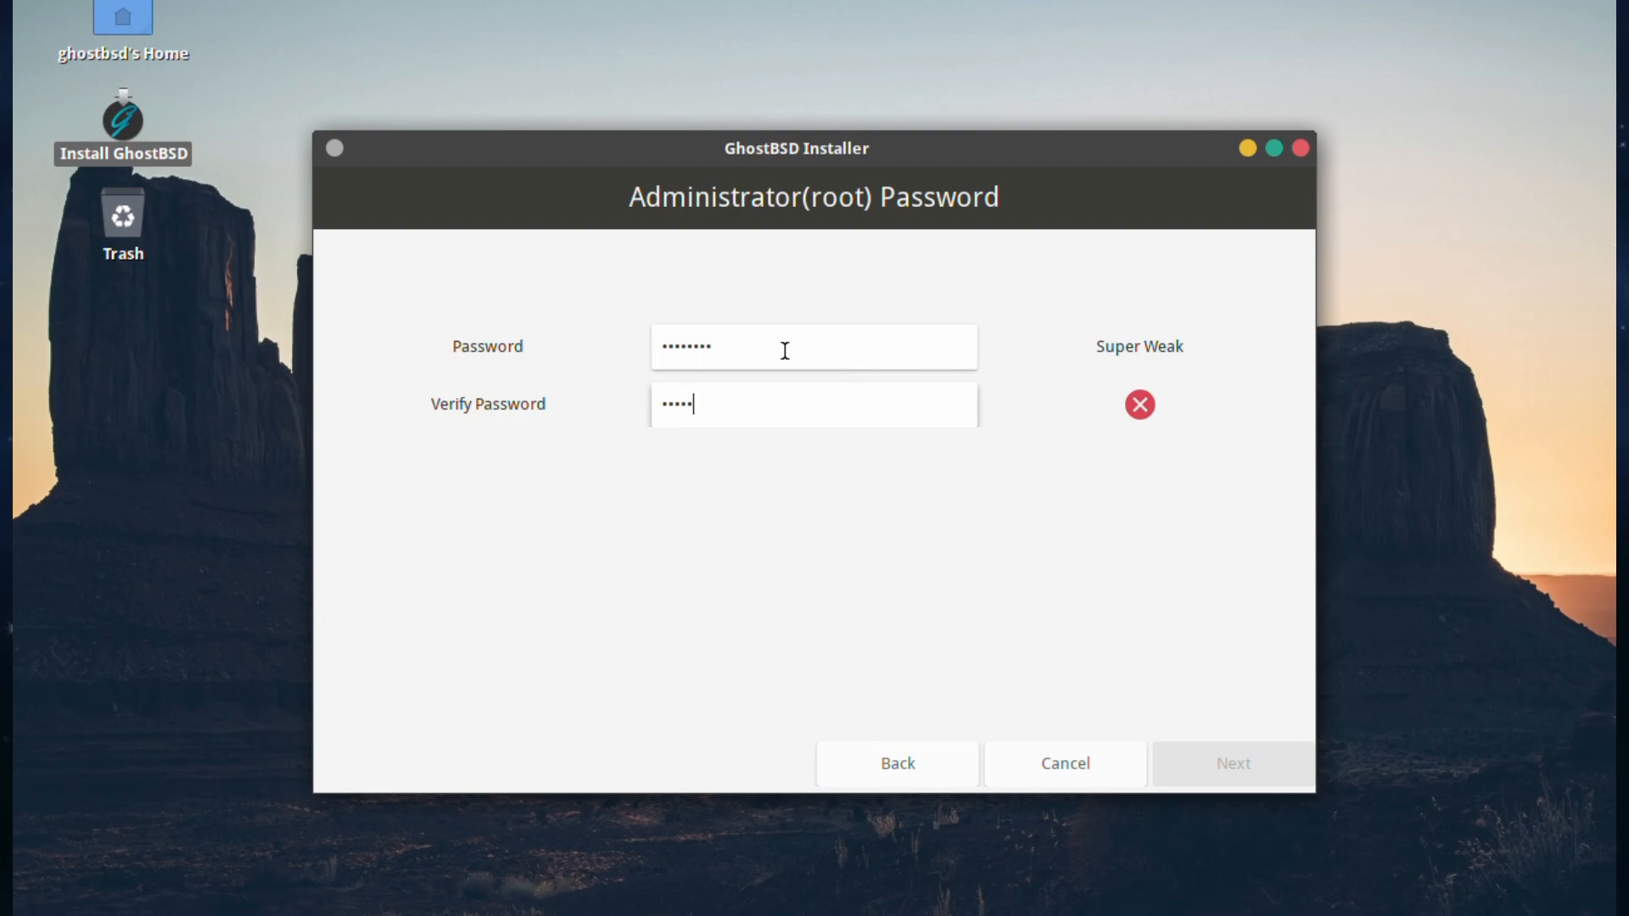
text(bsd)
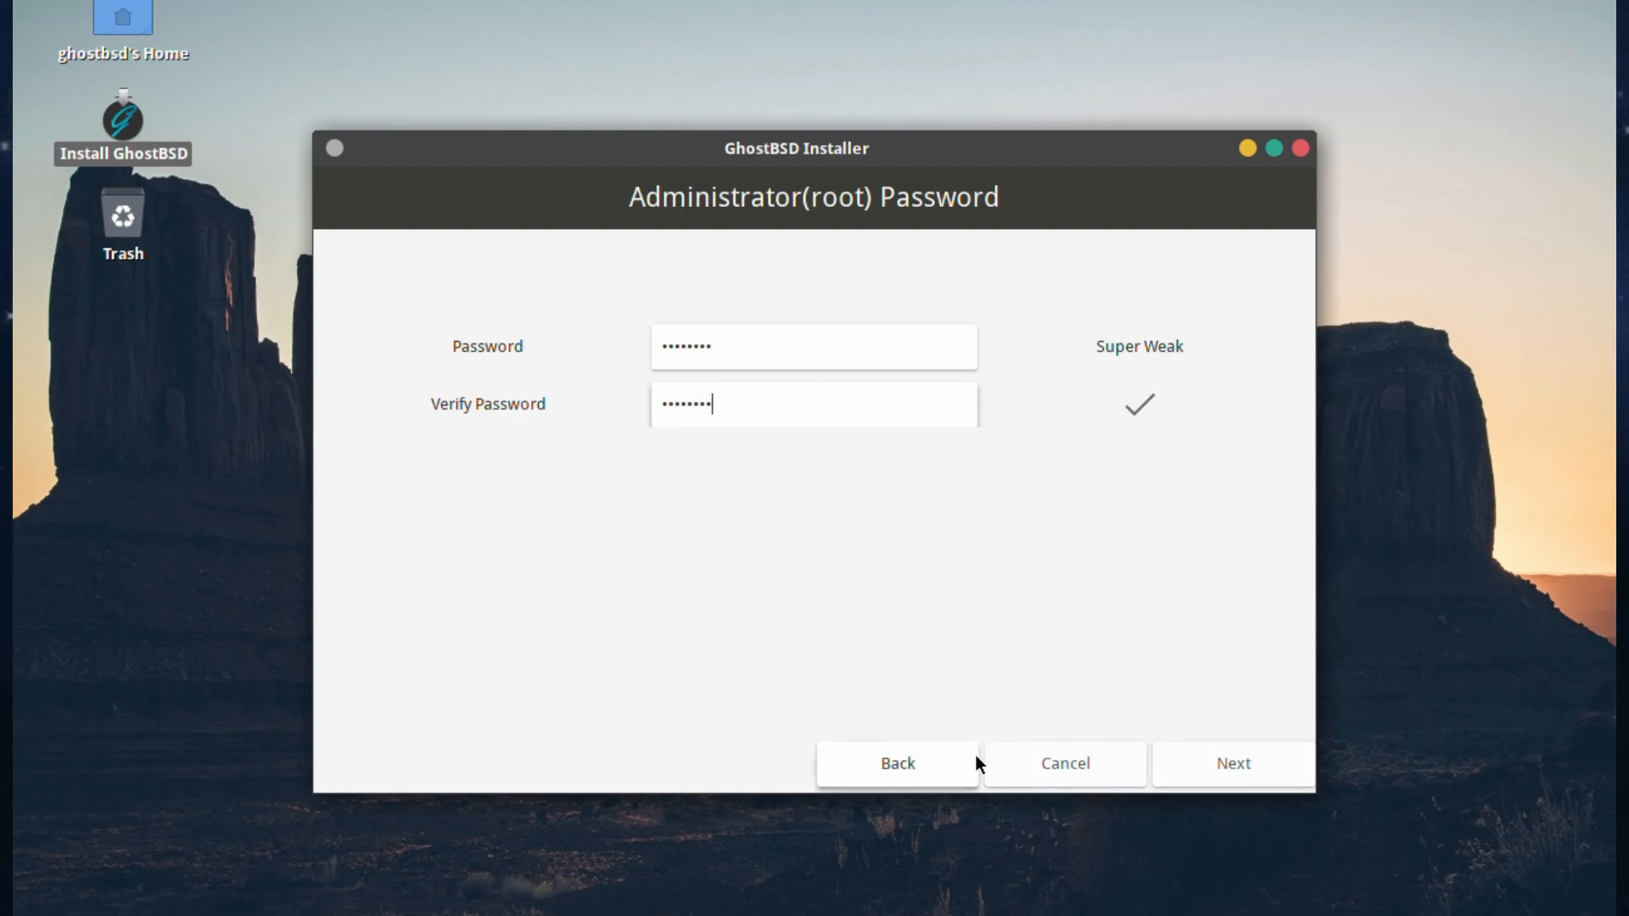
Step: On User Setup, enter the user's real name and change the hostname to test
click(1228, 768)
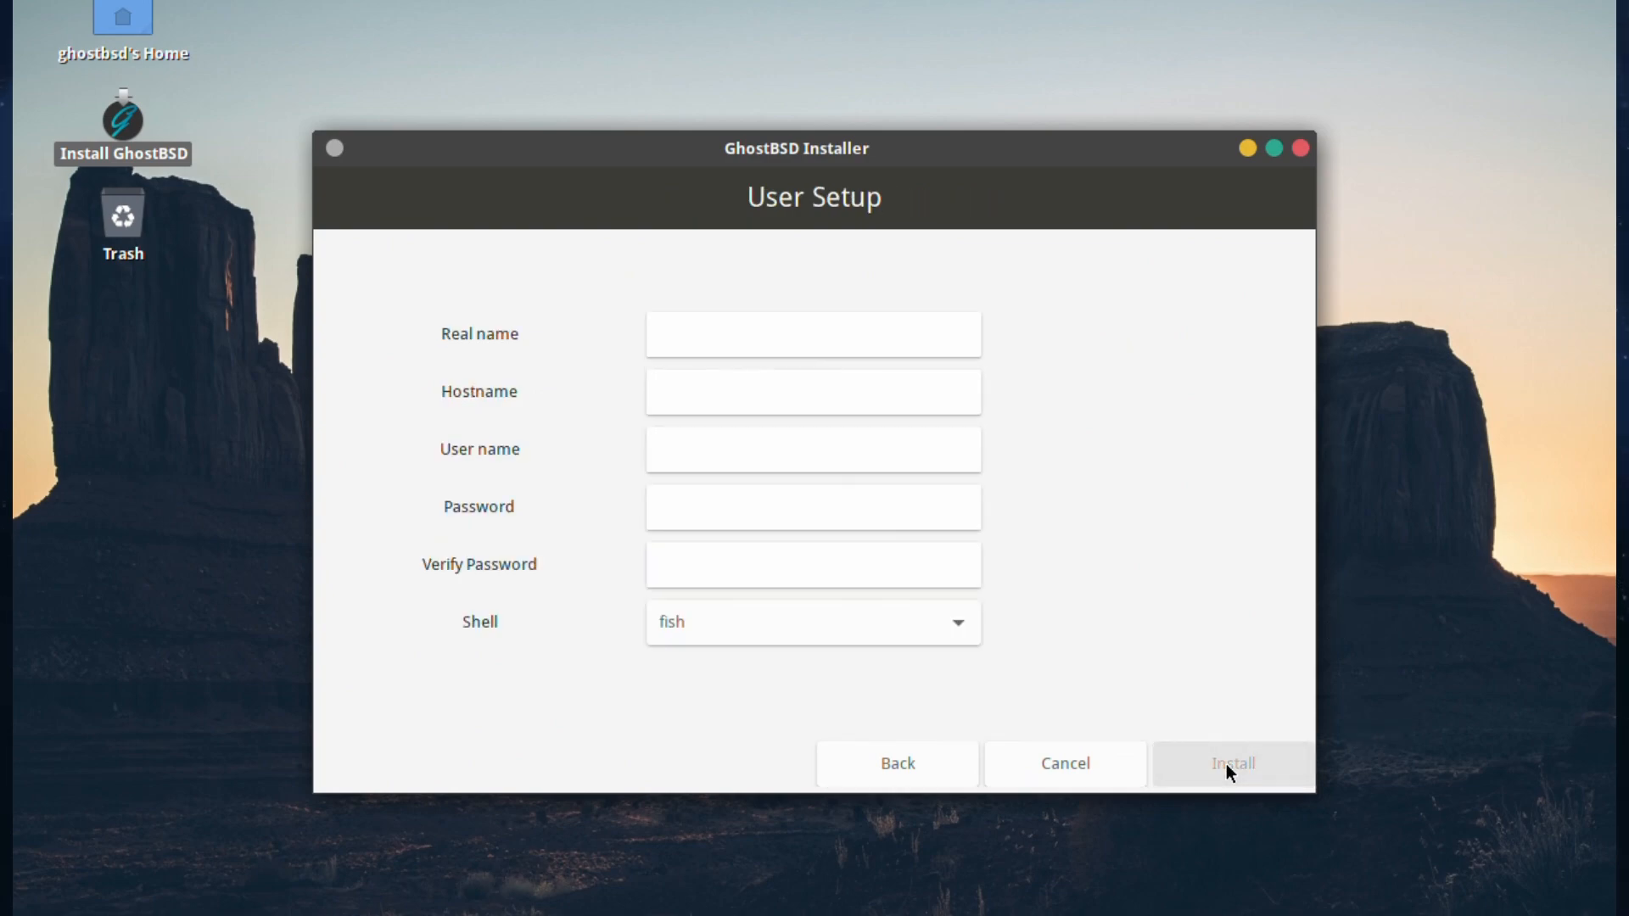
click(735, 333)
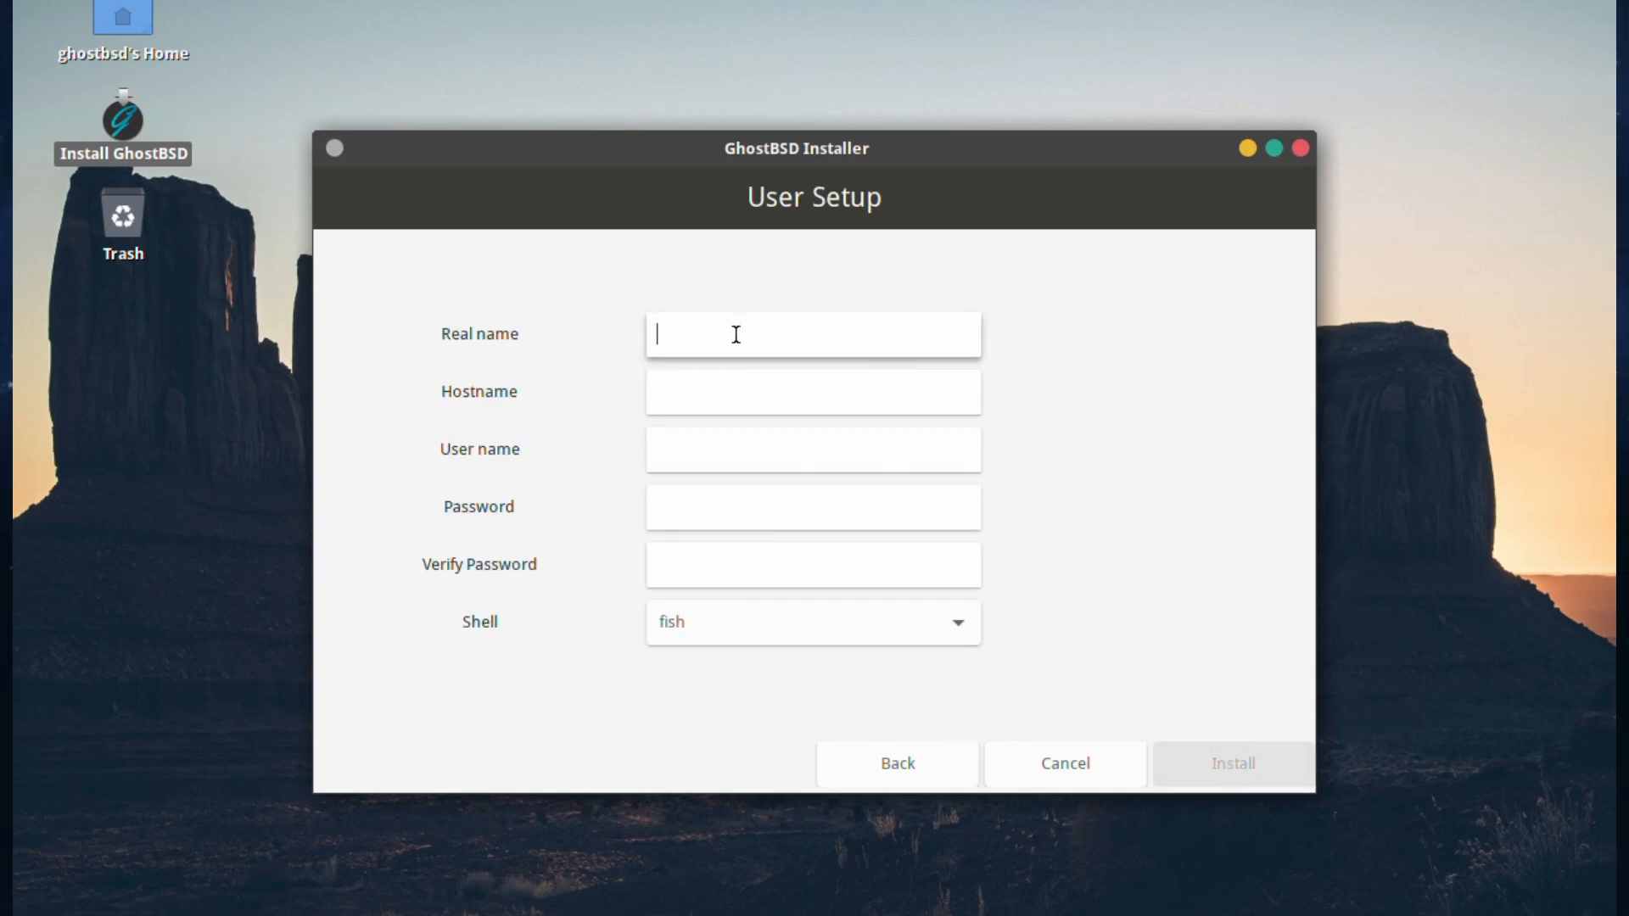
text(RoboNuggie)
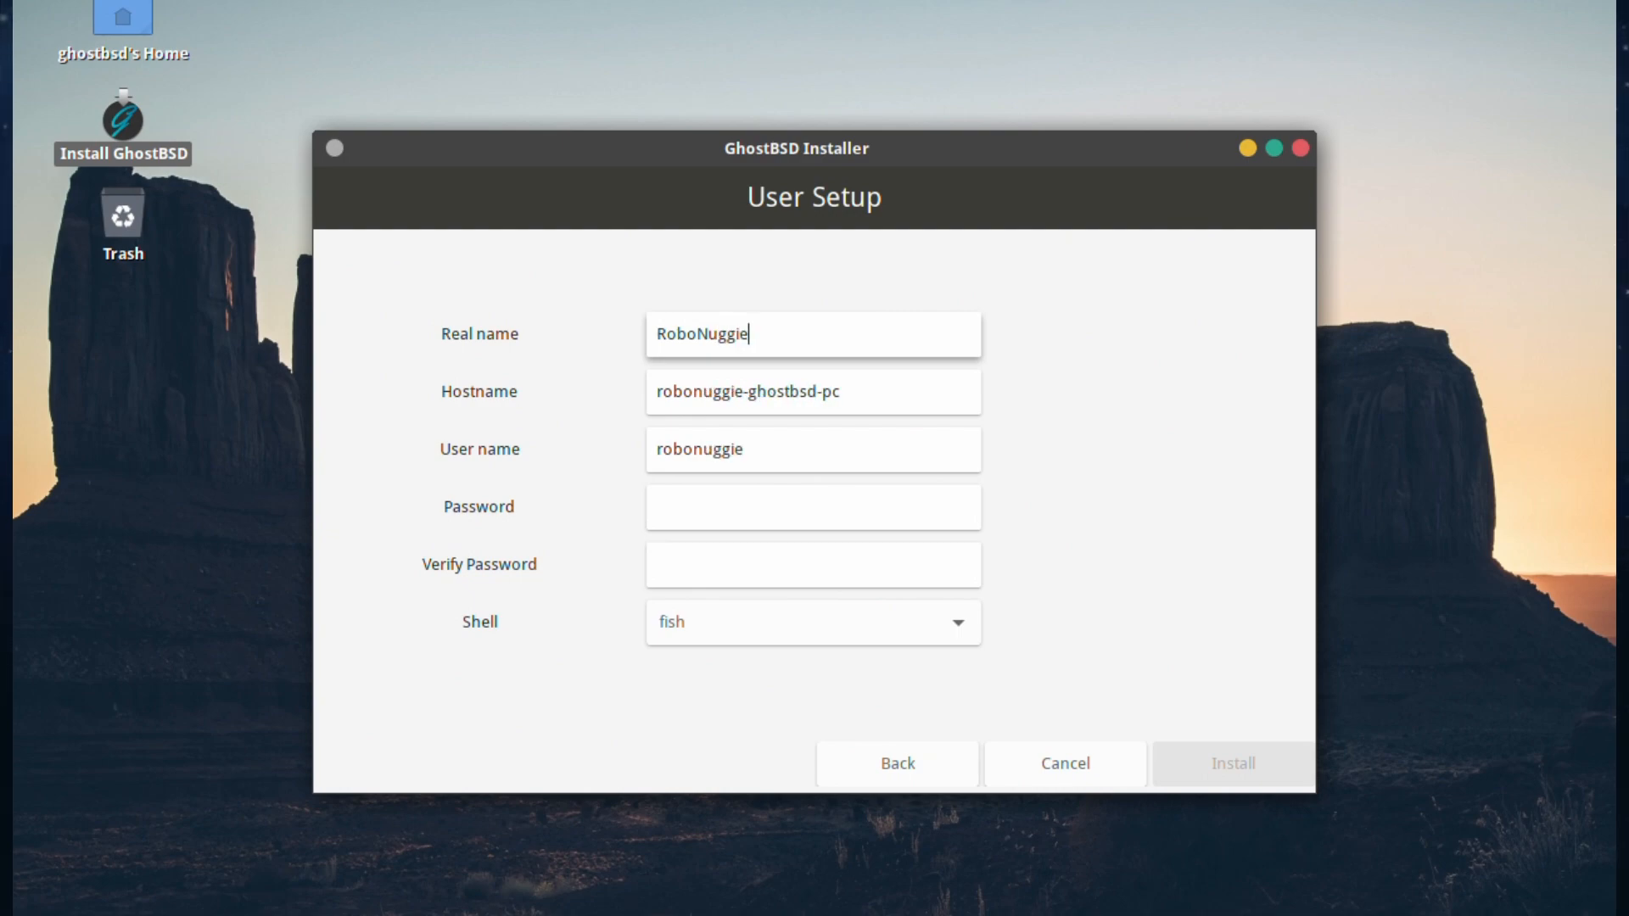
triple_click(743, 396)
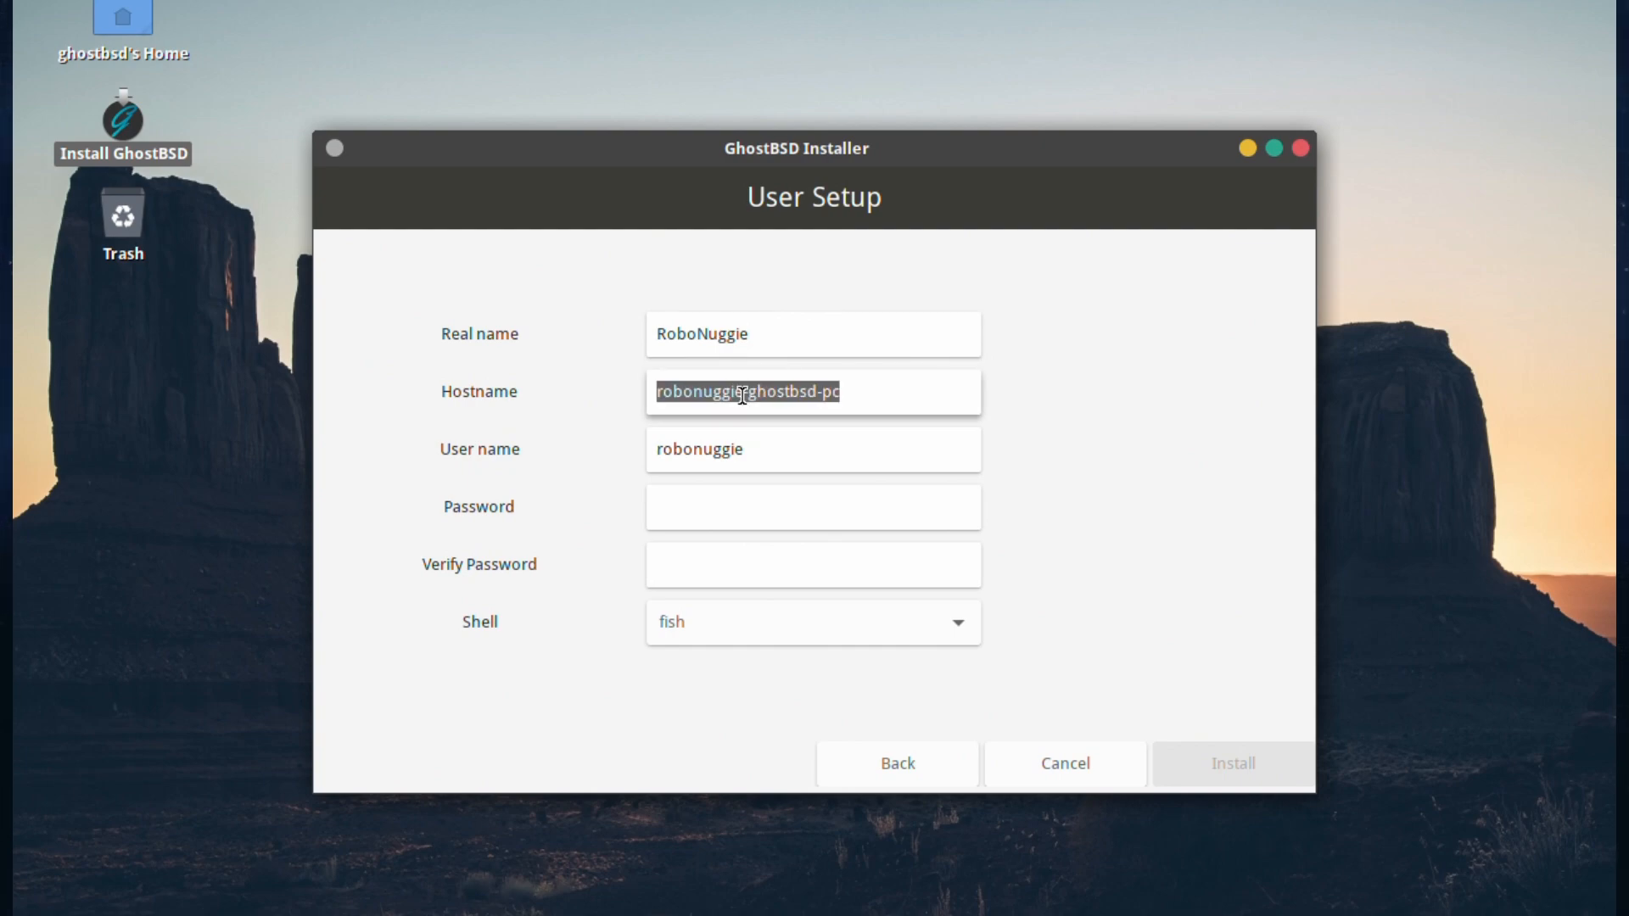
text(test)
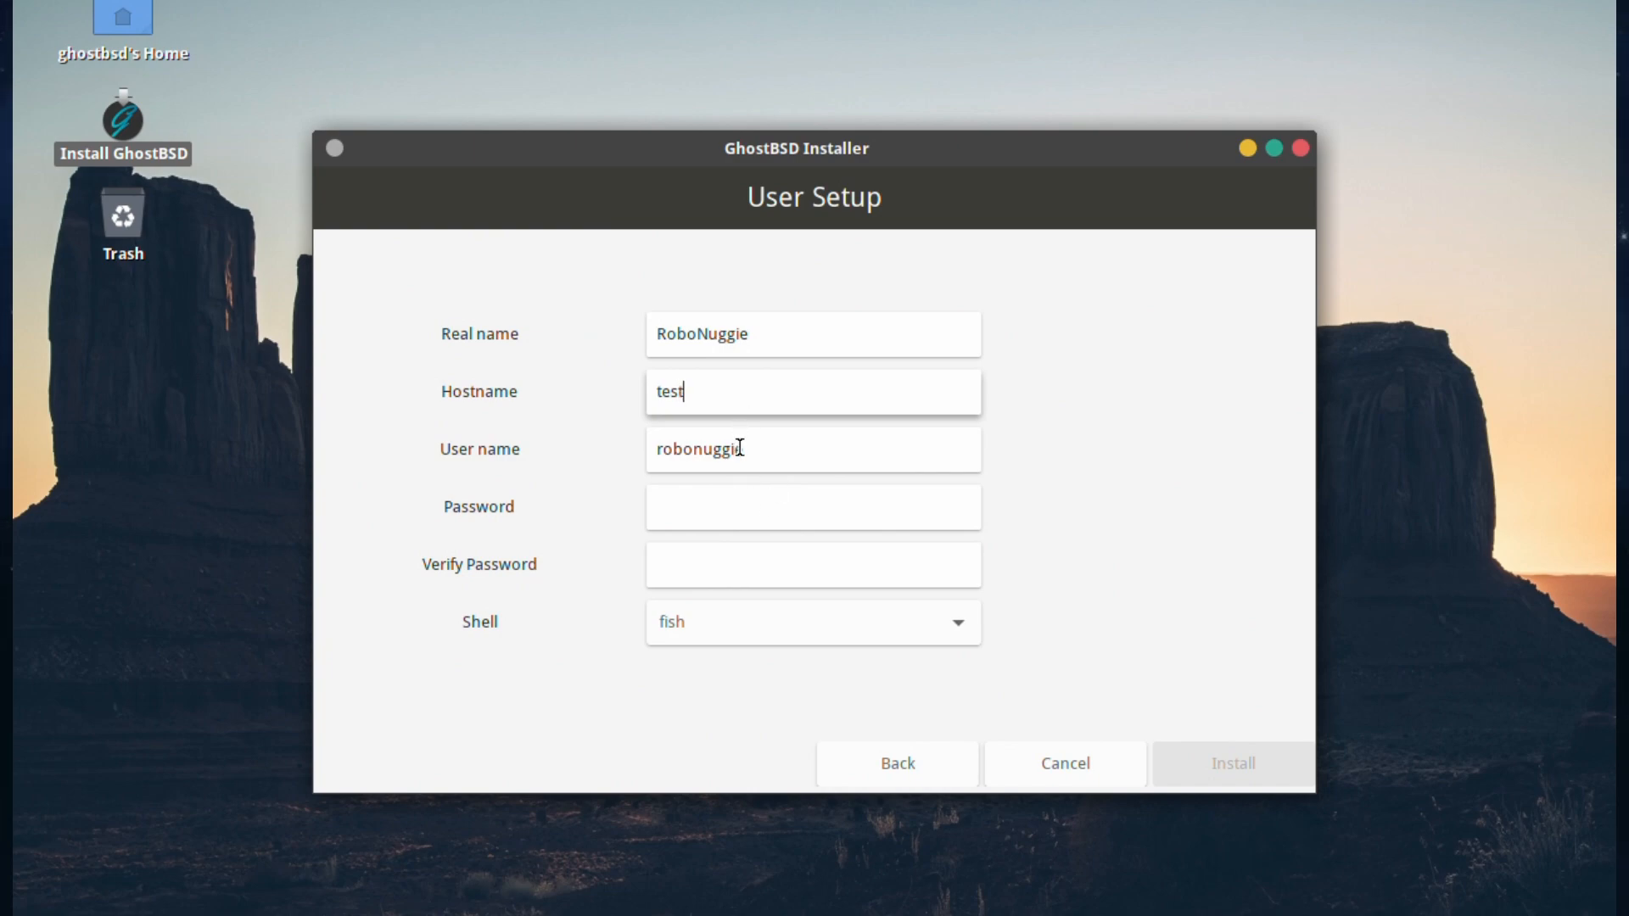
Step: Enter the user's password and retype it in the Verify Password field
click(697, 500)
text(t)
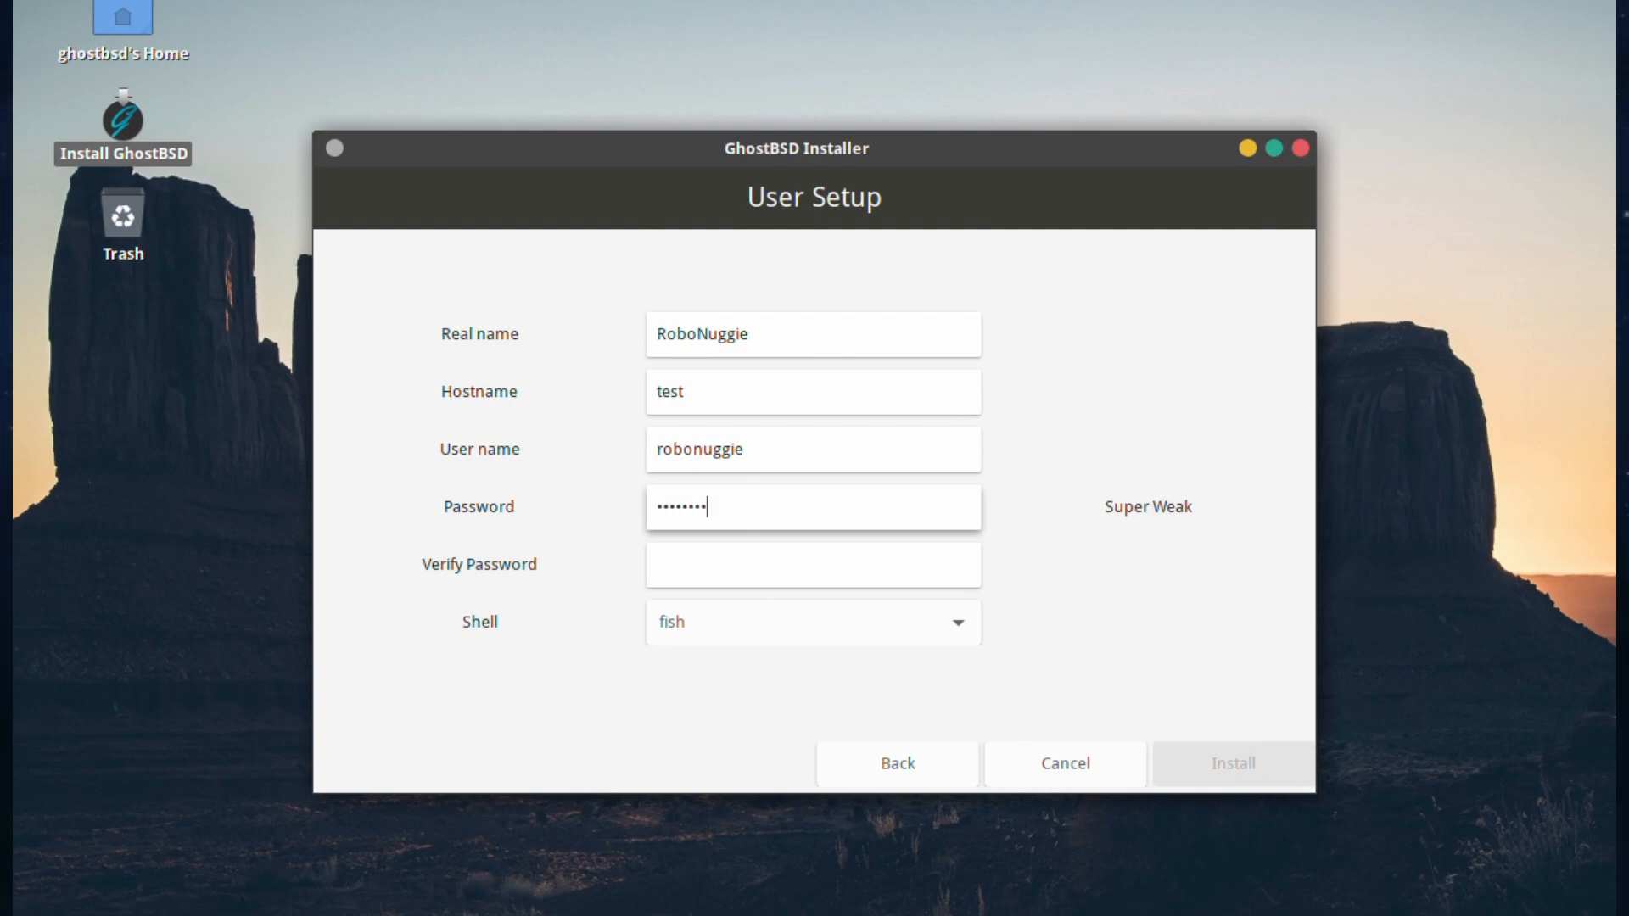
key(Tab)
text(testi)
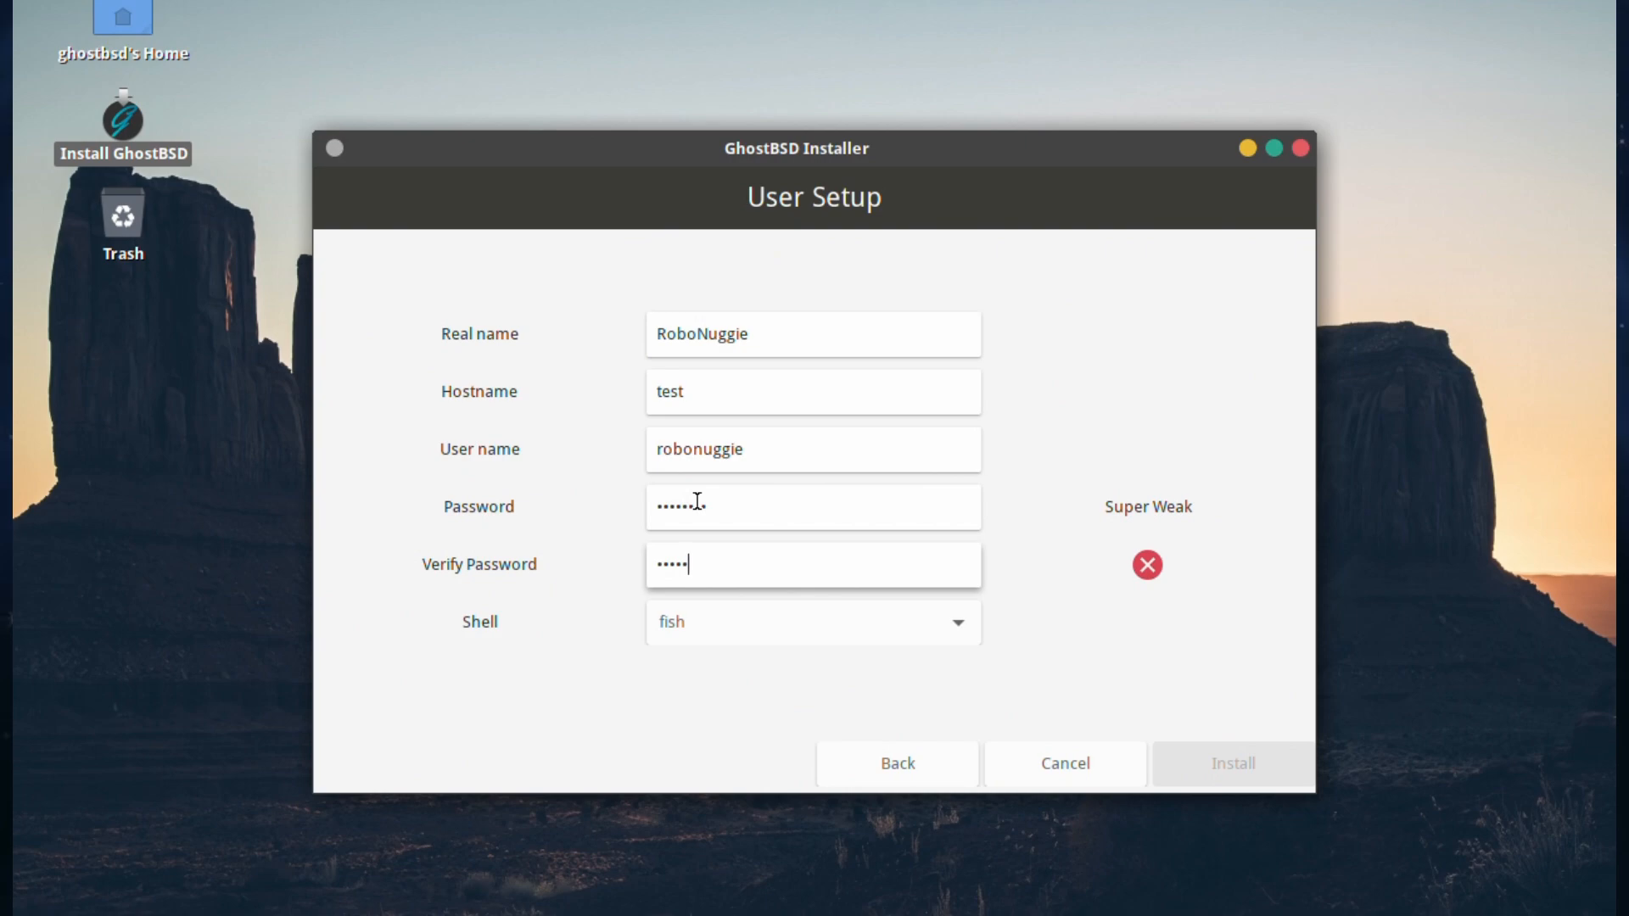
text(ng1)
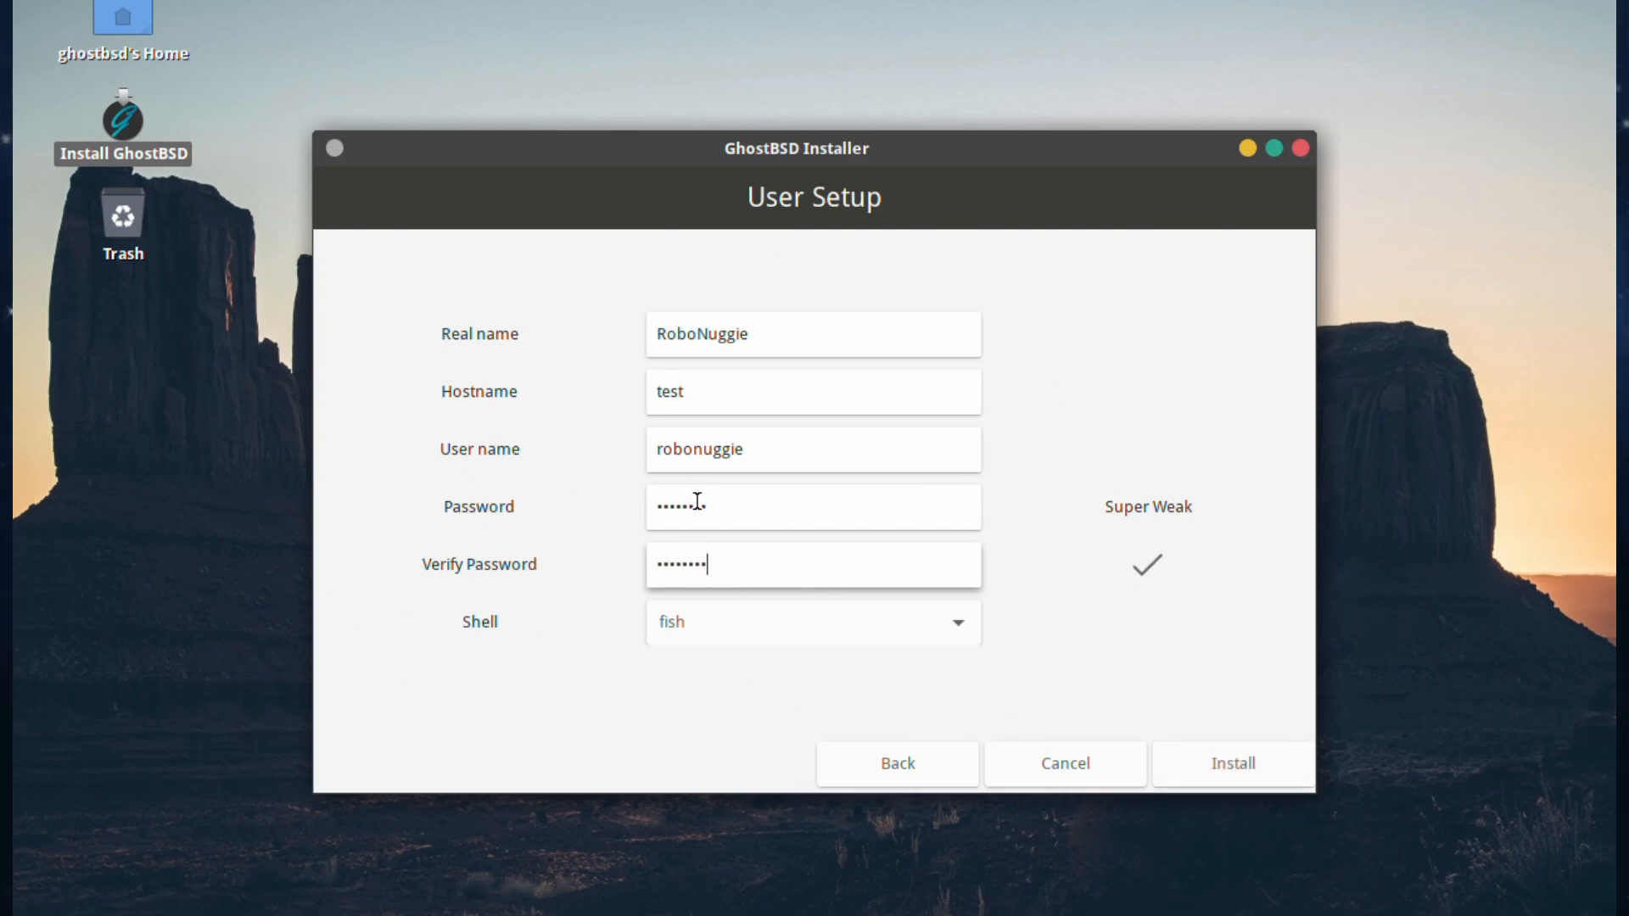
key(BackSpace)
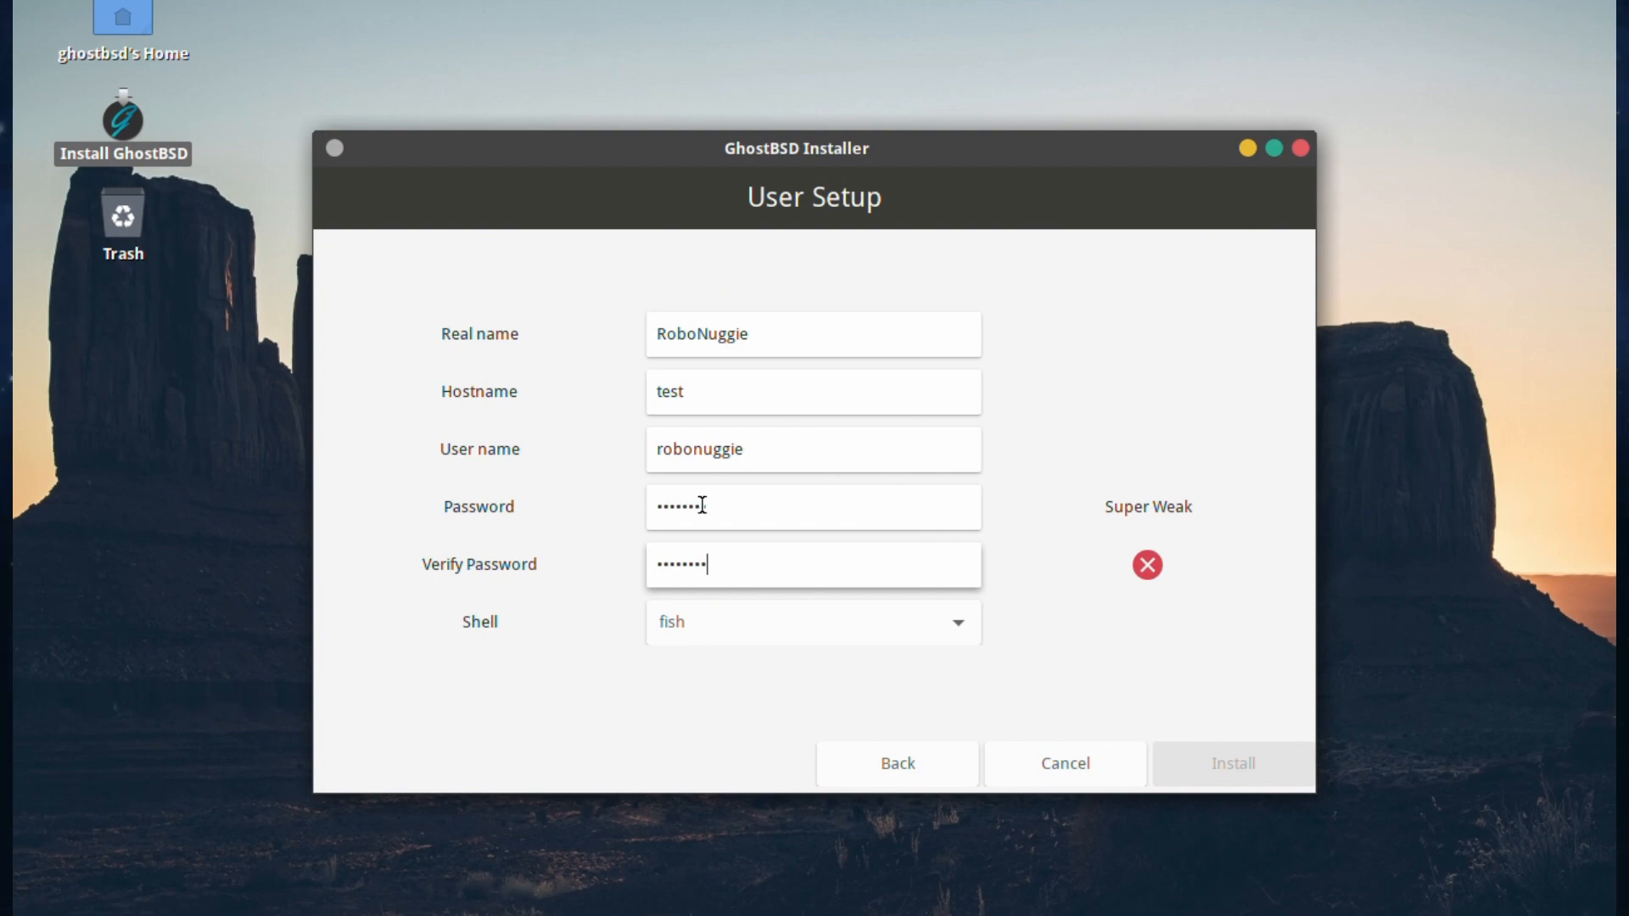
drag(727, 568, 635, 569)
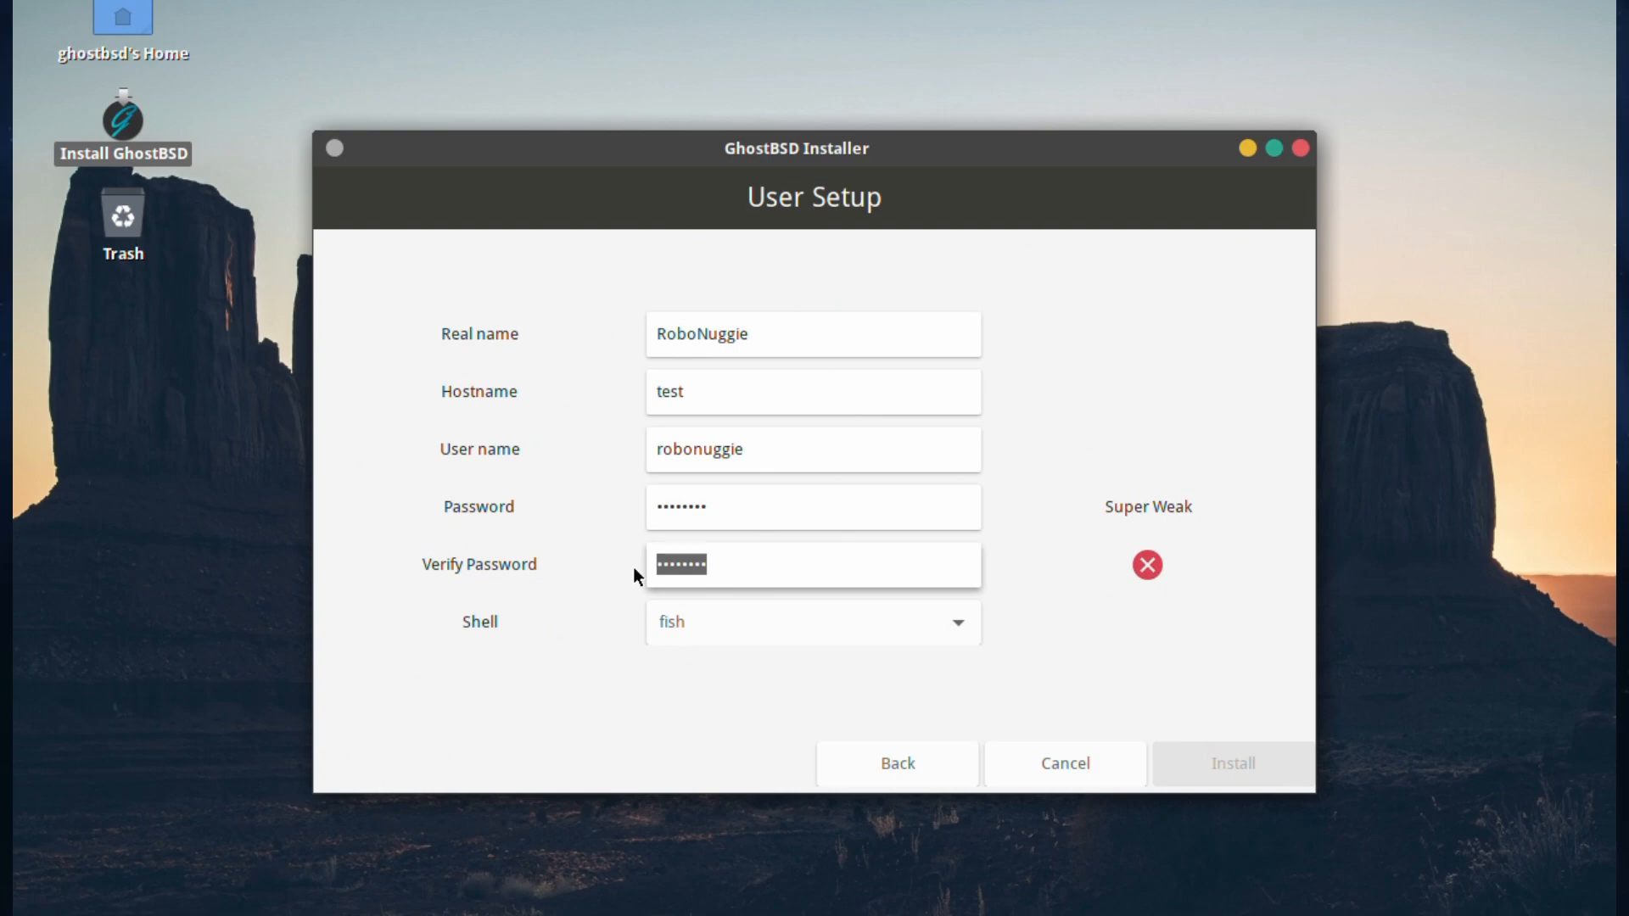
text(•••••)
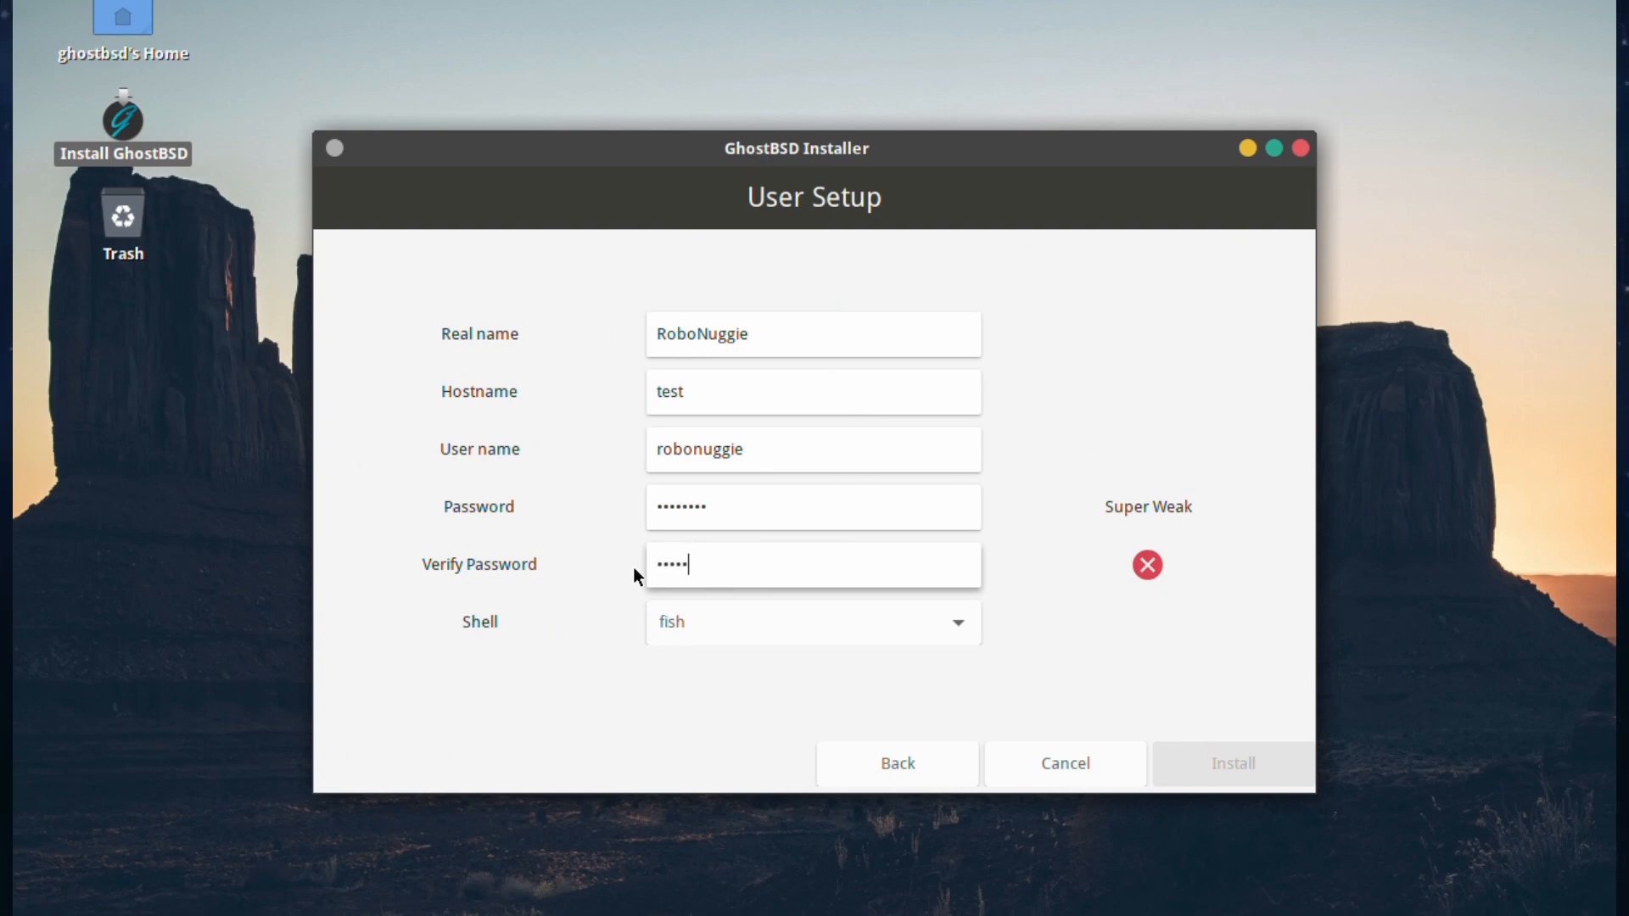
text(••••)
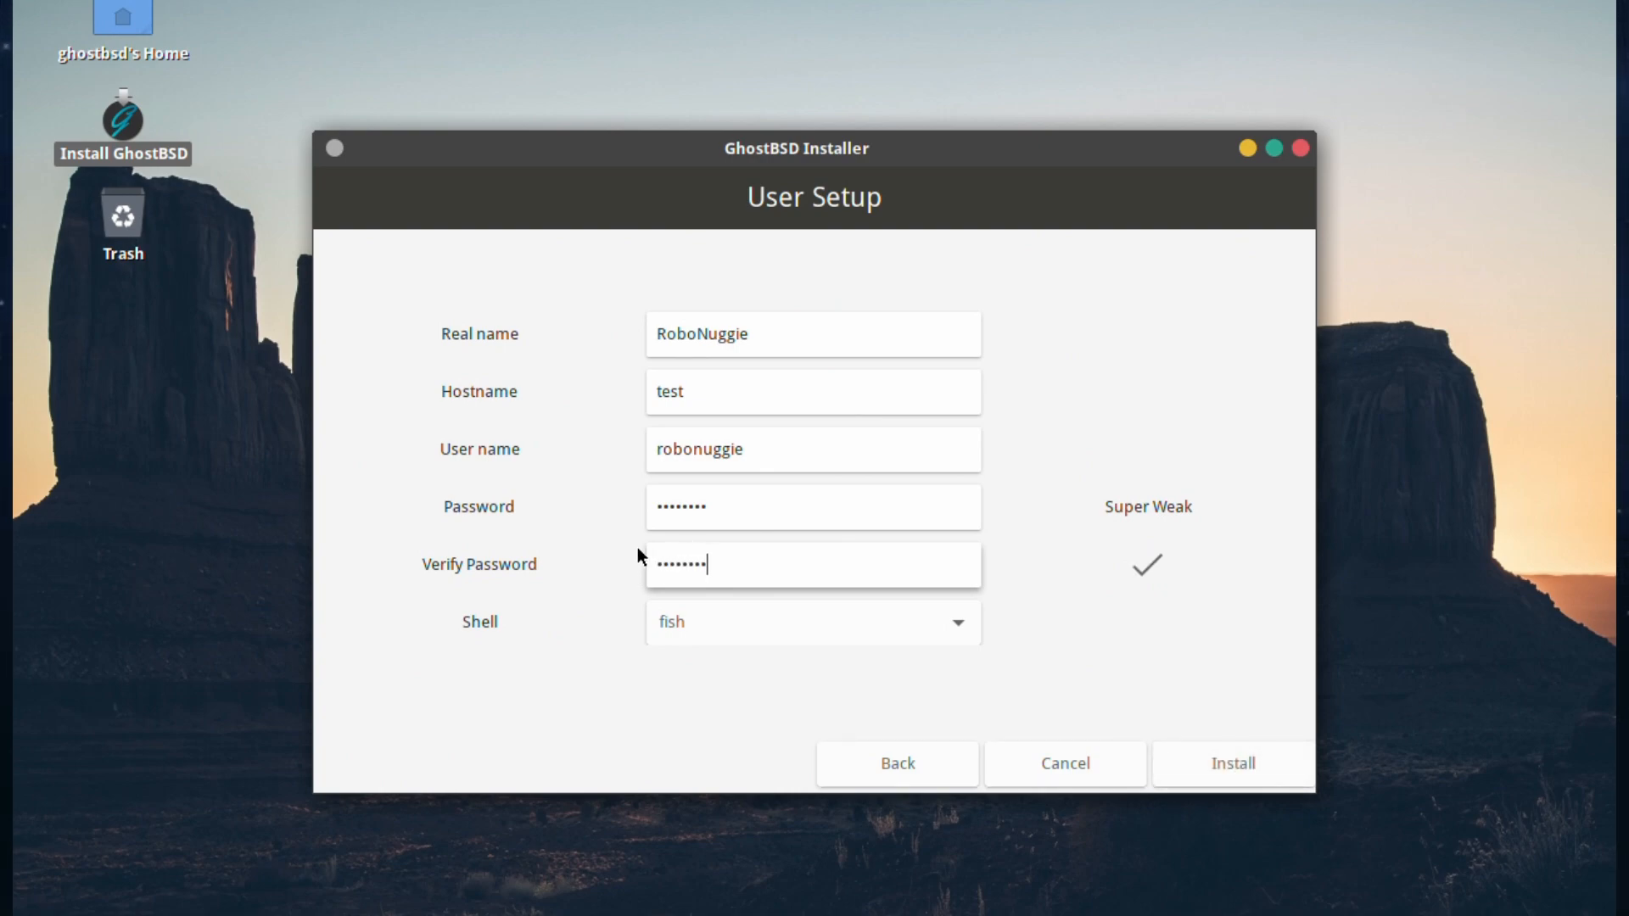
Step: Choose sh as the user's shell and start the installation
click(673, 626)
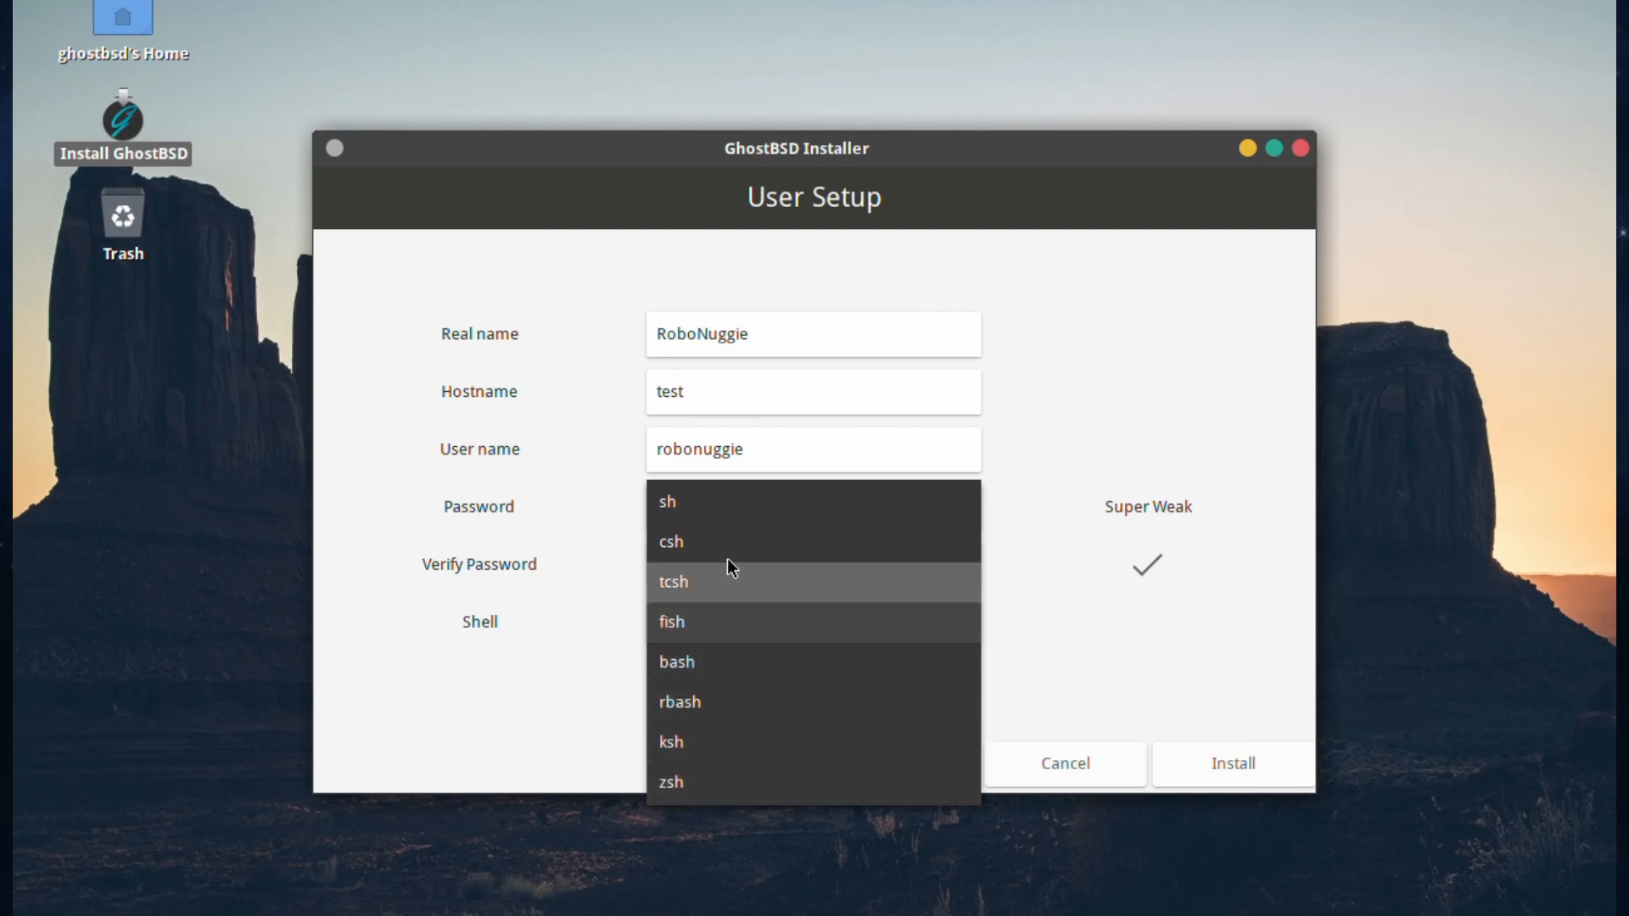
click(701, 507)
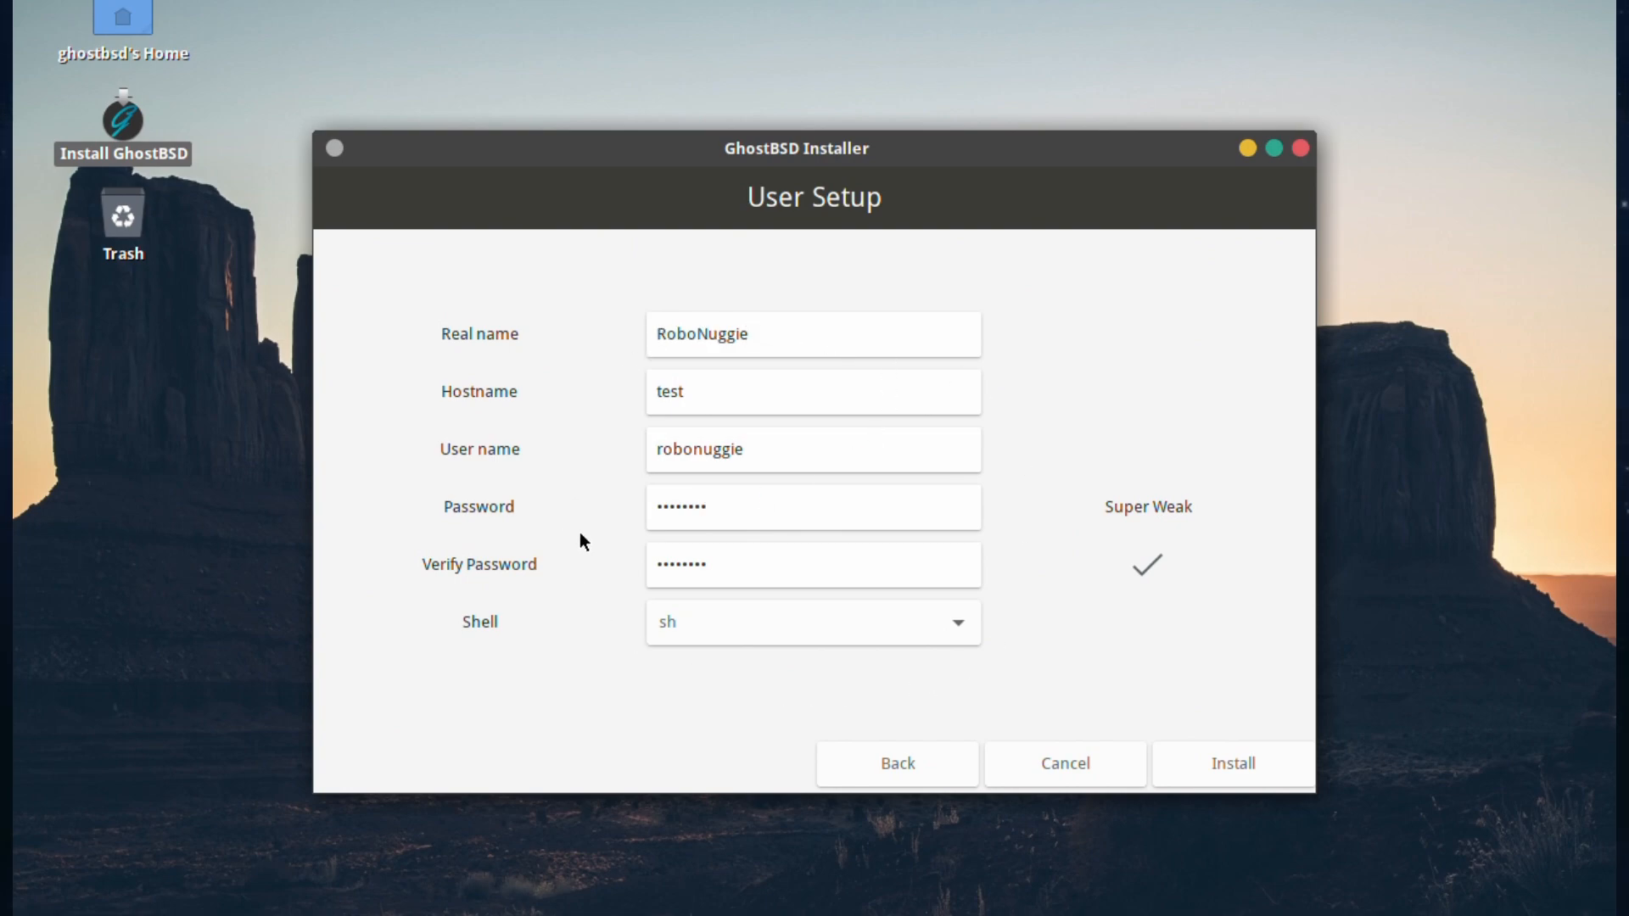
click(1251, 761)
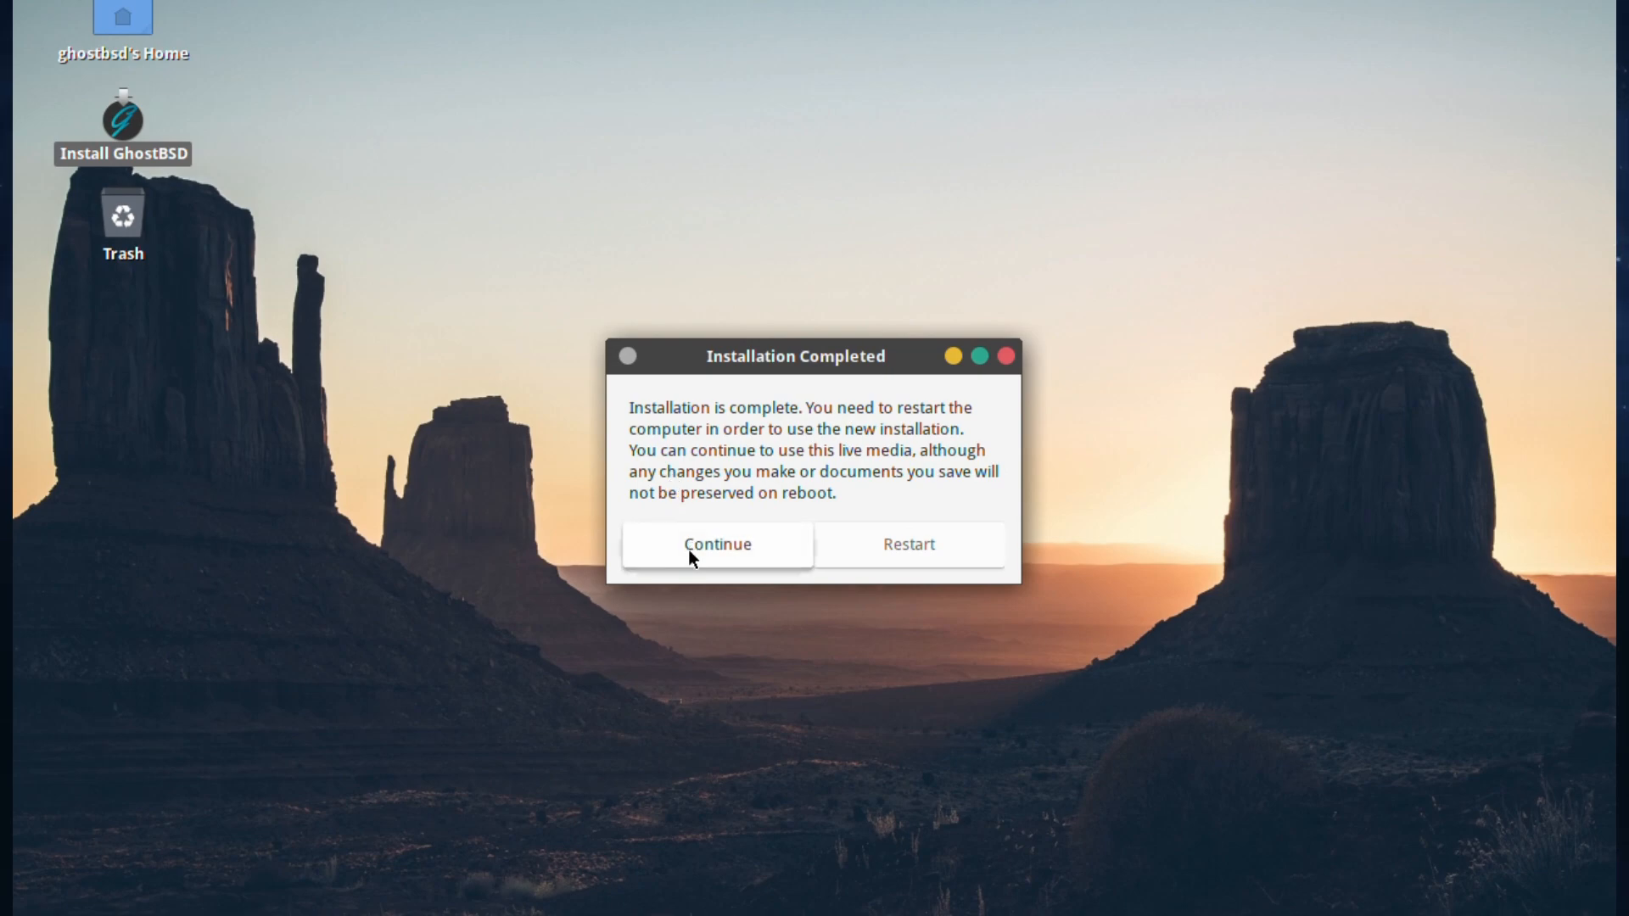
Step: Restart from the Installation Completed dialog to boot the newly installed system
click(914, 563)
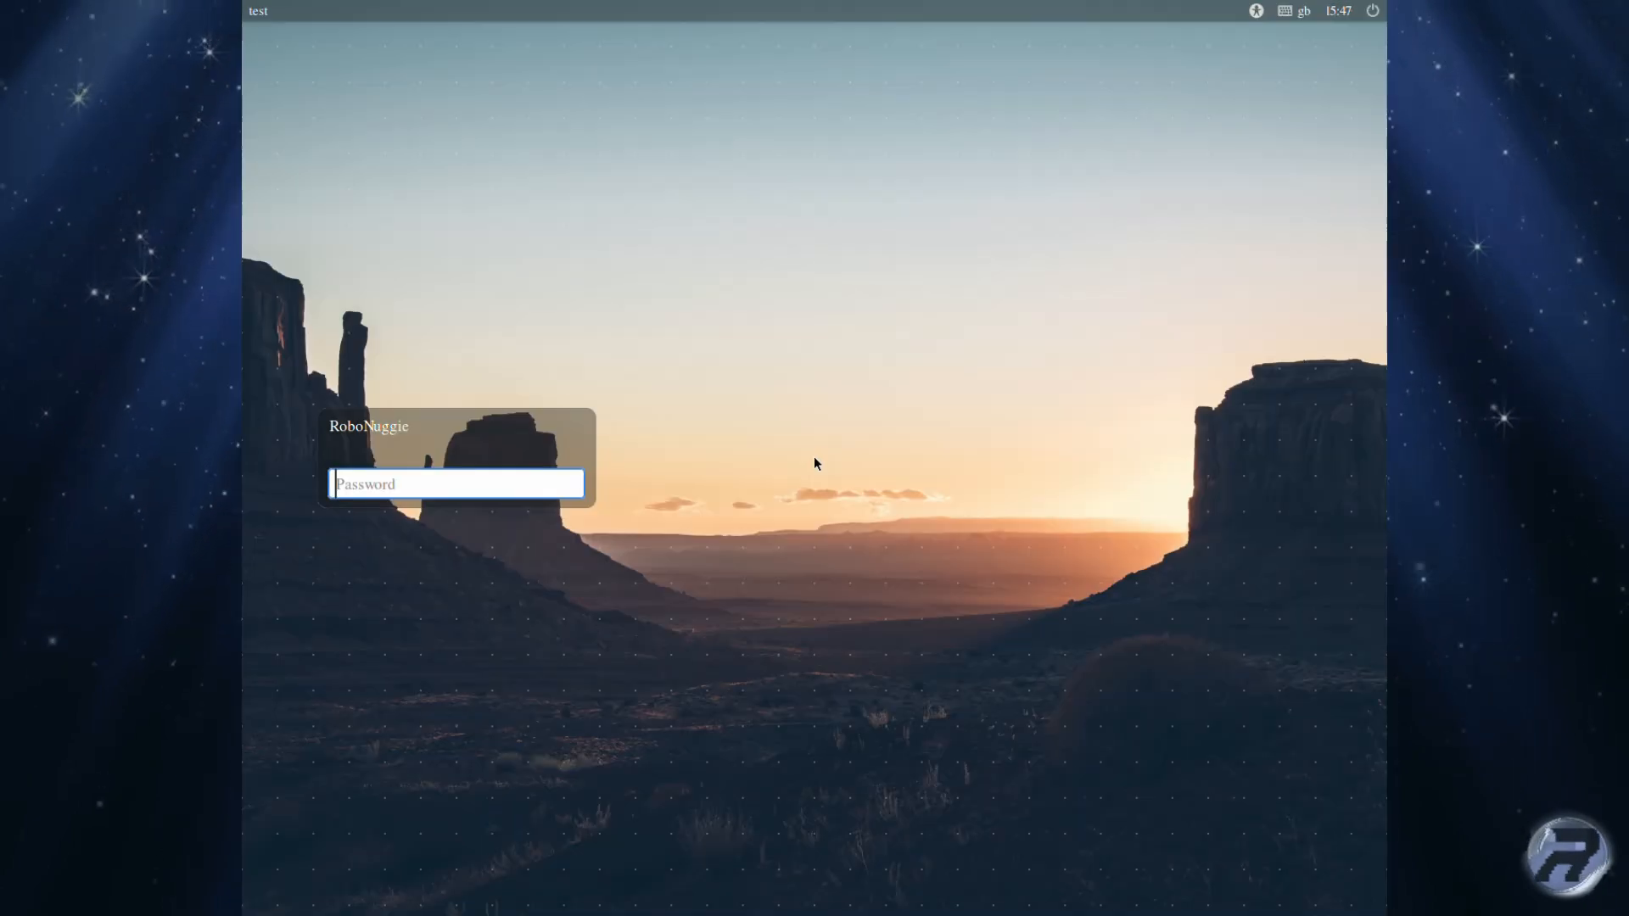
Step: Enter the user's password at the login screen to reach the MATE desktop
text(********)
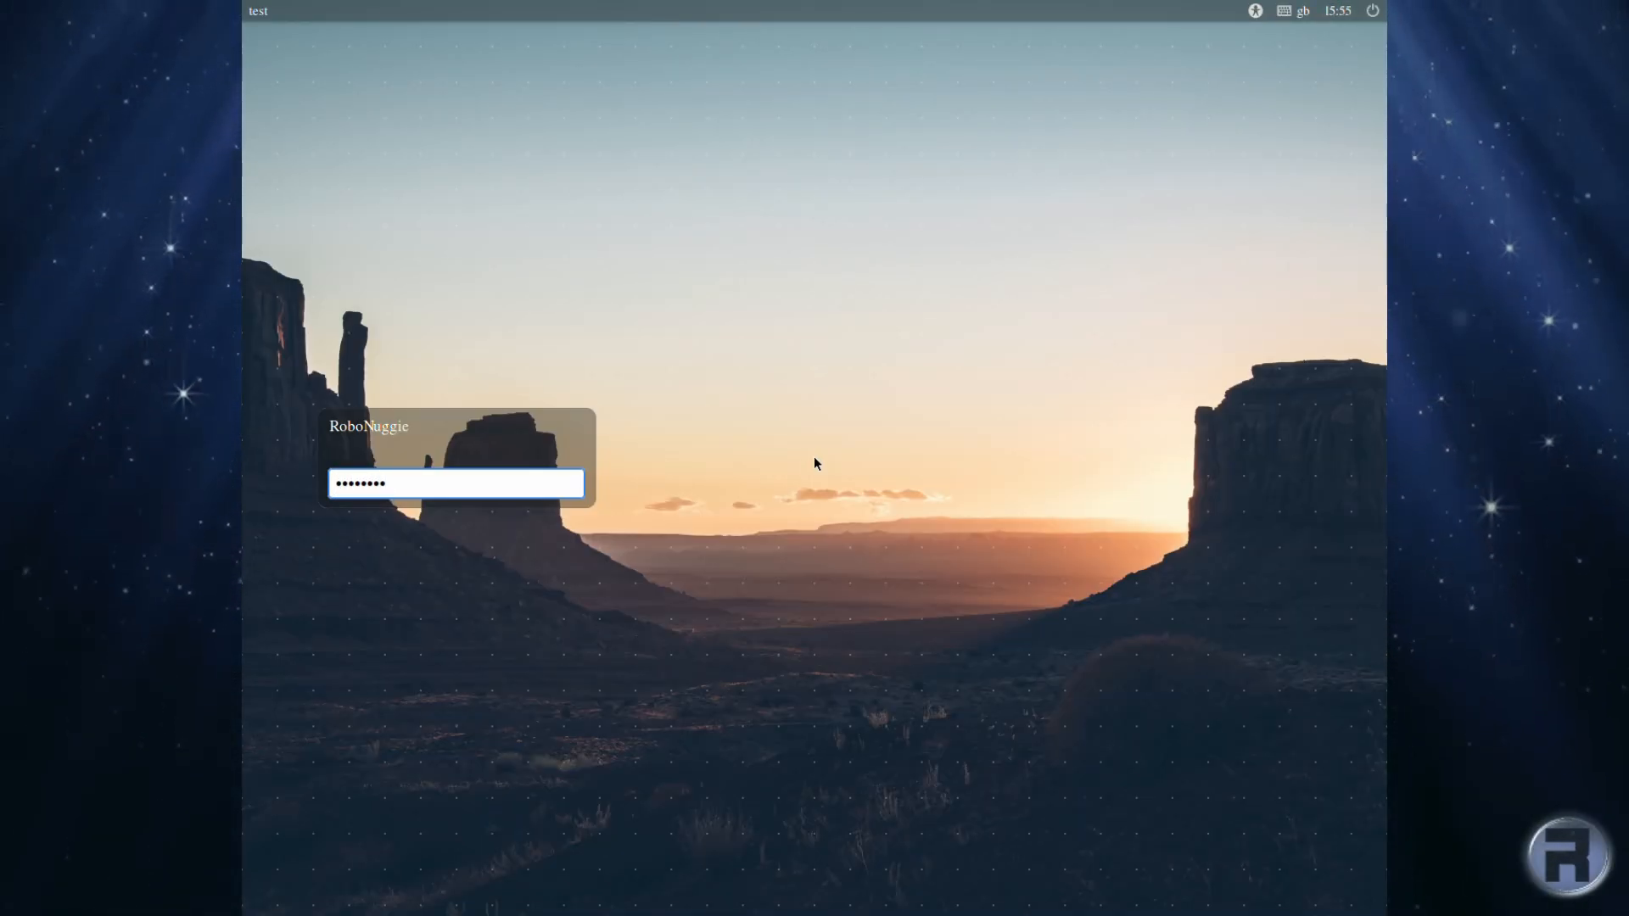
key(Return)
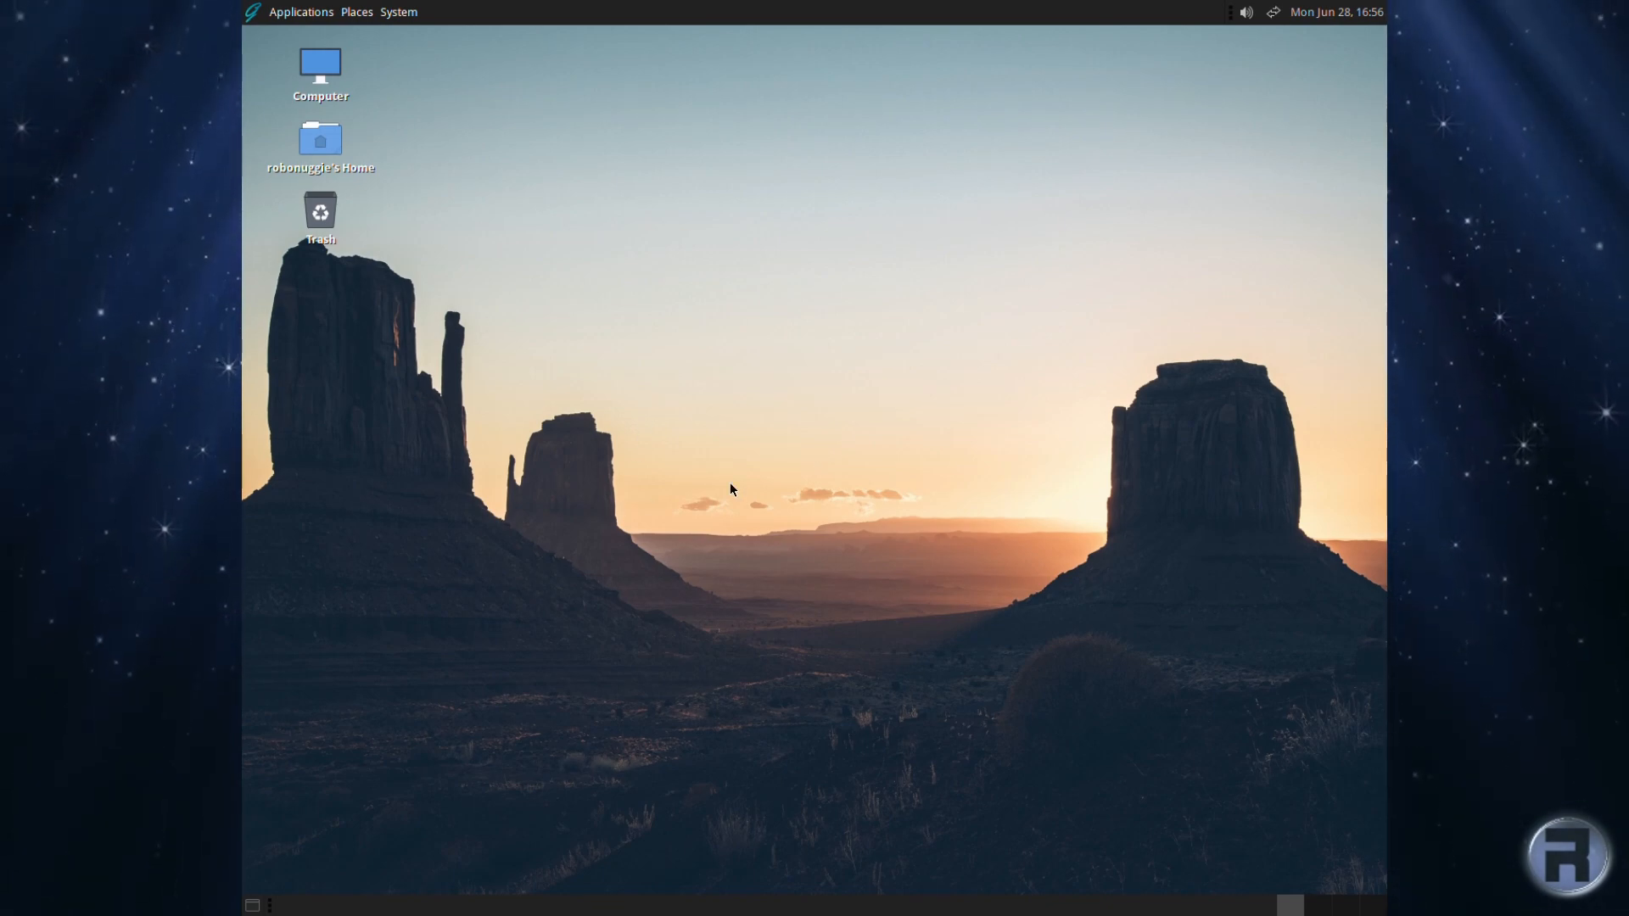
click(304, 12)
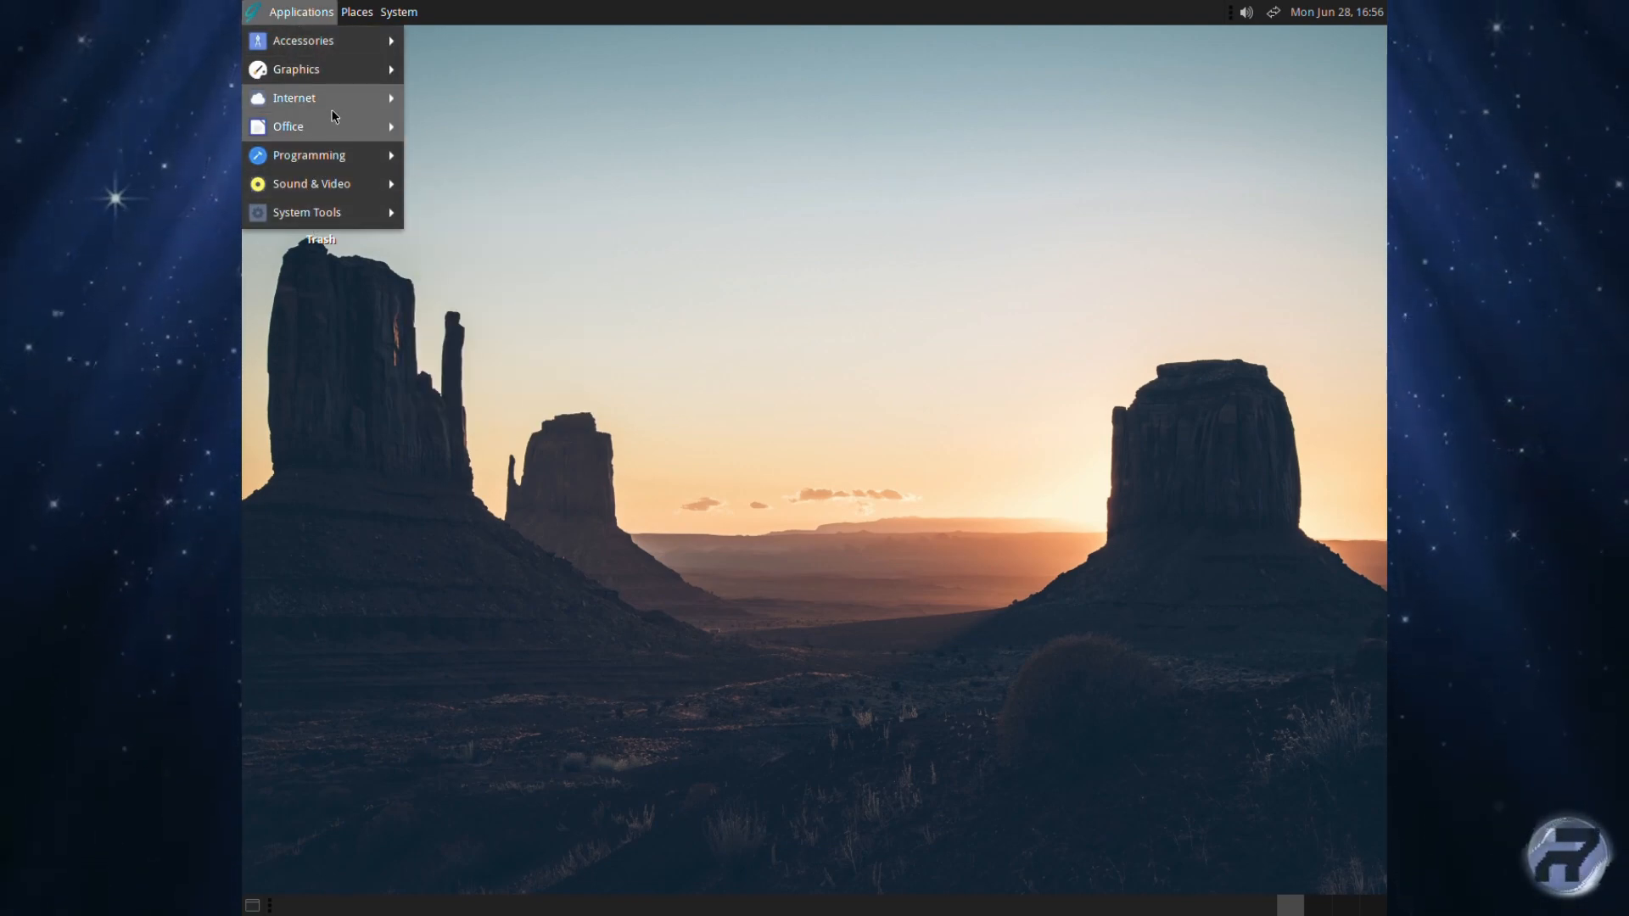
key(Escape)
click(398, 12)
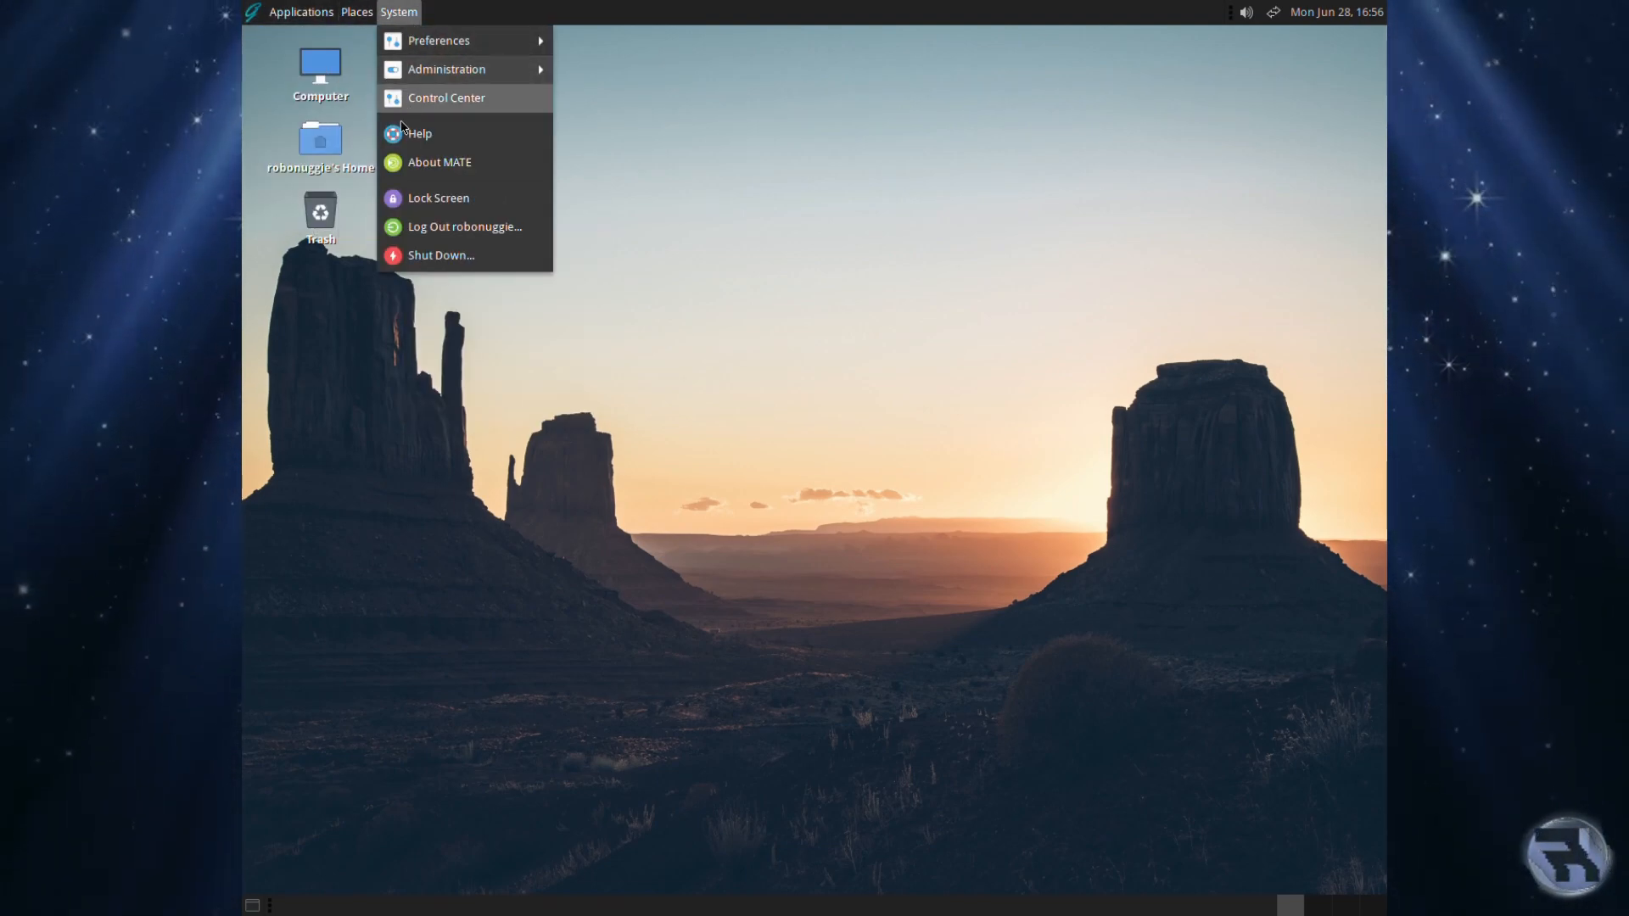
click(428, 338)
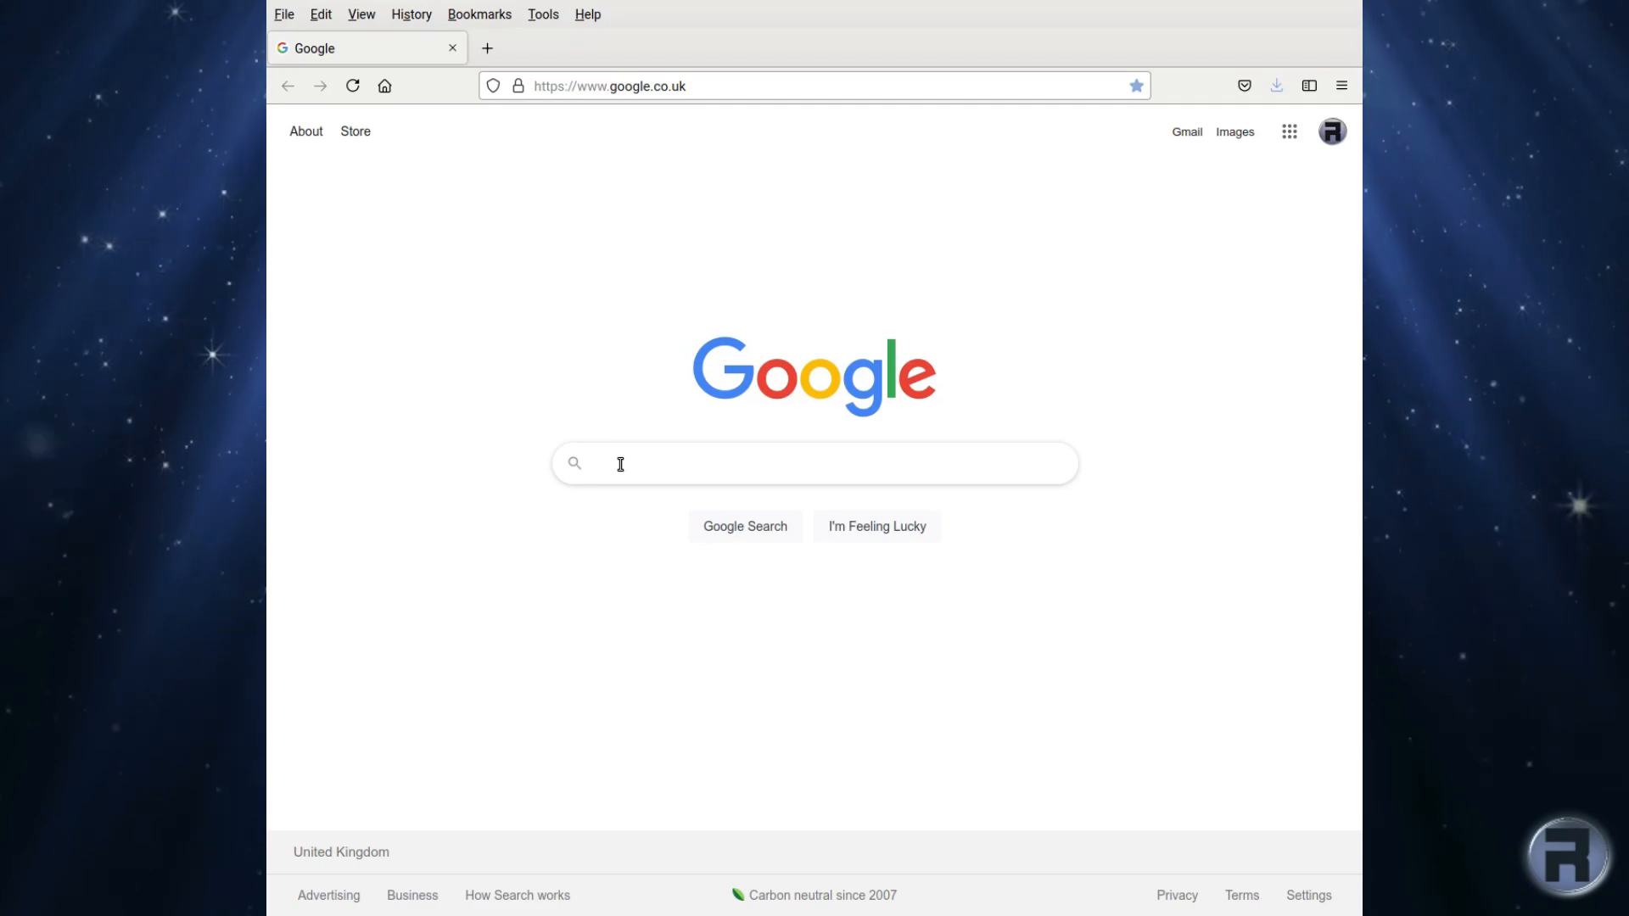
Step: Search for nomadbsd and open the NomadBSD website from the results
text(nomadb)
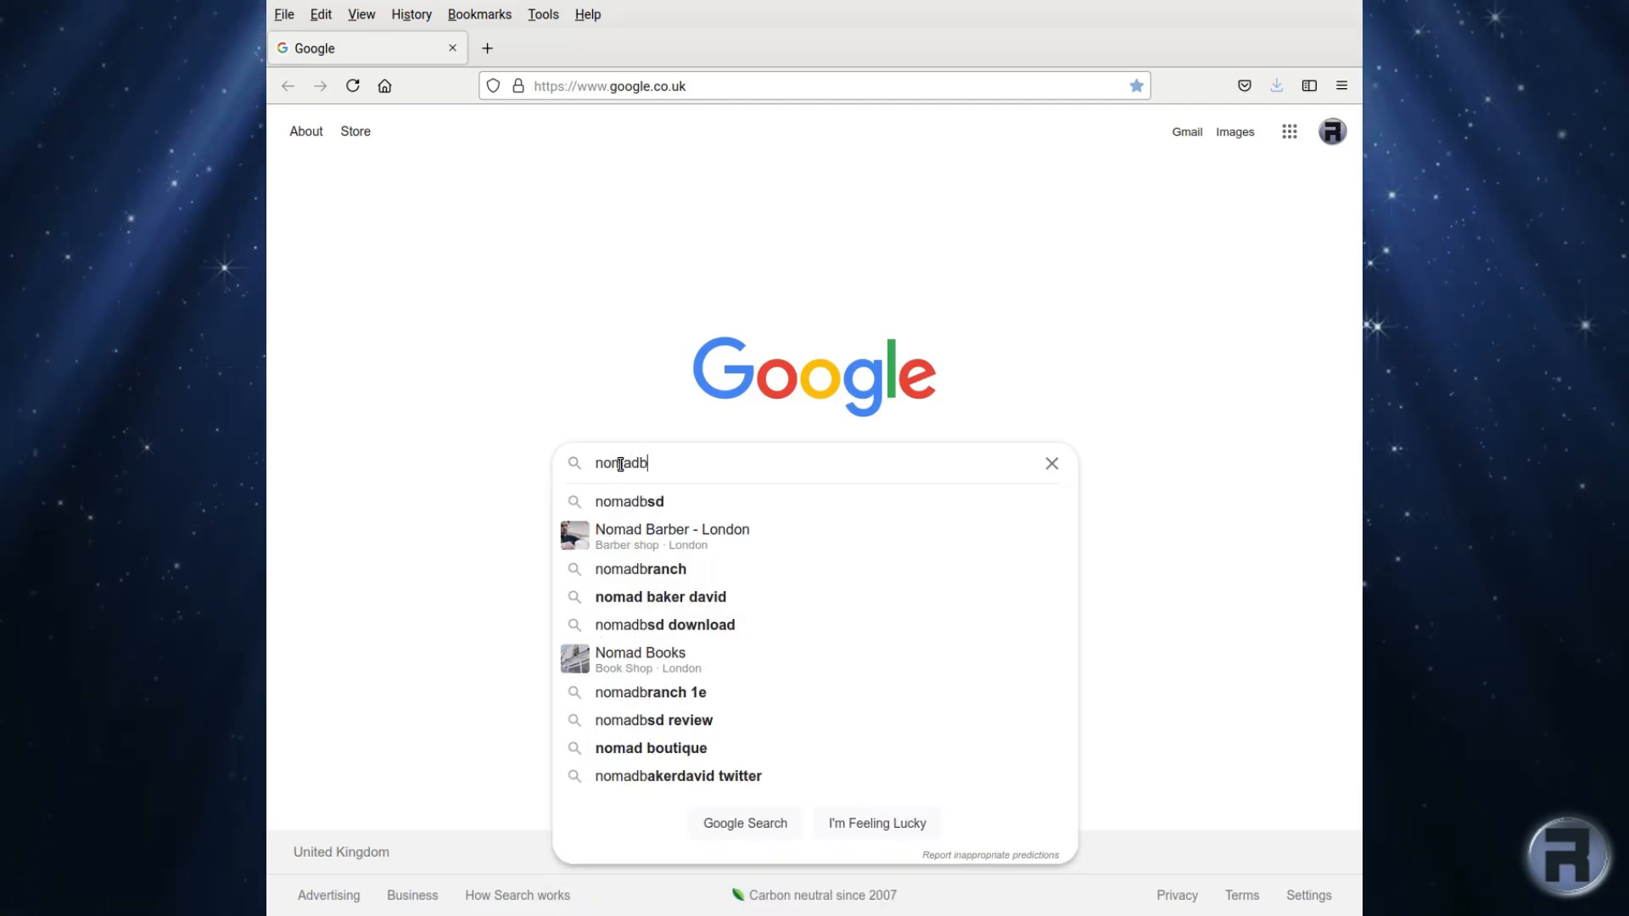
text(sd)
key(Return)
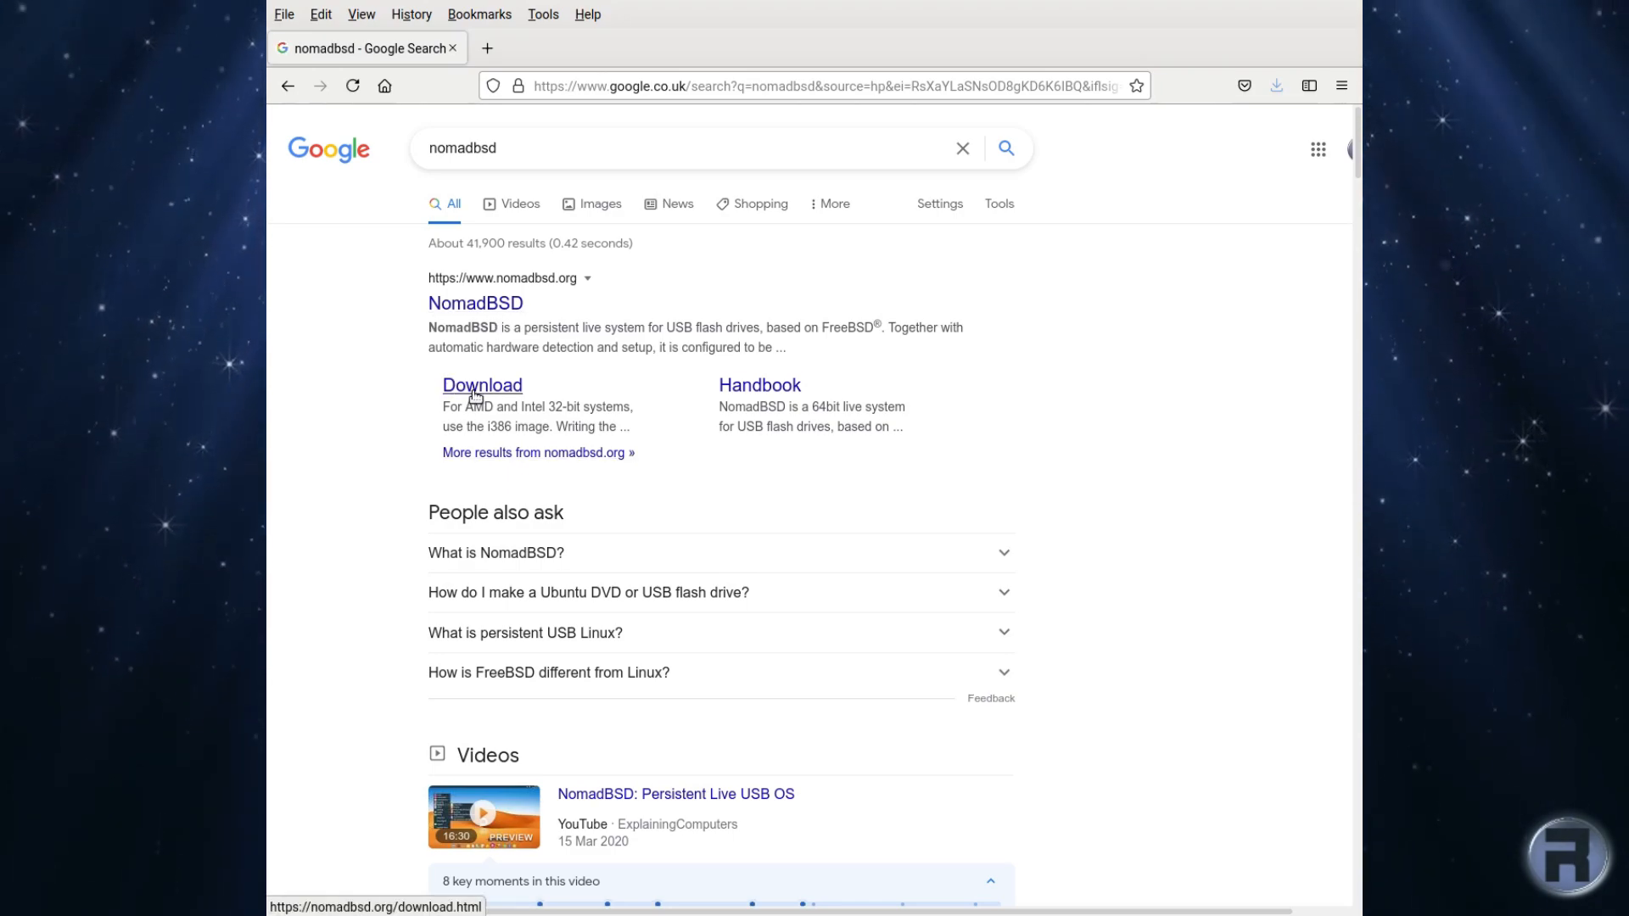
click(473, 306)
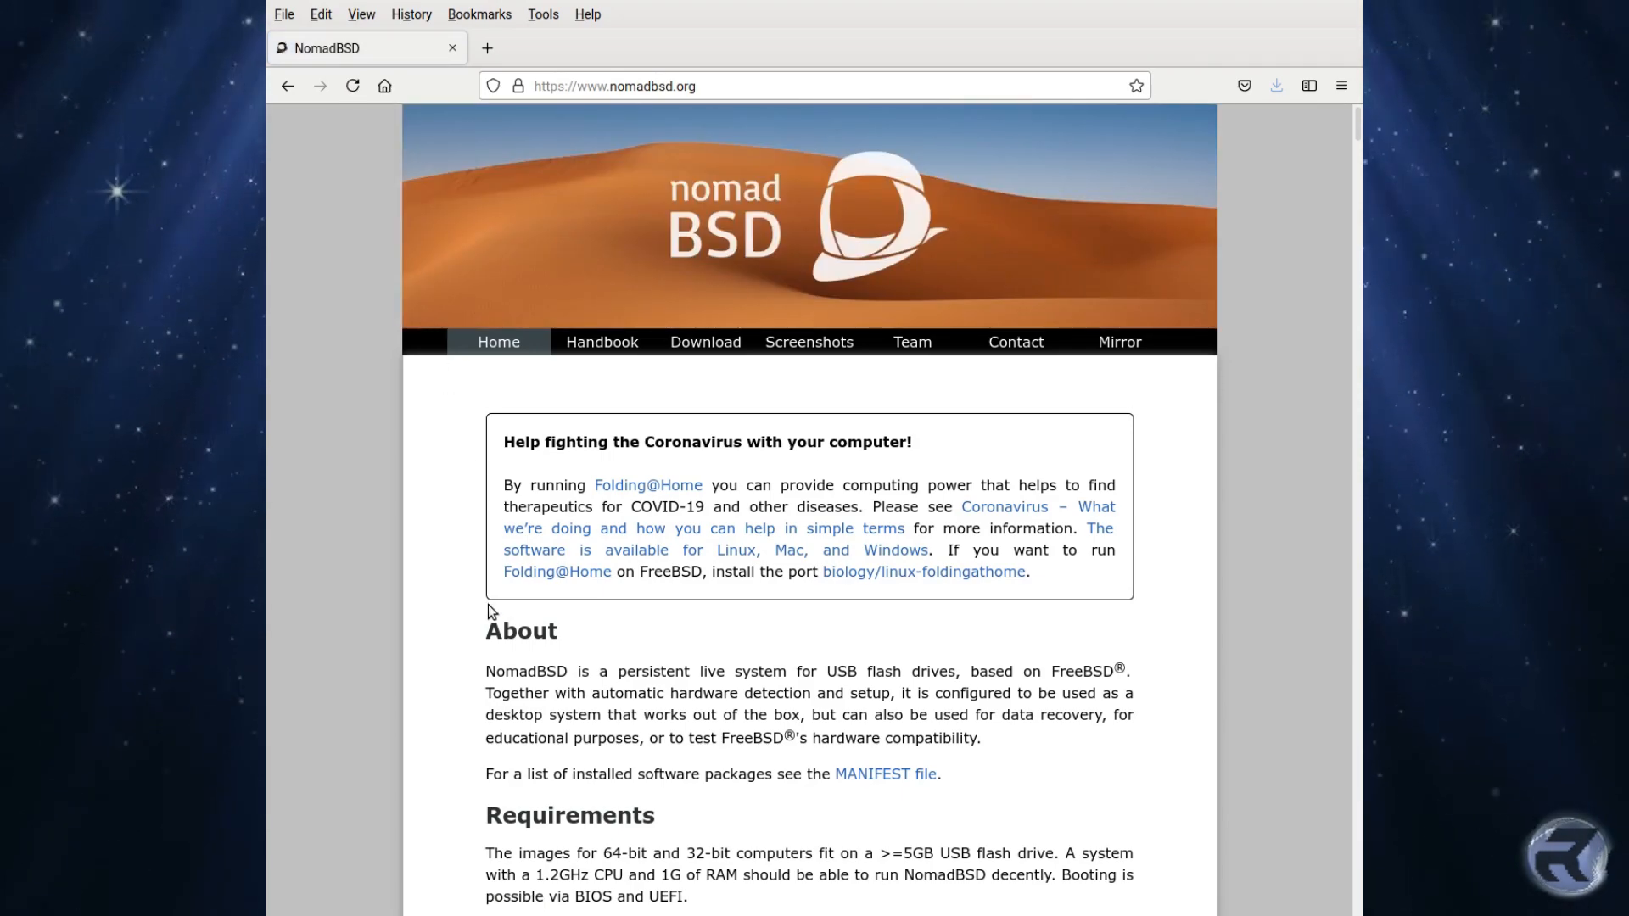
scroll(507, 761, down, 3)
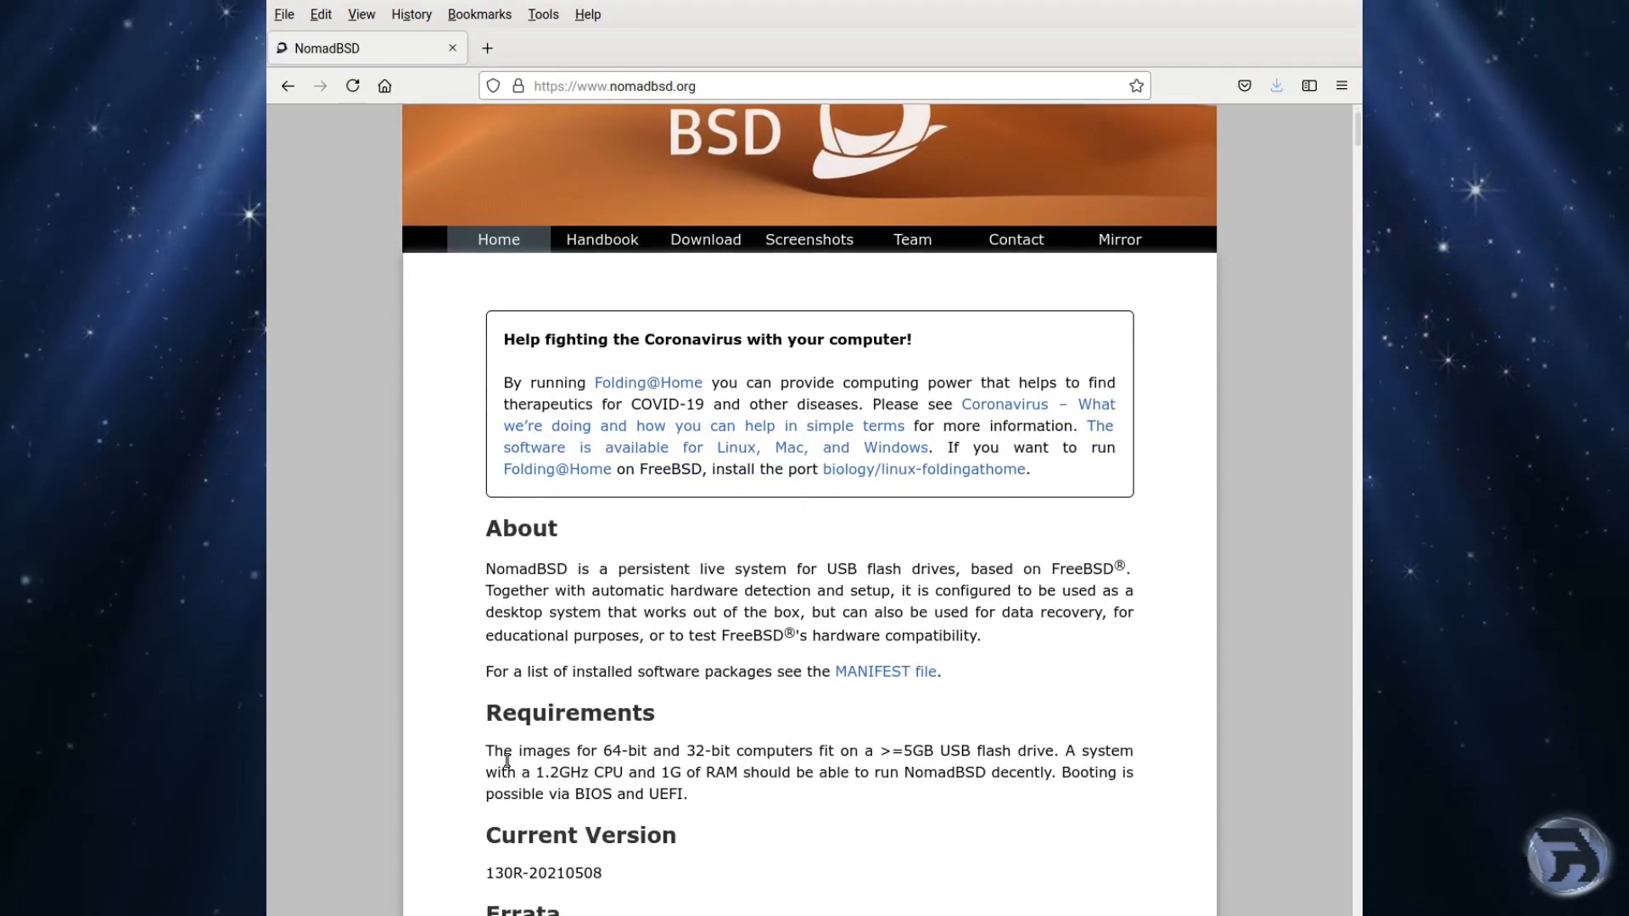
scroll(507, 761, down, 2)
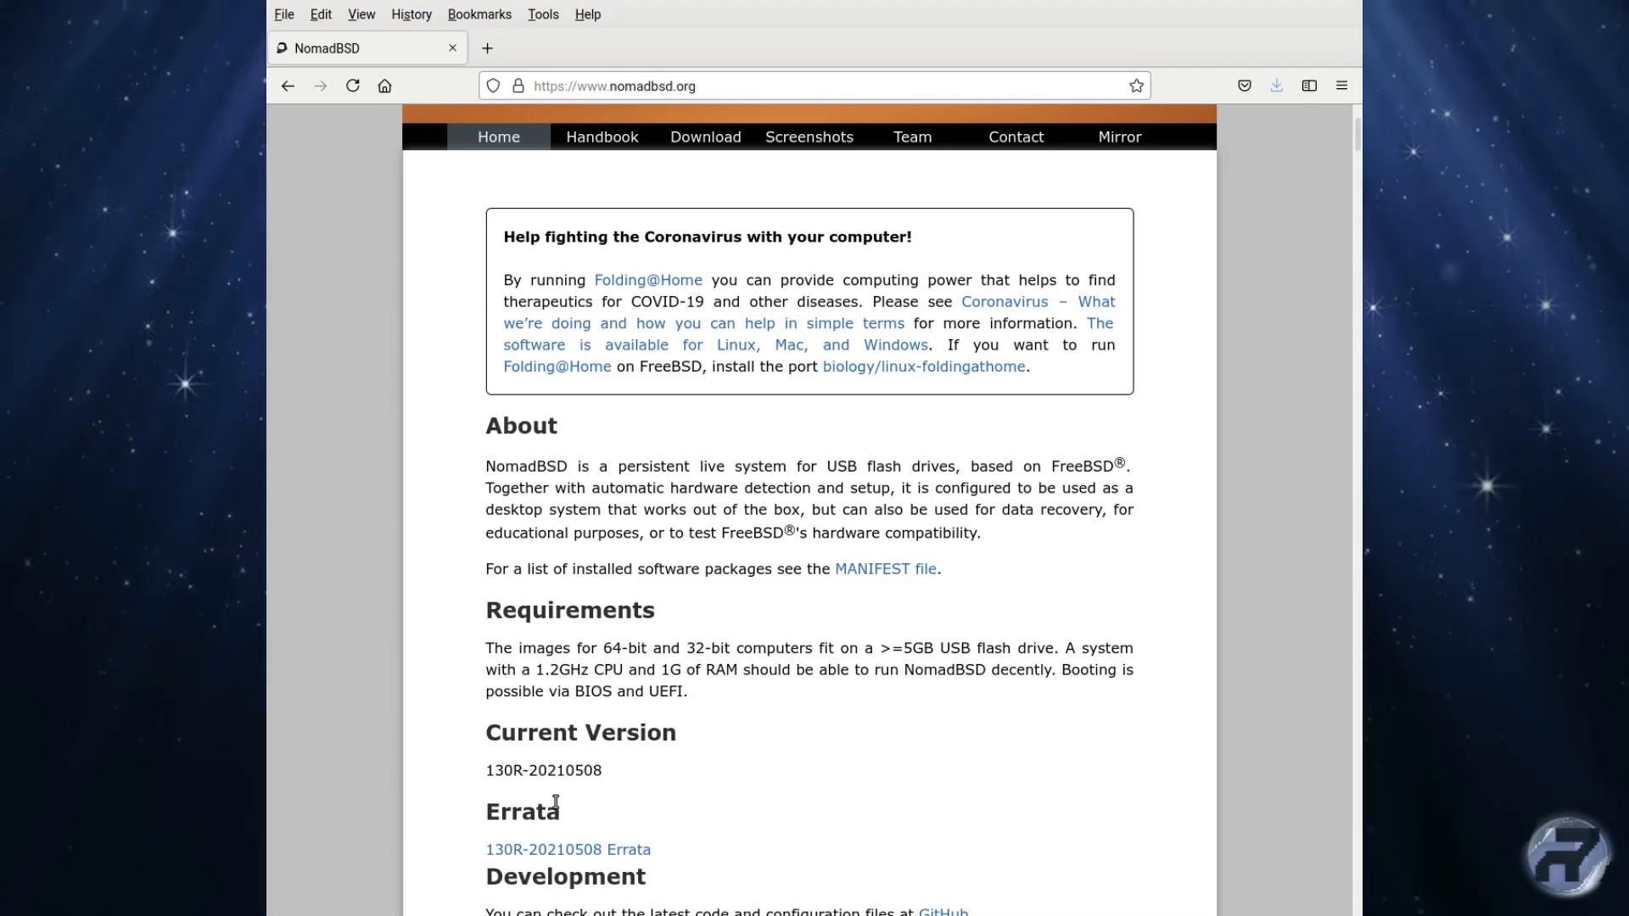
scroll(642, 815, up, 5)
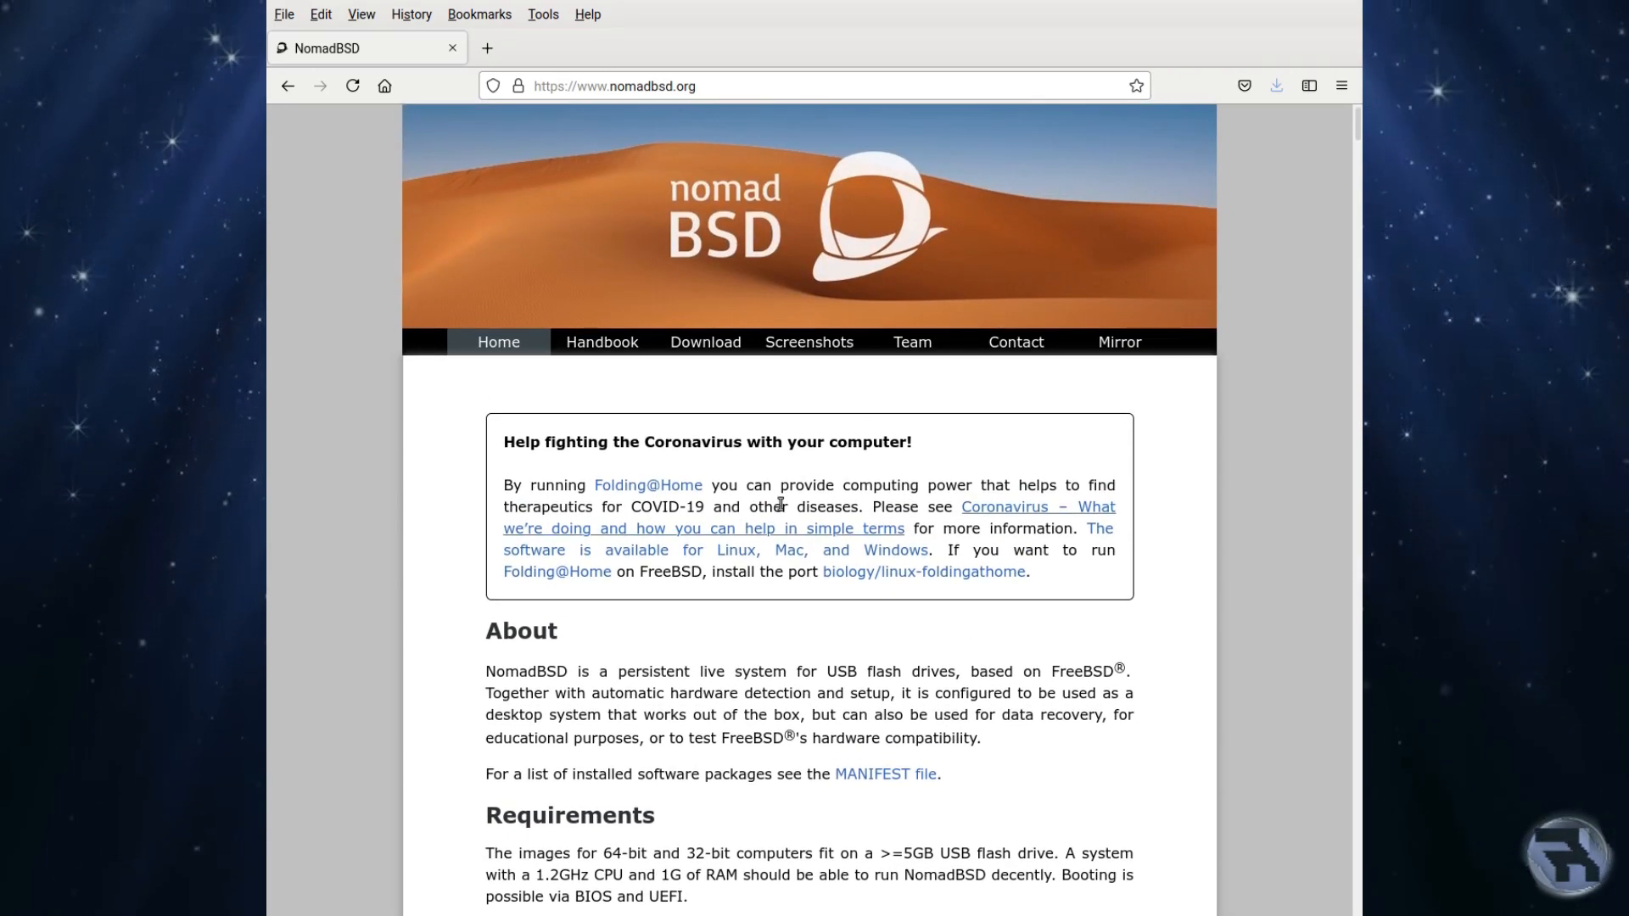
click(698, 344)
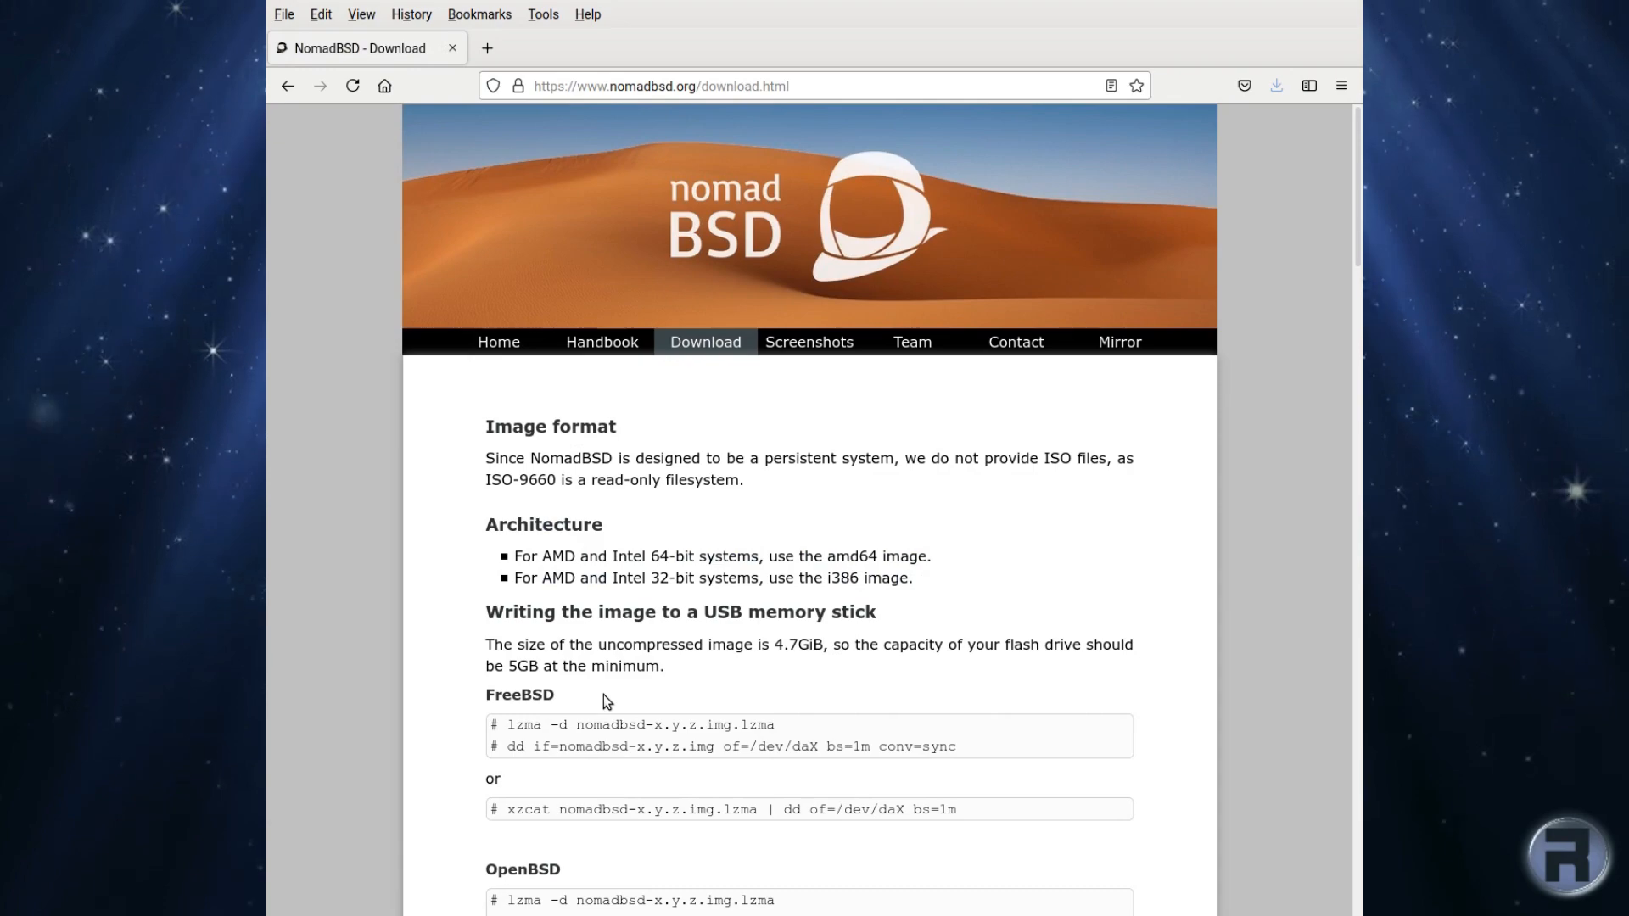
scroll(603, 695, down, 2)
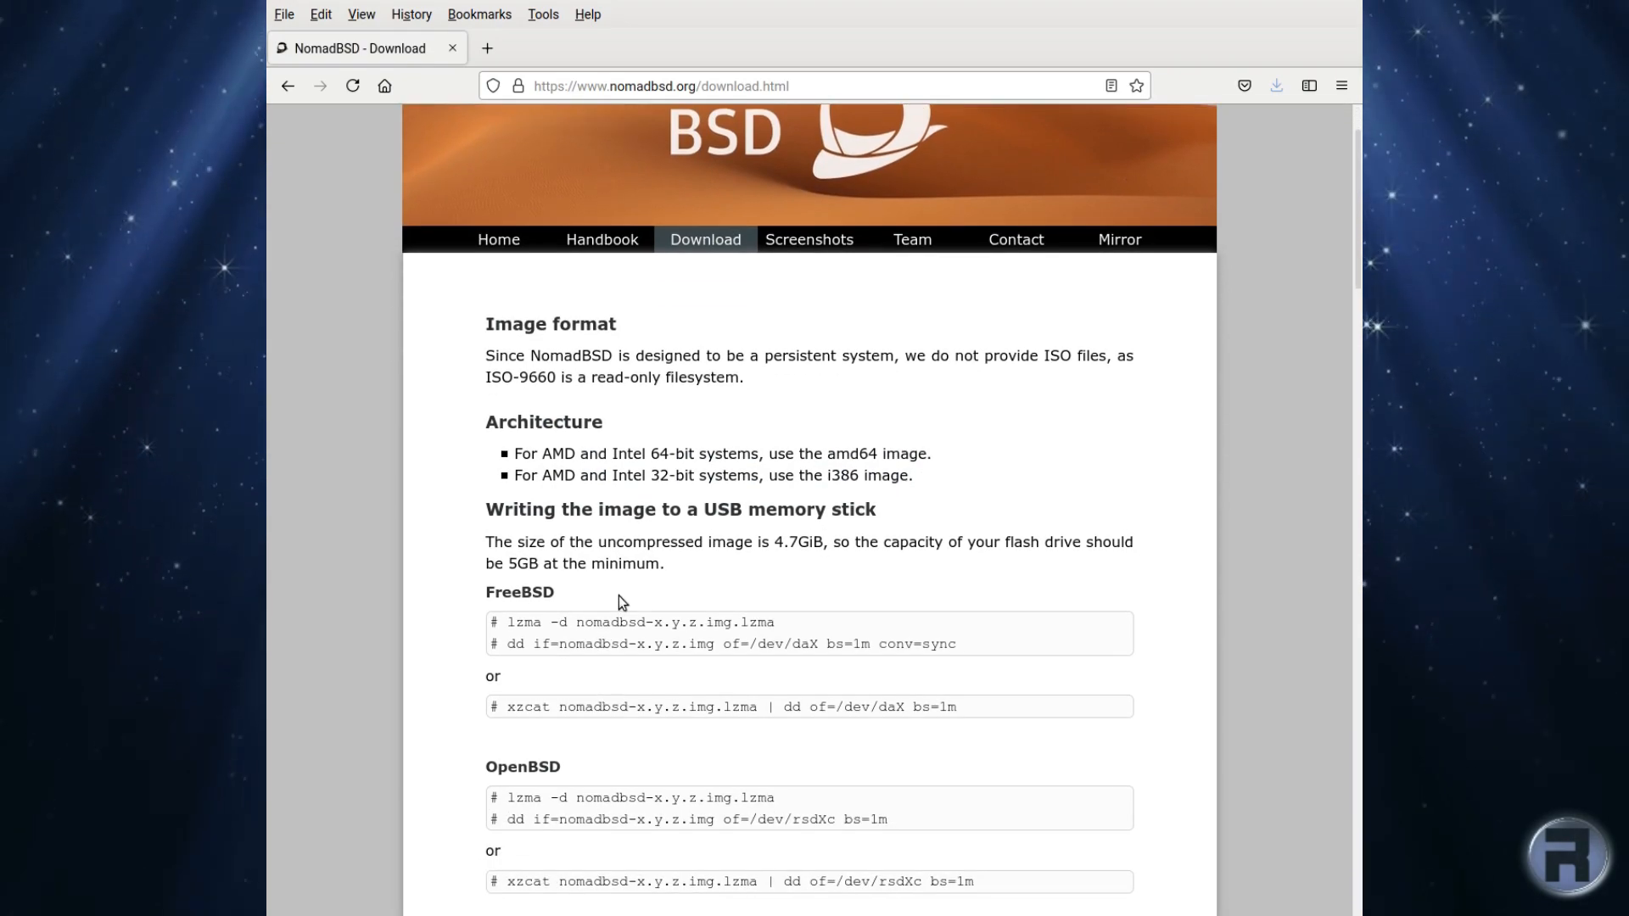
scroll(618, 601, down, 3)
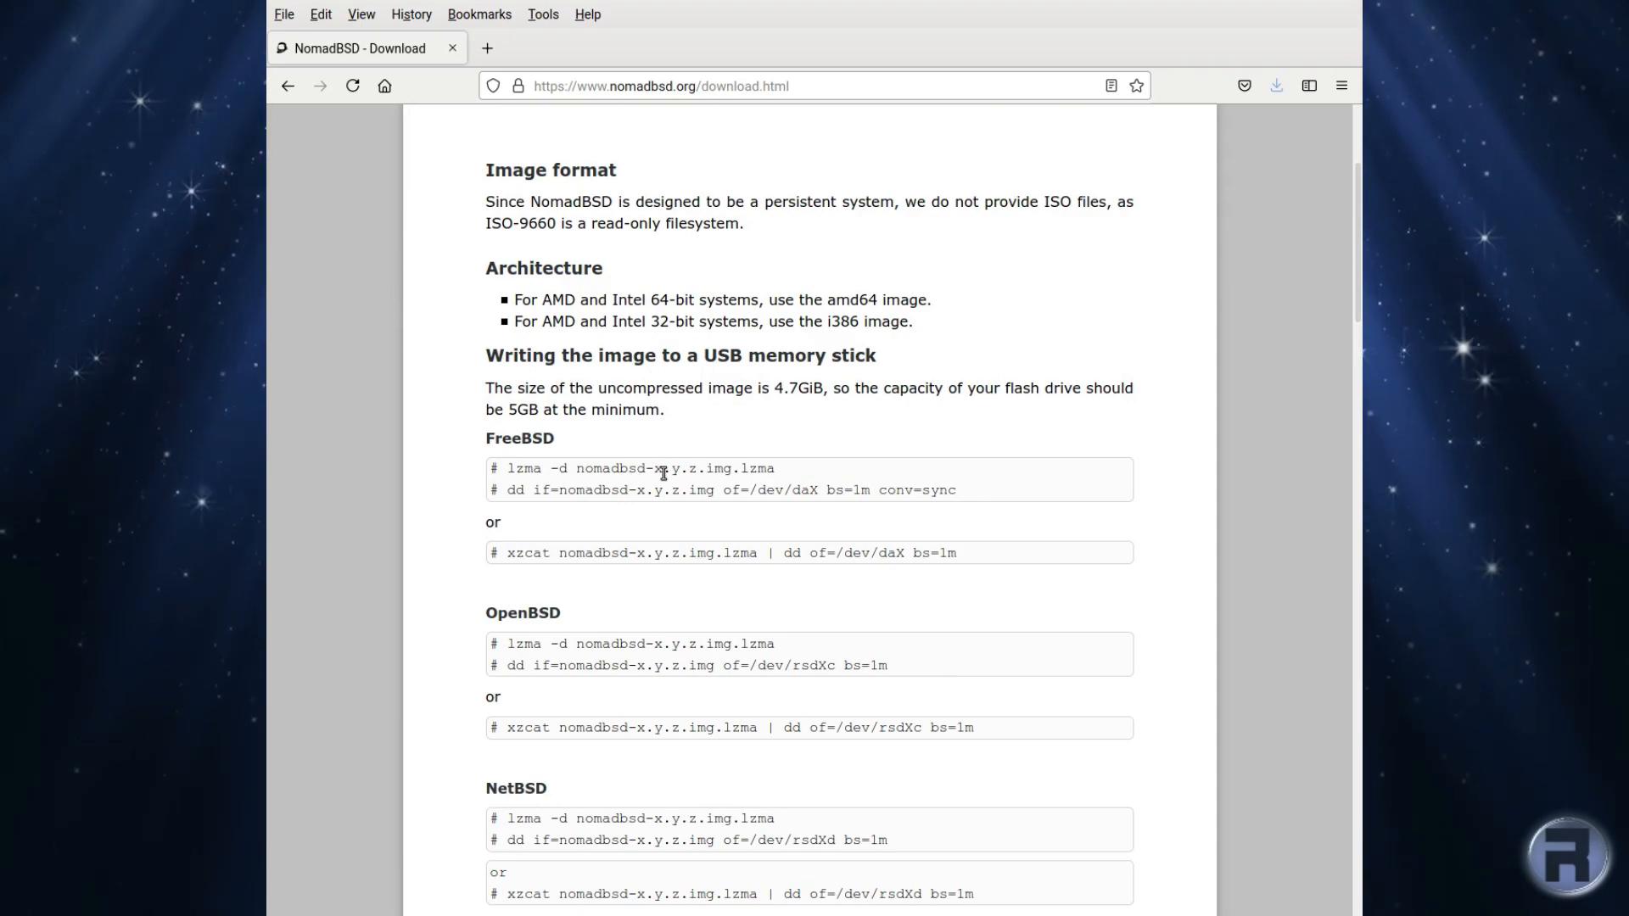
scroll(623, 690, down, 11)
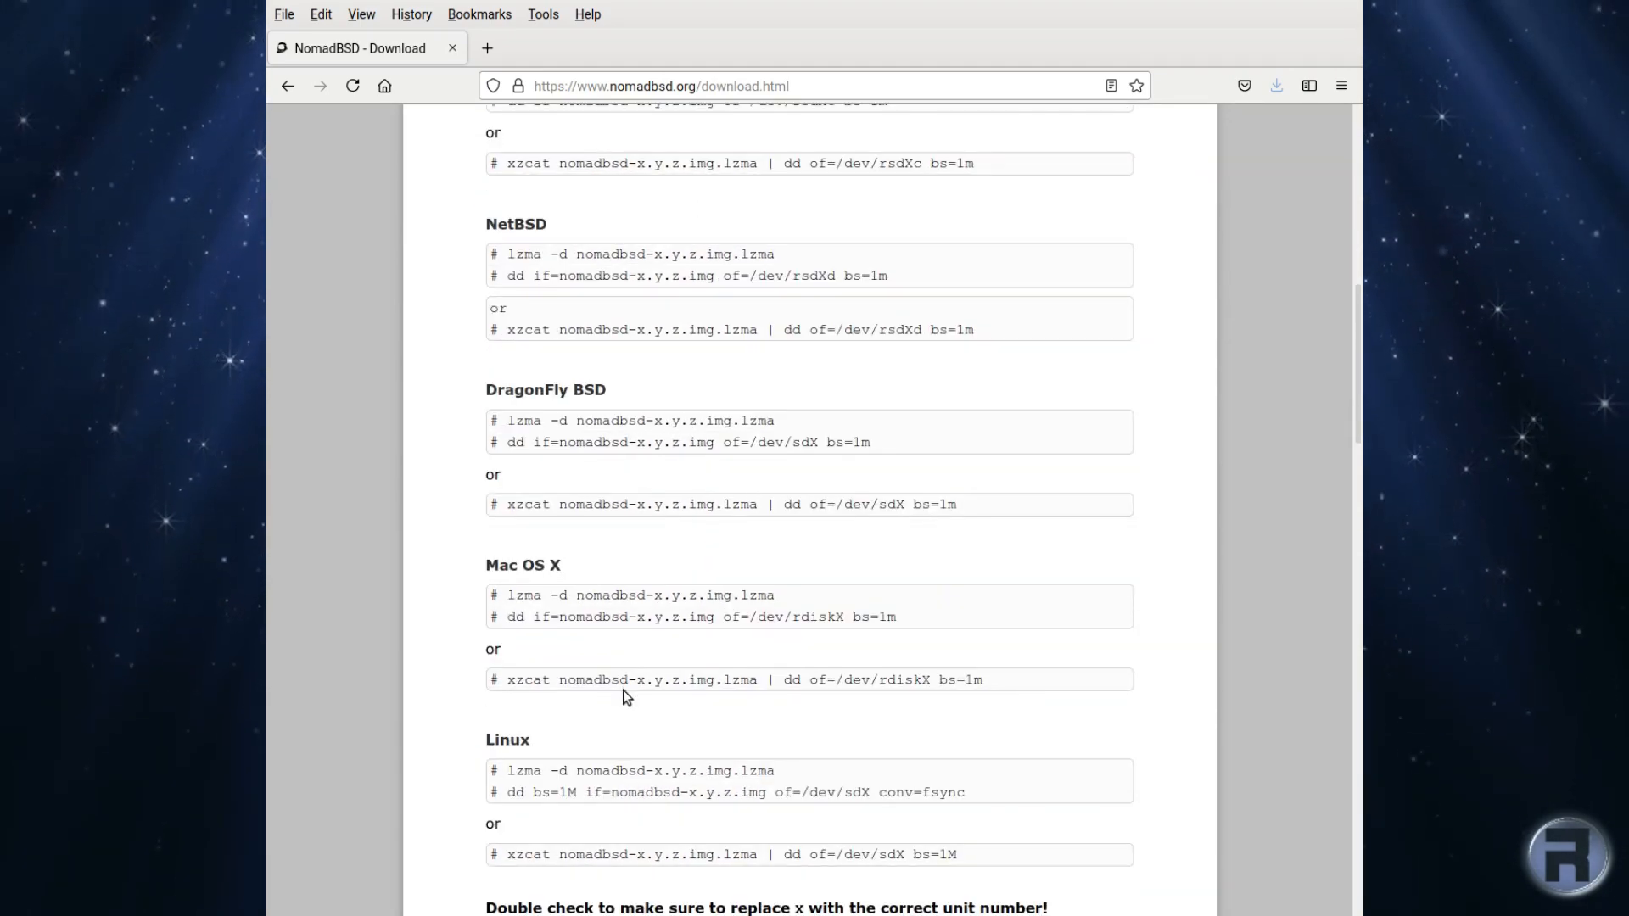
scroll(623, 690, up, 3)
scroll(627, 697, down, 9)
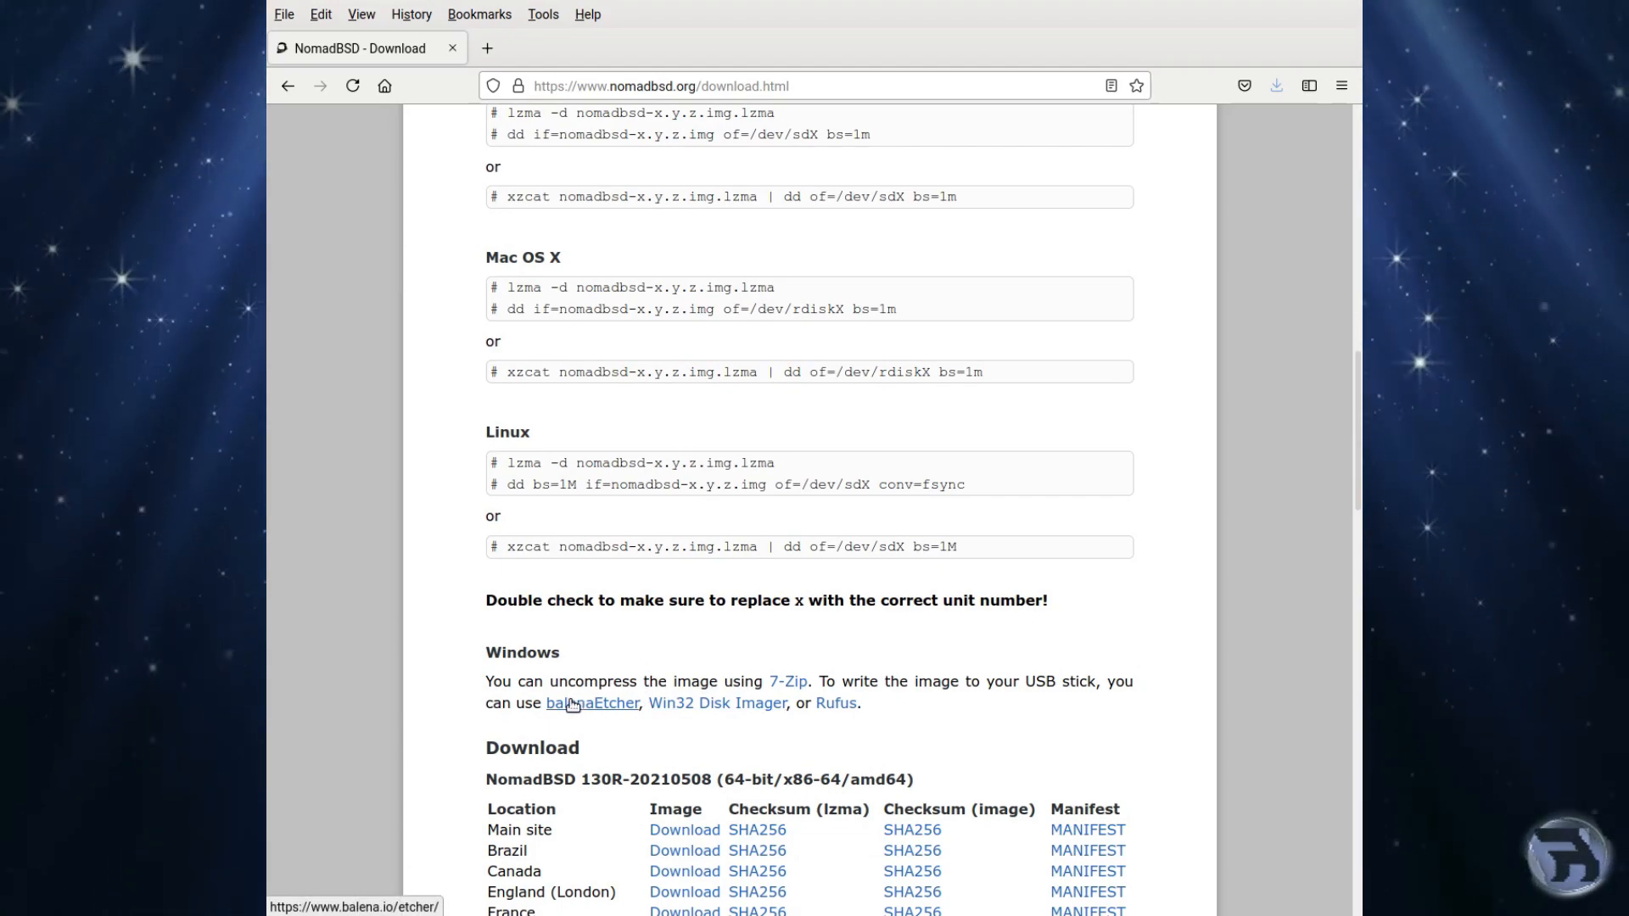
scroll(570, 702, down, 10)
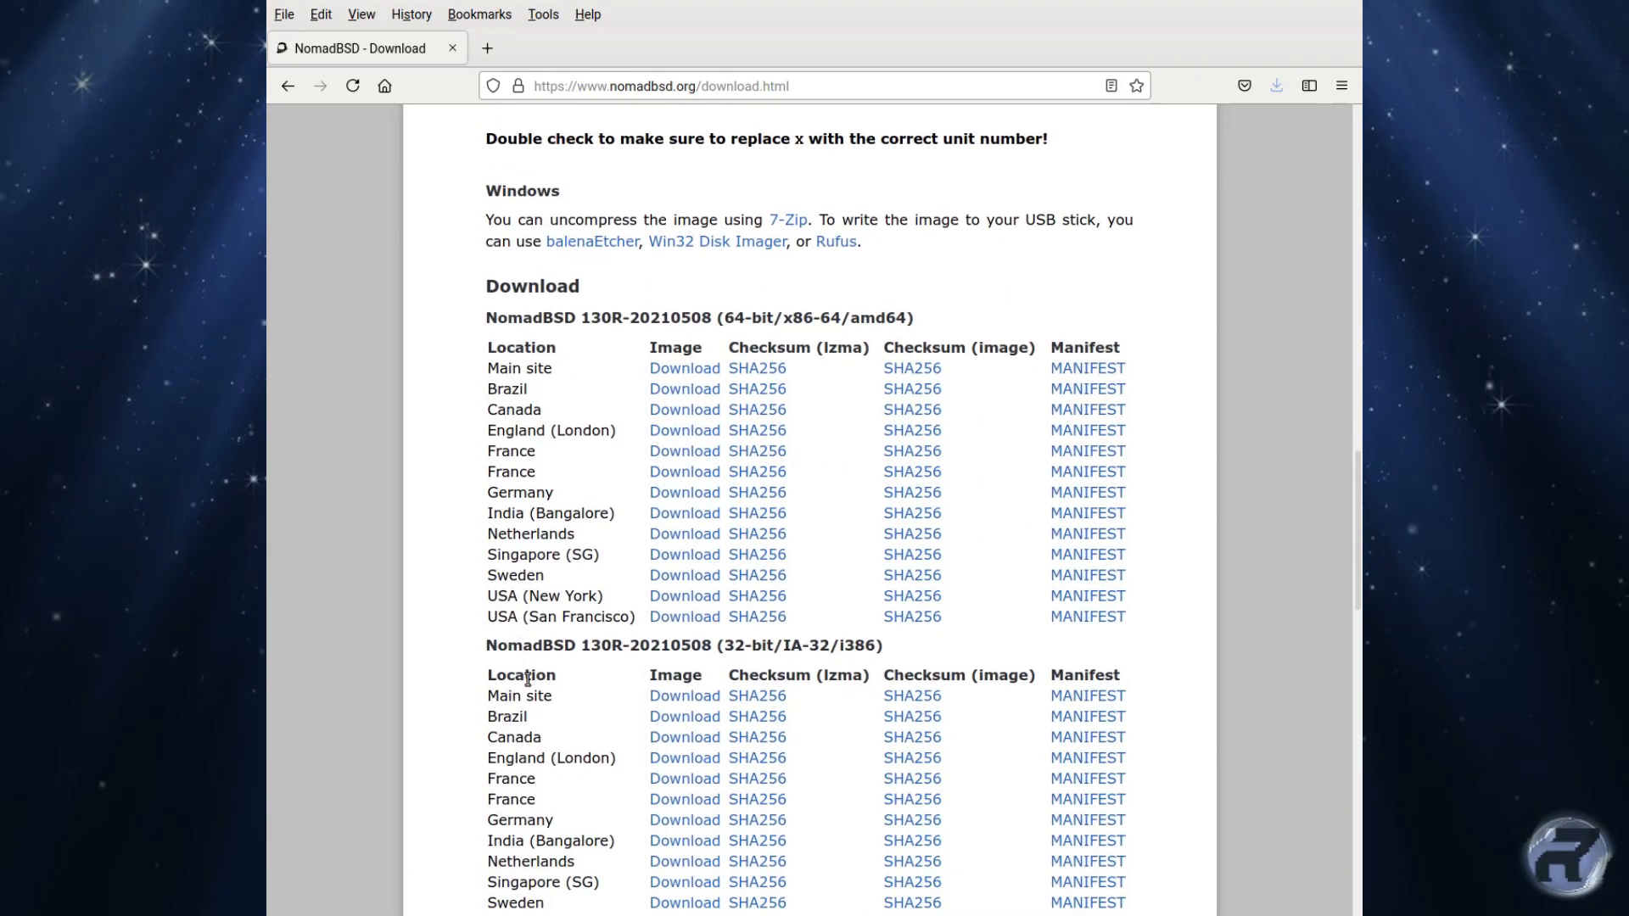
scroll(528, 679, down, 3)
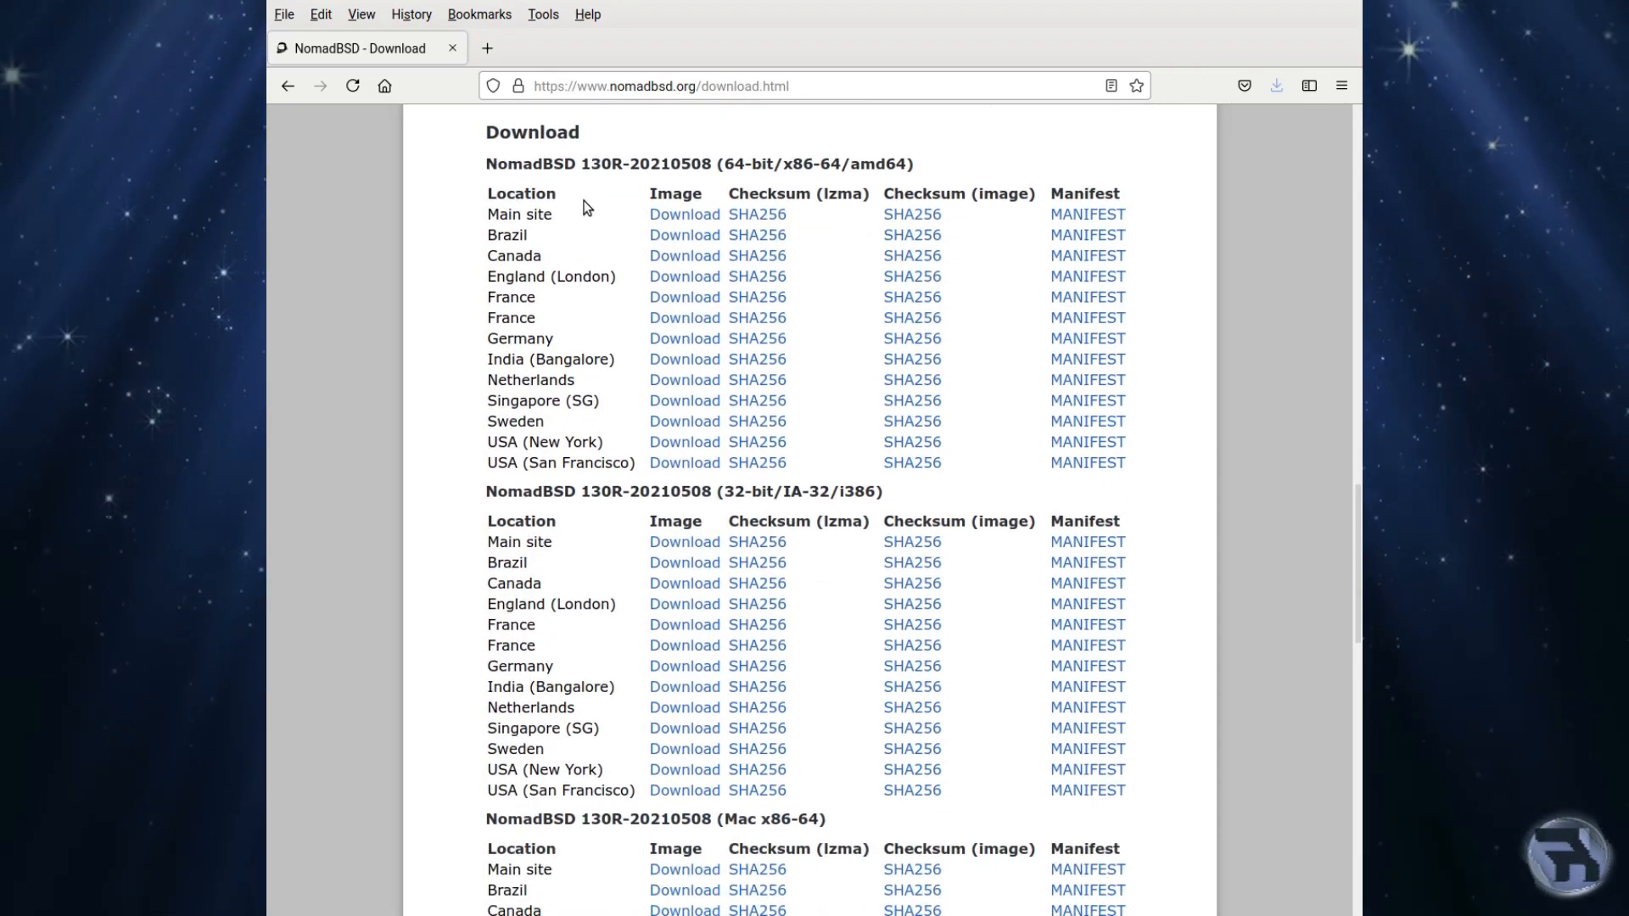
scroll(602, 611, down, 3)
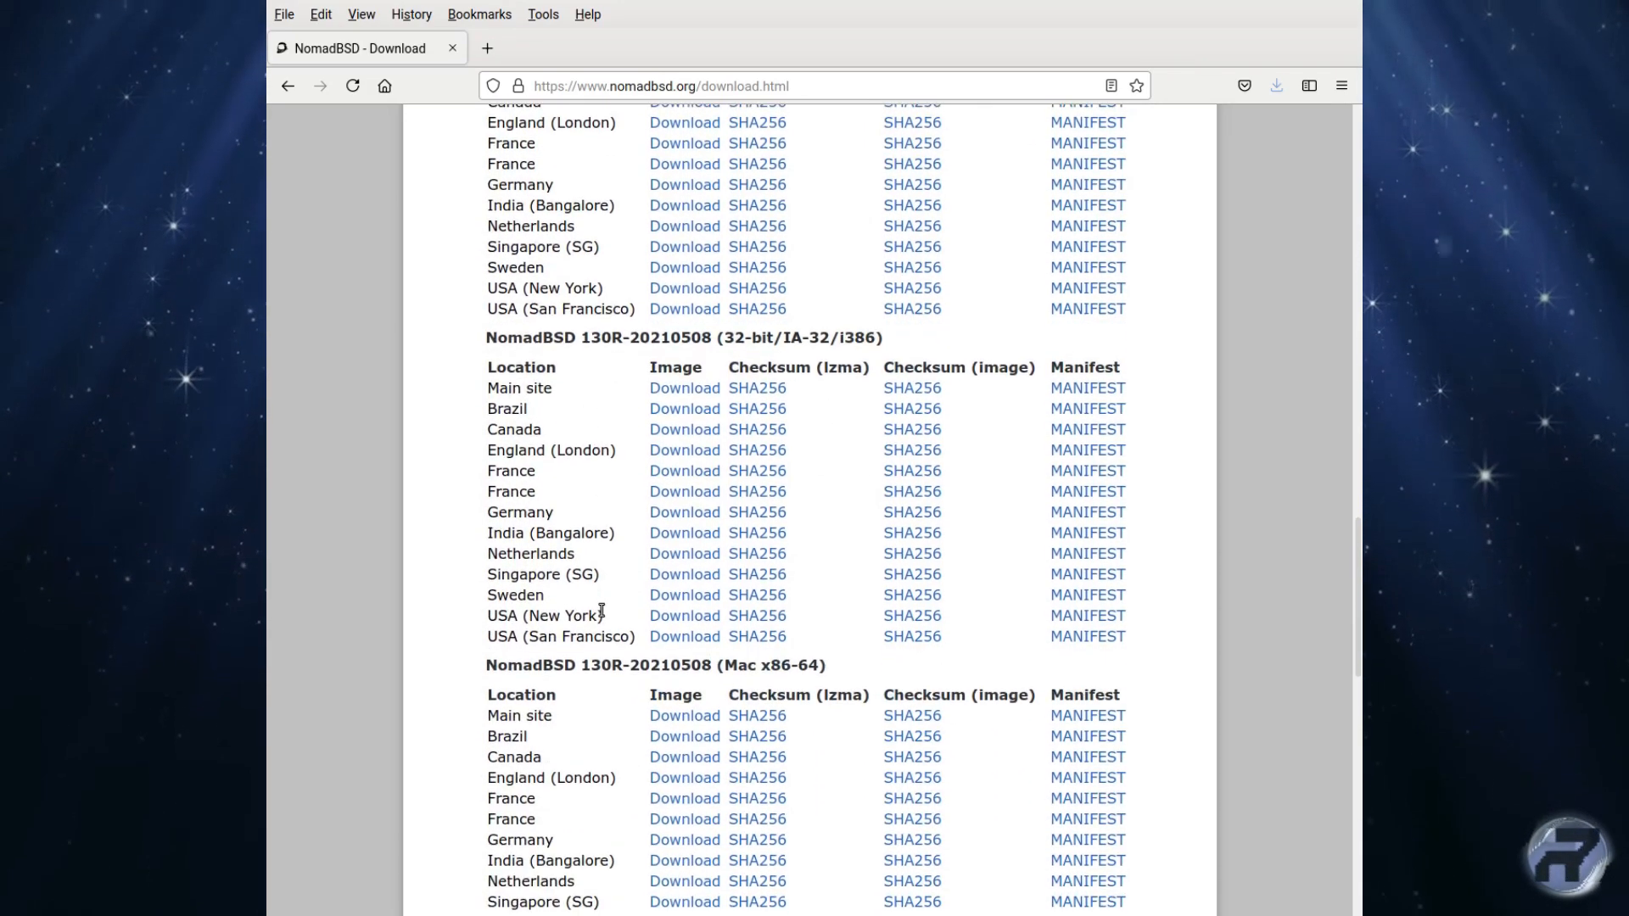
scroll(579, 520, down, 3)
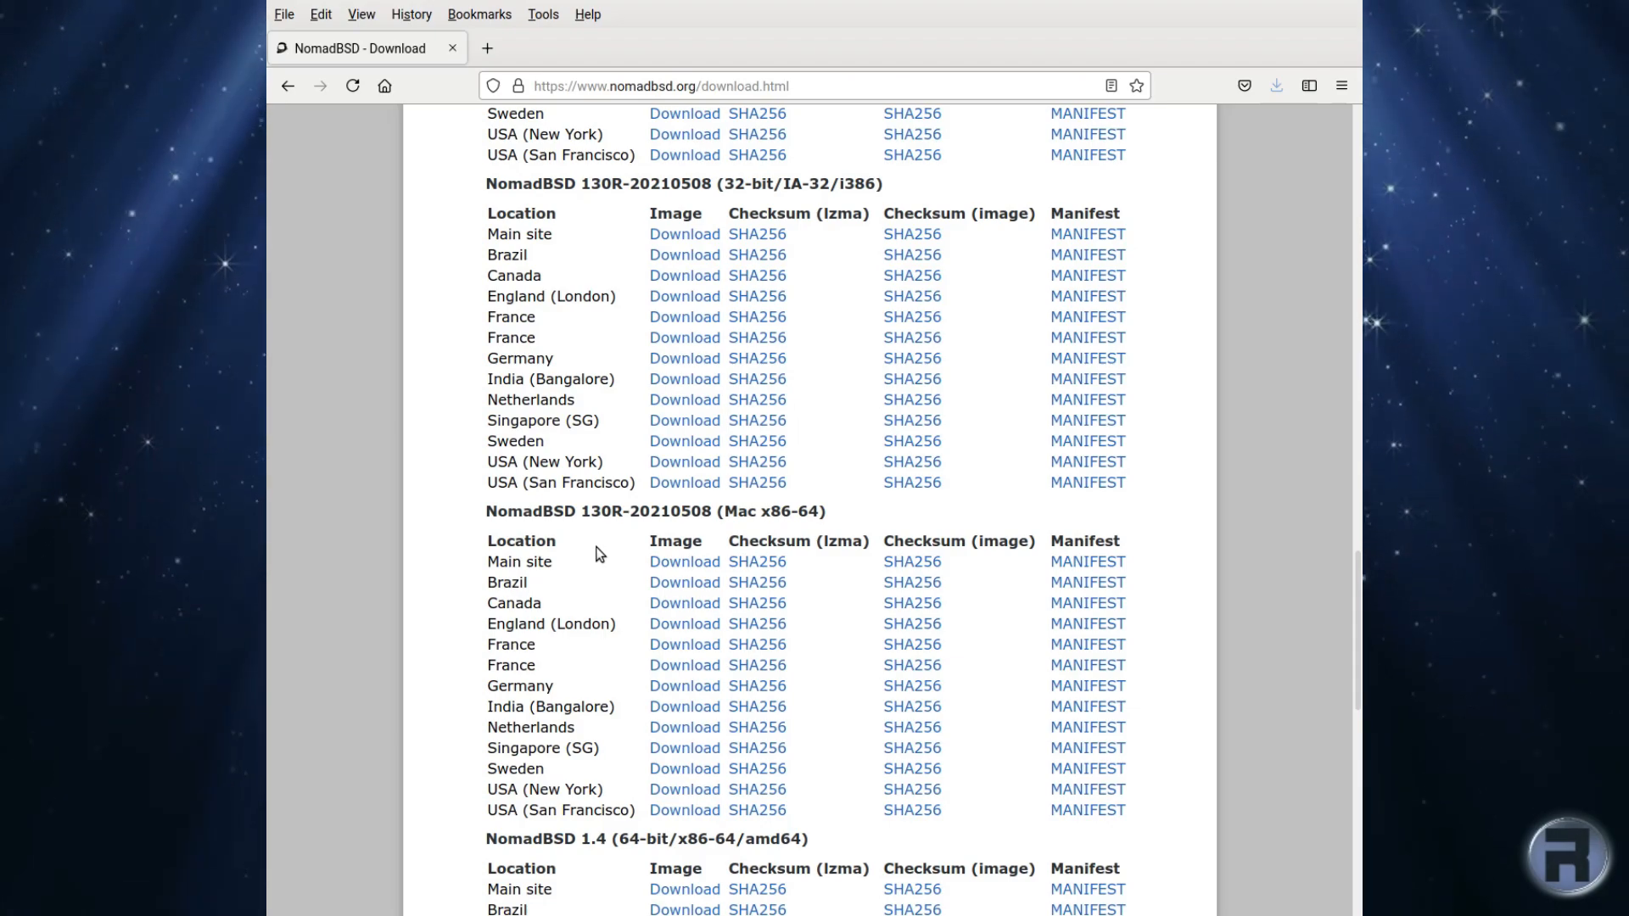
scroll(600, 554, down, 5)
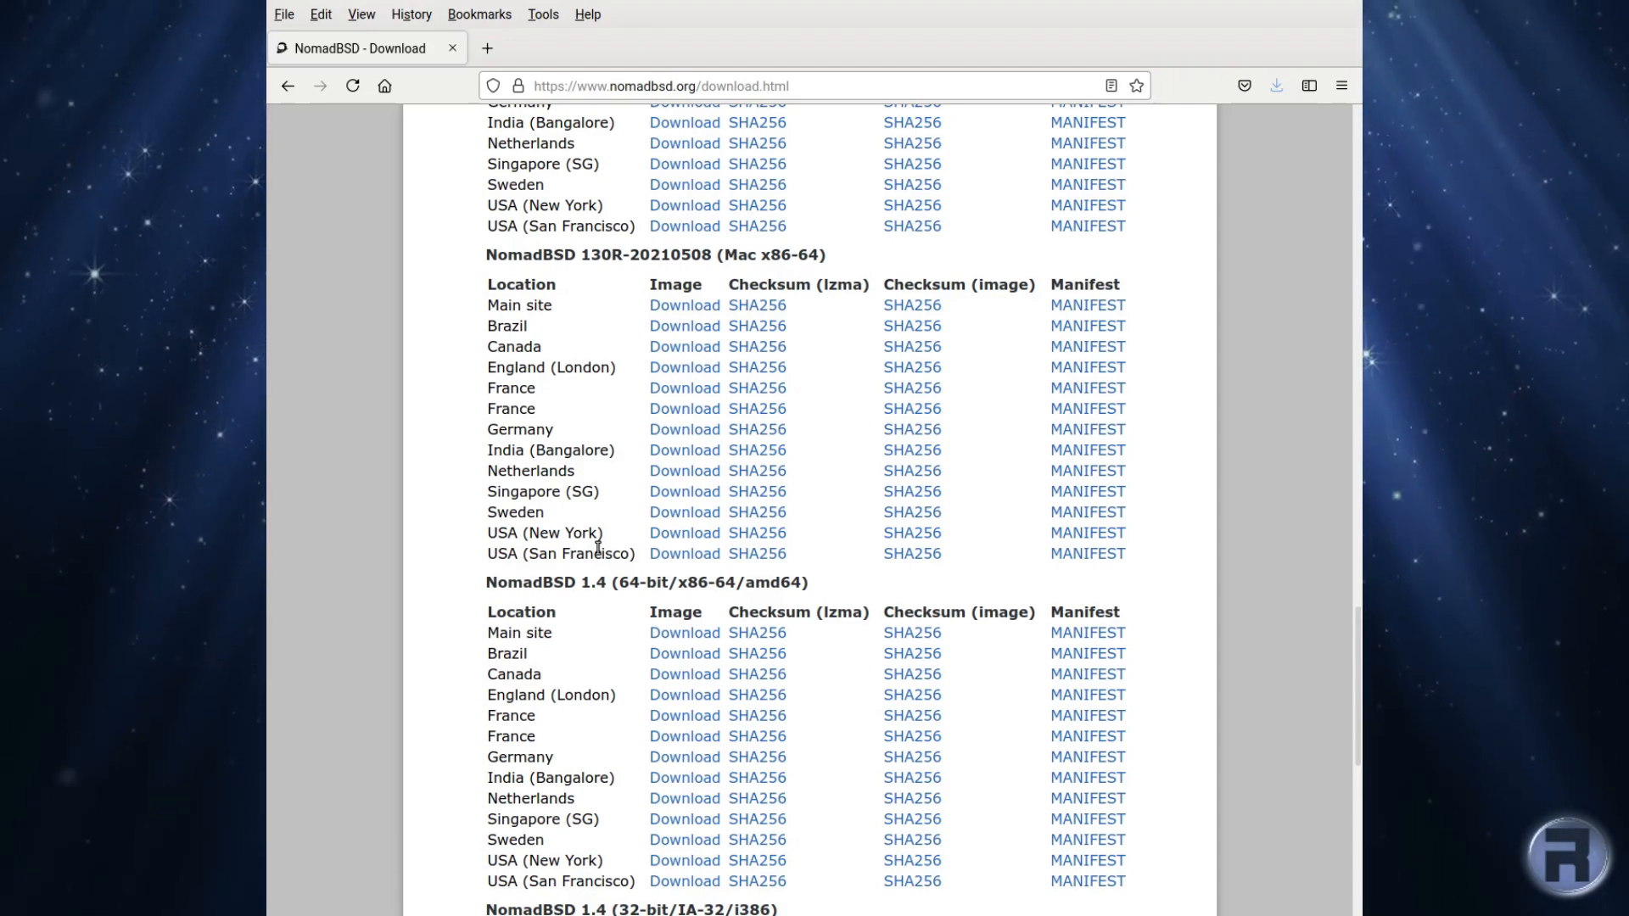
scroll(599, 549, down, 1)
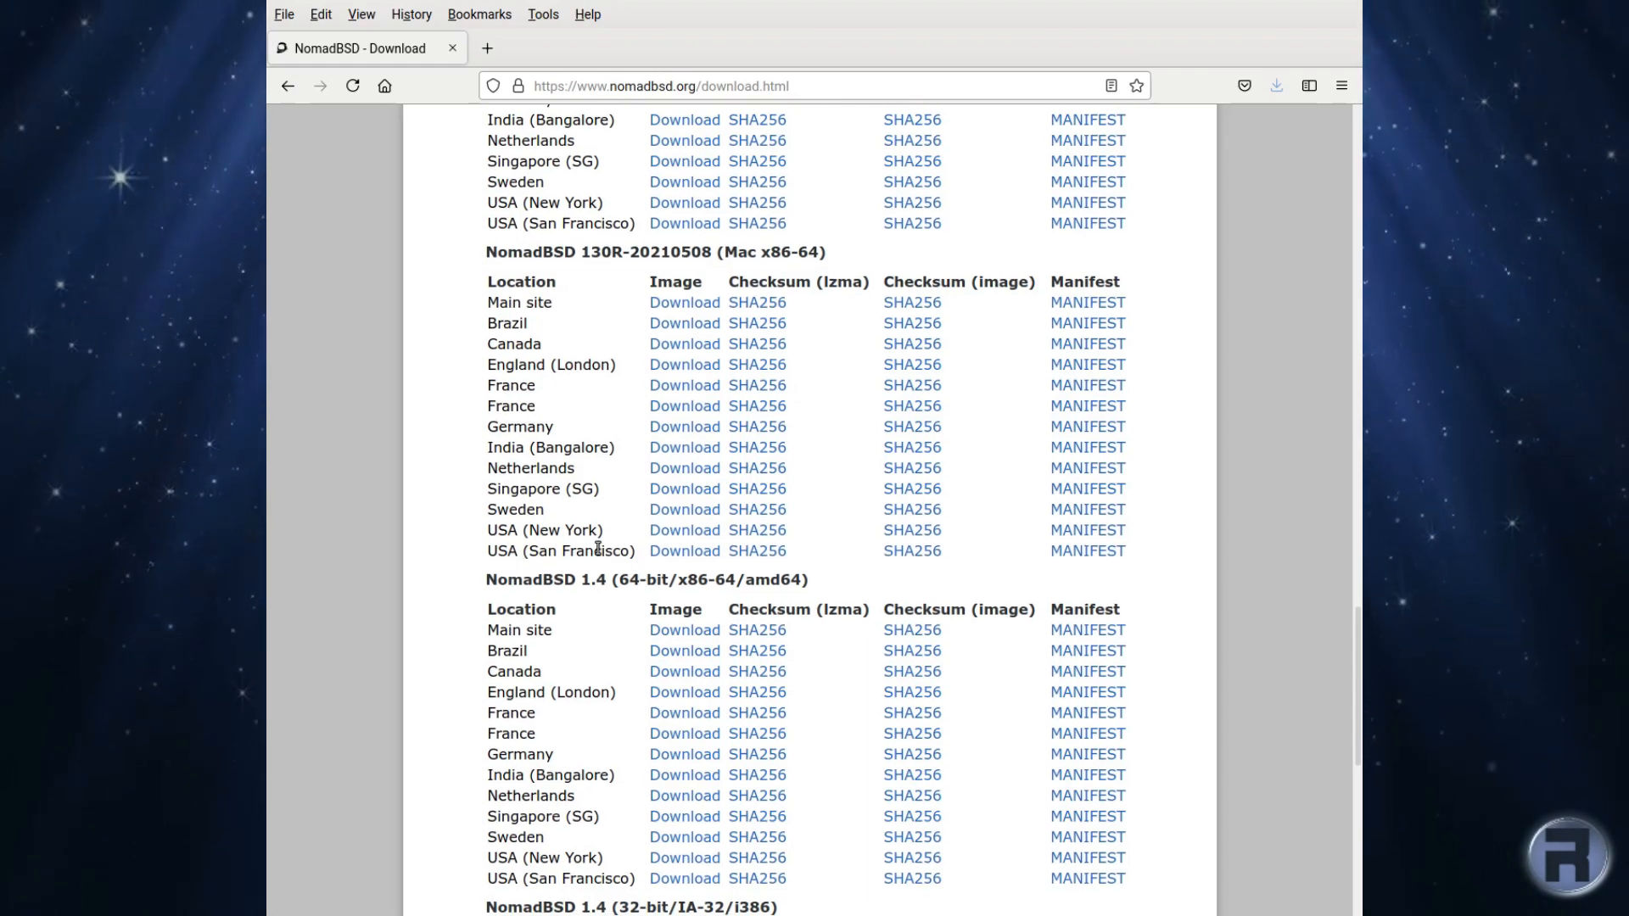
scroll(598, 549, down, 5)
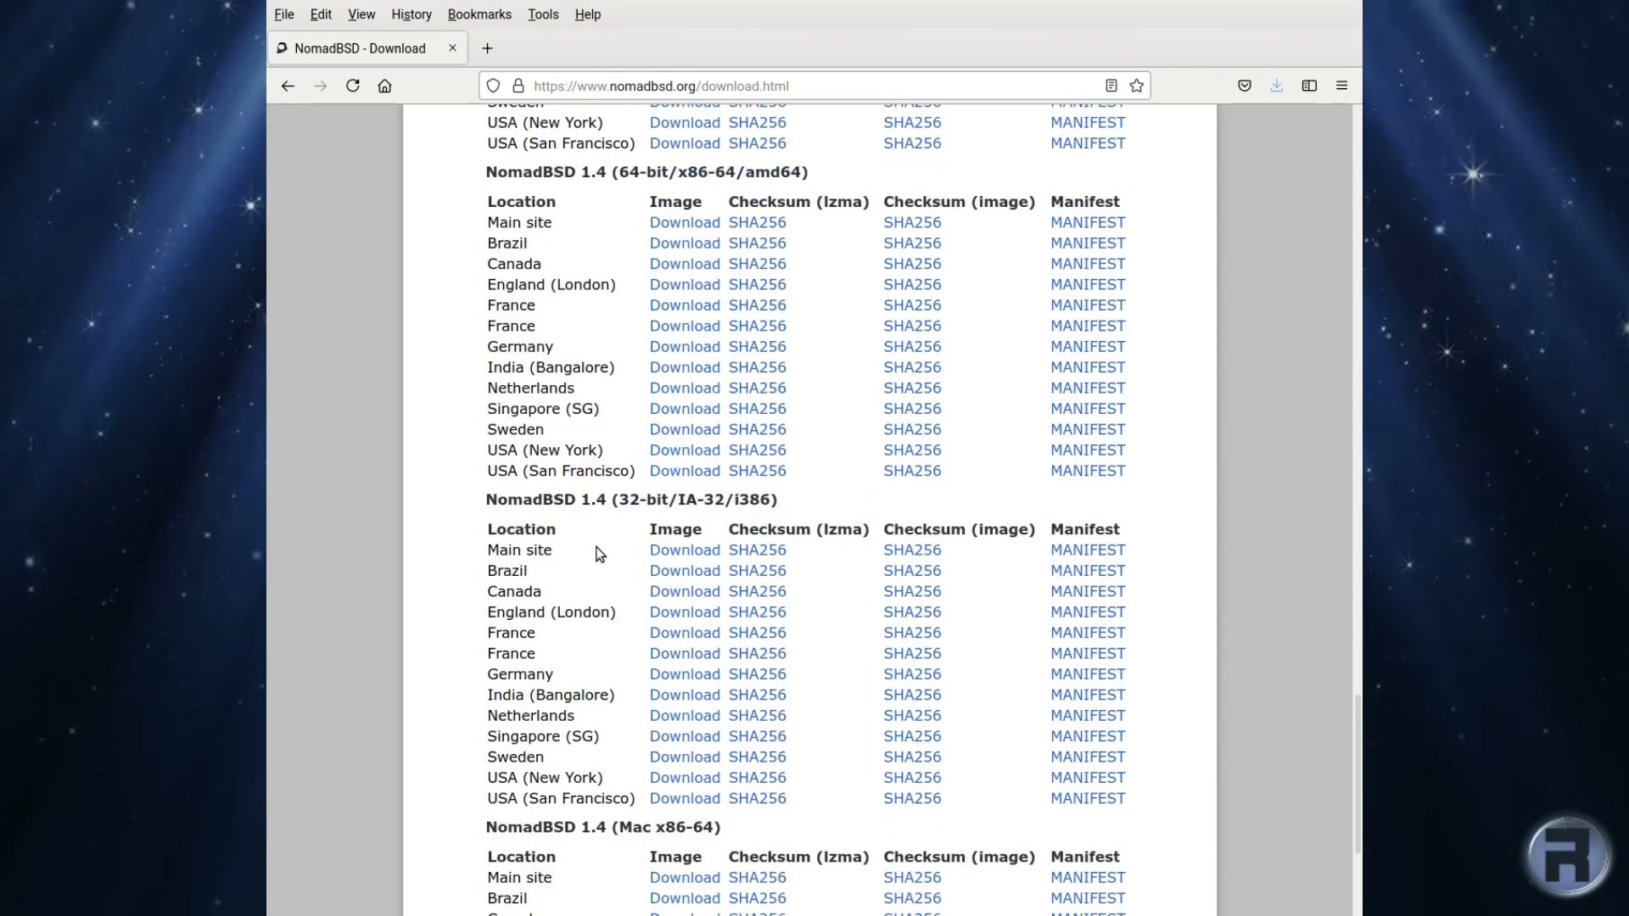
scroll(600, 553, up, 10)
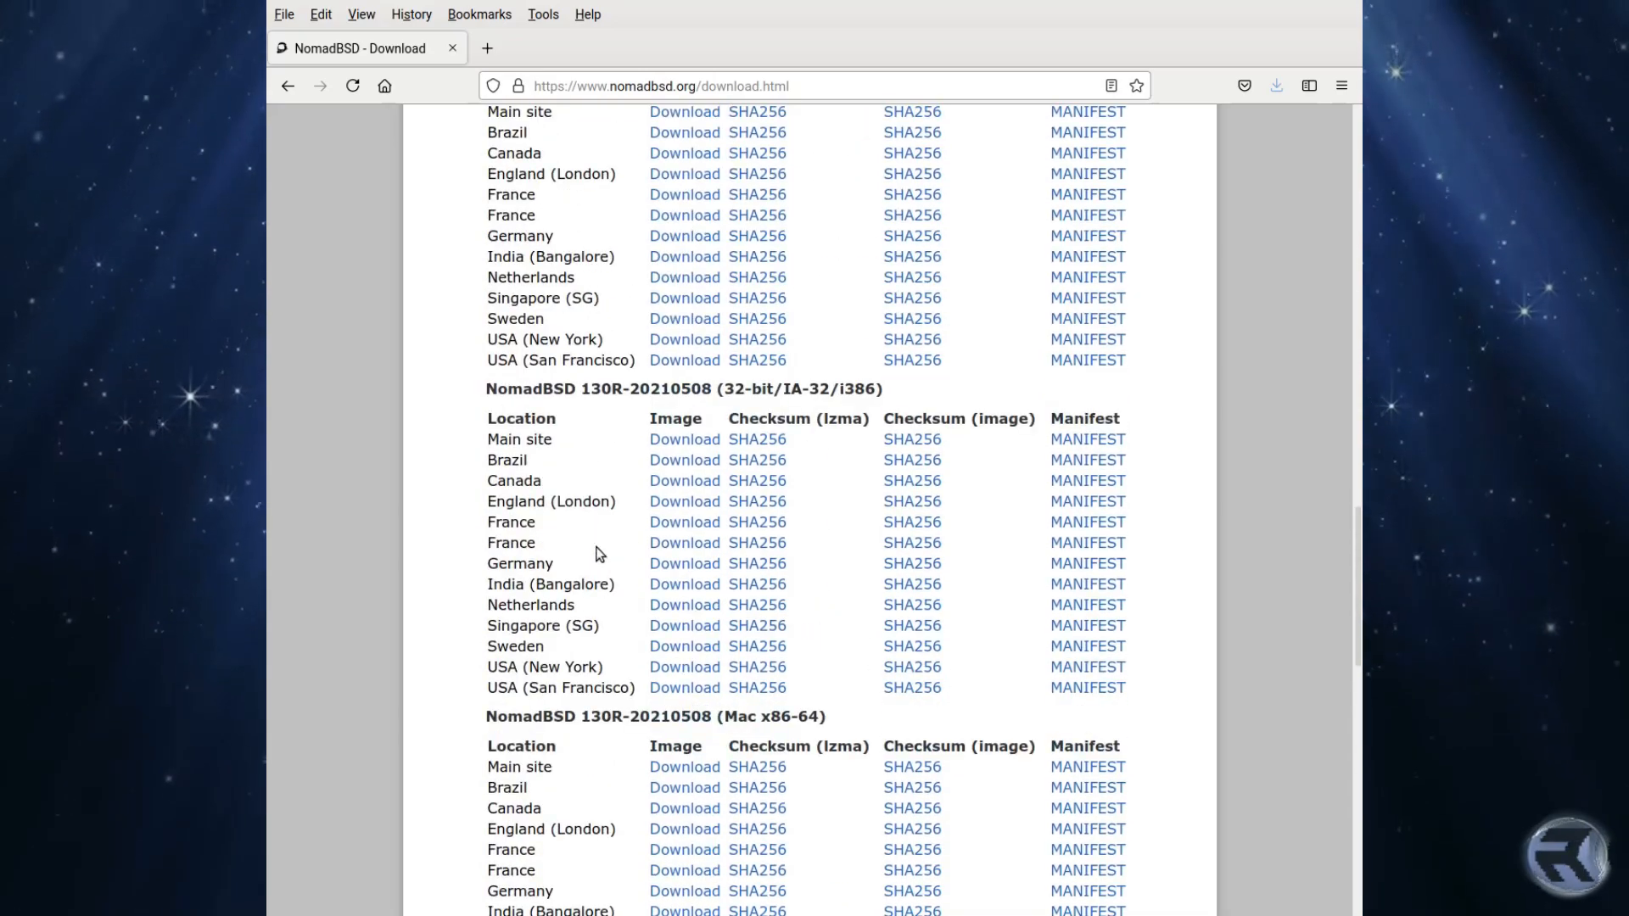
scroll(600, 553, up, 3)
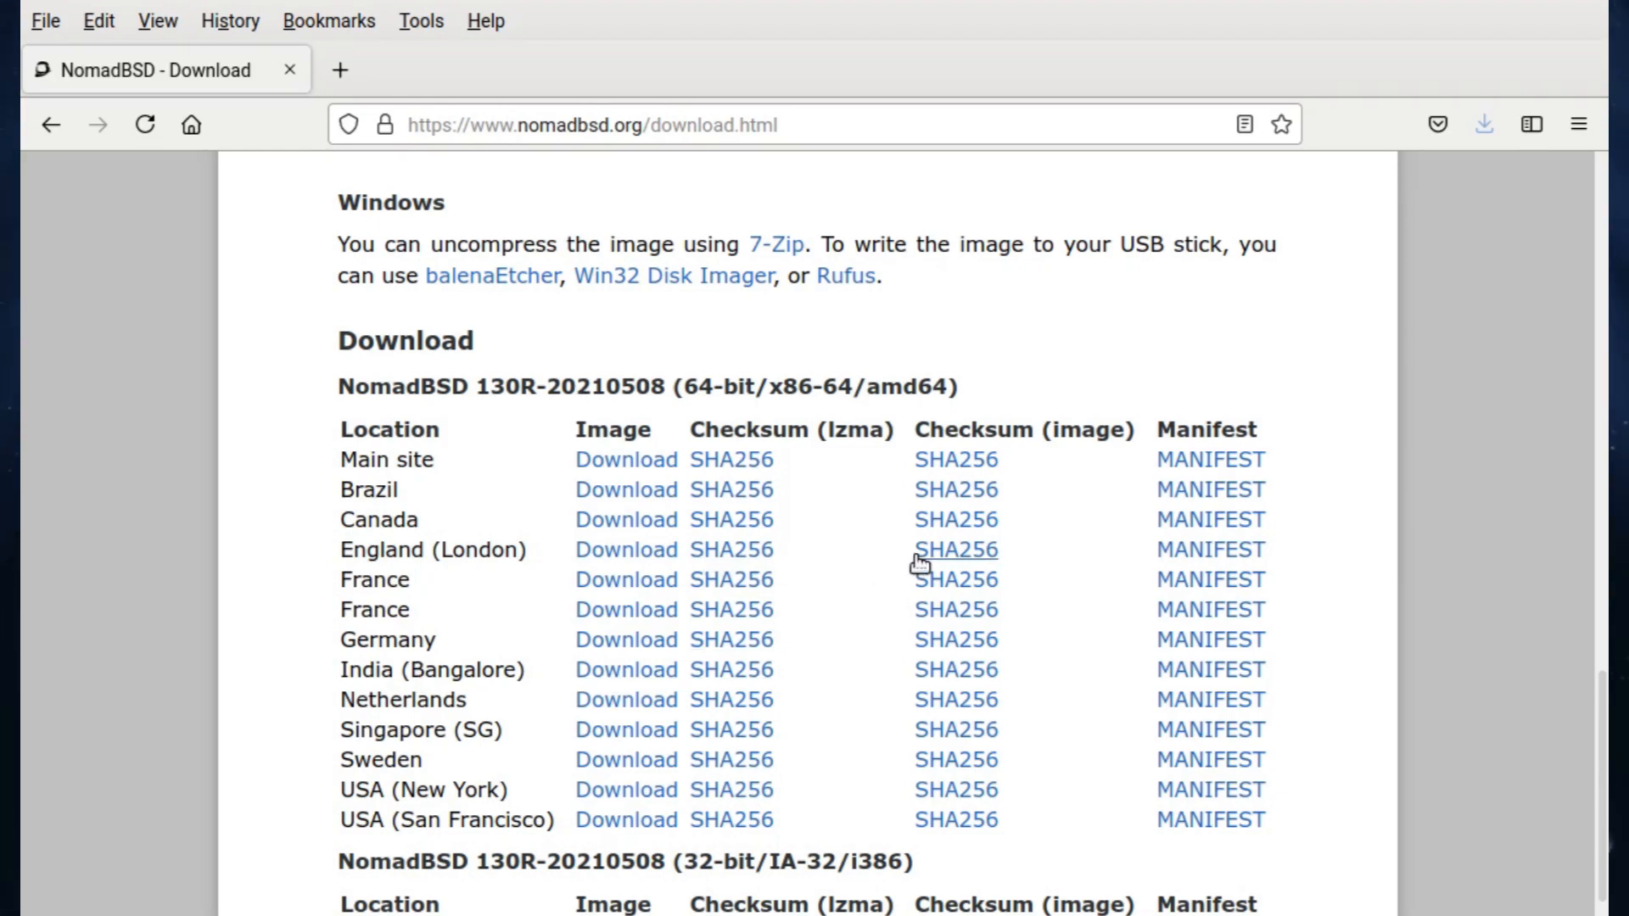
Step: Save nomadbsd-130R-20210508.amd64.img.lzma to disk from the England (London) mirror
click(614, 553)
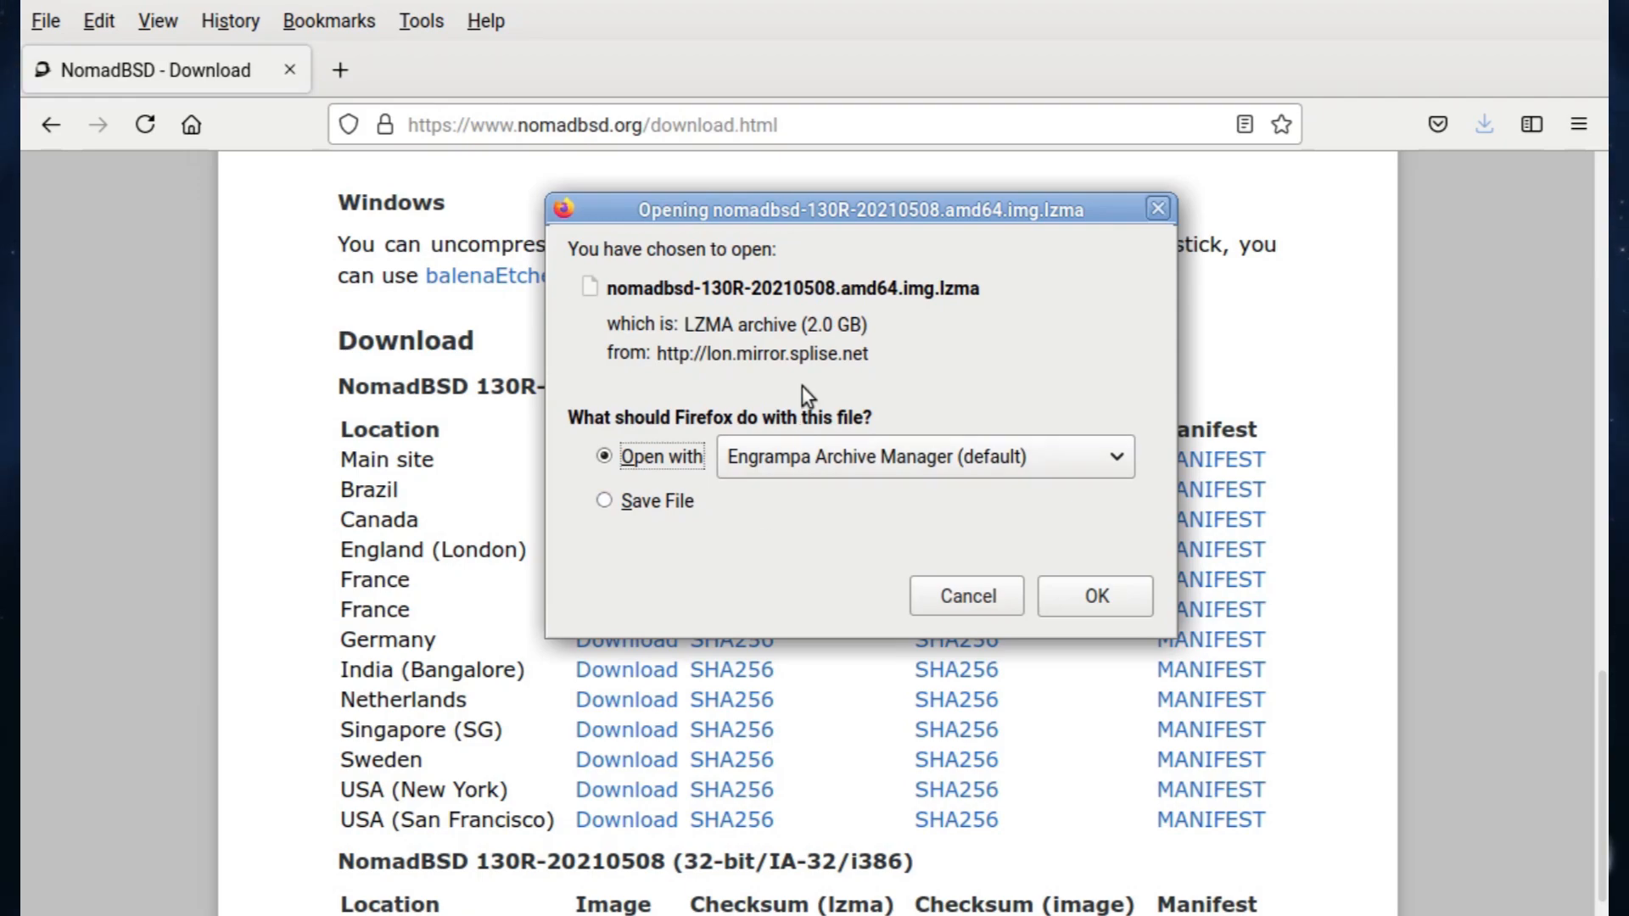
click(628, 501)
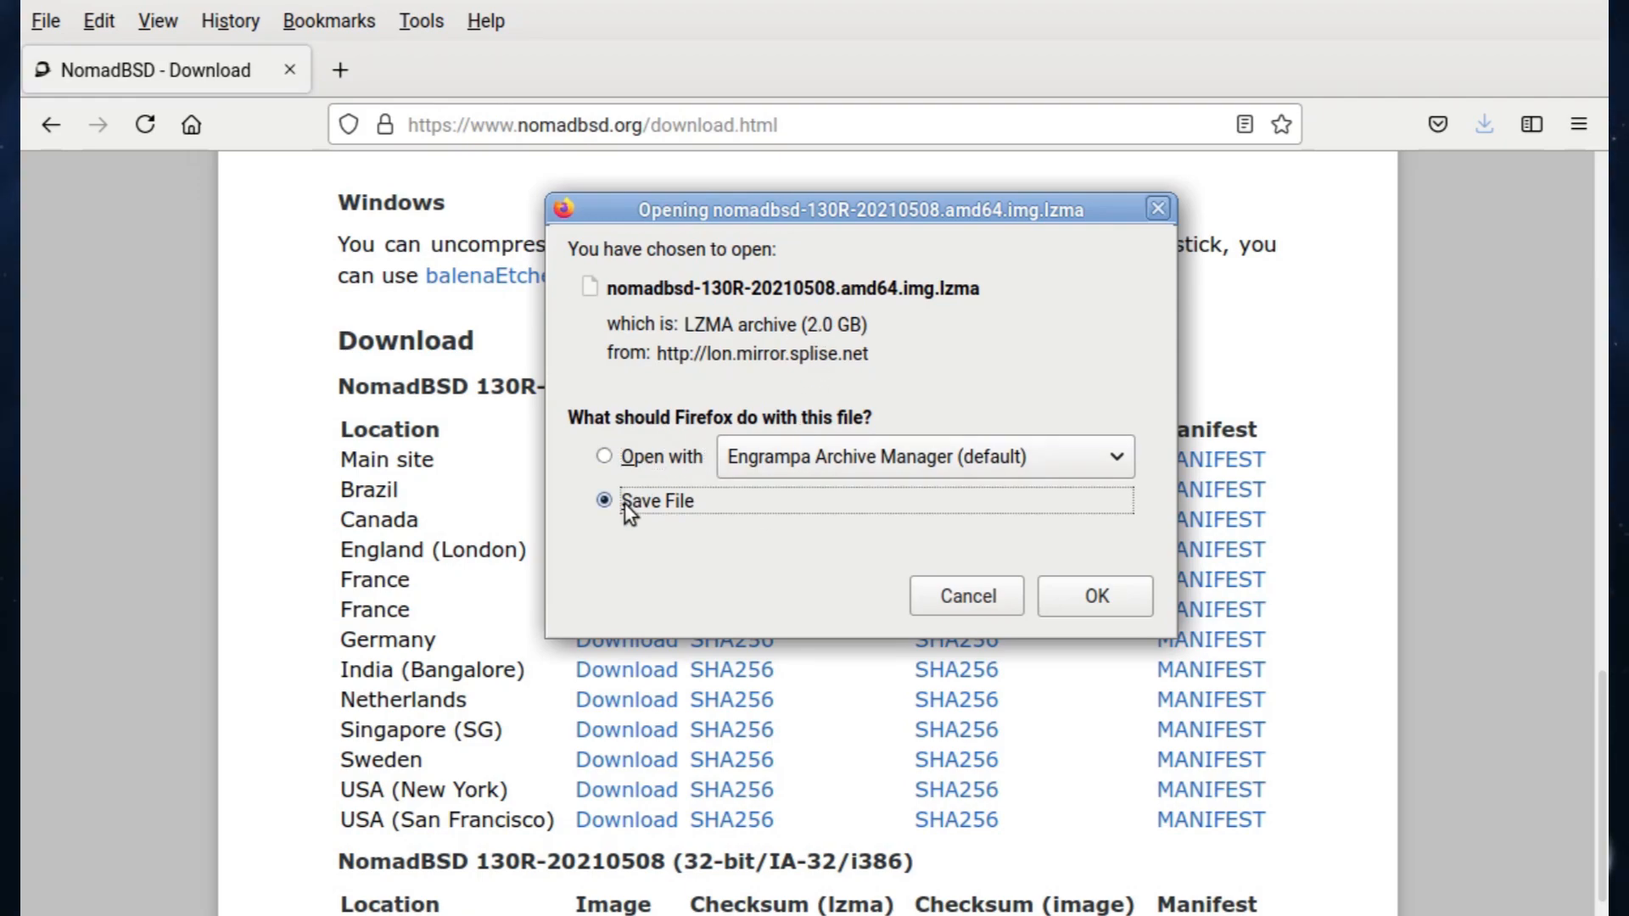
click(1096, 599)
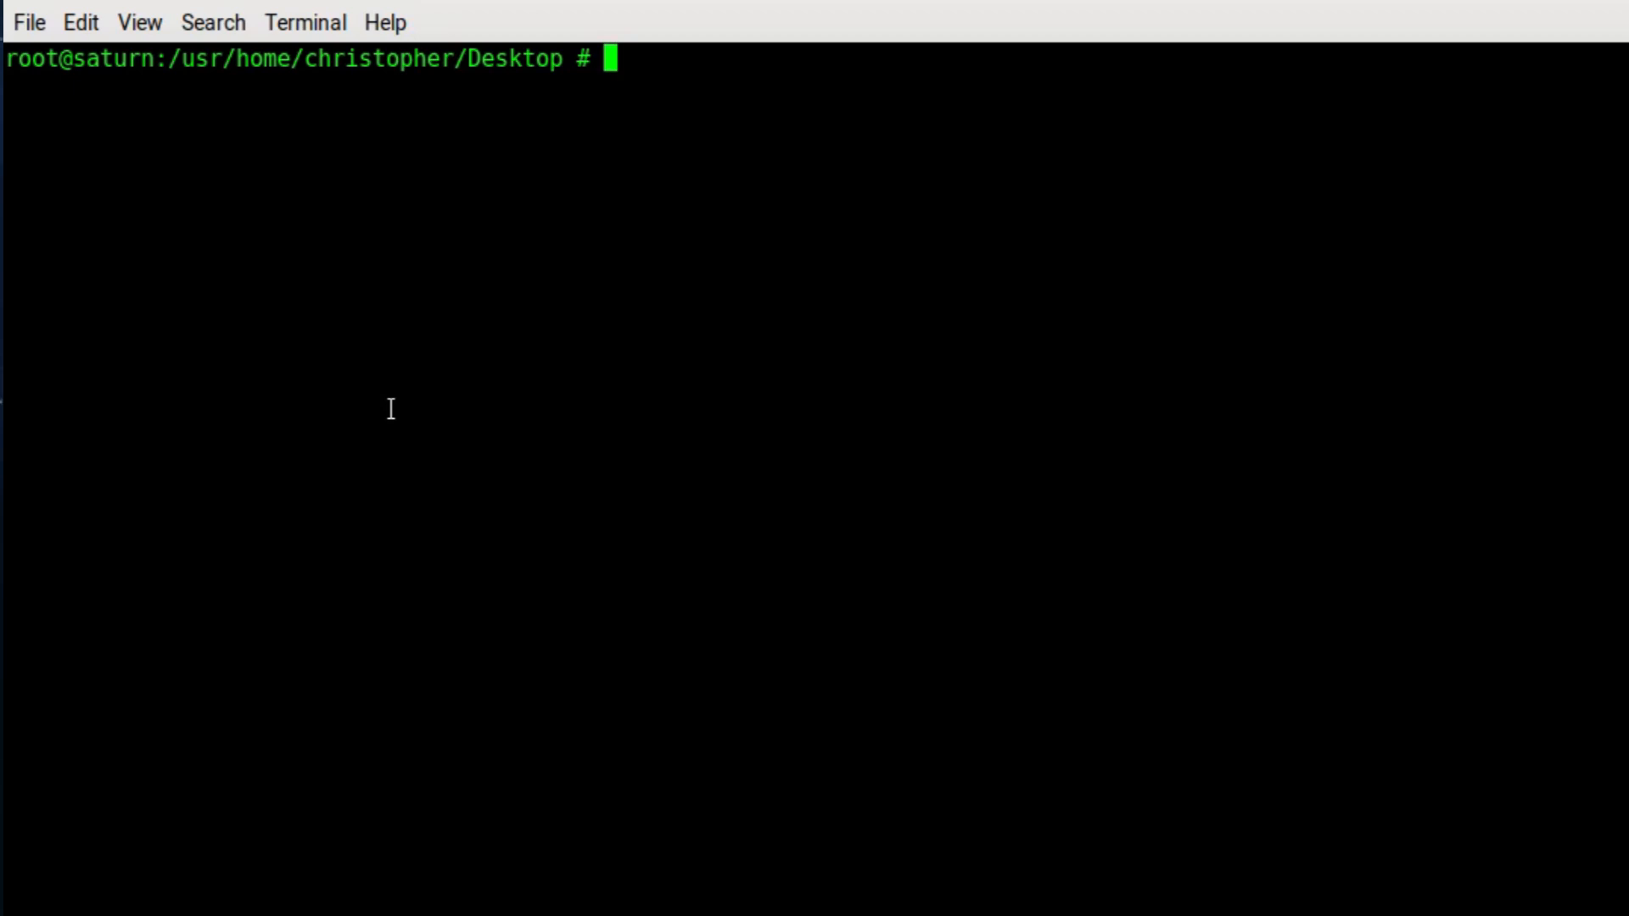
Step: Decompress the image with lzma -d, then dd it to /dev/da0 with bs=4m conv=sync
text(lzma -d)
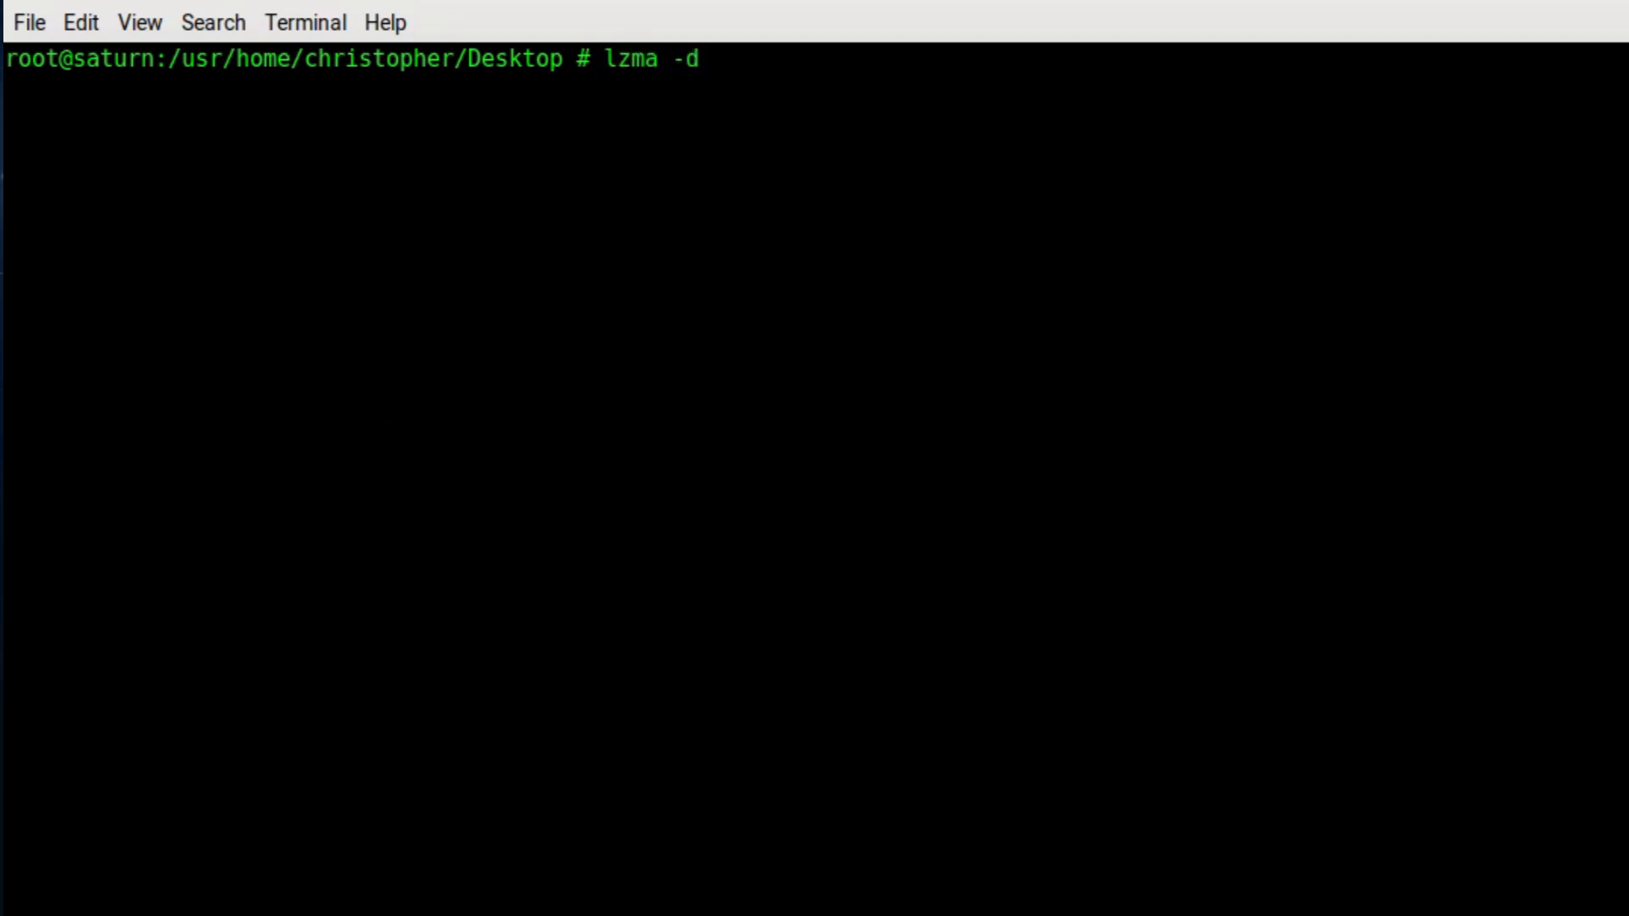
text( nomadbsd-130R-20210508.amd64.img.lzma)
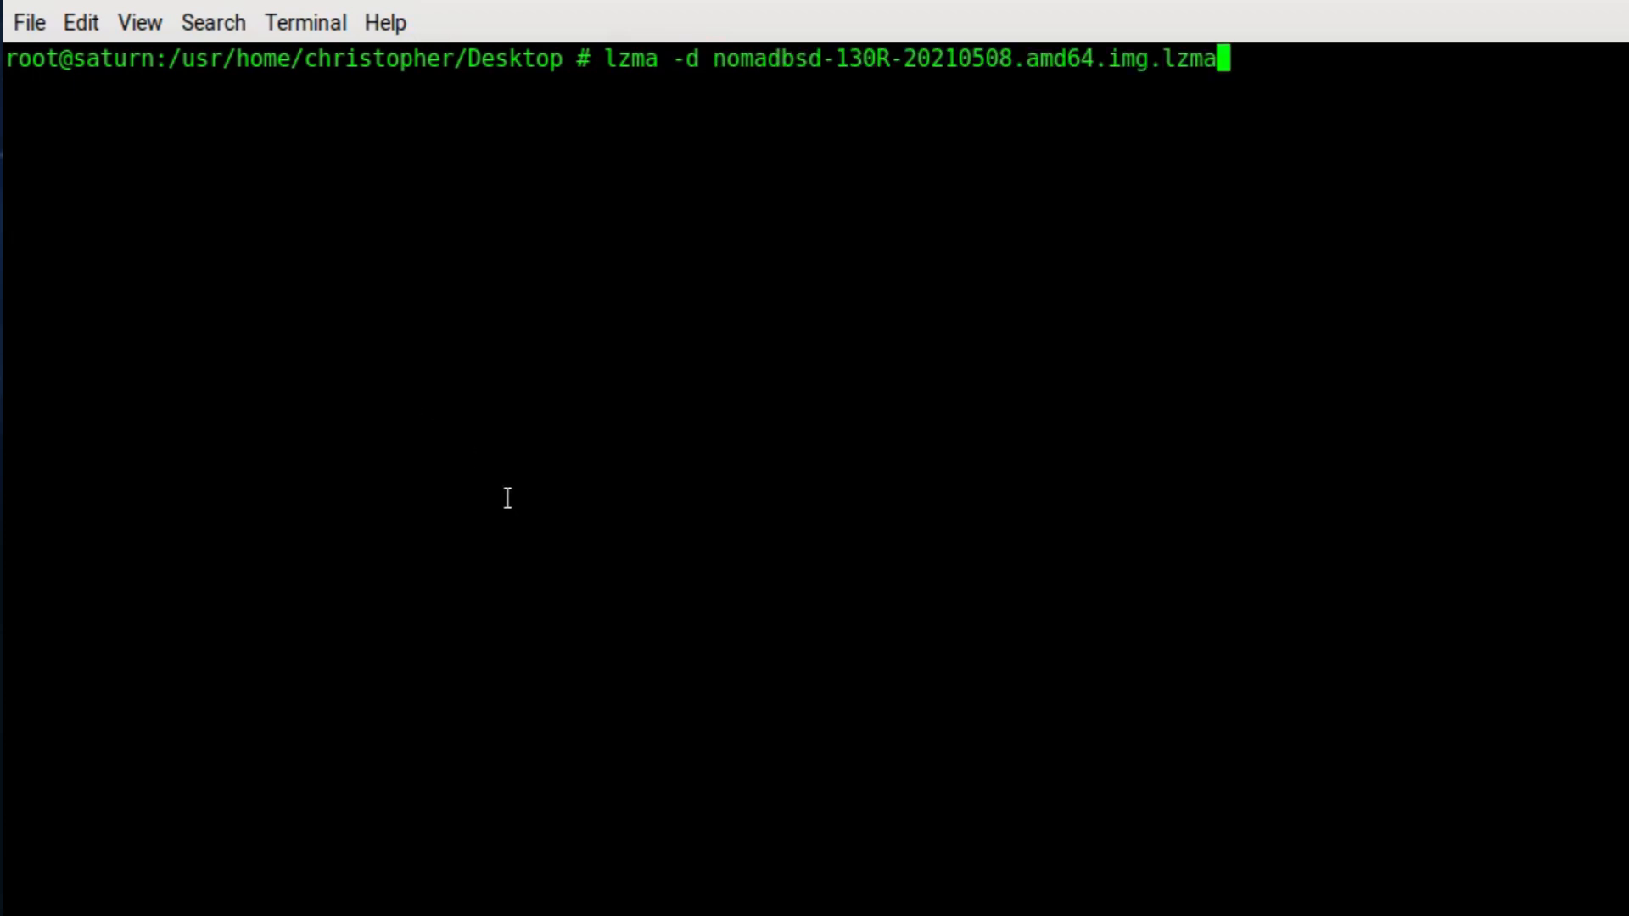
key(Return)
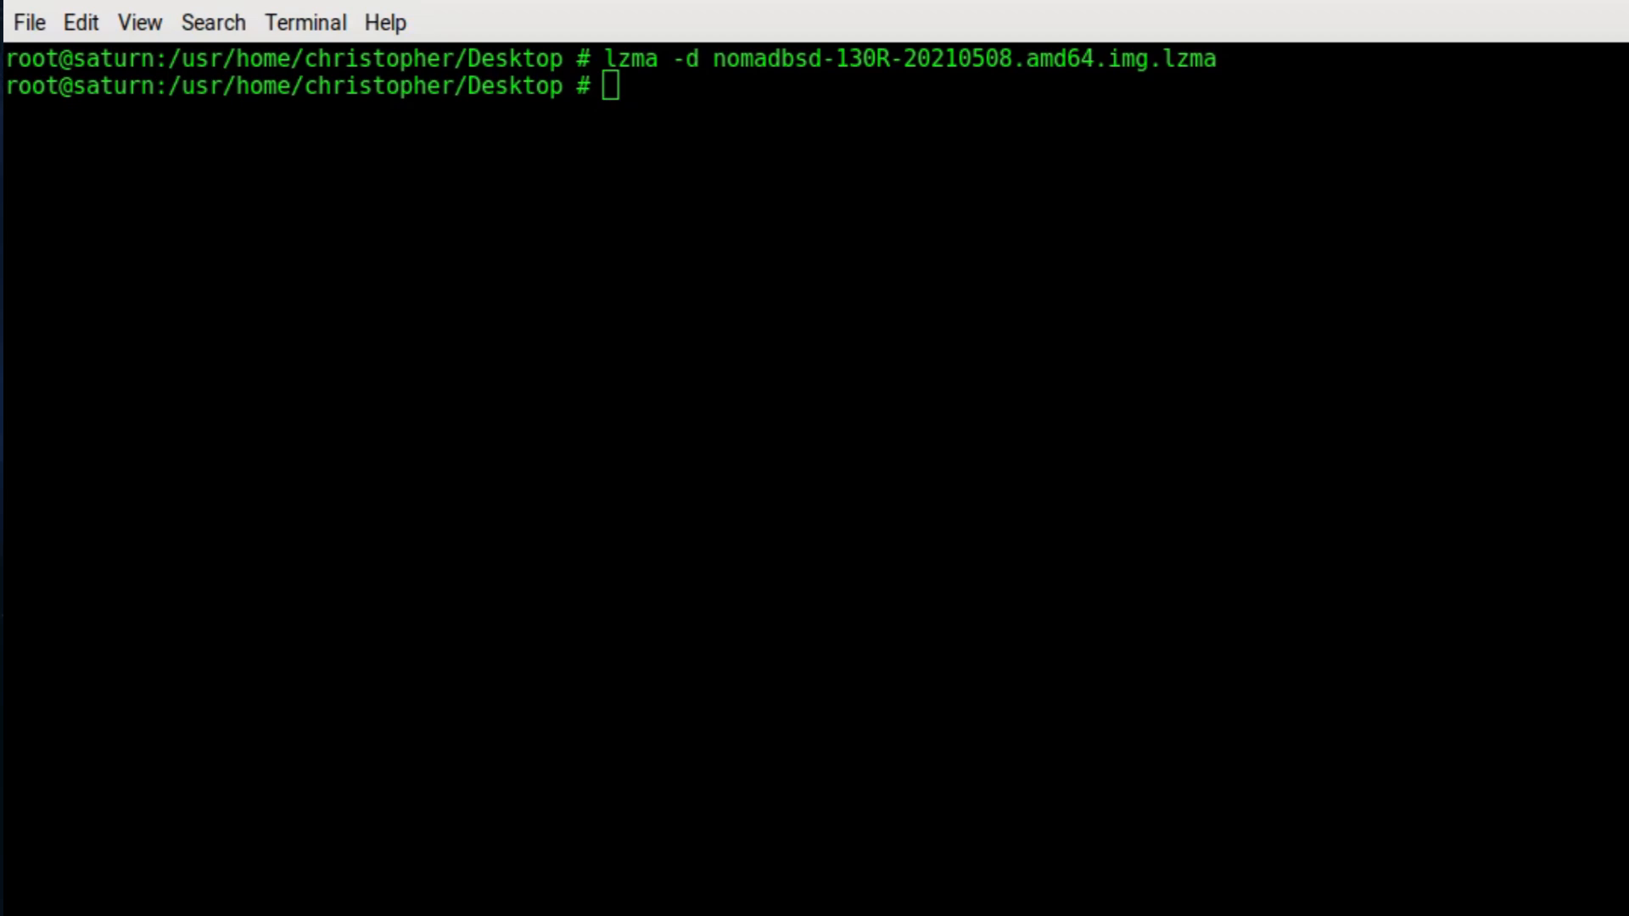
click(167, 222)
text(dd if=)
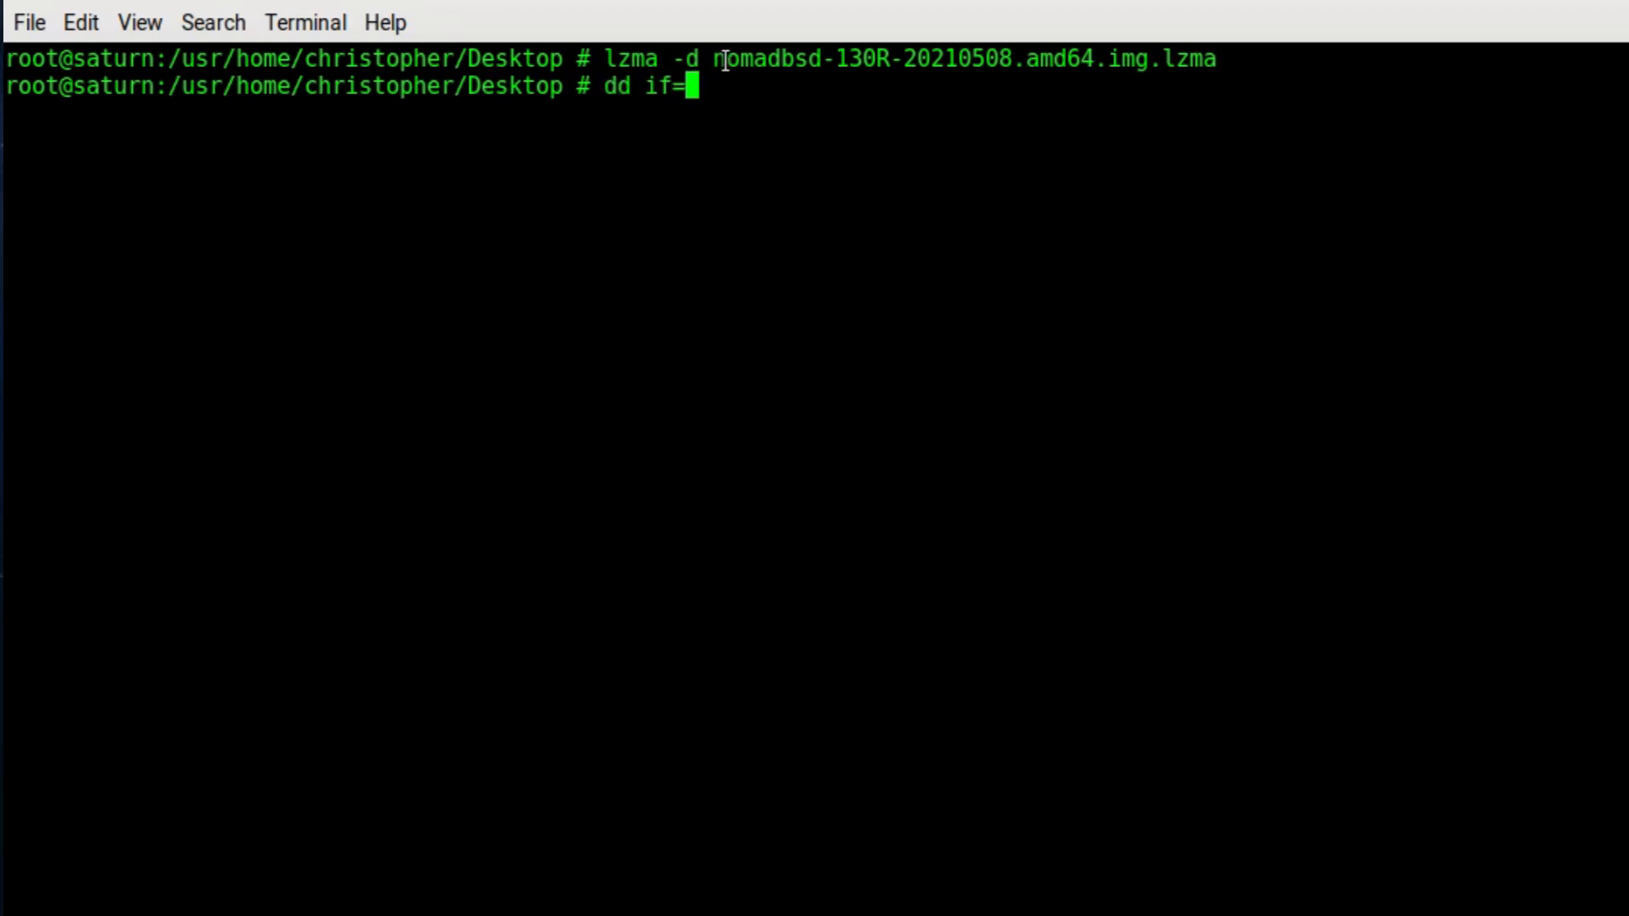
drag(725, 61, 1150, 61)
middle_click(855, 136)
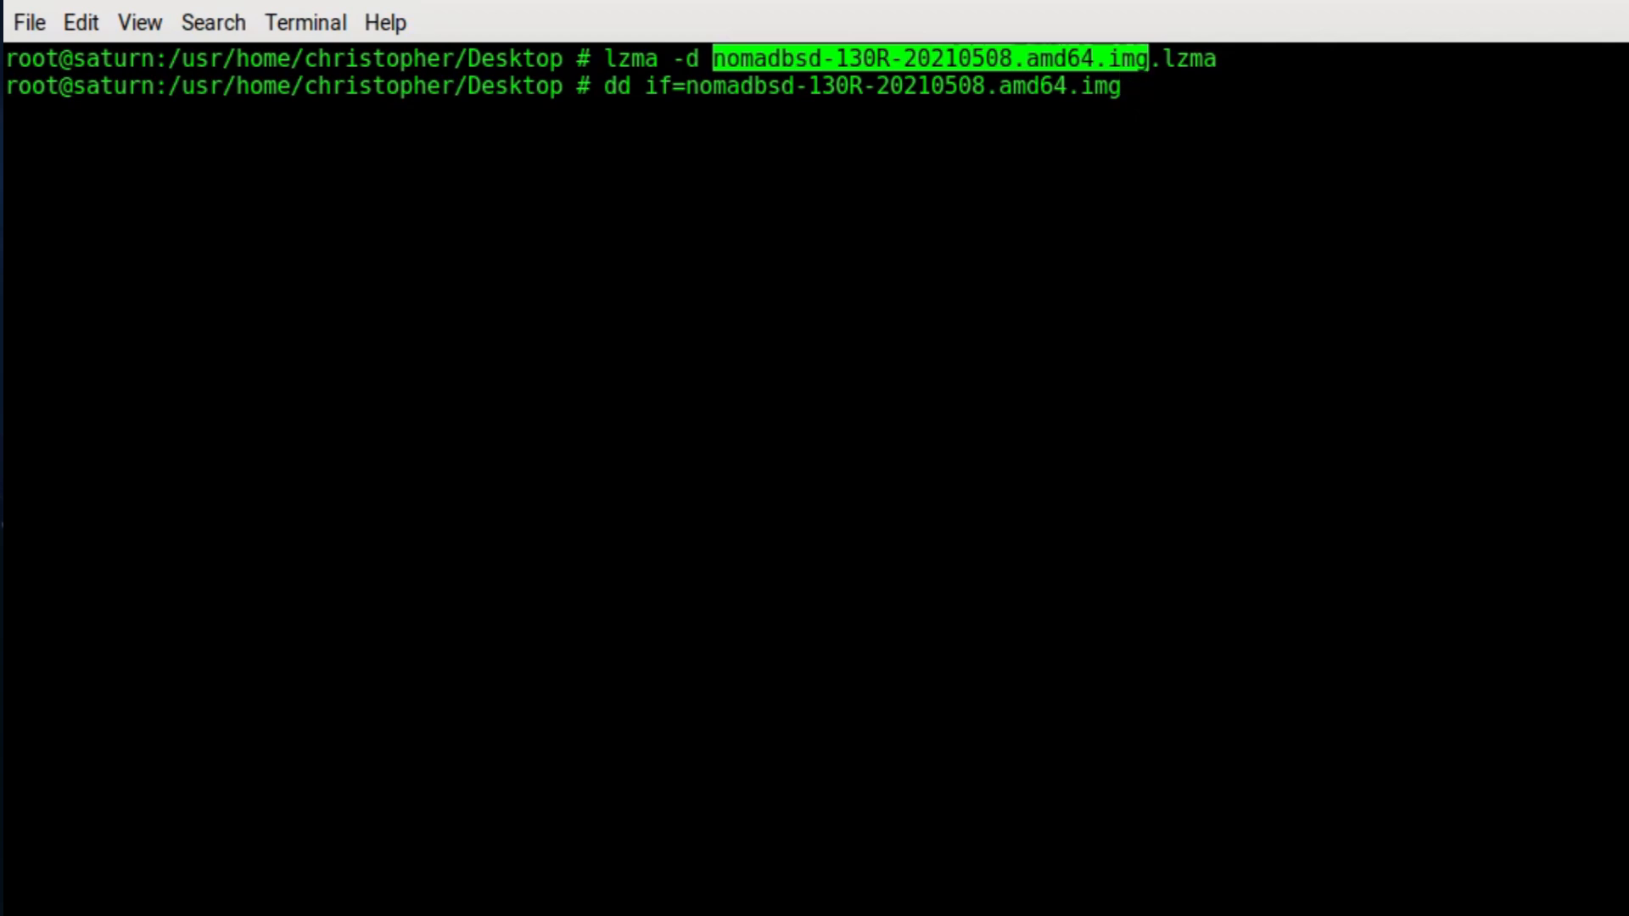
text(of=/dev/da)
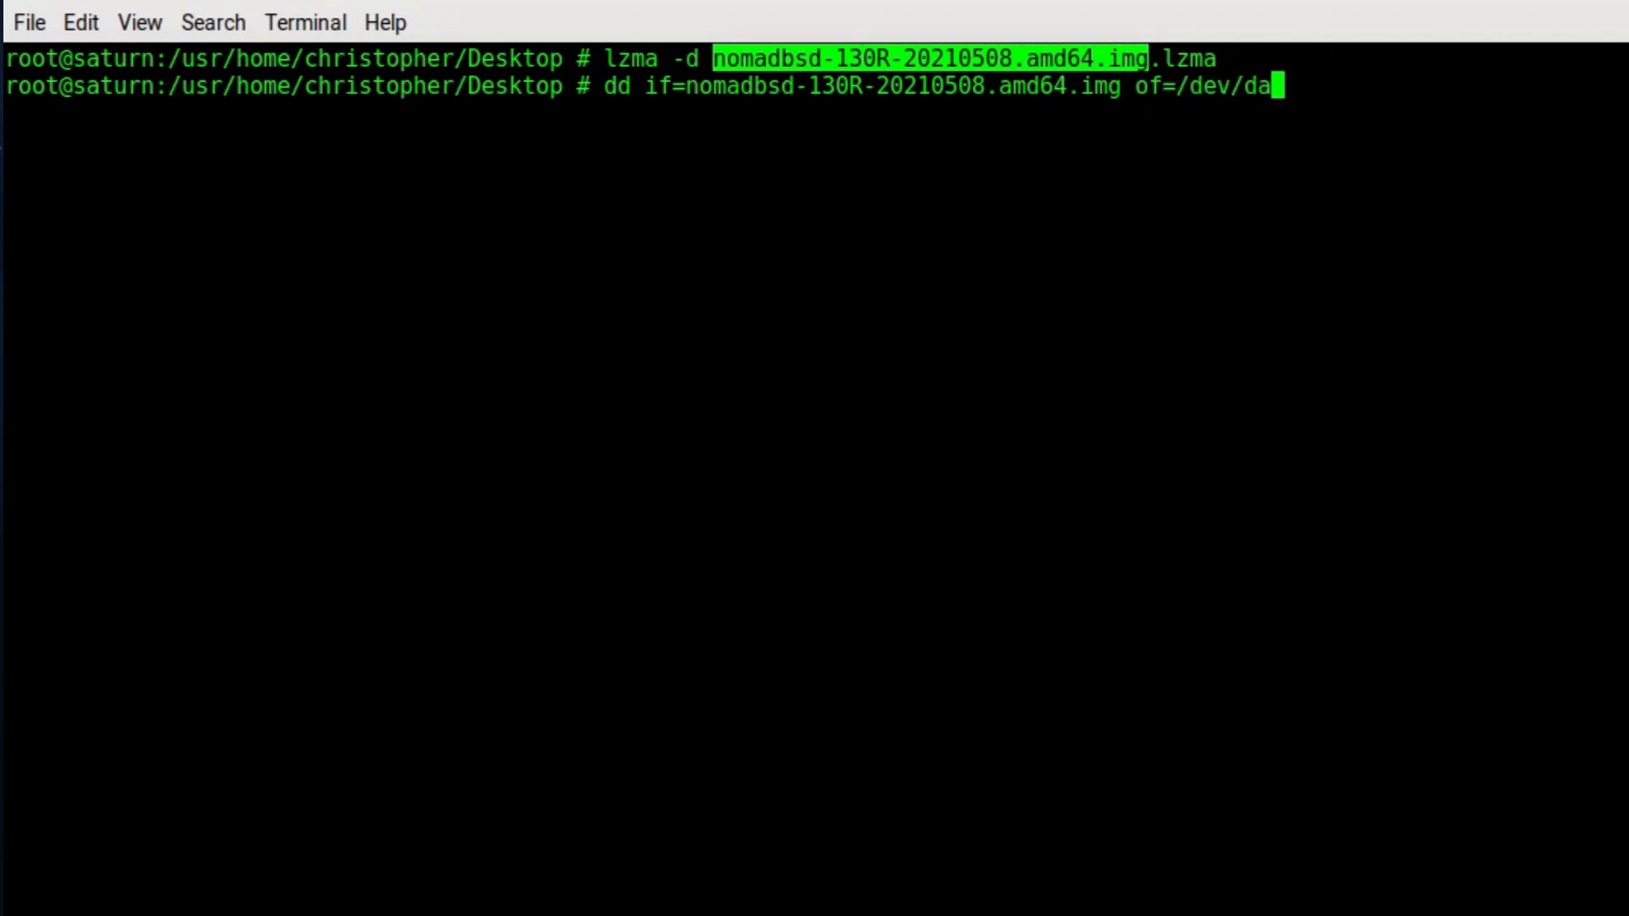
text(0 bs=)
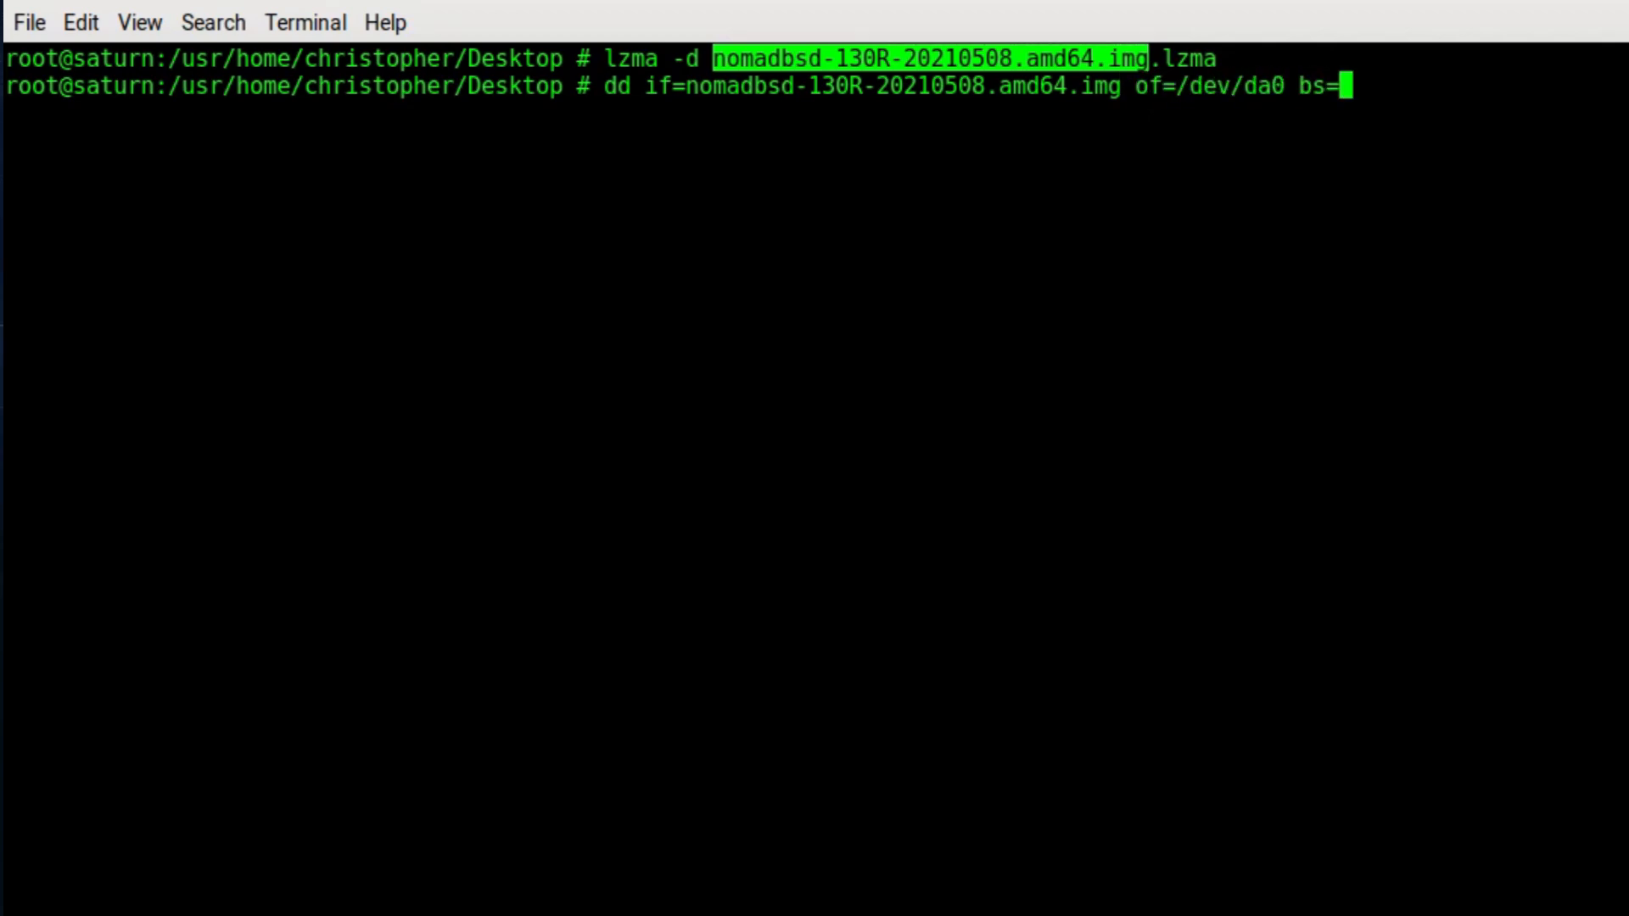
text(4m conv=sync)
key(Return)
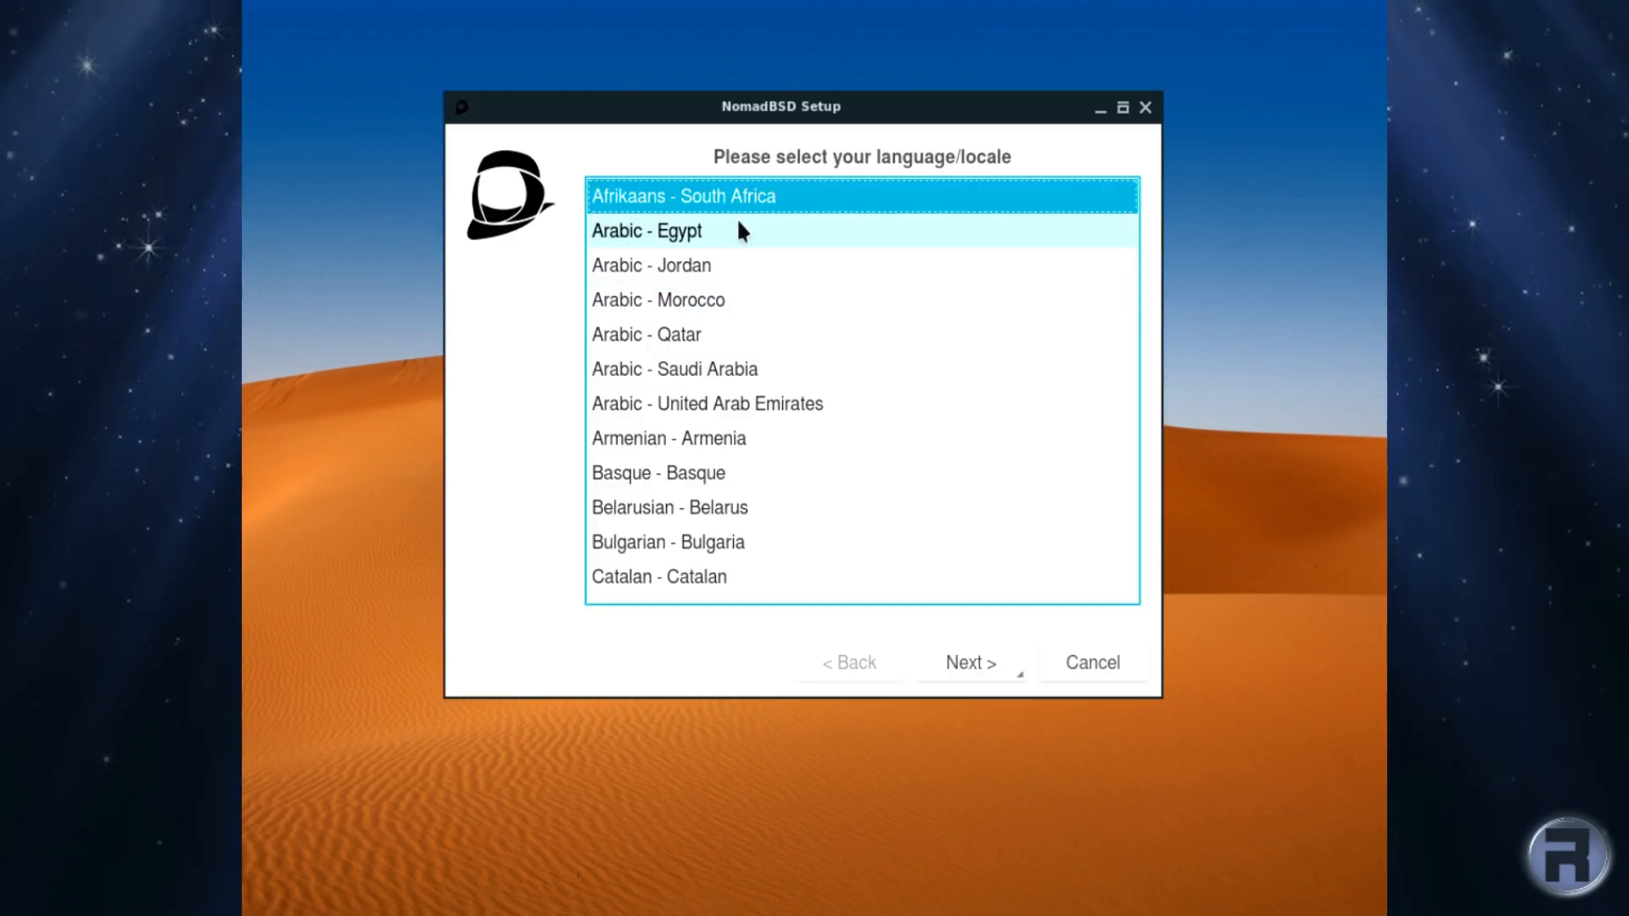
Step: Select English - United Kingdom as the locale and continue to the welcome page
scroll(771, 347, down, 2)
scroll(772, 348, down, 3)
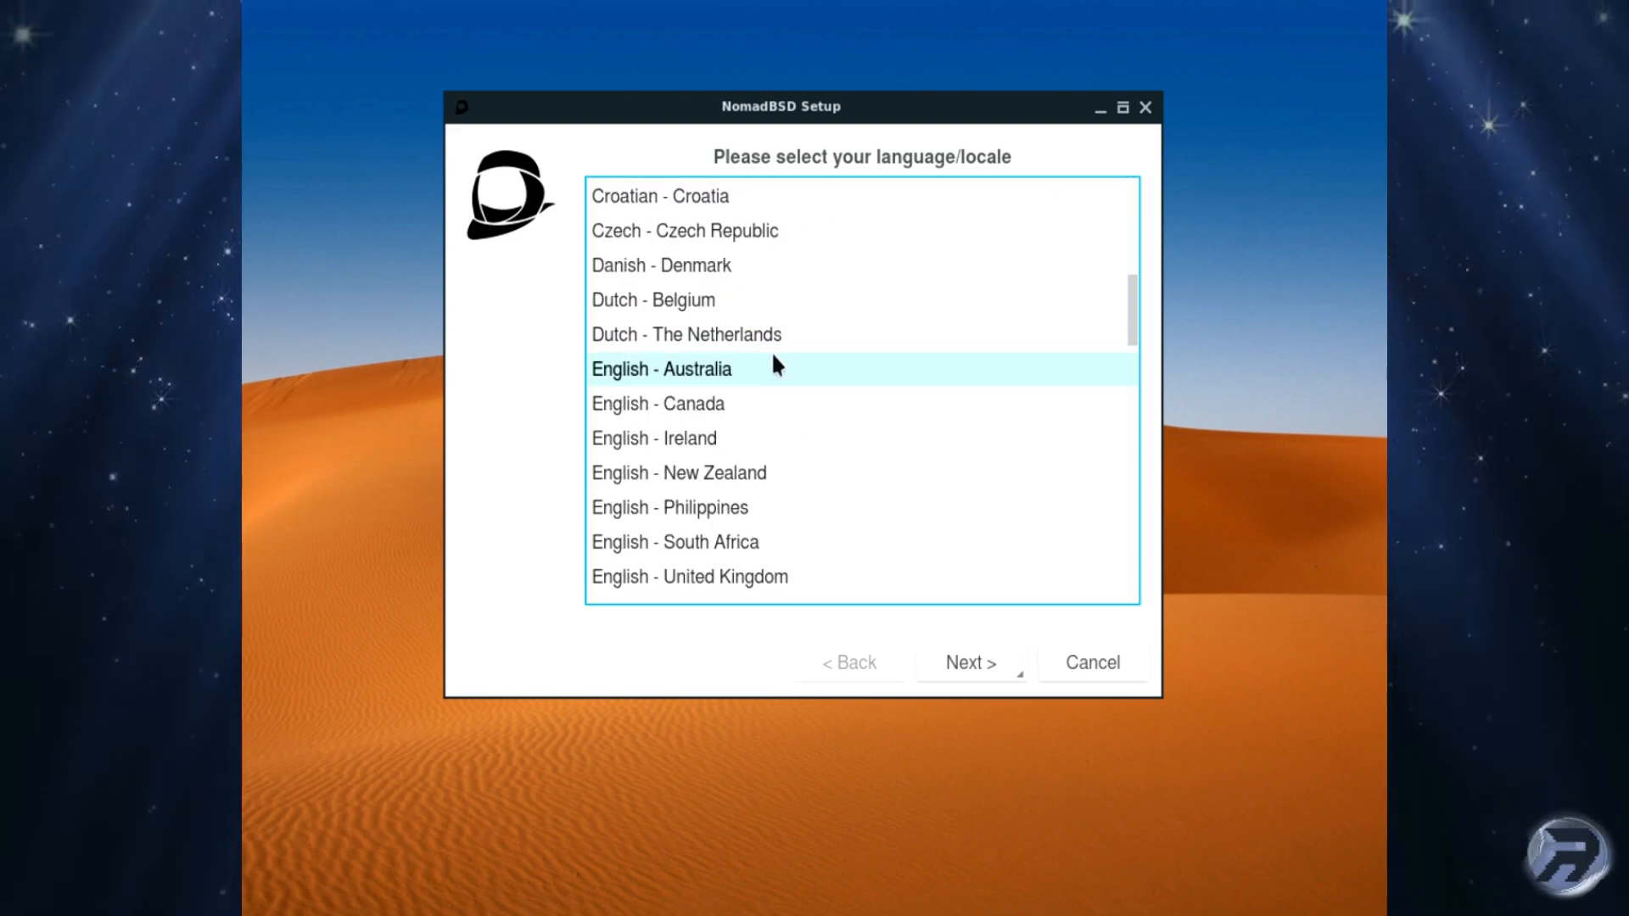
scroll(771, 370, down, 2)
click(771, 414)
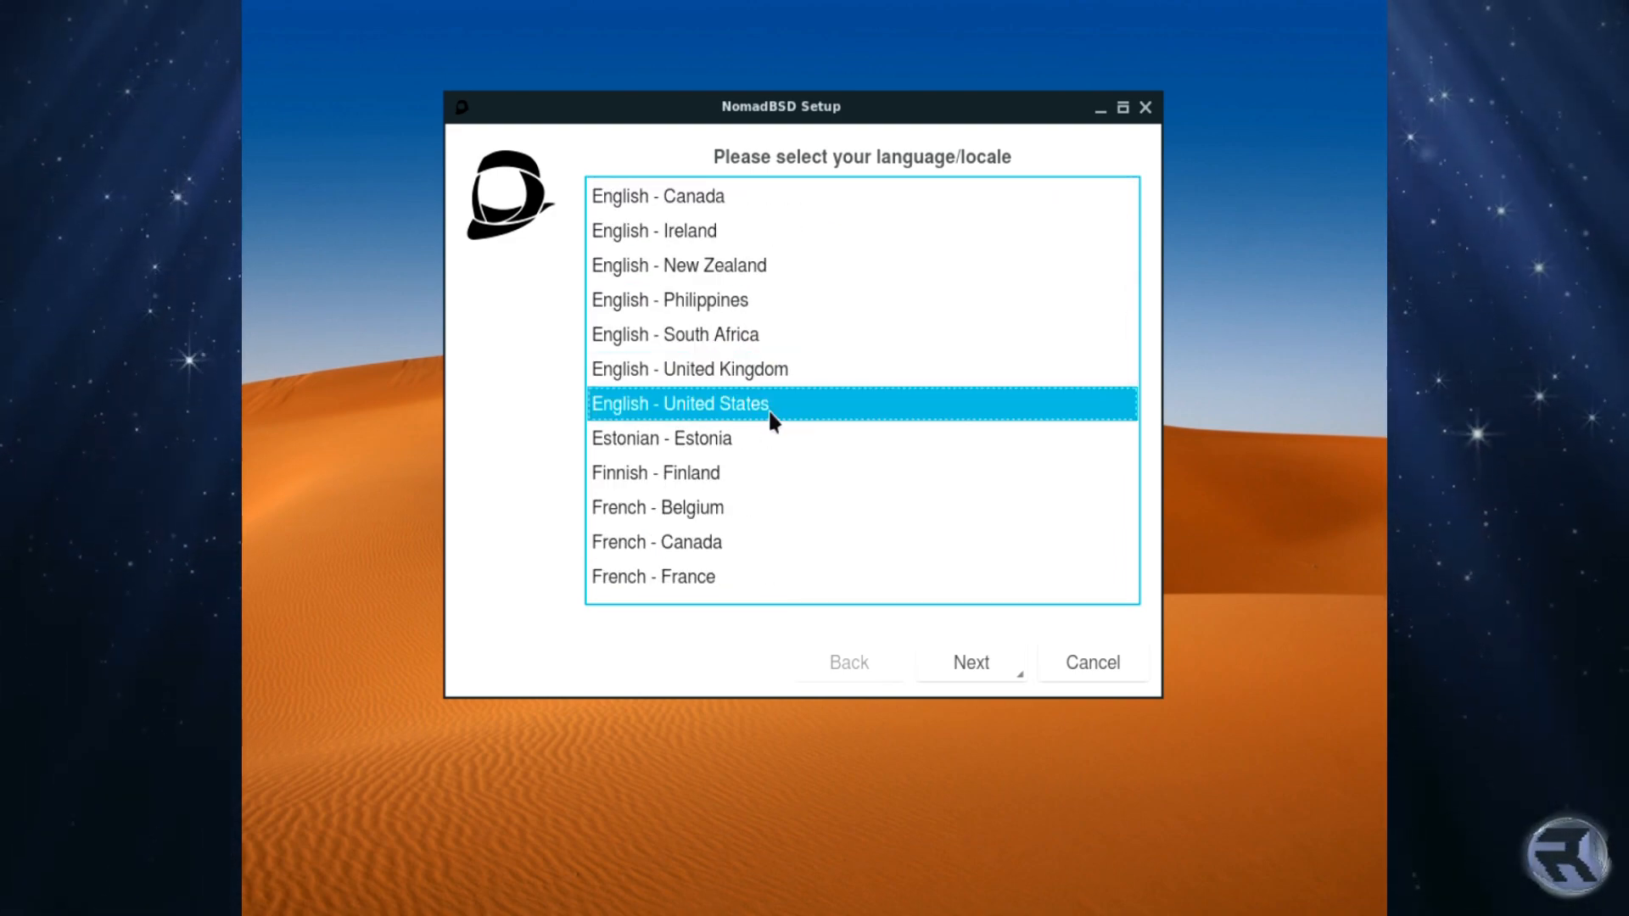
scroll(752, 347, down, 1)
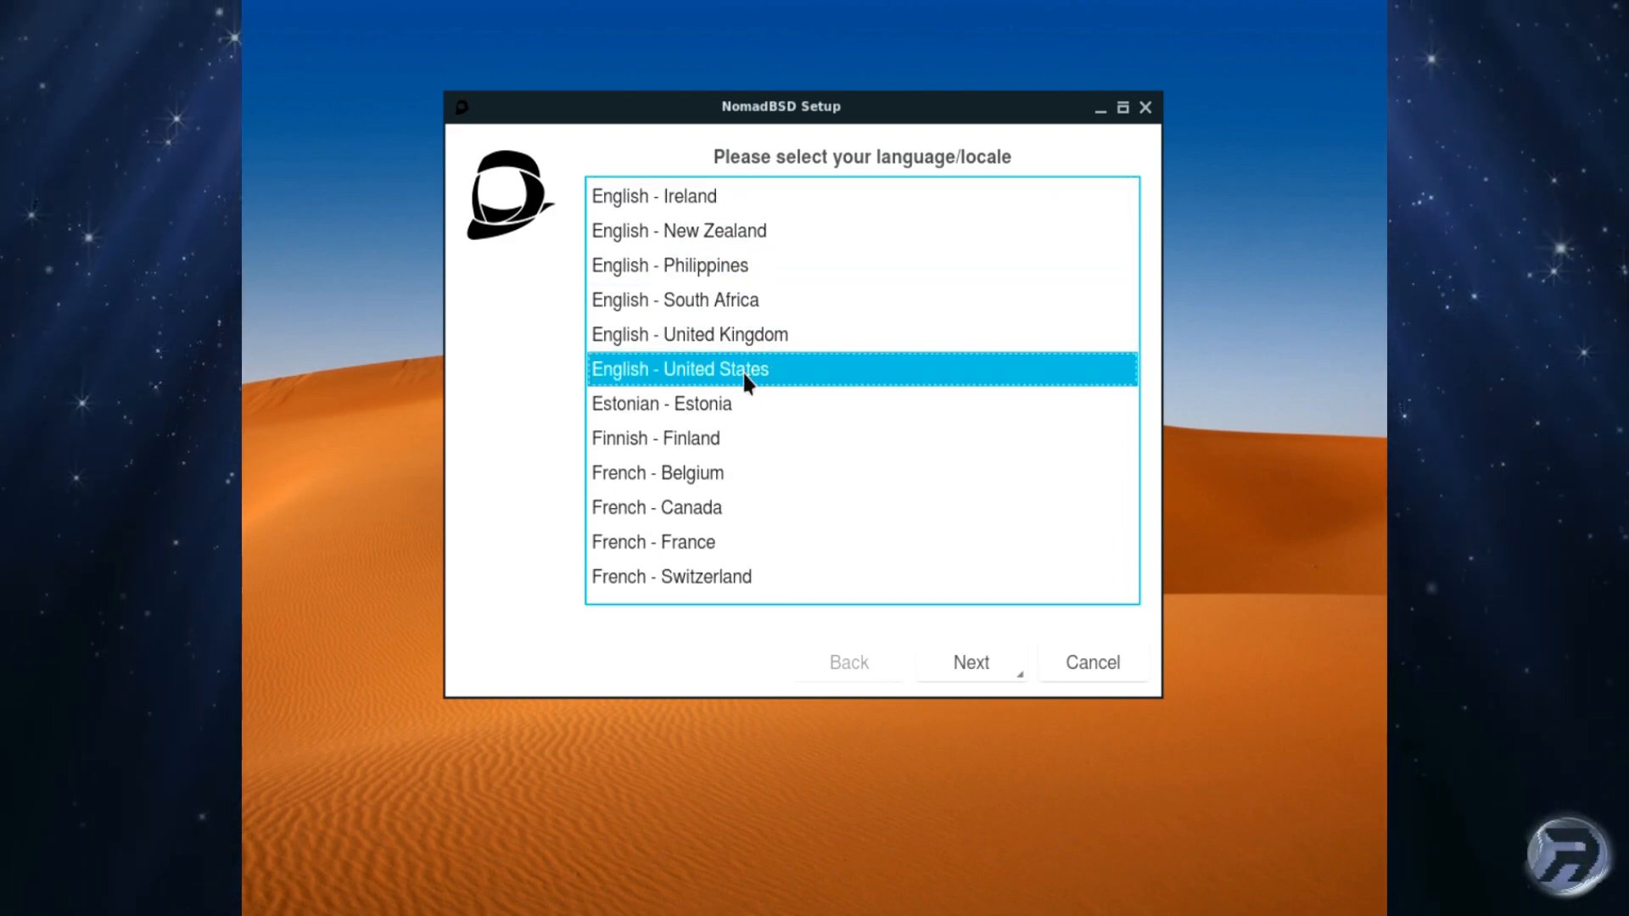
click(750, 339)
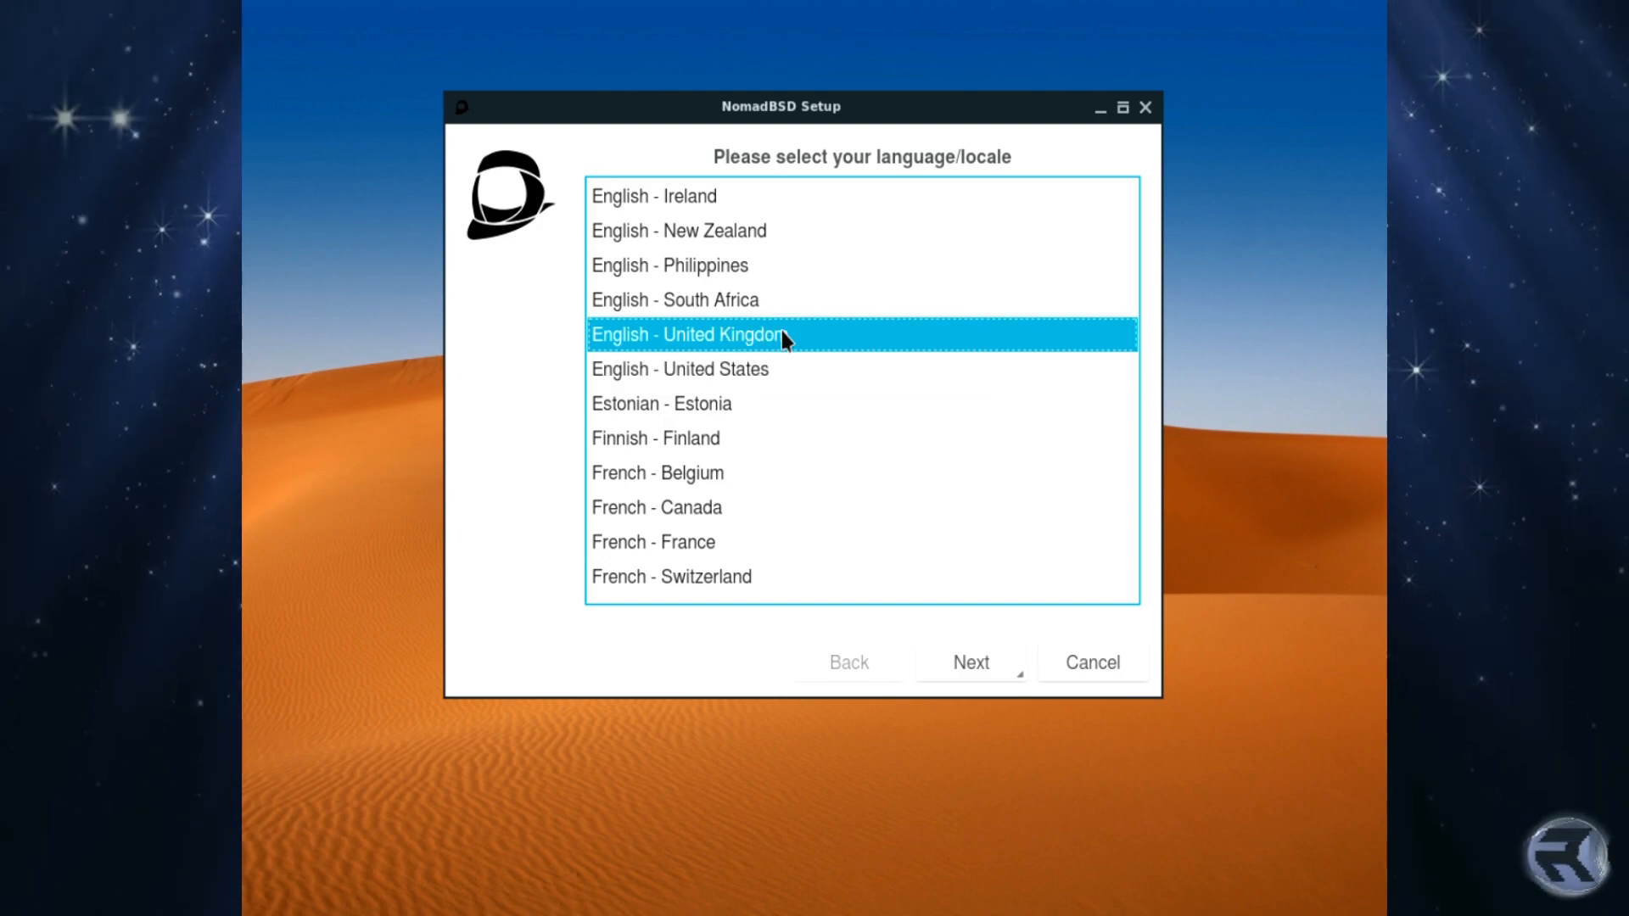
click(975, 662)
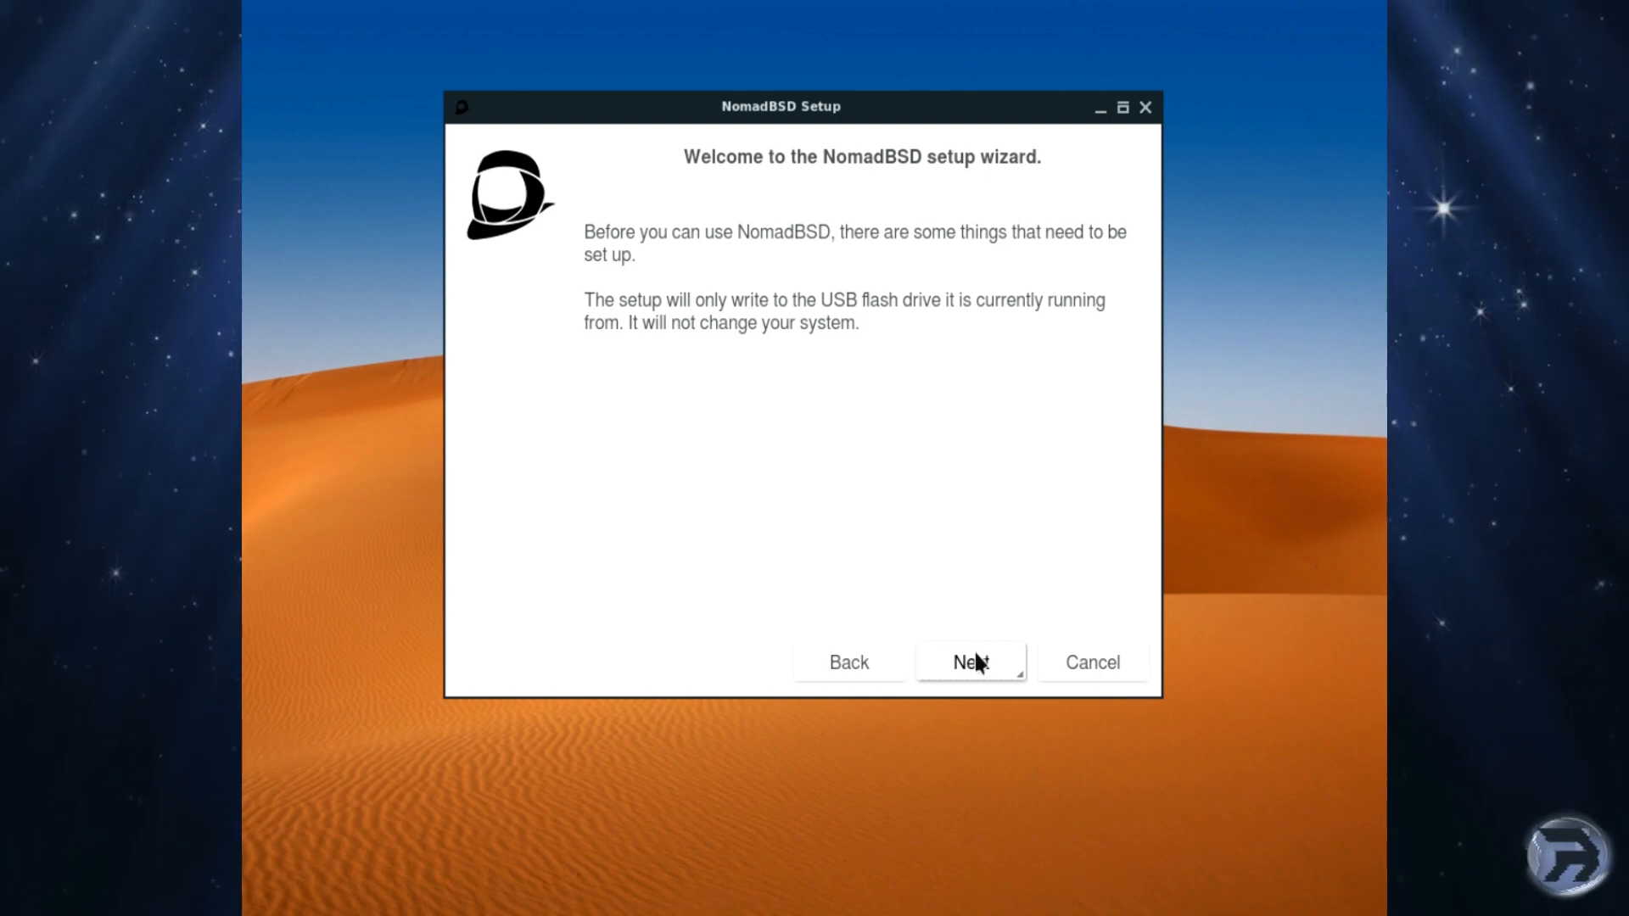
Step: Keep English (UK) as the default keyboard layout and add no extra layouts
click(974, 650)
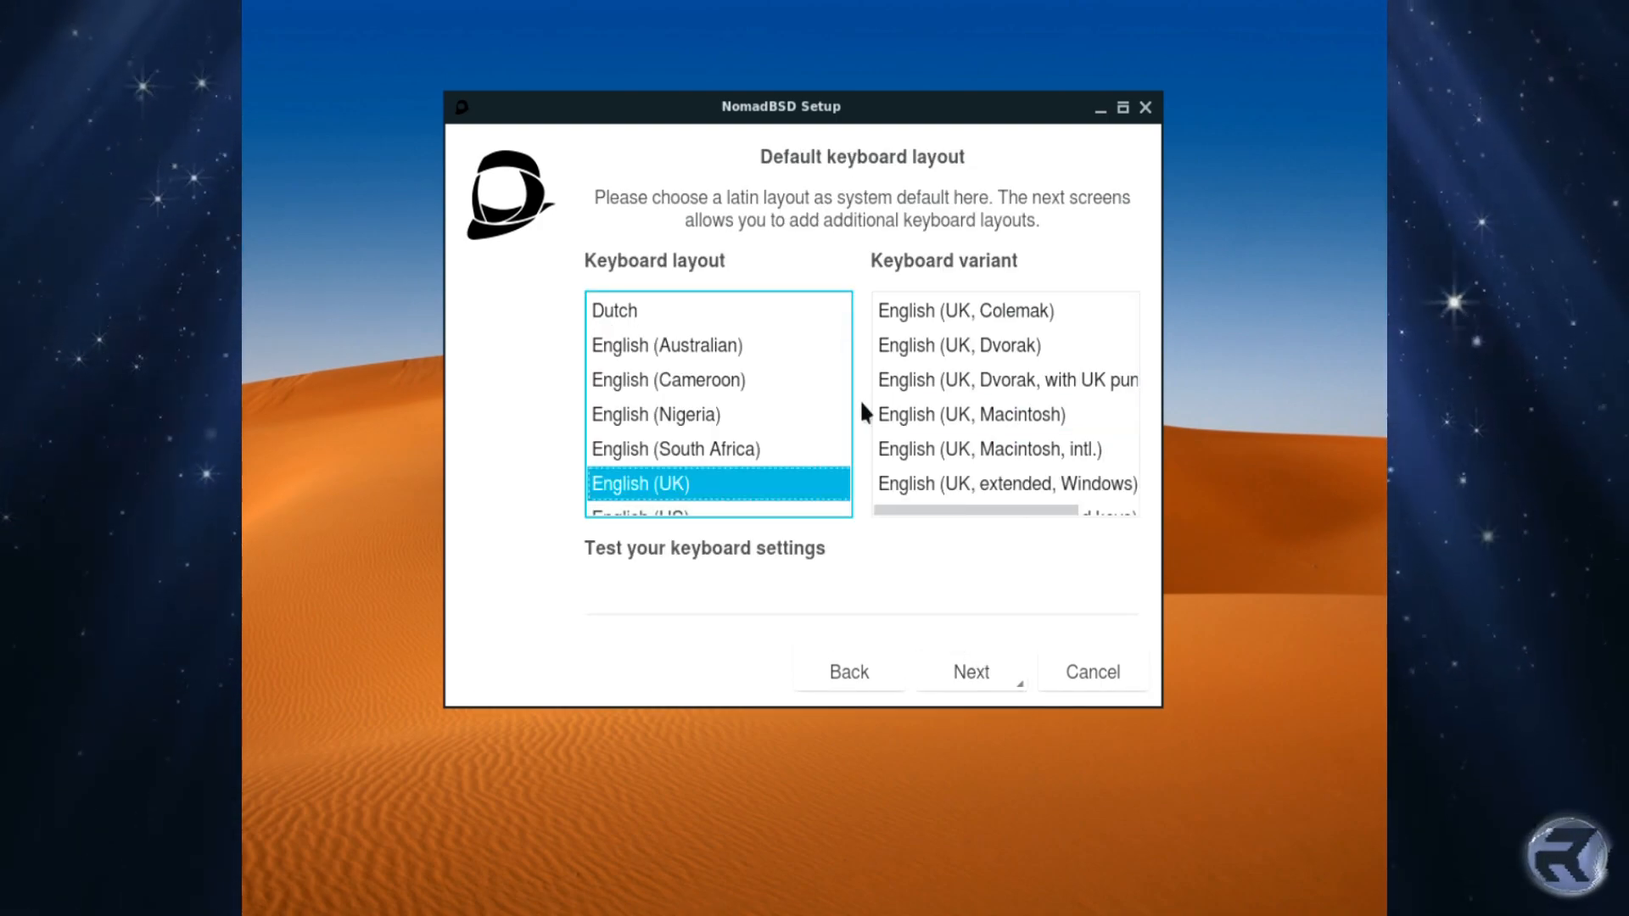
mouse_move(843, 340)
mouse_down()
mouse_move(842, 424)
mouse_move(846, 346)
mouse_up()
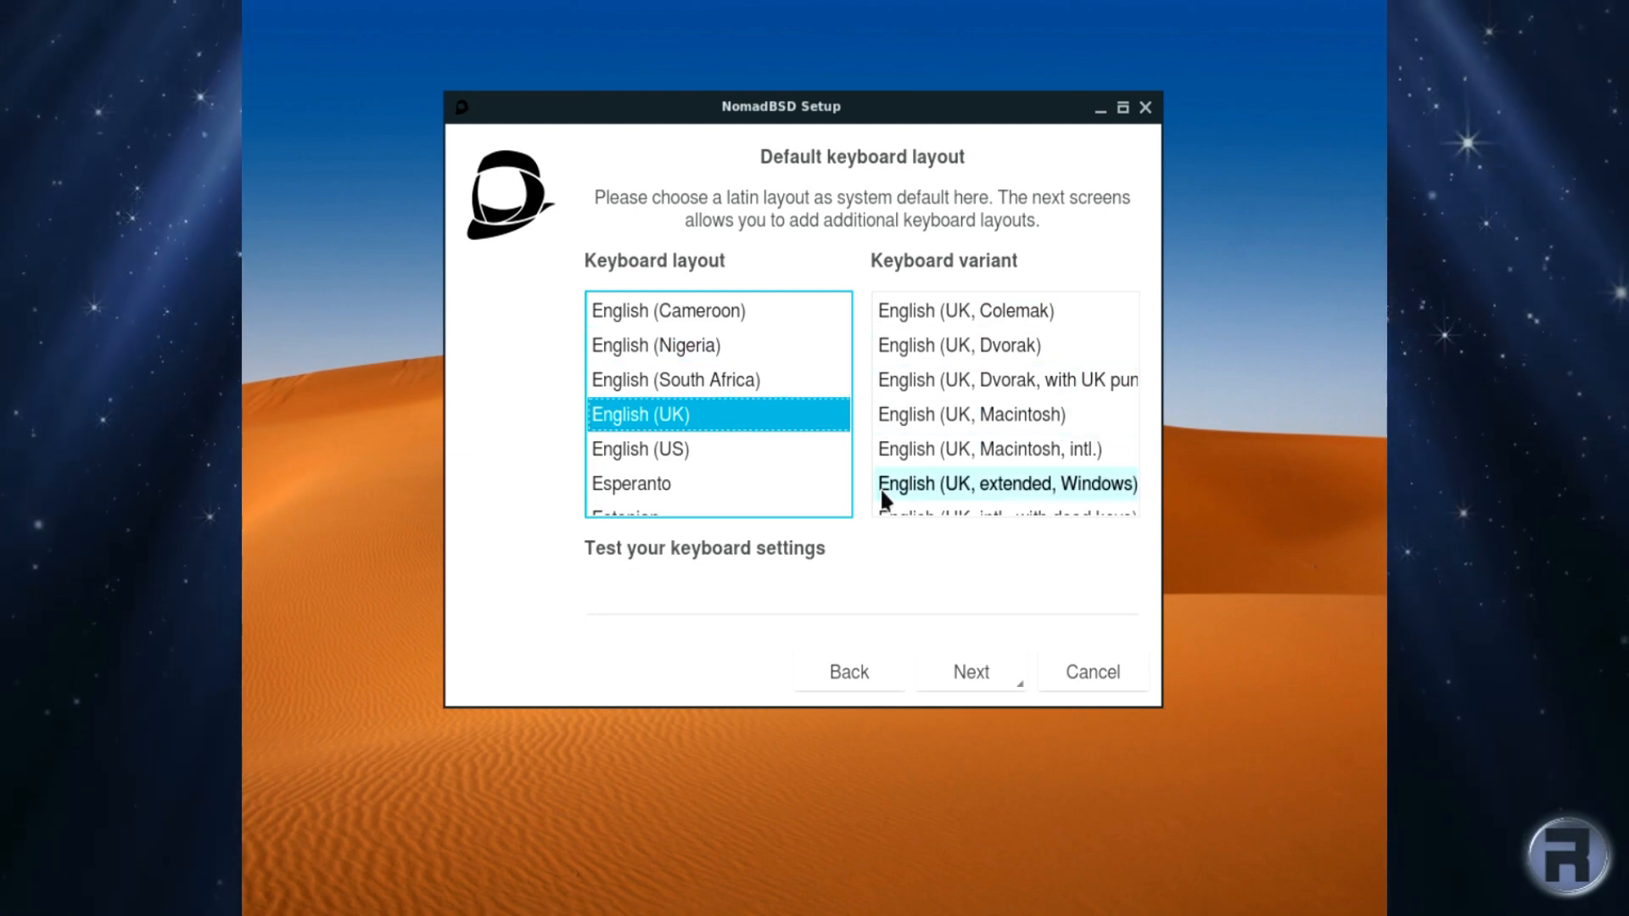
click(989, 671)
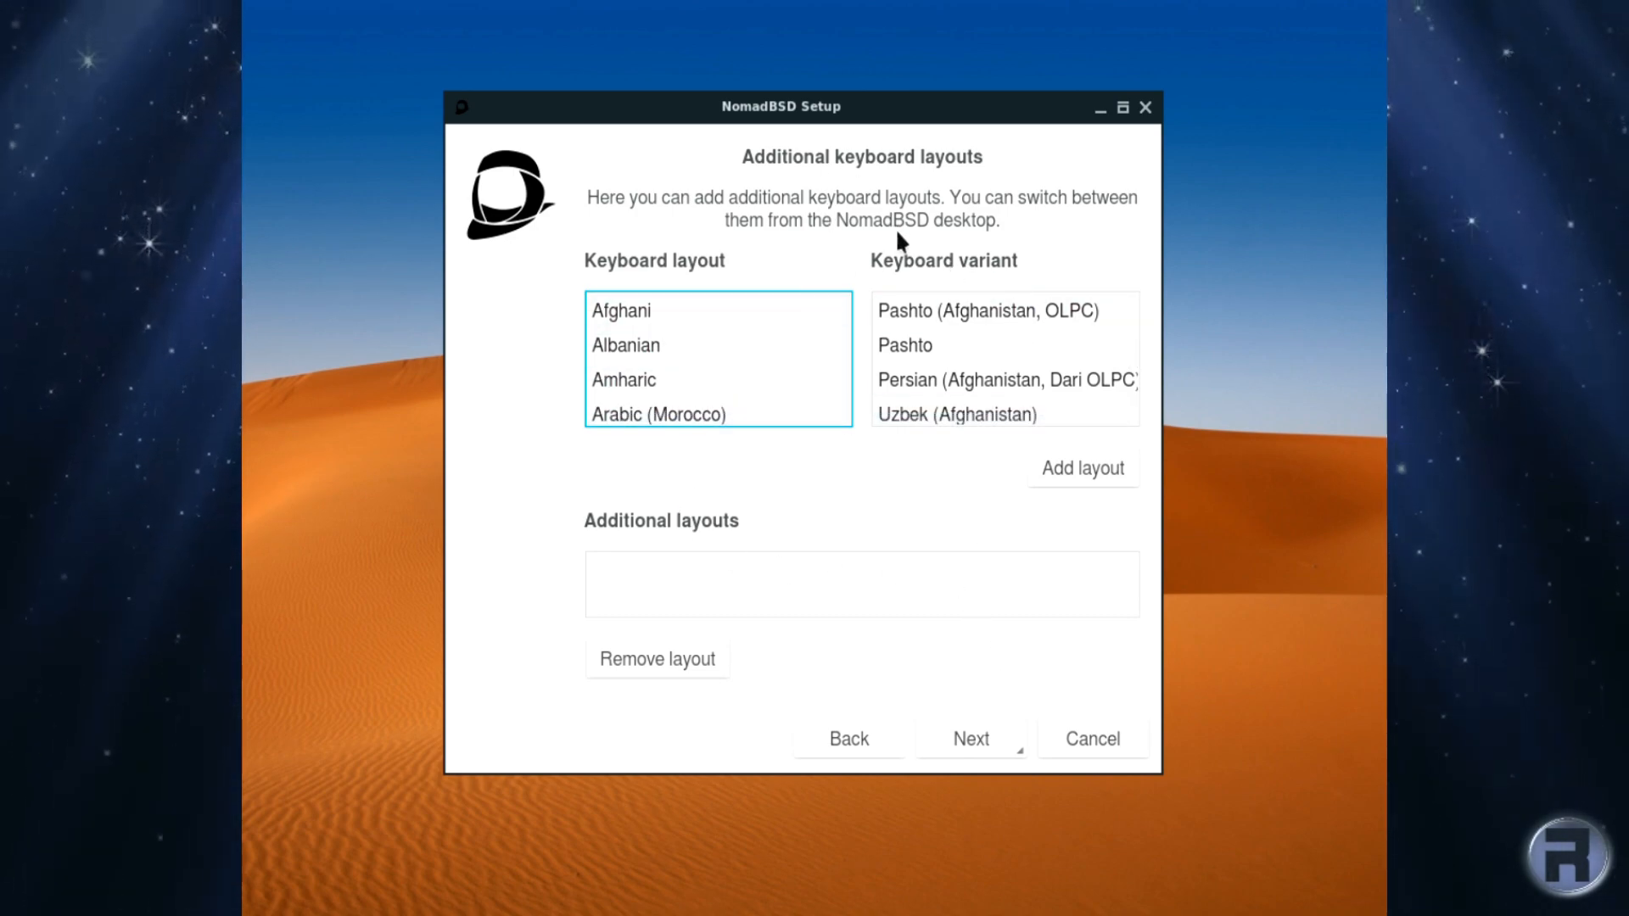
click(960, 740)
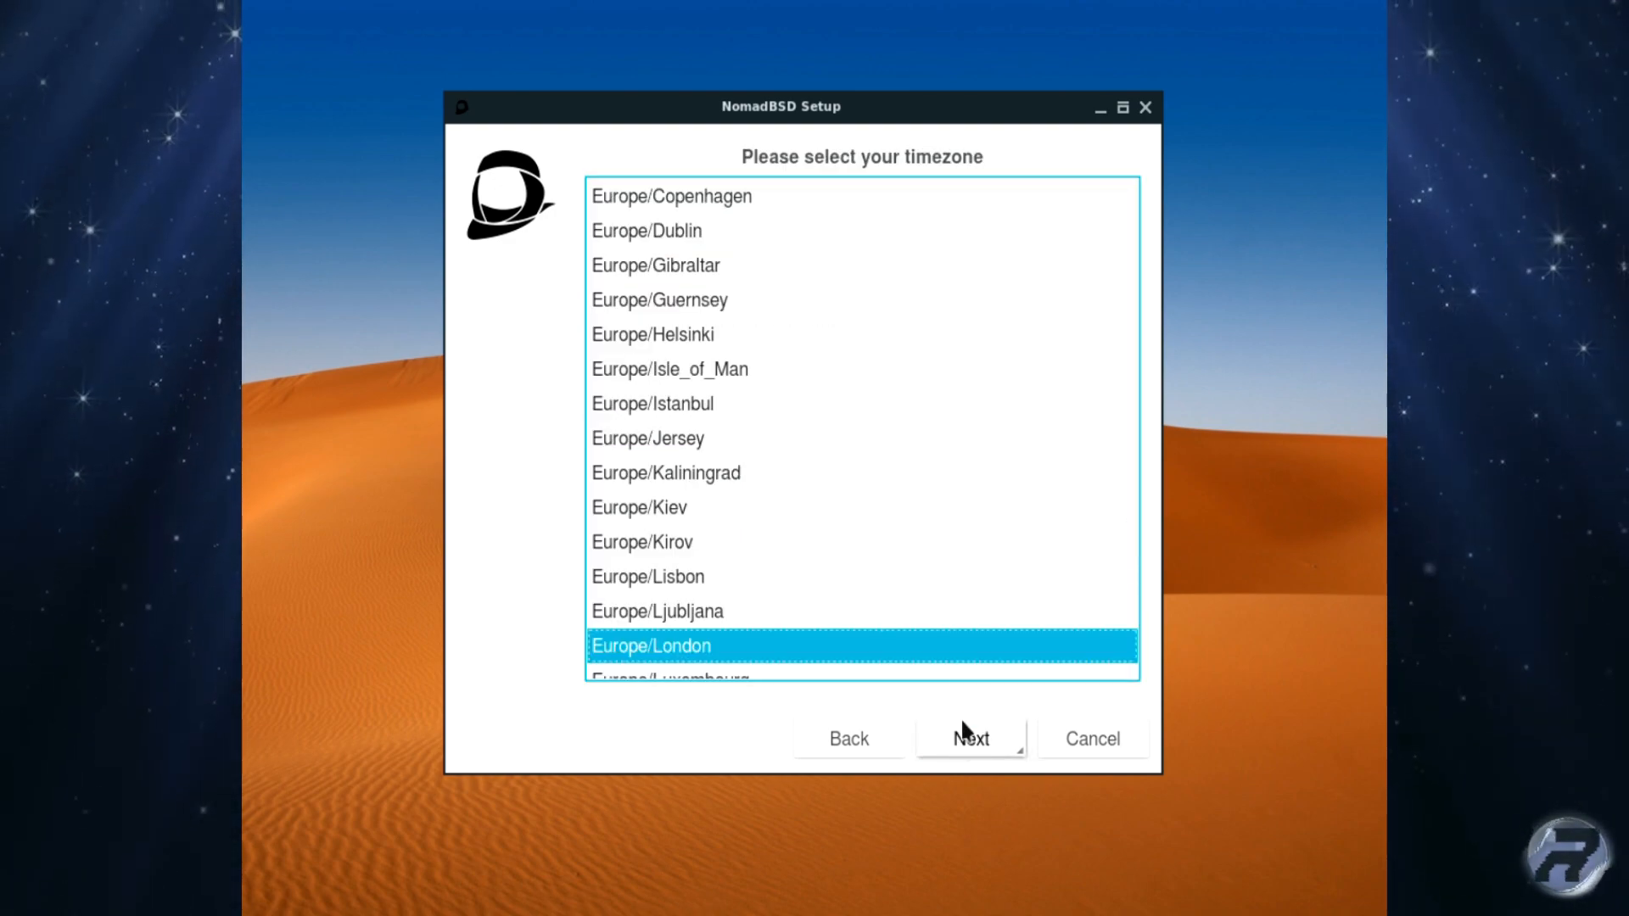
Step: Keep Europe/London as the timezone
scroll(762, 613, down, 2)
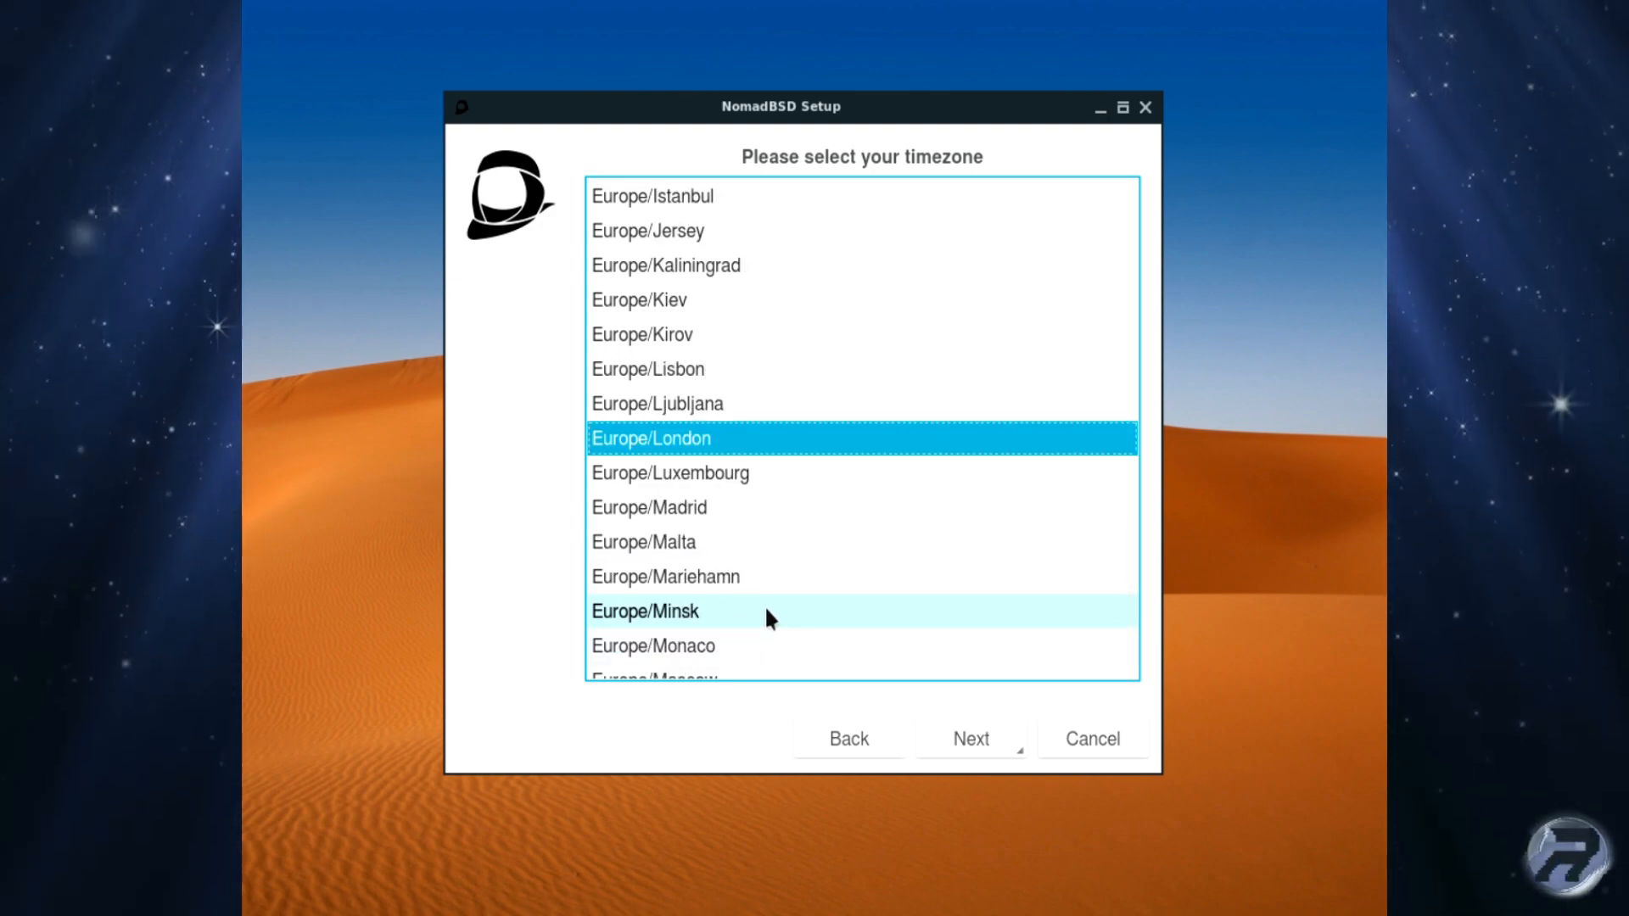
scroll(747, 425, up, 4)
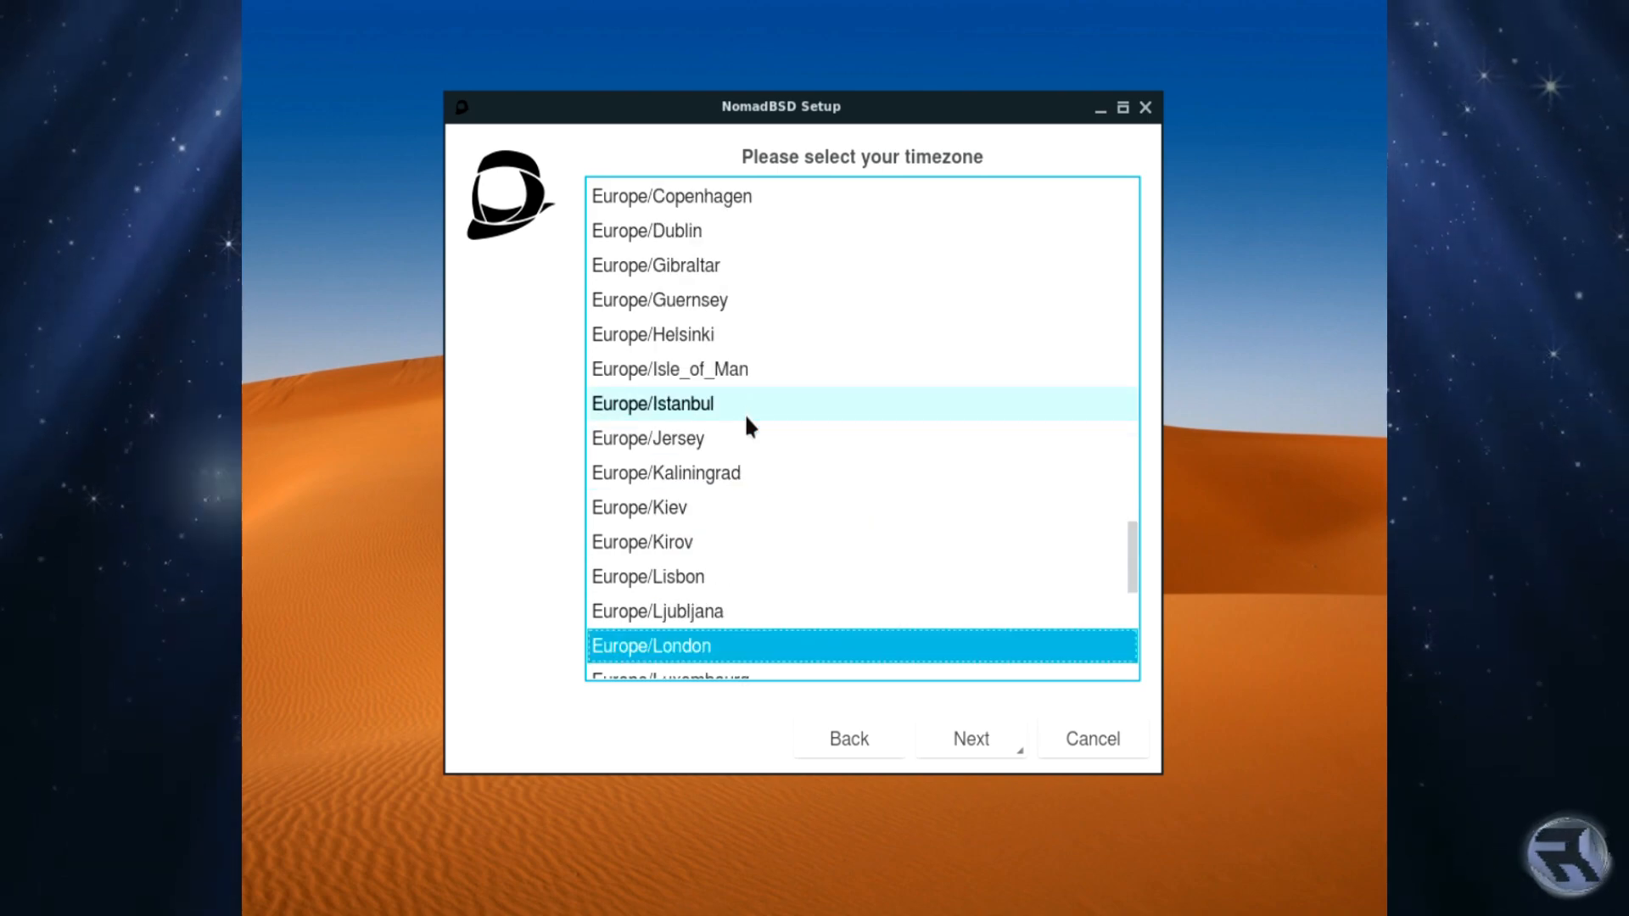
scroll(747, 424, down, 4)
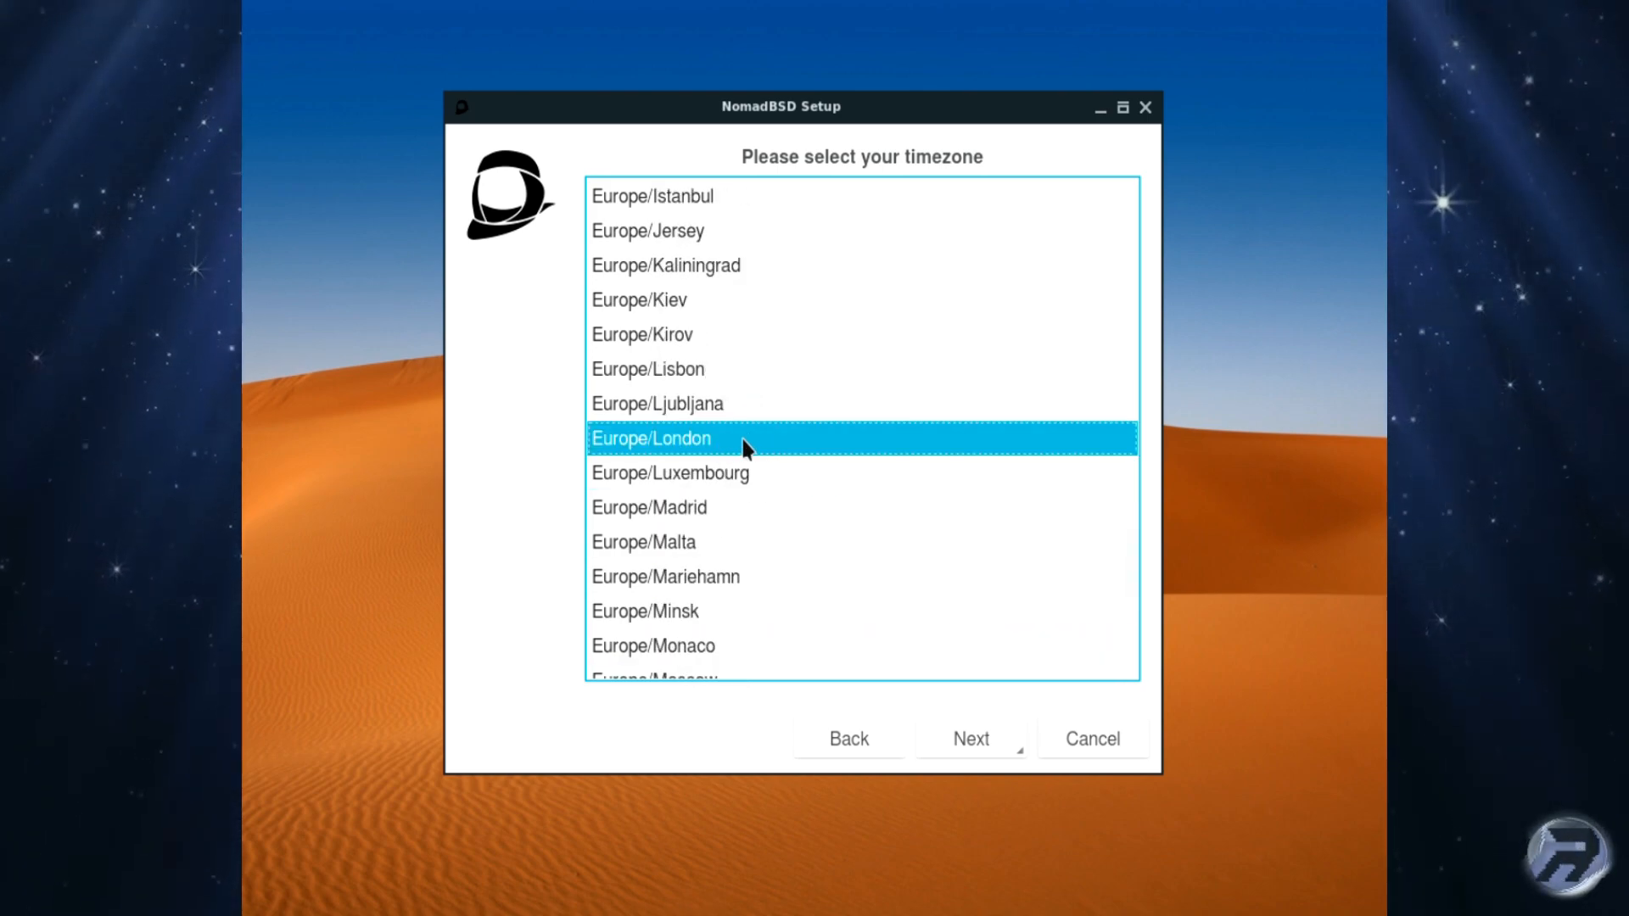
click(989, 740)
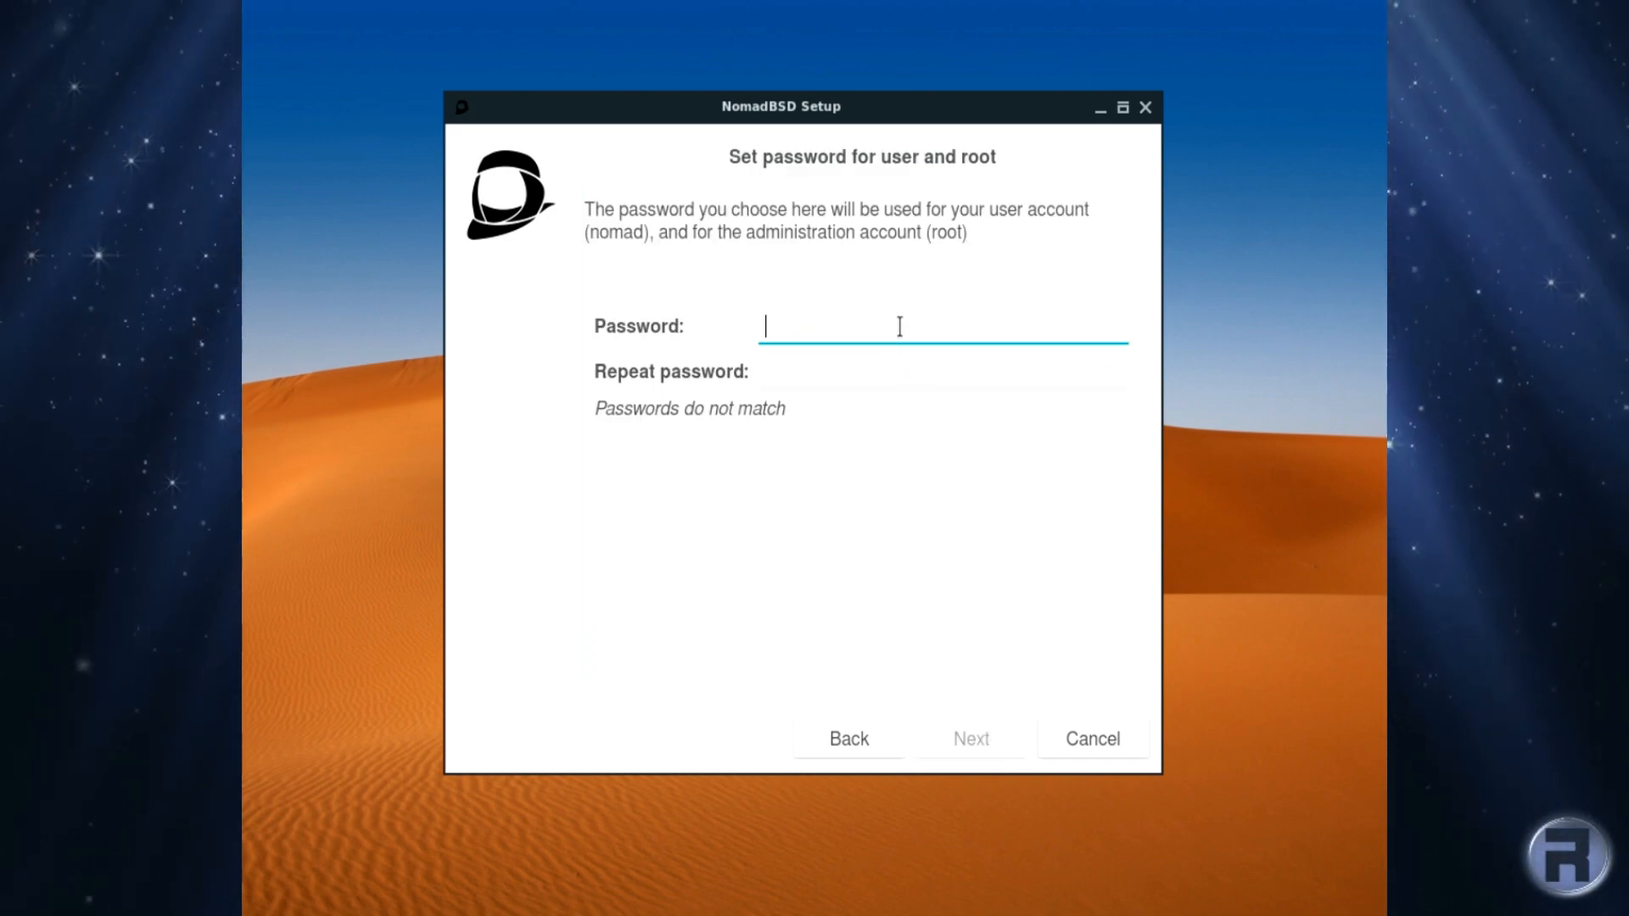
Step: Set a matching user and root password, correcting the repeated entry
text(•••••)
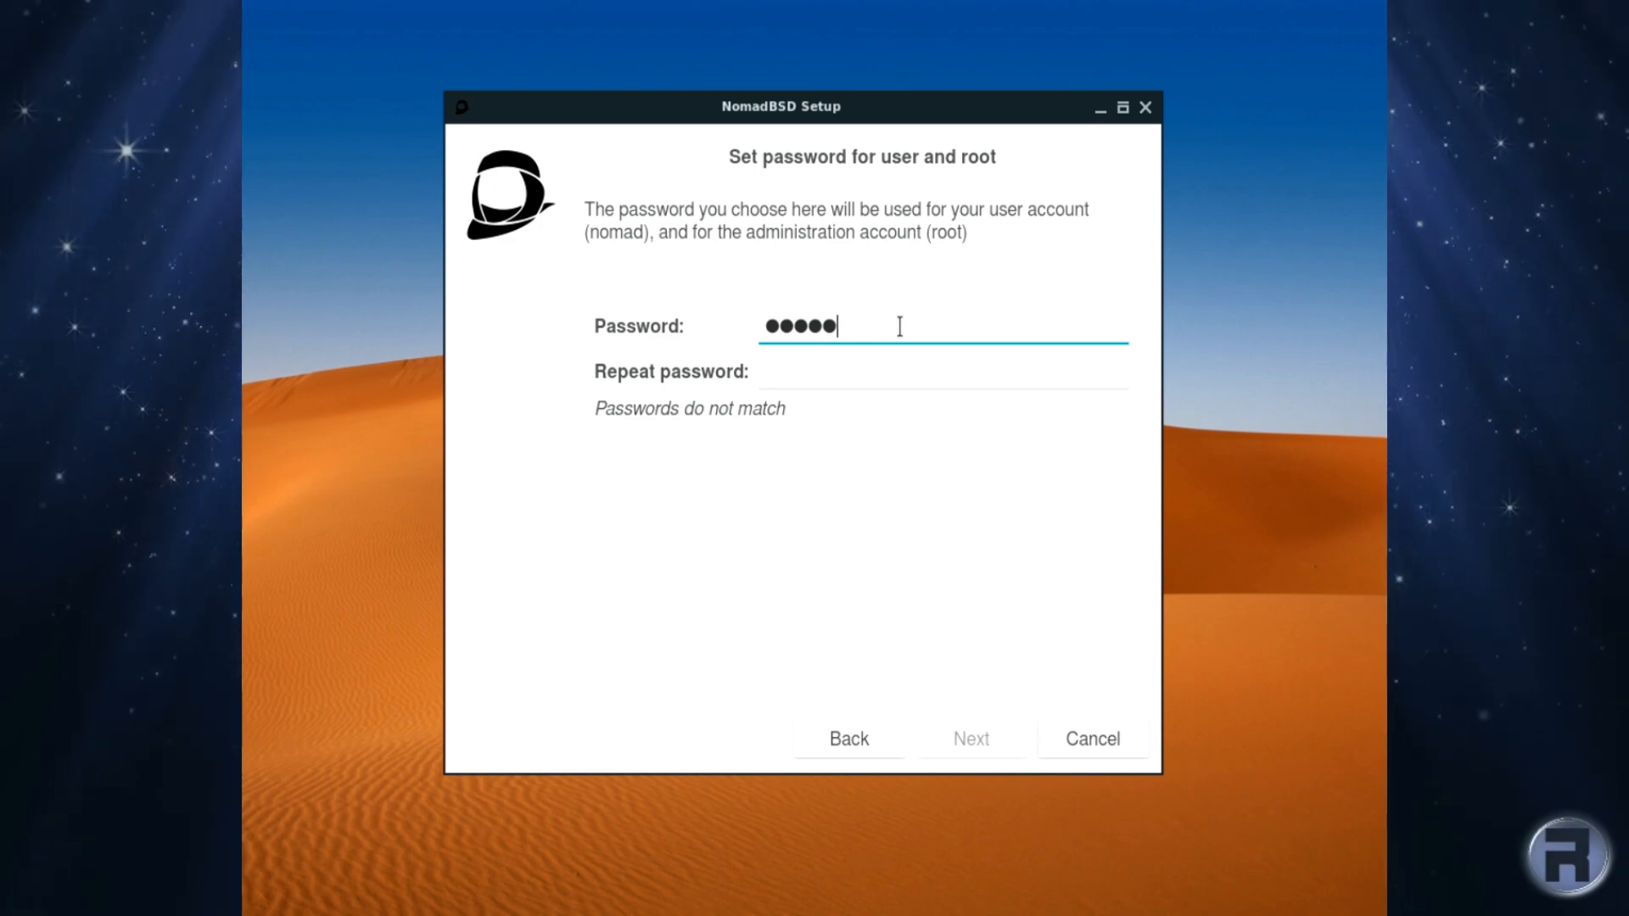
text(•••)
key(Tab)
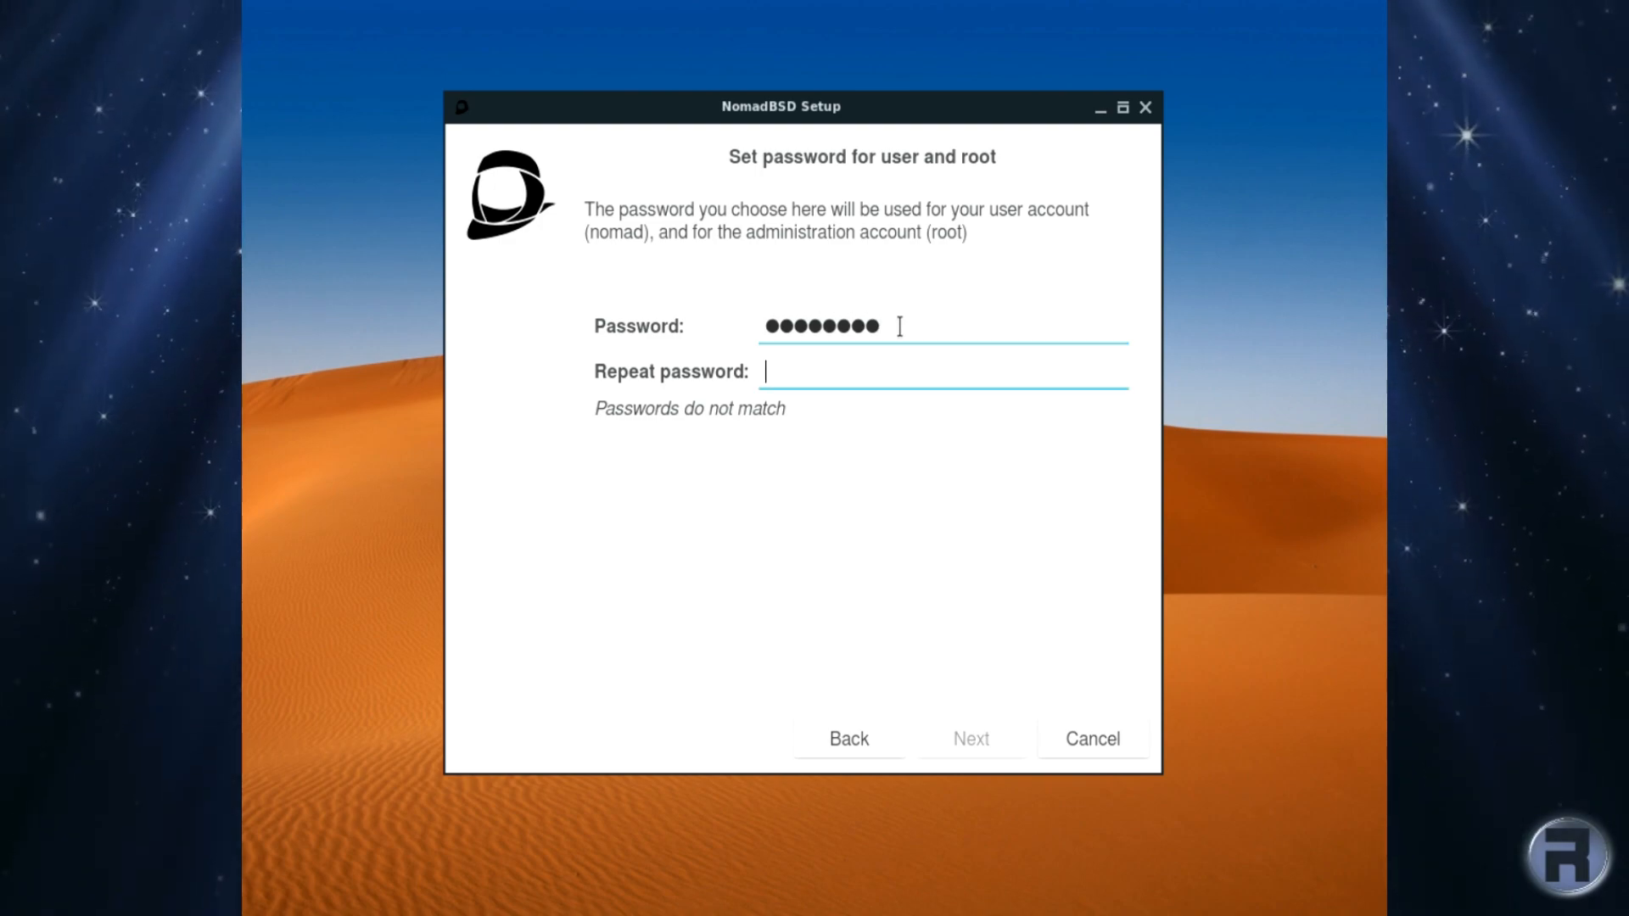
text(•••••)
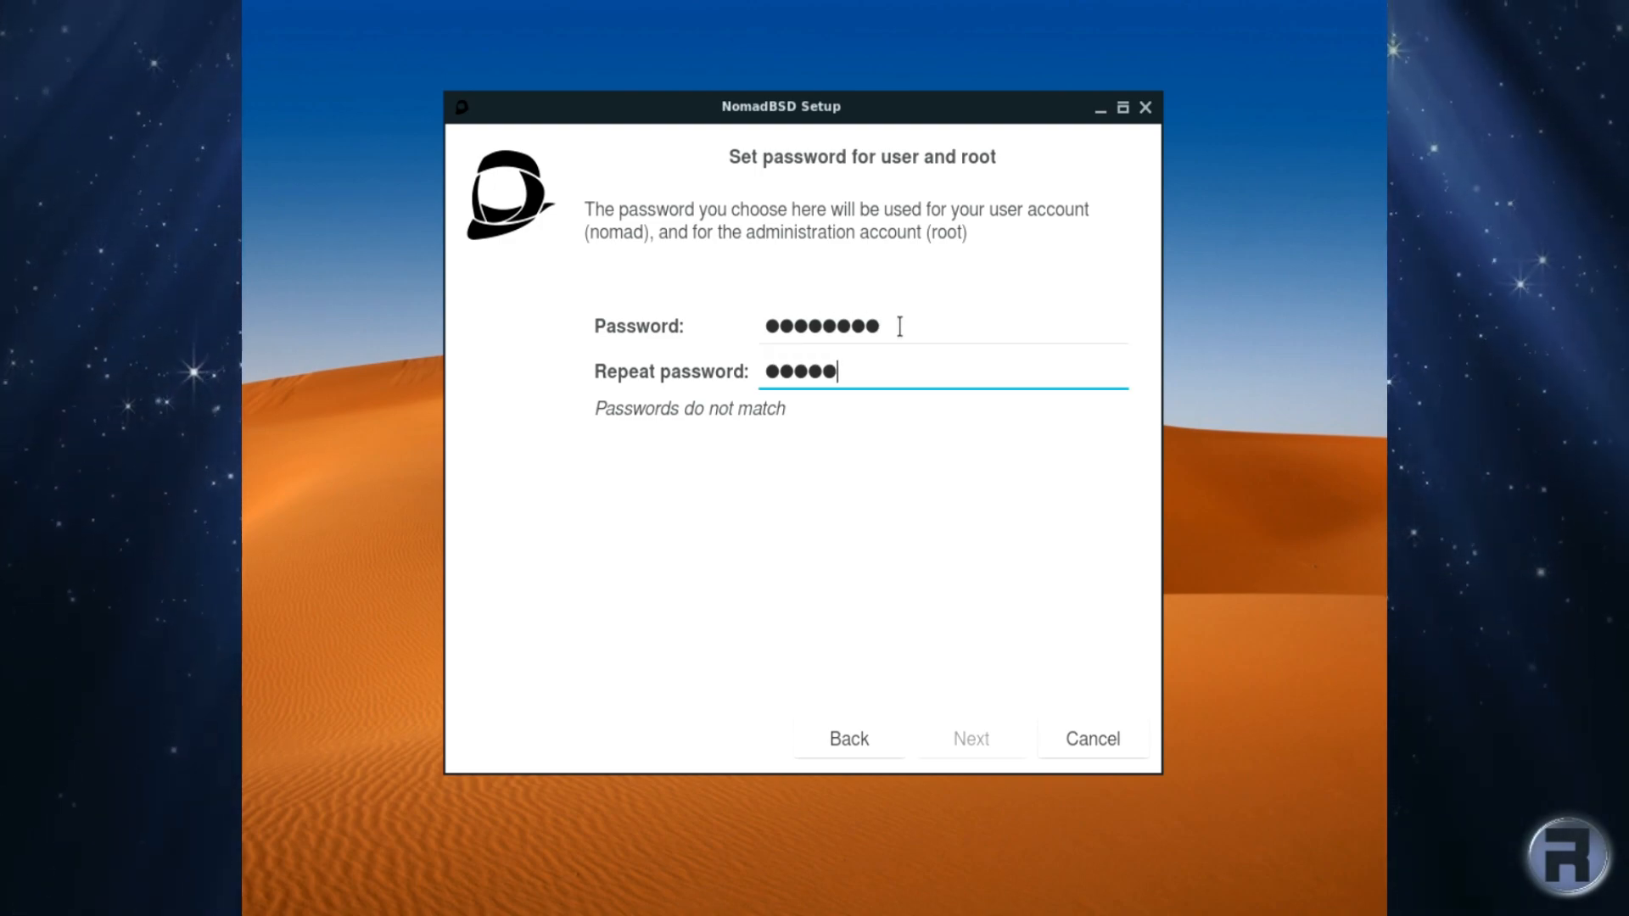
text(•••)
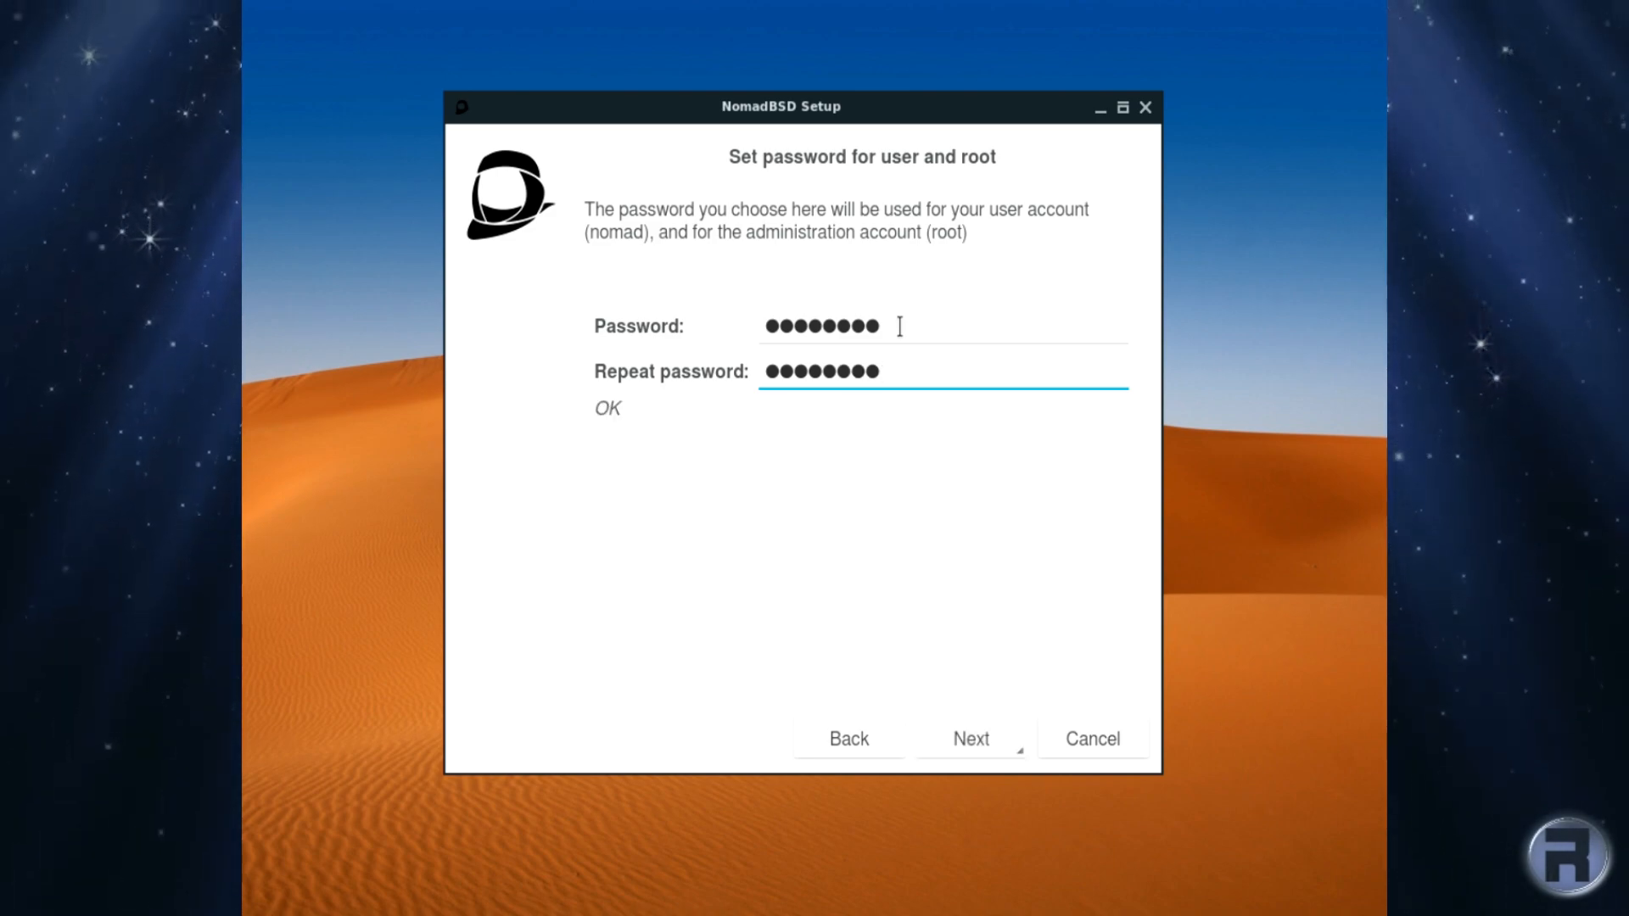
key(BackSpace)
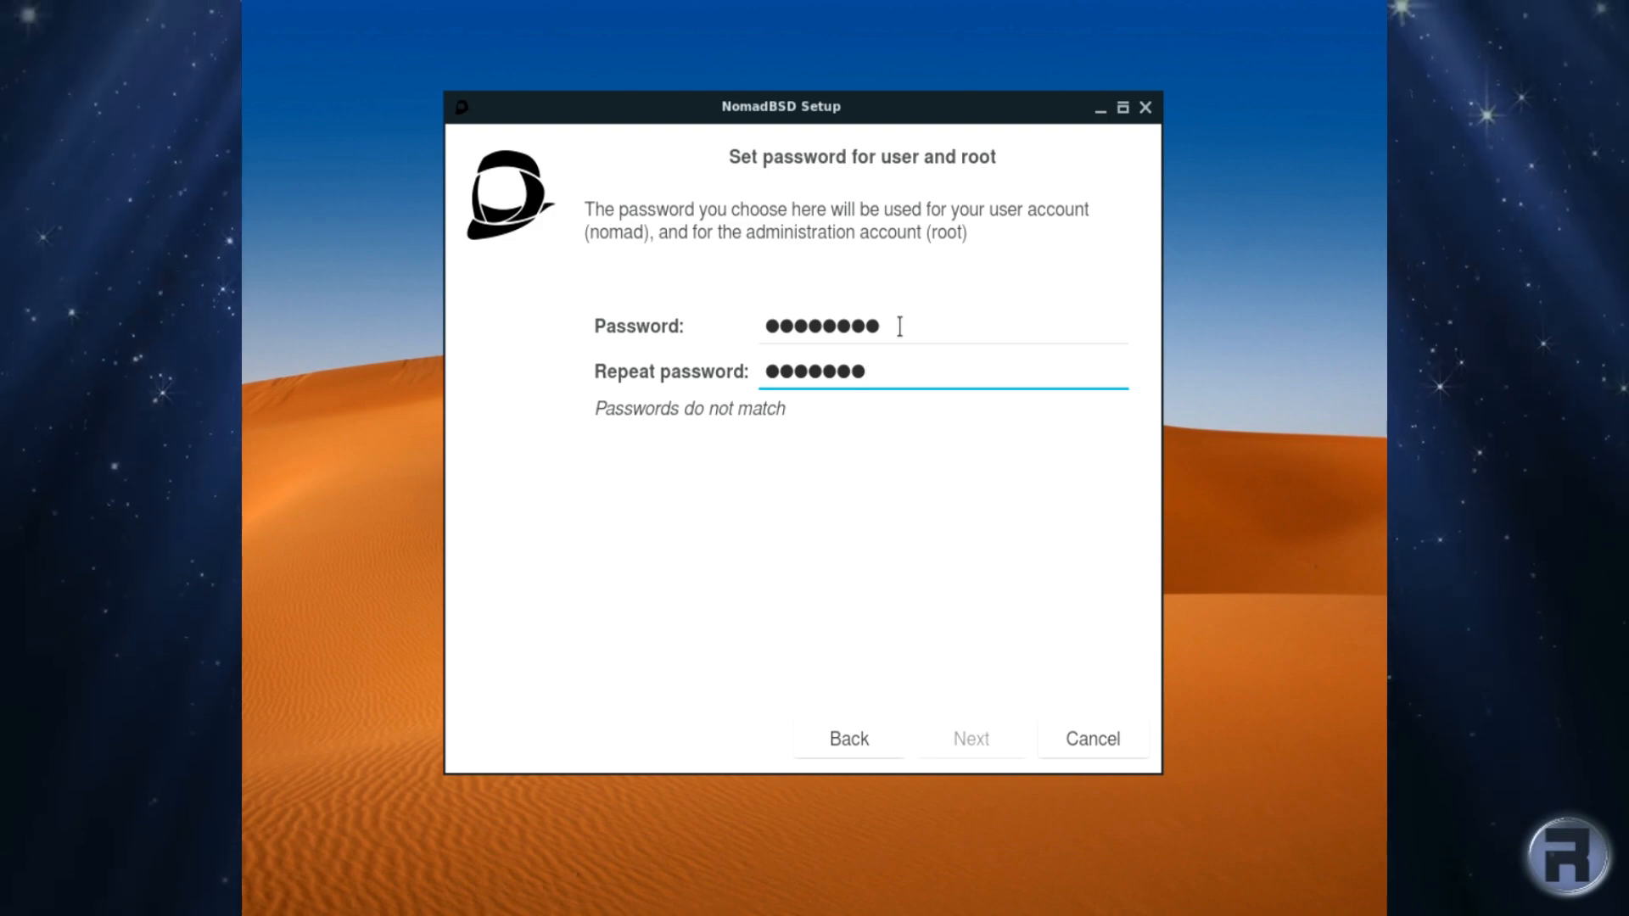
text(•)
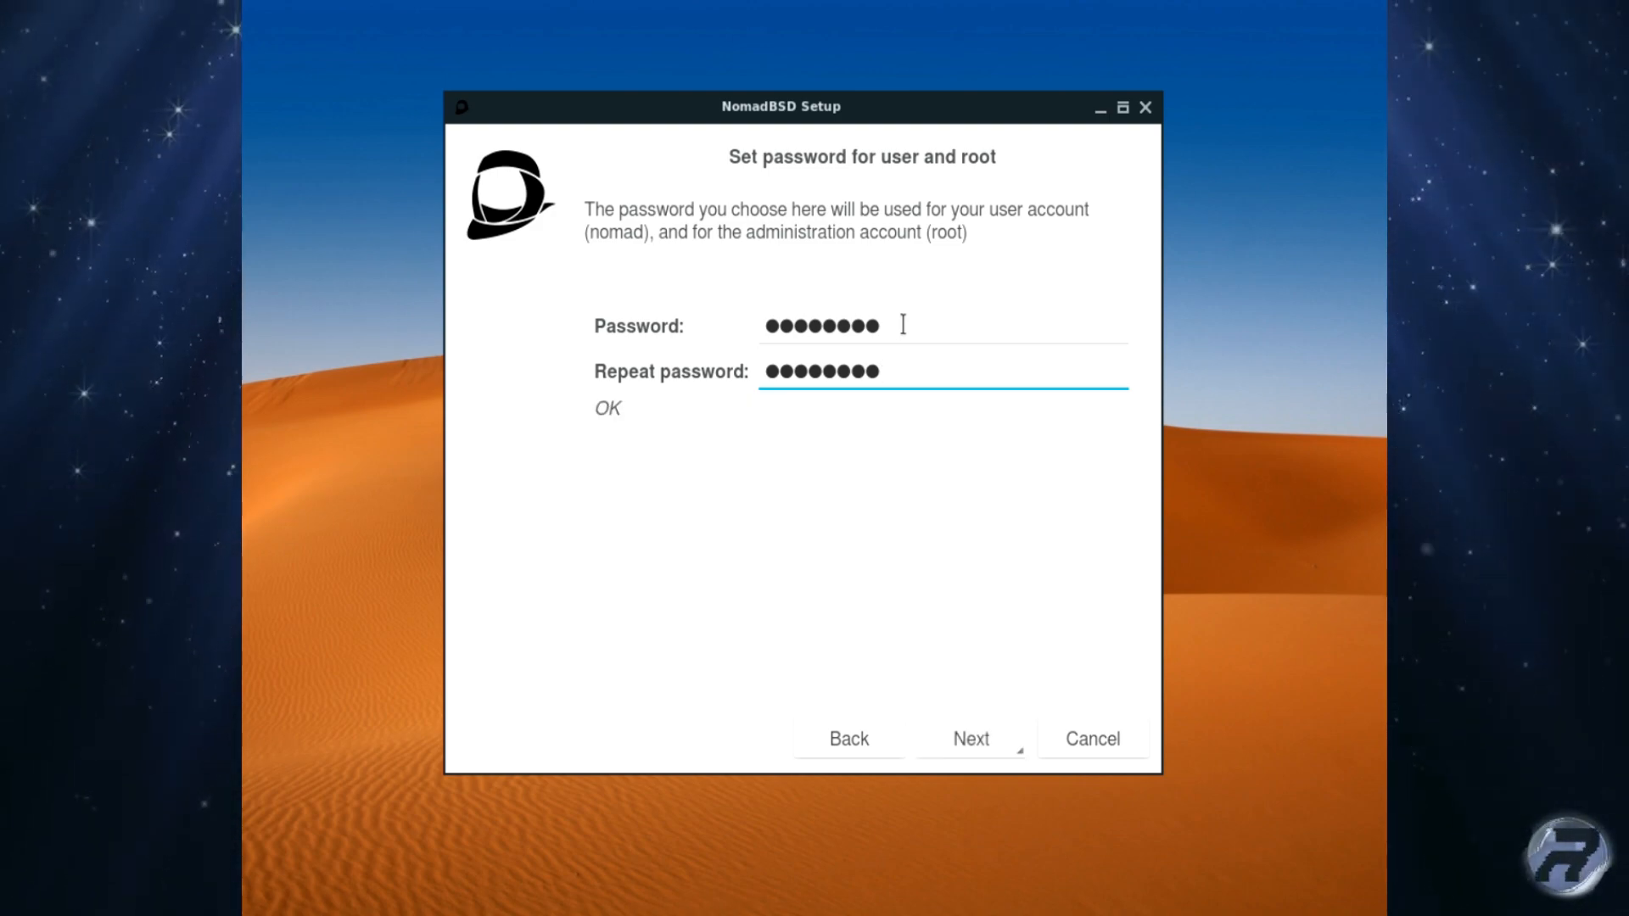
click(976, 744)
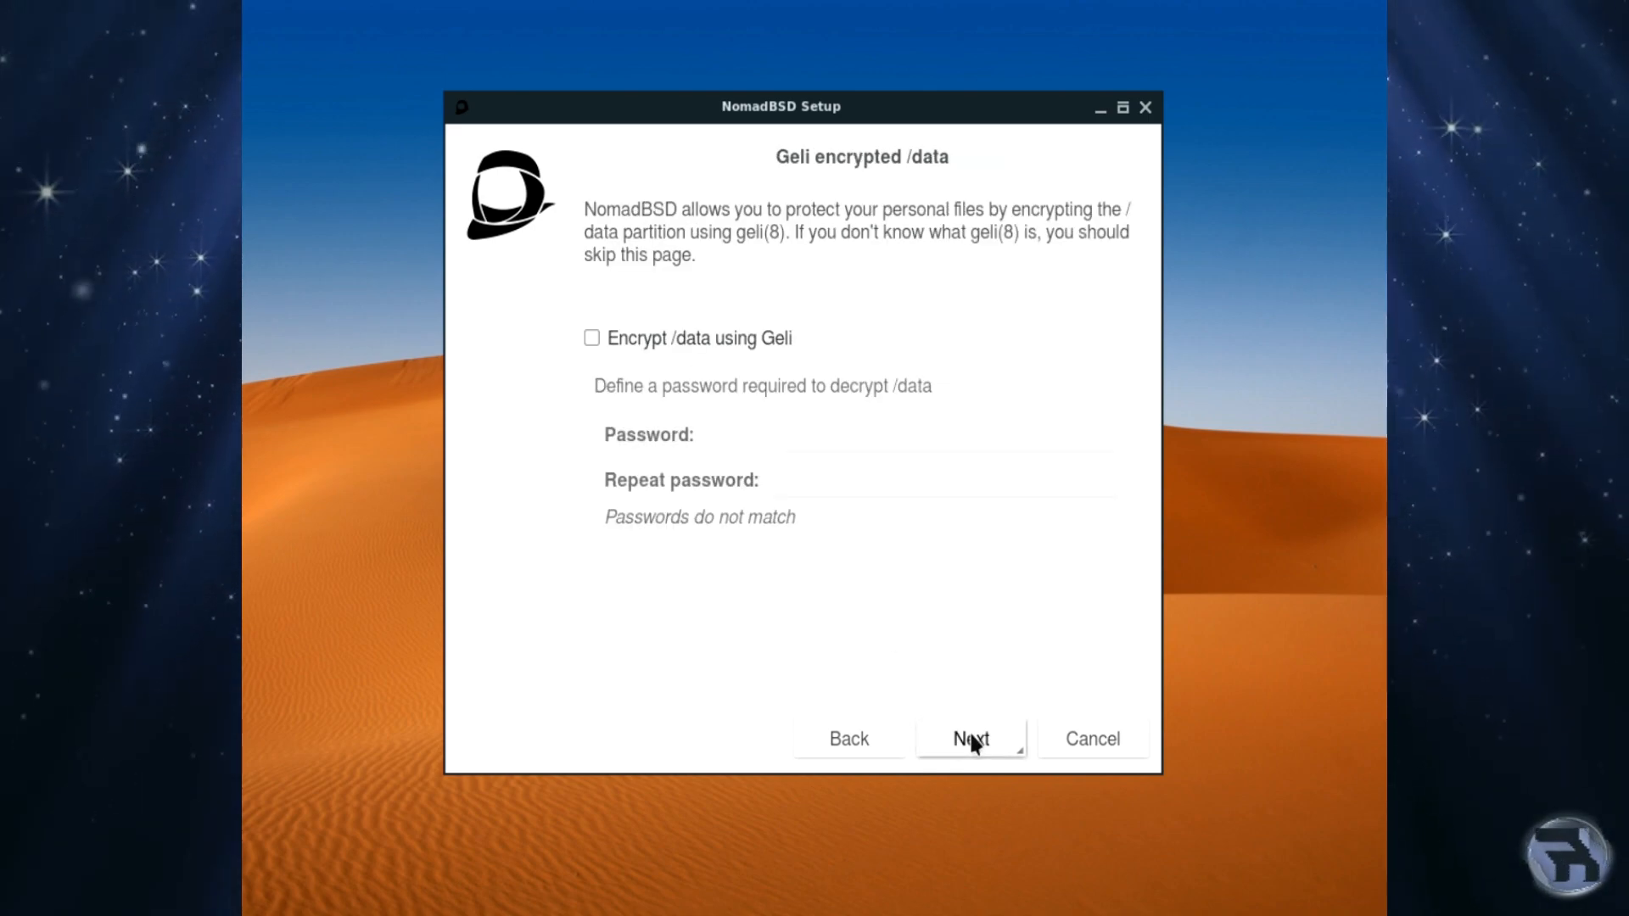
Step: Leave /data unencrypted by toggling the Geli option back off
click(622, 335)
click(622, 335)
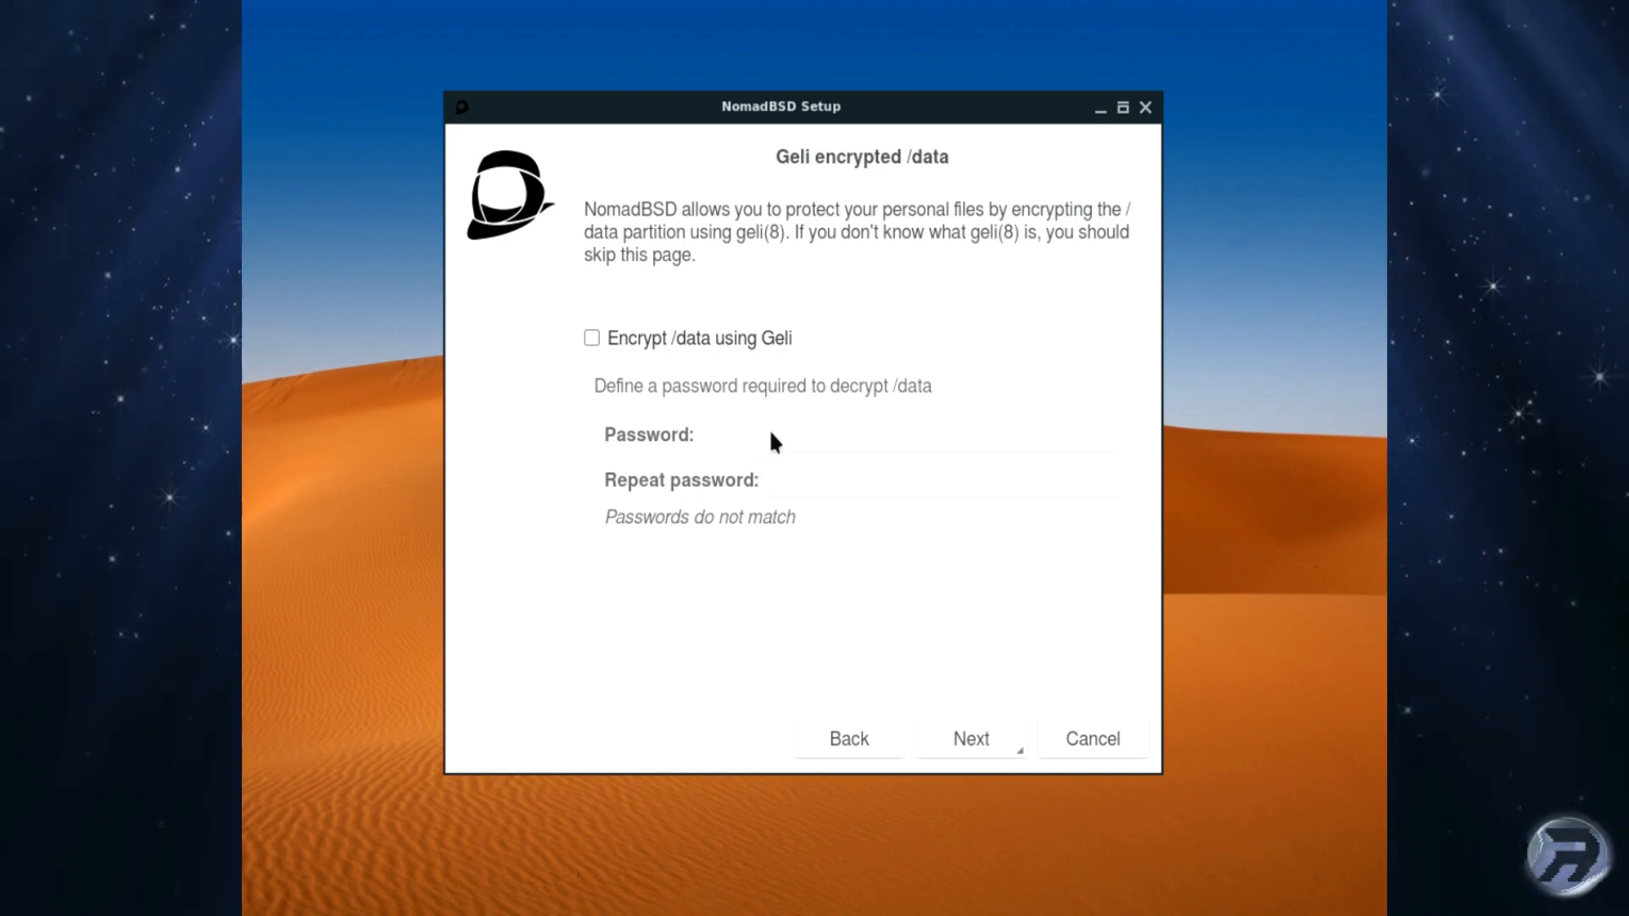
click(984, 740)
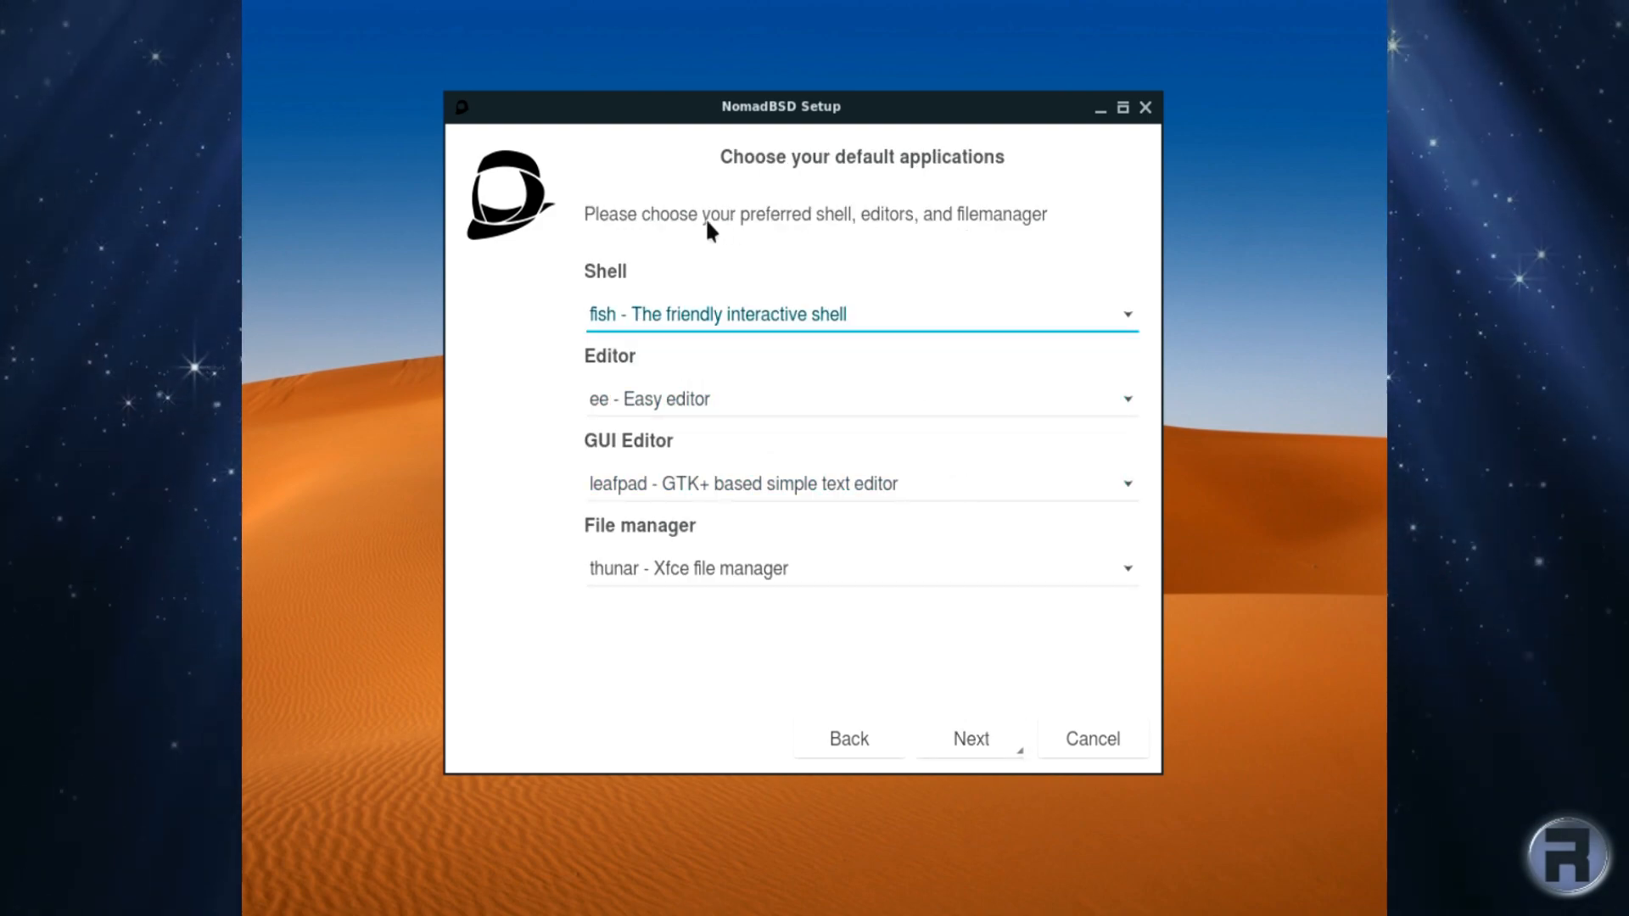
Step: Choose sh as the shell, keeping ee, leafpad and thunar as default applications
click(820, 317)
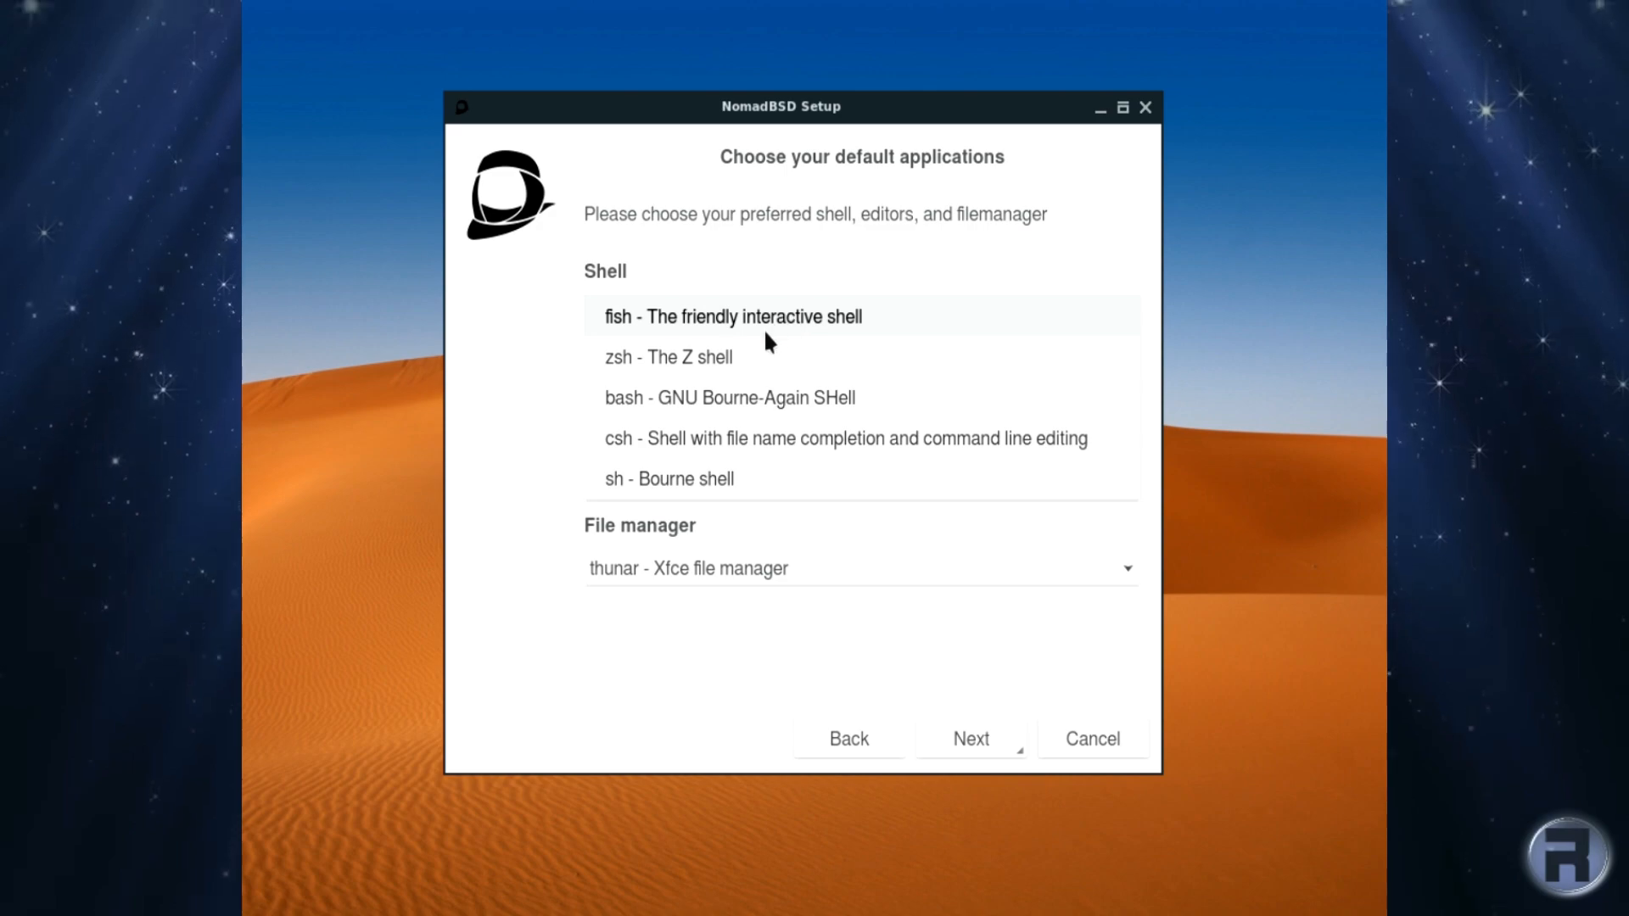
click(747, 475)
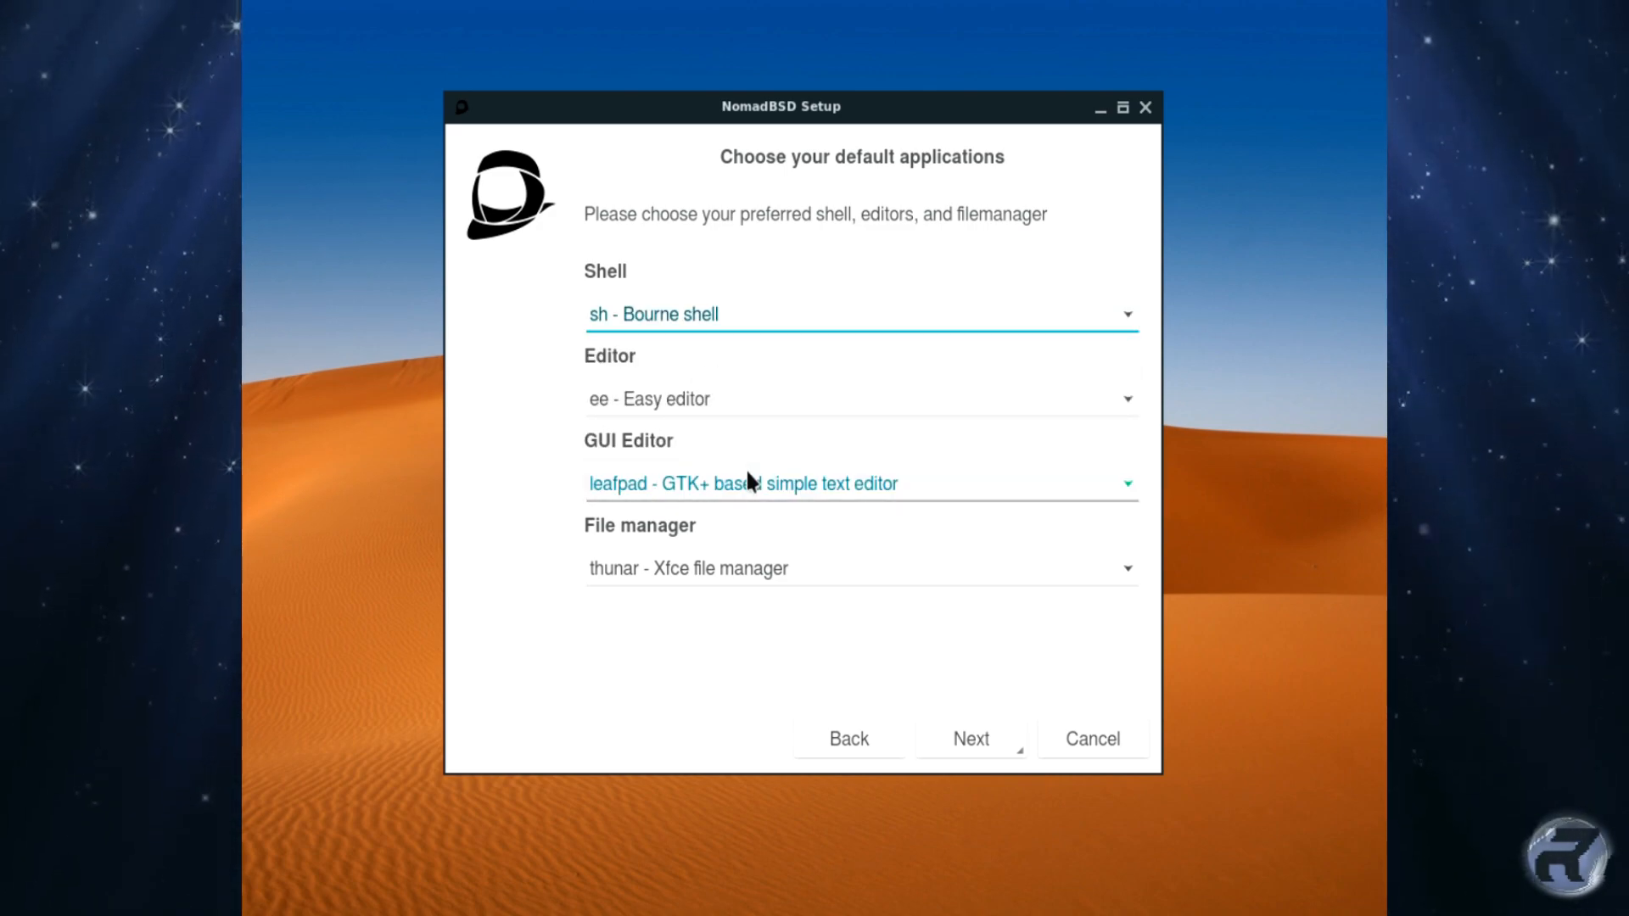
click(679, 405)
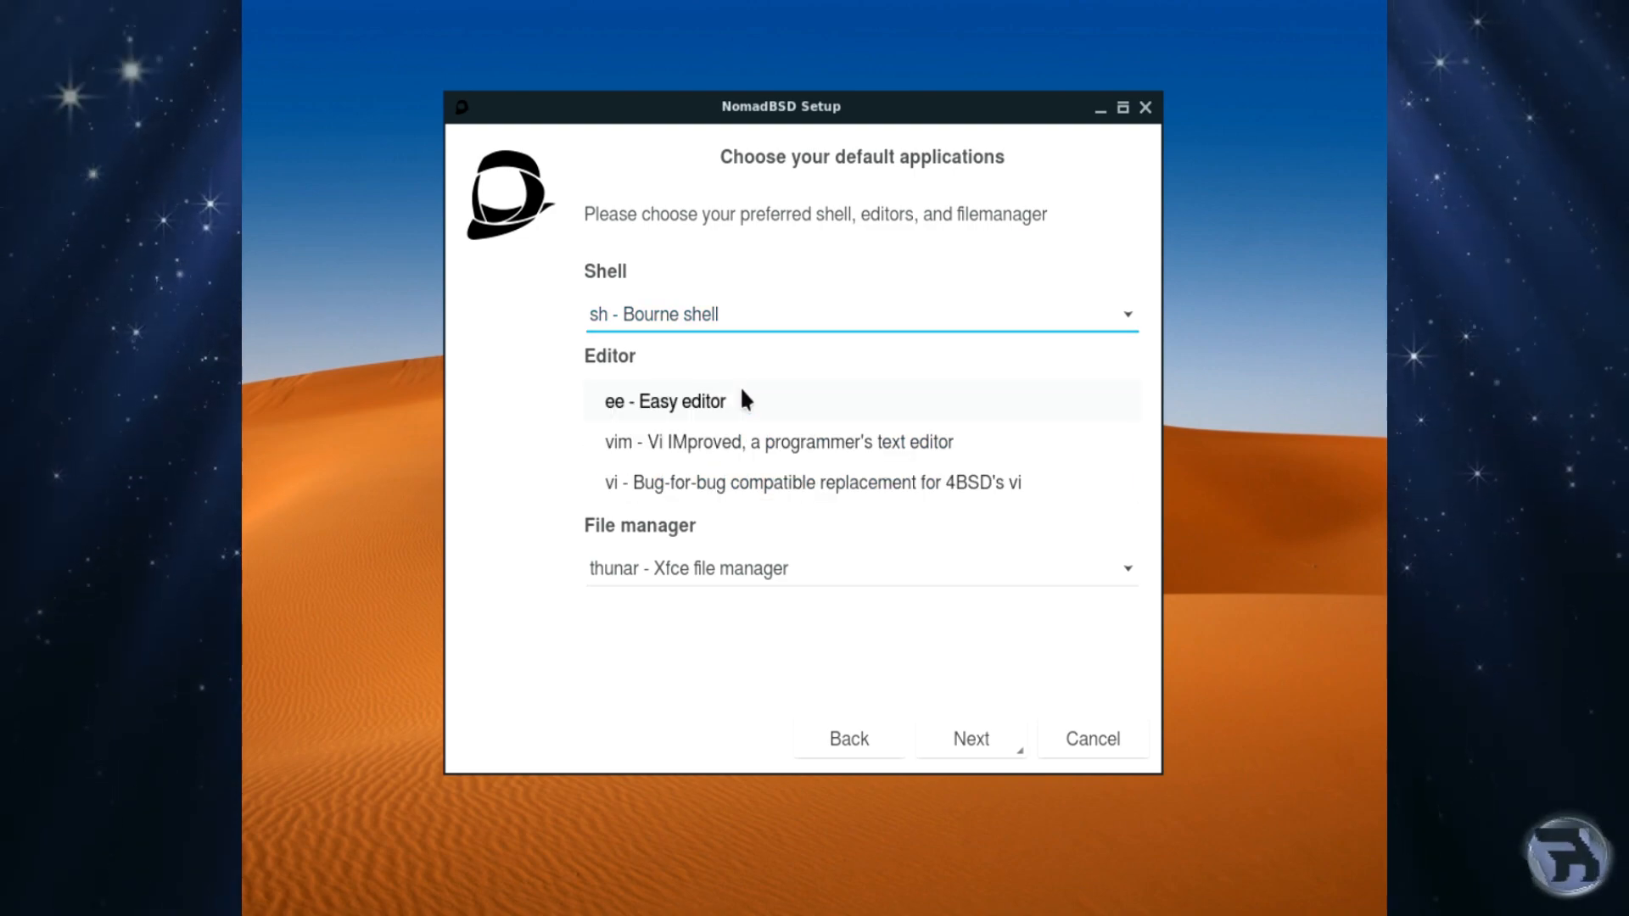
click(703, 397)
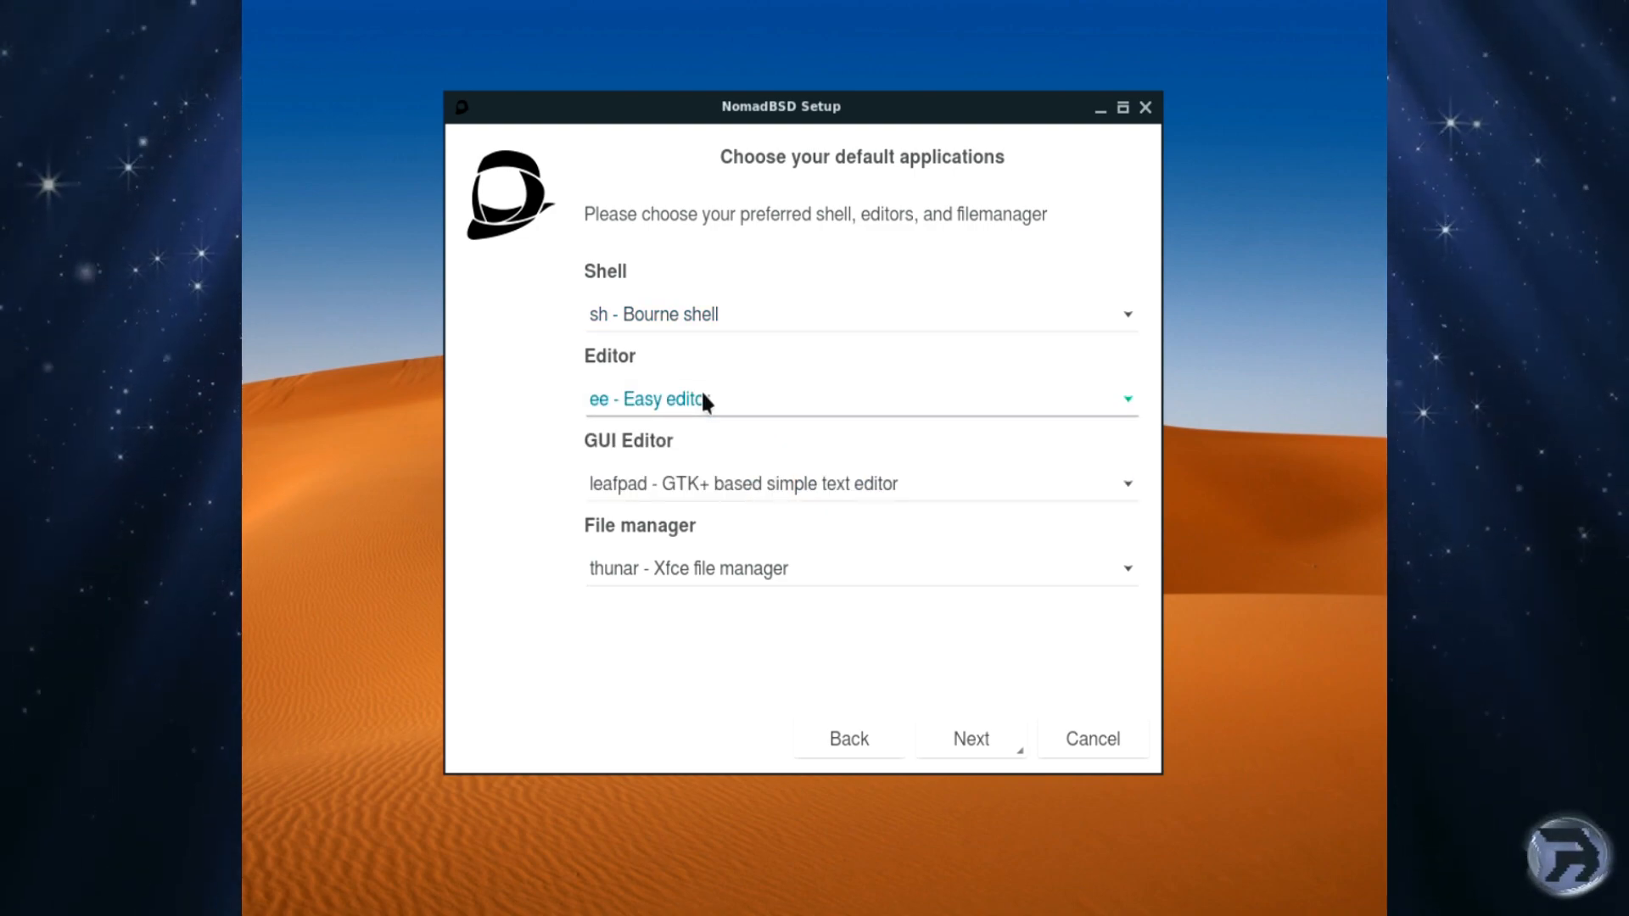
click(684, 477)
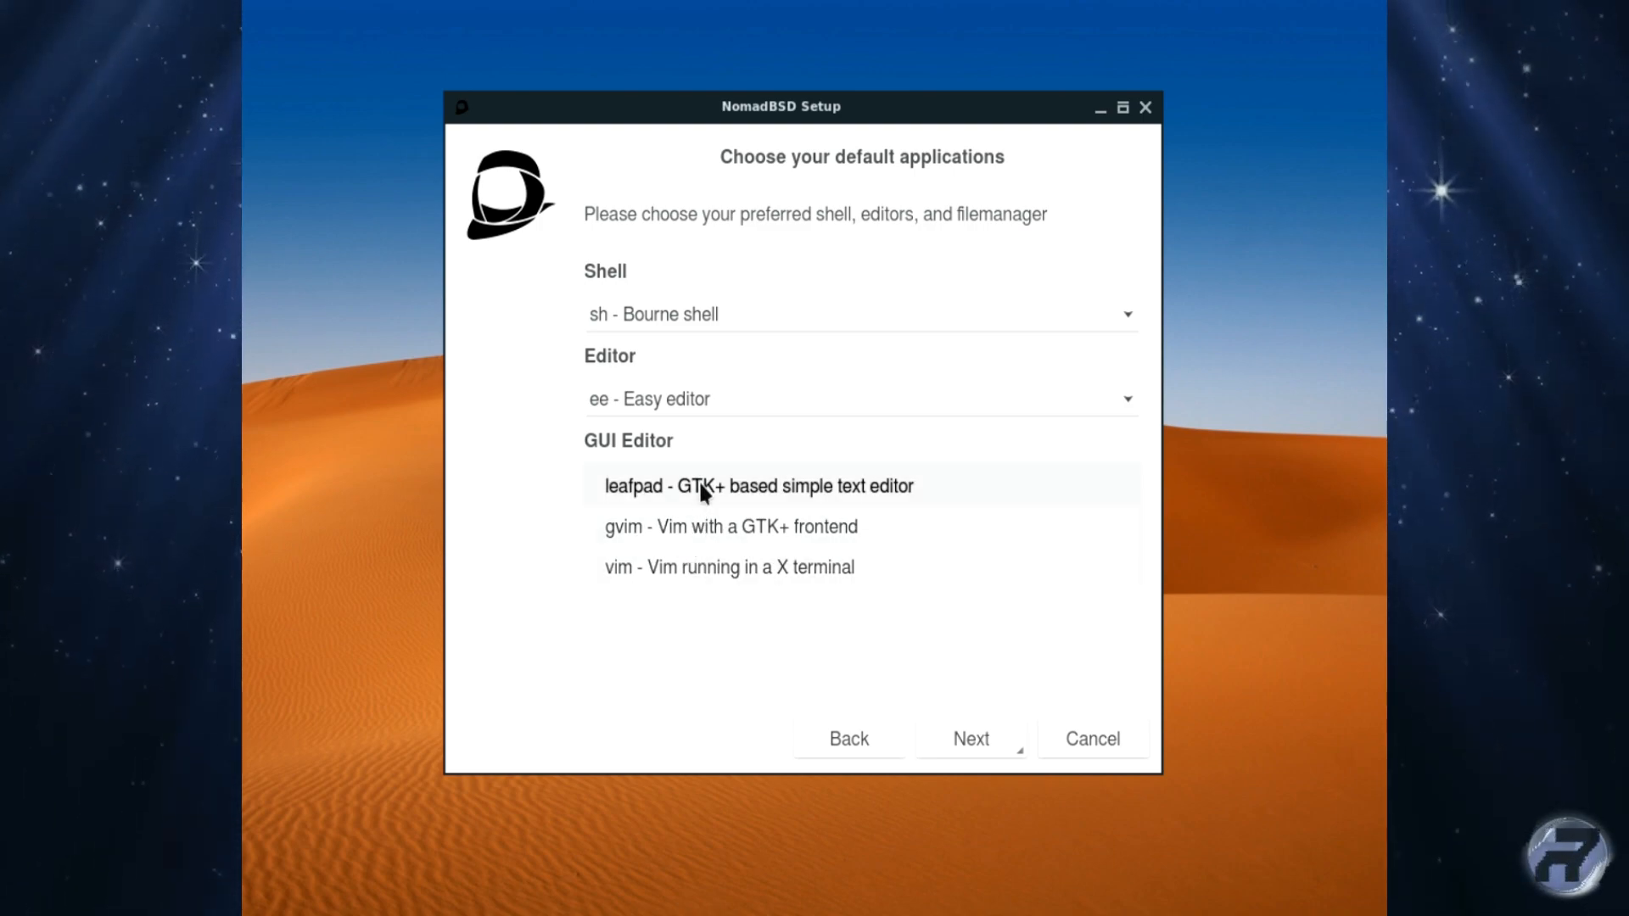
click(700, 489)
click(704, 567)
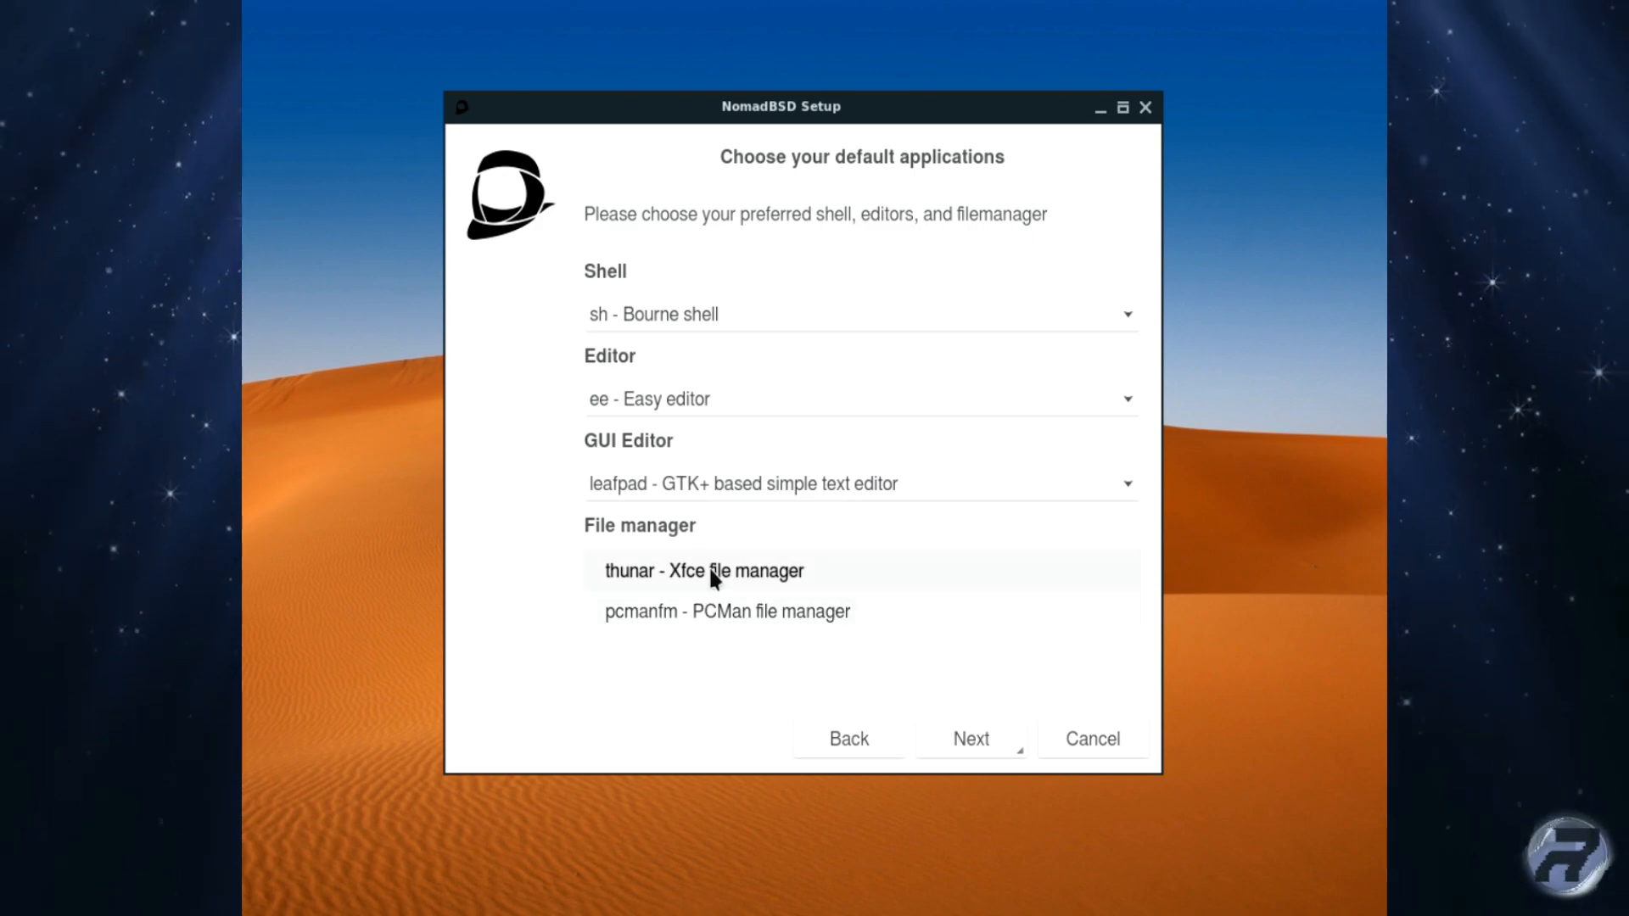
click(710, 565)
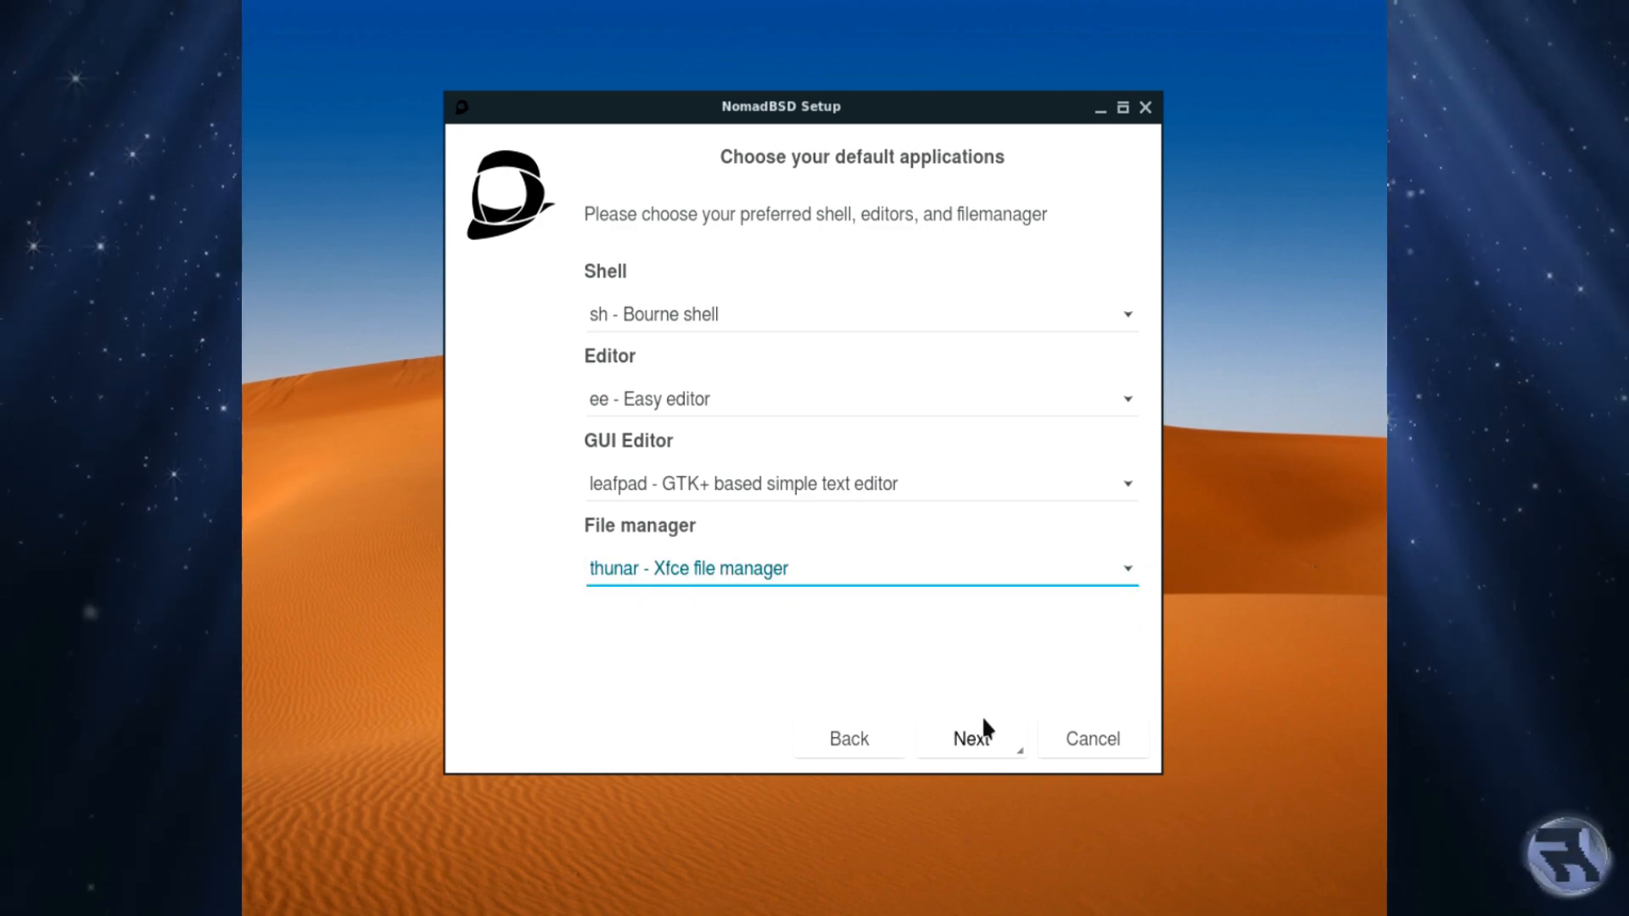
click(990, 740)
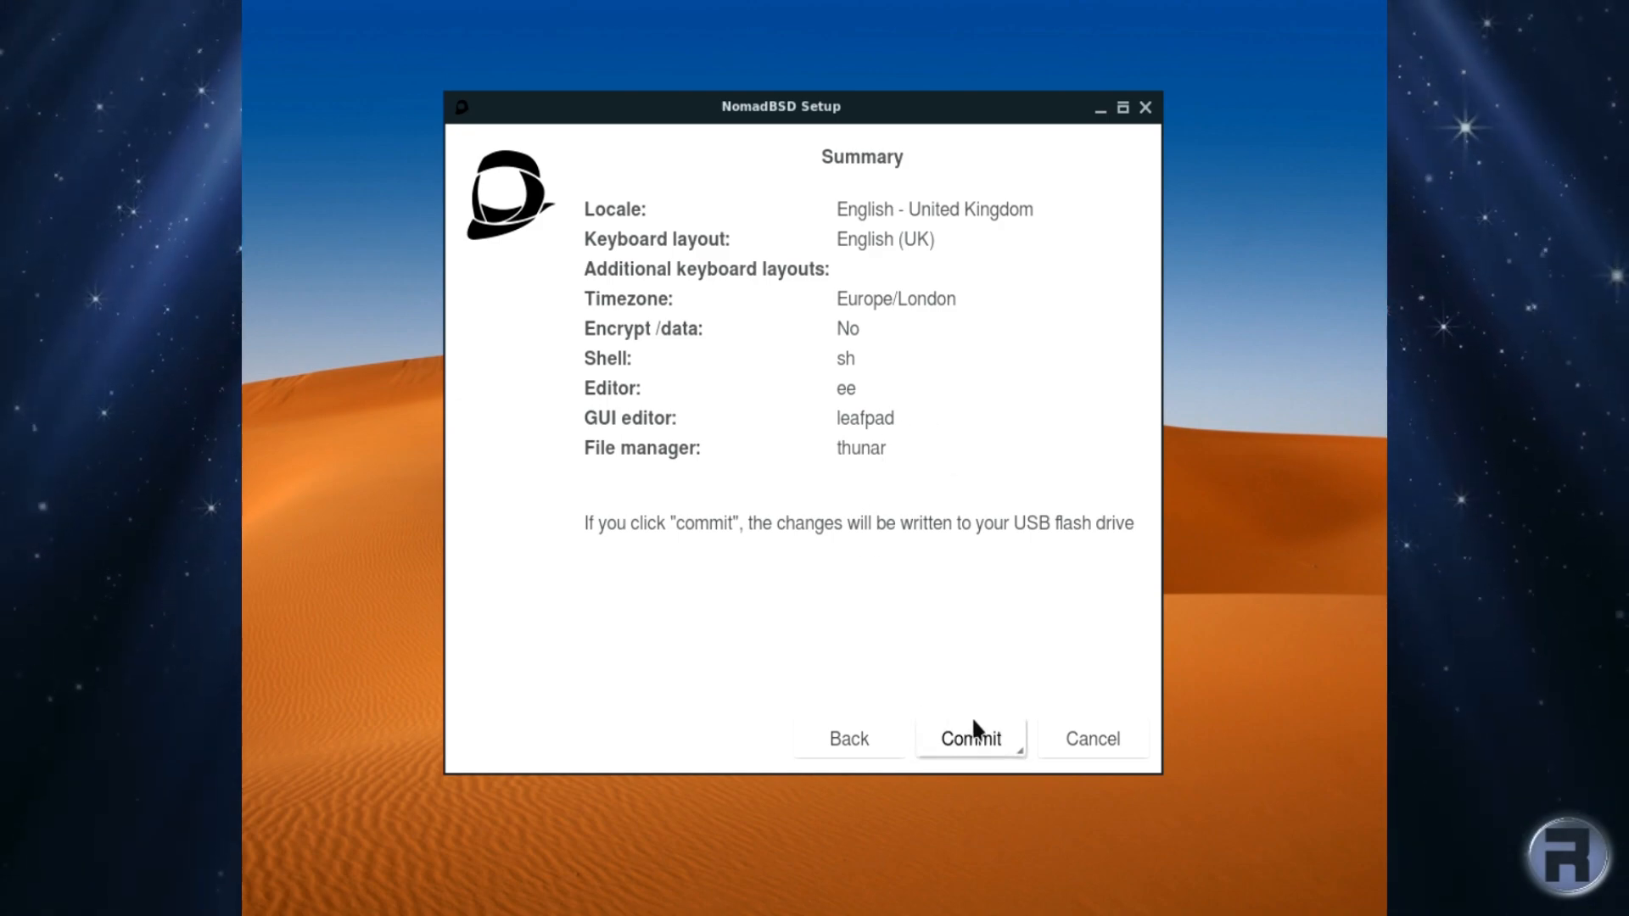
Step: Commit the settings on the Summary page, then finish Setup to reboot
click(987, 740)
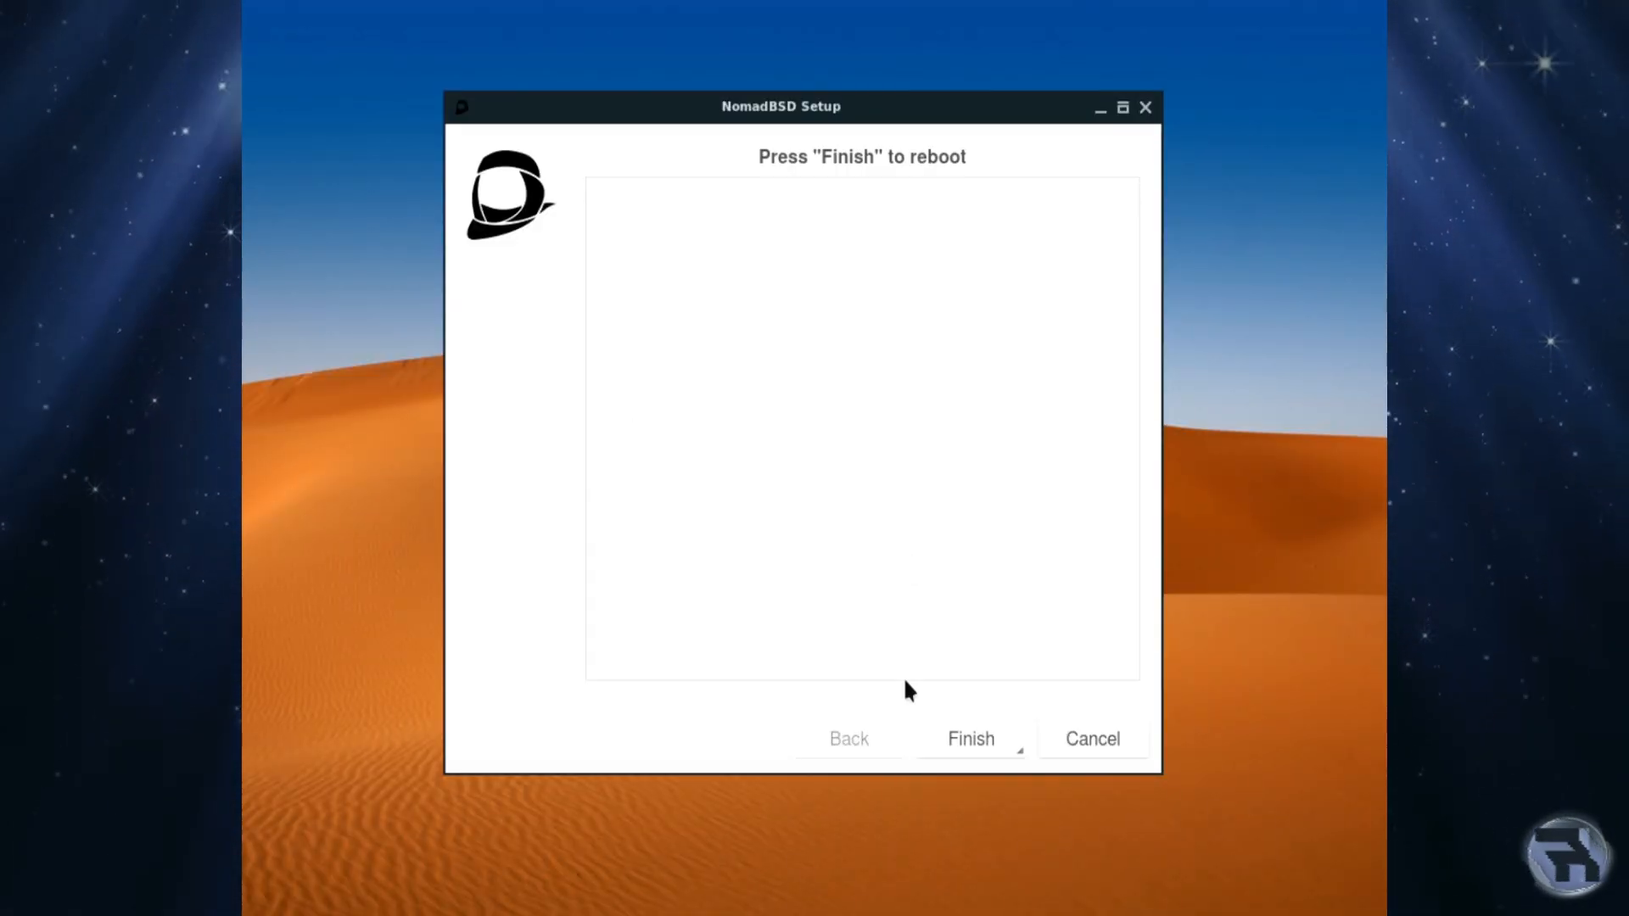
click(974, 737)
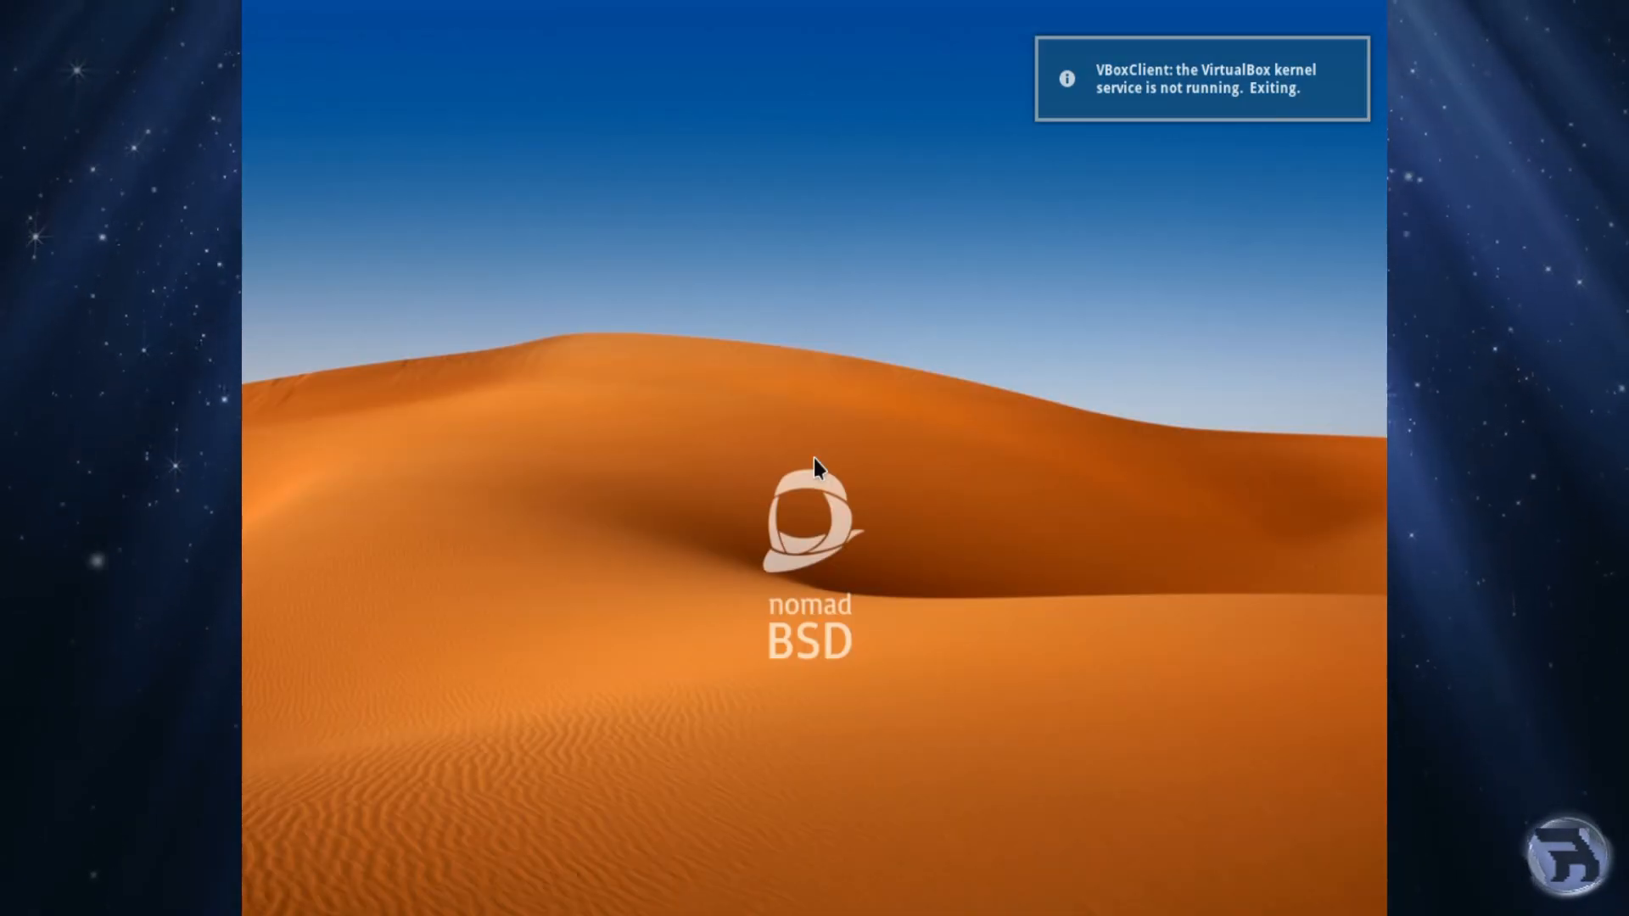
Step: Launch System > NomadBSD Installer from the desktop menu, authenticating with the root password
right_click(683, 126)
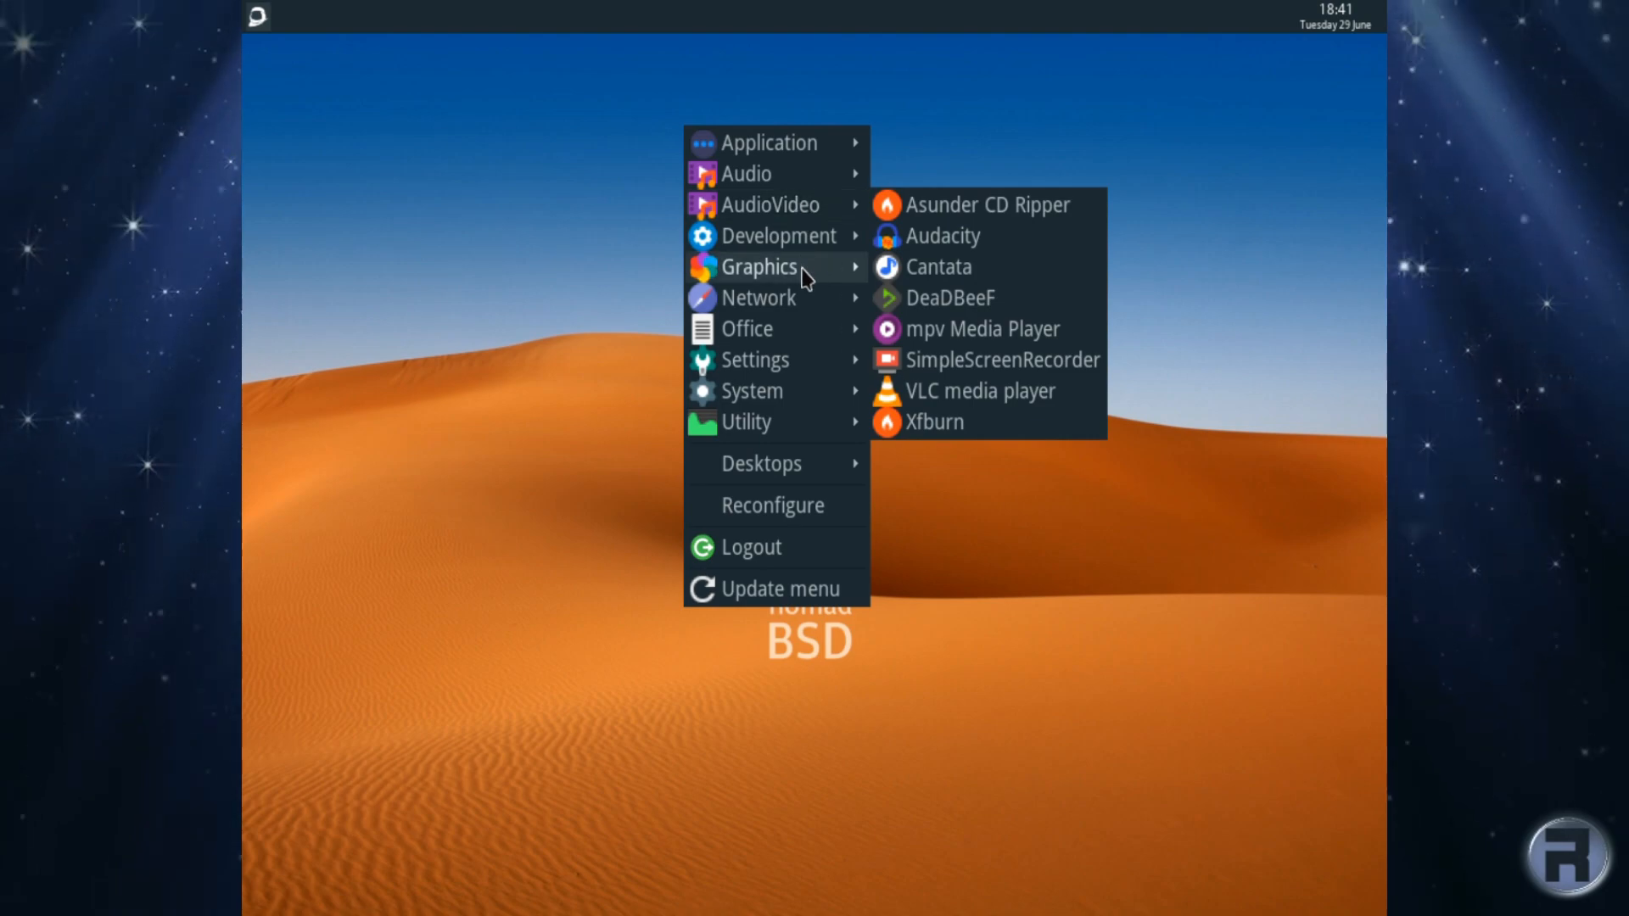
mouse_move(805, 368)
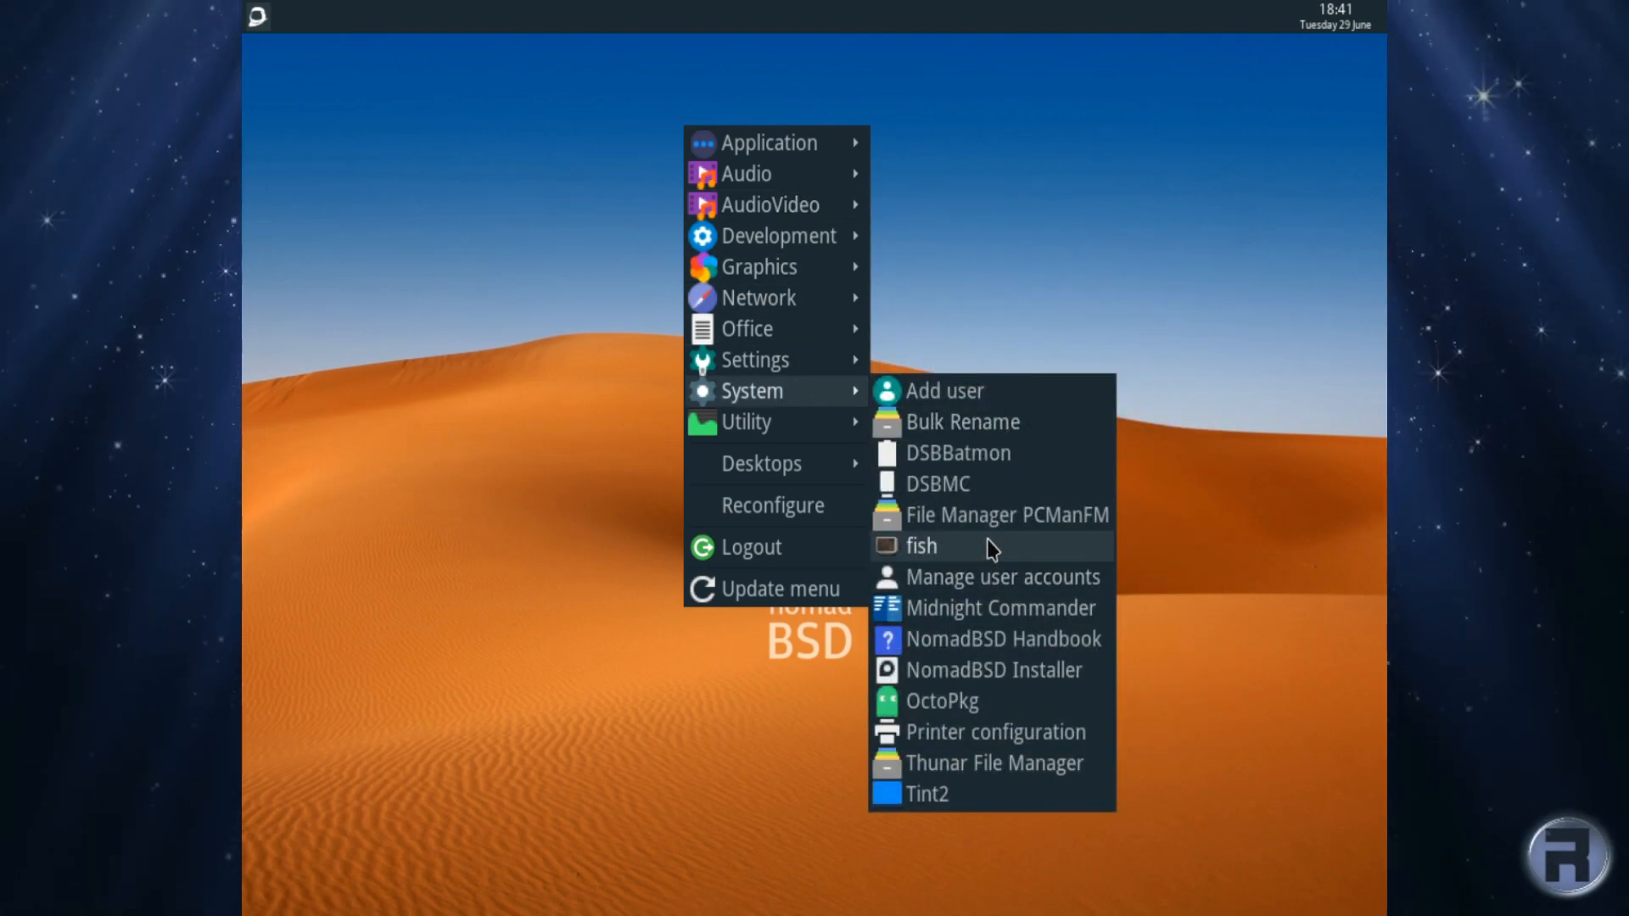
click(981, 672)
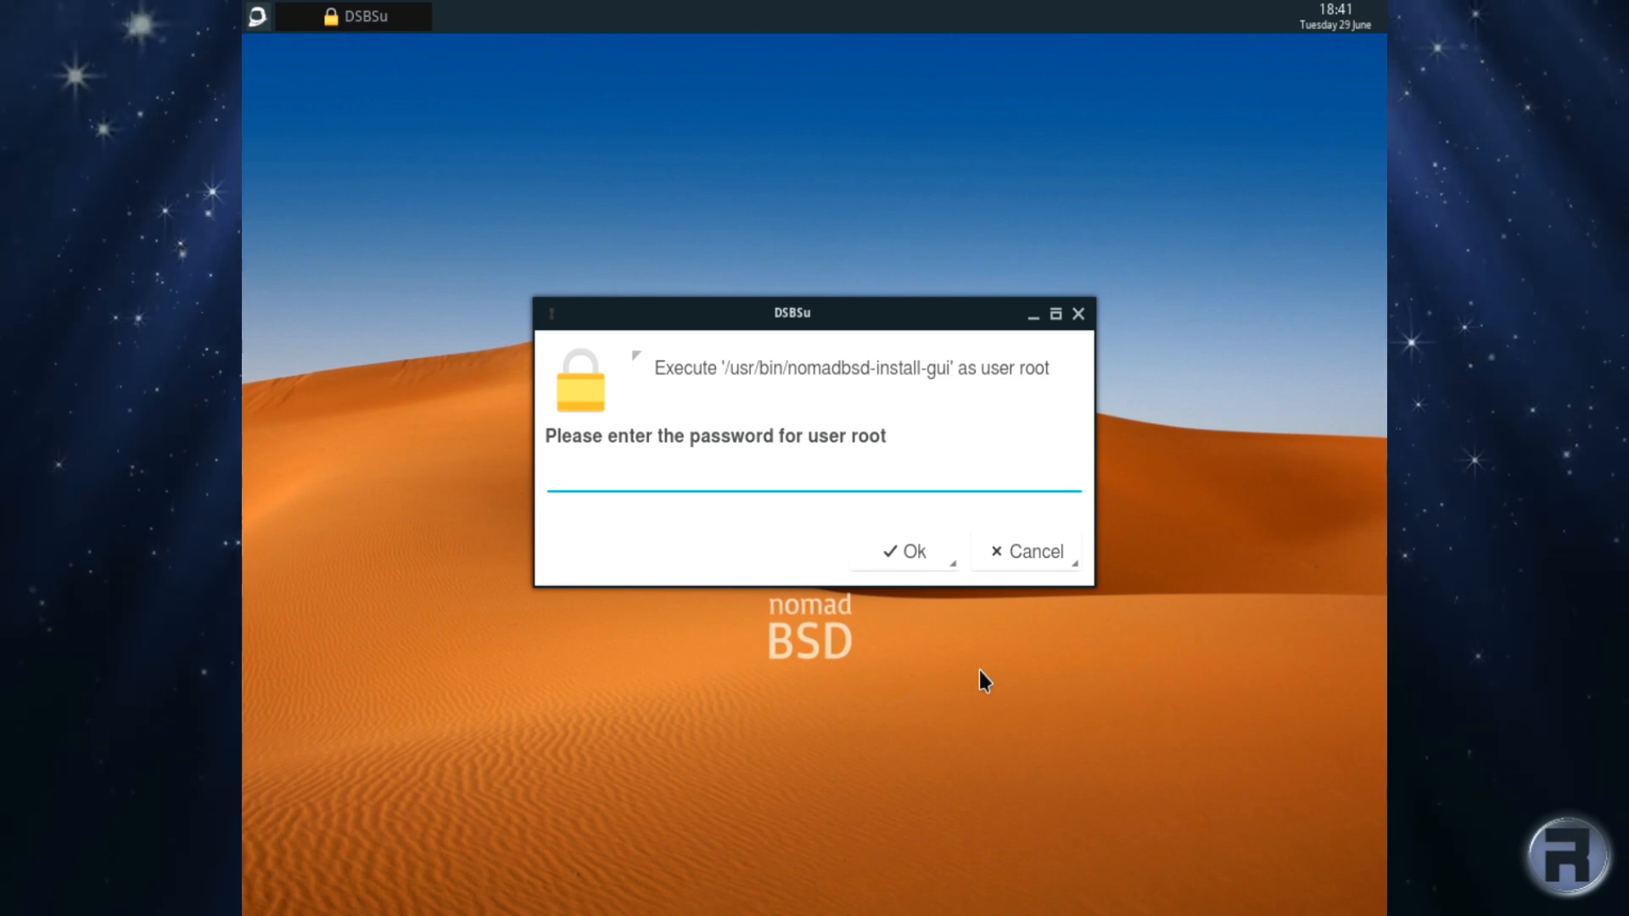
text(*****)
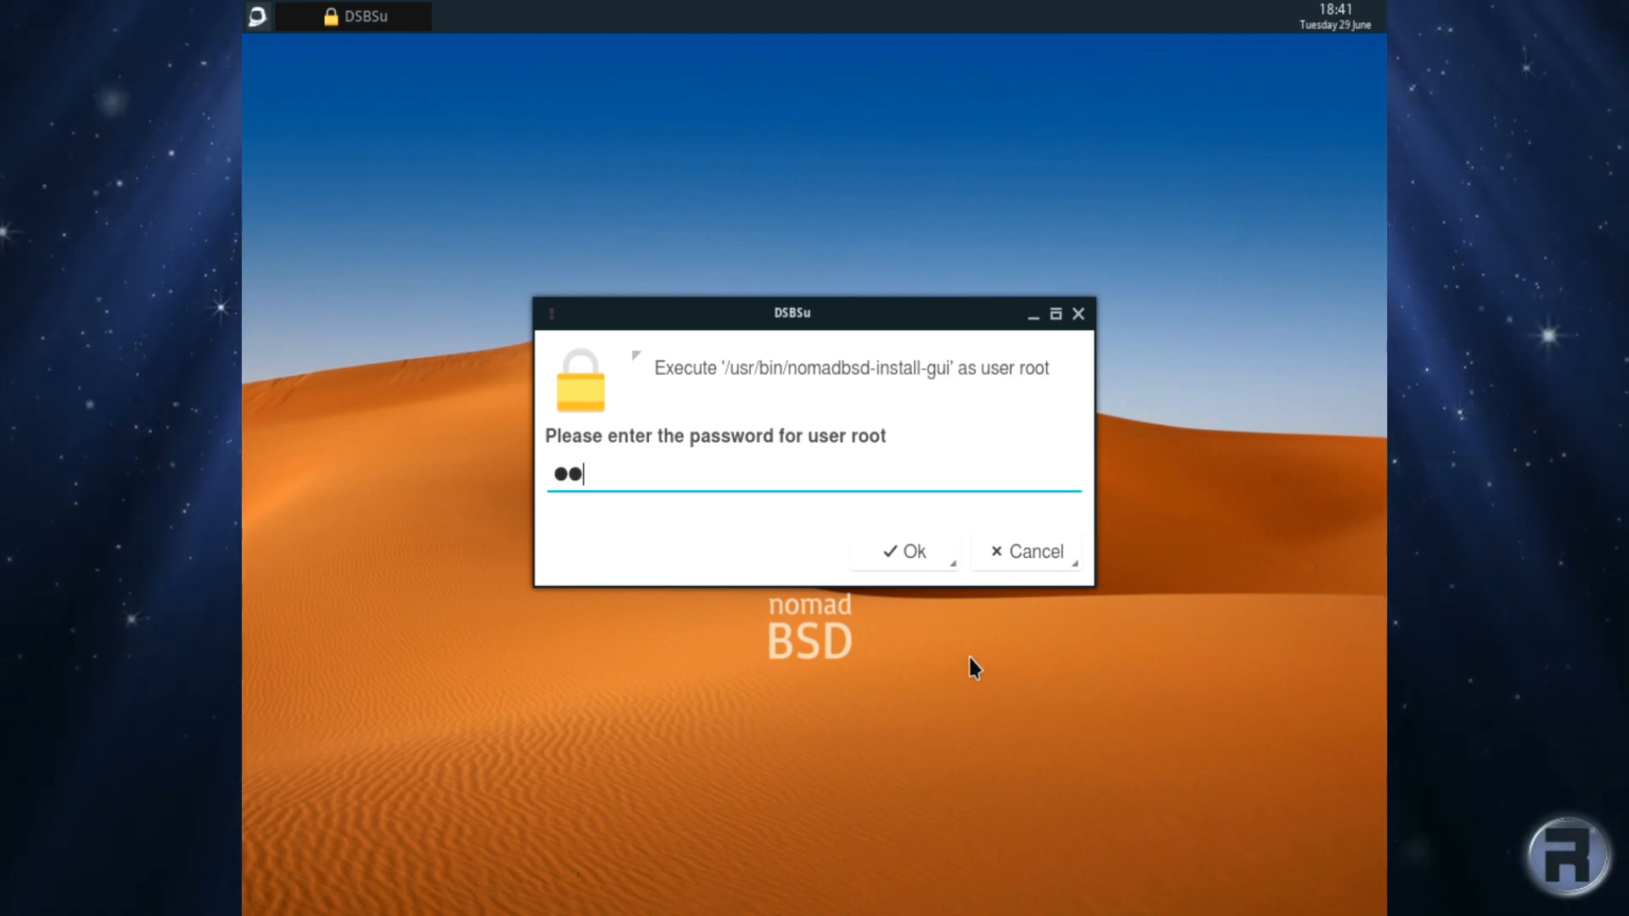
text(***)
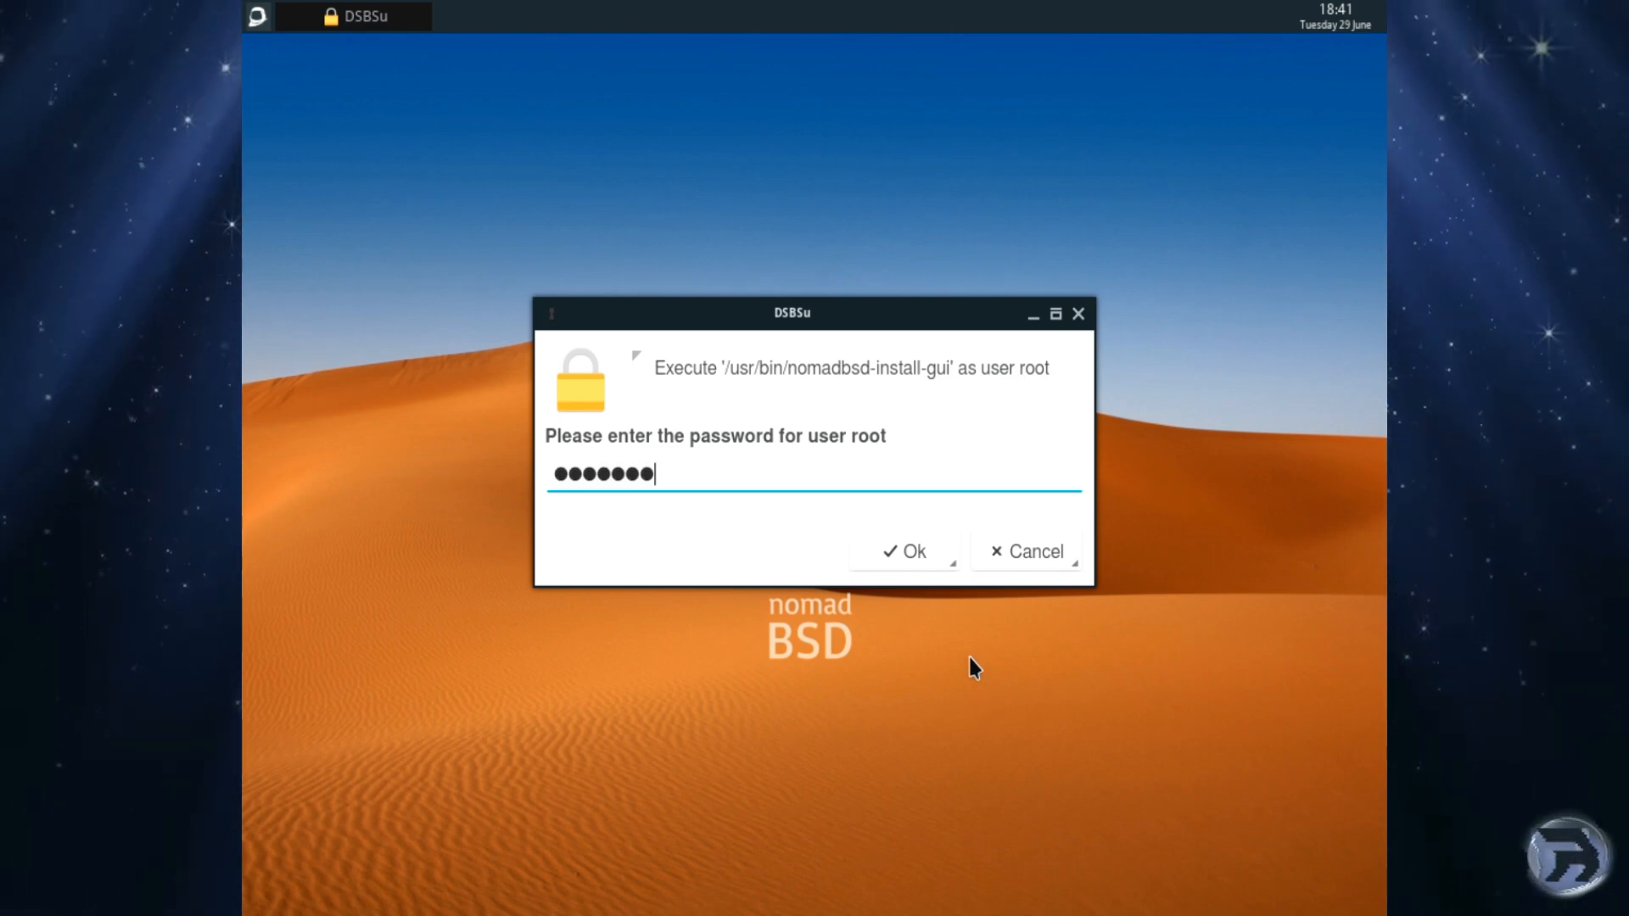
key(Return)
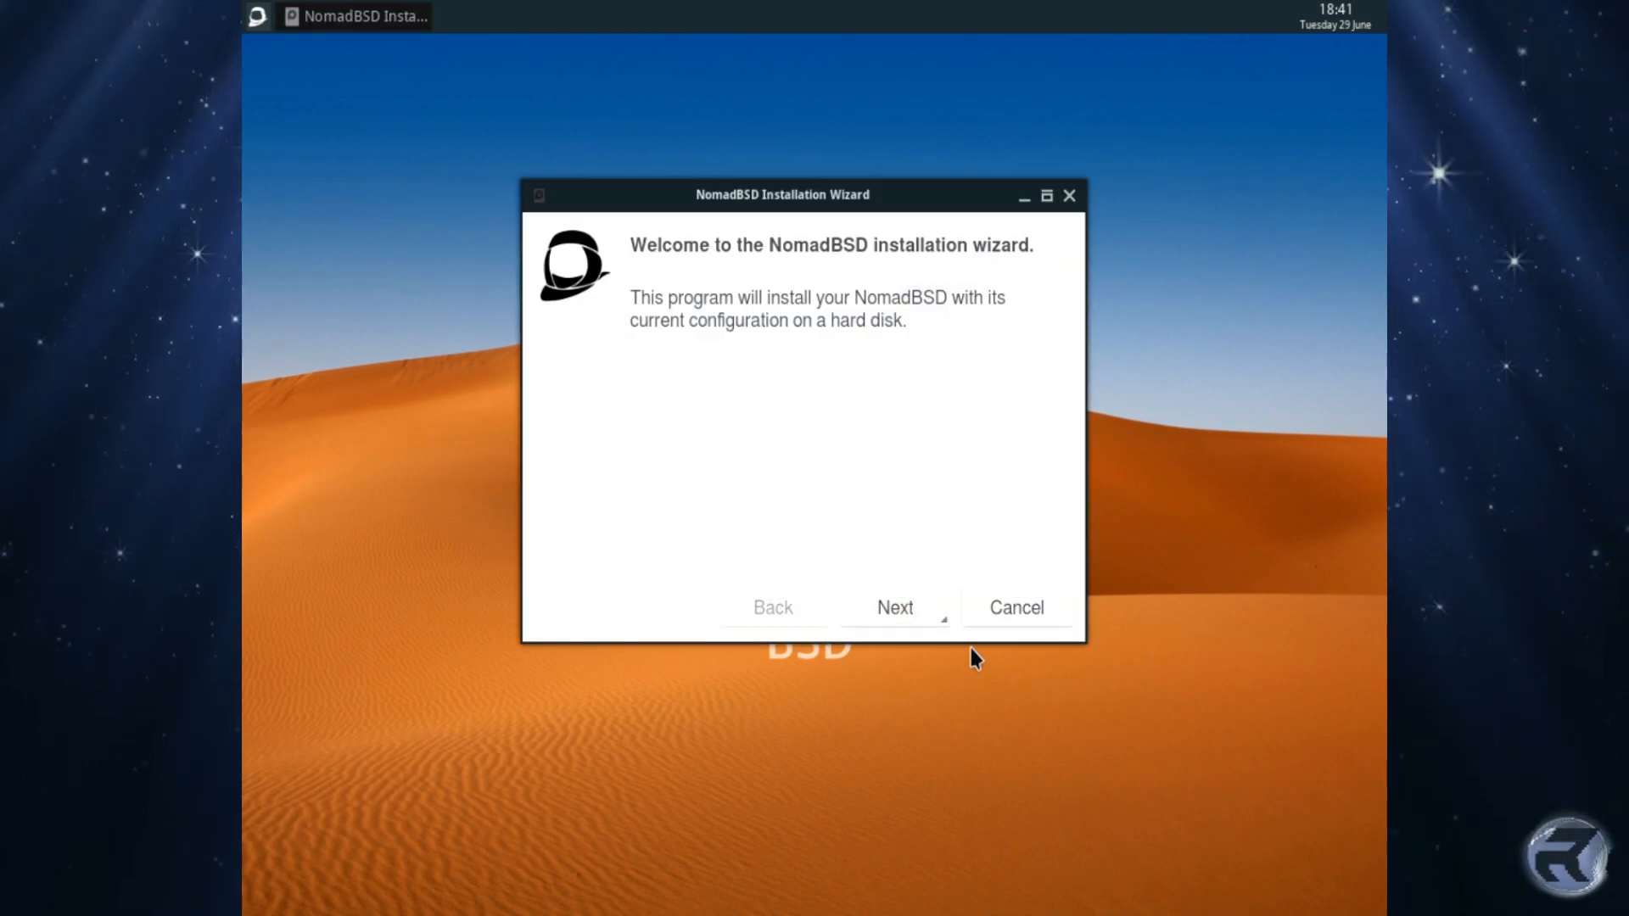
Step: Continue to the install device page and enter the new user's username
click(893, 611)
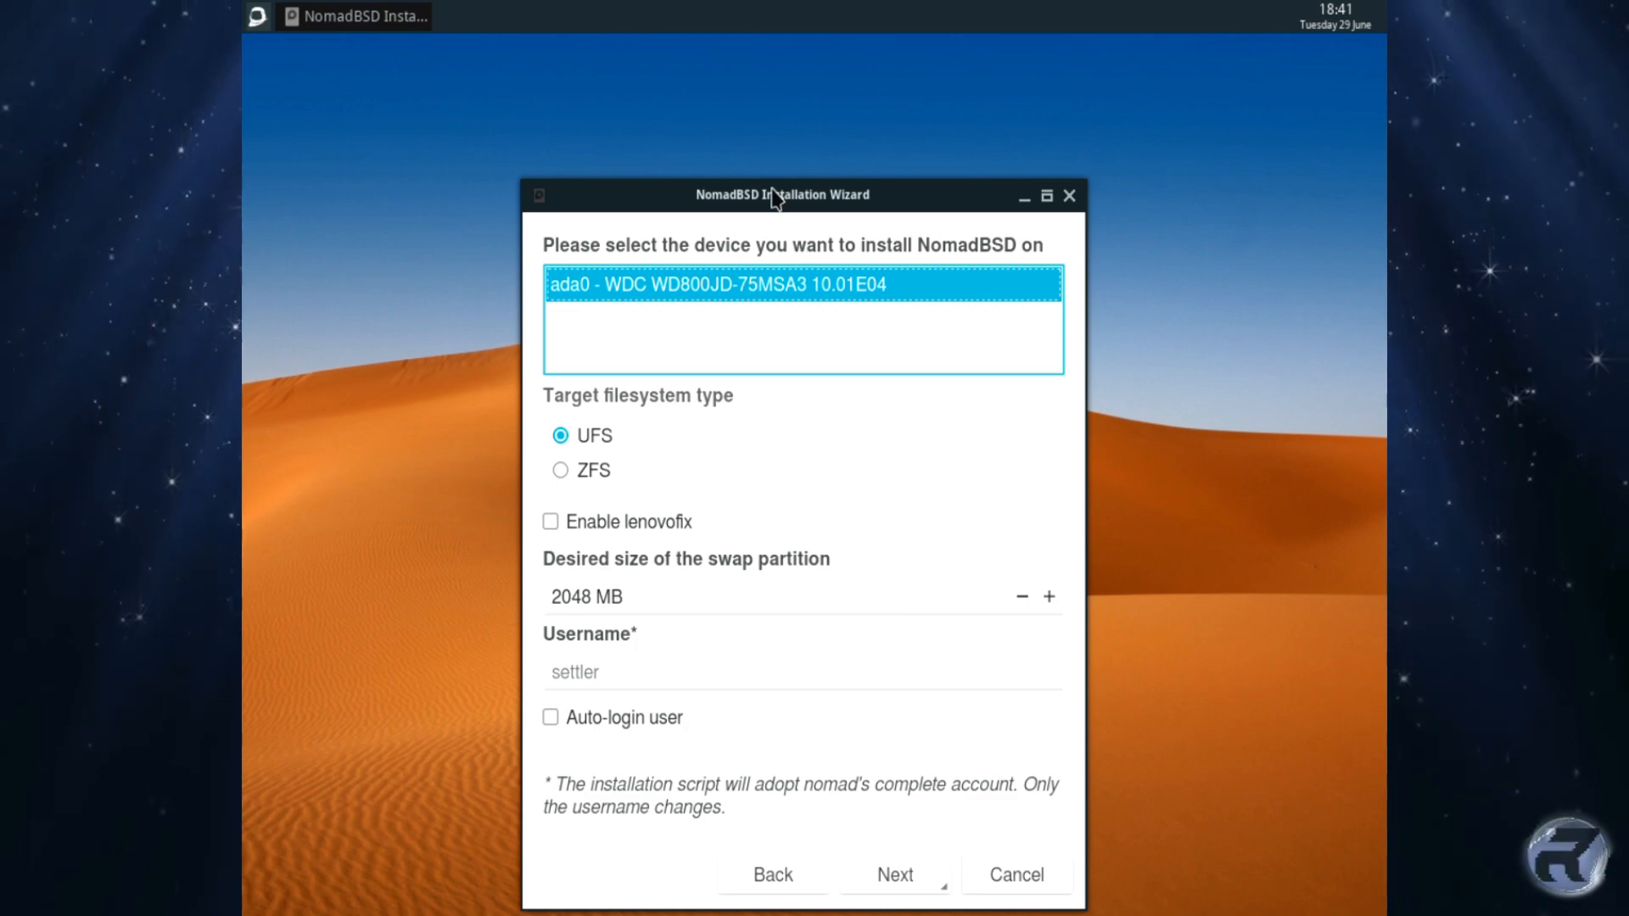
drag(775, 198, 783, 109)
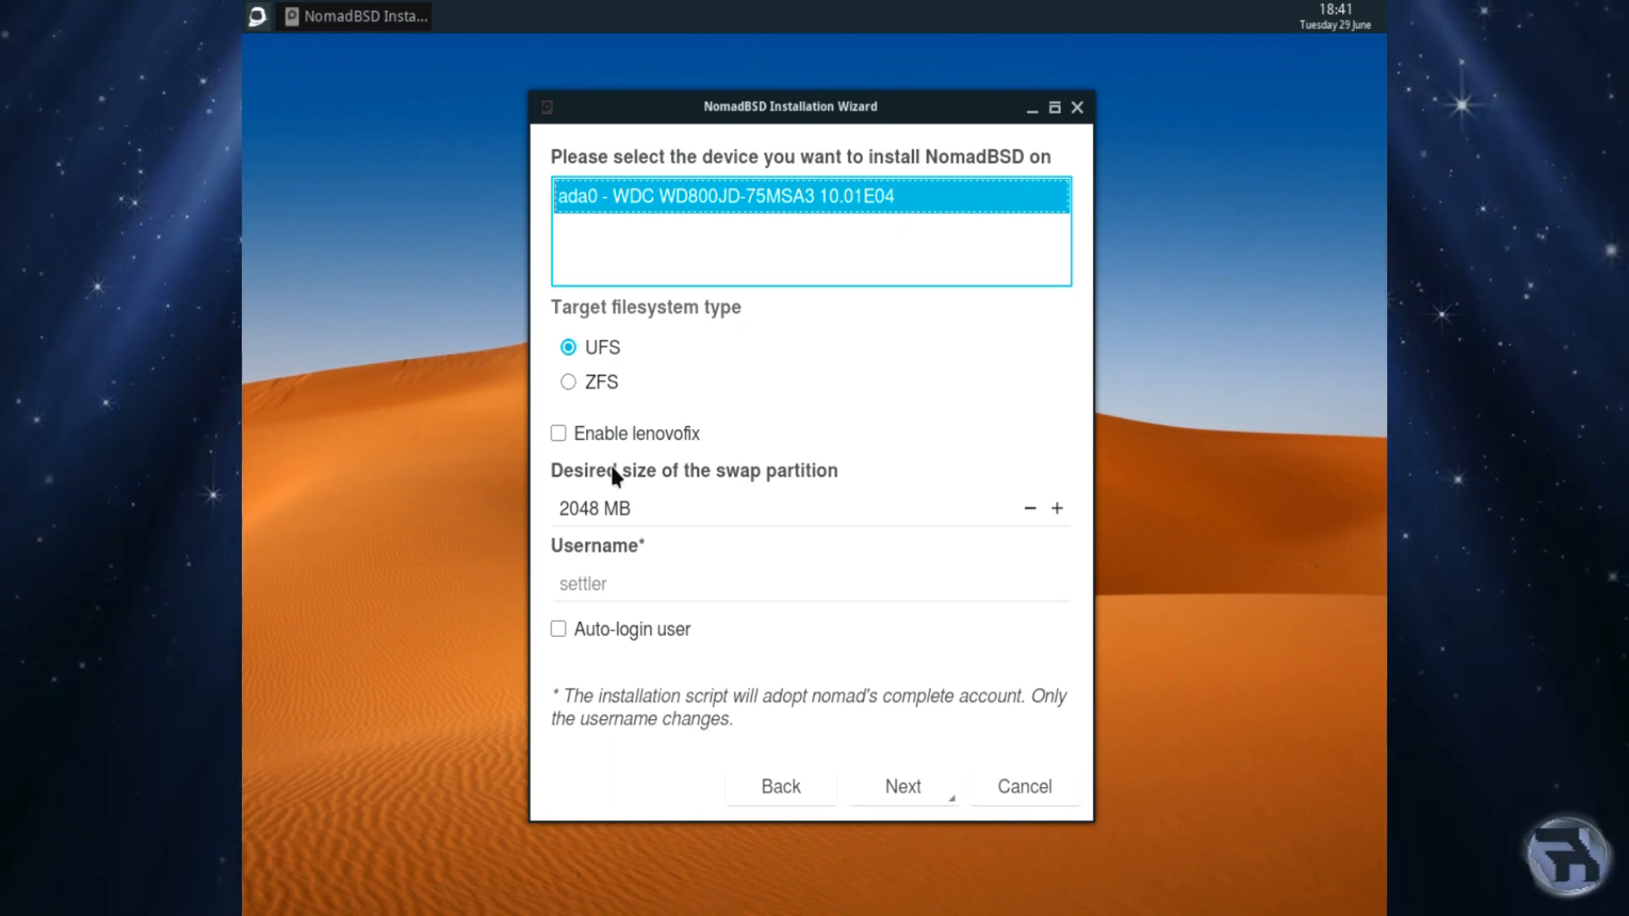
click(666, 586)
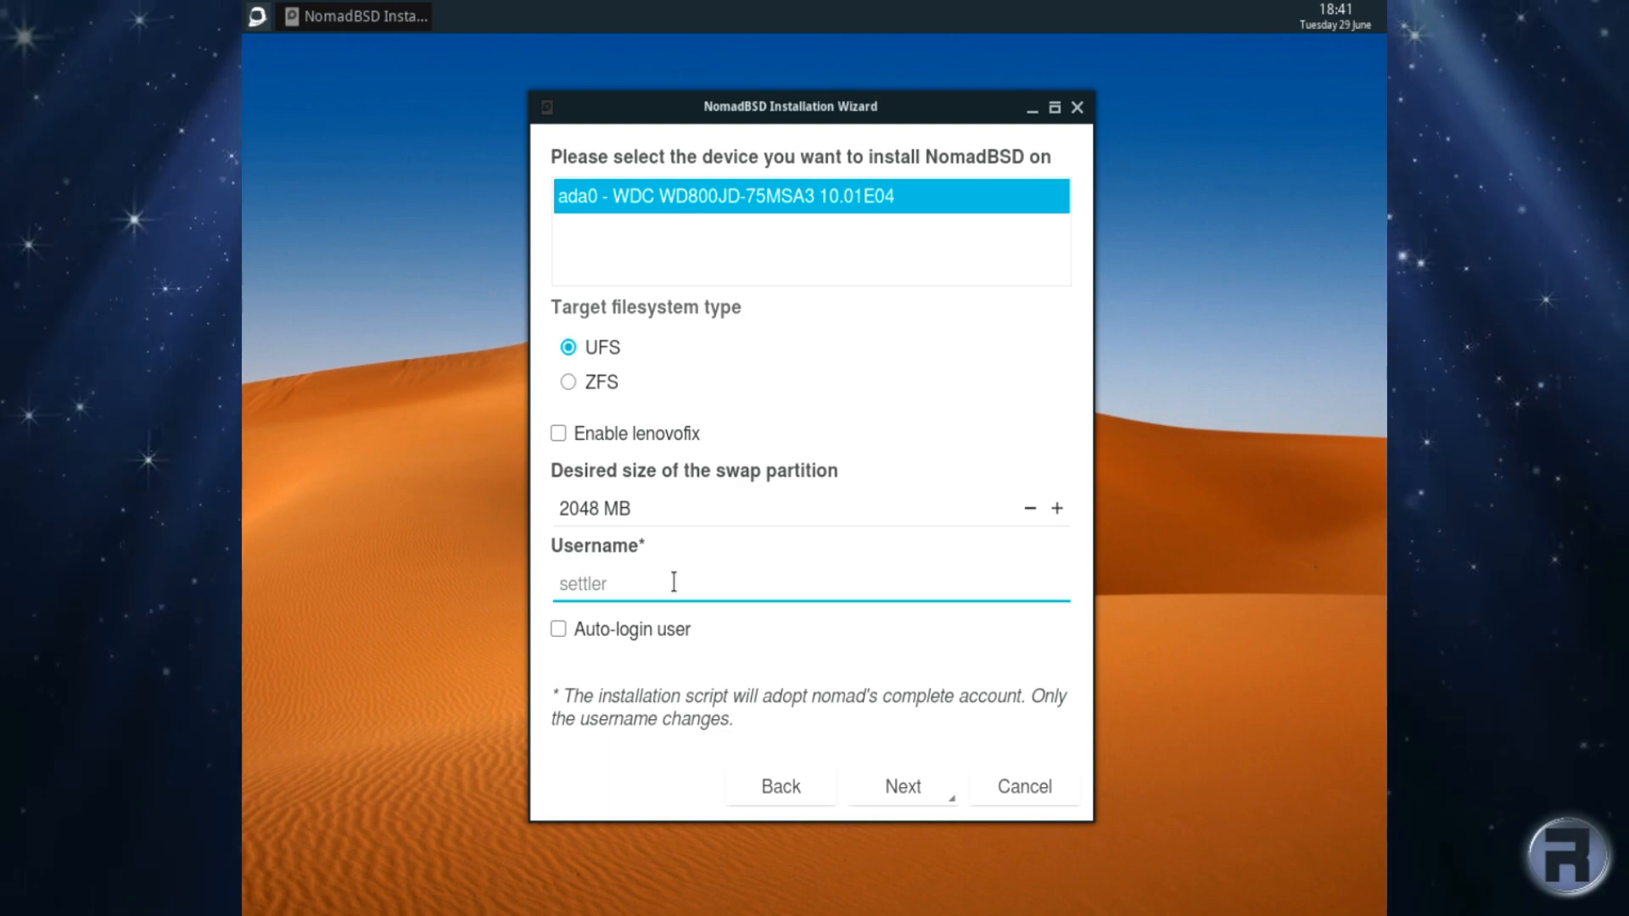
text(robo)
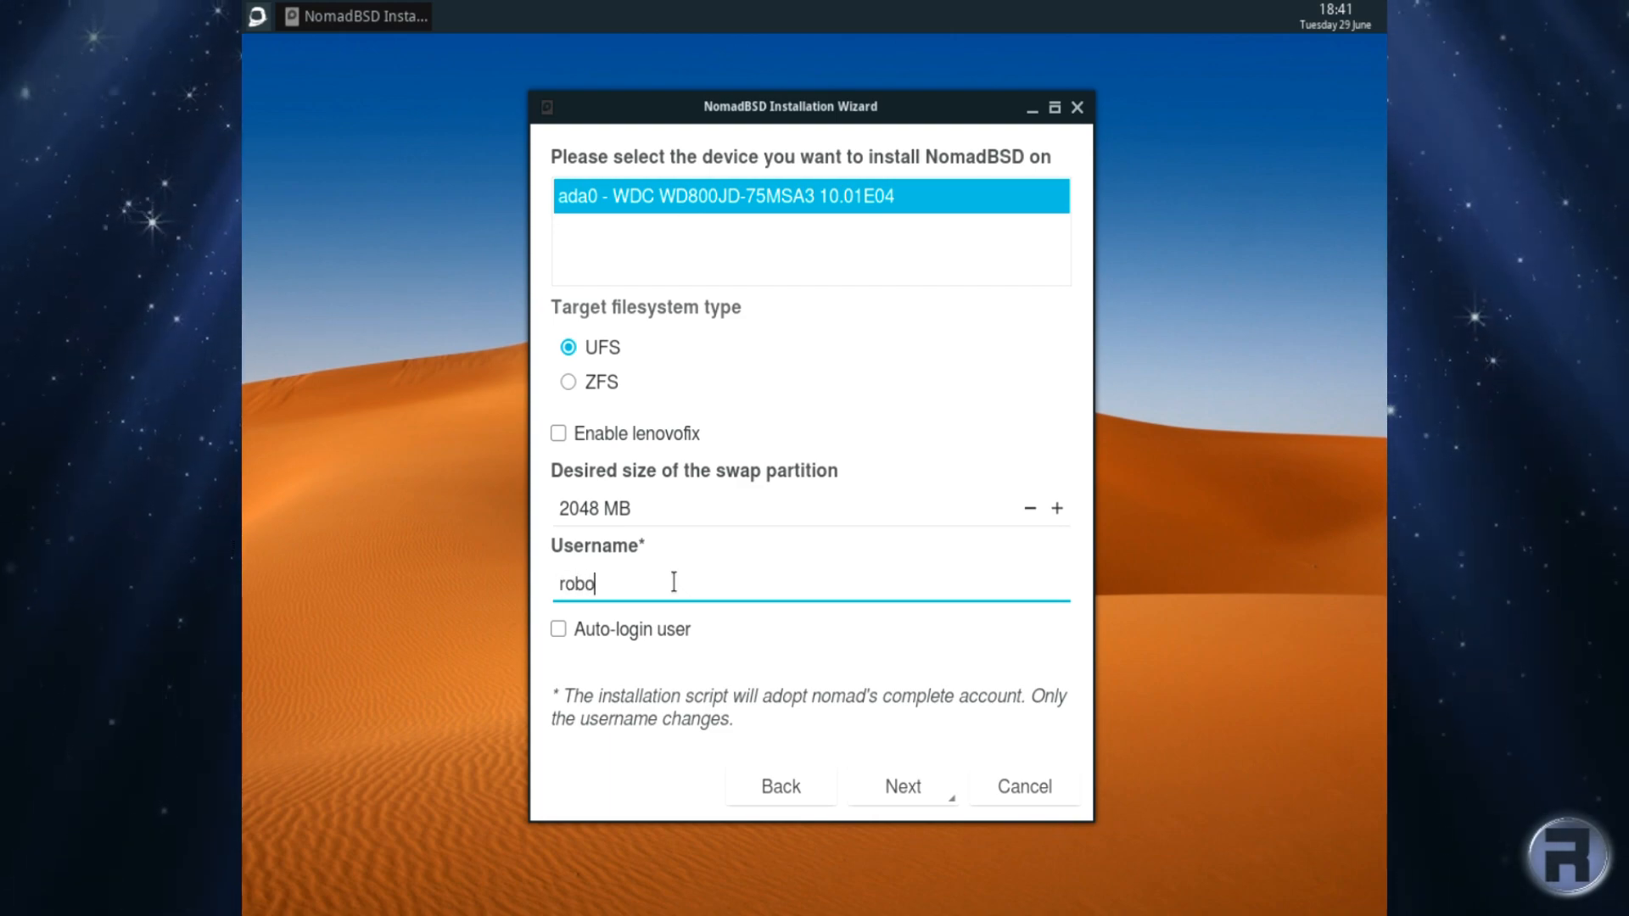
text(nugg)
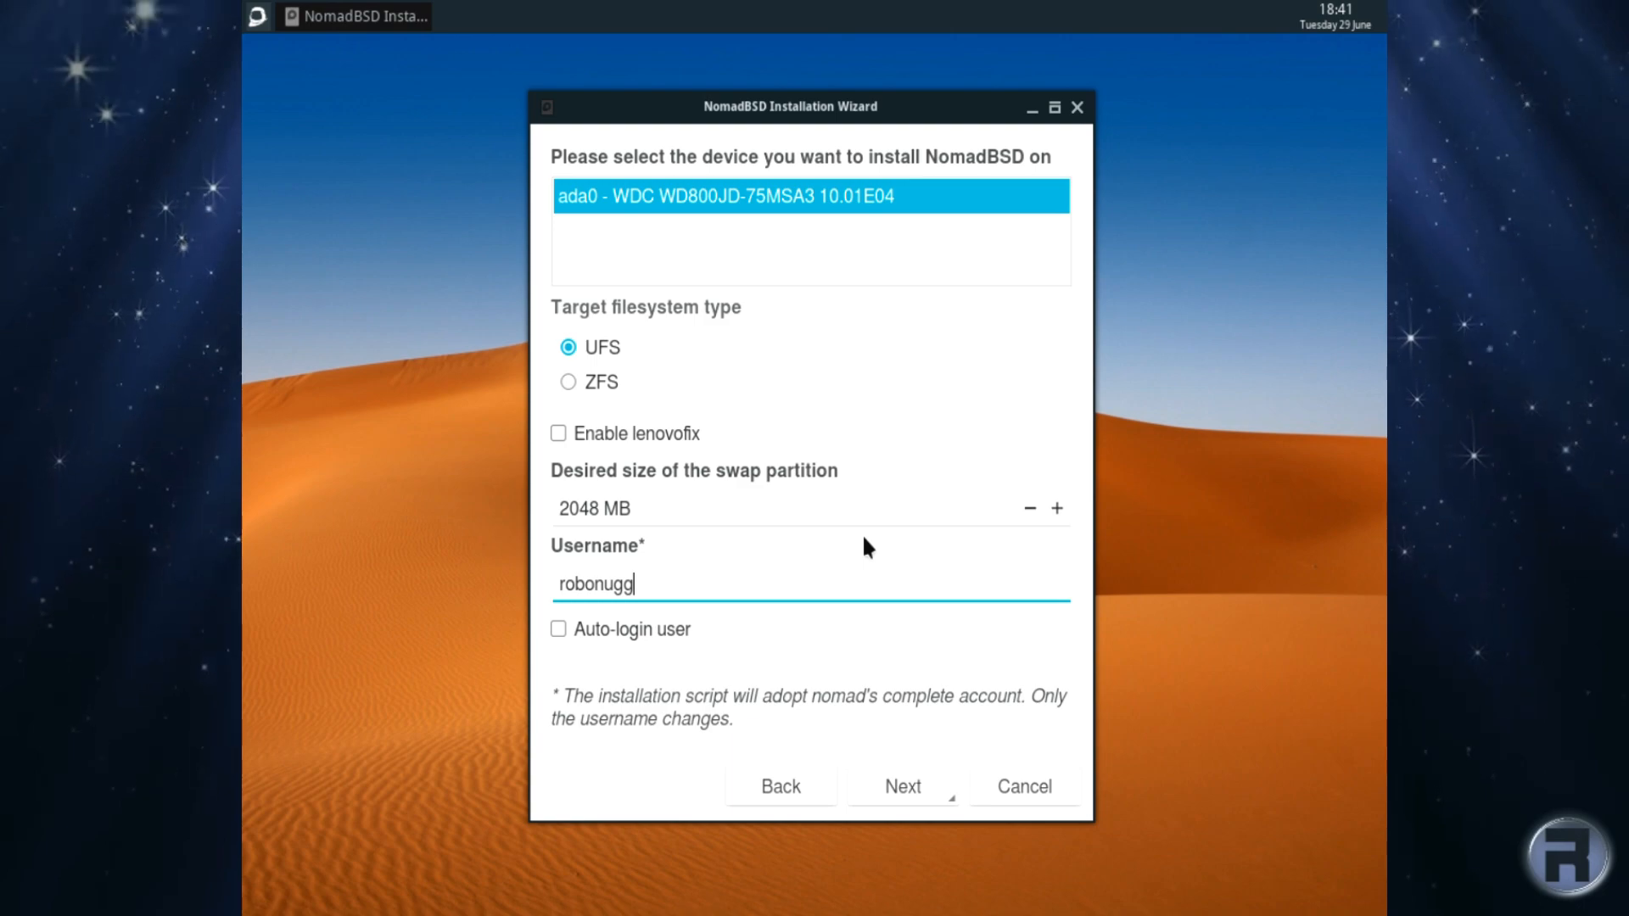
Step: Enable auto-login for the new user and proceed to the installation Summary
click(557, 630)
drag(625, 584, 527, 586)
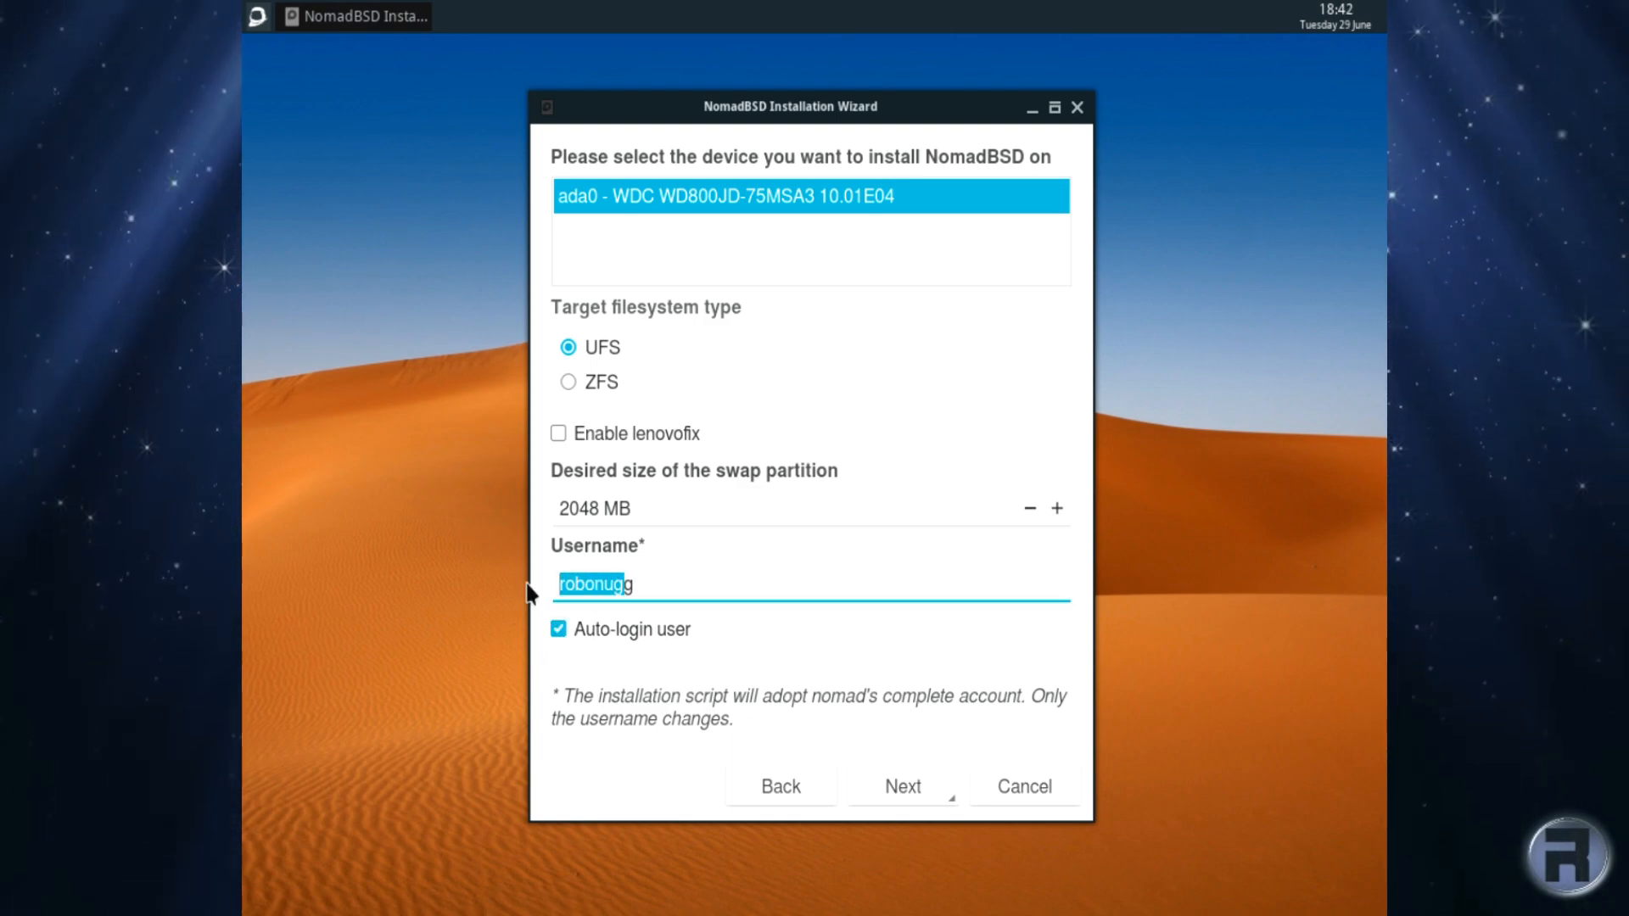
click(650, 579)
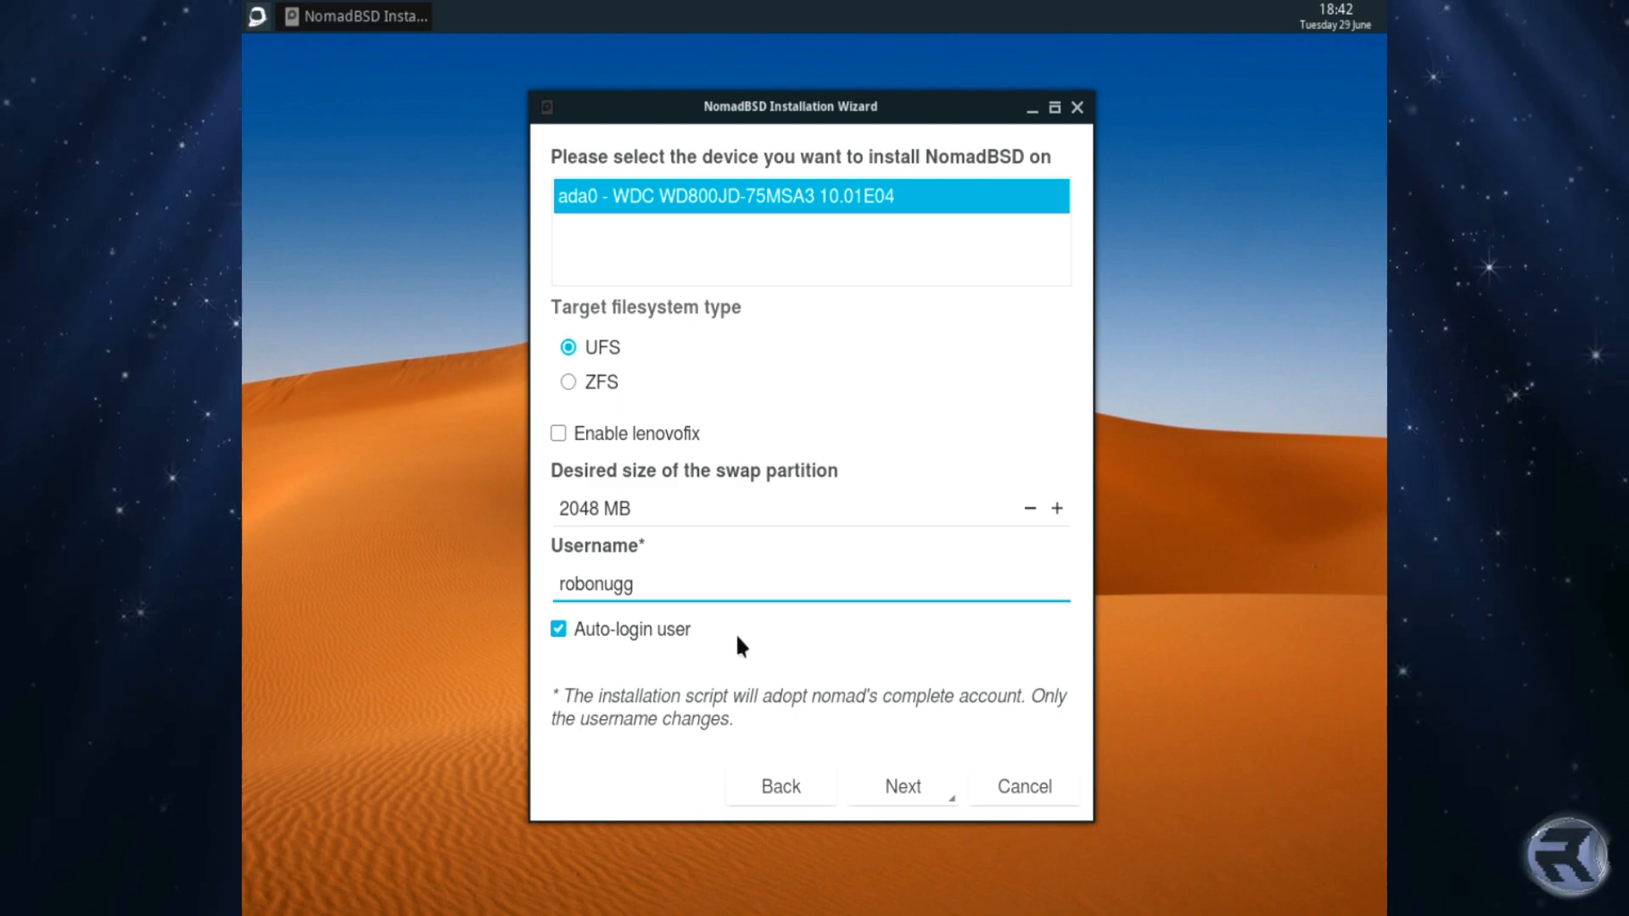
click(903, 773)
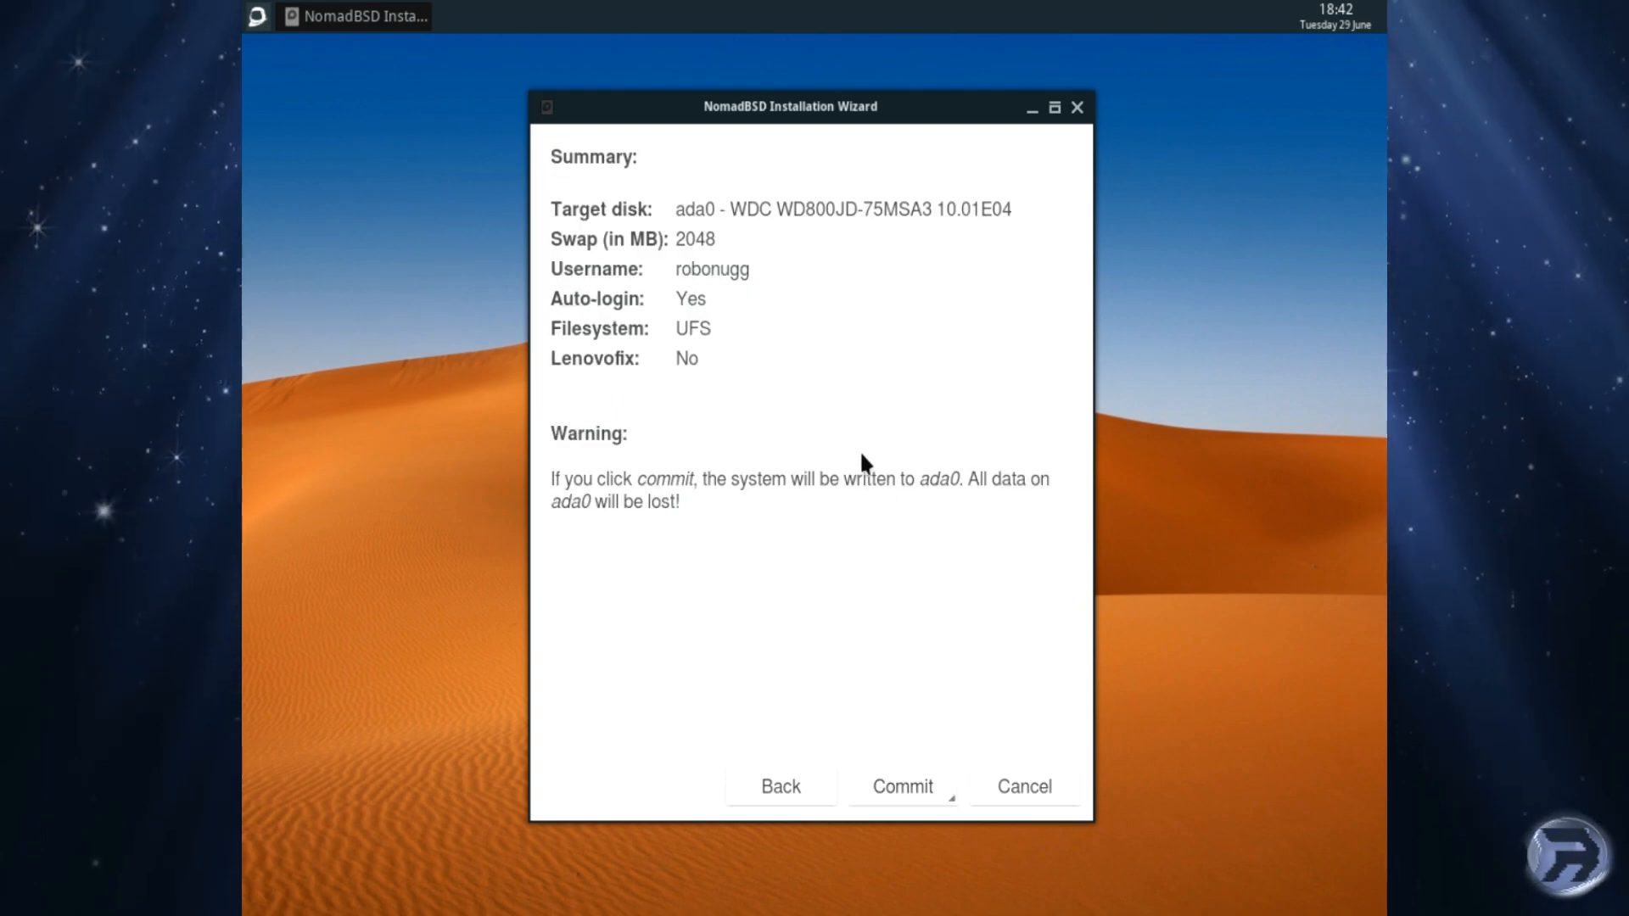
Step: Commit and confirm the NomadBSD install onto ada0, then finish the wizard once it reports Done
click(897, 790)
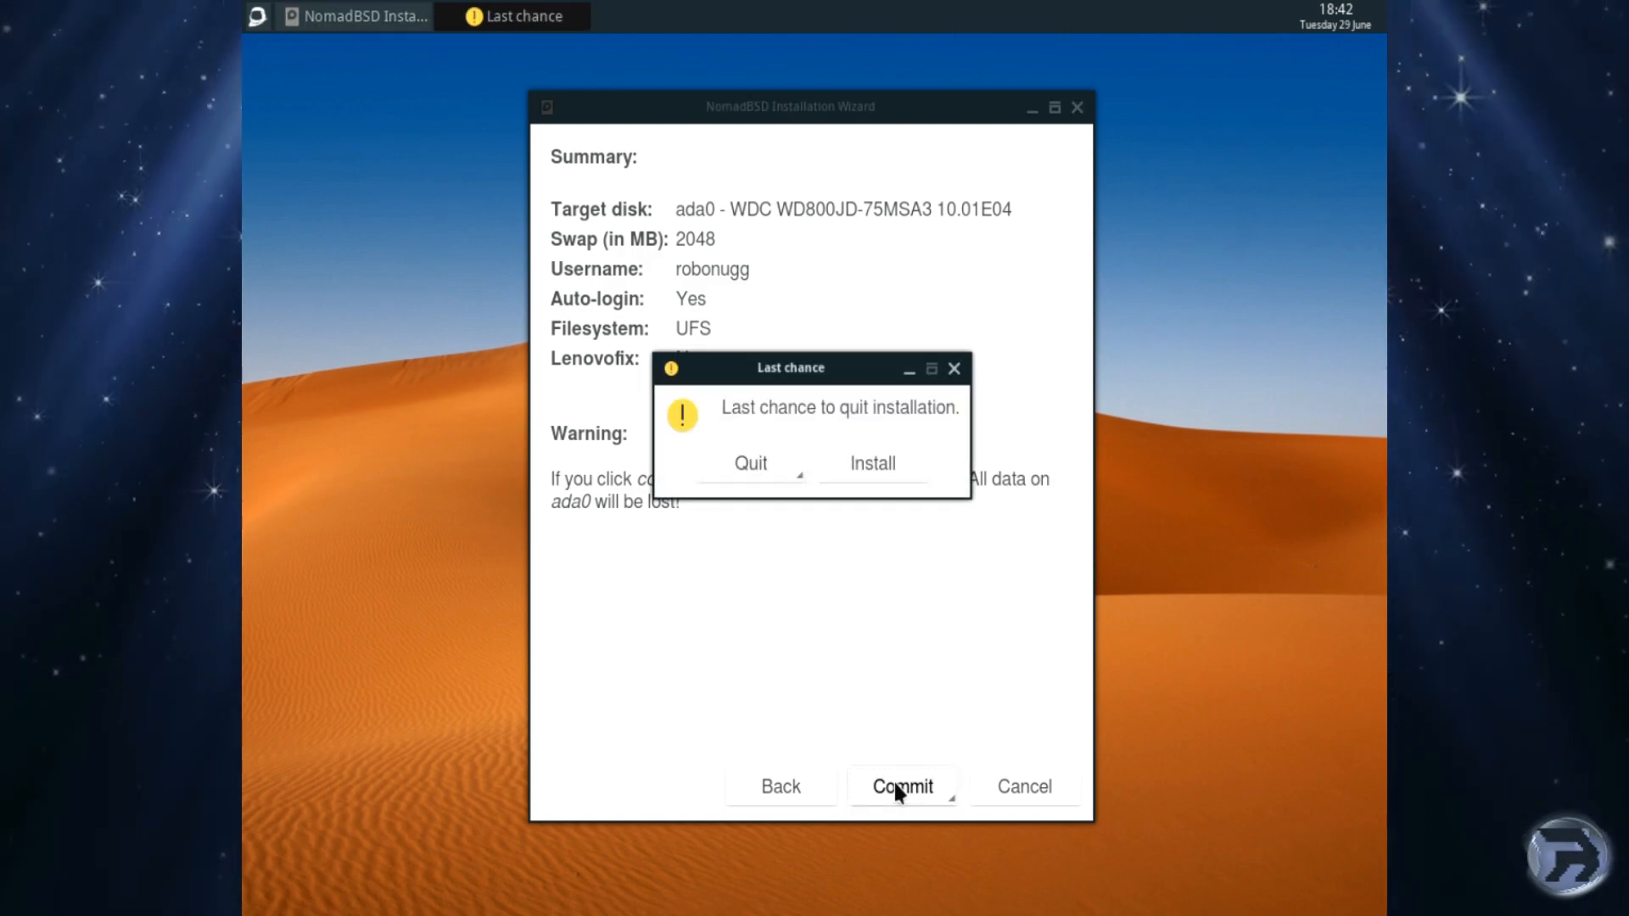
click(867, 461)
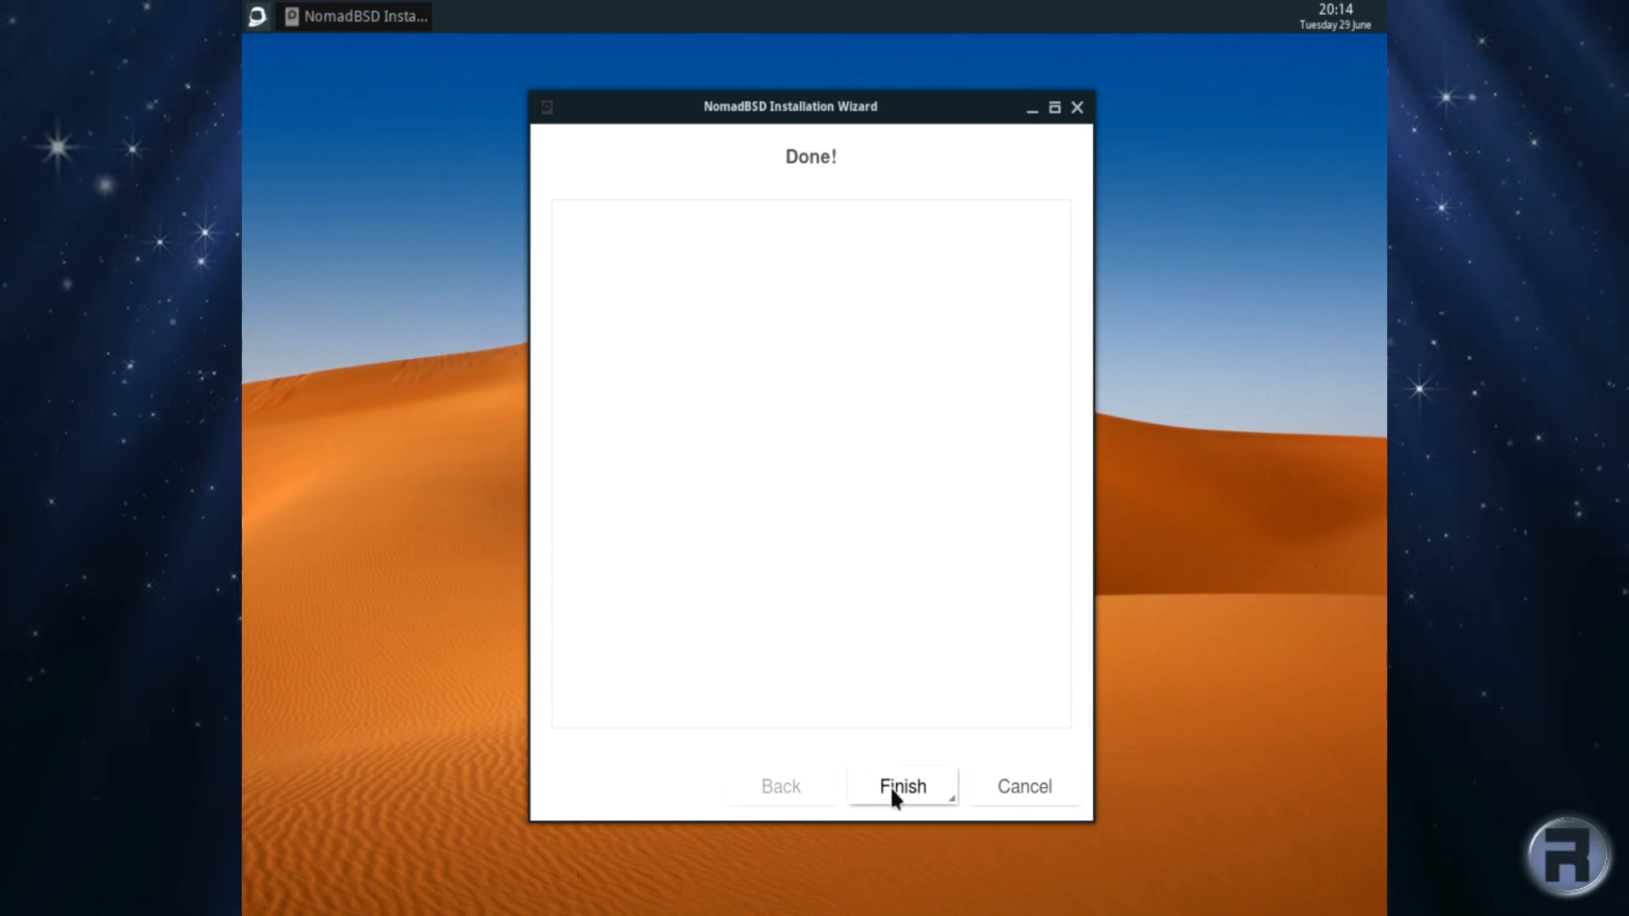
click(891, 789)
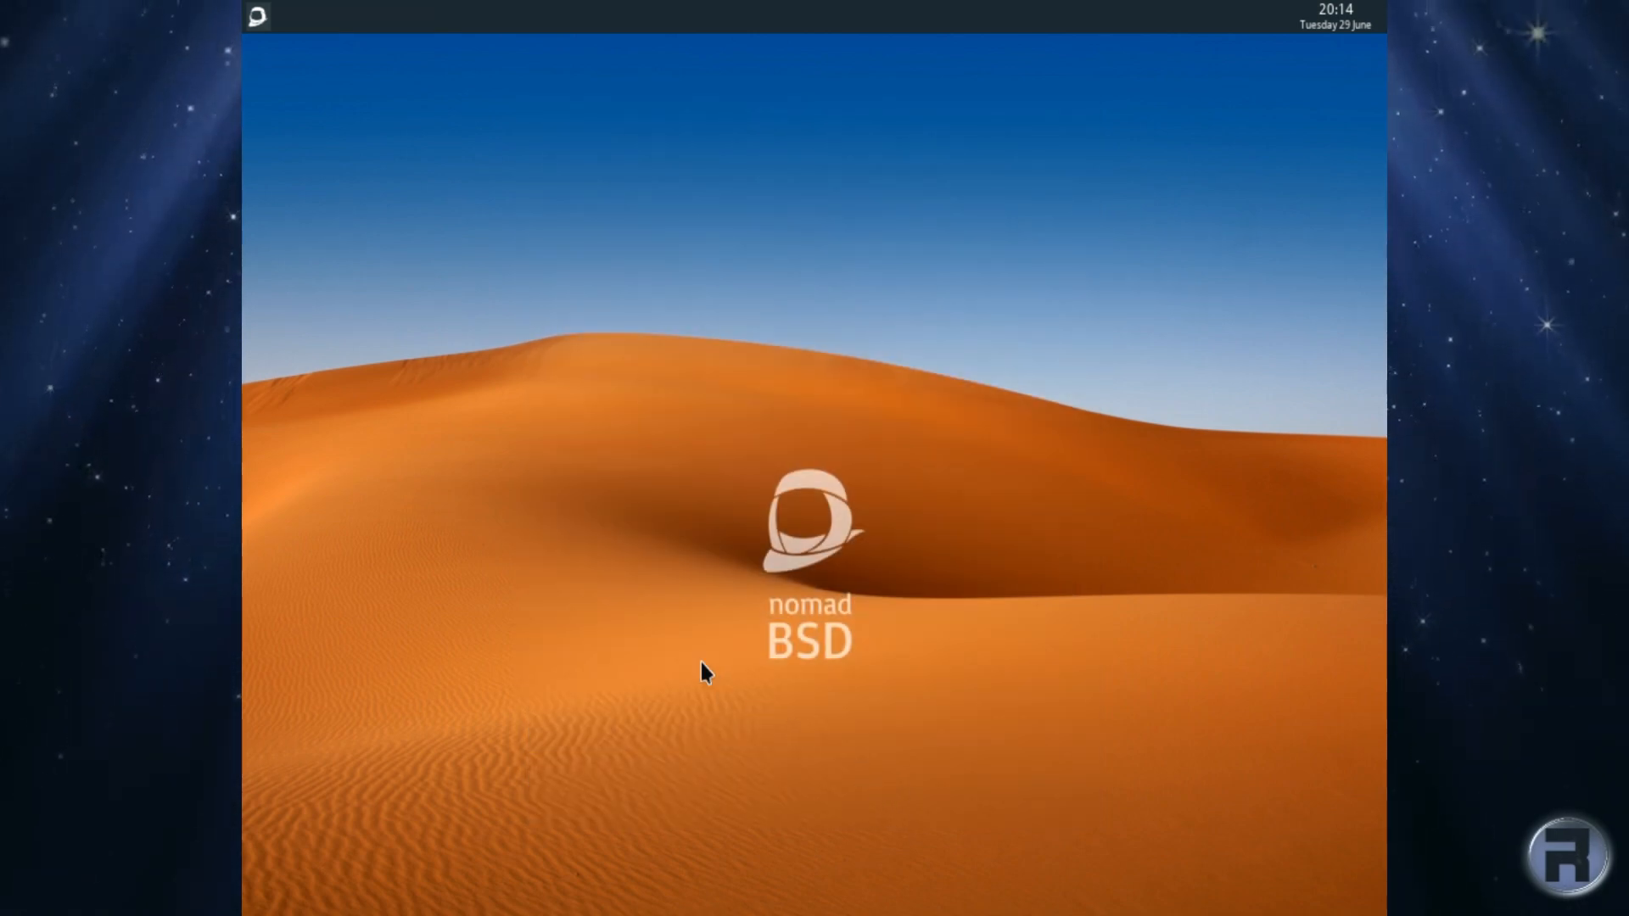
Step: Reboot, search Google for 'freebsd' in Firefox, and open The FreeBSD Project homepage
click(253, 20)
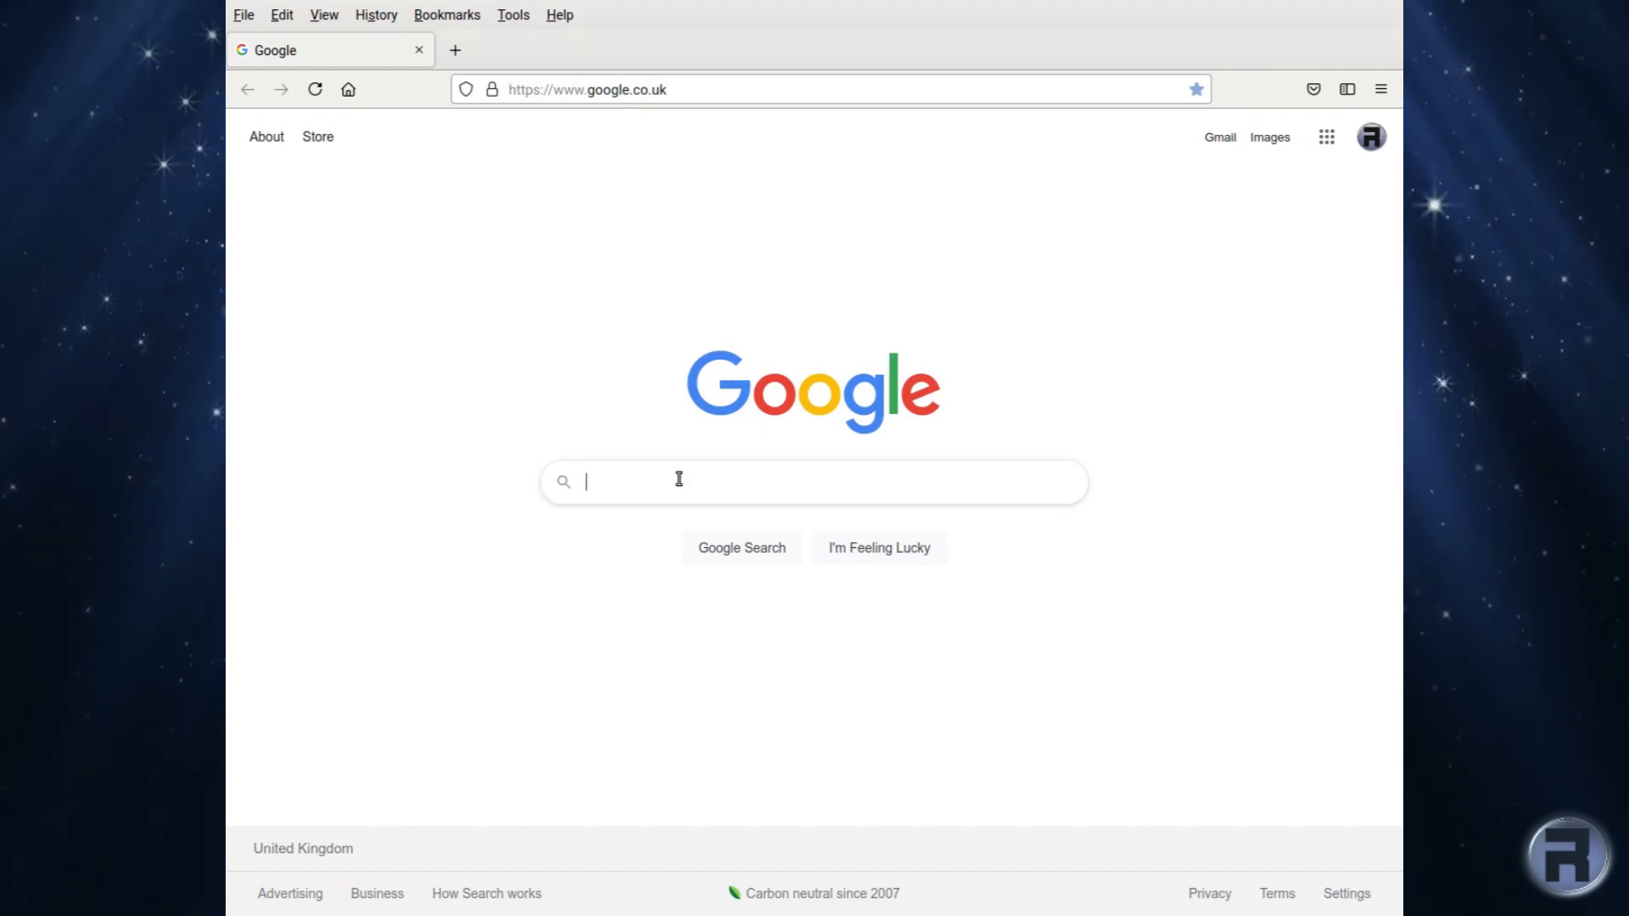
text(fre)
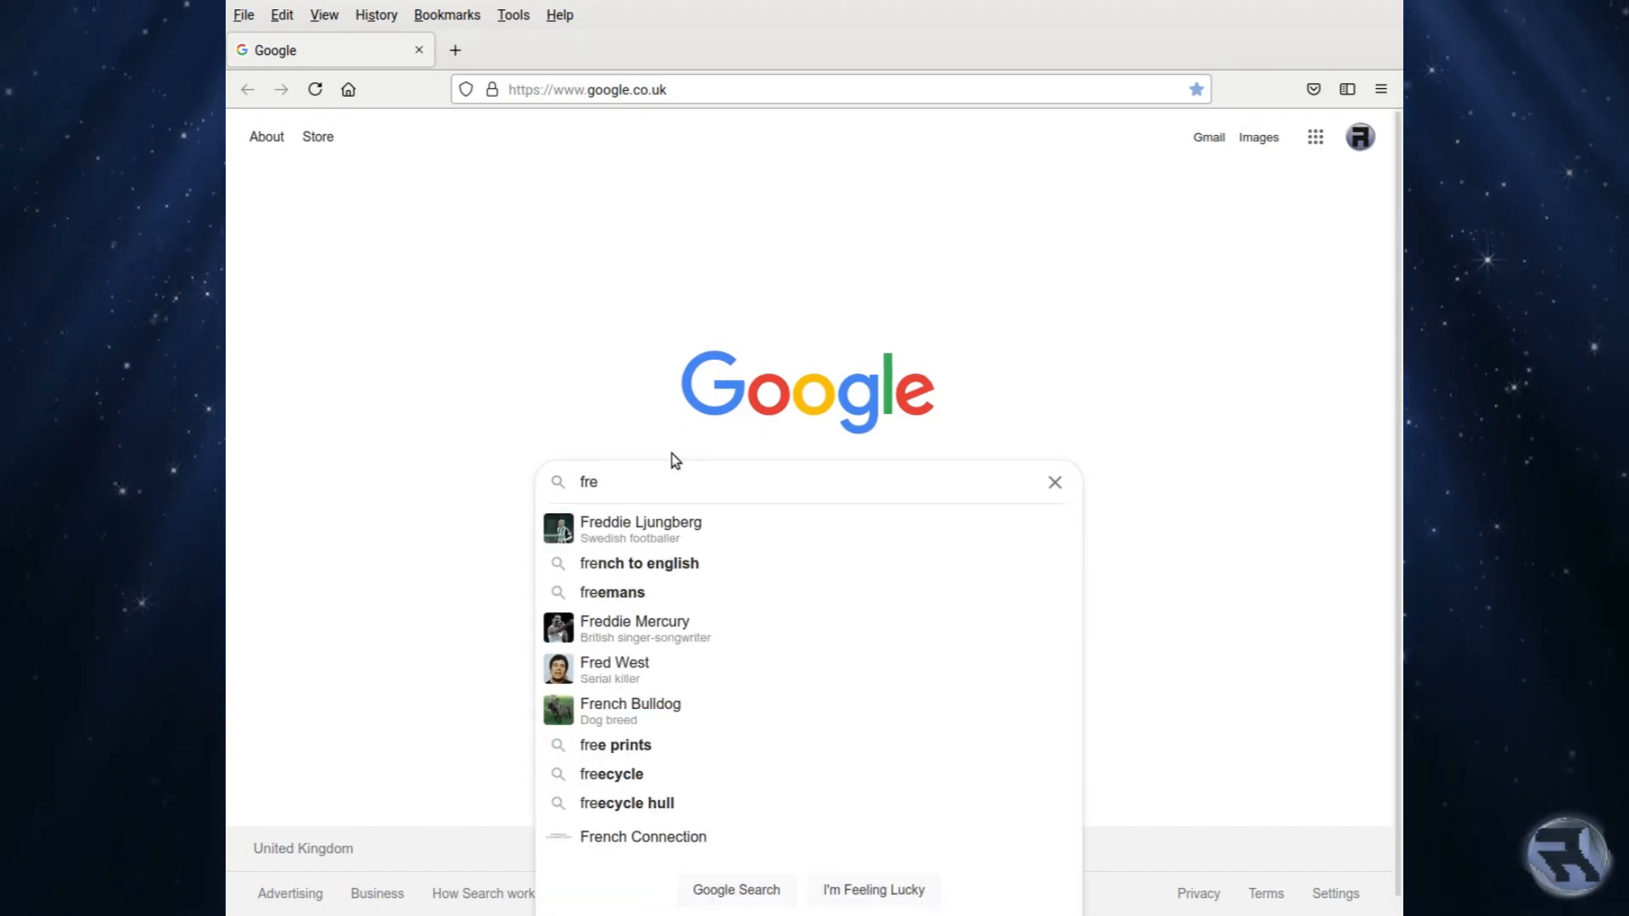
text(ebsd)
key(Return)
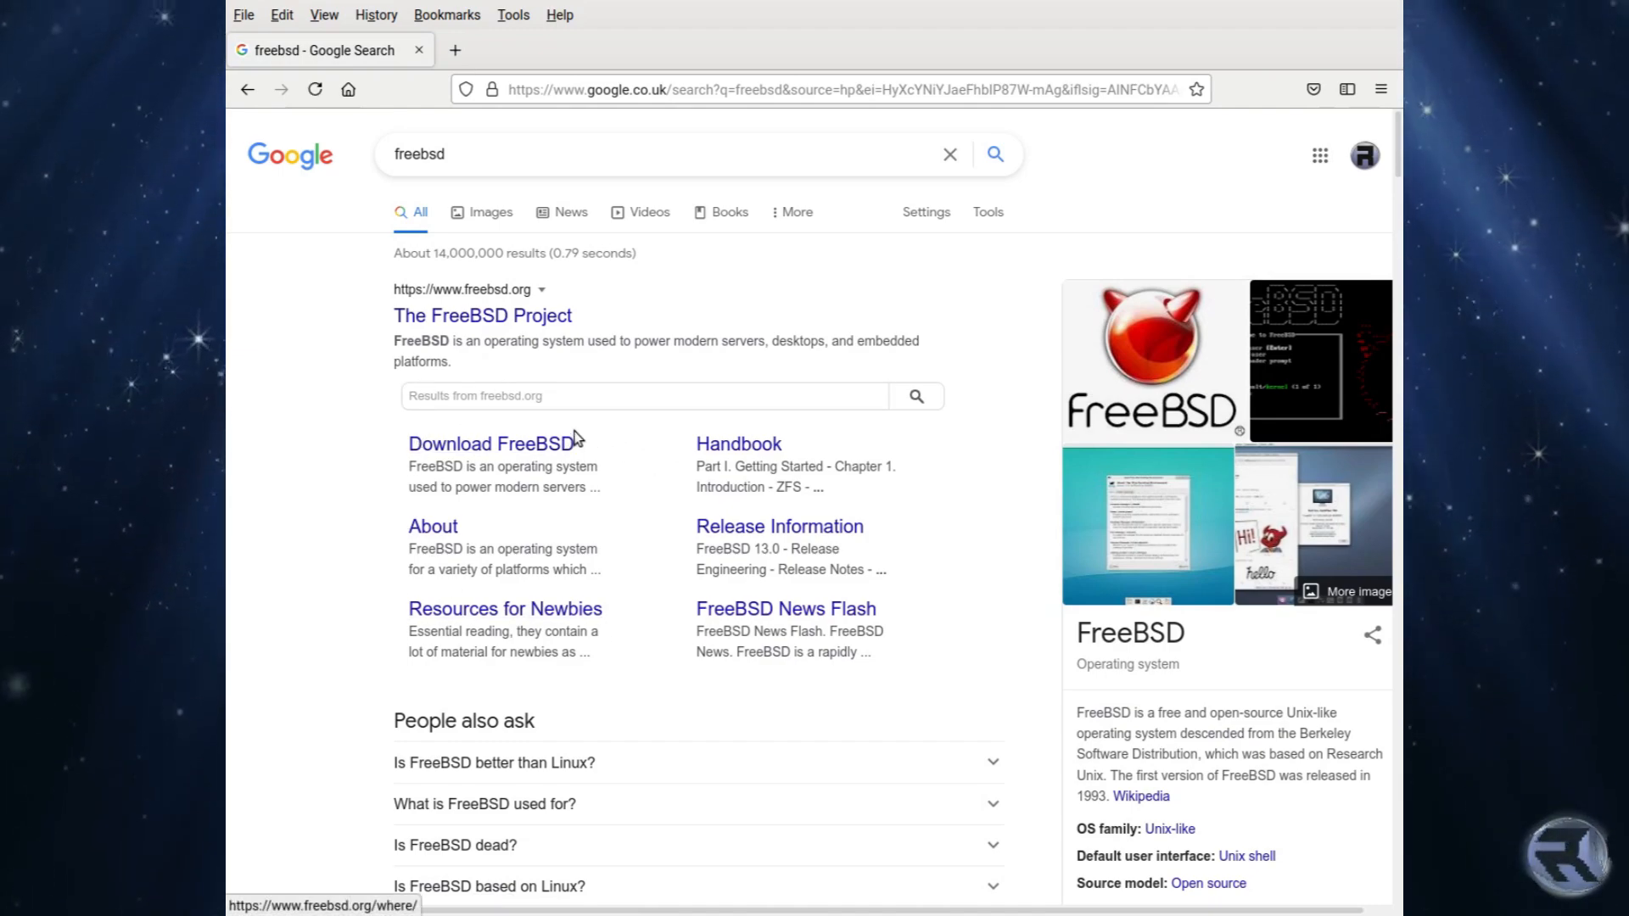
click(501, 327)
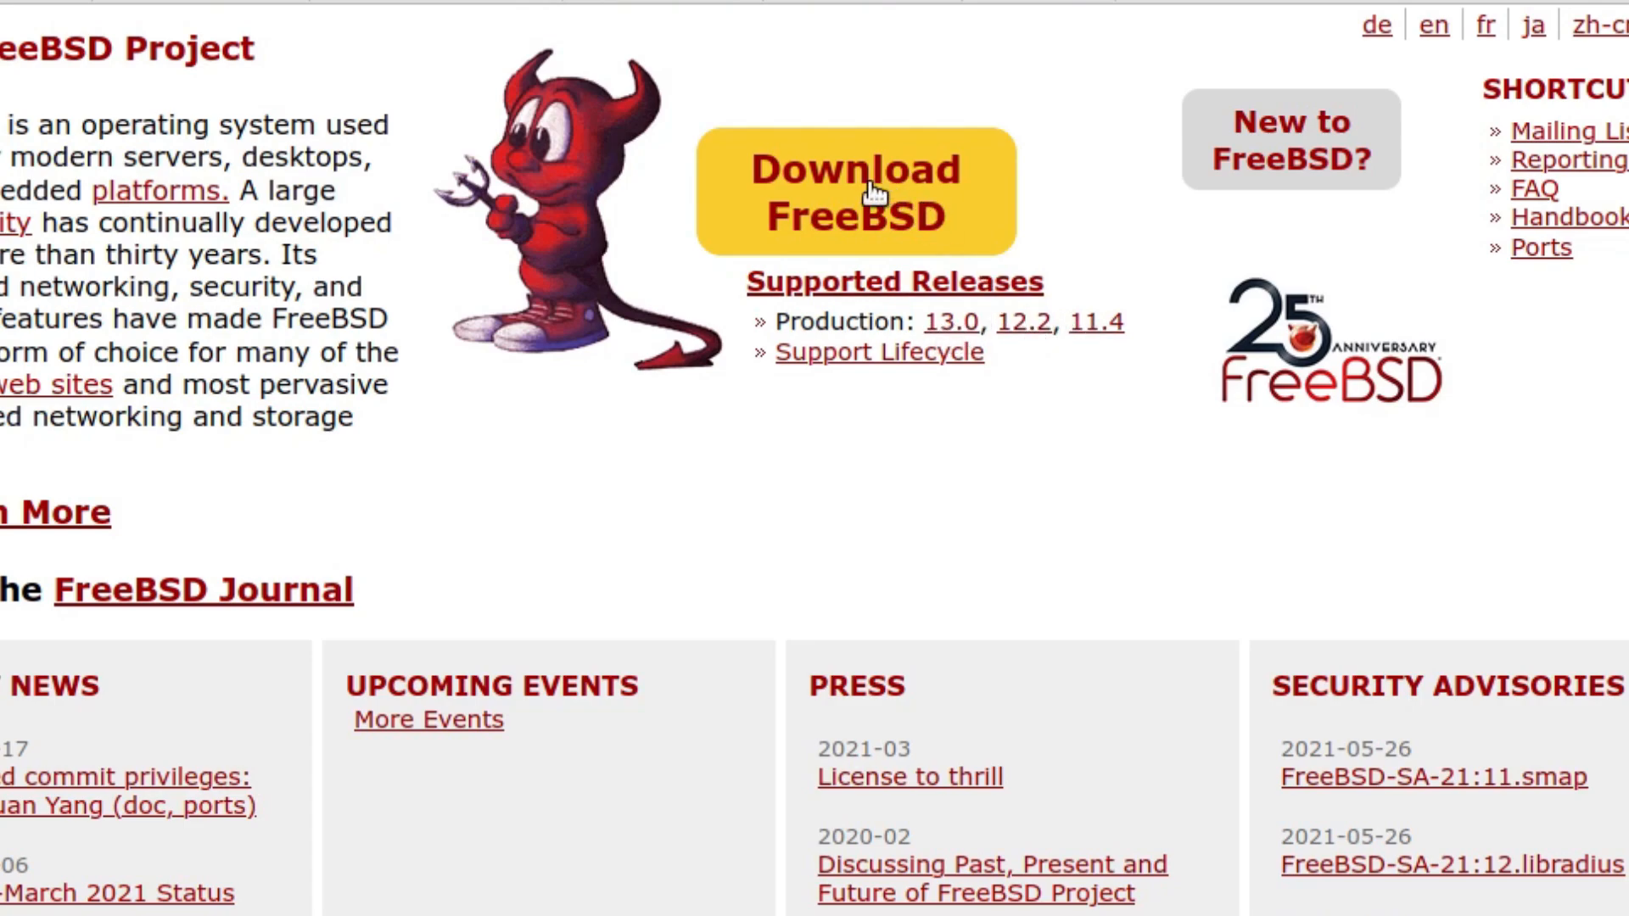
Step: Go to Download FreeBSD and open the 13.0 amd64 installer image listing
click(844, 204)
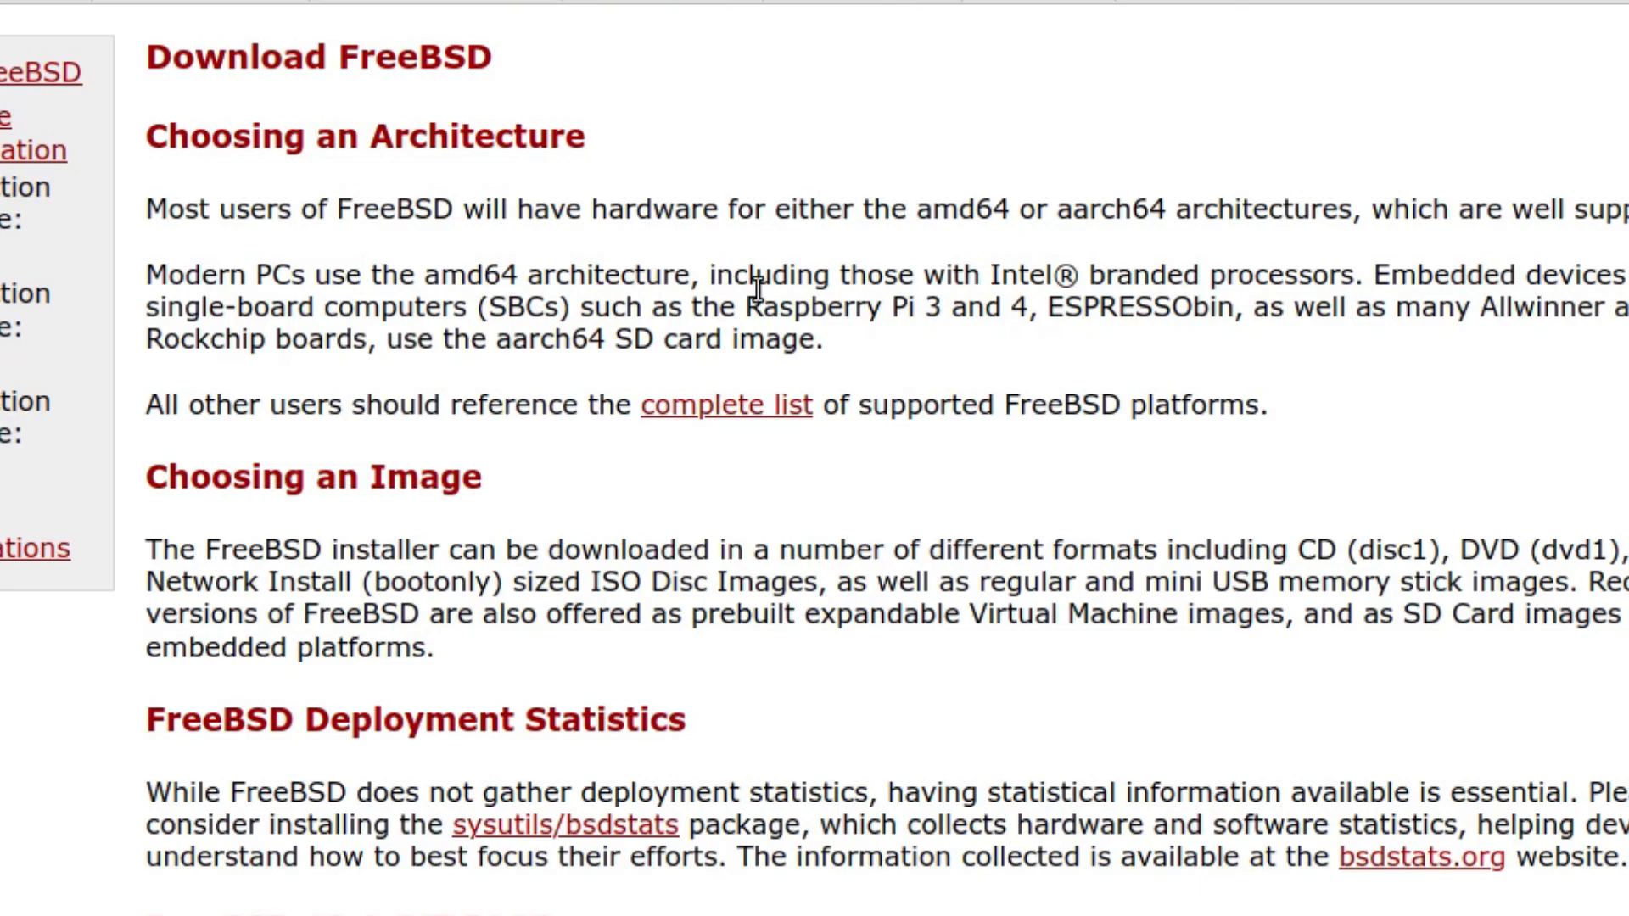
scroll(747, 643, down, 5)
scroll(747, 644, down, 2)
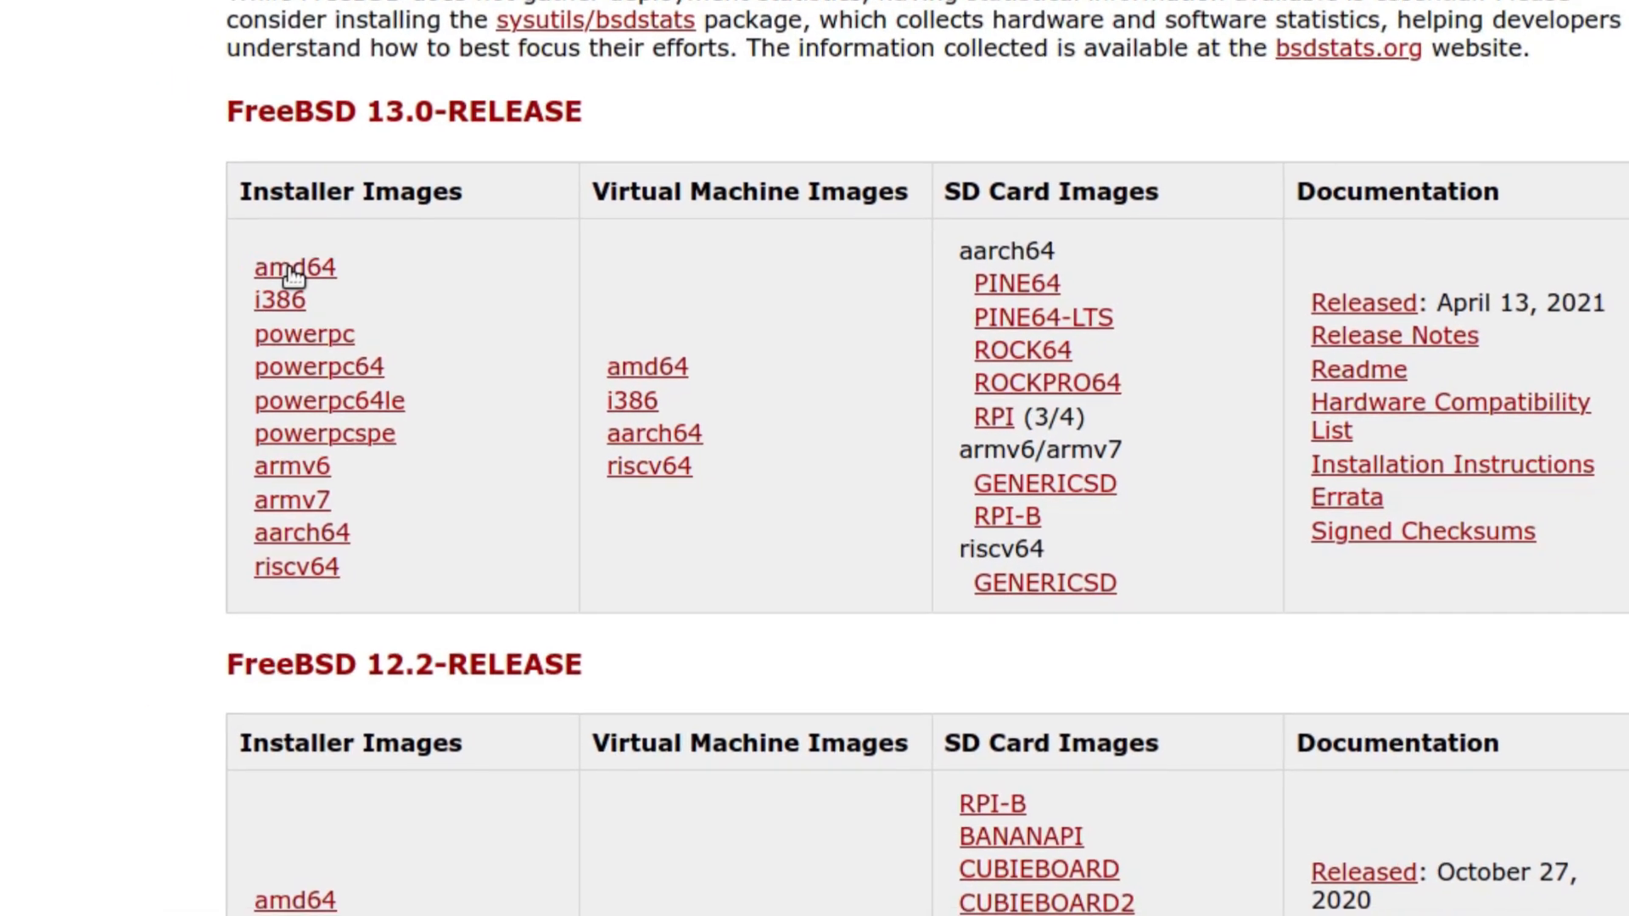
click(255, 254)
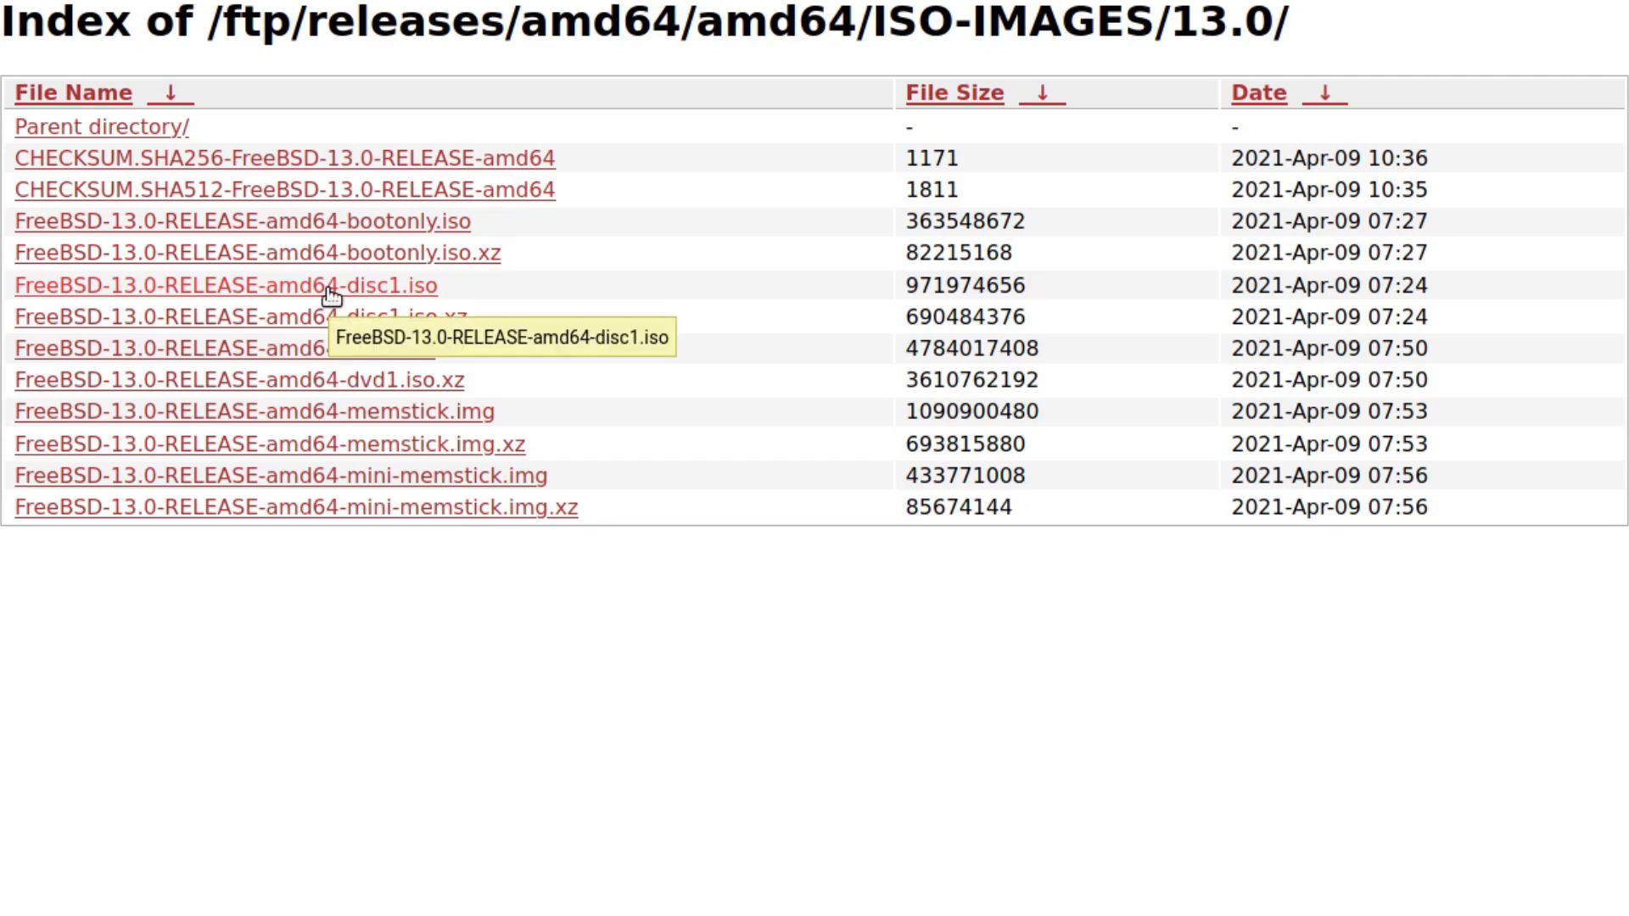
Step: Cancel disc1.iso, save FreeBSD-13.0-RELEASE-amd64-memstick.img, and write it to the USB drive
click(331, 295)
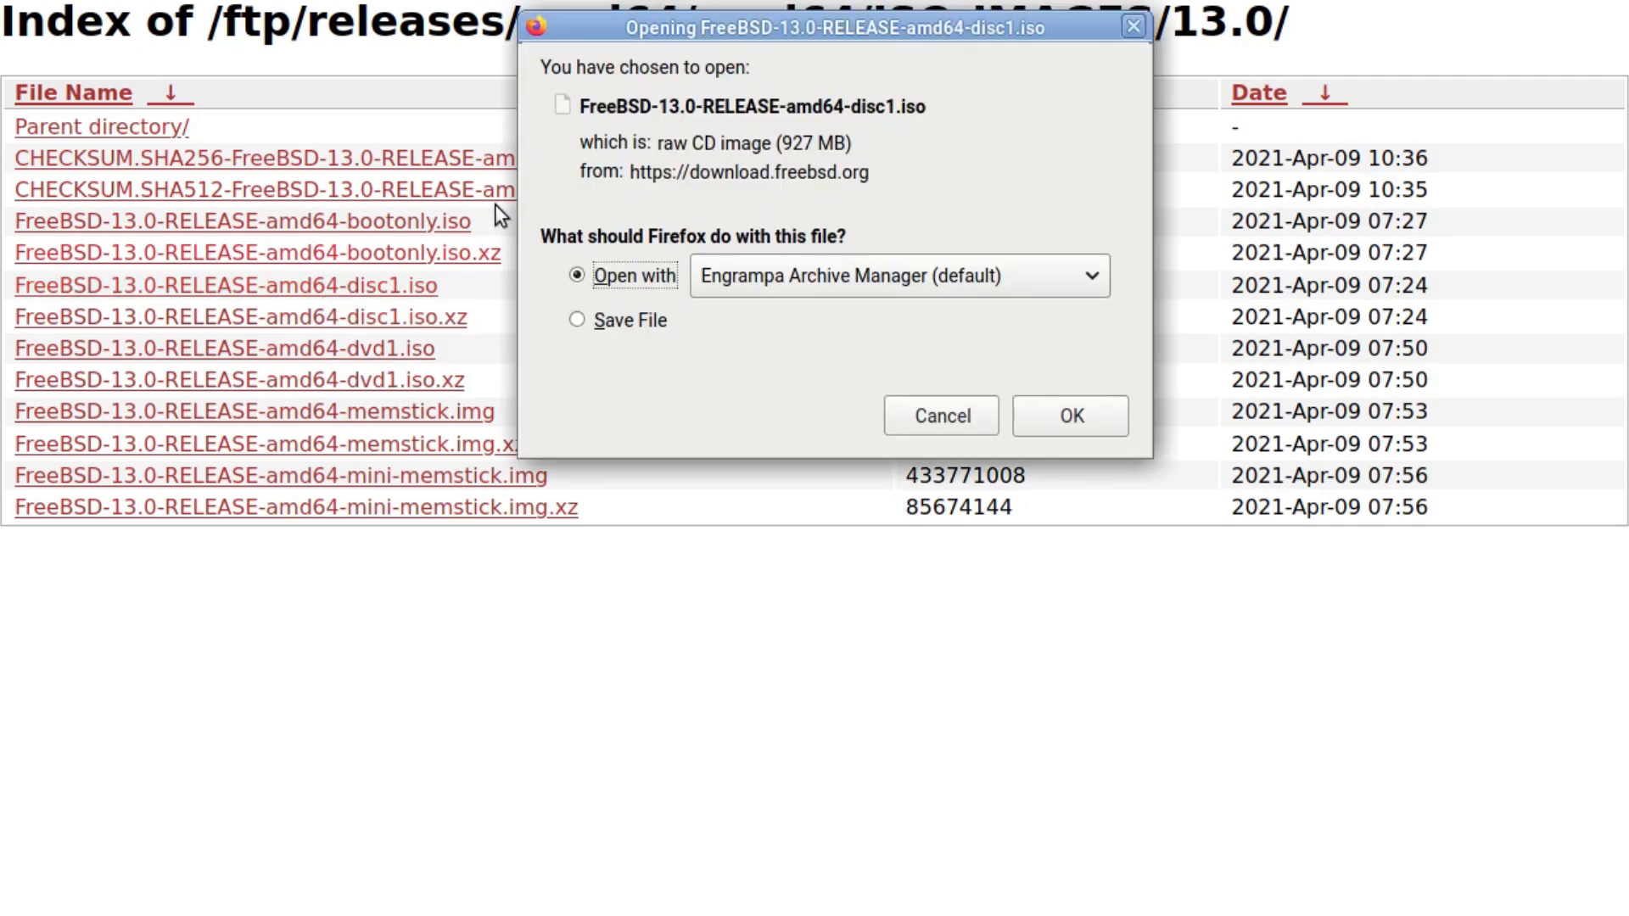
click(940, 415)
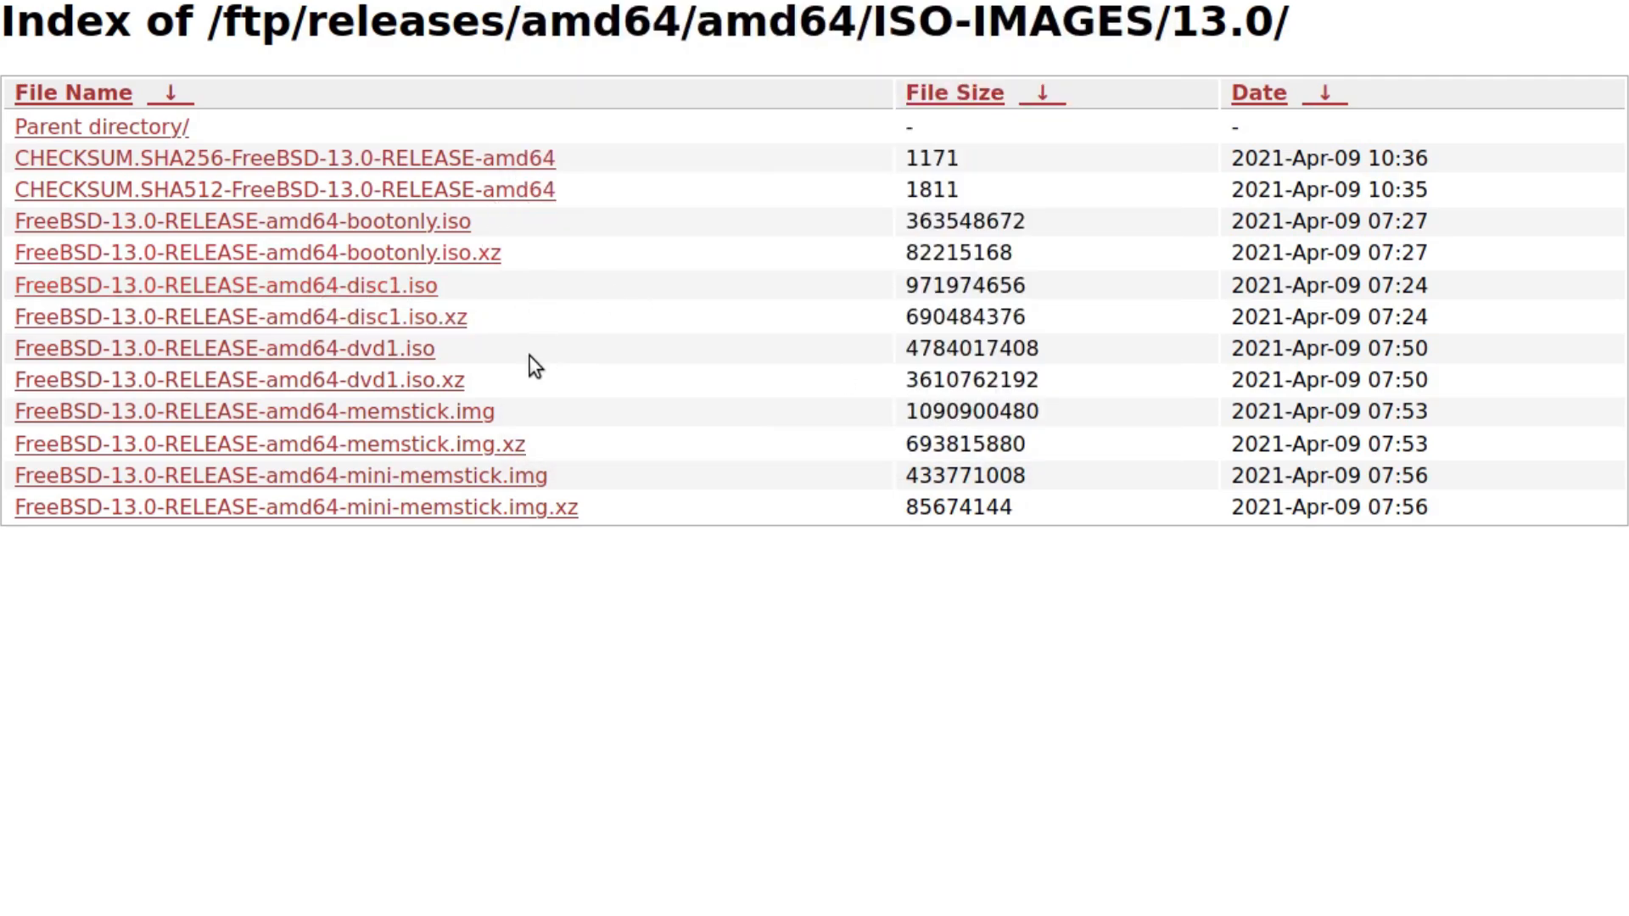
click(327, 417)
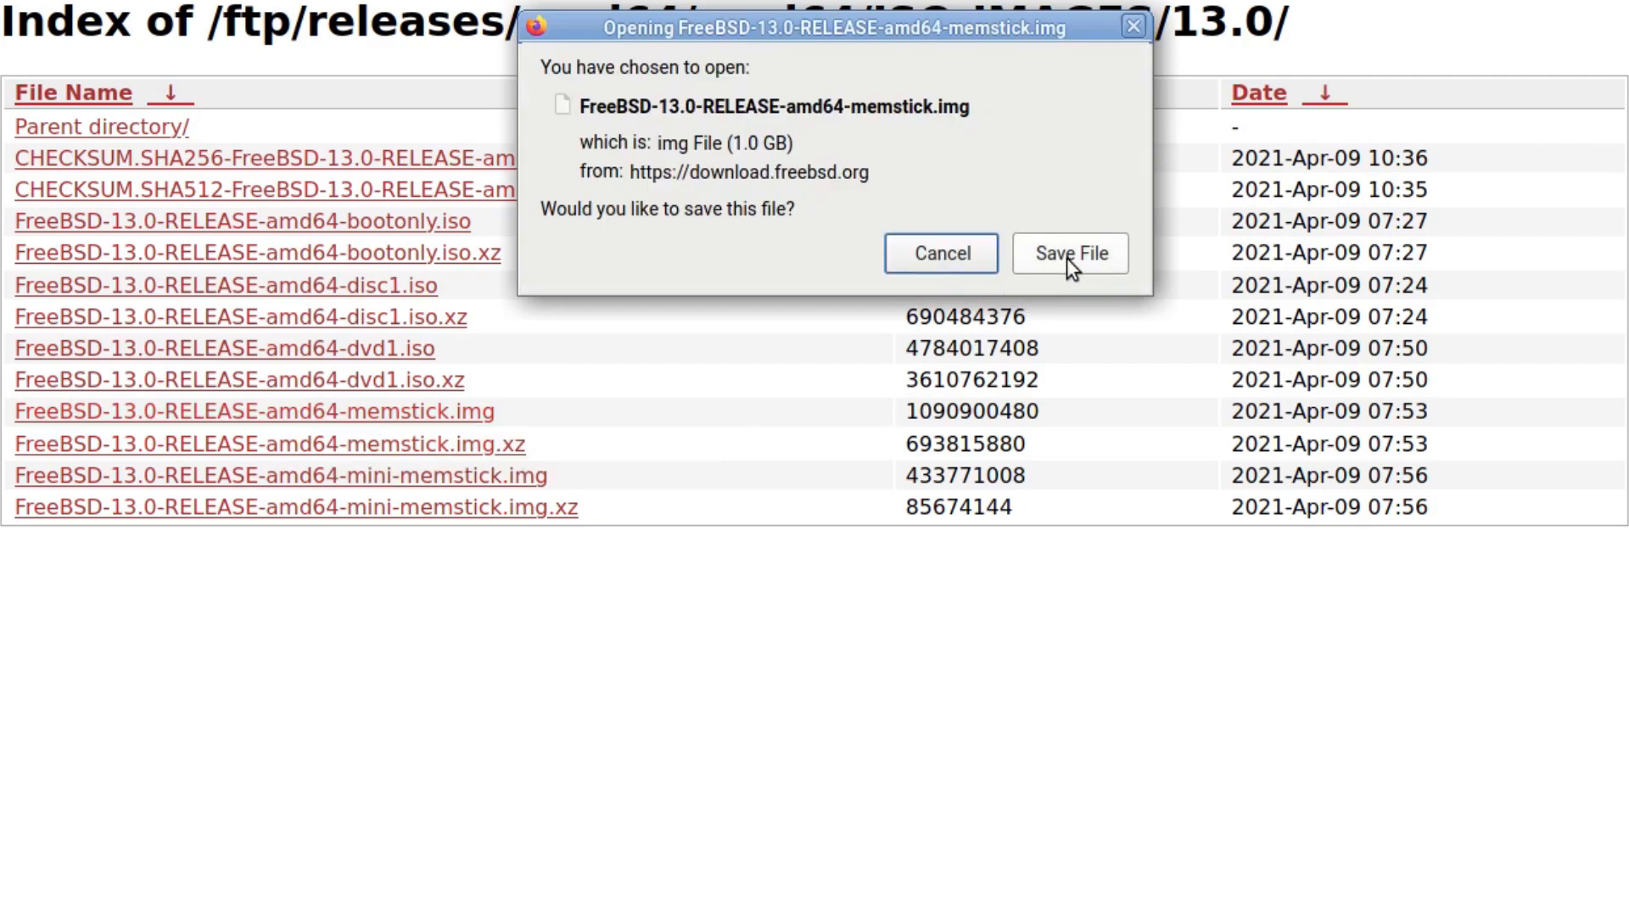
click(1066, 258)
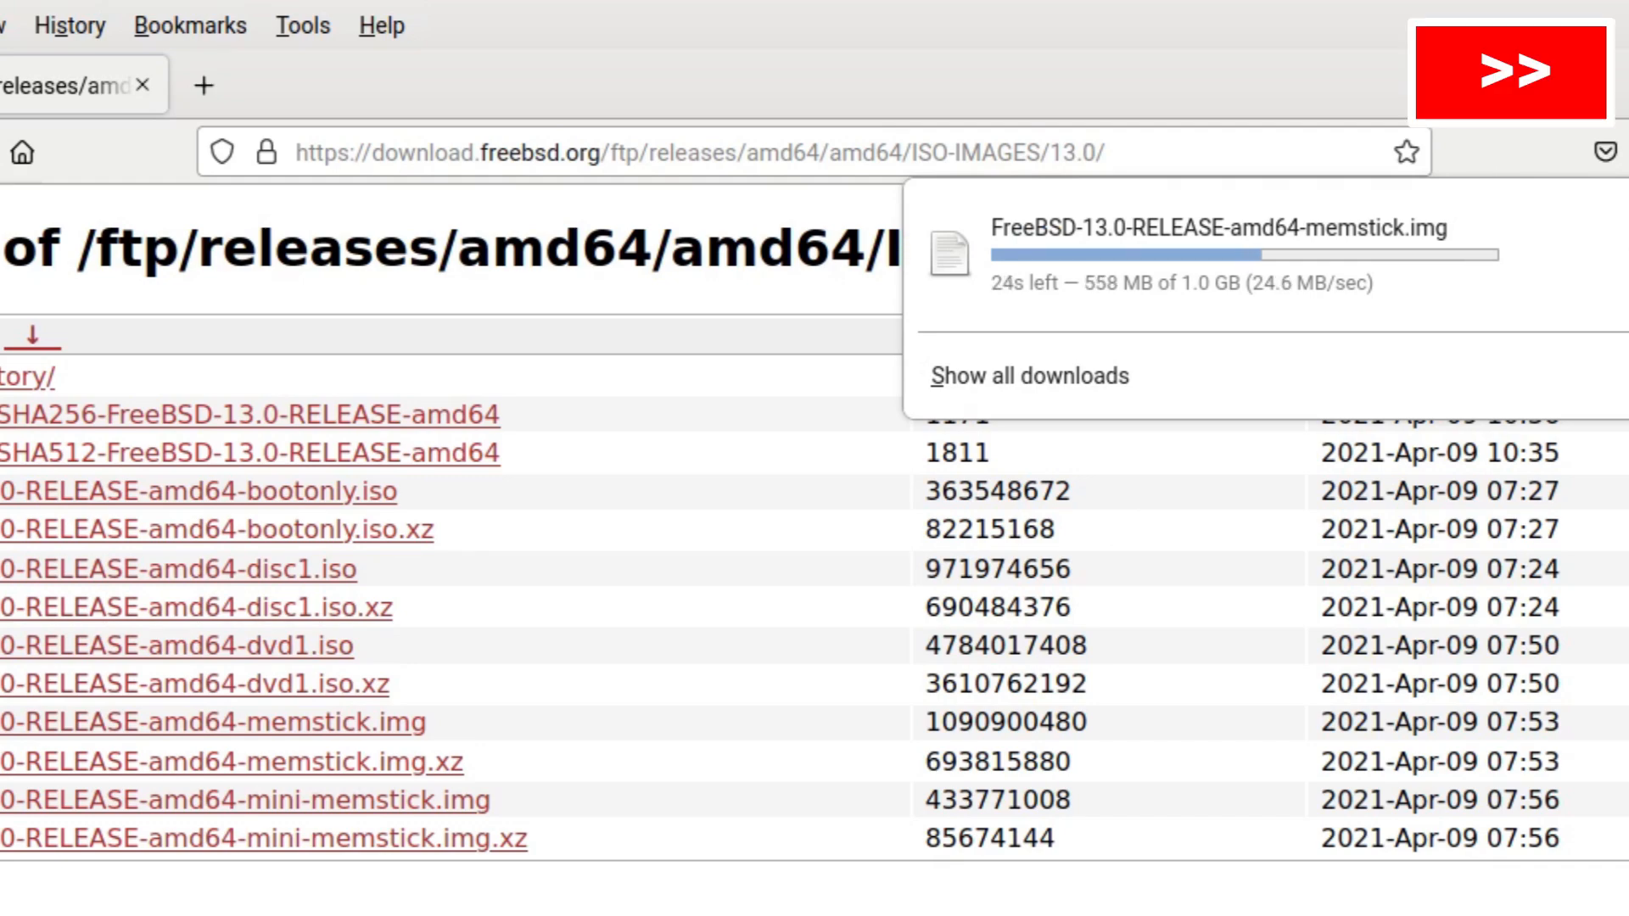
key(Return)
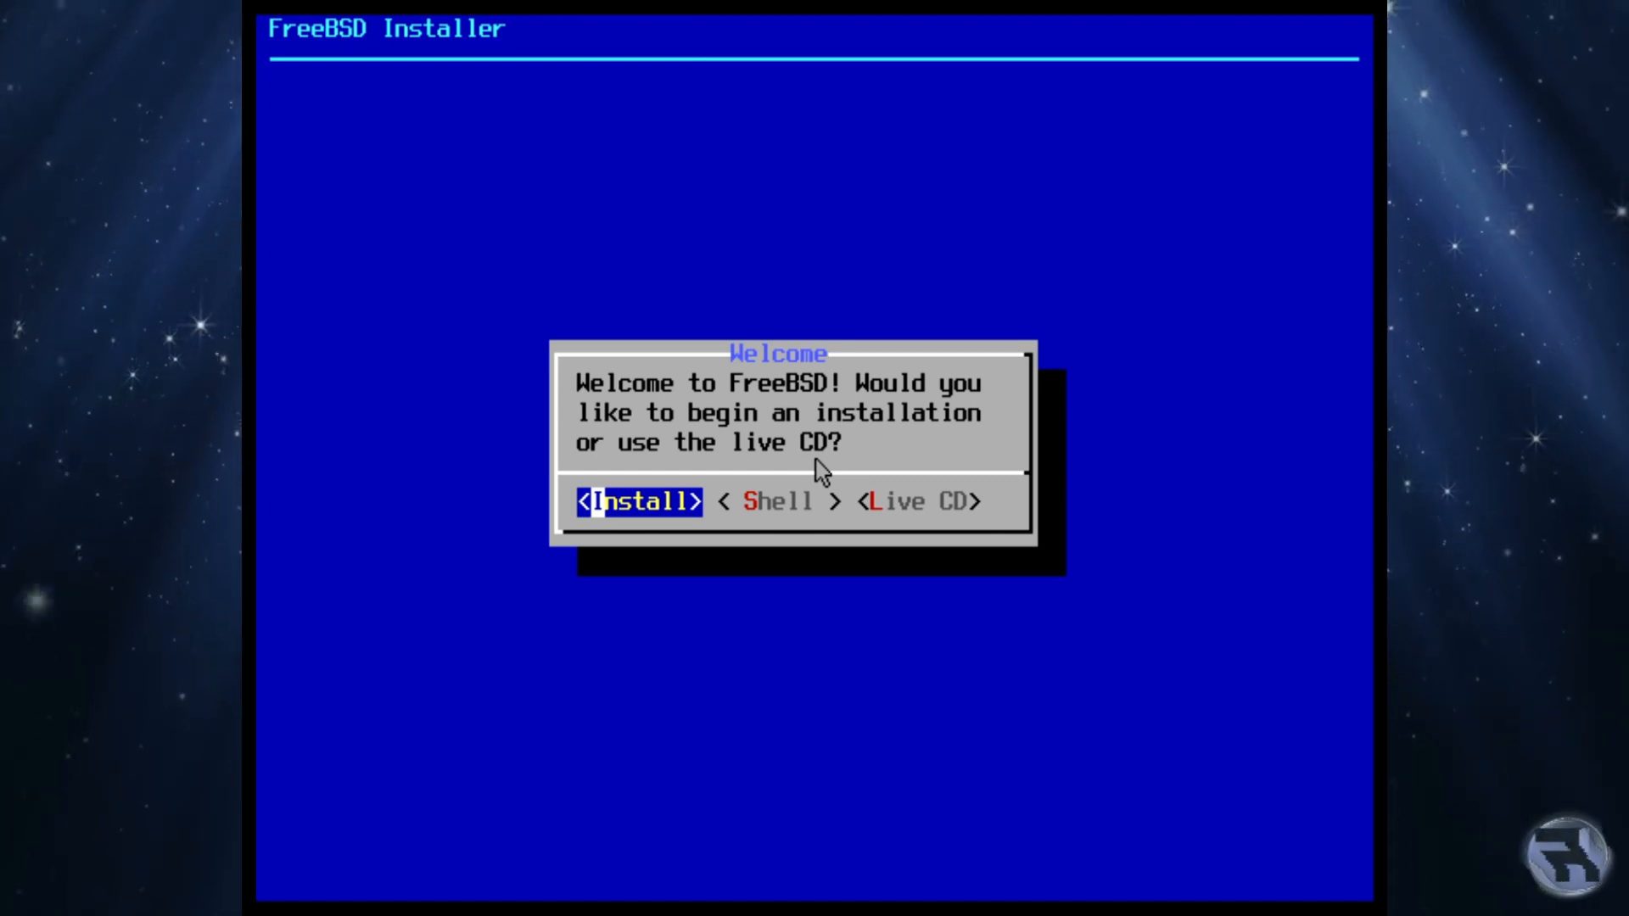
Step: Choose Install on the FreeBSD Installer Welcome screen
key(Right)
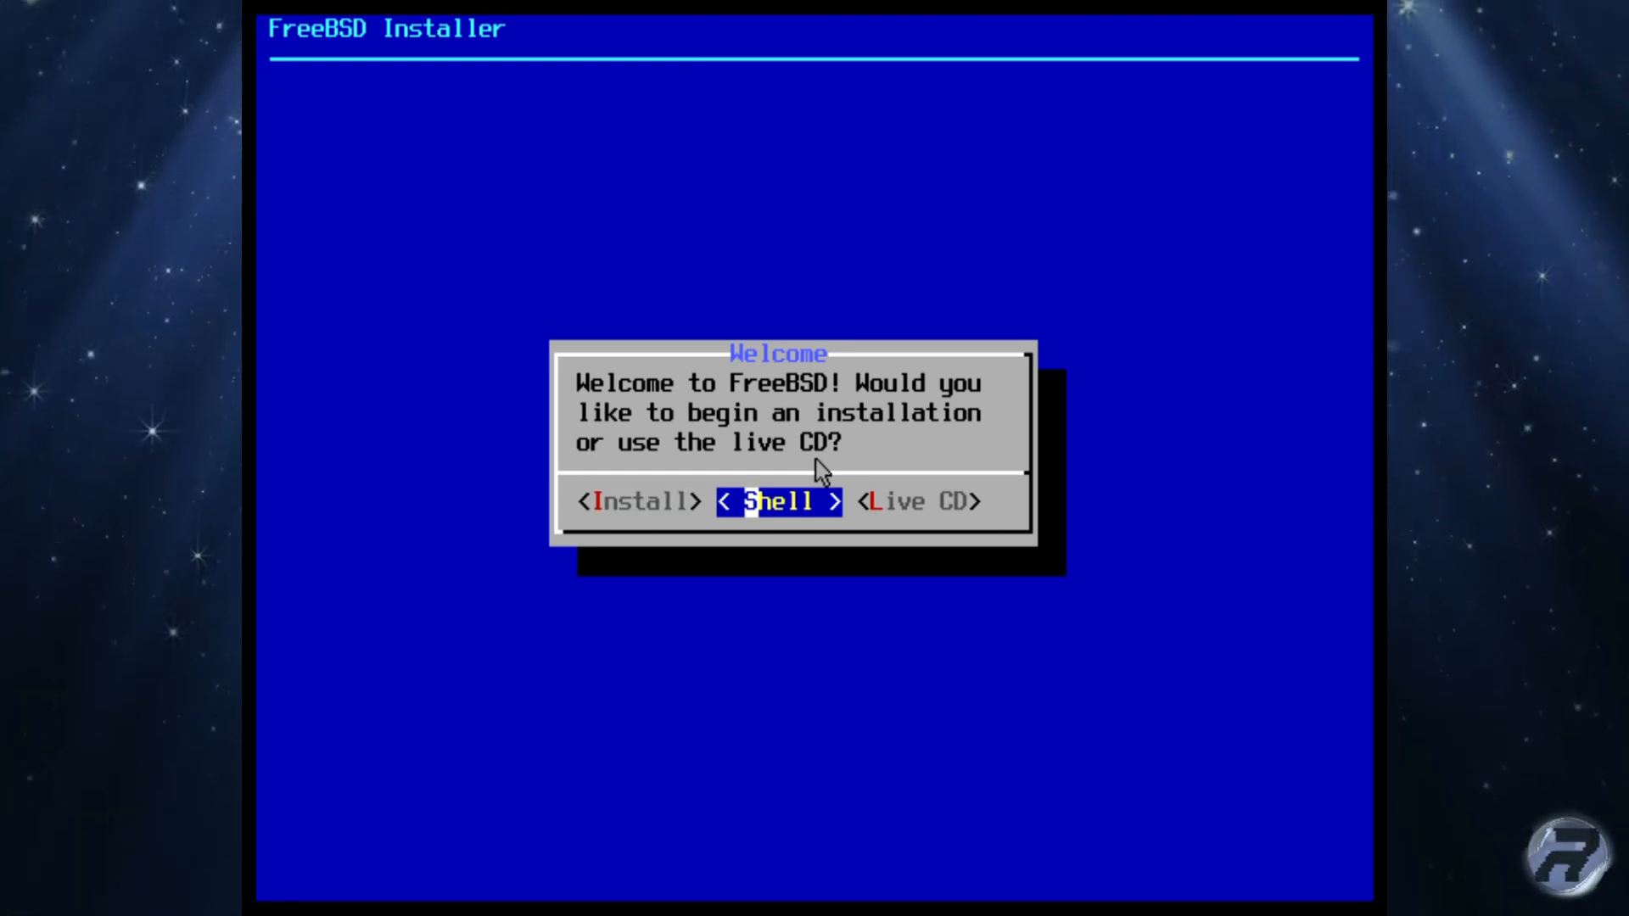
key(Right)
key(Left)
key(Left)
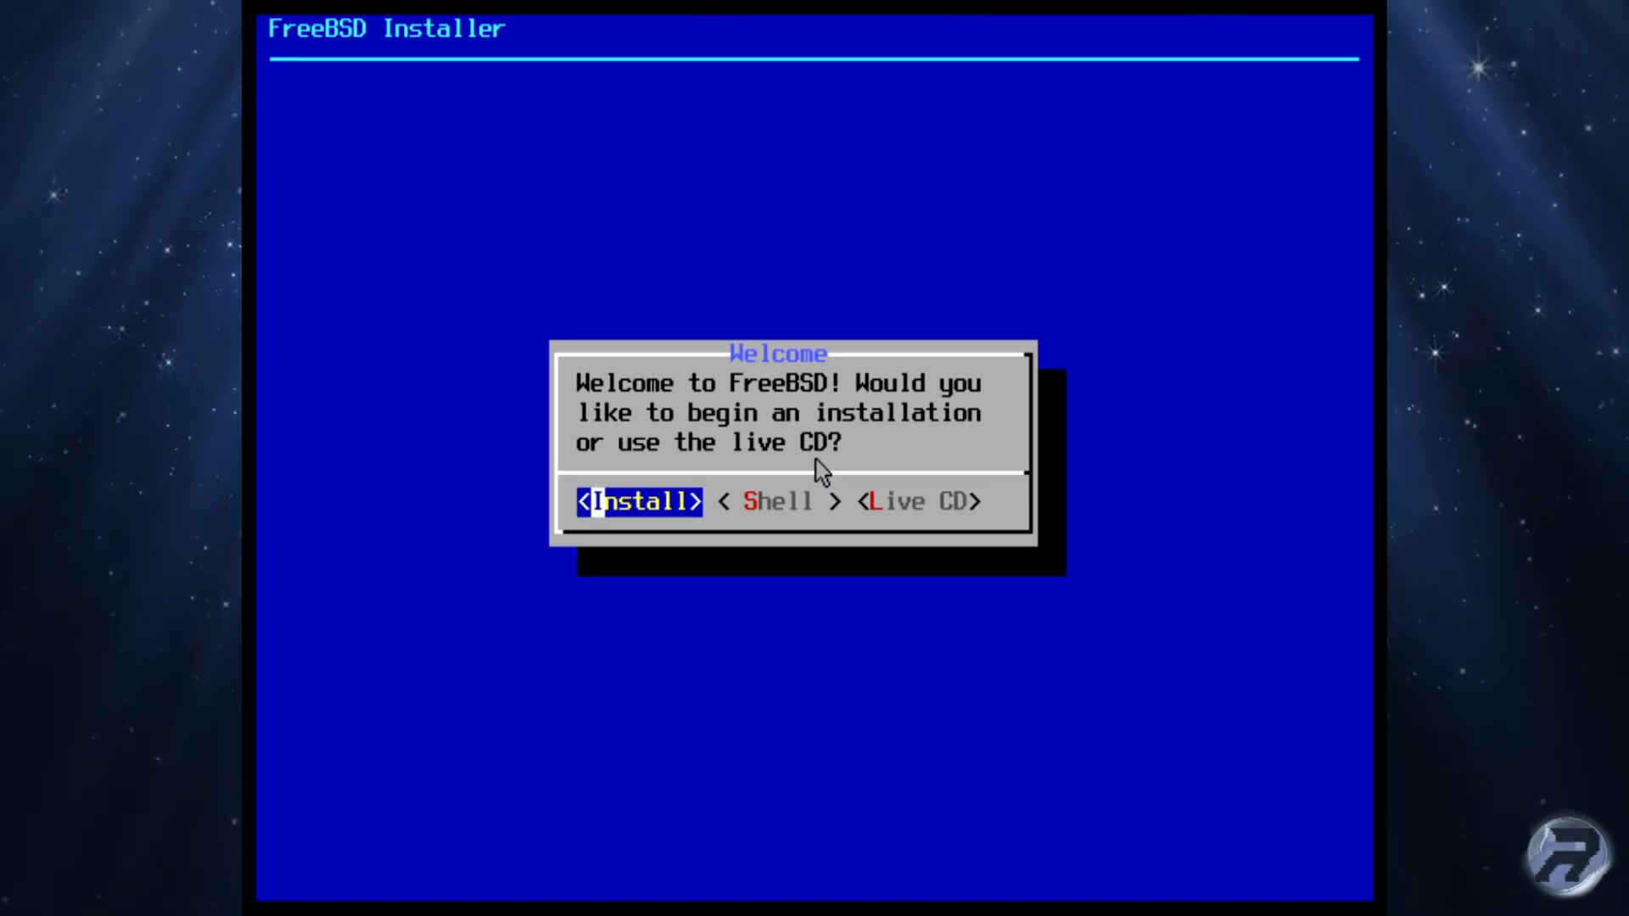
key(Return)
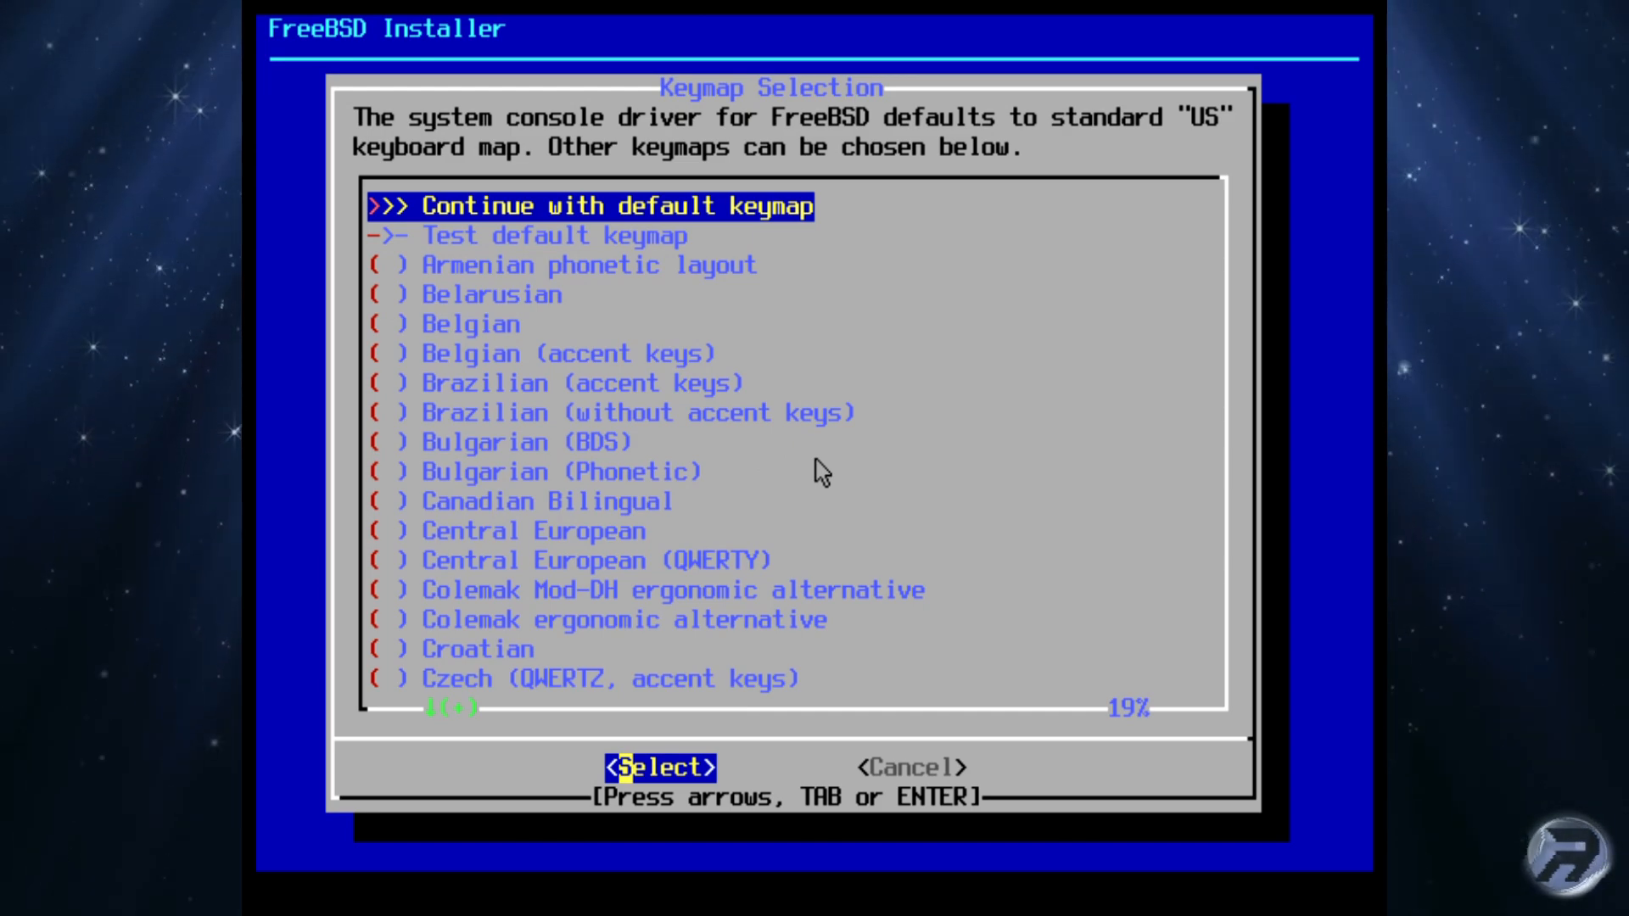
Step: Select the United Kingdom (uk.kbd) keymap and start entering the hostname 'test'
key(Page_Down)
key(Page_Down)
key(Page_Down)
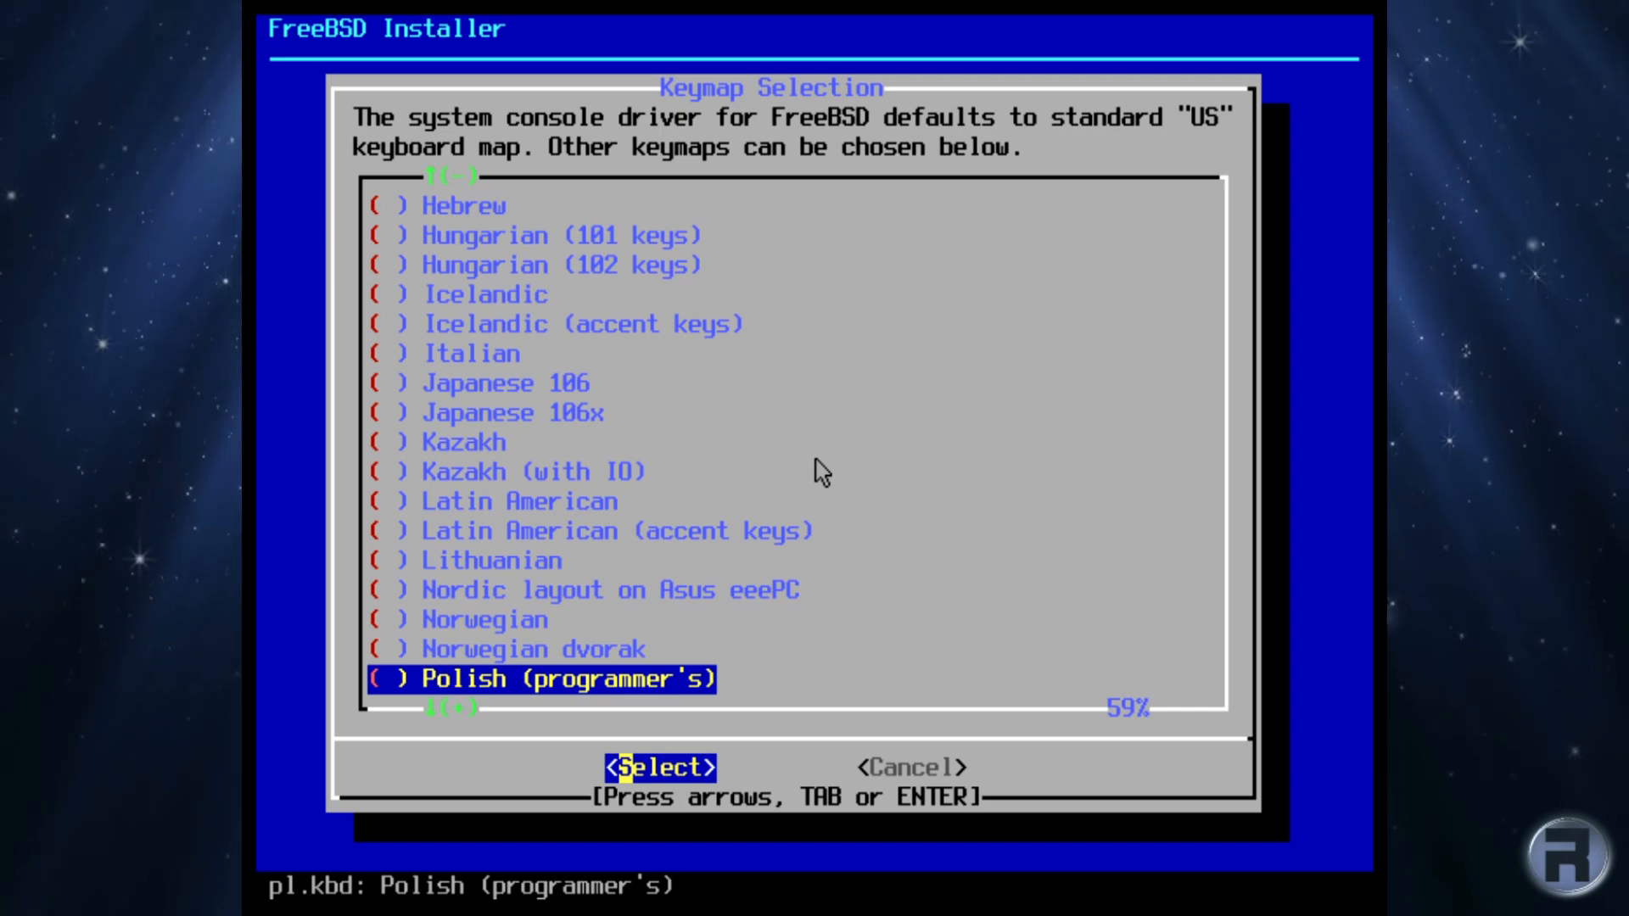
key(Page_Down)
key(Page_Down)
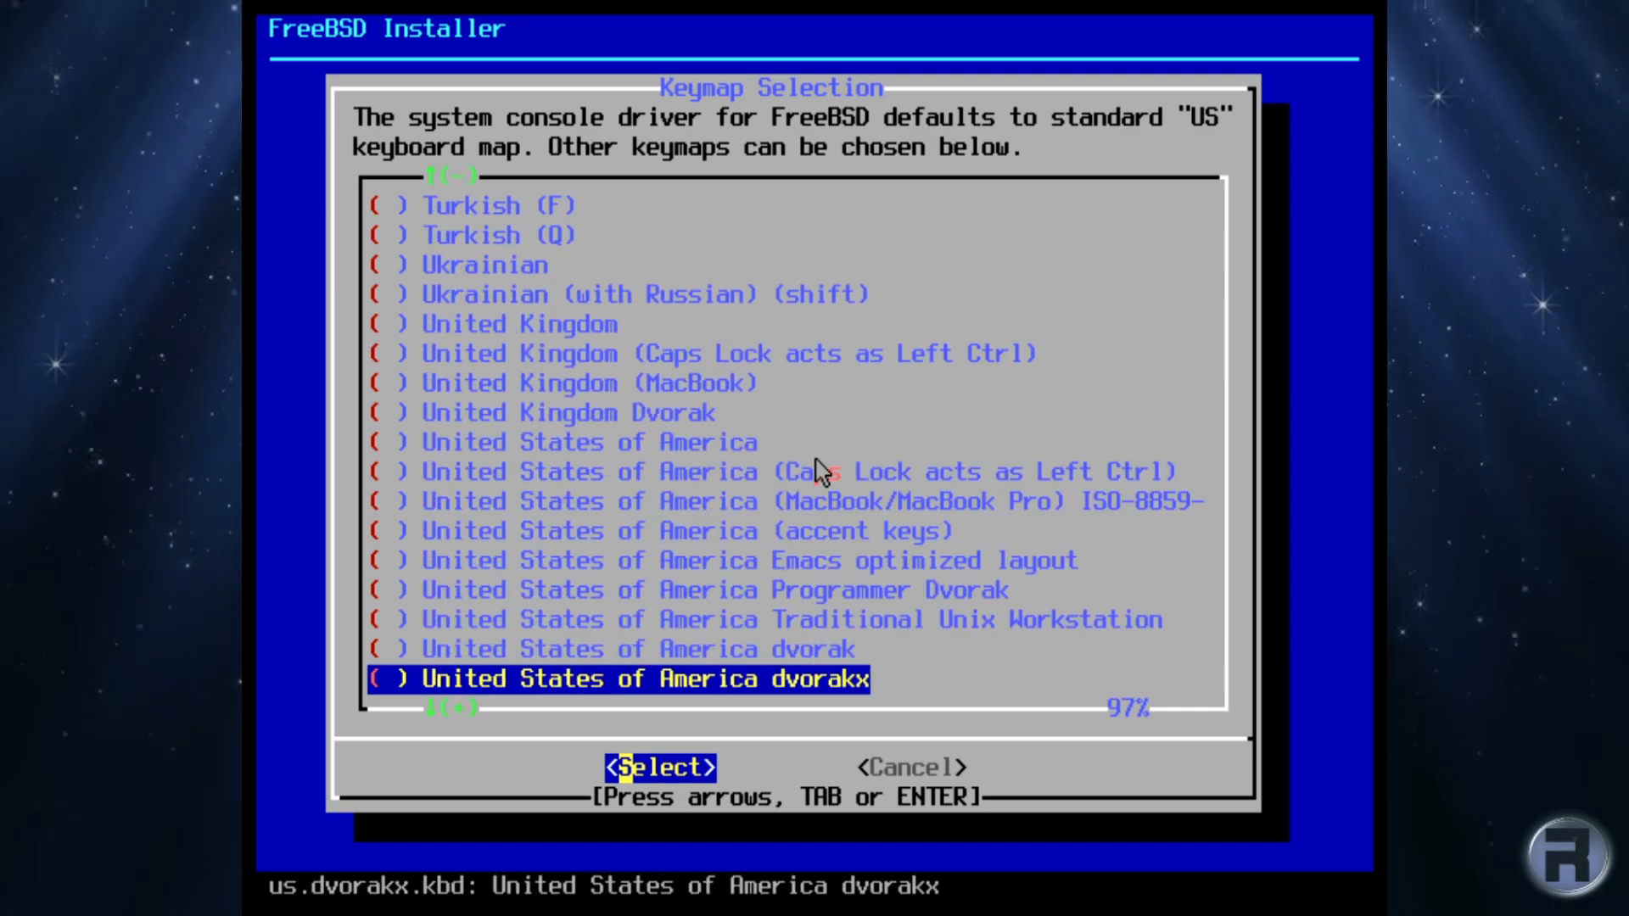
key(Page_Down)
key(Up)
key(Up)
key(Up)
key(Up)
key(Up)
key(Up)
key(Up)
key(Up)
key(Up)
key(Up)
key(Up)
key(Up)
key(Up)
key(Up)
key(Up)
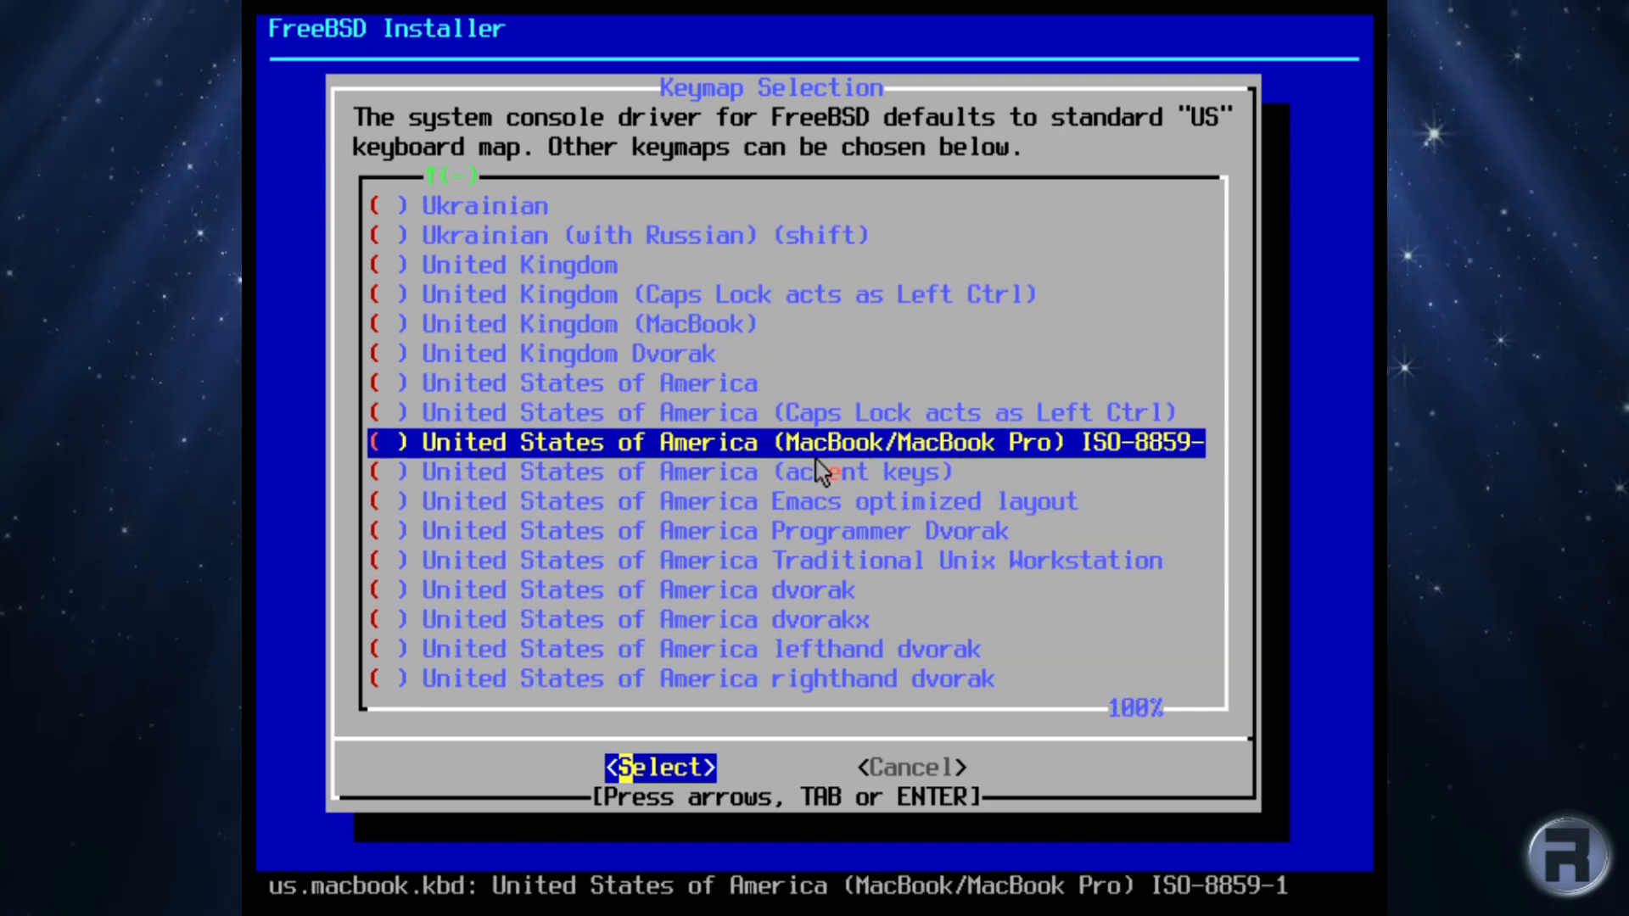
key(Down)
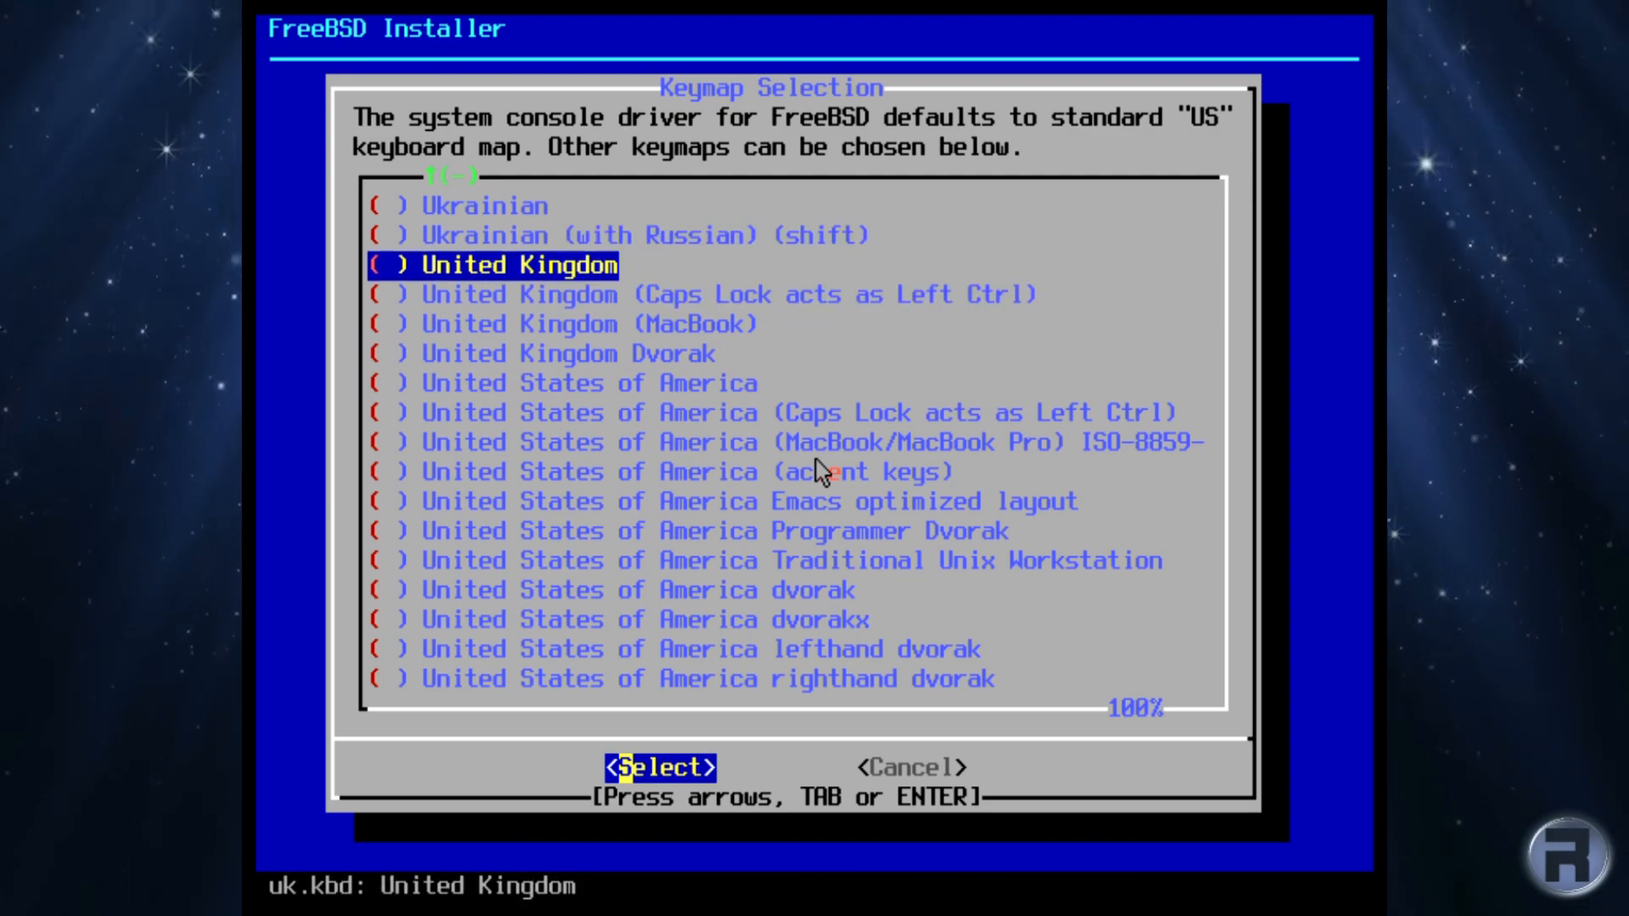
key(Return)
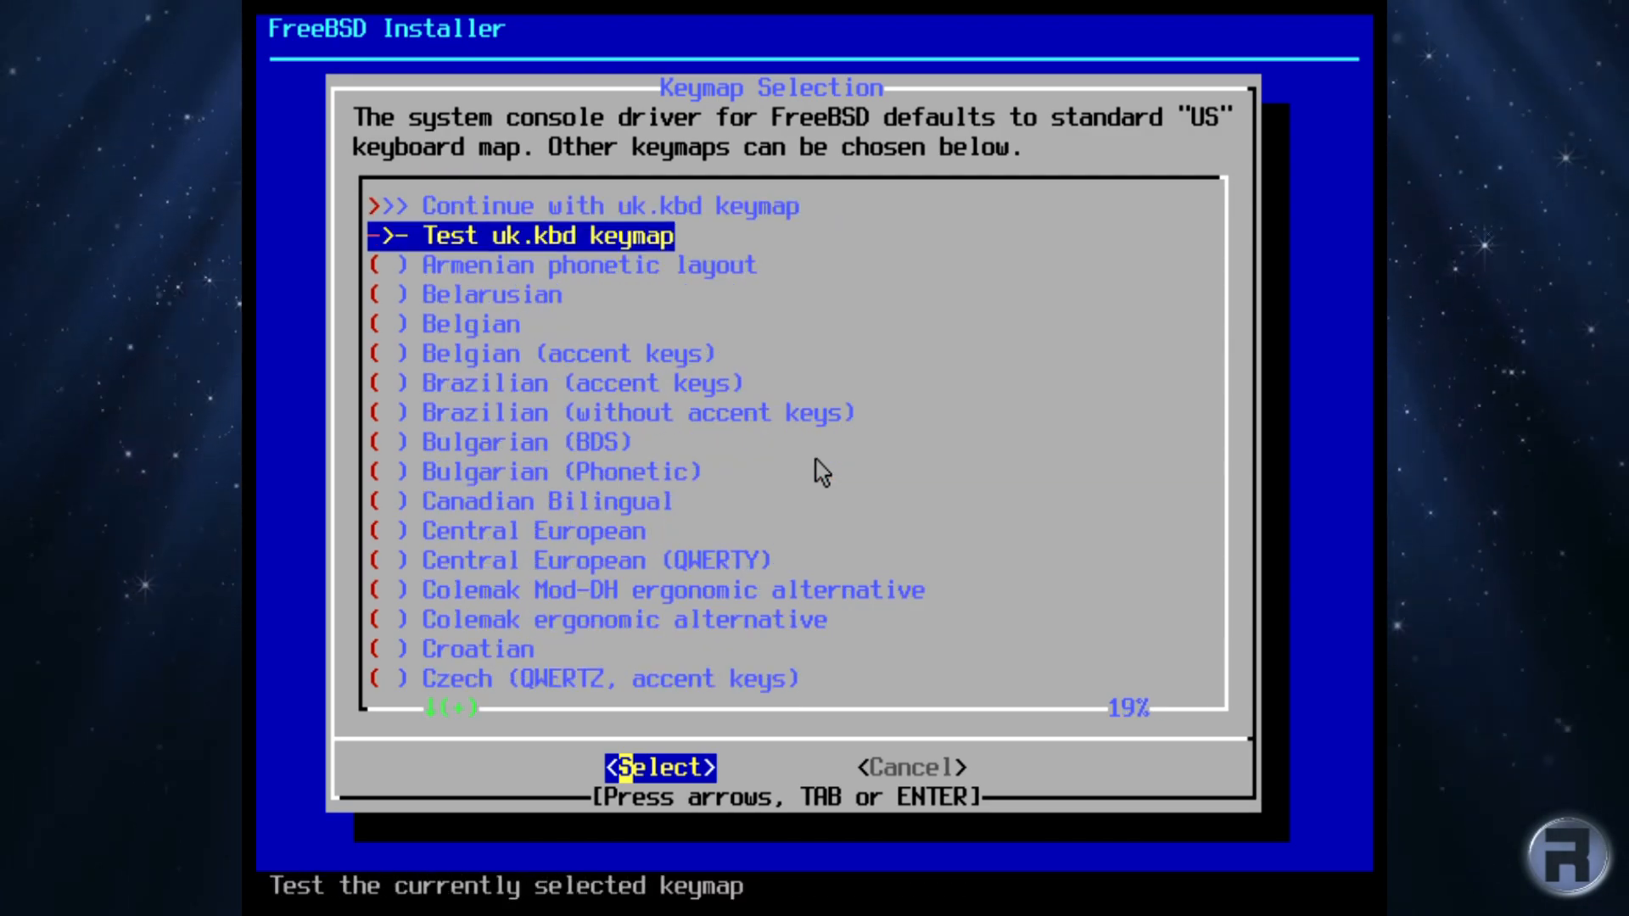
key(Up)
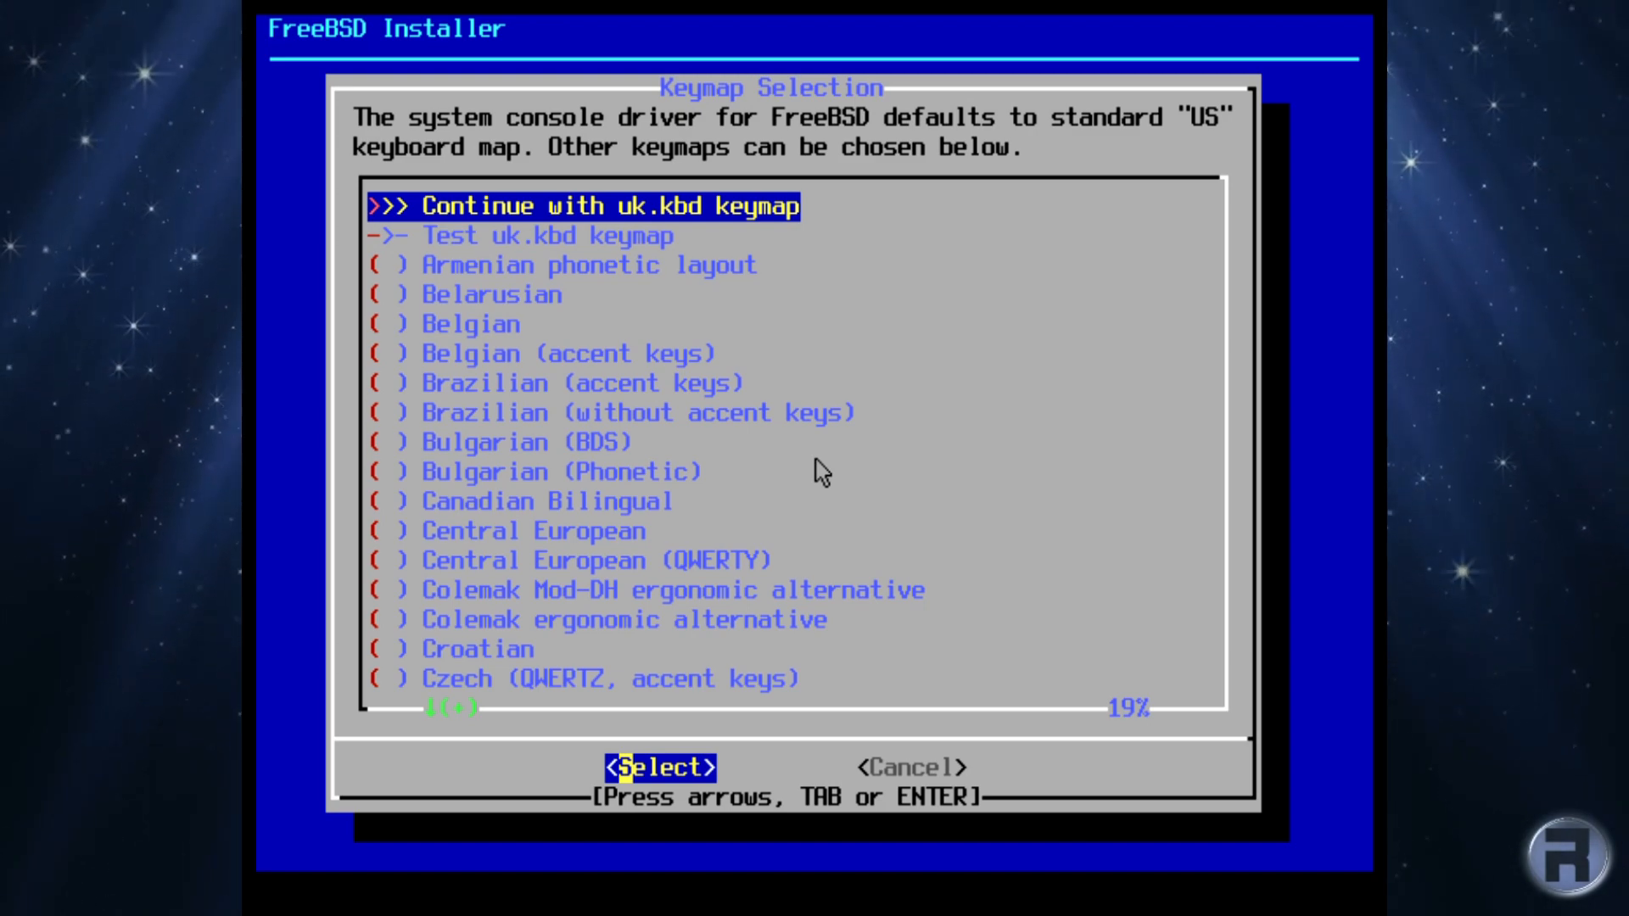
key(Return)
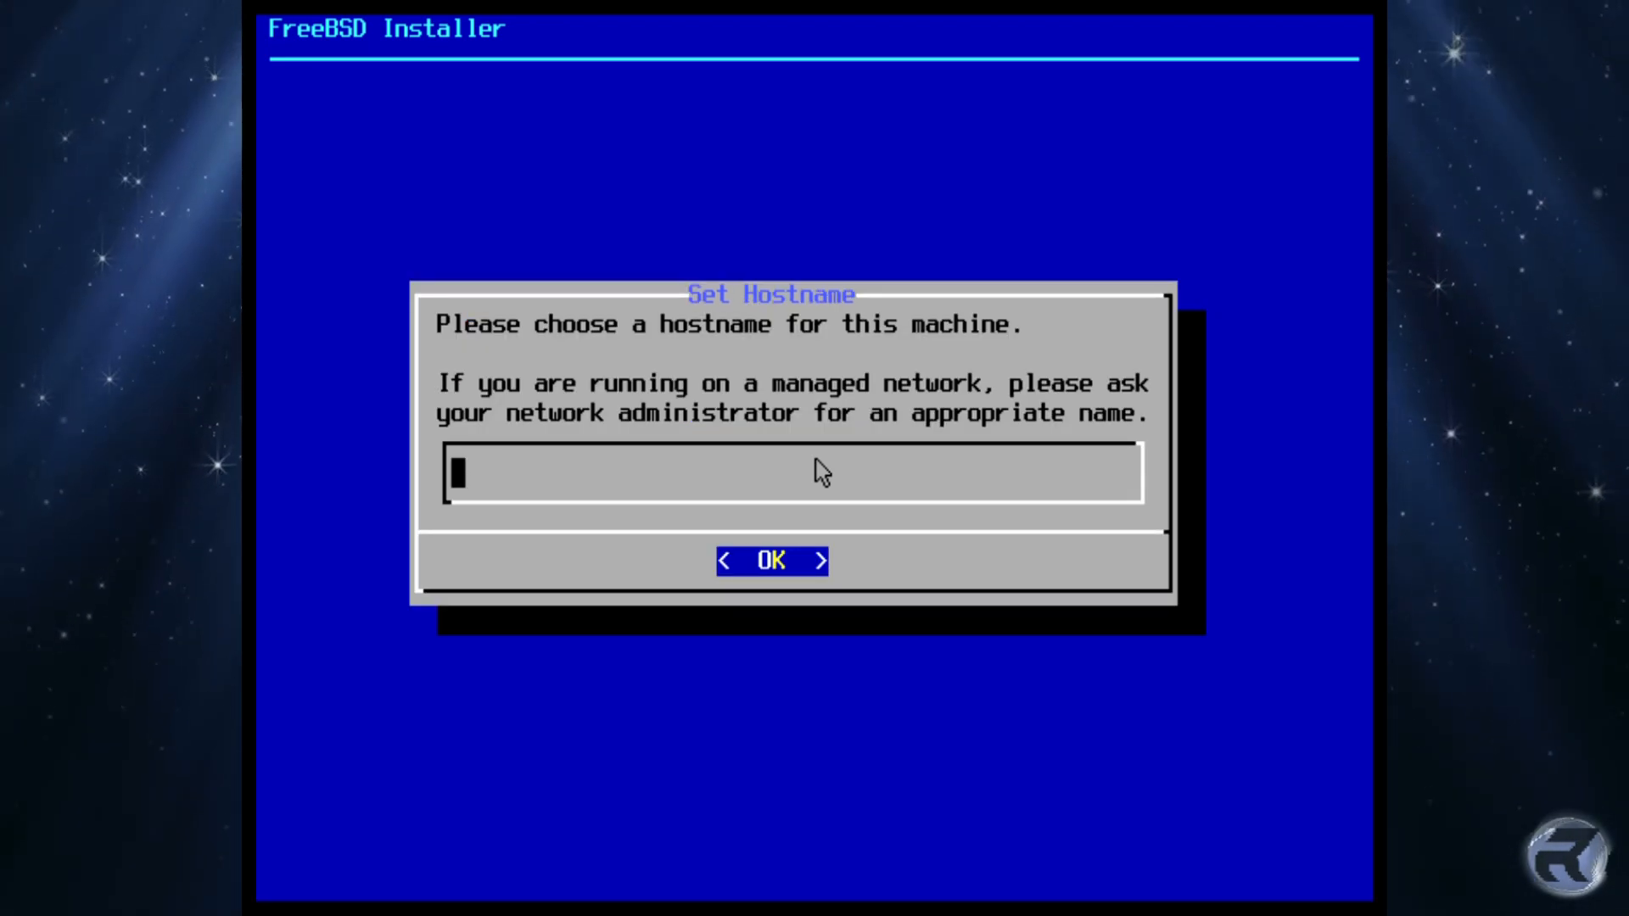
text(test)
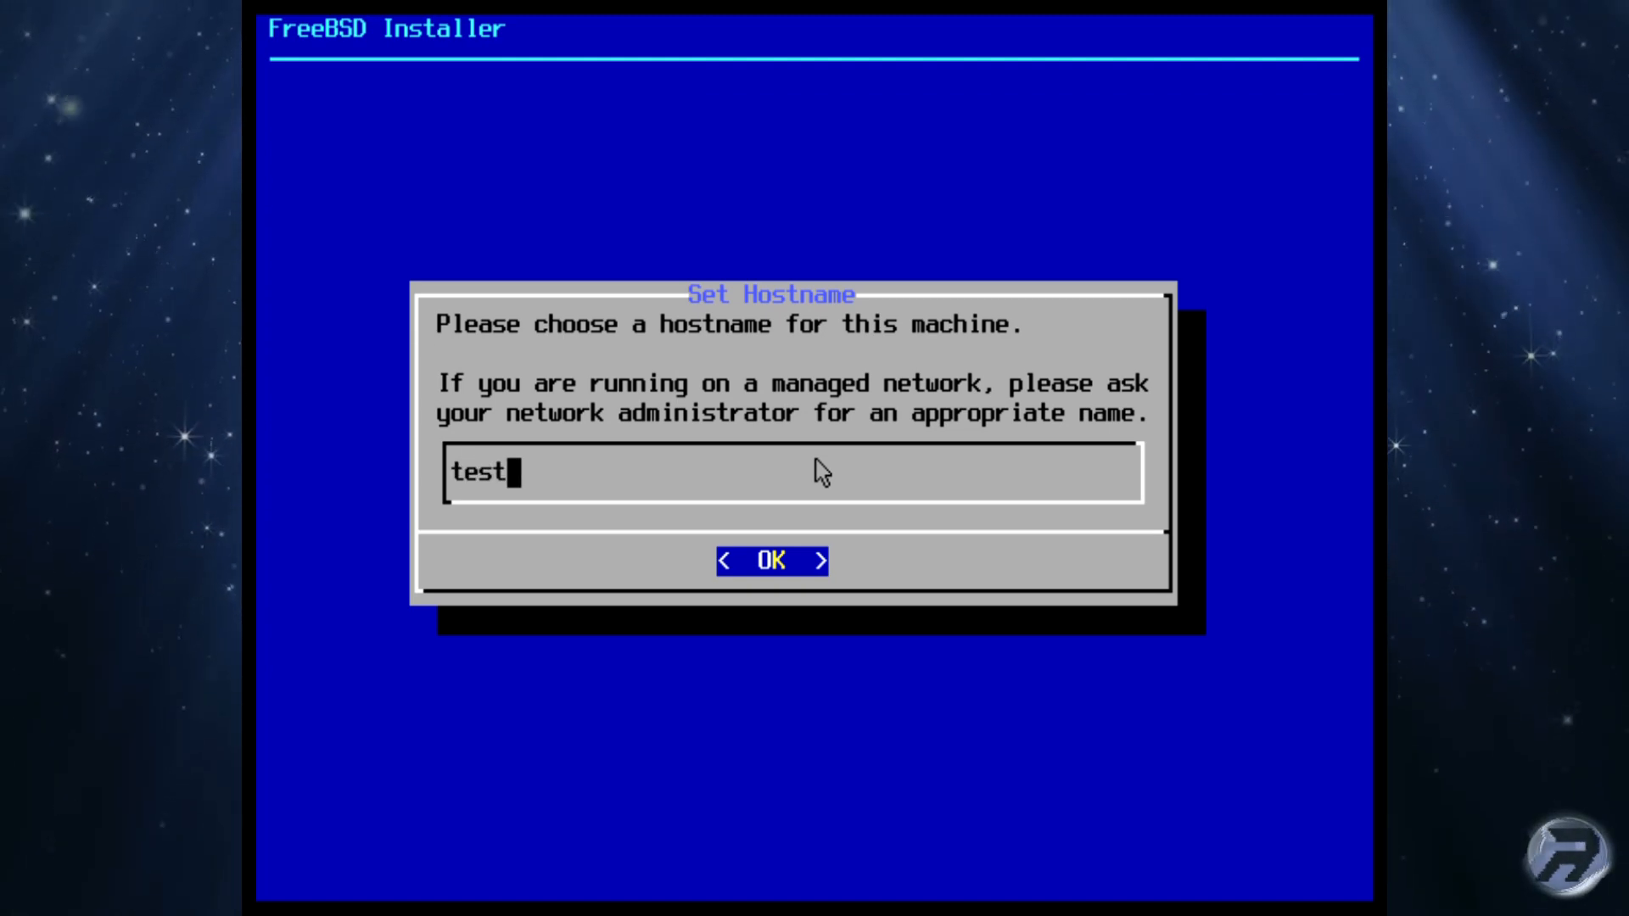
Step: Confirm the hostname and keep only lib32 as an optional component
key(Return)
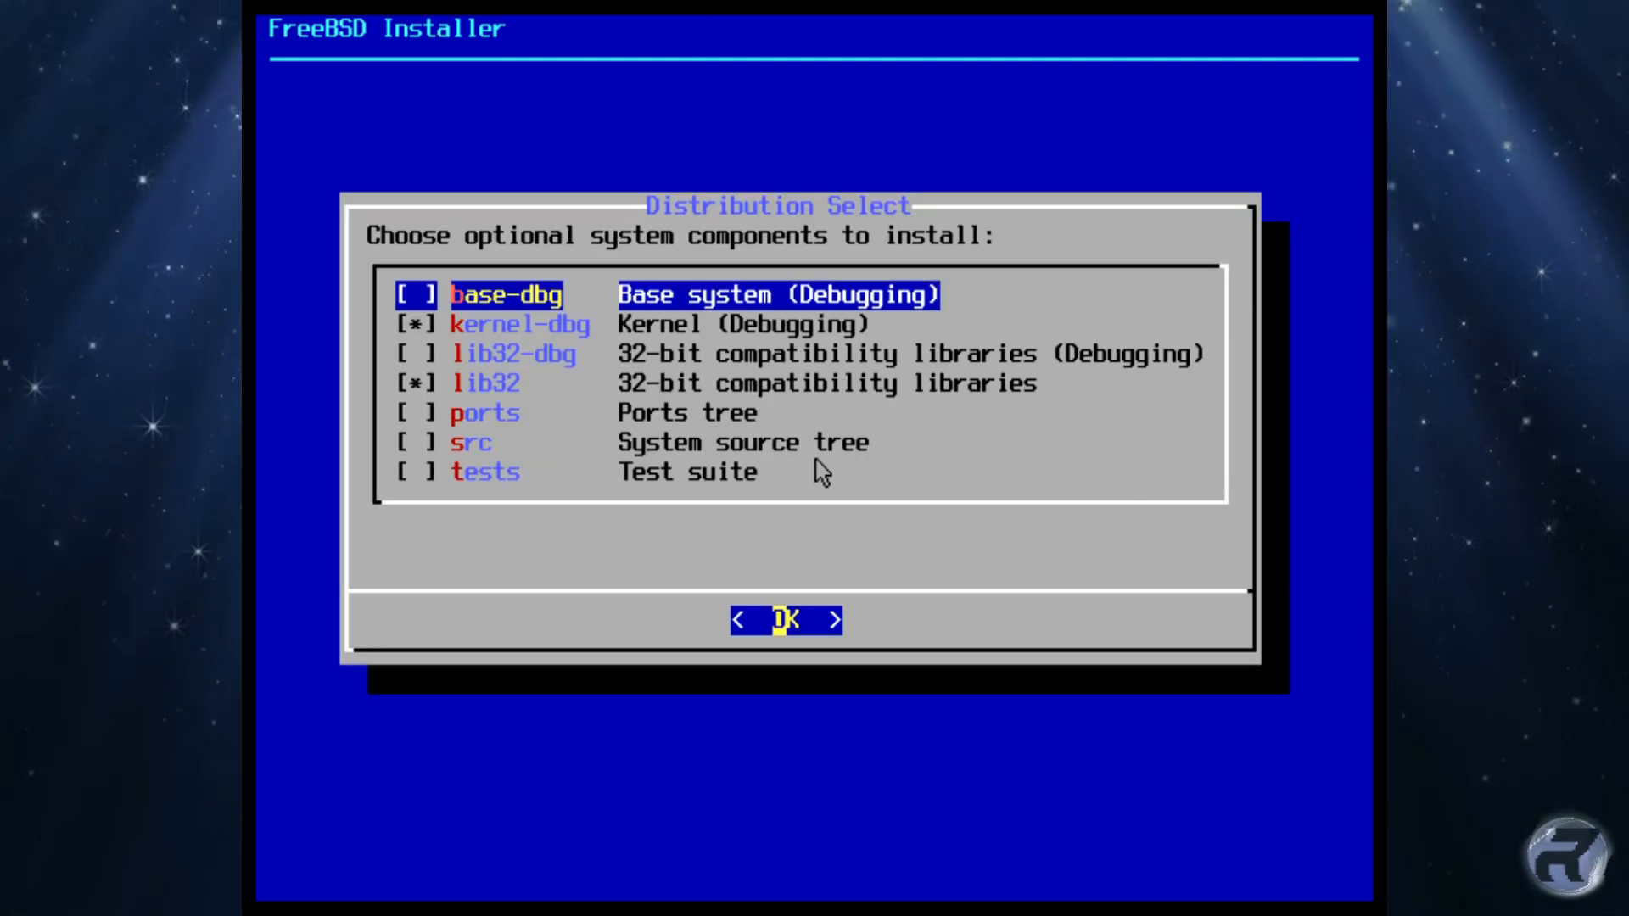
key(Down)
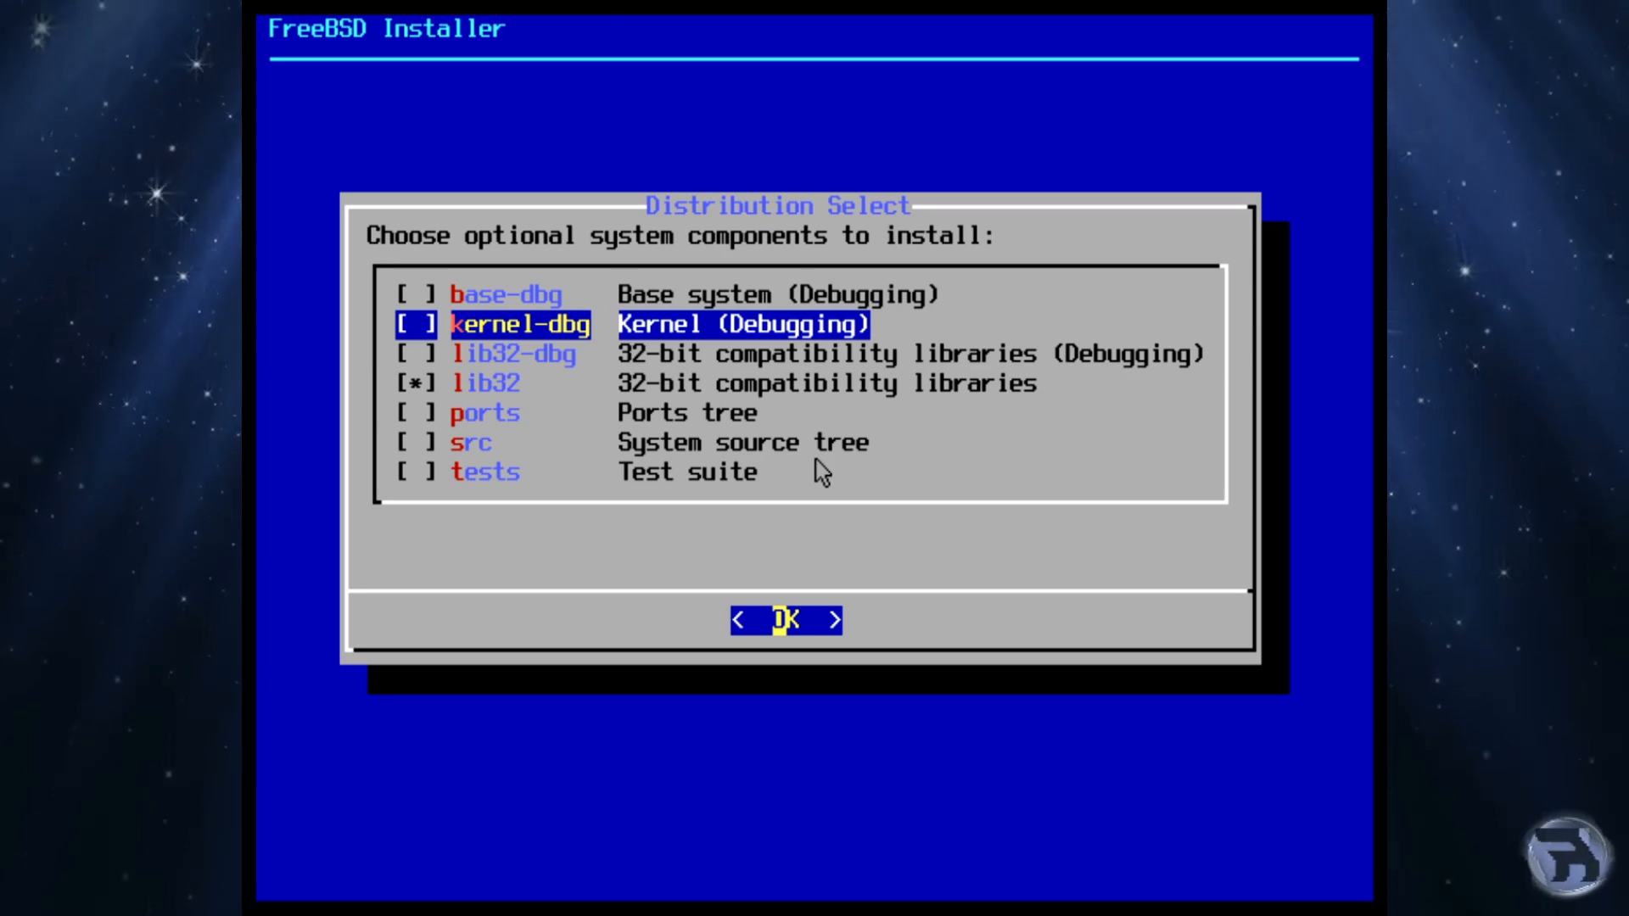
key(Down)
key(Down)
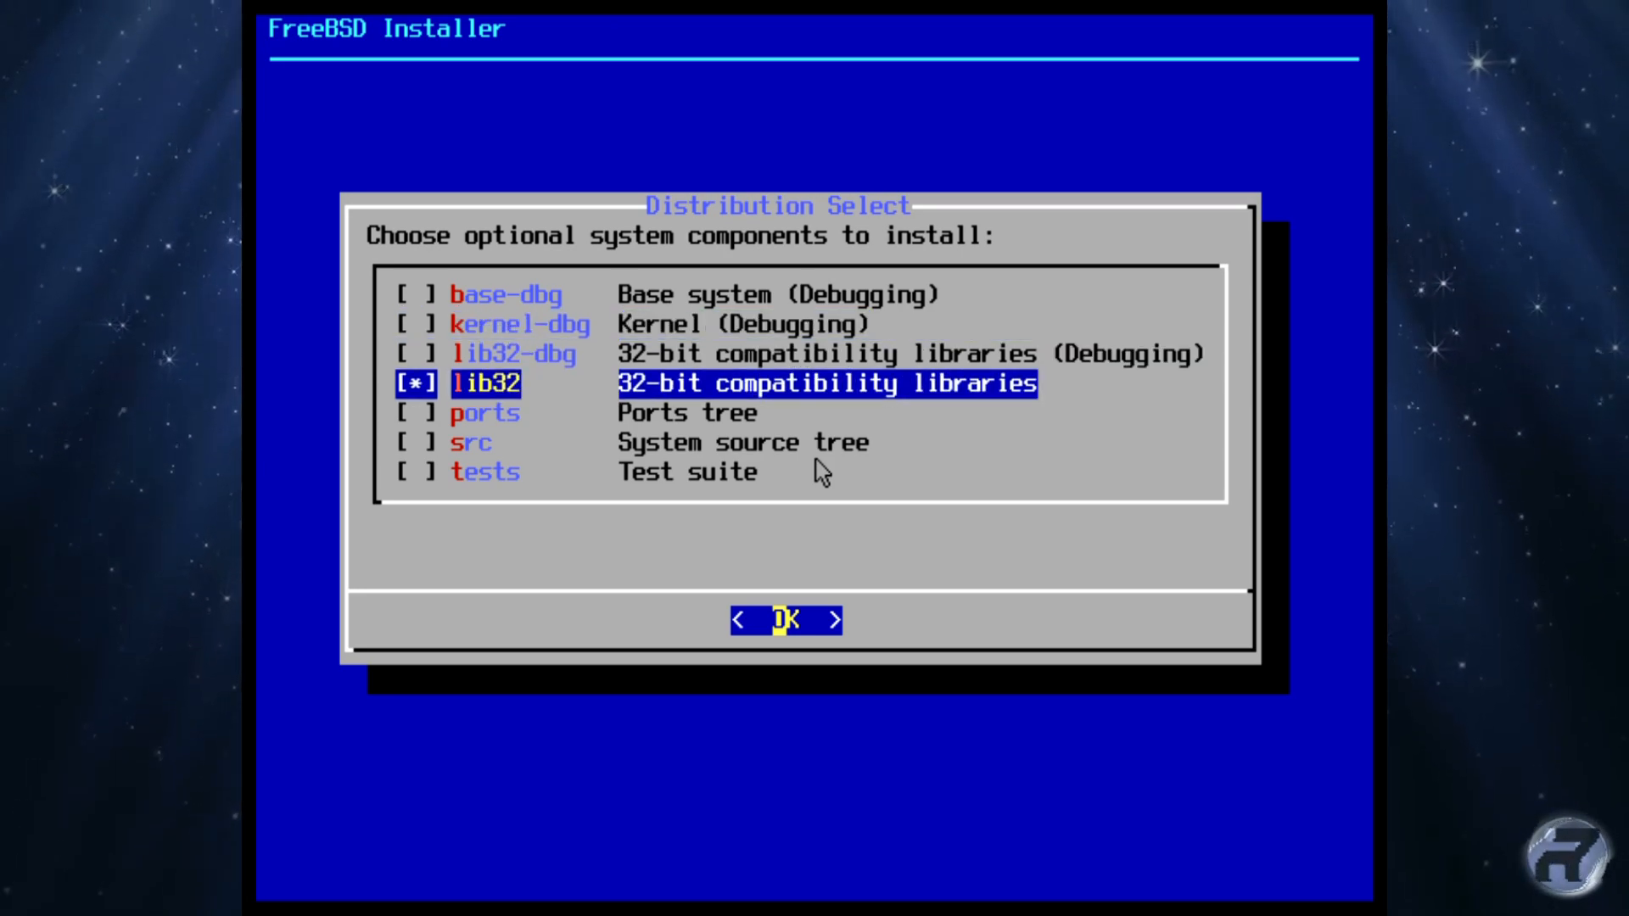
key(Down)
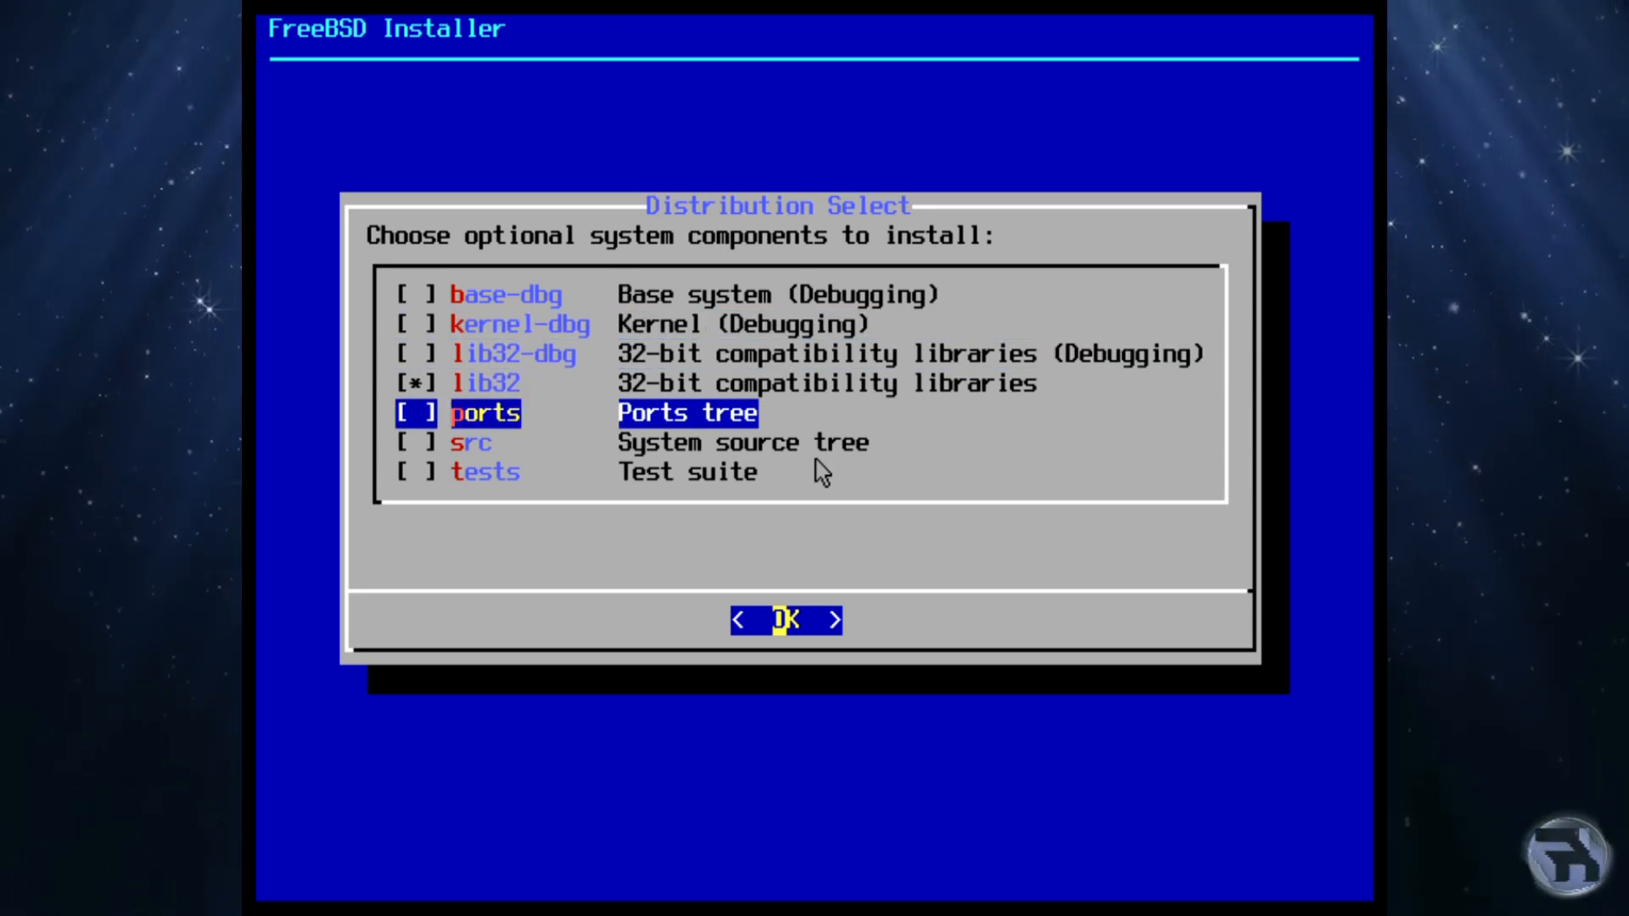
key(Down)
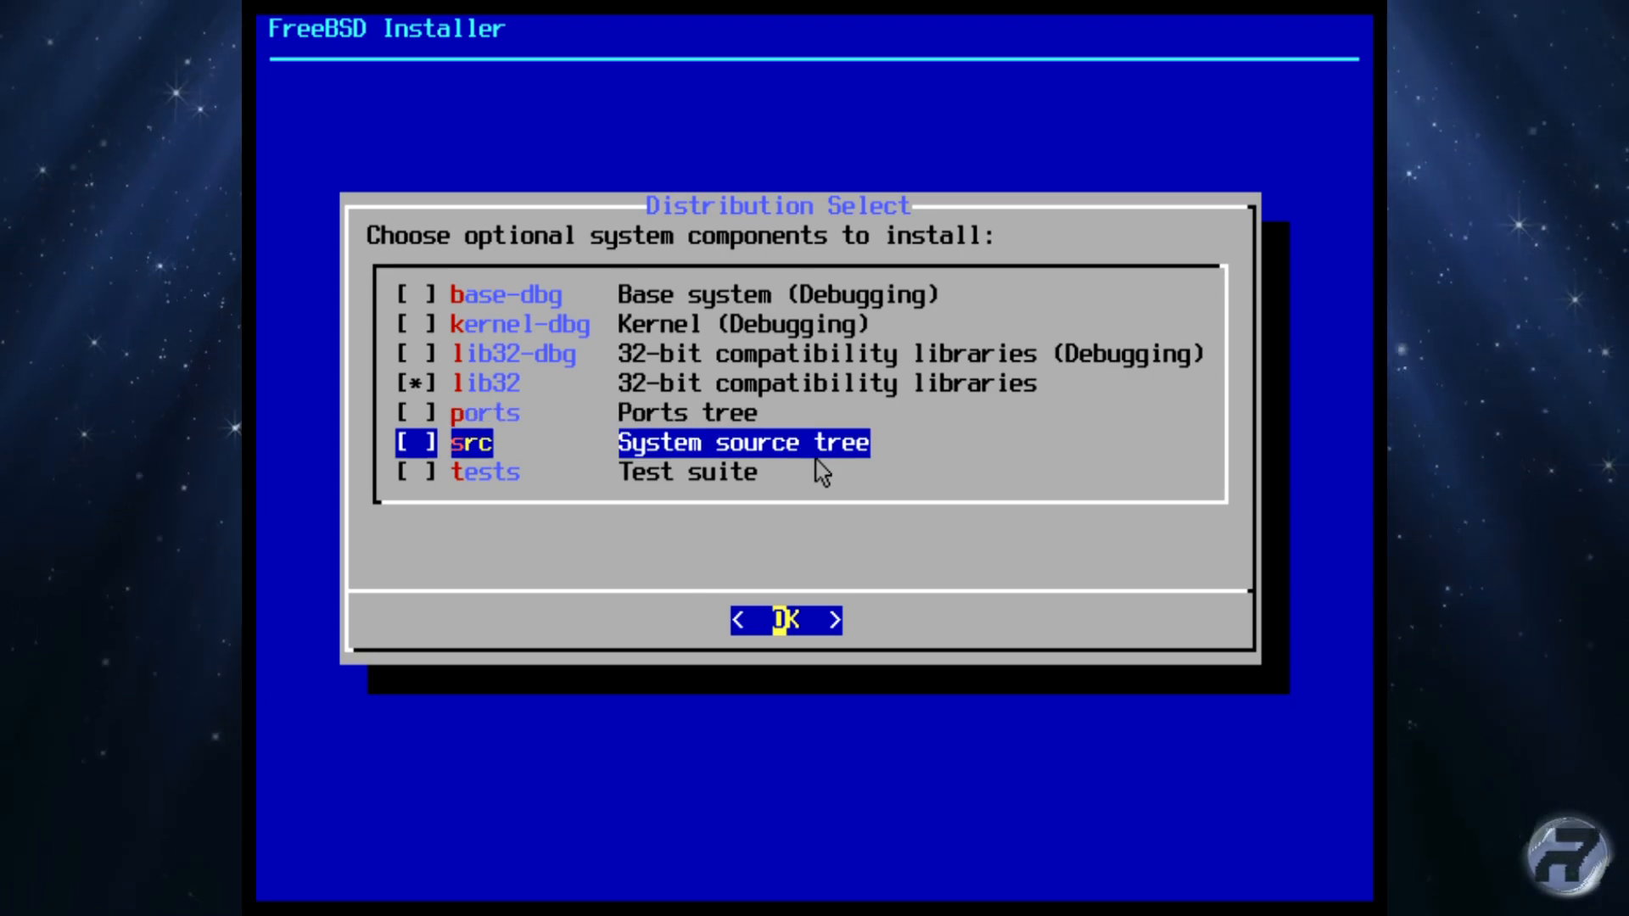
key(Up)
key(Up)
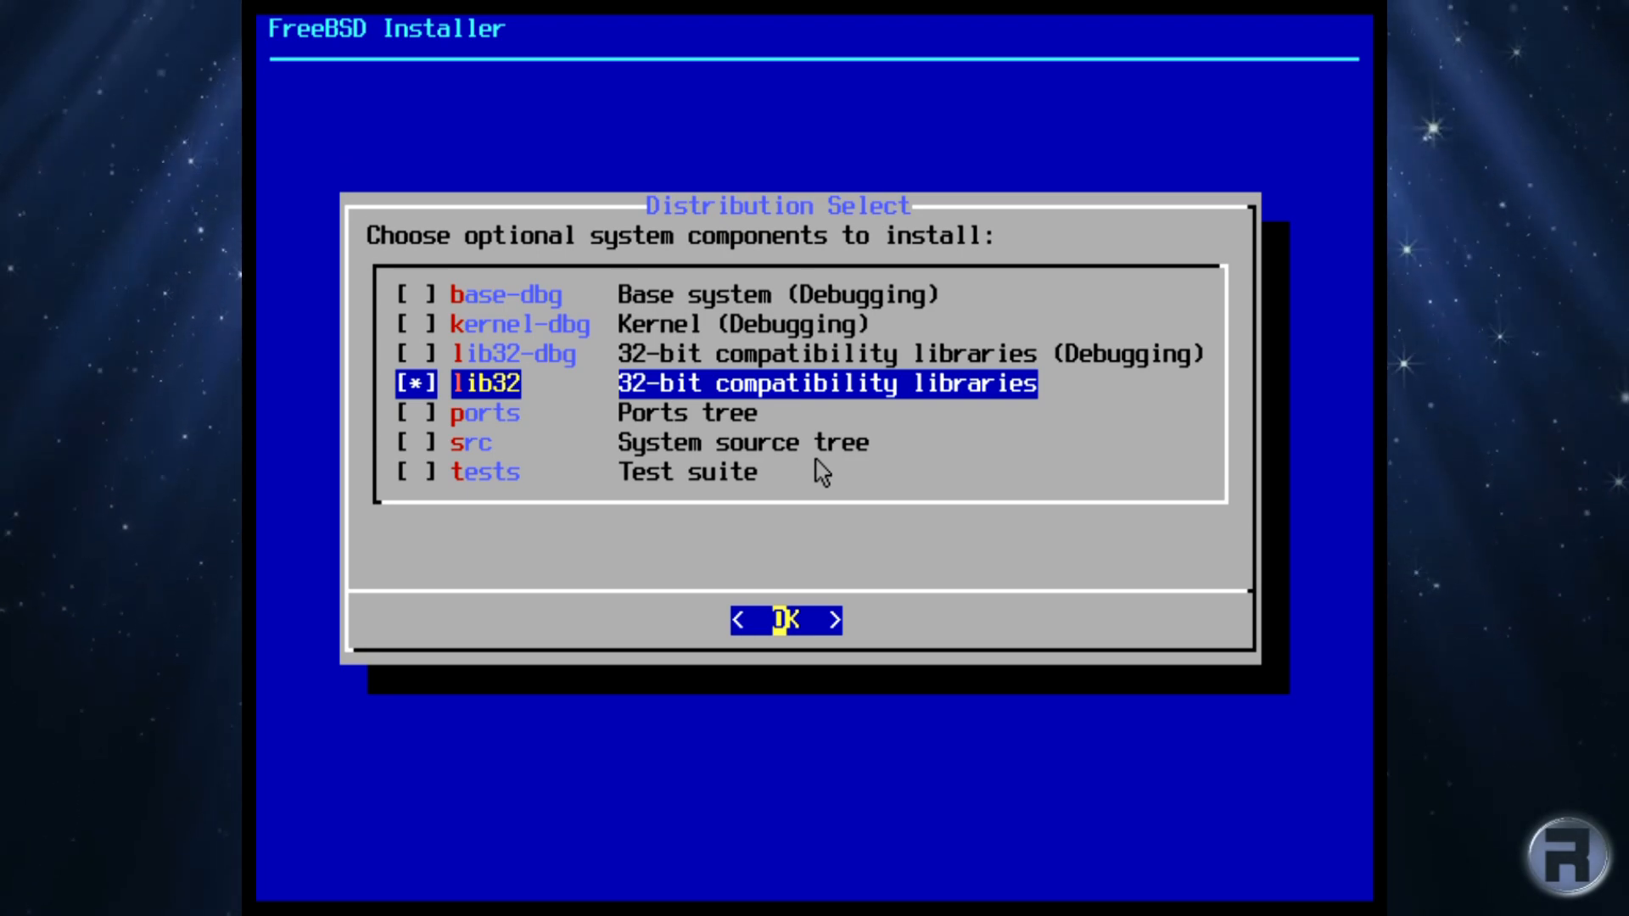
key(Return)
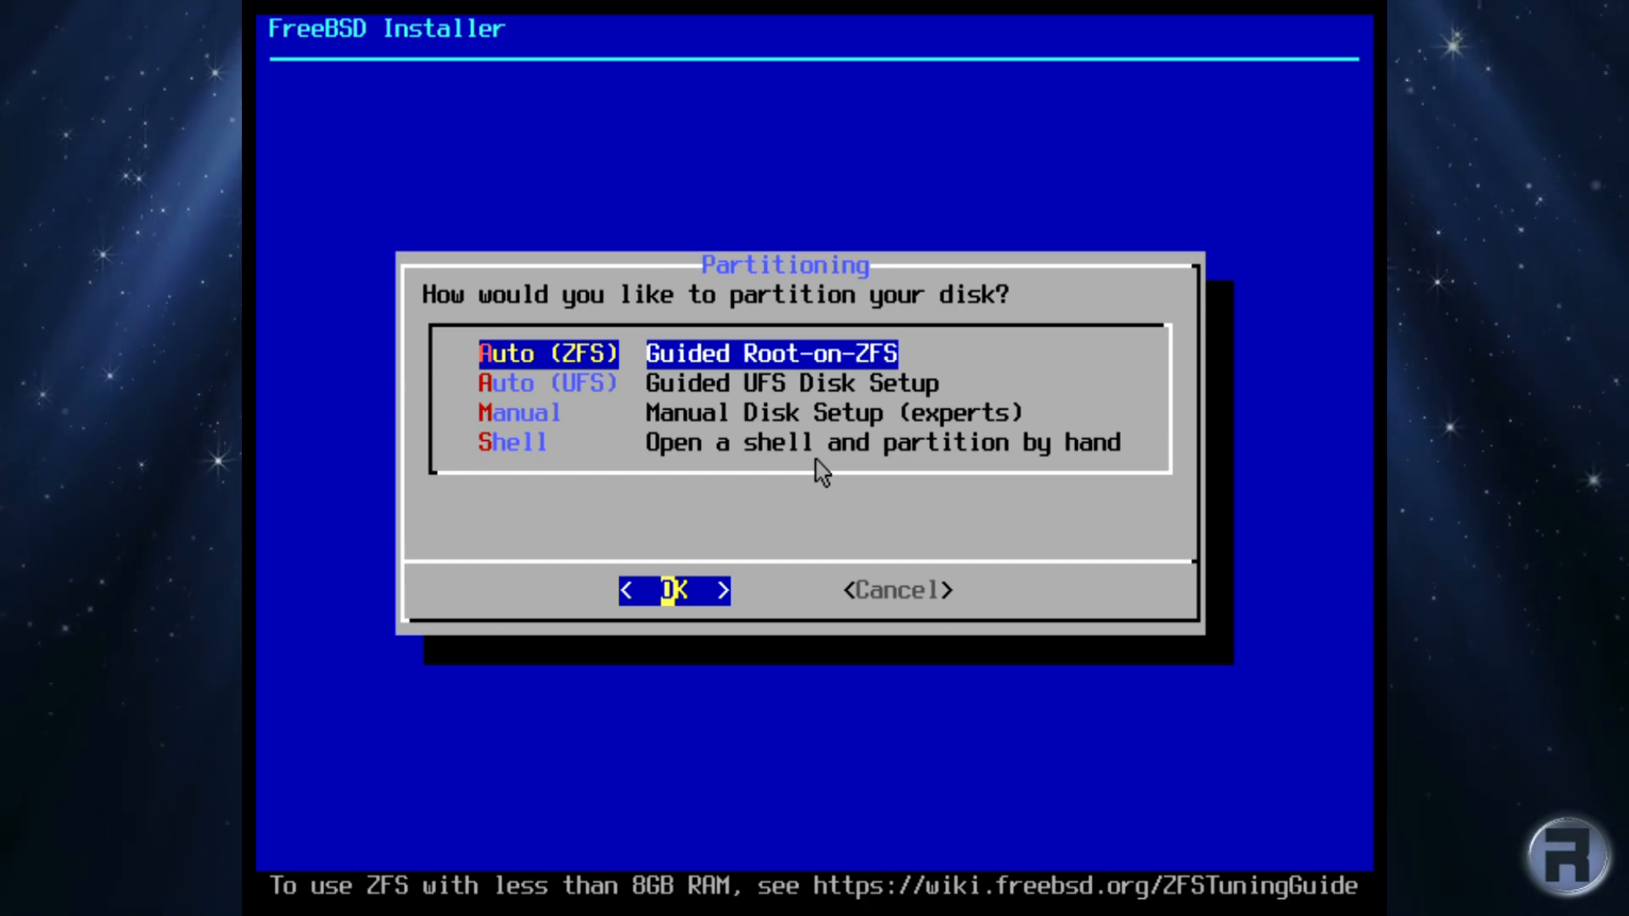
Step: Choose Auto (ZFS) and set the pool type to stripe using only disk ada0
key(Return)
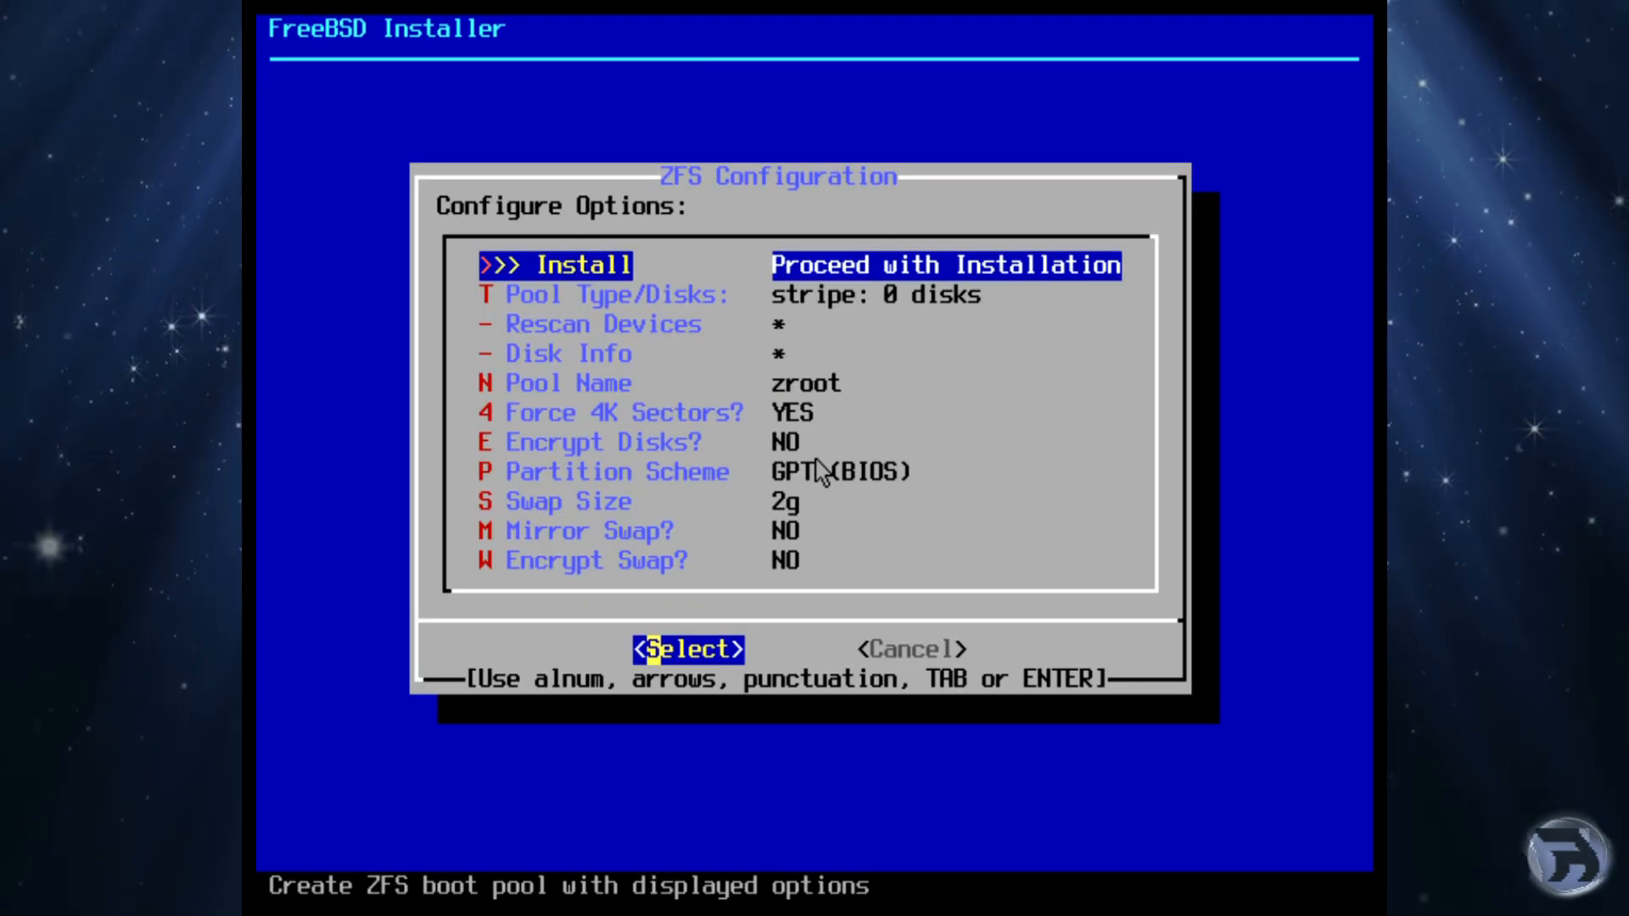
key(Down)
key(Return)
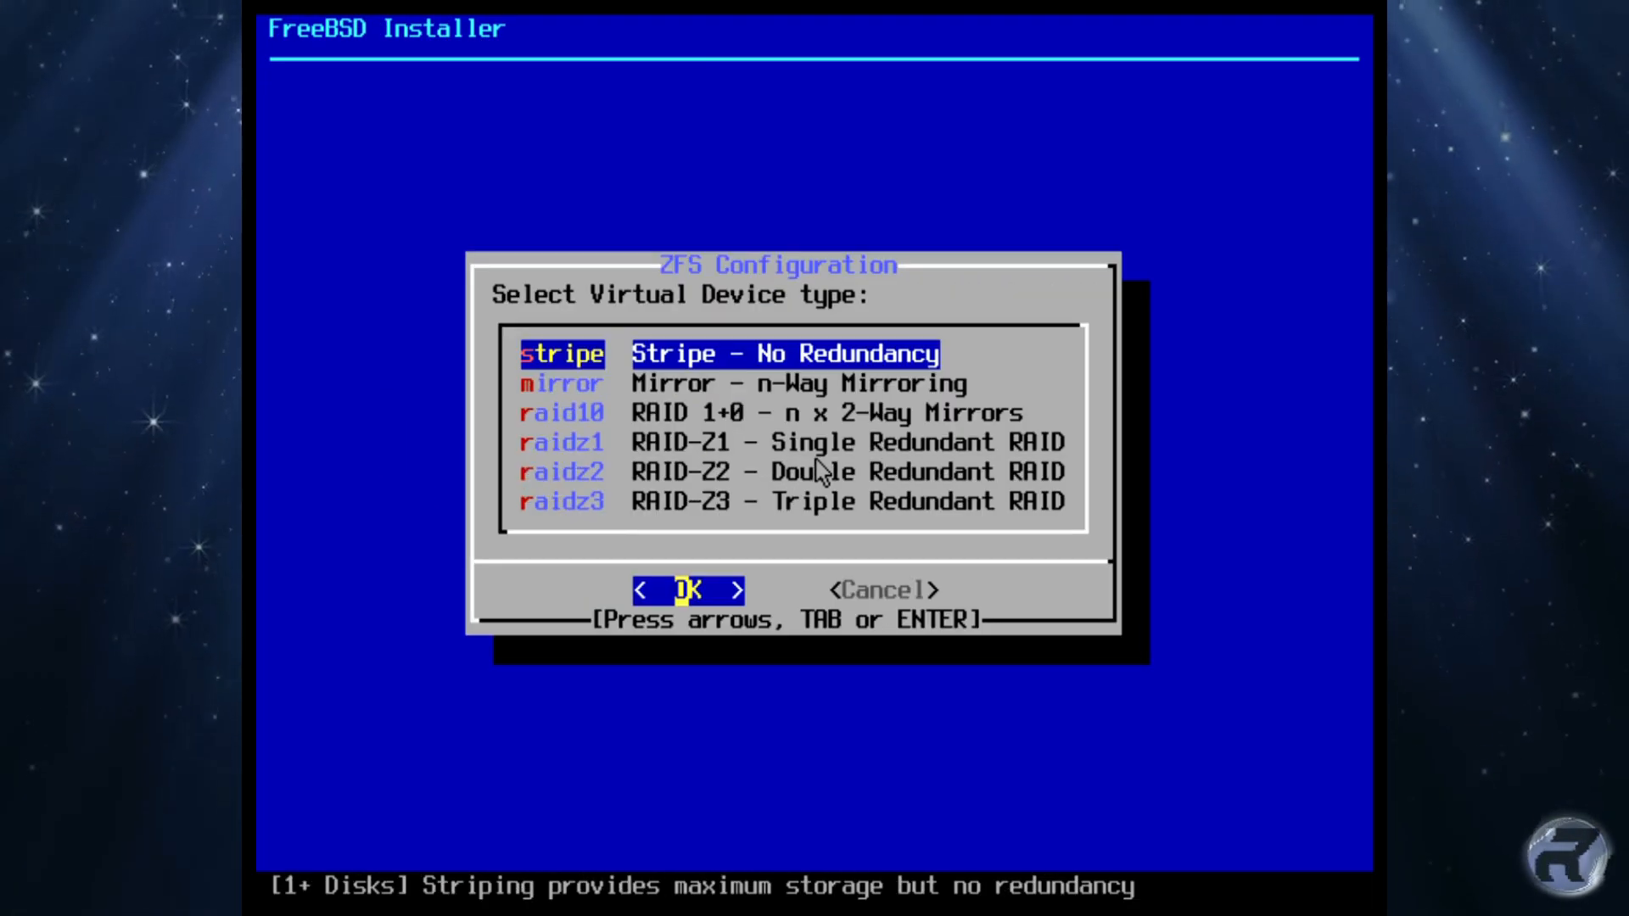
key(Return)
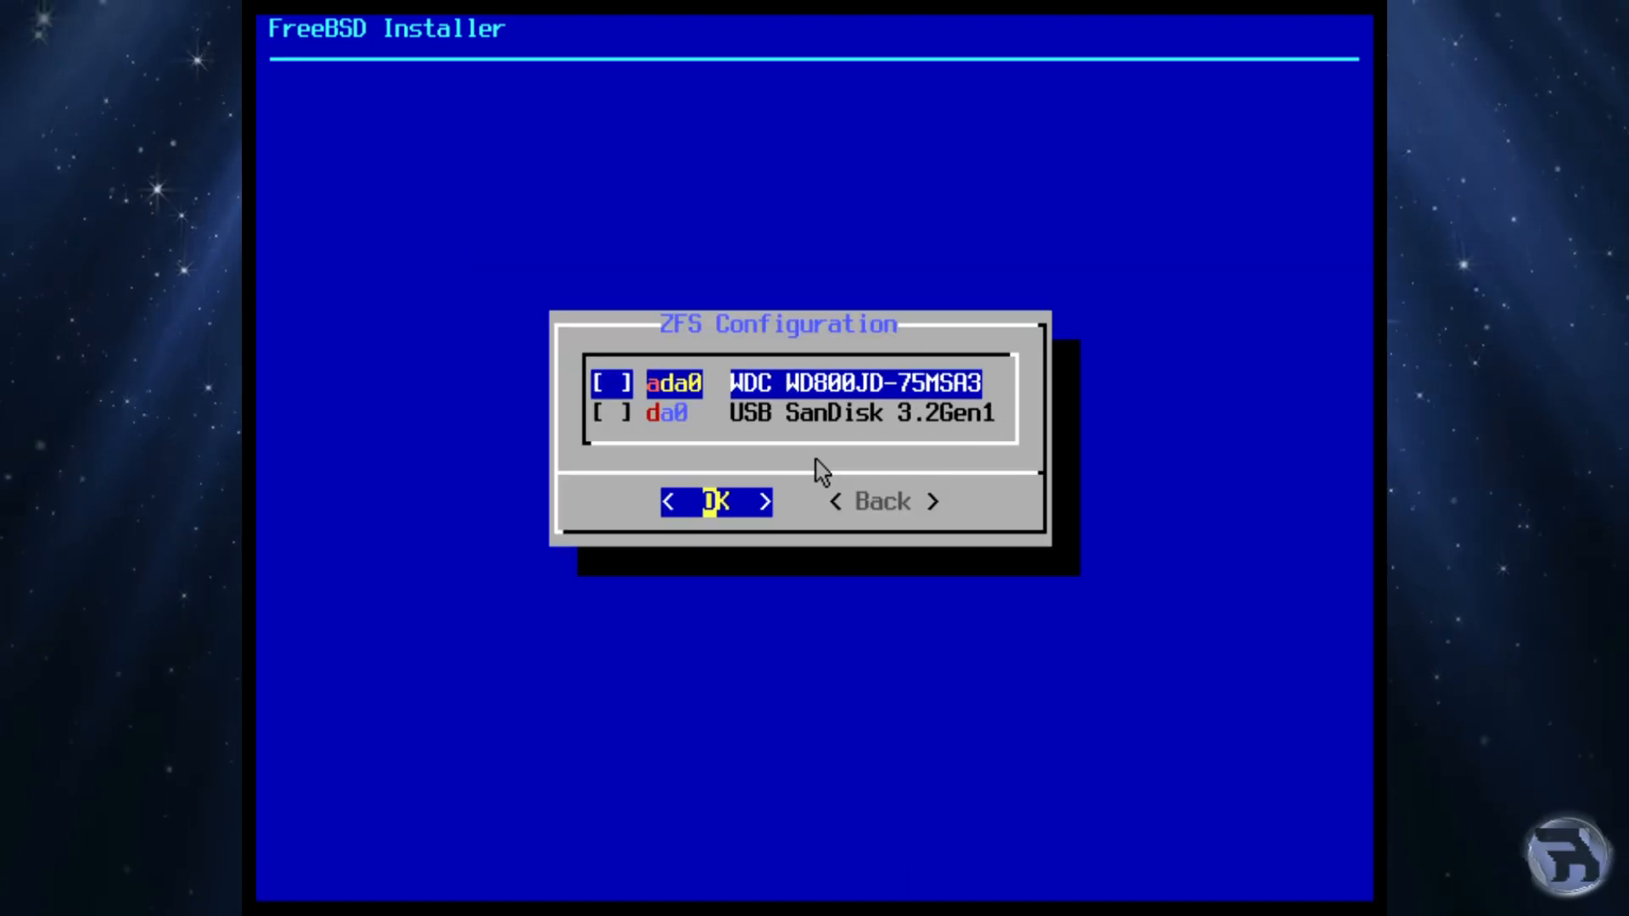
key(space)
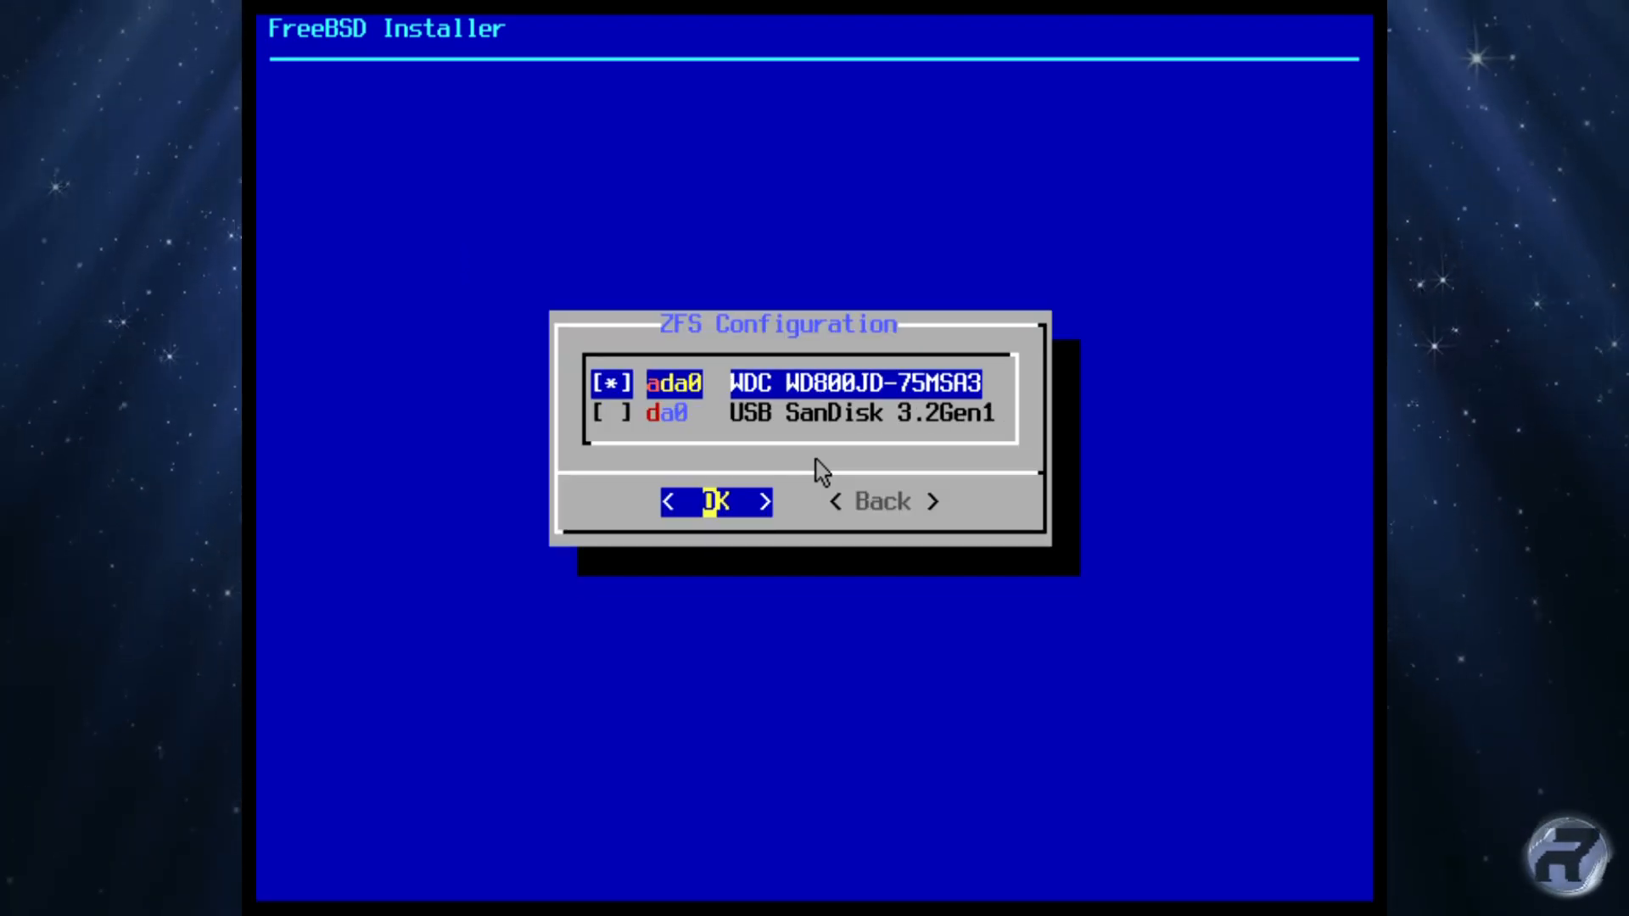
key(Return)
key(Return)
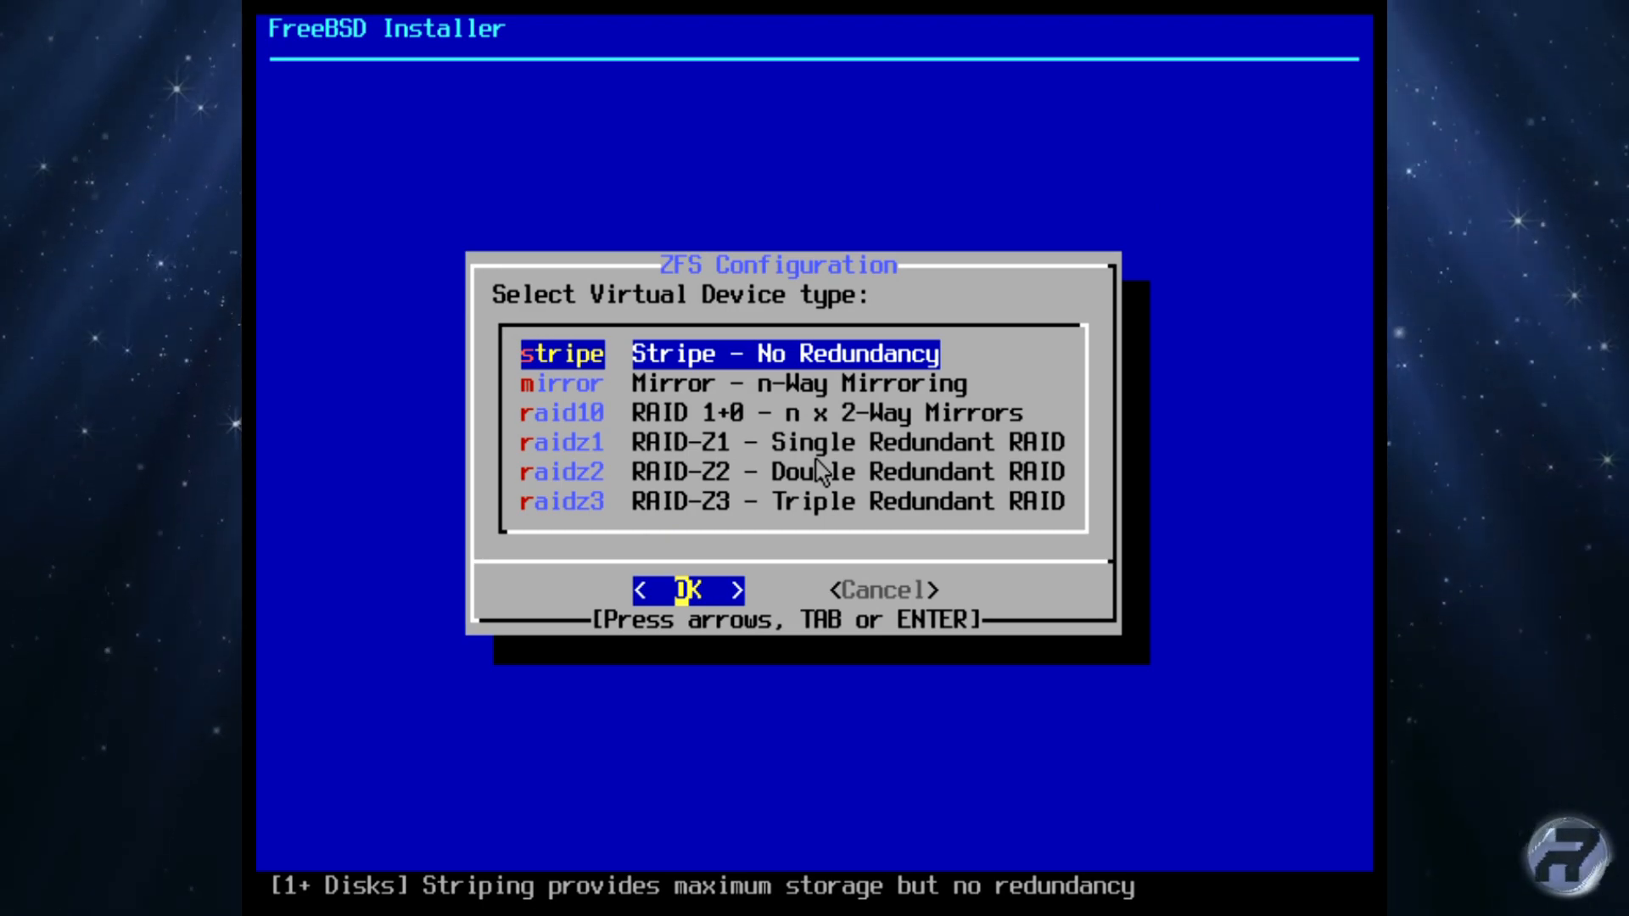
key(Down)
key(Down)
key(Down)
key(Down)
key(Down)
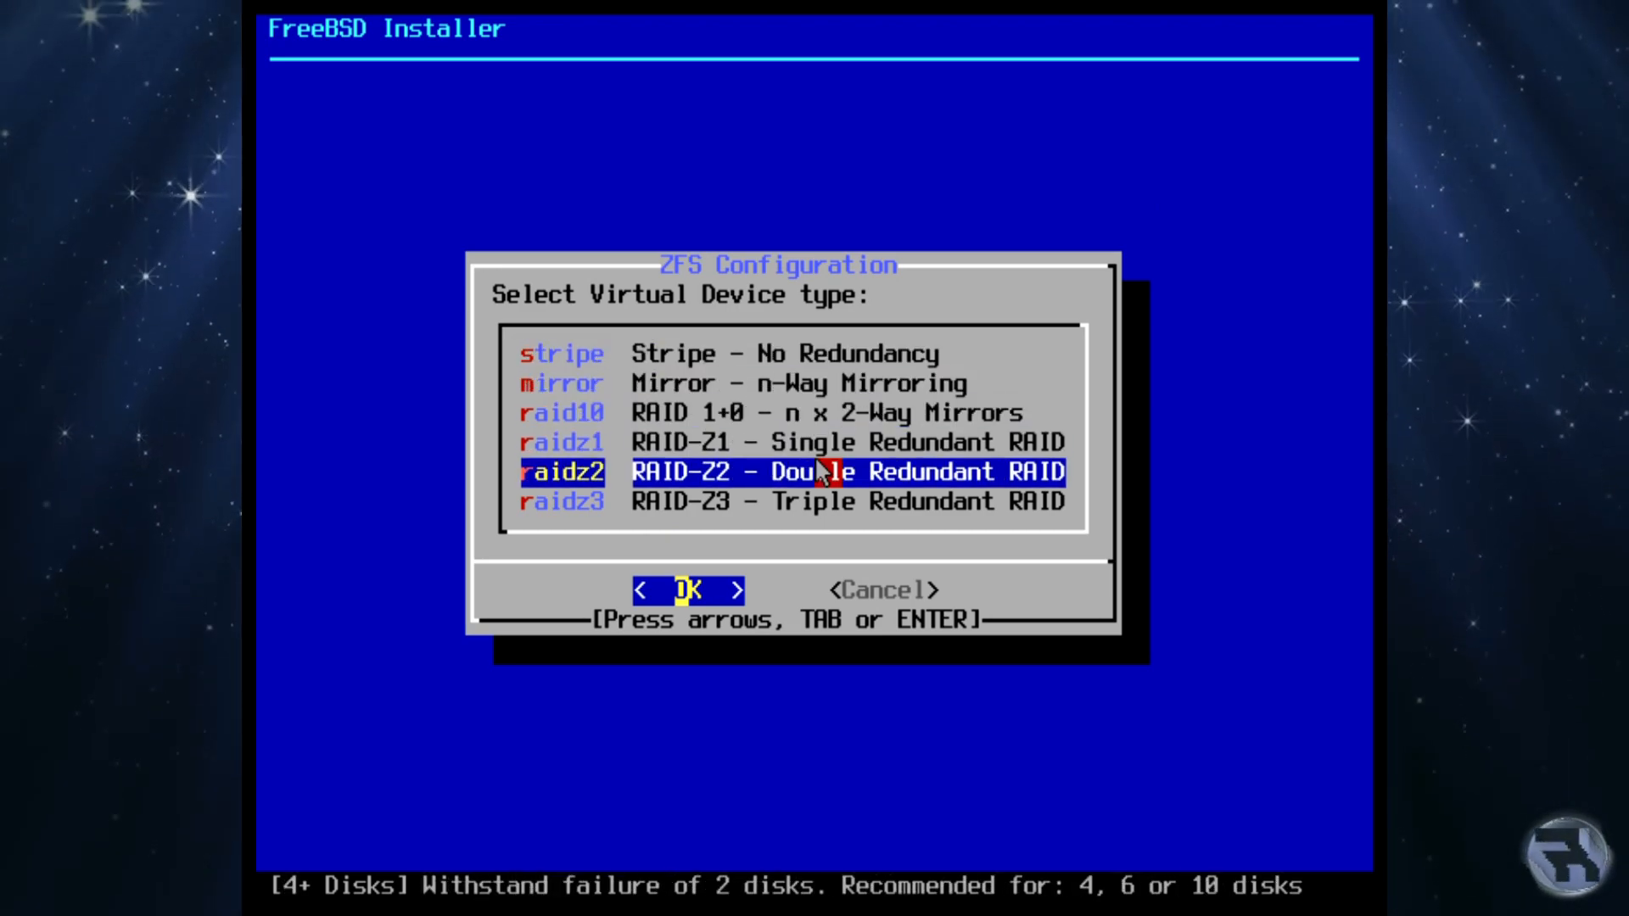
key(Up)
key(Up)
key(Up)
key(Up)
key(Up)
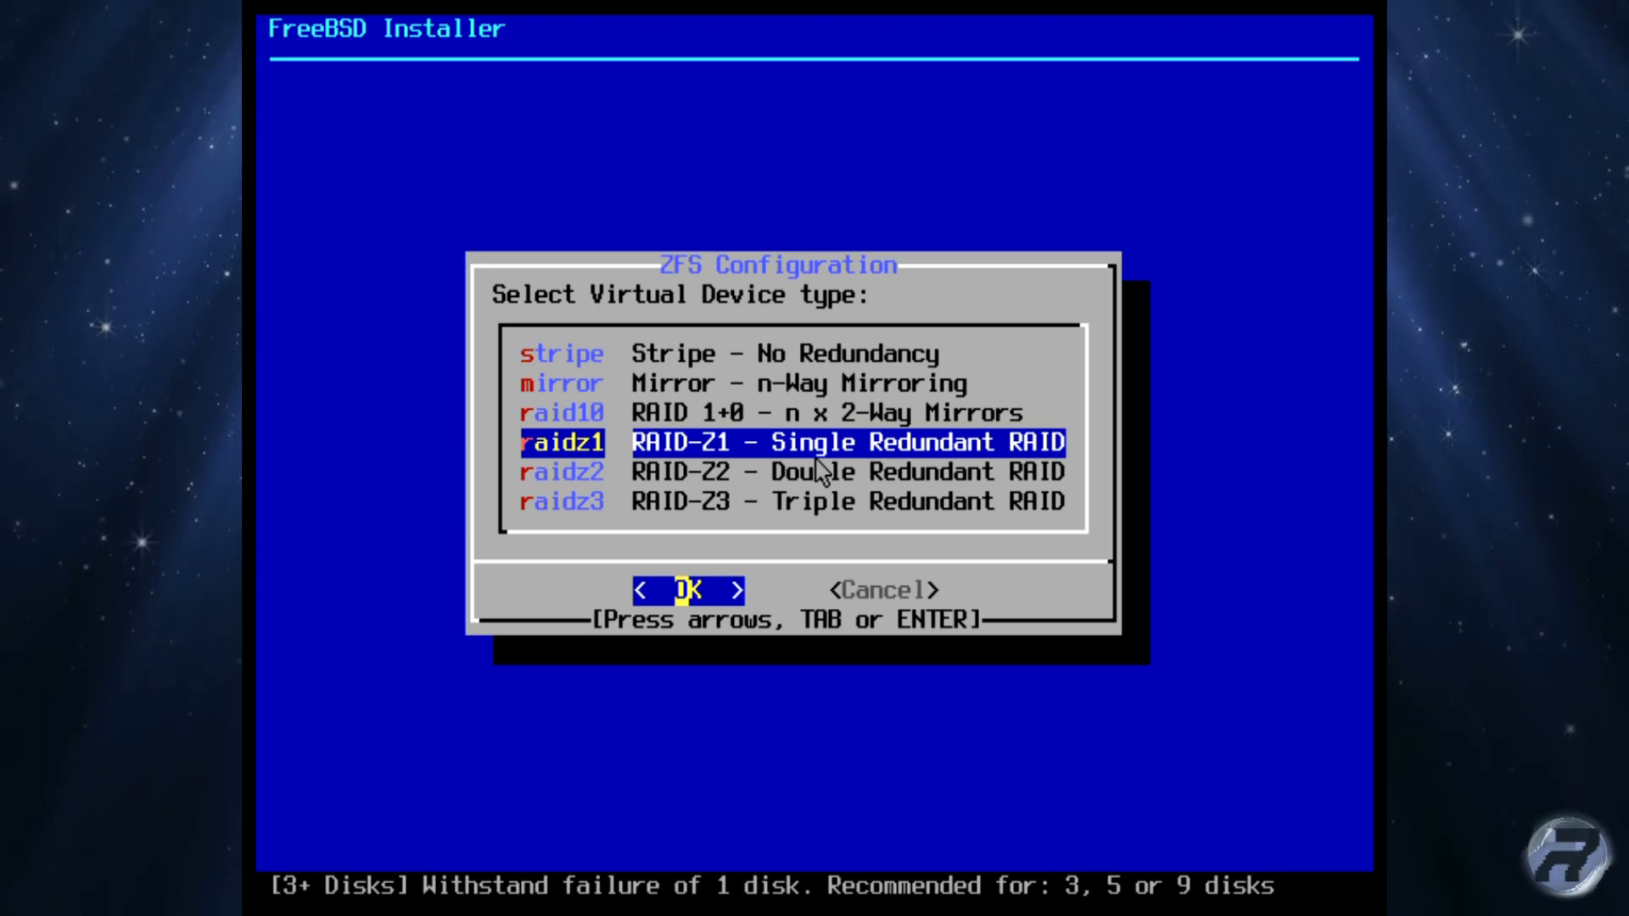
key(Return)
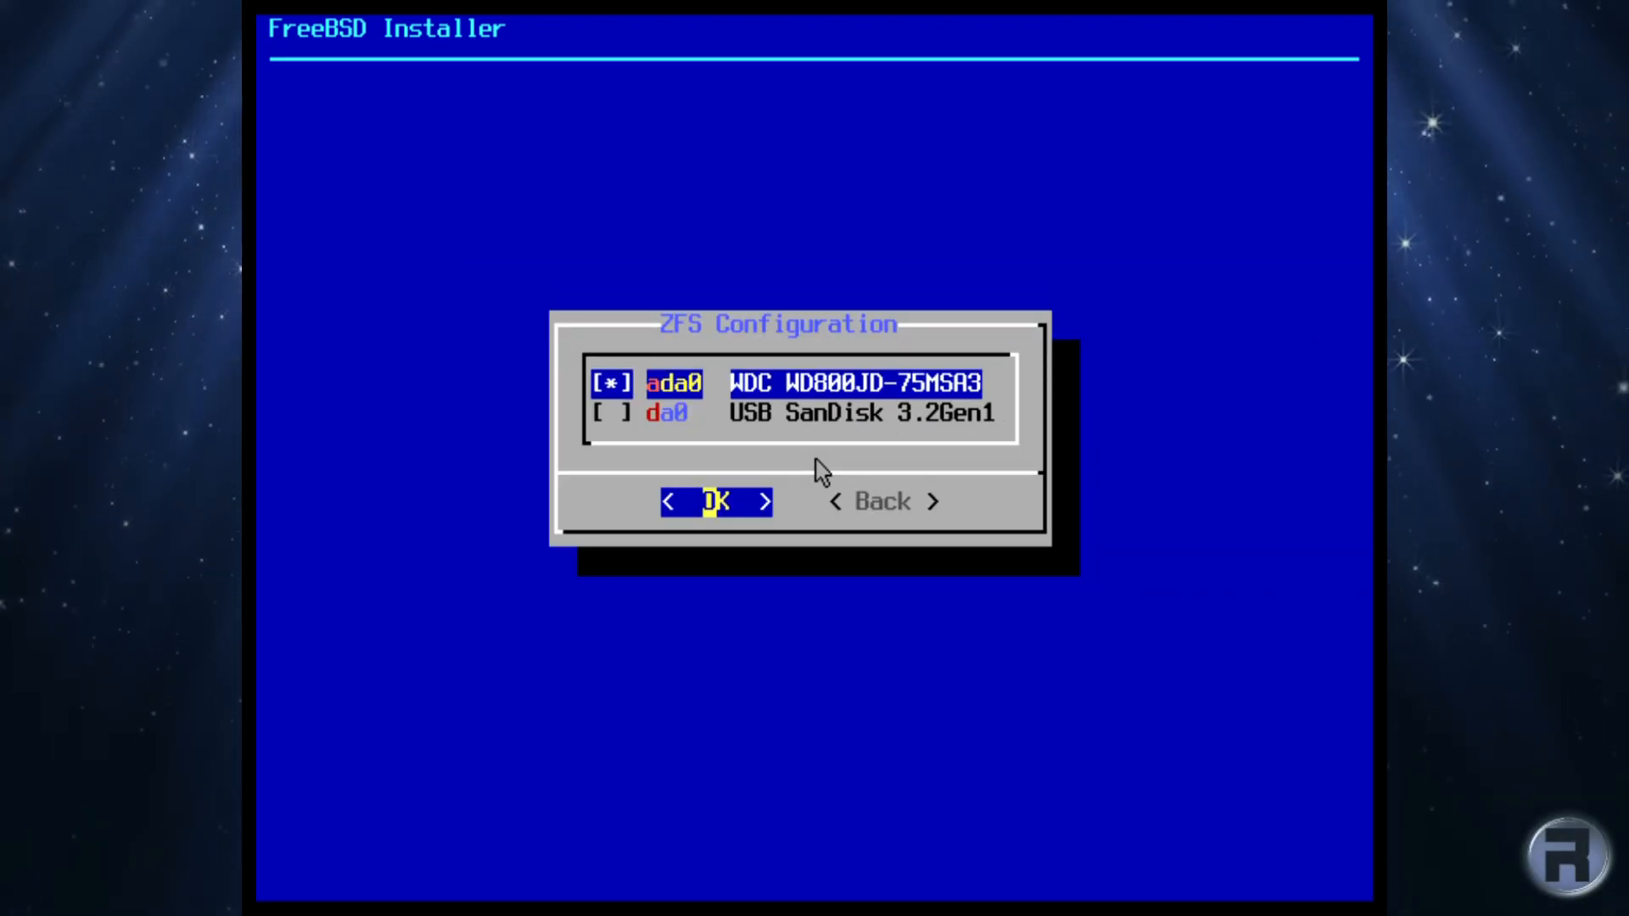
key(Return)
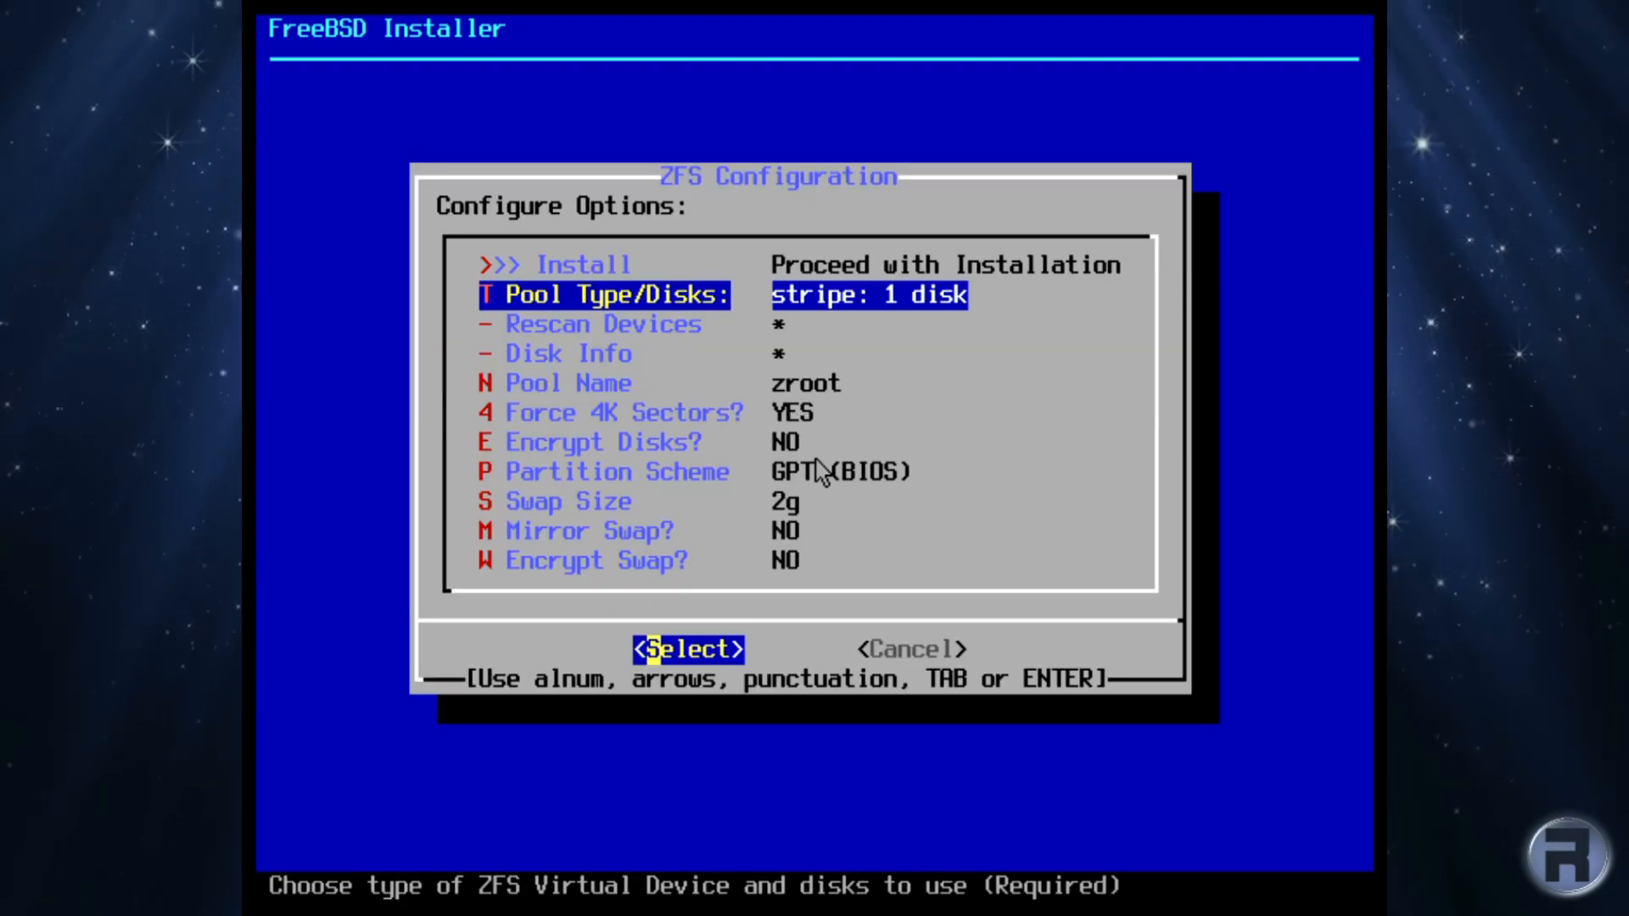
Step: Review the ZFS options (pool zroot, GPT (BIOS), 2g swap) and proceed to install
key(Down)
key(Down)
key(Down)
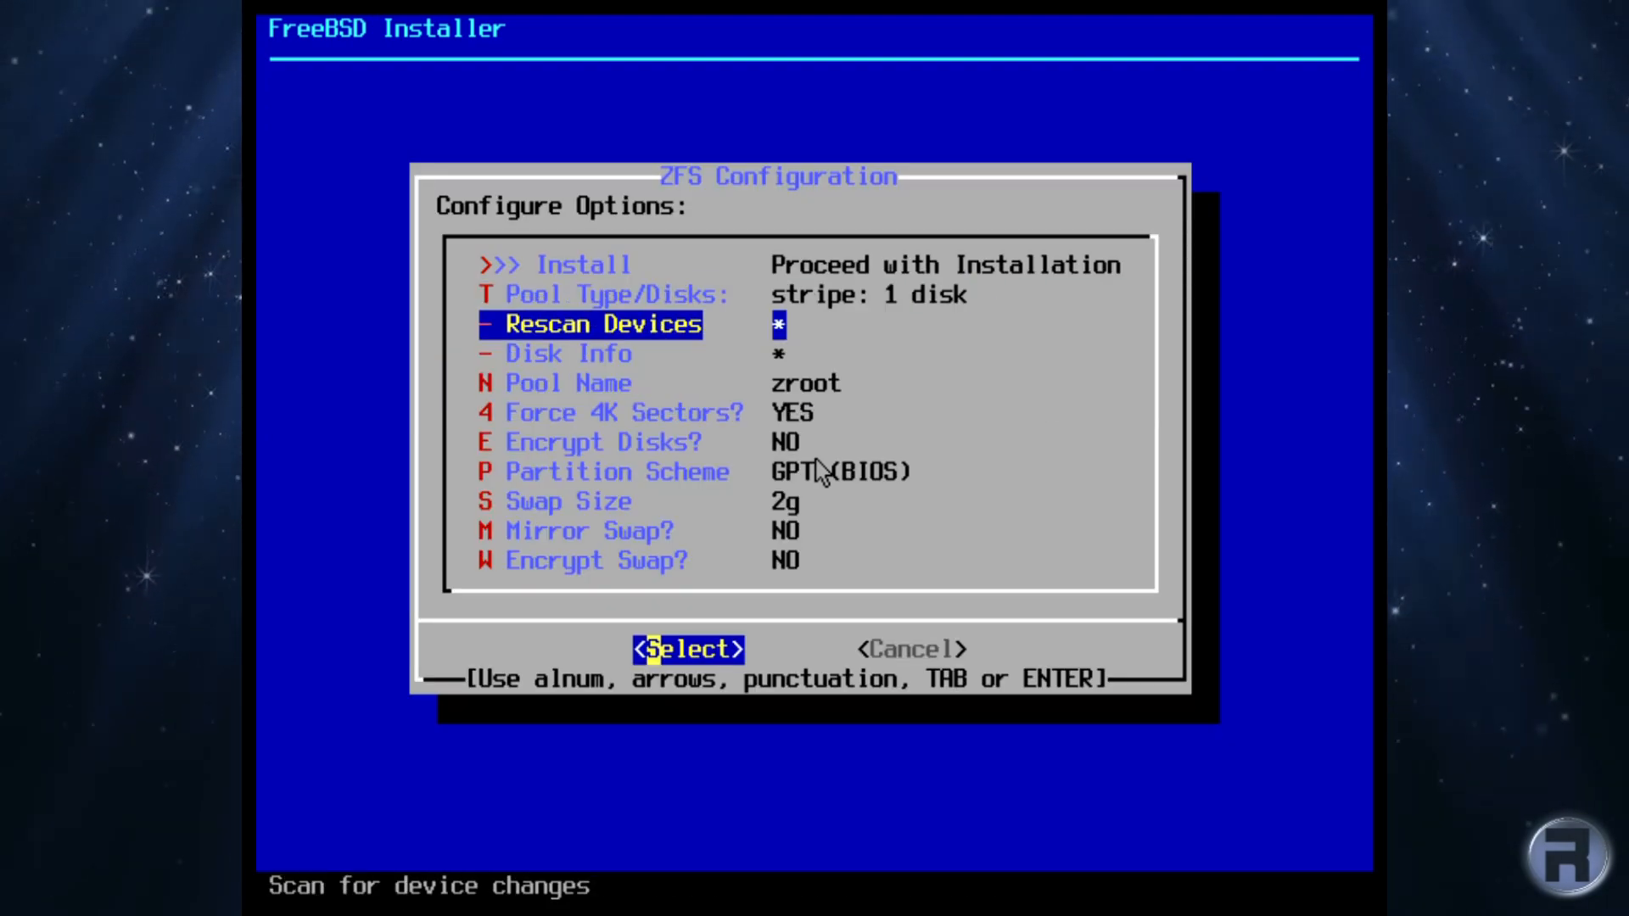
key(Down)
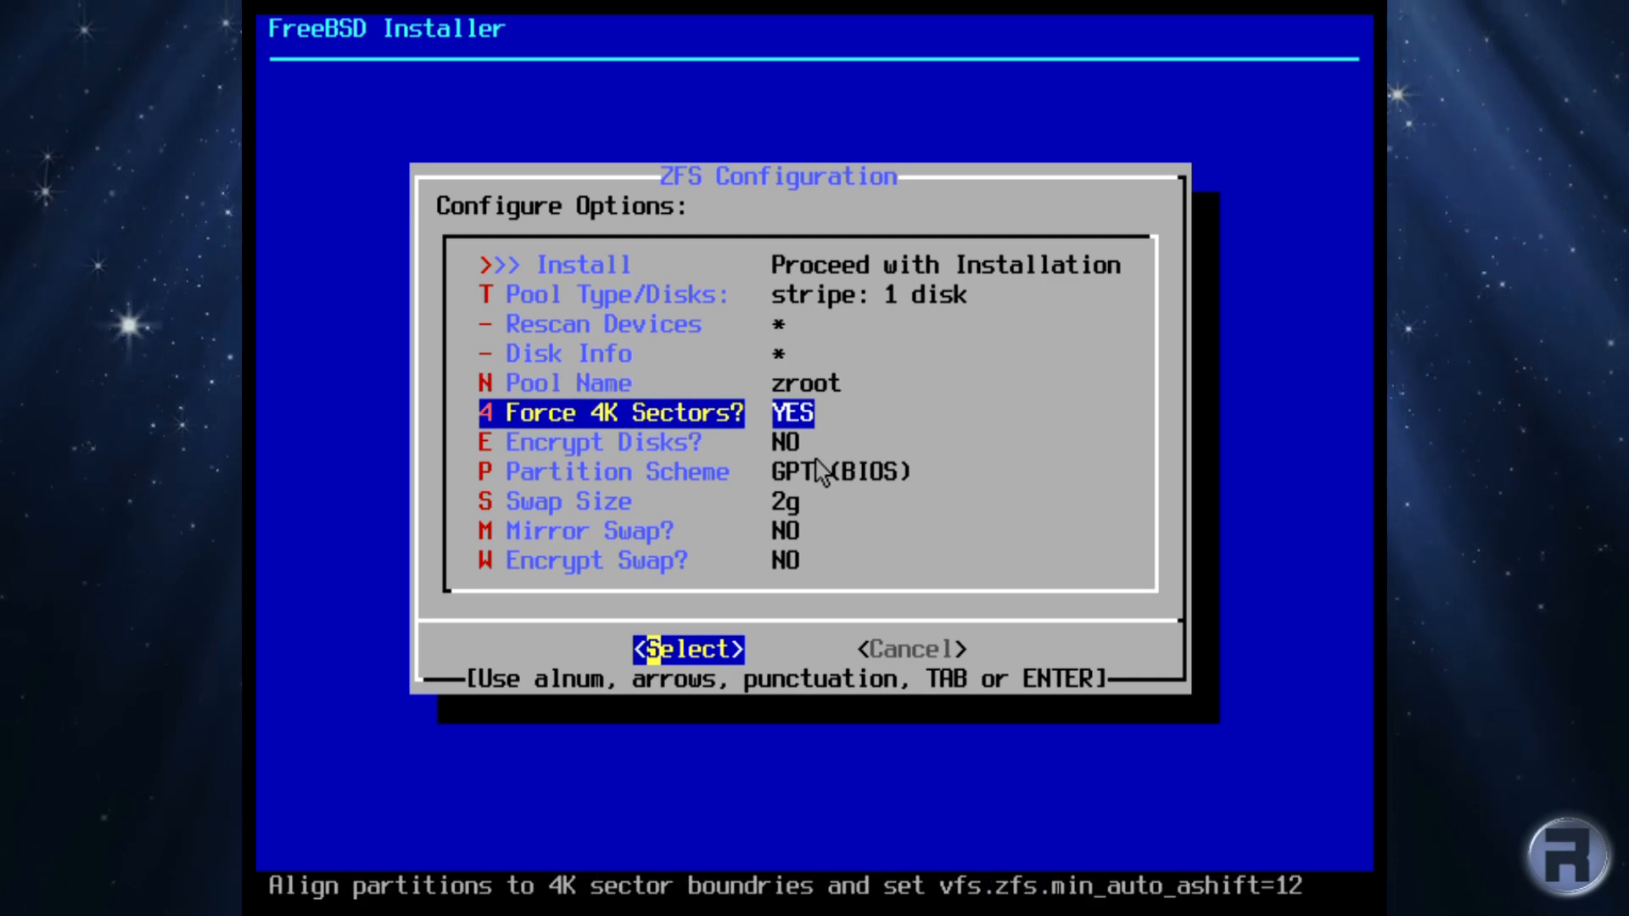
key(Down)
key(Down)
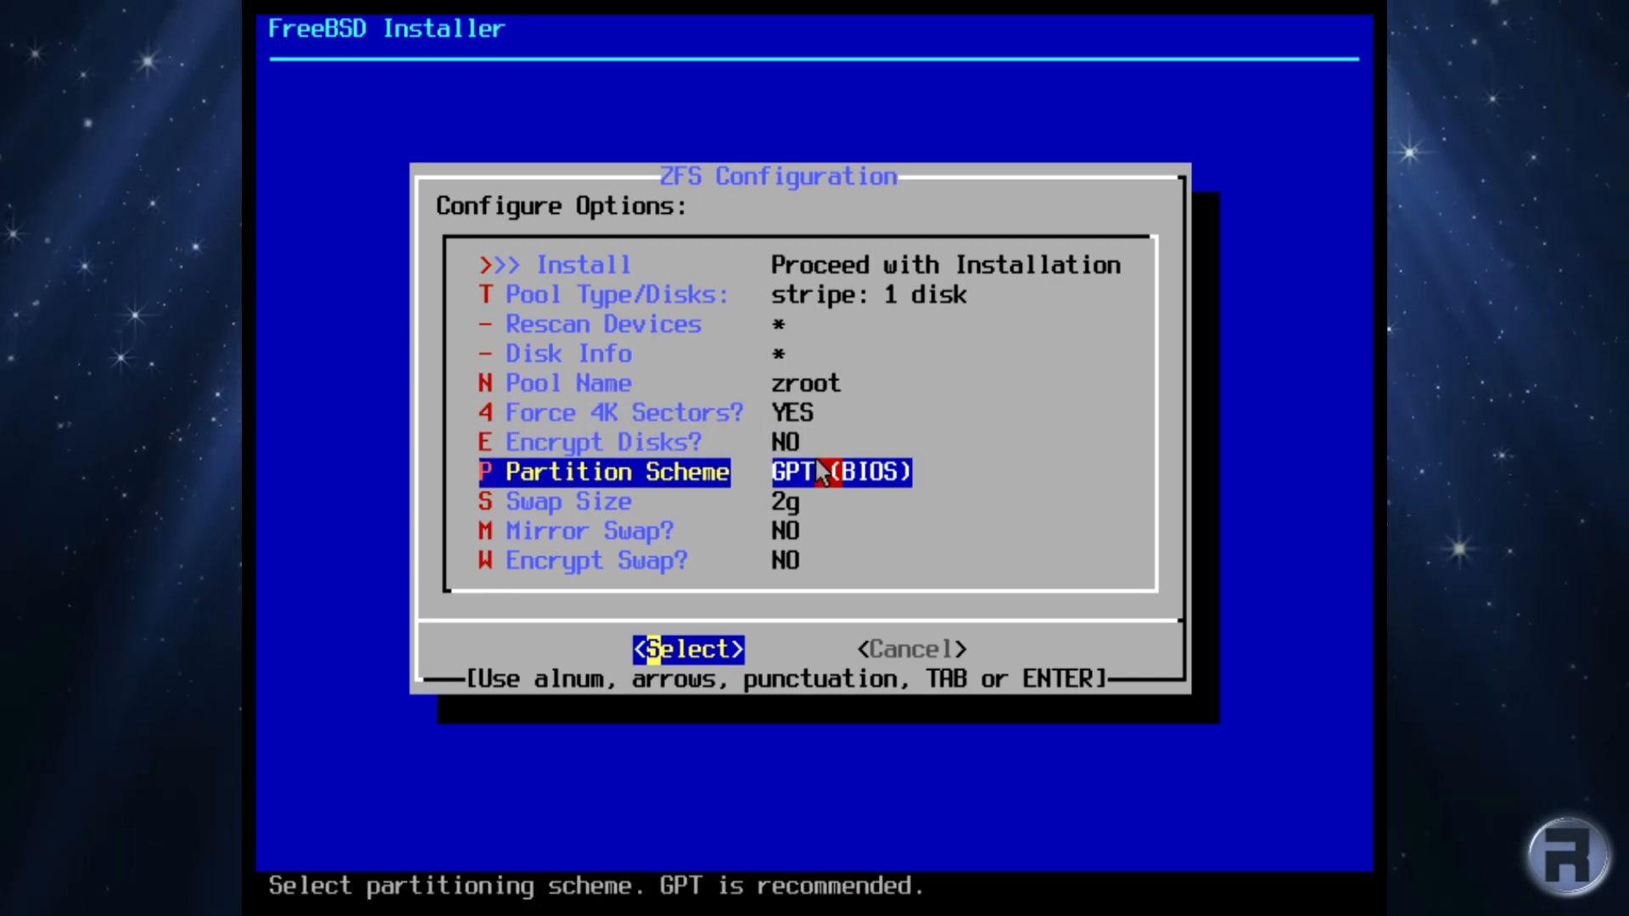
key(Down)
key(Down)
key(Down)
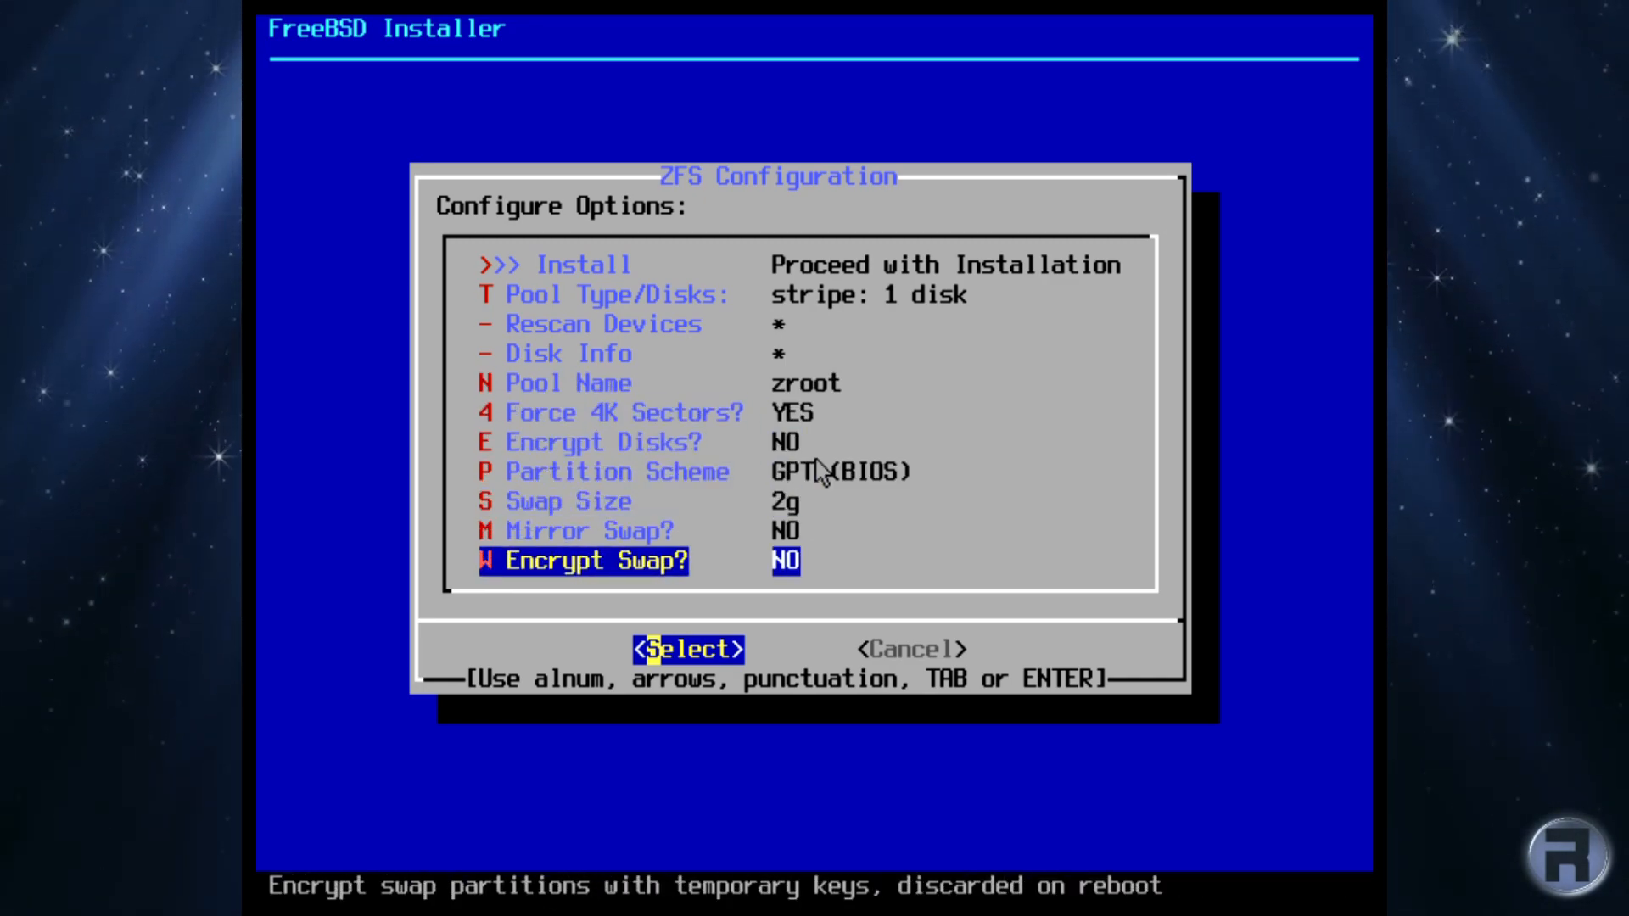
key(Up)
key(Up)
key(Up)
key(Up)
key(Up)
key(Up)
key(Up)
key(Up)
key(Up)
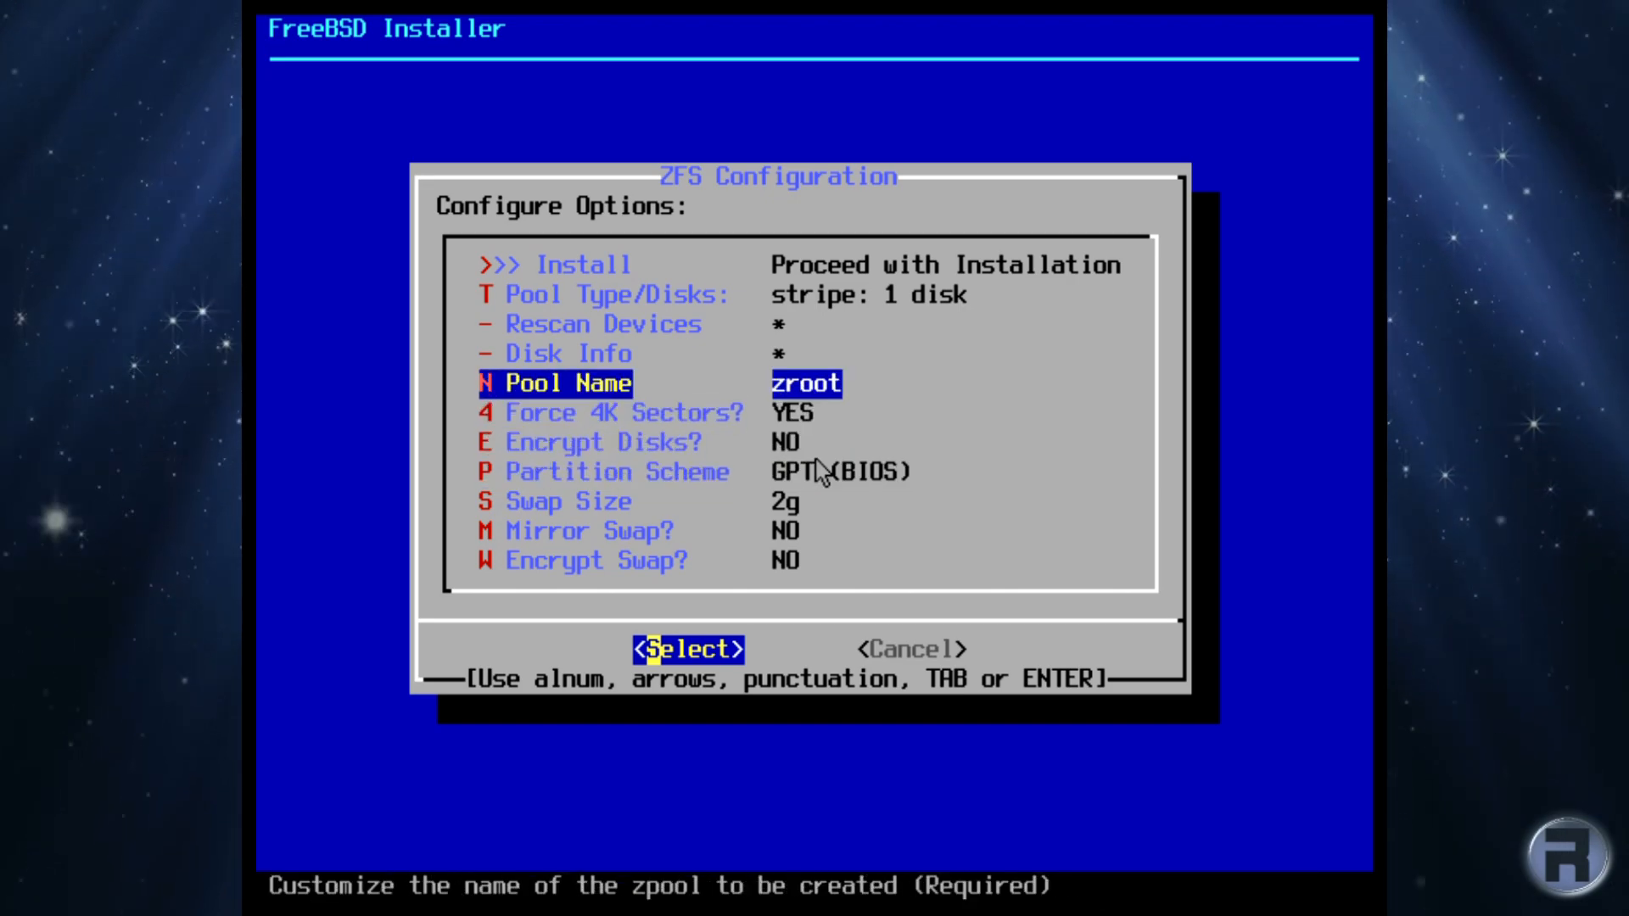
key(Up)
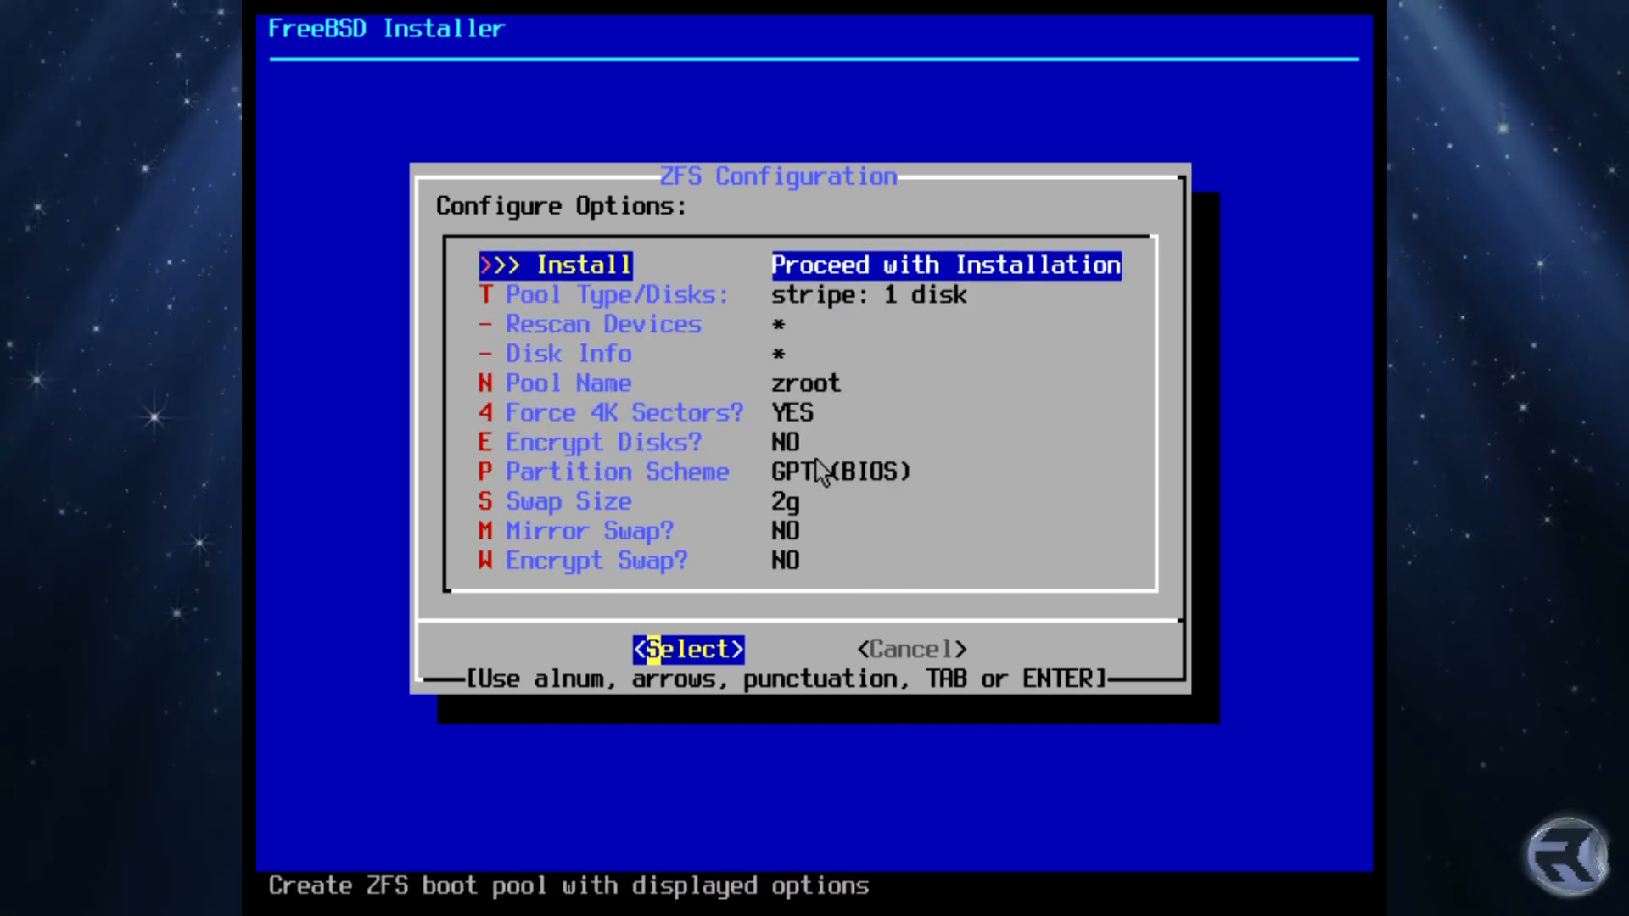
key(Return)
Step: Confirm erasing ada0, let the install run, then enter and retype the root password
key(Left)
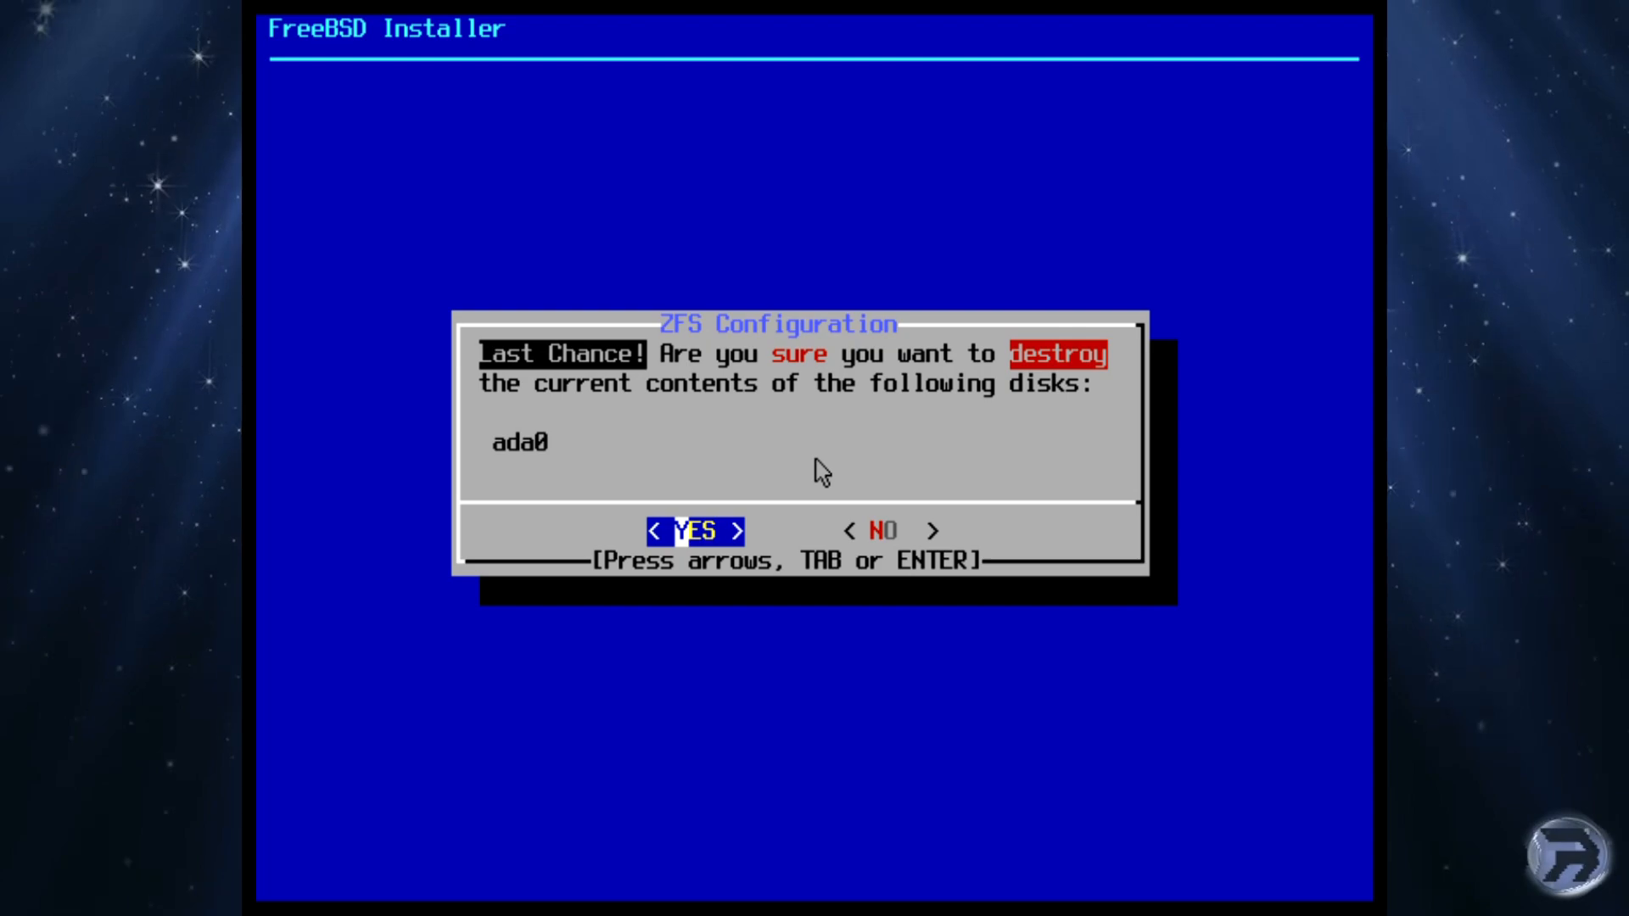
key(Return)
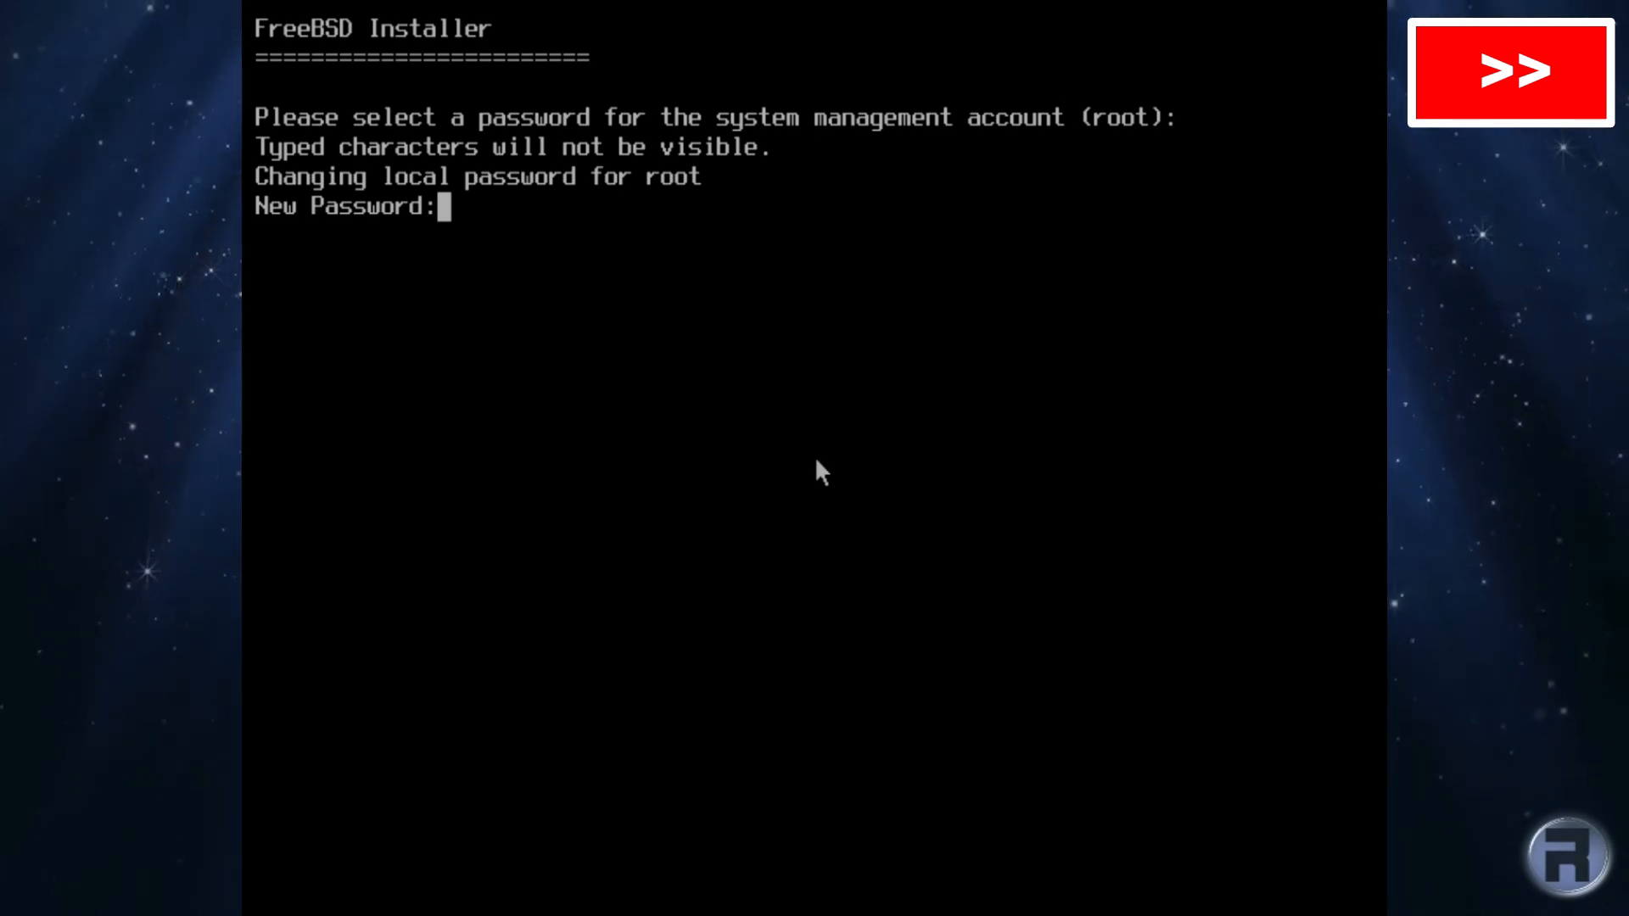
key(Return)
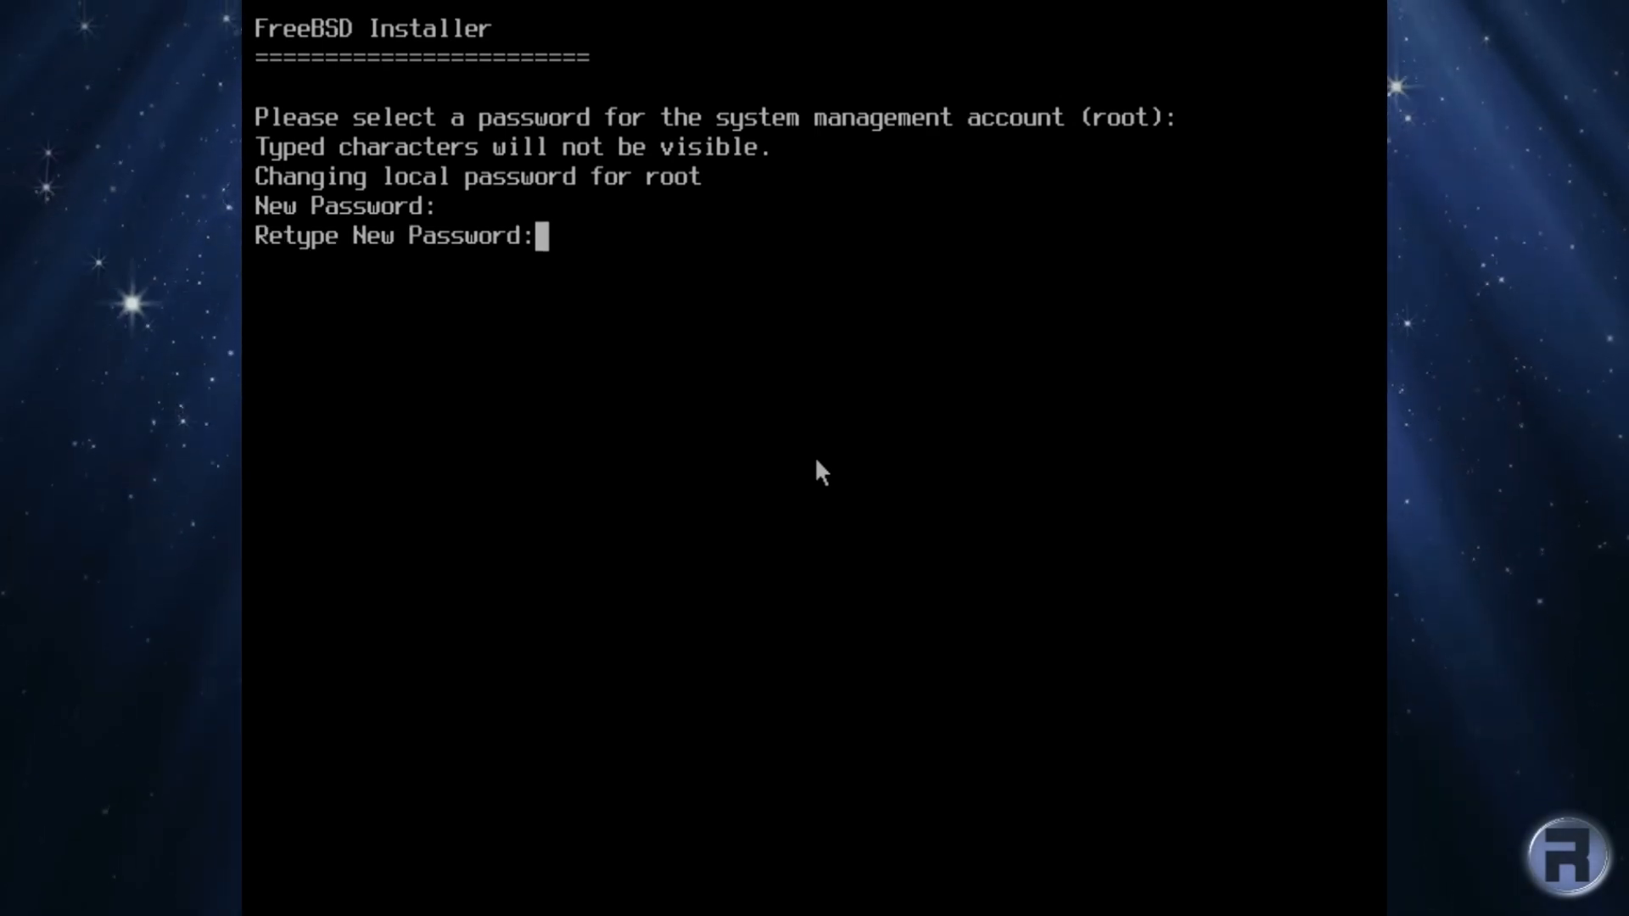
key(Return)
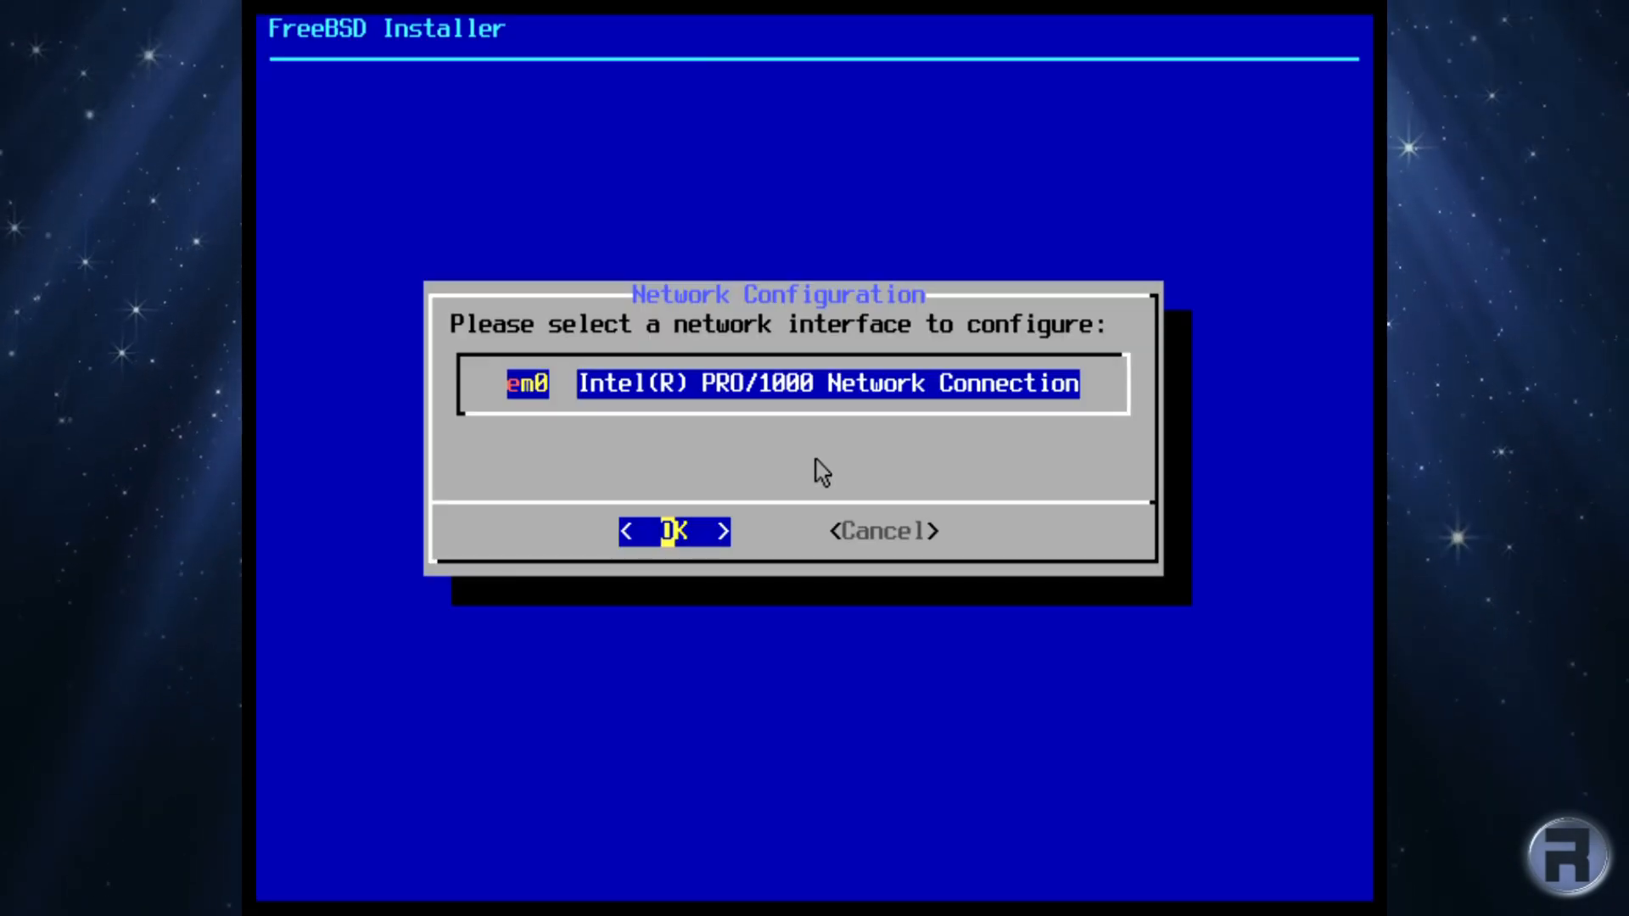
Step: Configure em0 with IPv4 via DHCP and decline IPv6
key(Return)
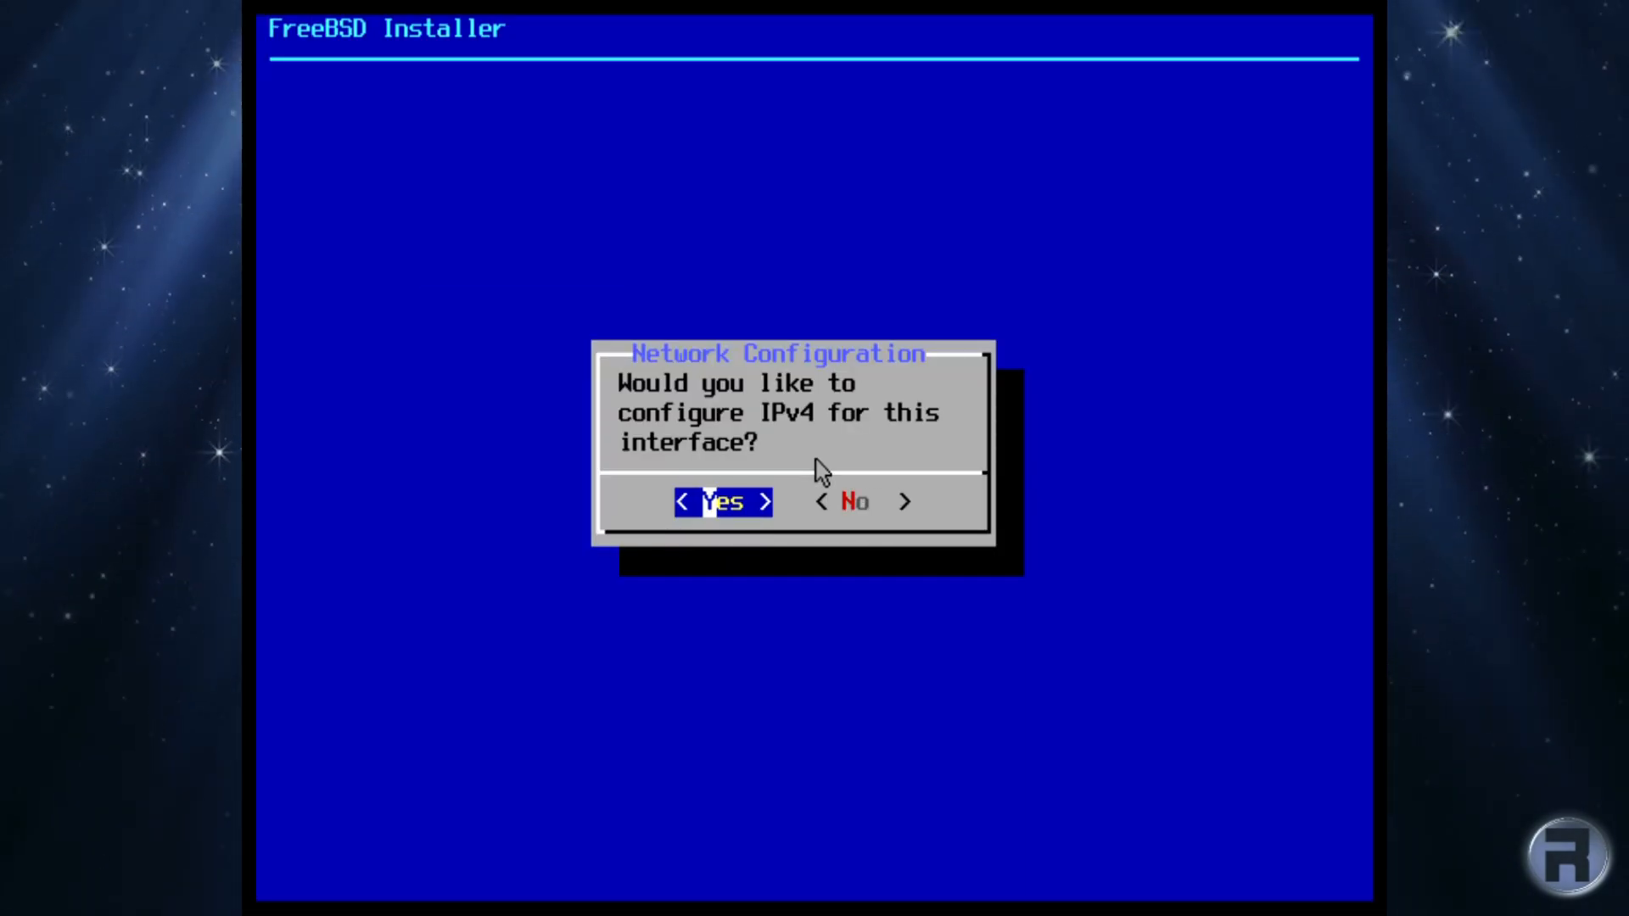
key(Return)
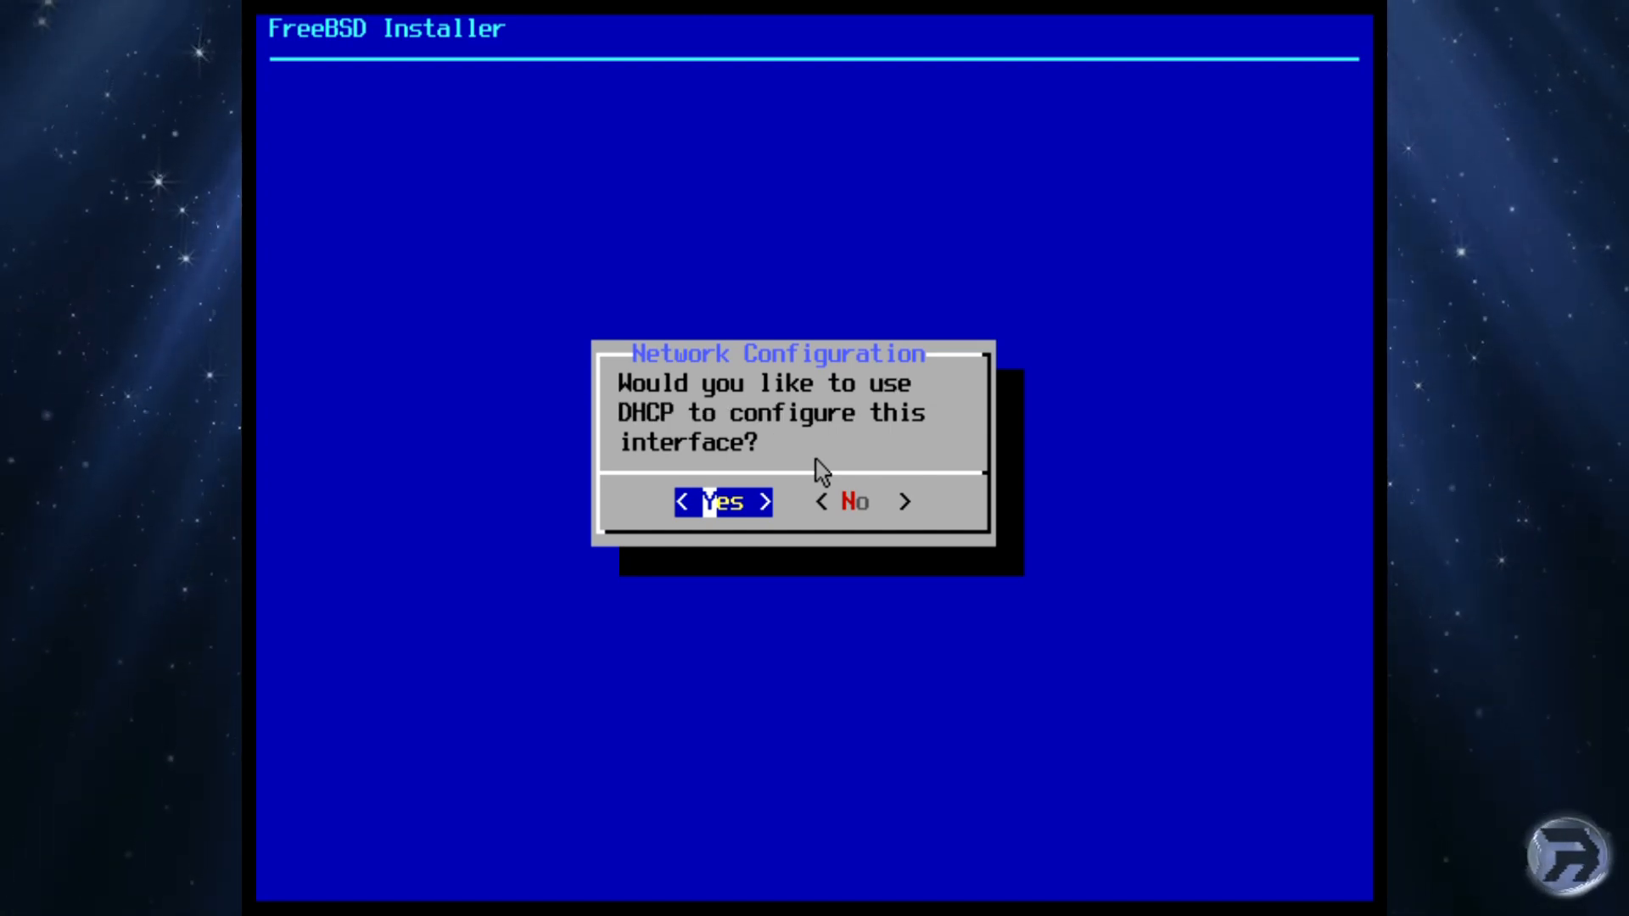
key(Return)
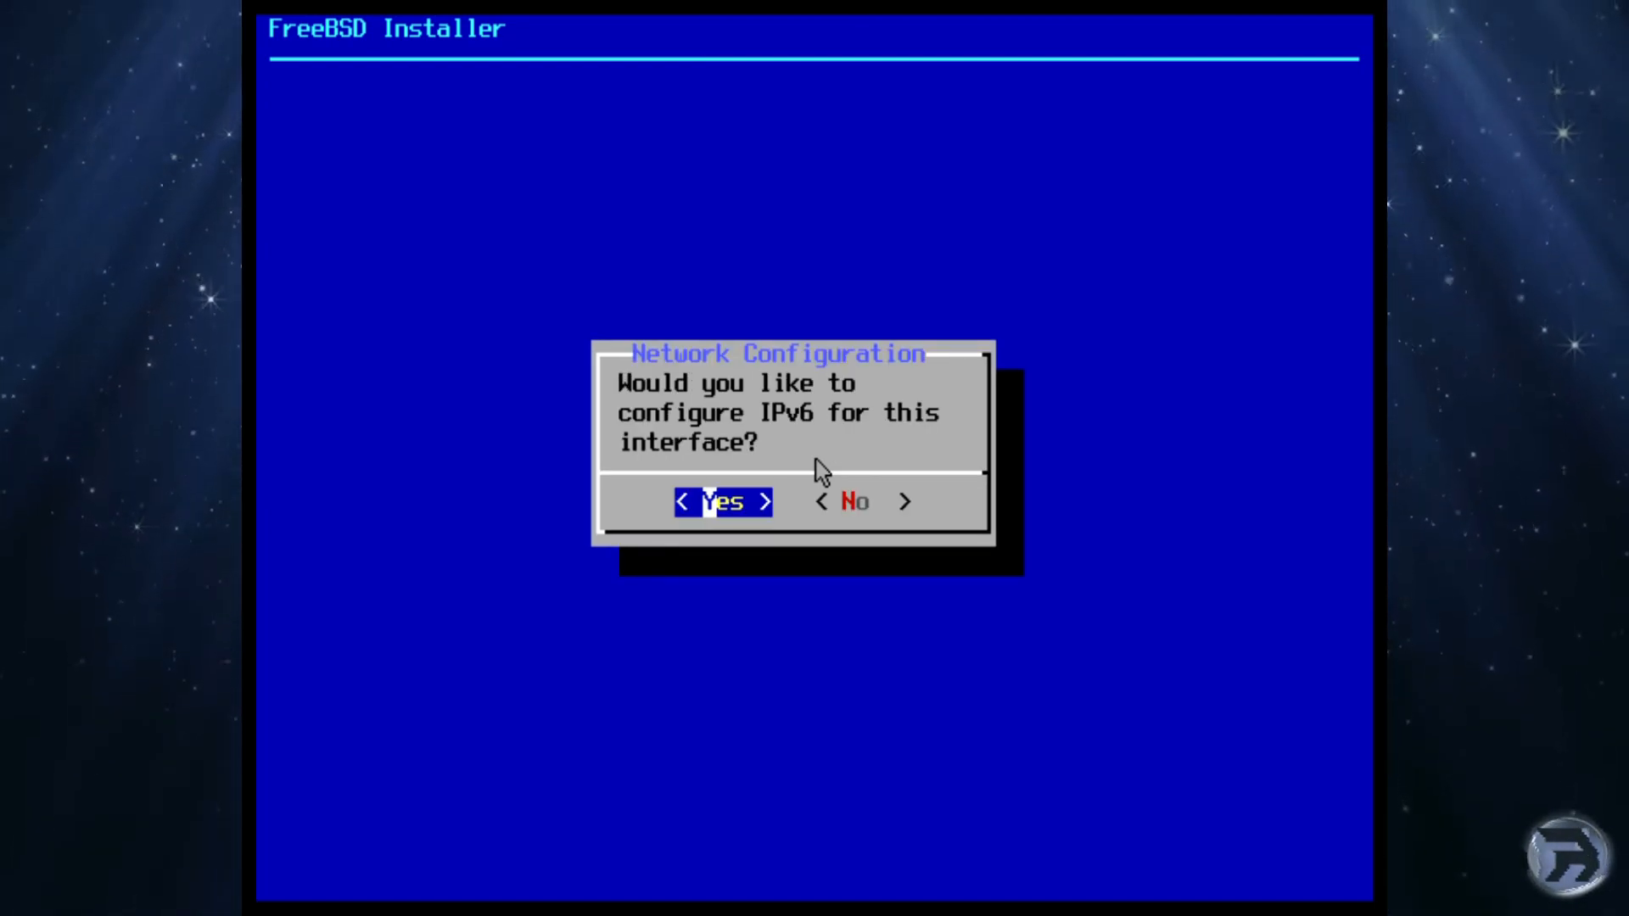
key(Right)
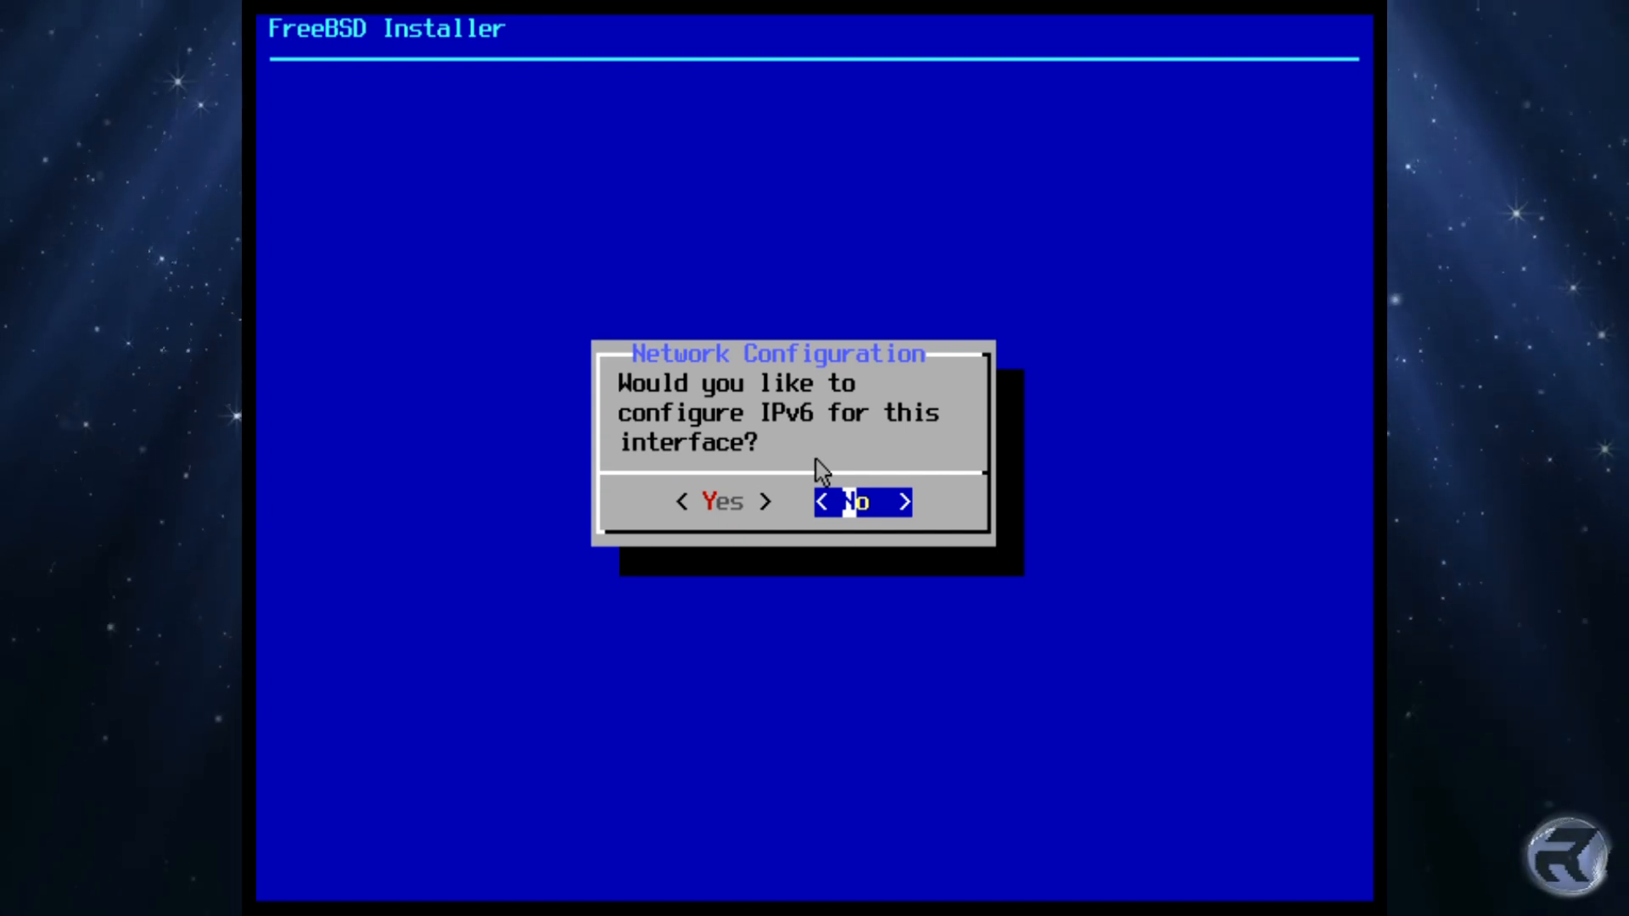
key(Return)
Step: Add 8.8.8.8 as the second IPv4 DNS server and accept the resolver settings
key(Down)
key(Down)
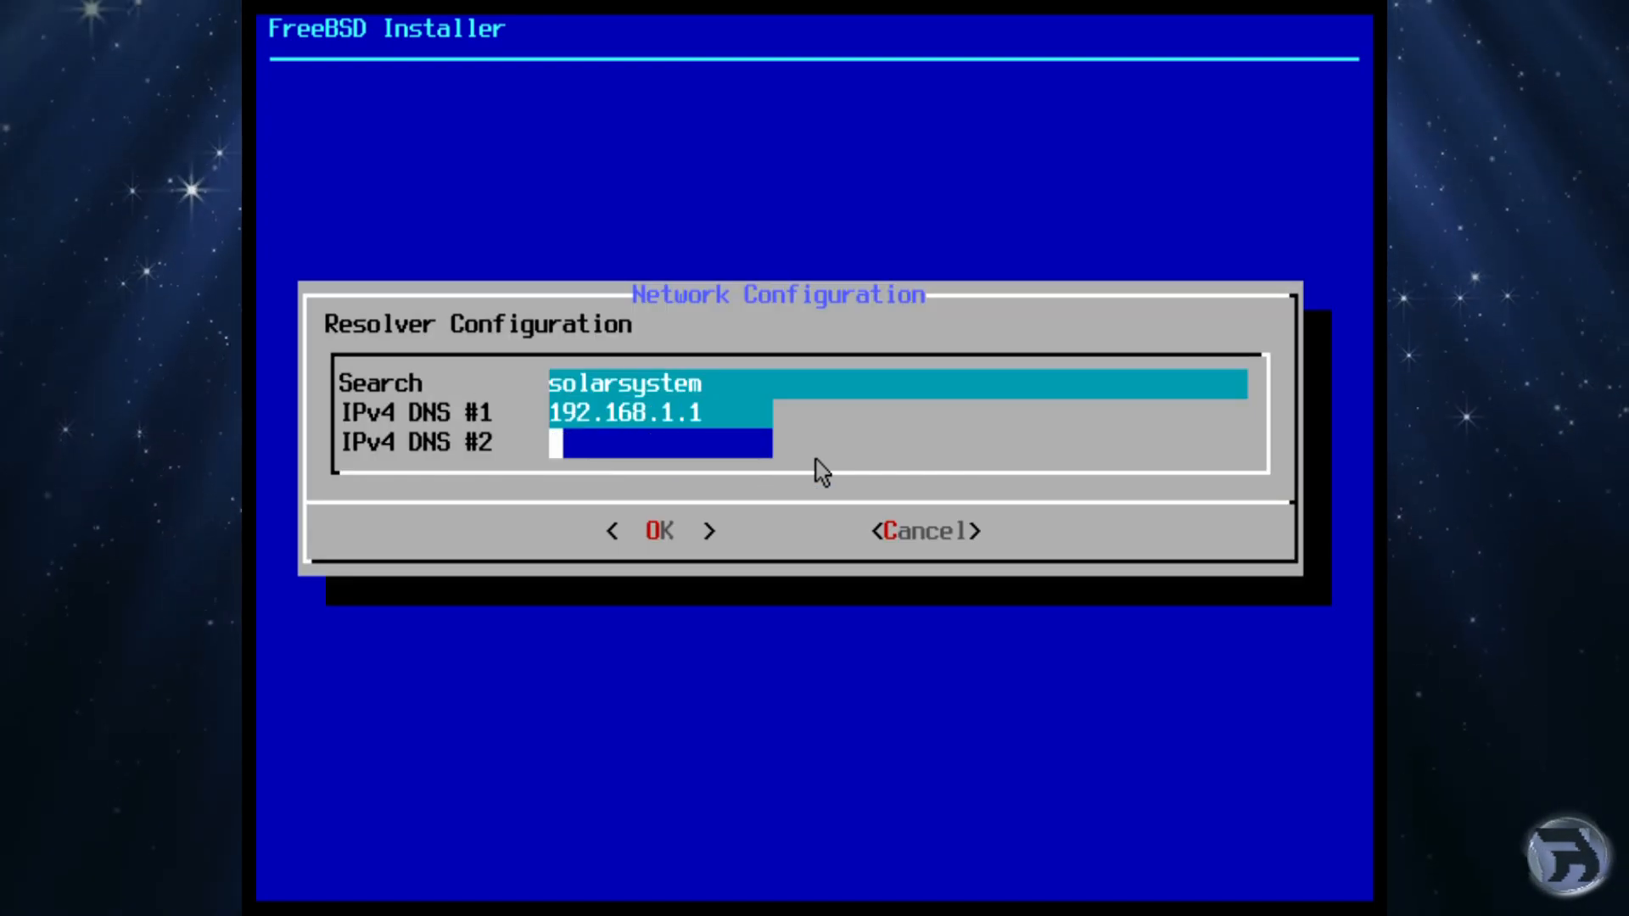
text(8.8.8.8)
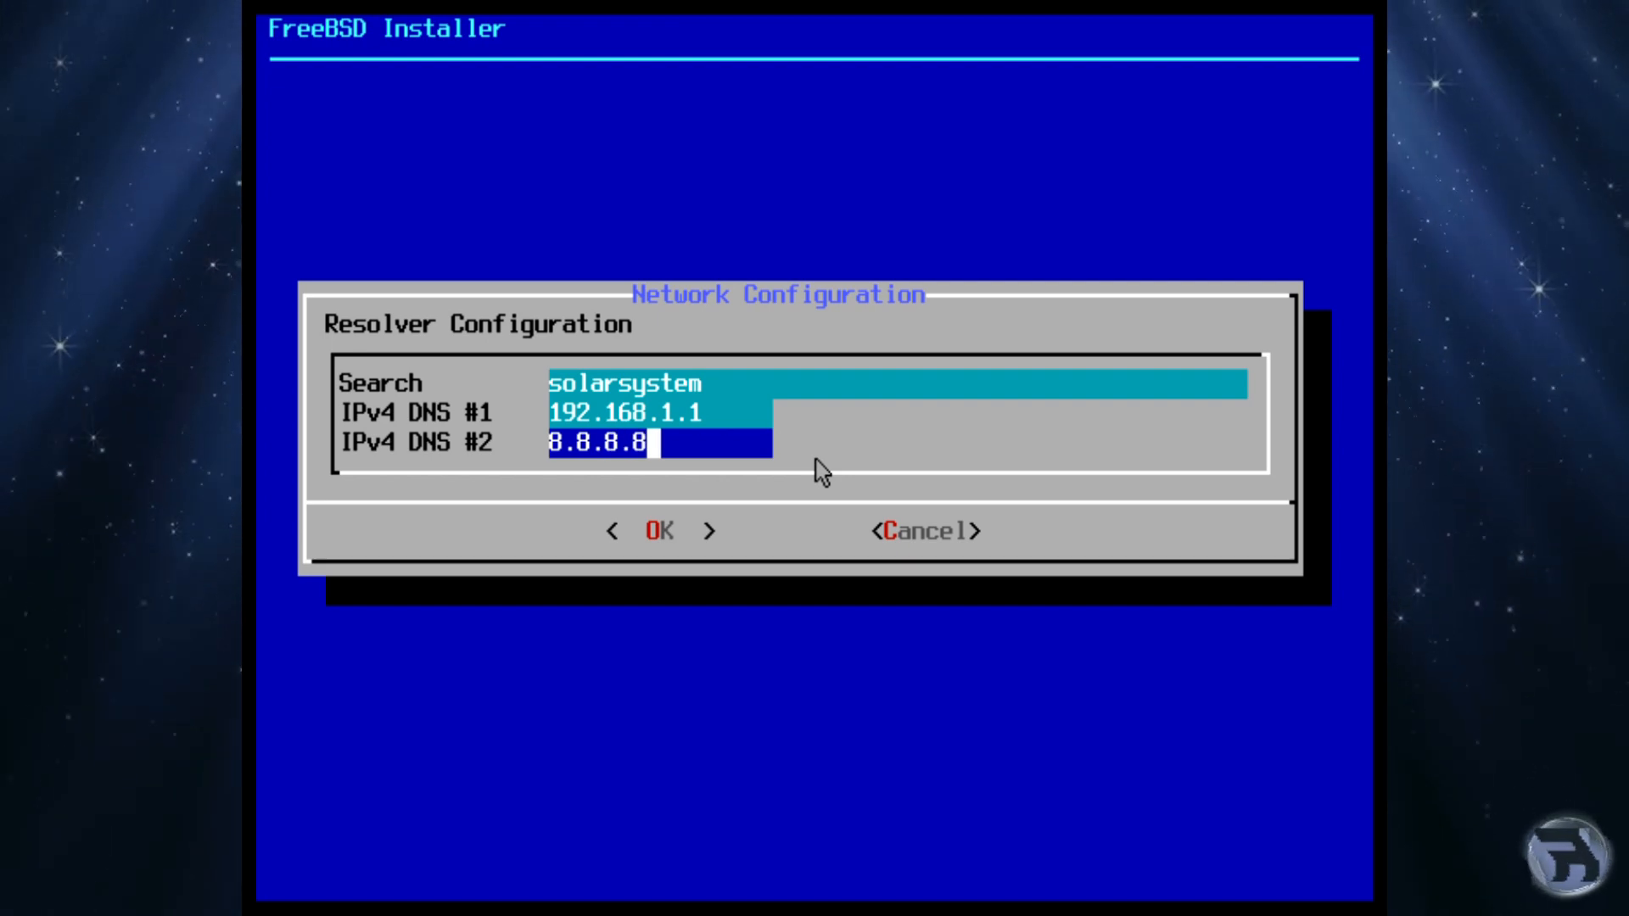
key(Tab)
key(Return)
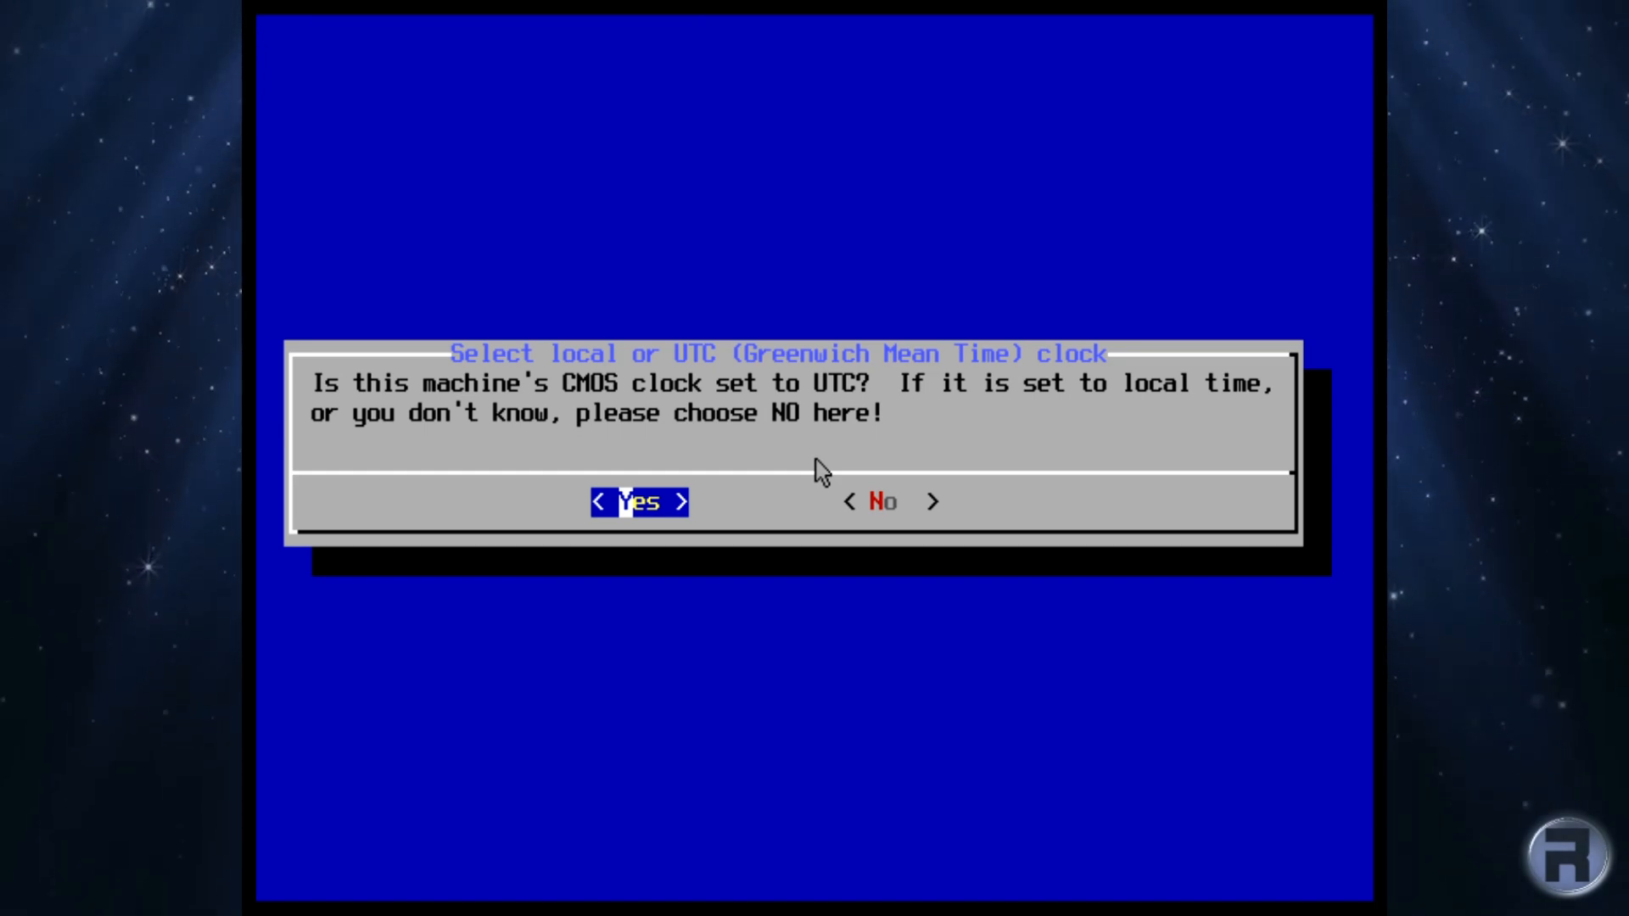
Step: Set the CMOS clock to local time and choose Europe > United Kingdom as the time zone
key(Tab)
key(Return)
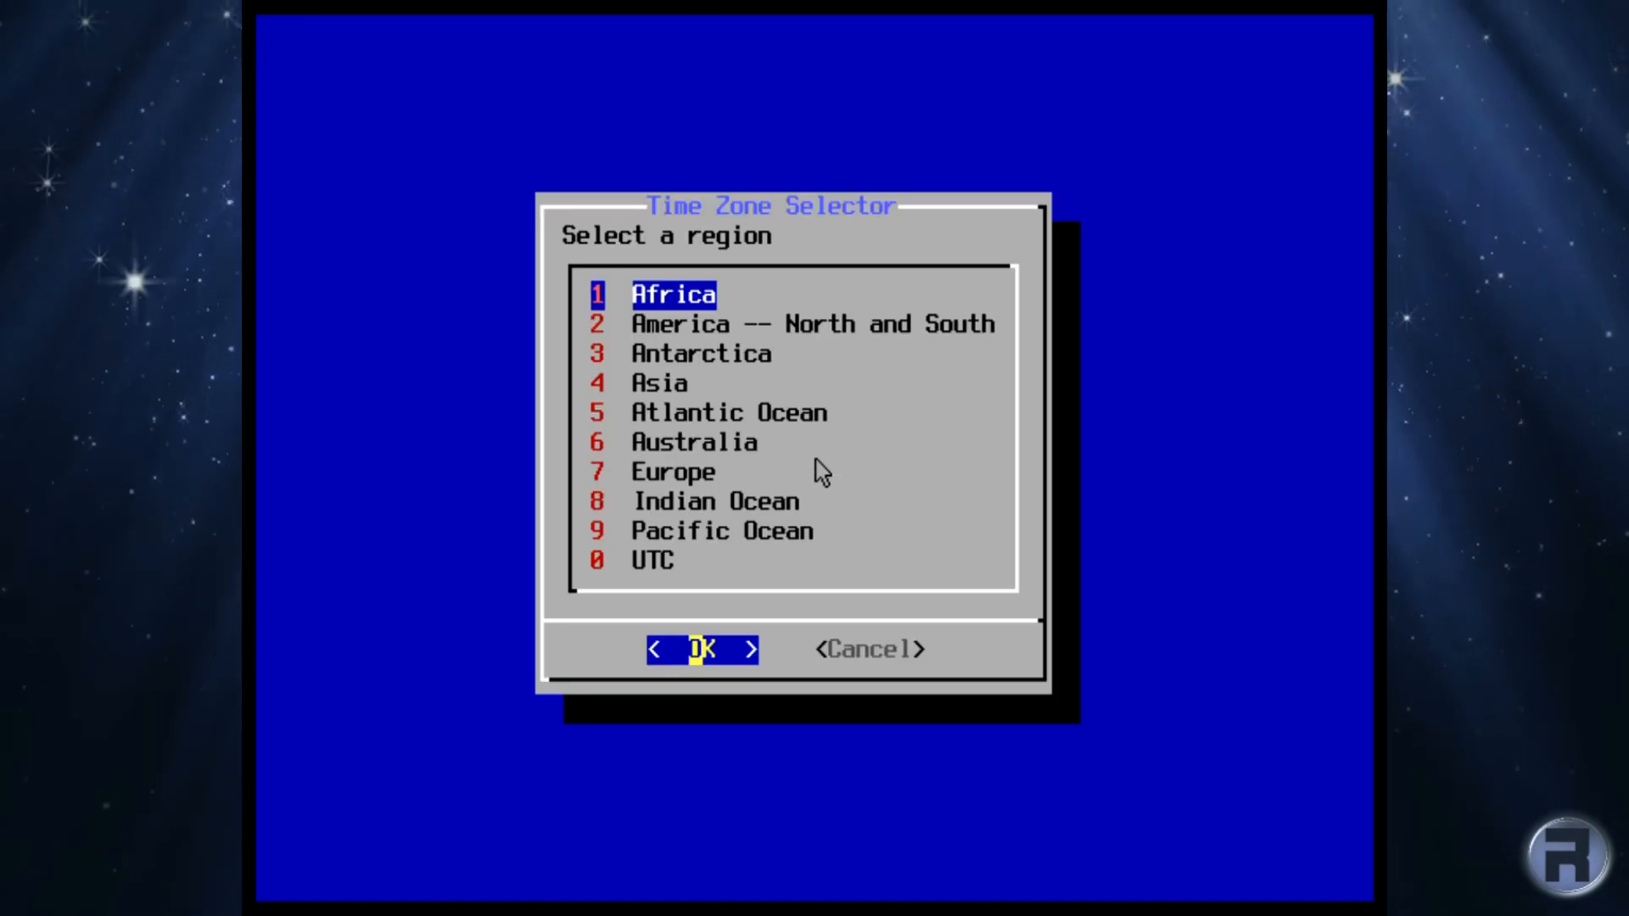
key(Down)
key(Down)
key(Down)
key(Down)
key(Down)
key(Down)
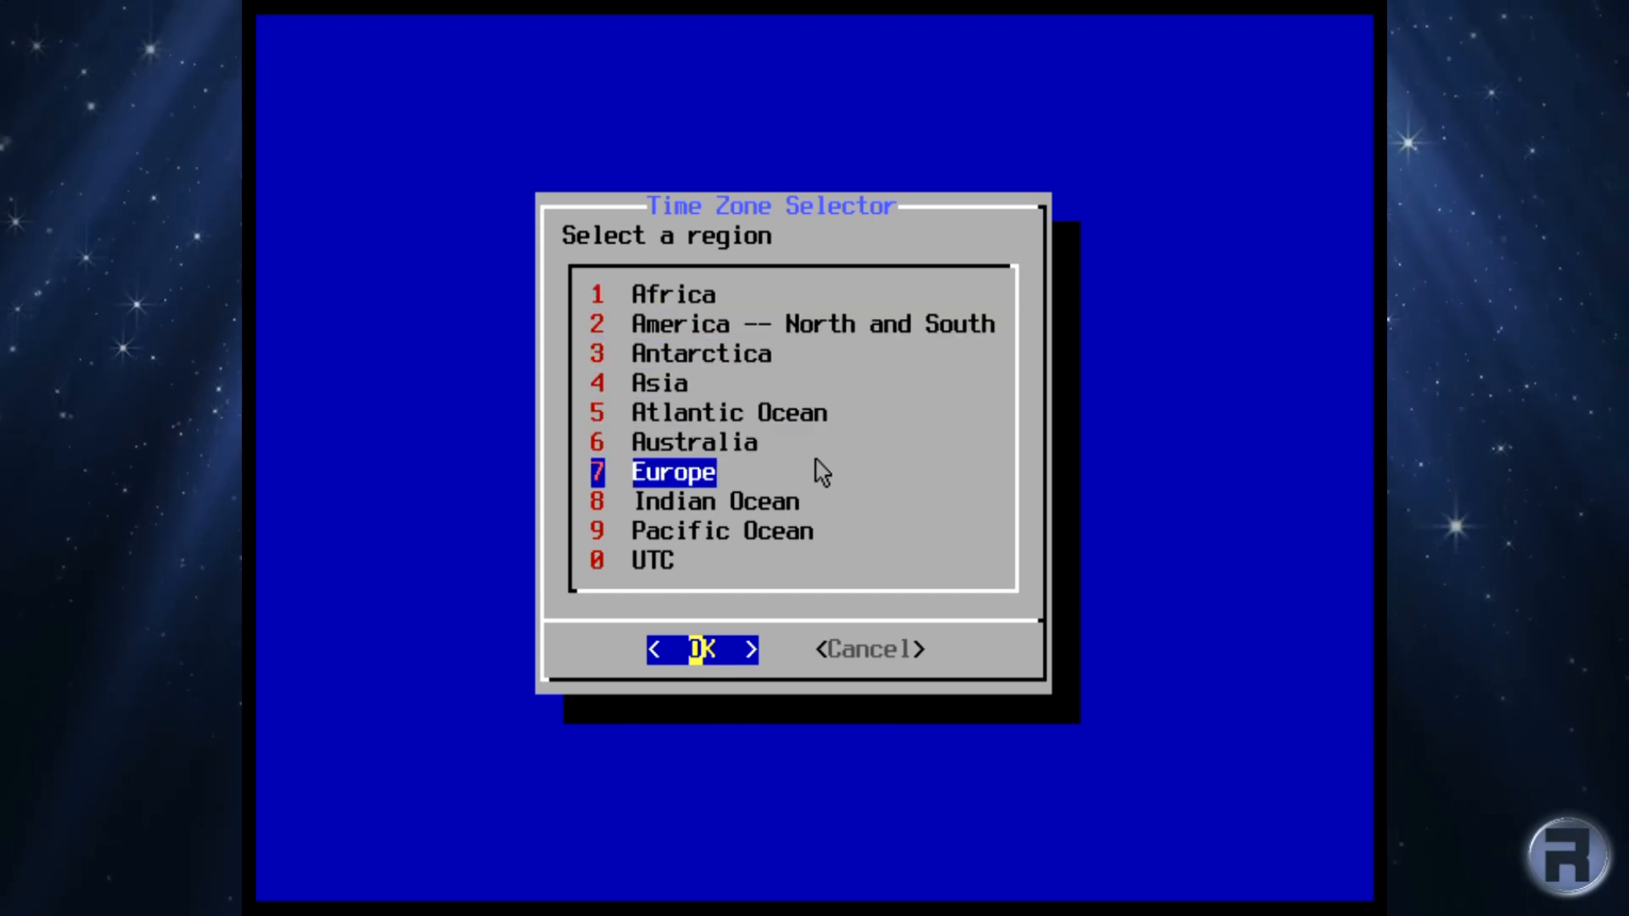
key(Return)
key(Down)
key(Down)
key(Down)
key(Down)
key(Down)
key(Down)
key(Down)
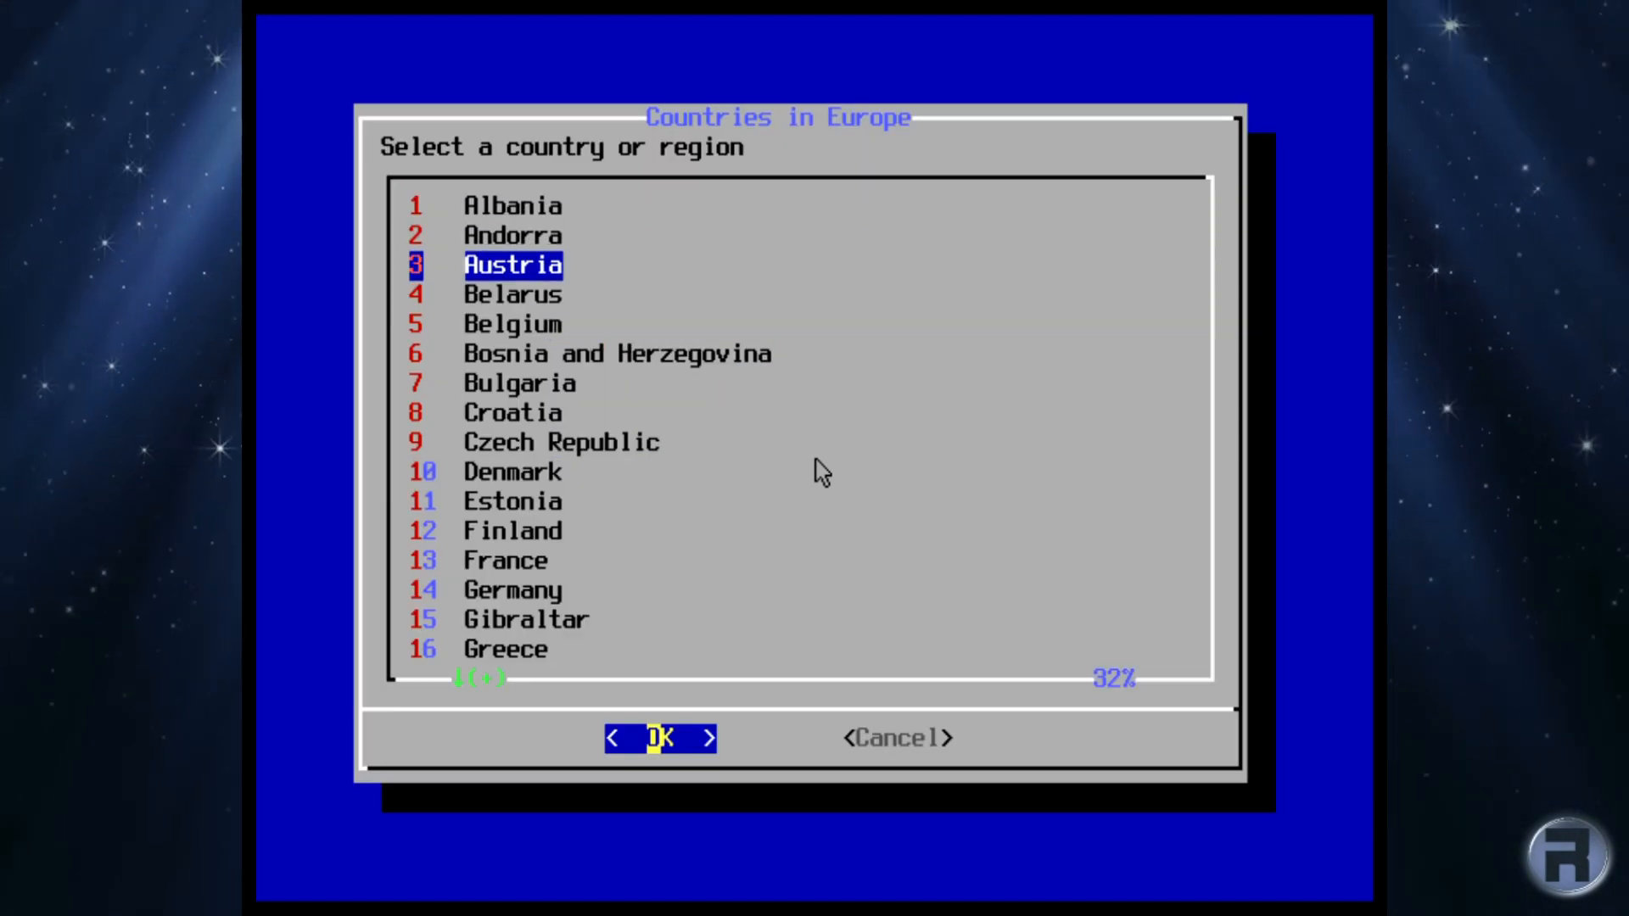
key(Down)
key(Down)
key(Down)
key(Down)
key(Down)
key(Down)
key(Down)
key(Down)
key(Down)
key(Down)
key(Down)
key(Down)
key(Down)
key(Down)
key(Down)
key(Down)
key(Down)
key(Down)
key(Down)
key(Down)
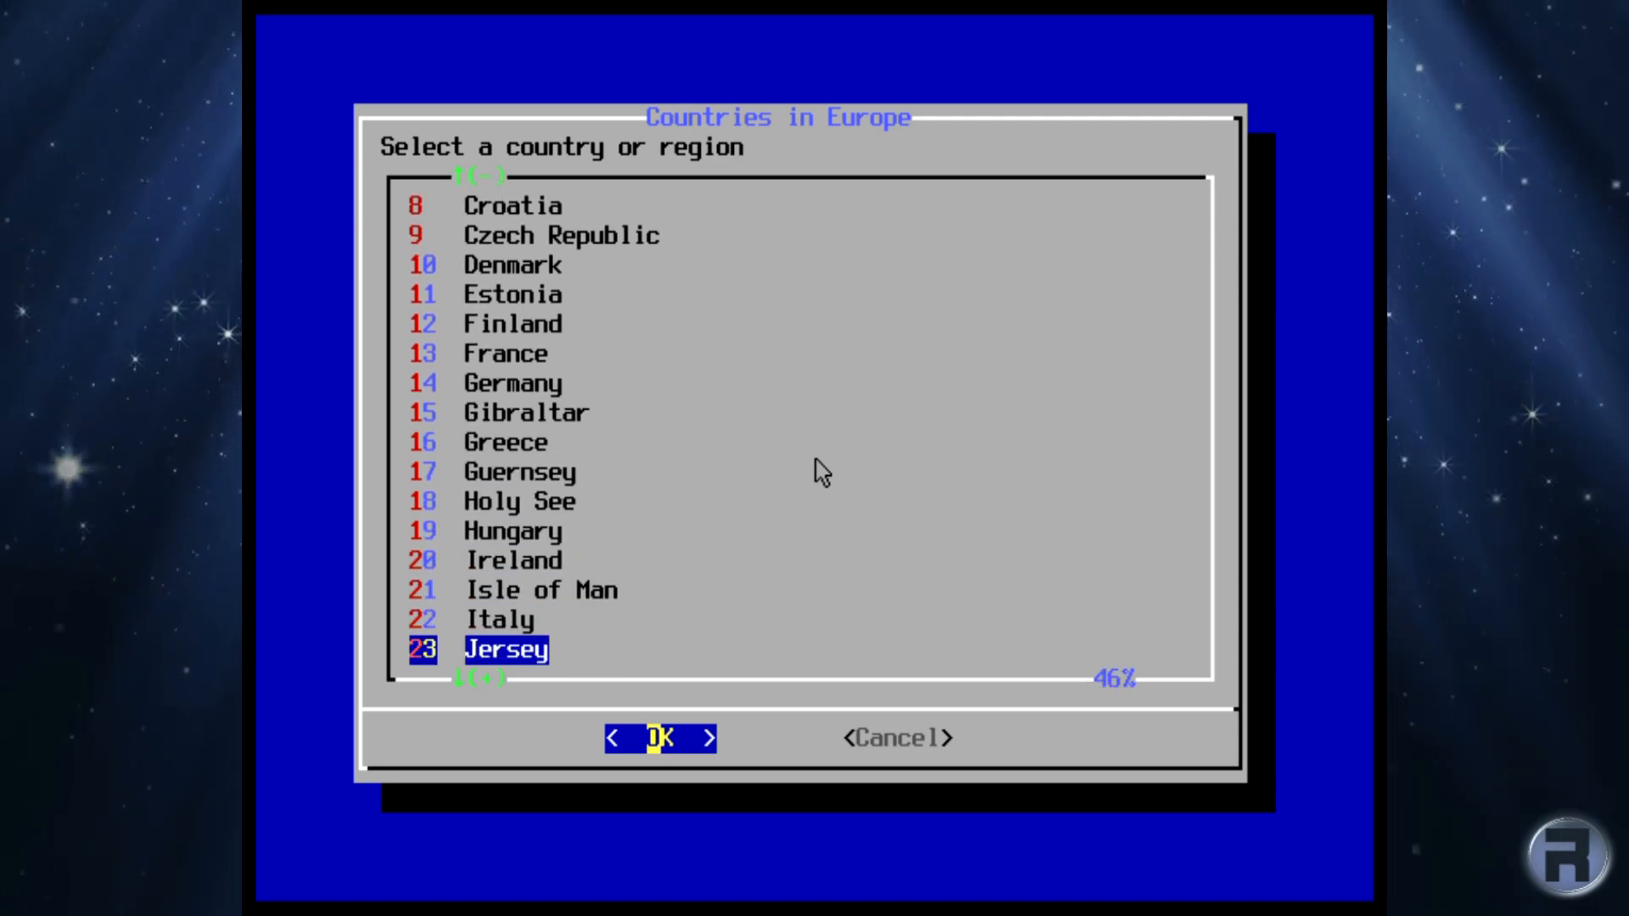
key(Down)
key(Down)
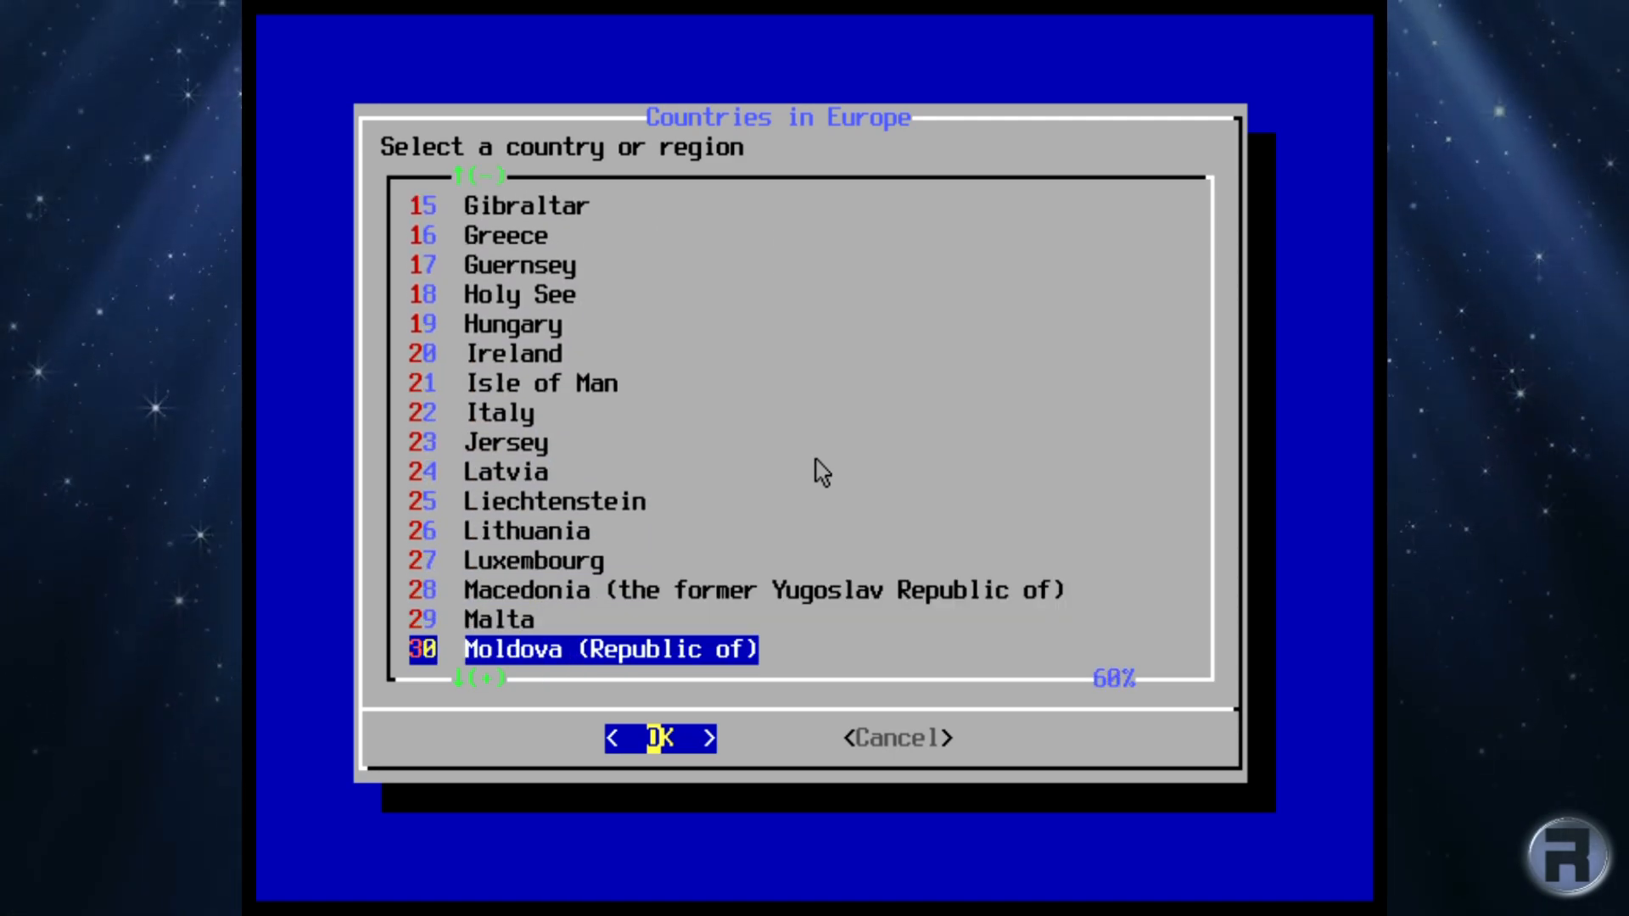
key(Down)
key(Down)
key(Down)
key(Down)
key(Down)
key(Down)
key(Down)
key(Down)
key(Down)
key(Down)
key(Down)
key(Down)
key(Down)
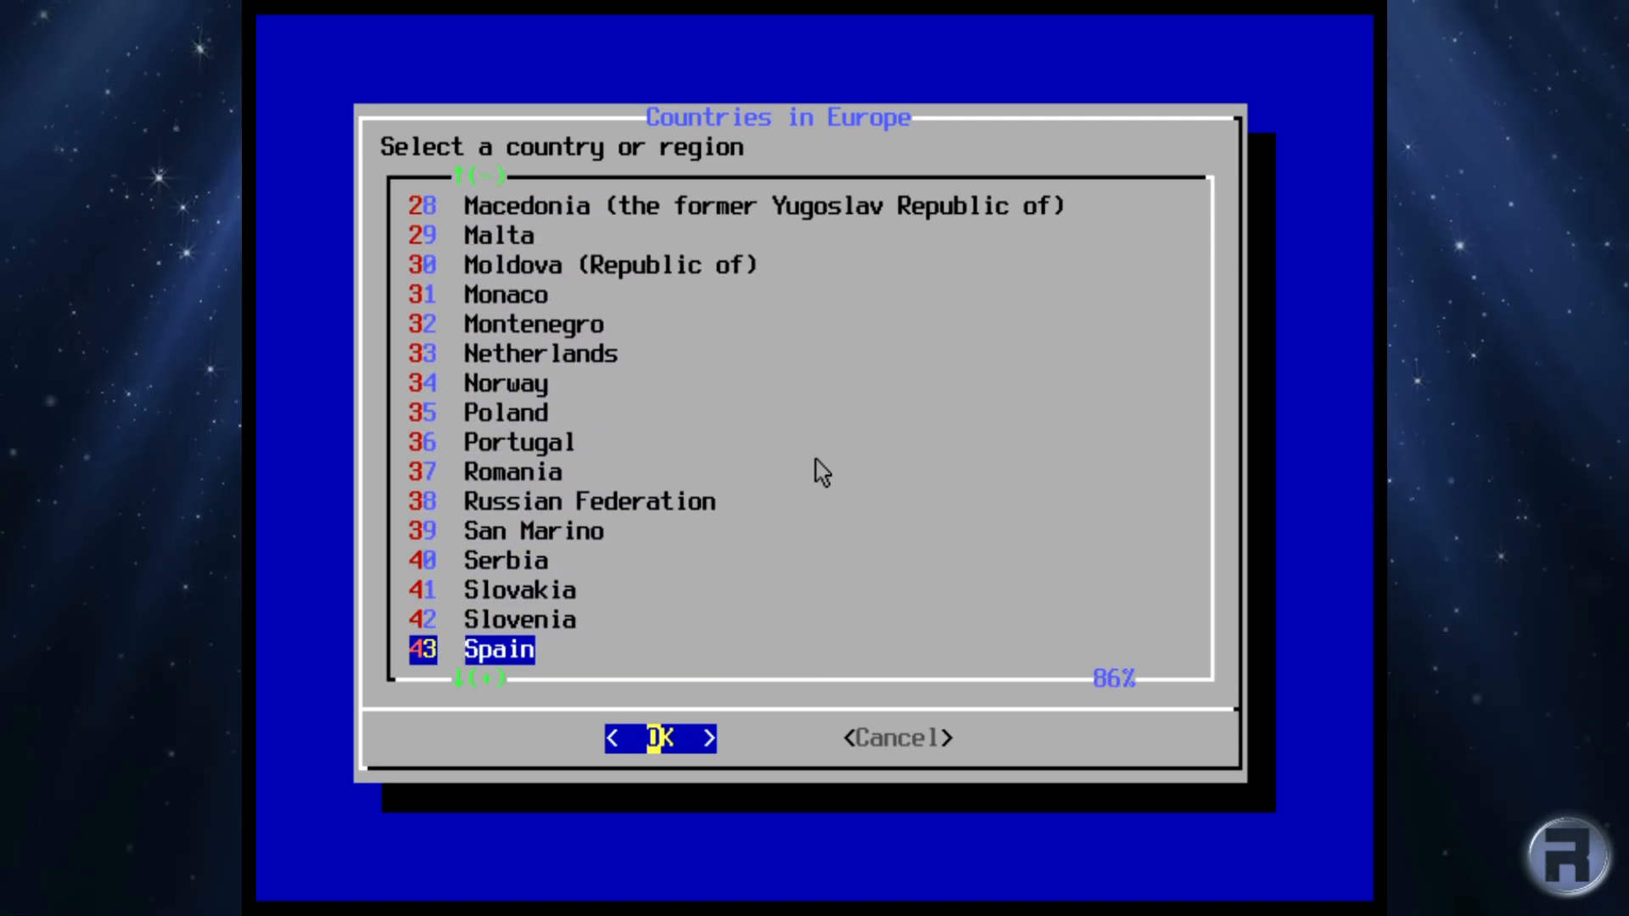
key(Down)
key(Down)
key(Down)
key(Down)
key(Down)
key(Down)
key(Down)
key(Up)
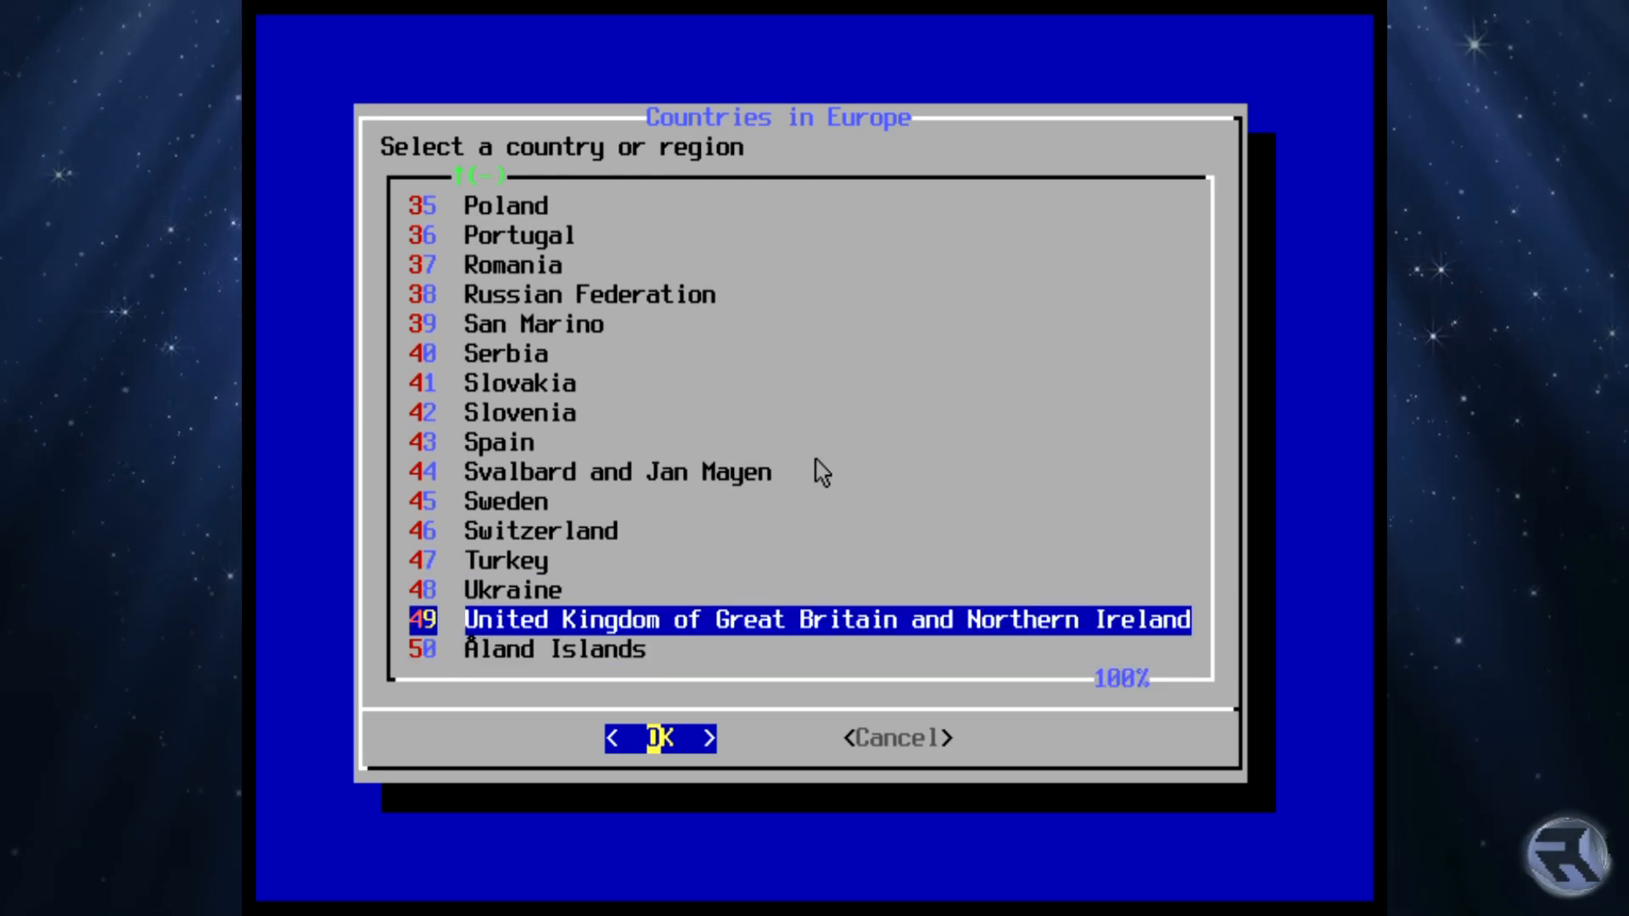
key(Return)
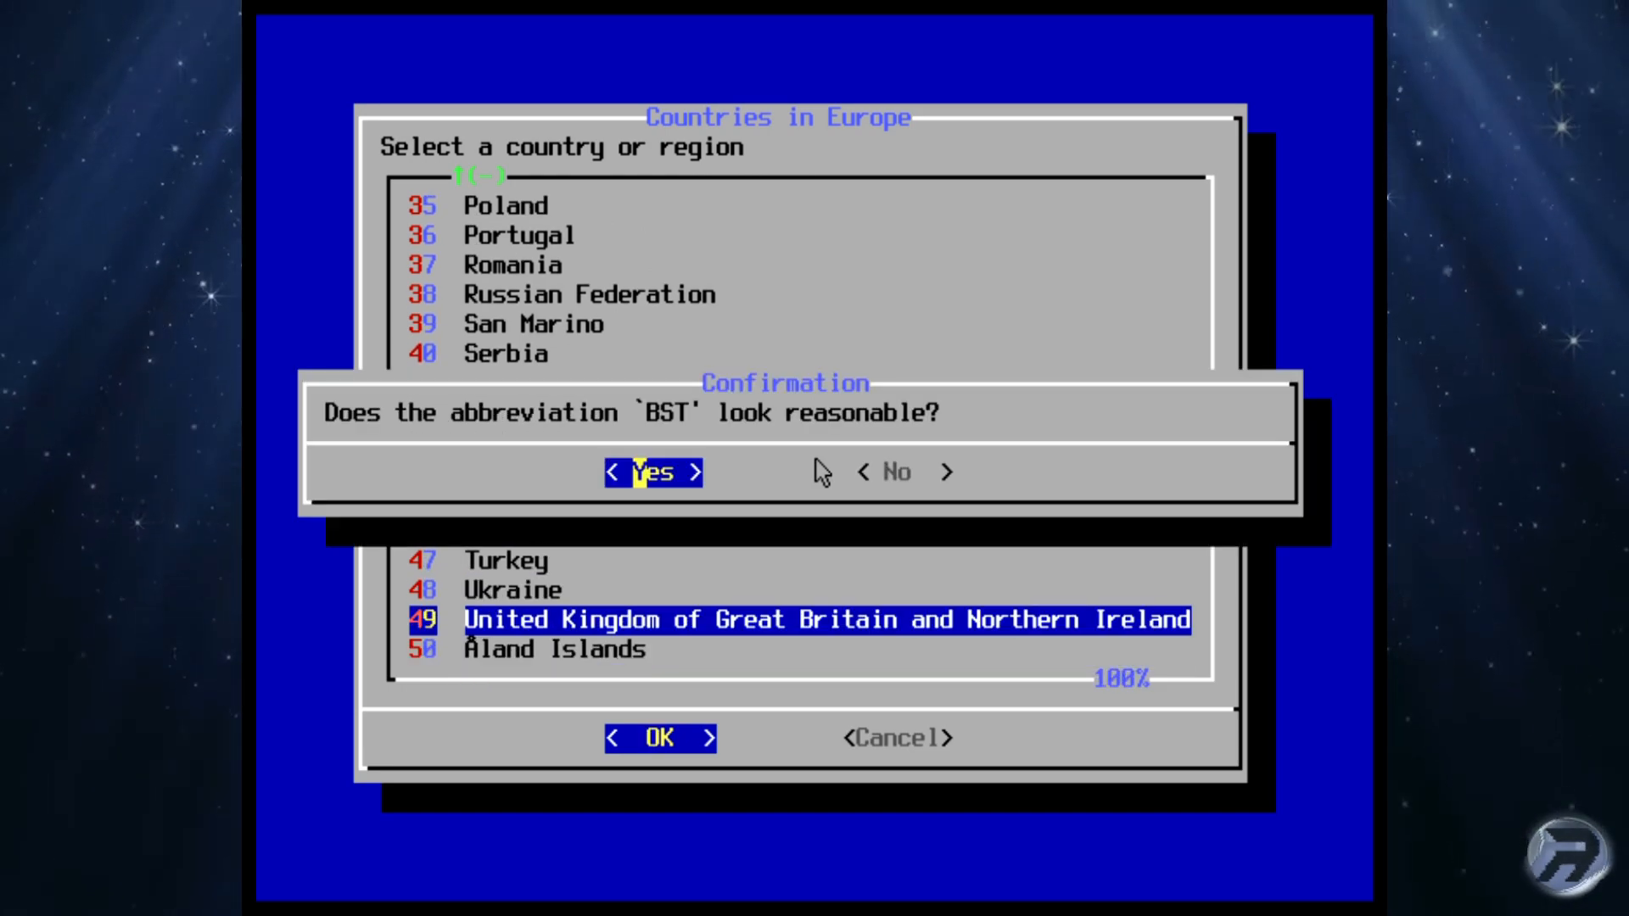
Step: Accept BST and leave the date and time unchanged
key(Return)
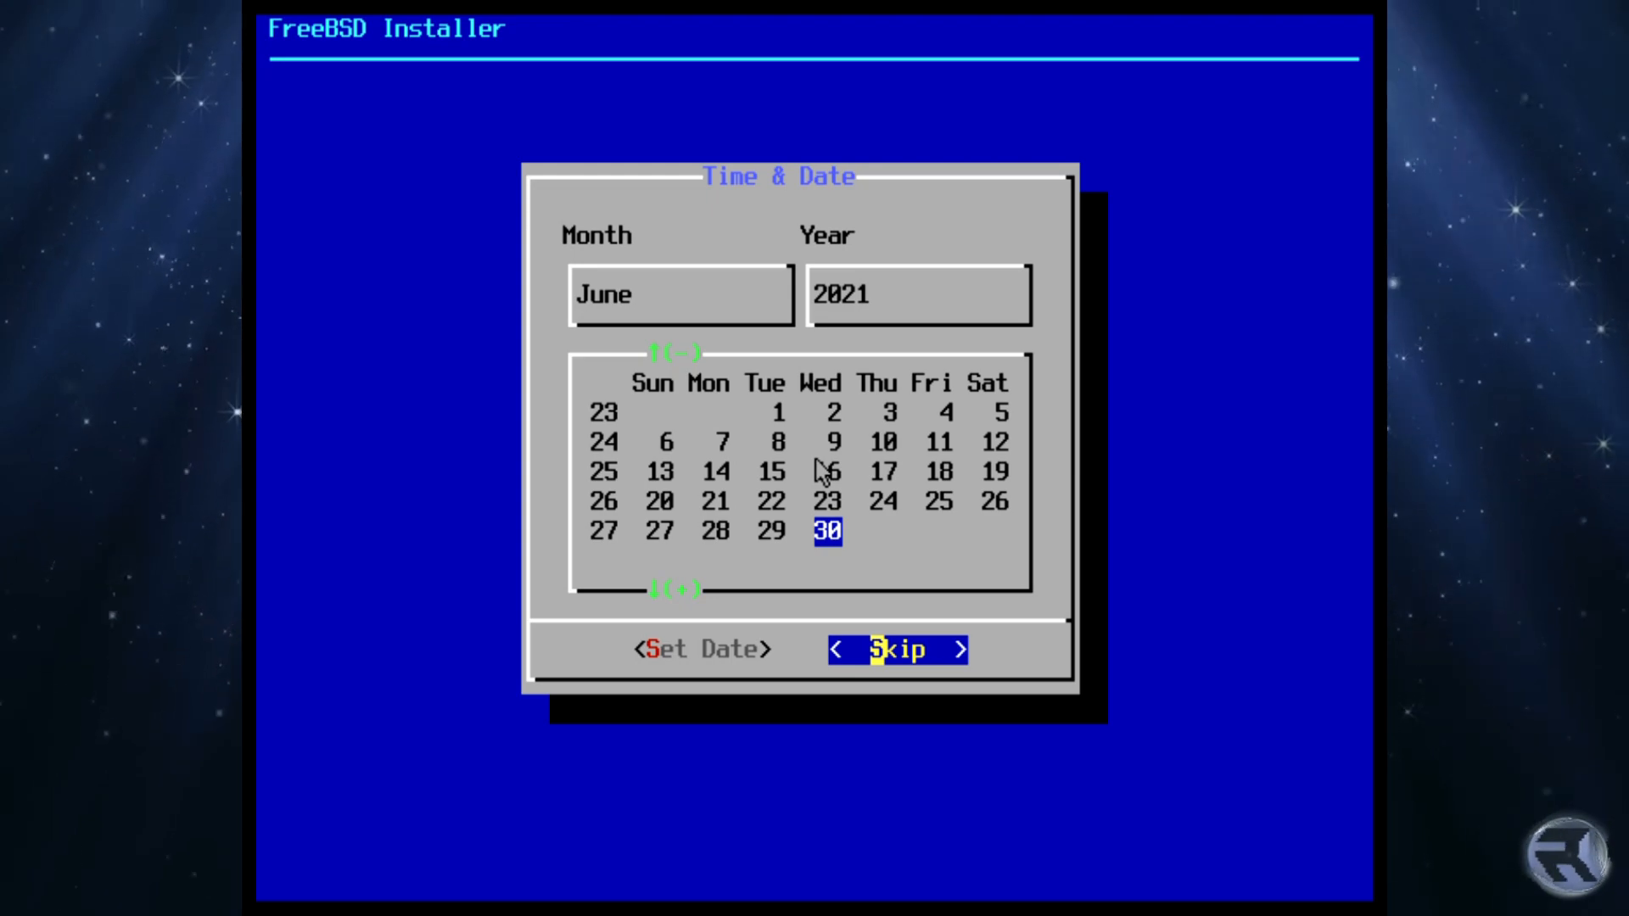
key(Return)
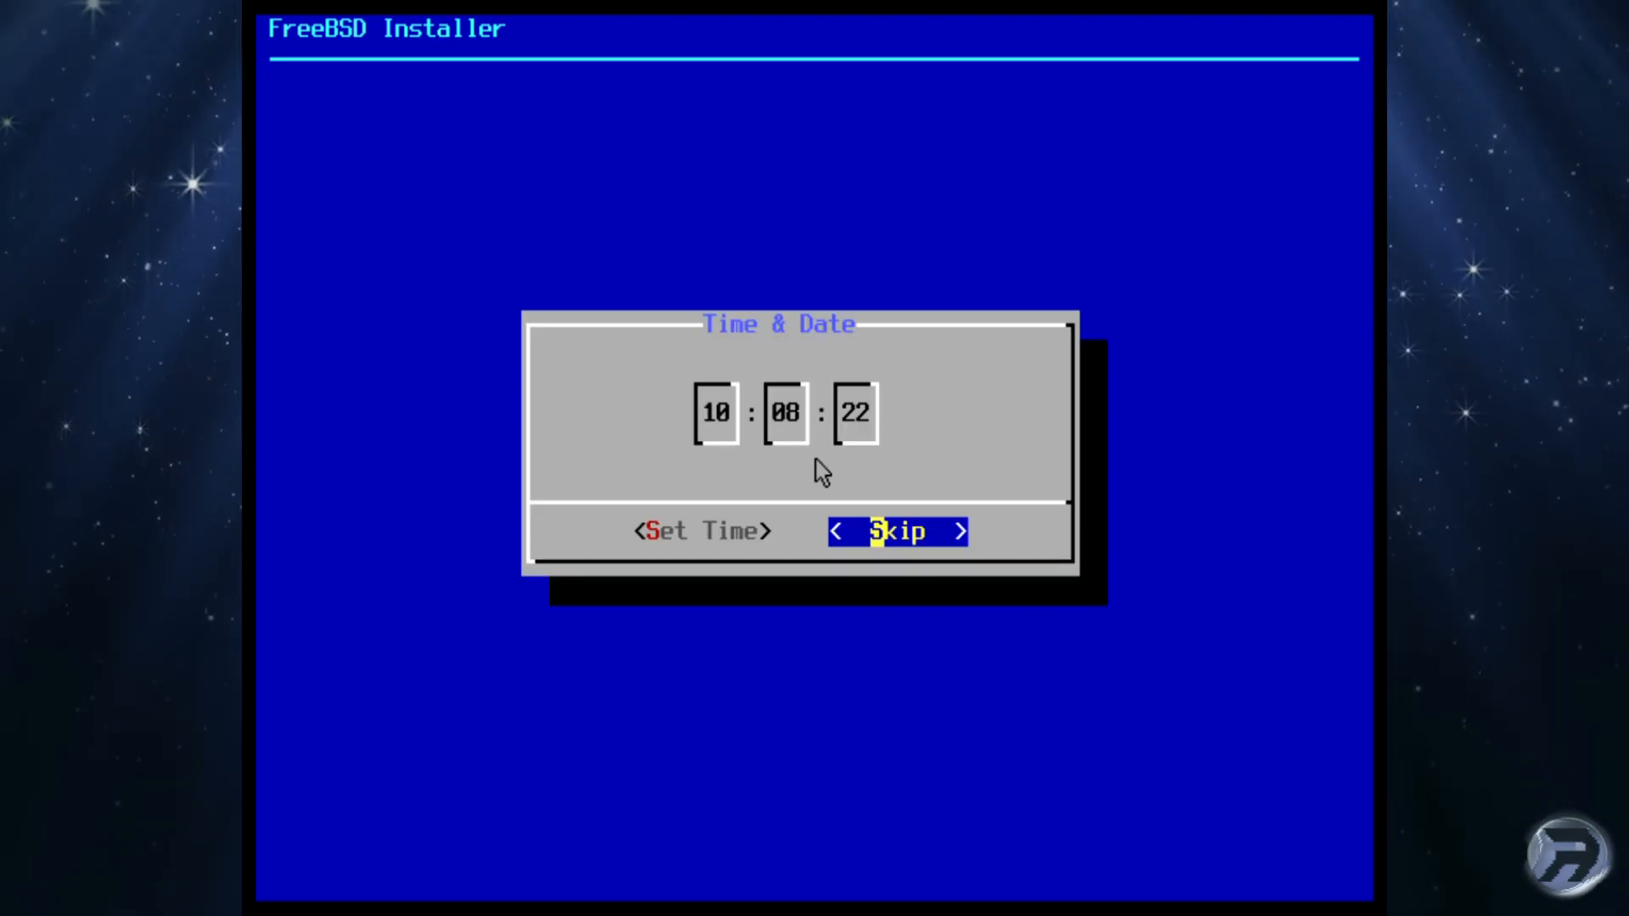
key(Return)
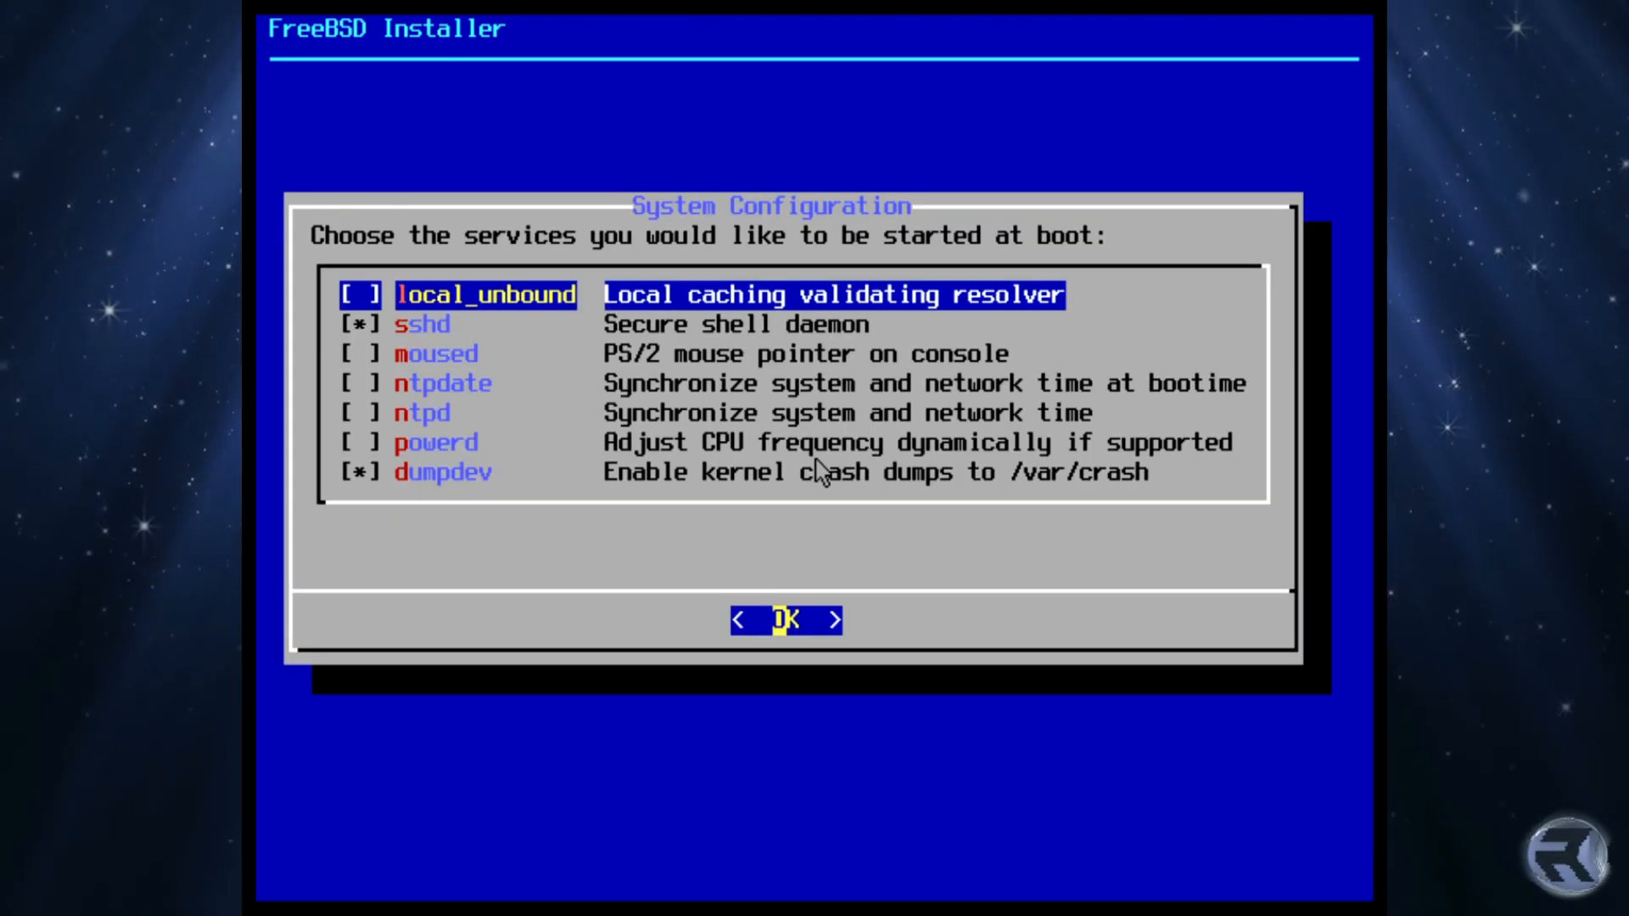
Step: Enable ntpdate and ntpd at boot alongside sshd, turn off dumpdev crash dumps, and accept
key(Down)
key(Down)
key(Down)
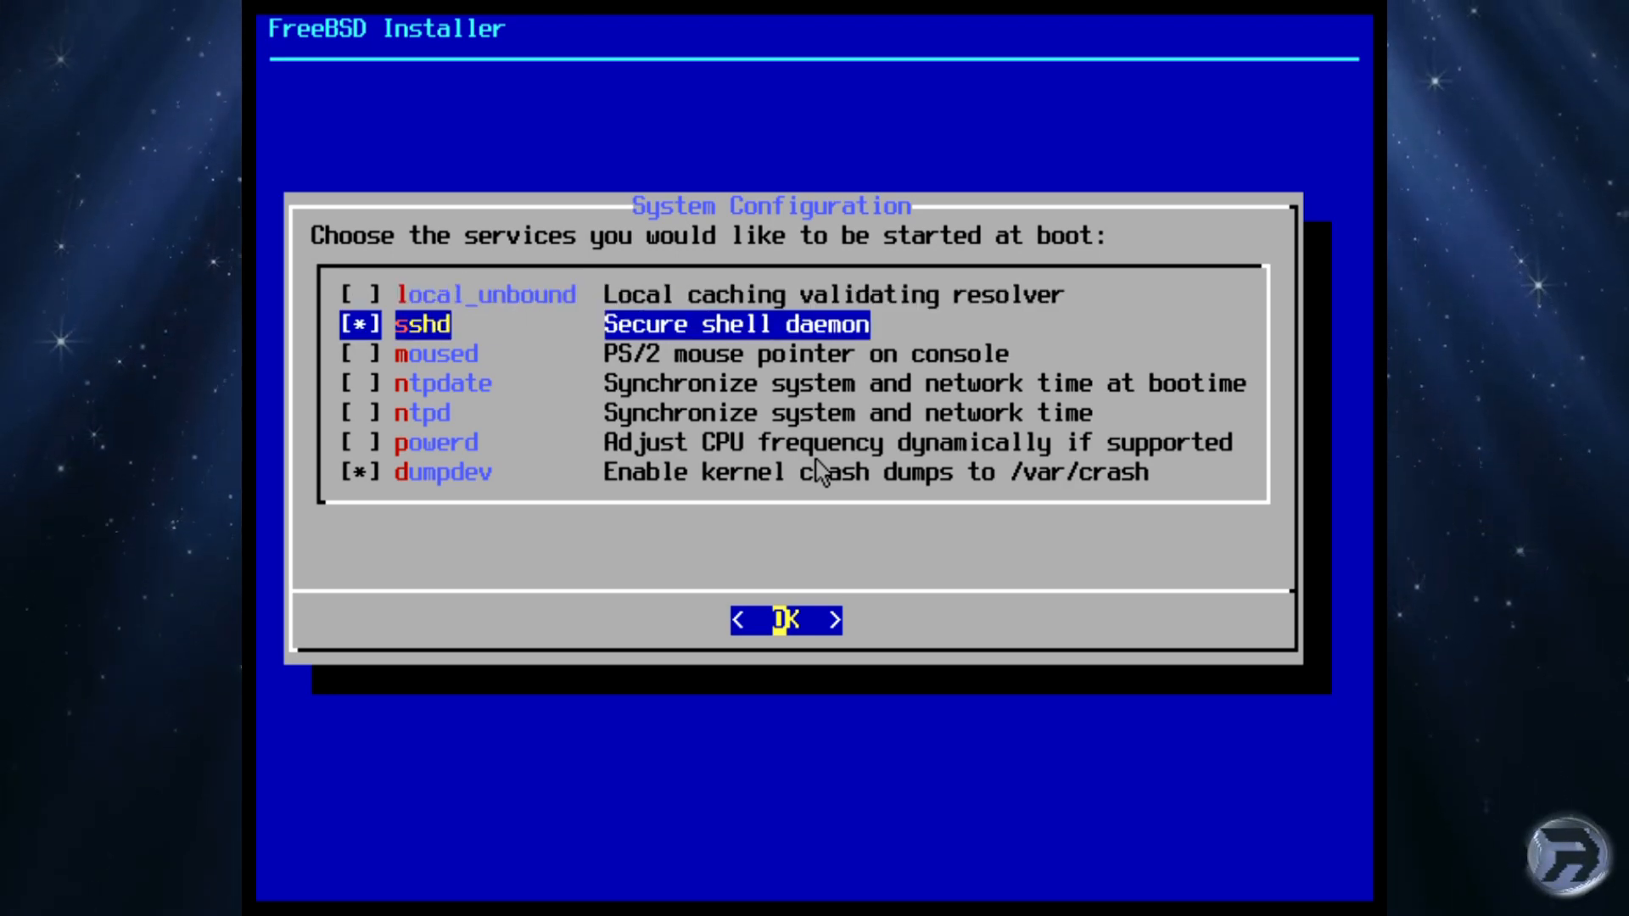
key(space)
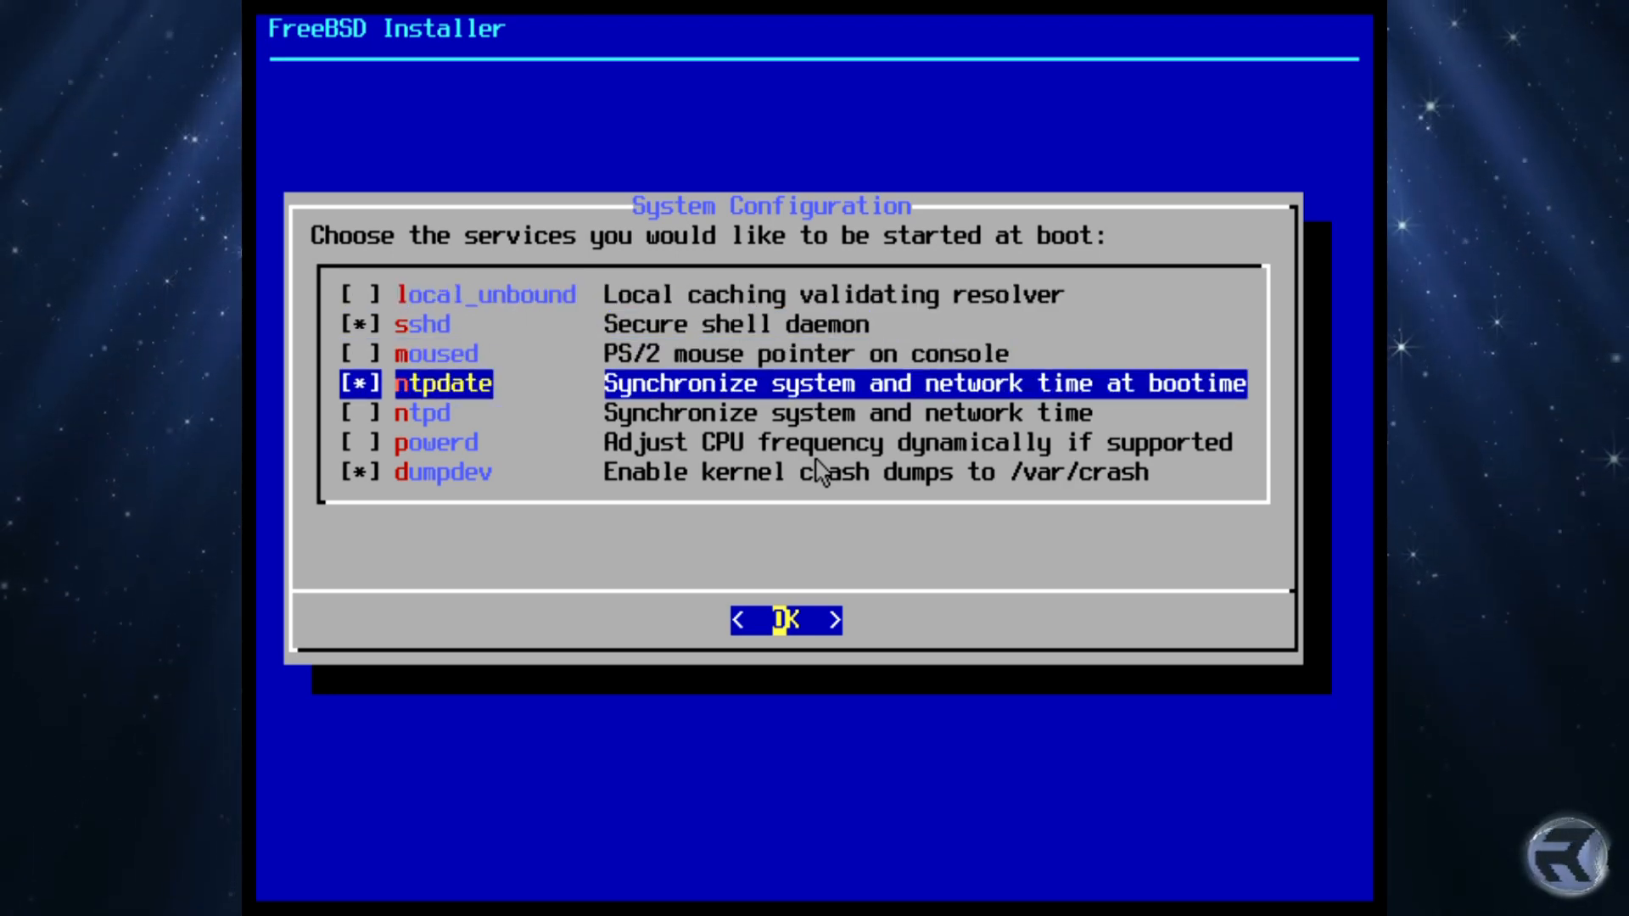
key(Down)
key(space)
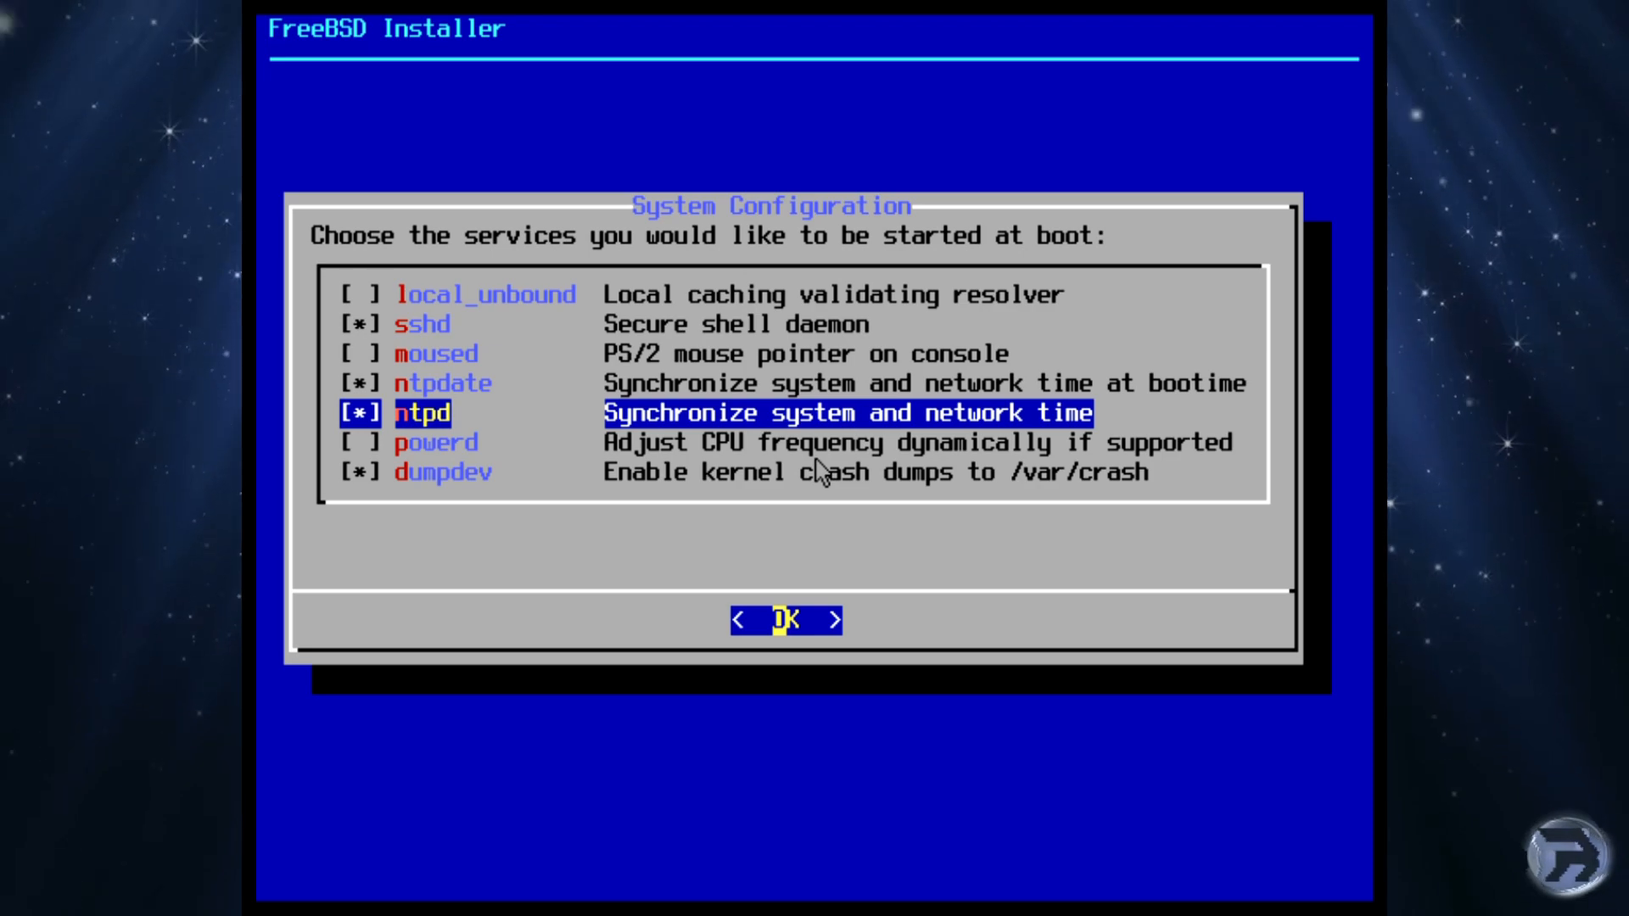
key(Down)
key(Down)
key(space)
key(Up)
key(Up)
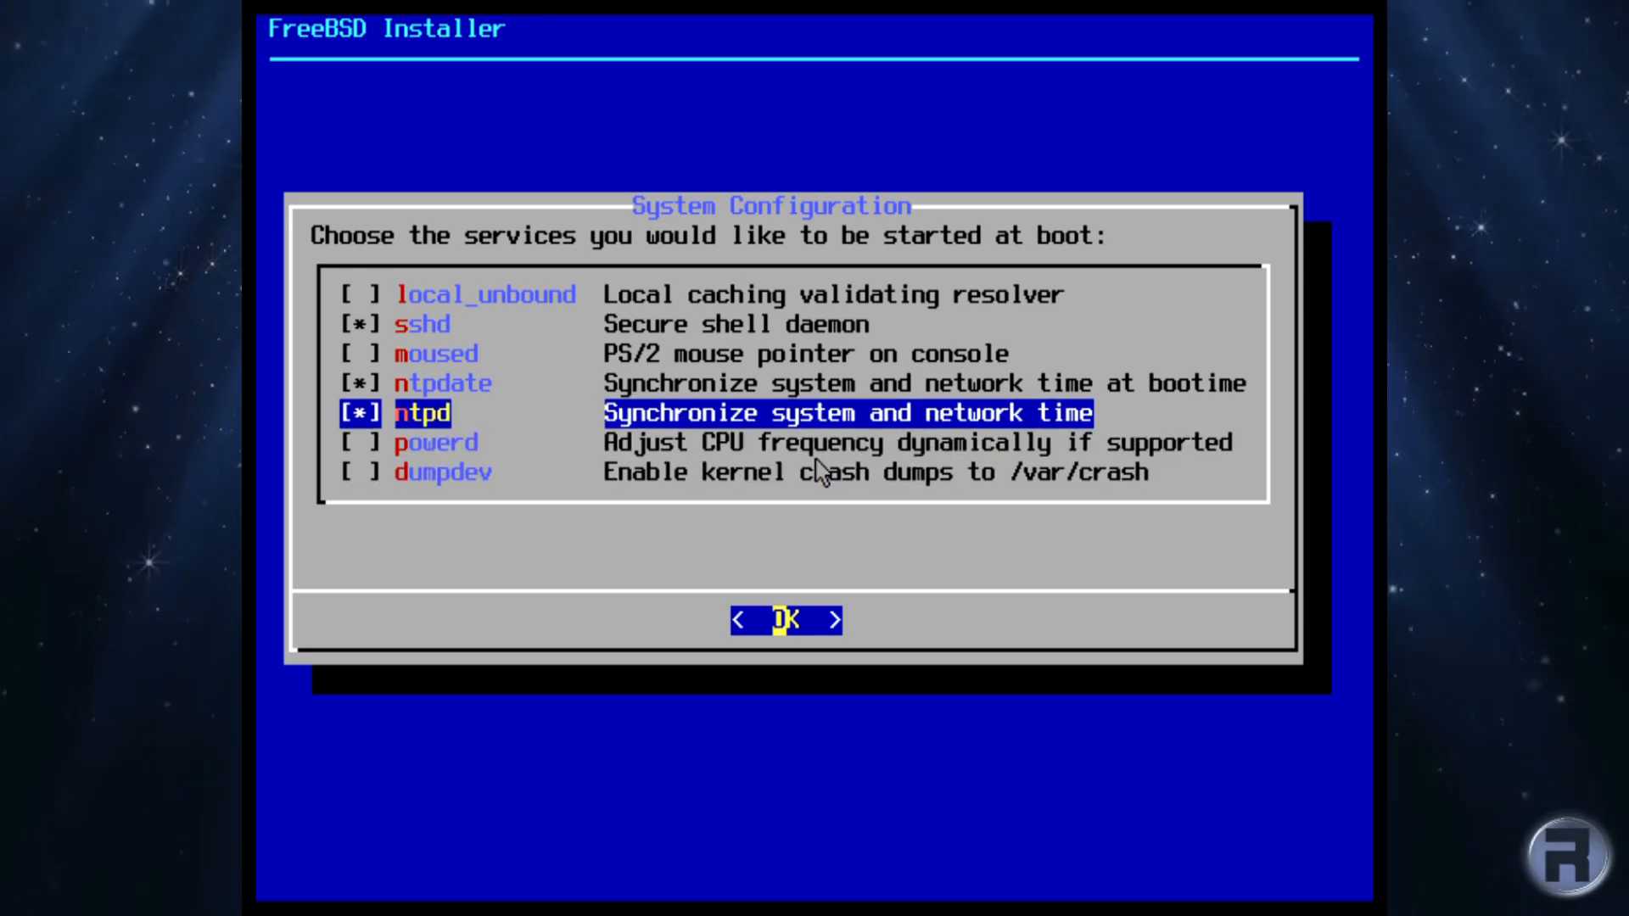
key(Return)
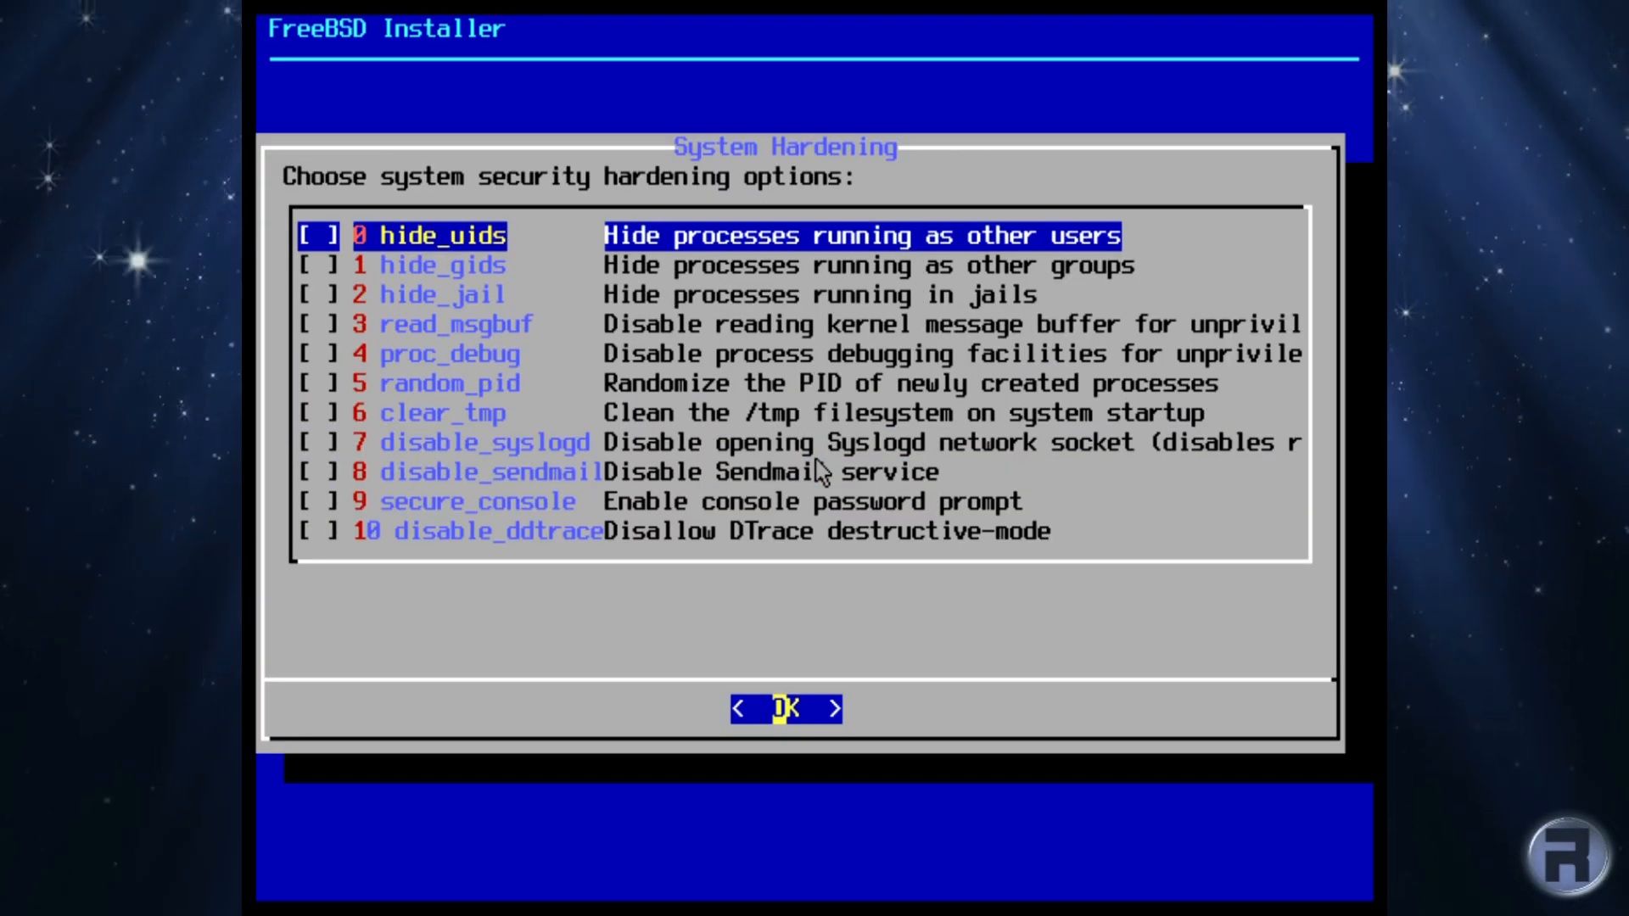
Step: Check disable_ddtrace, secure_console, disable_sendmail, disable_syslogd and clear_tmp, then accept the hardening options
key(Down)
key(Down)
key(Down)
key(Down)
key(Down)
key(Down)
key(Down)
key(Down)
key(Down)
key(Down)
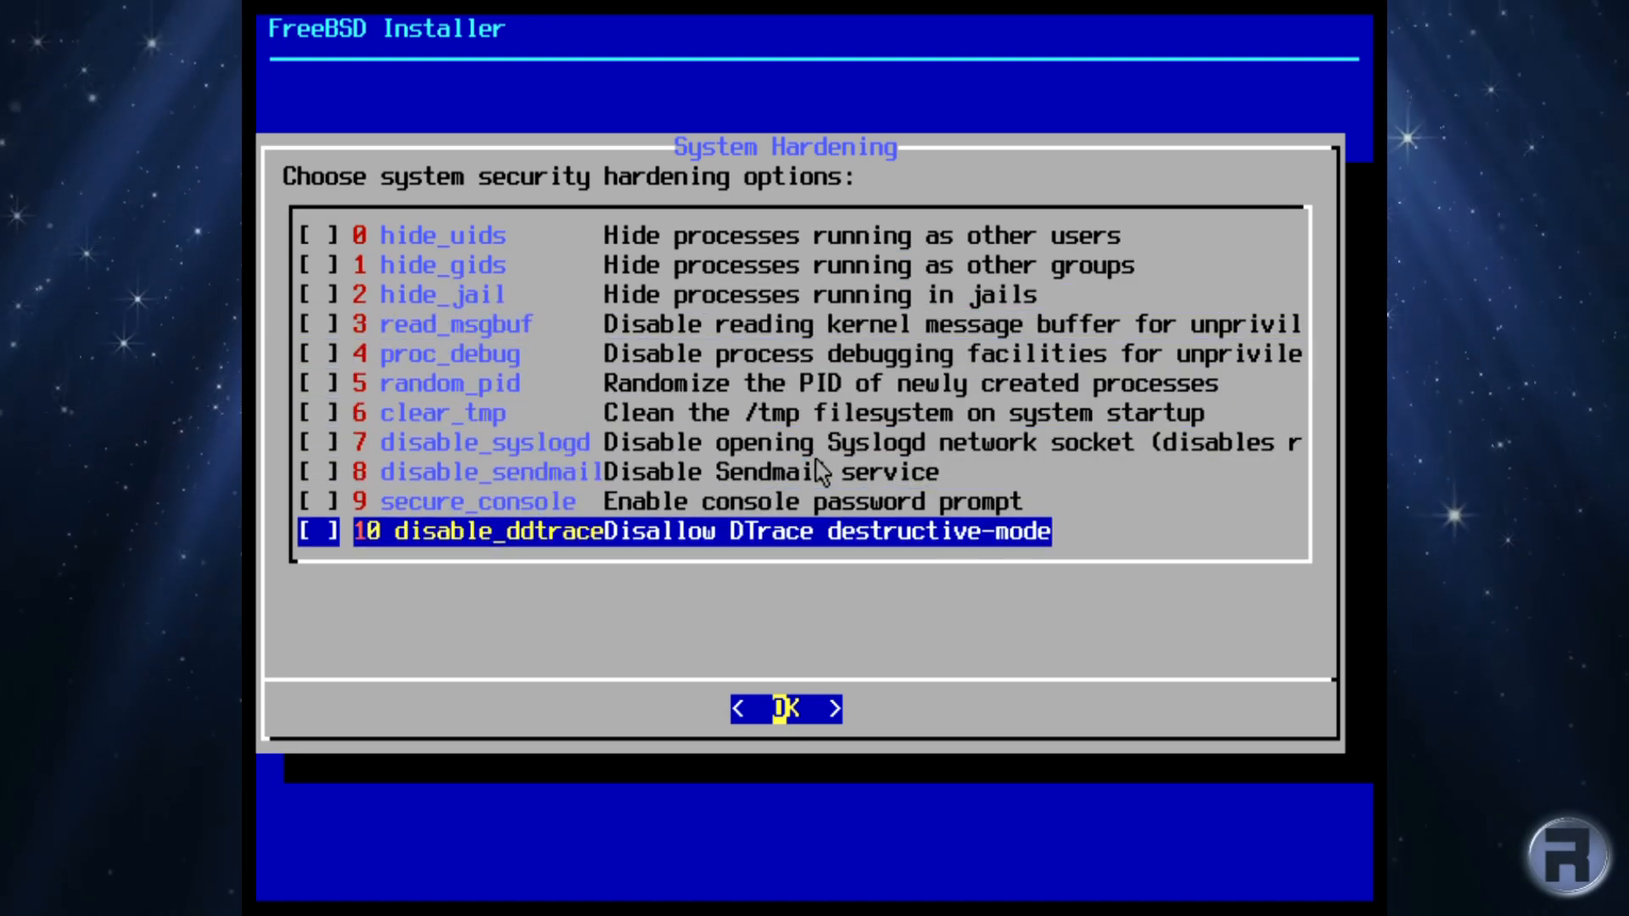
key(space)
key(Up)
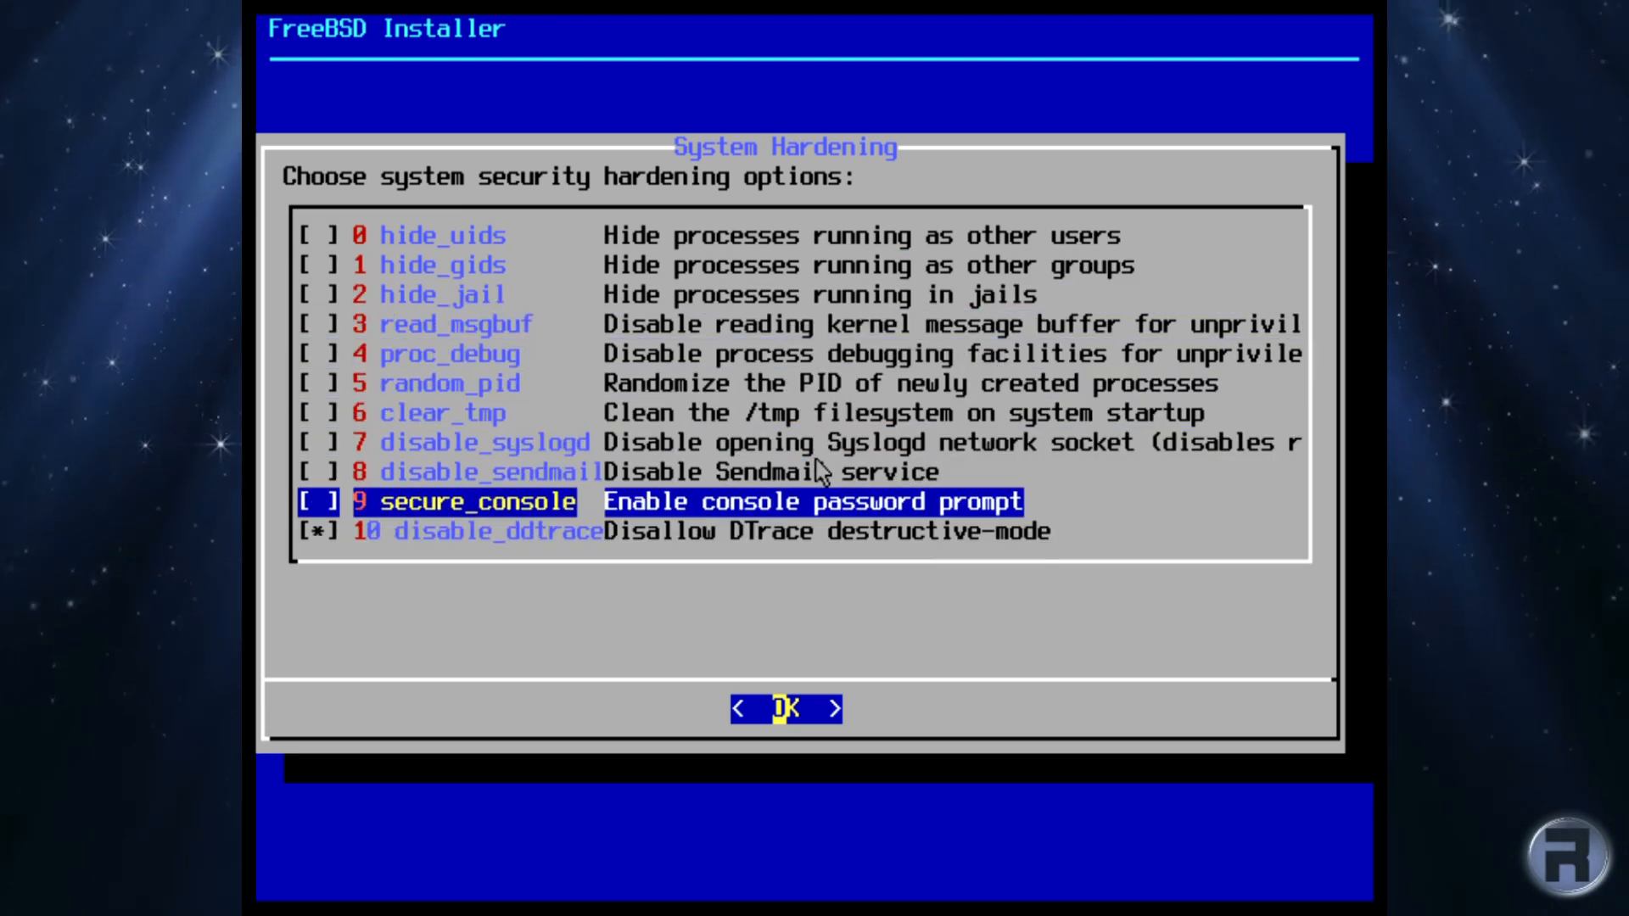
key(space)
key(Up)
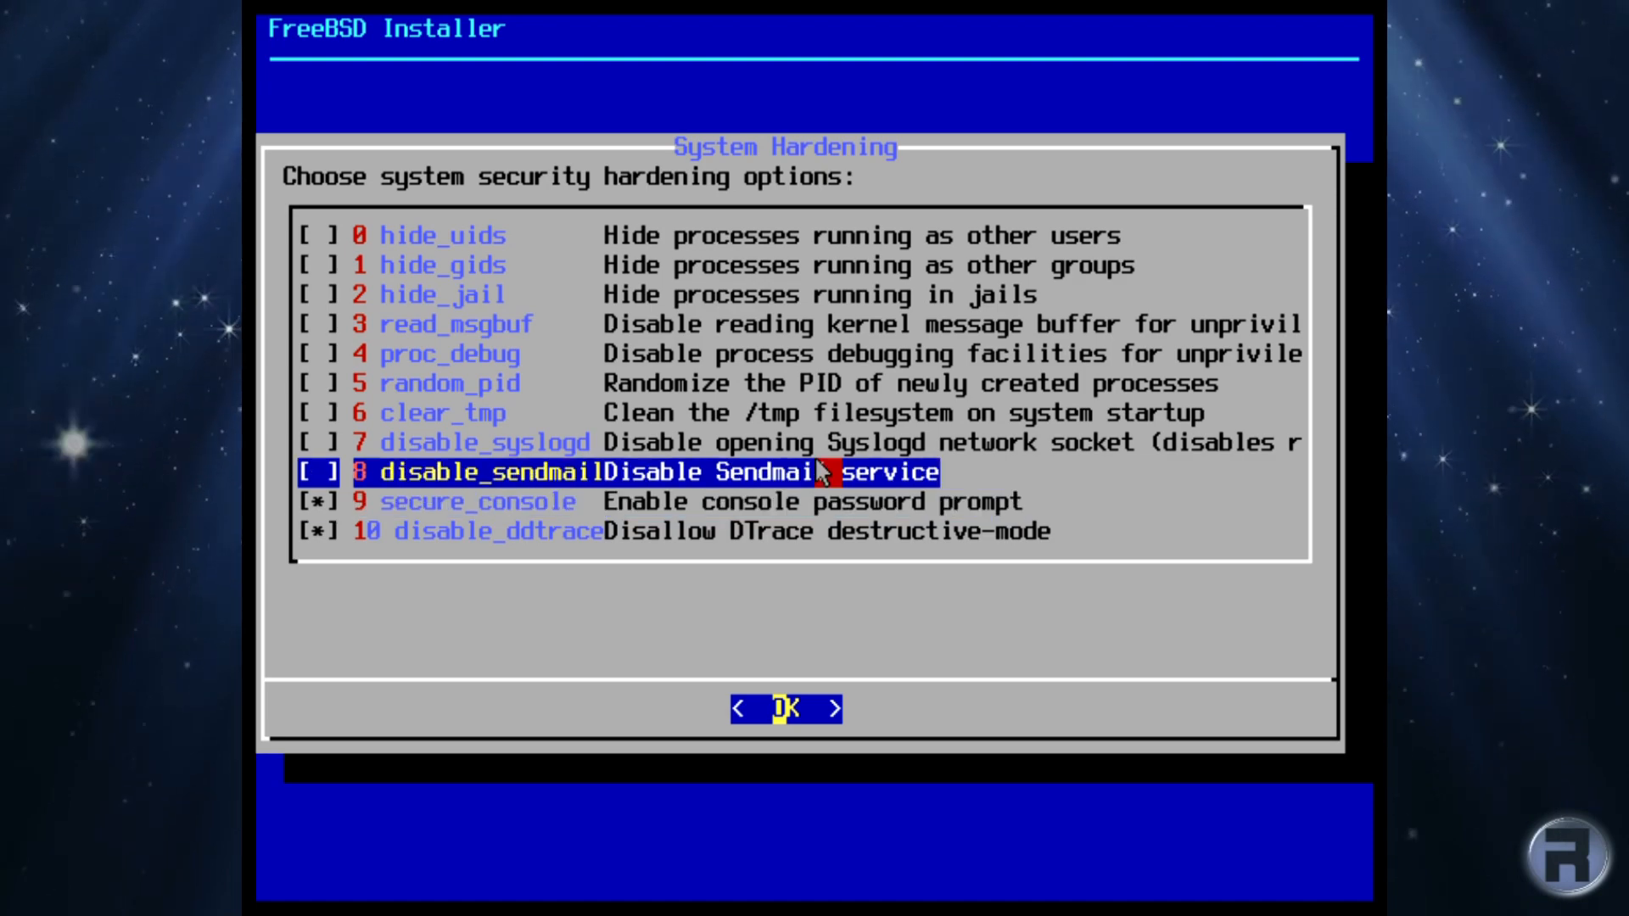
key(space)
key(Up)
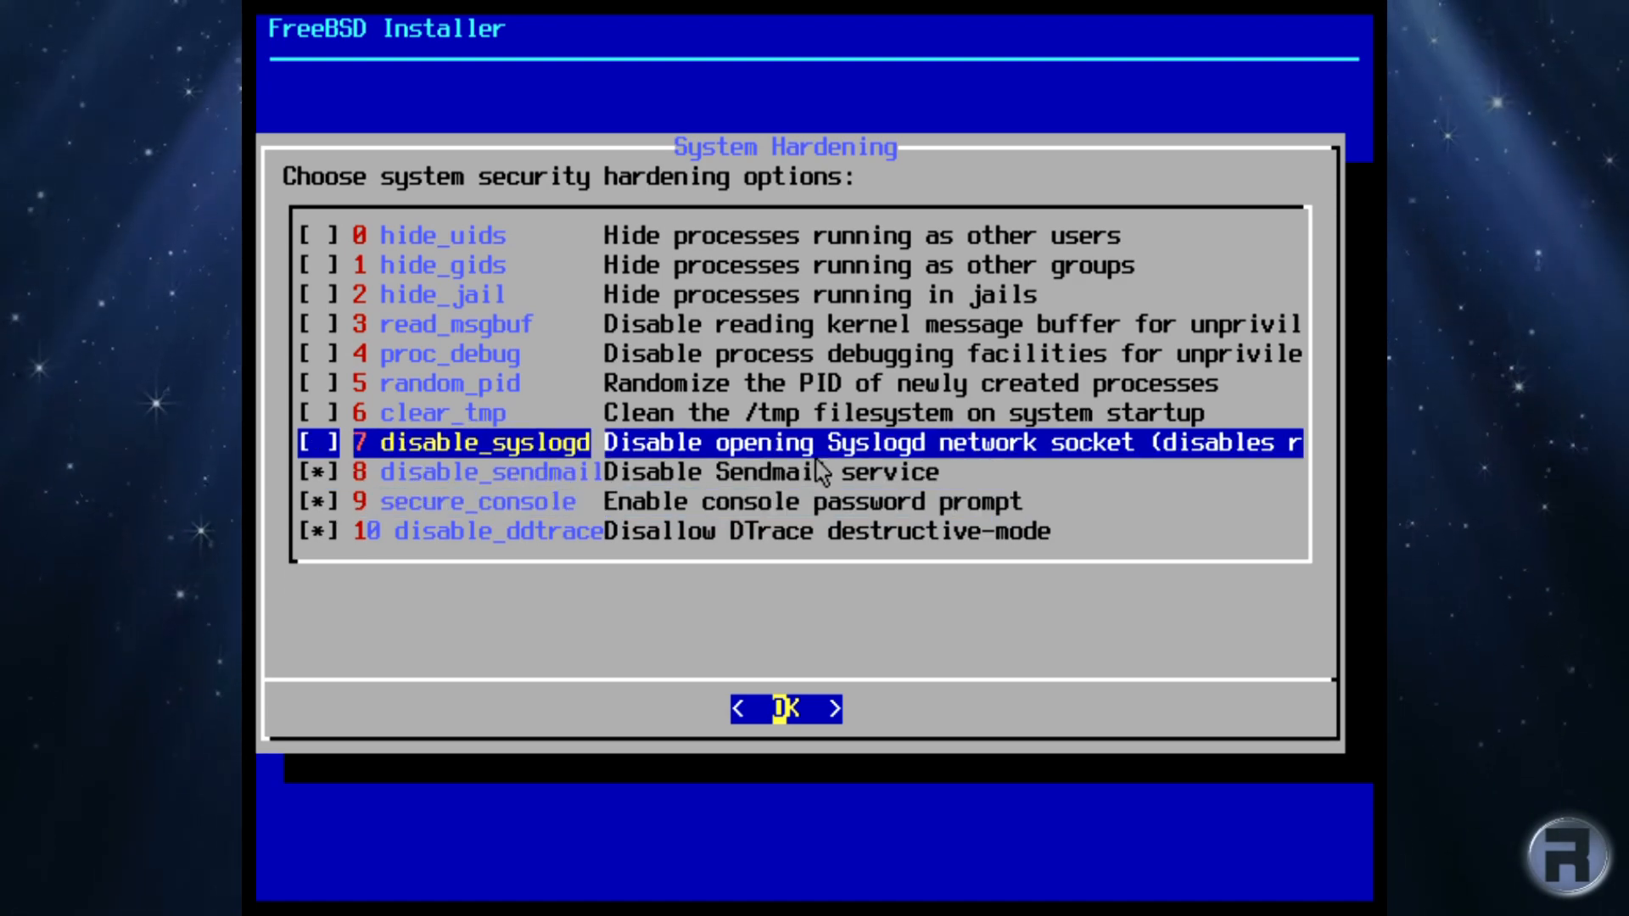
key(space)
key(Up)
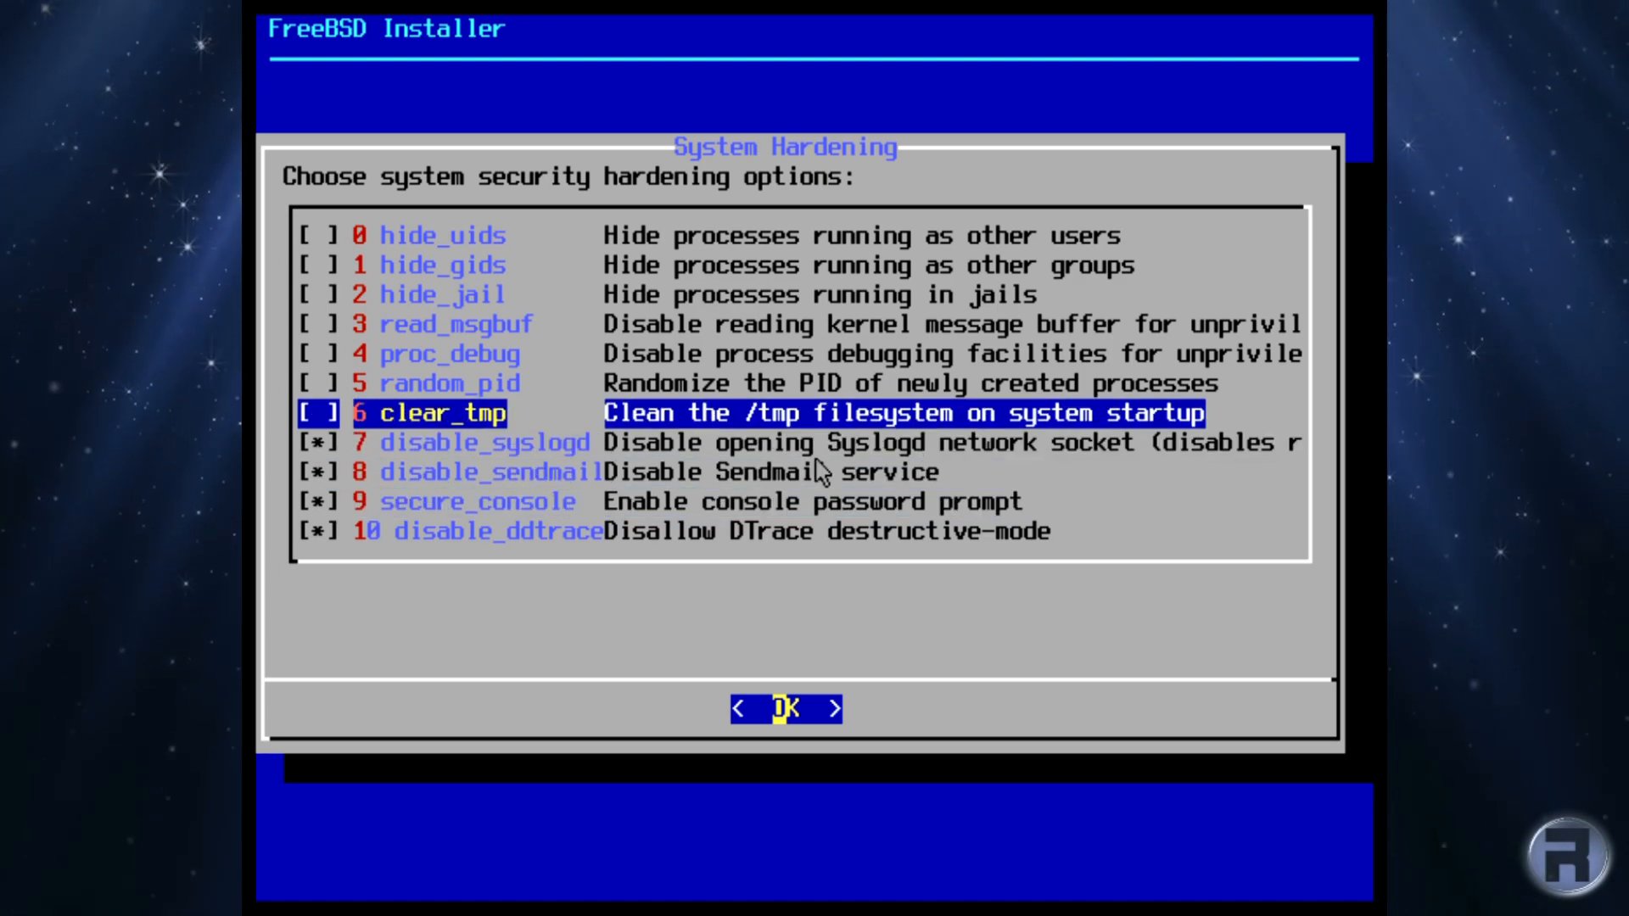
key(space)
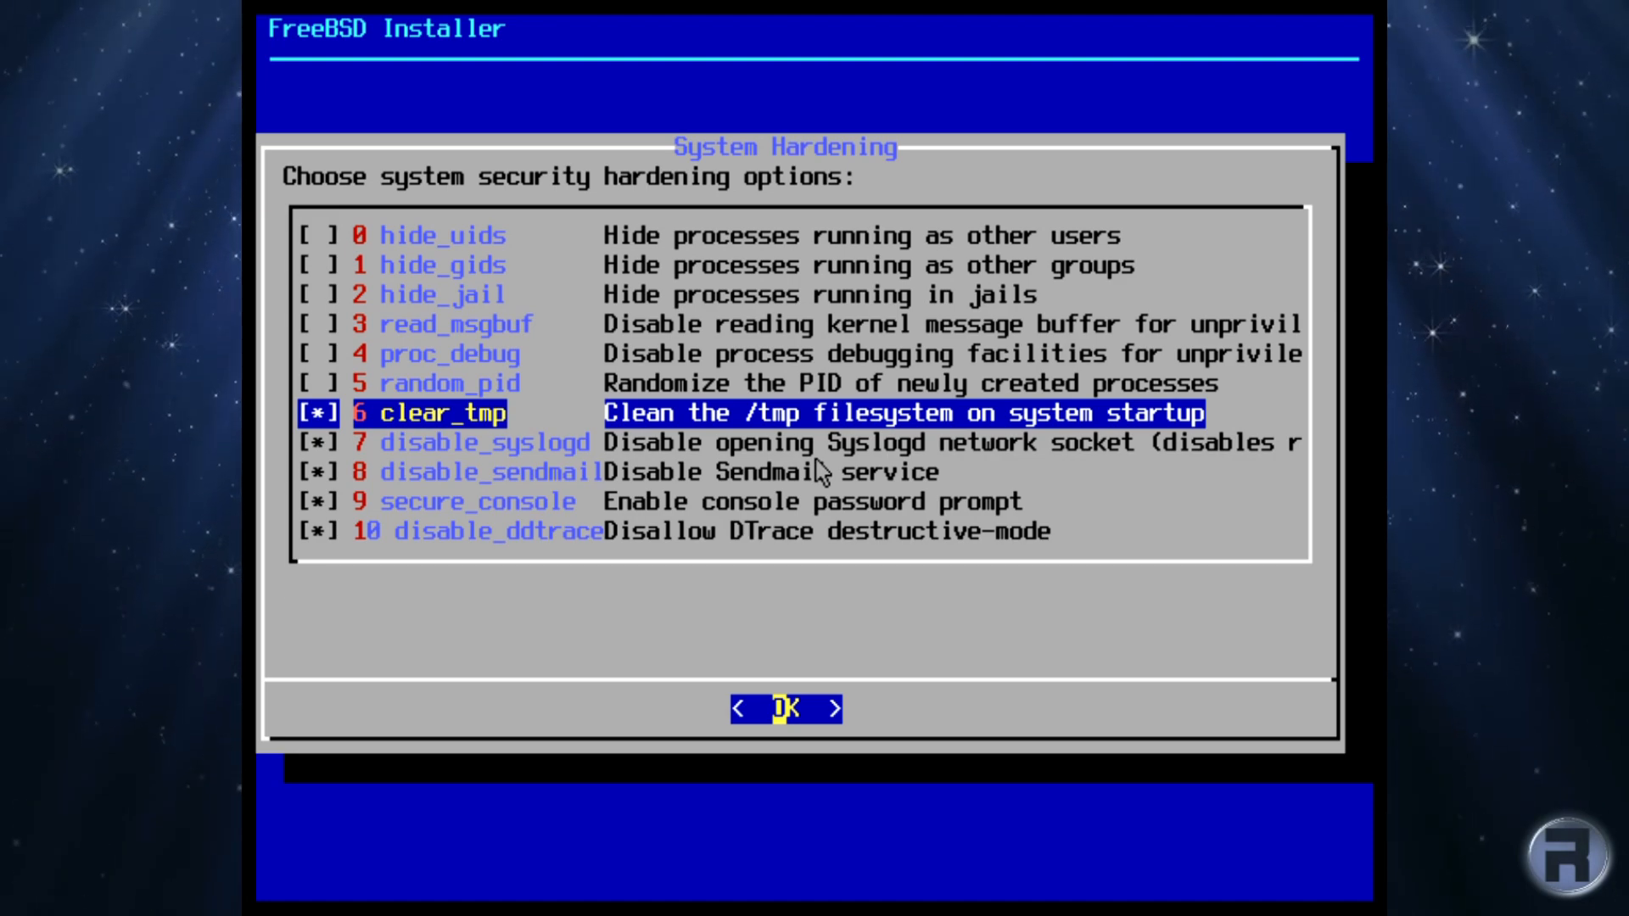
key(Return)
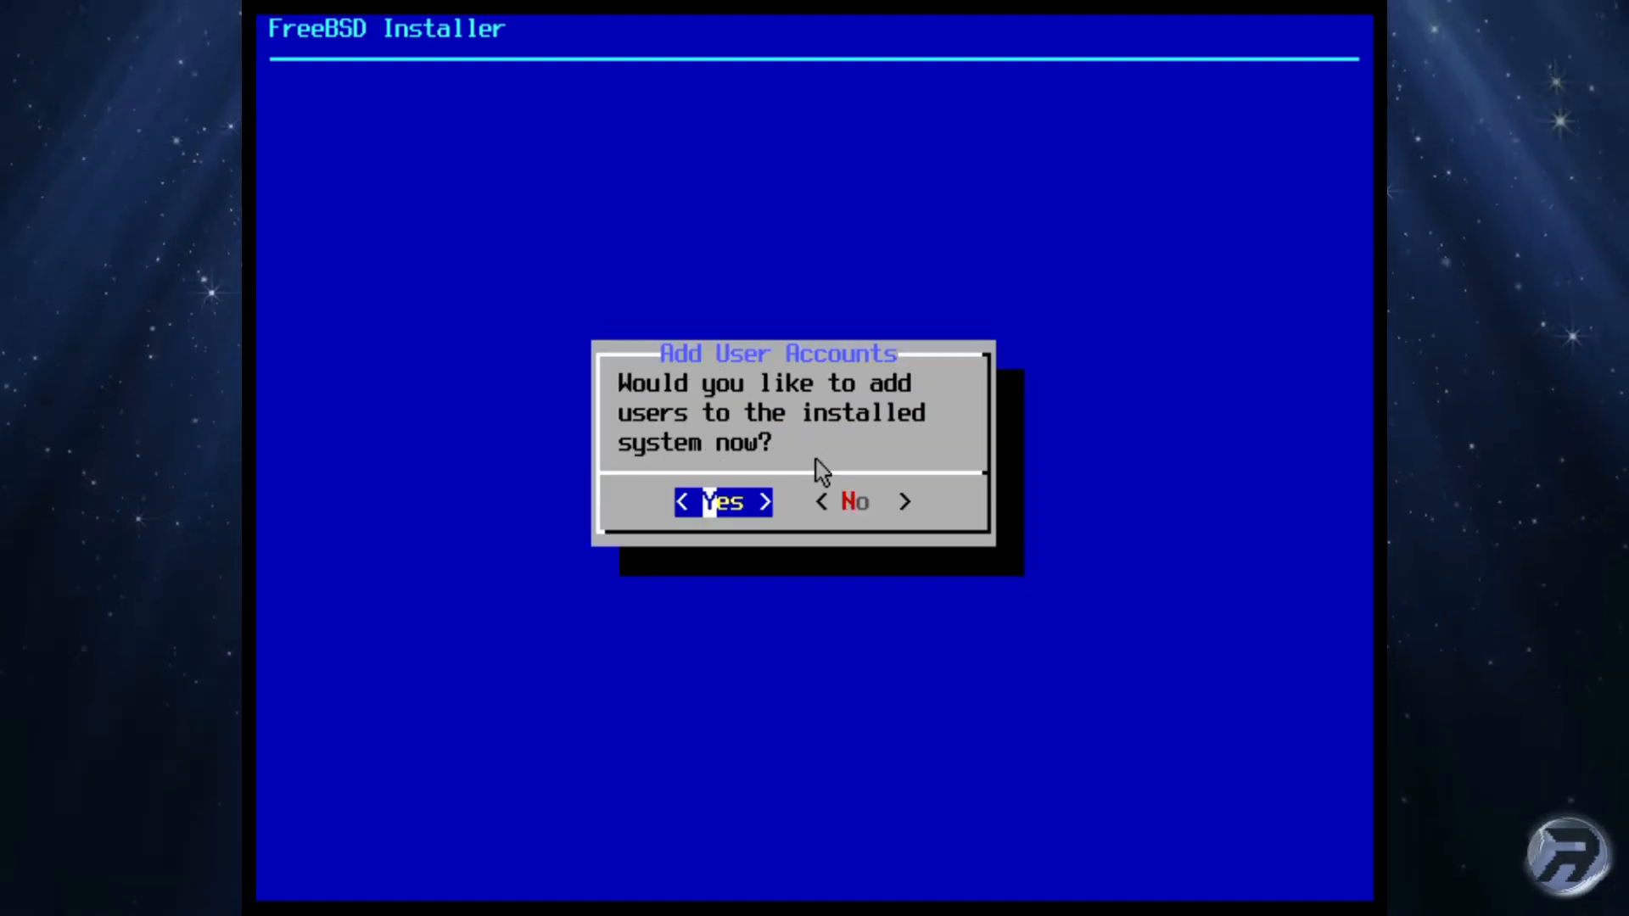
Step: Agree to add a user, enter the username and full name, keeping default uid and login group
key(Return)
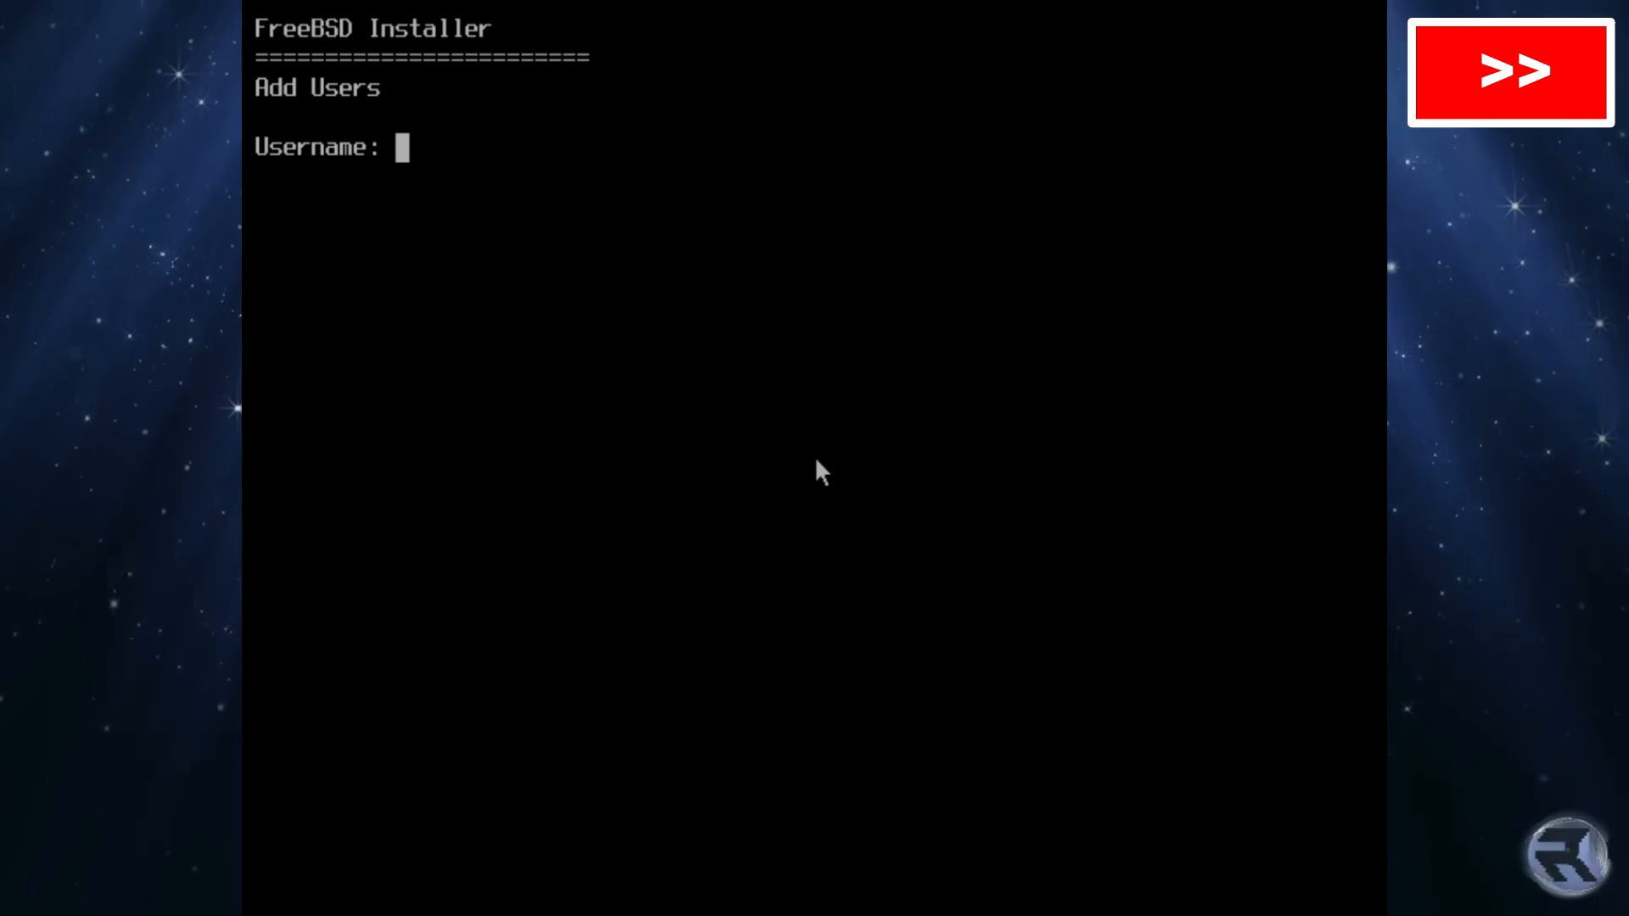
text(robonuggie)
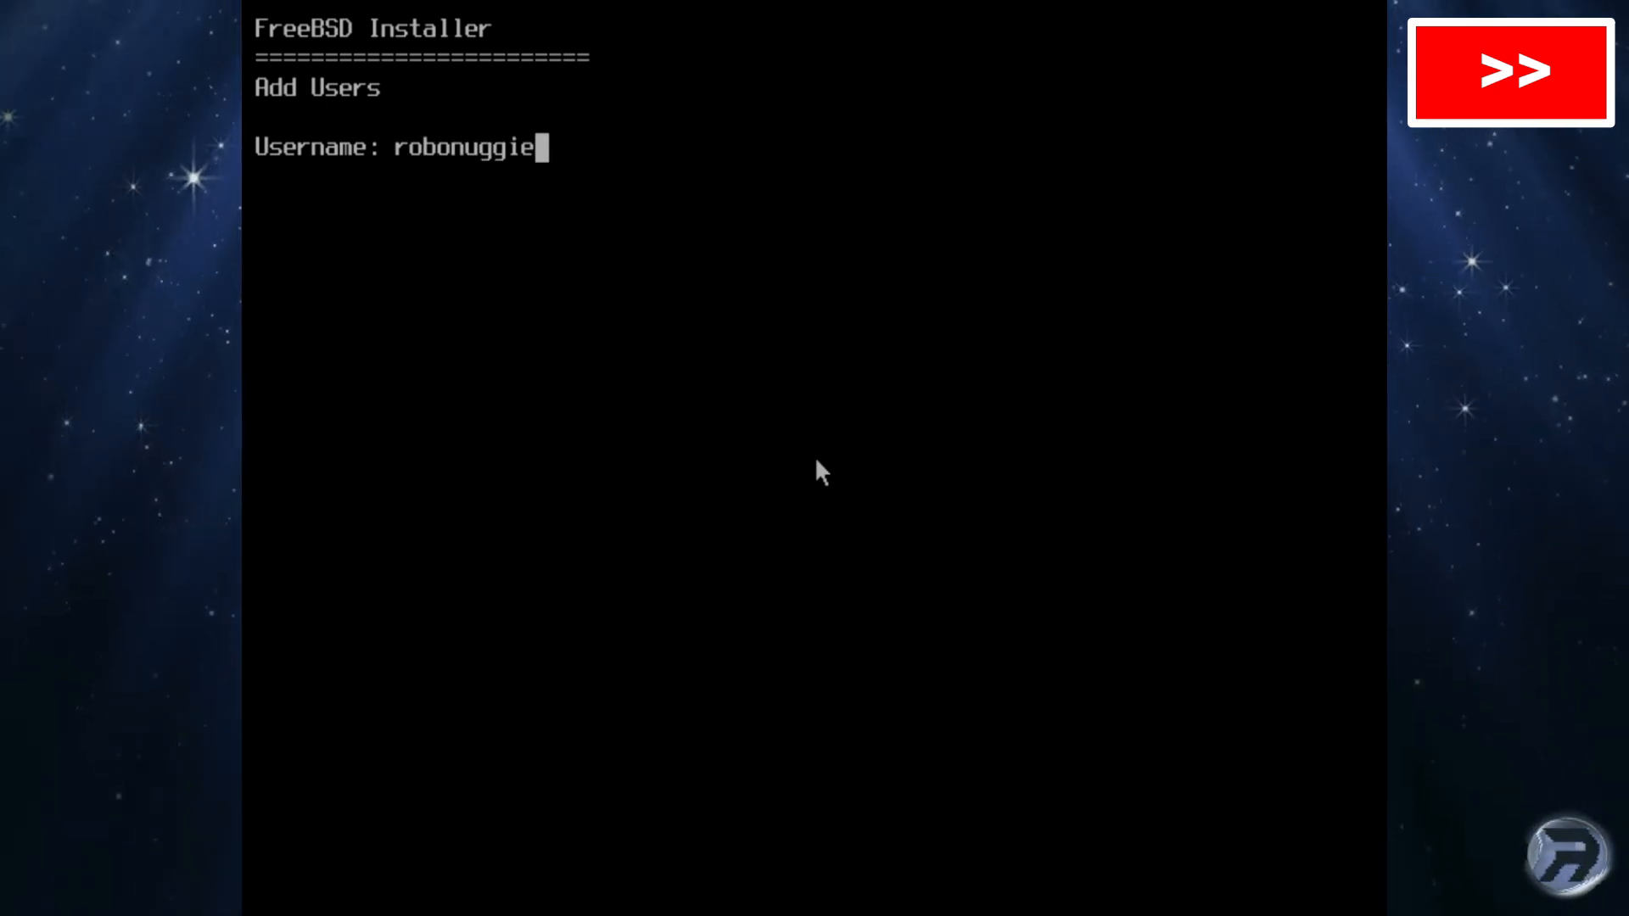
key(Return)
text(RoboNuggie)
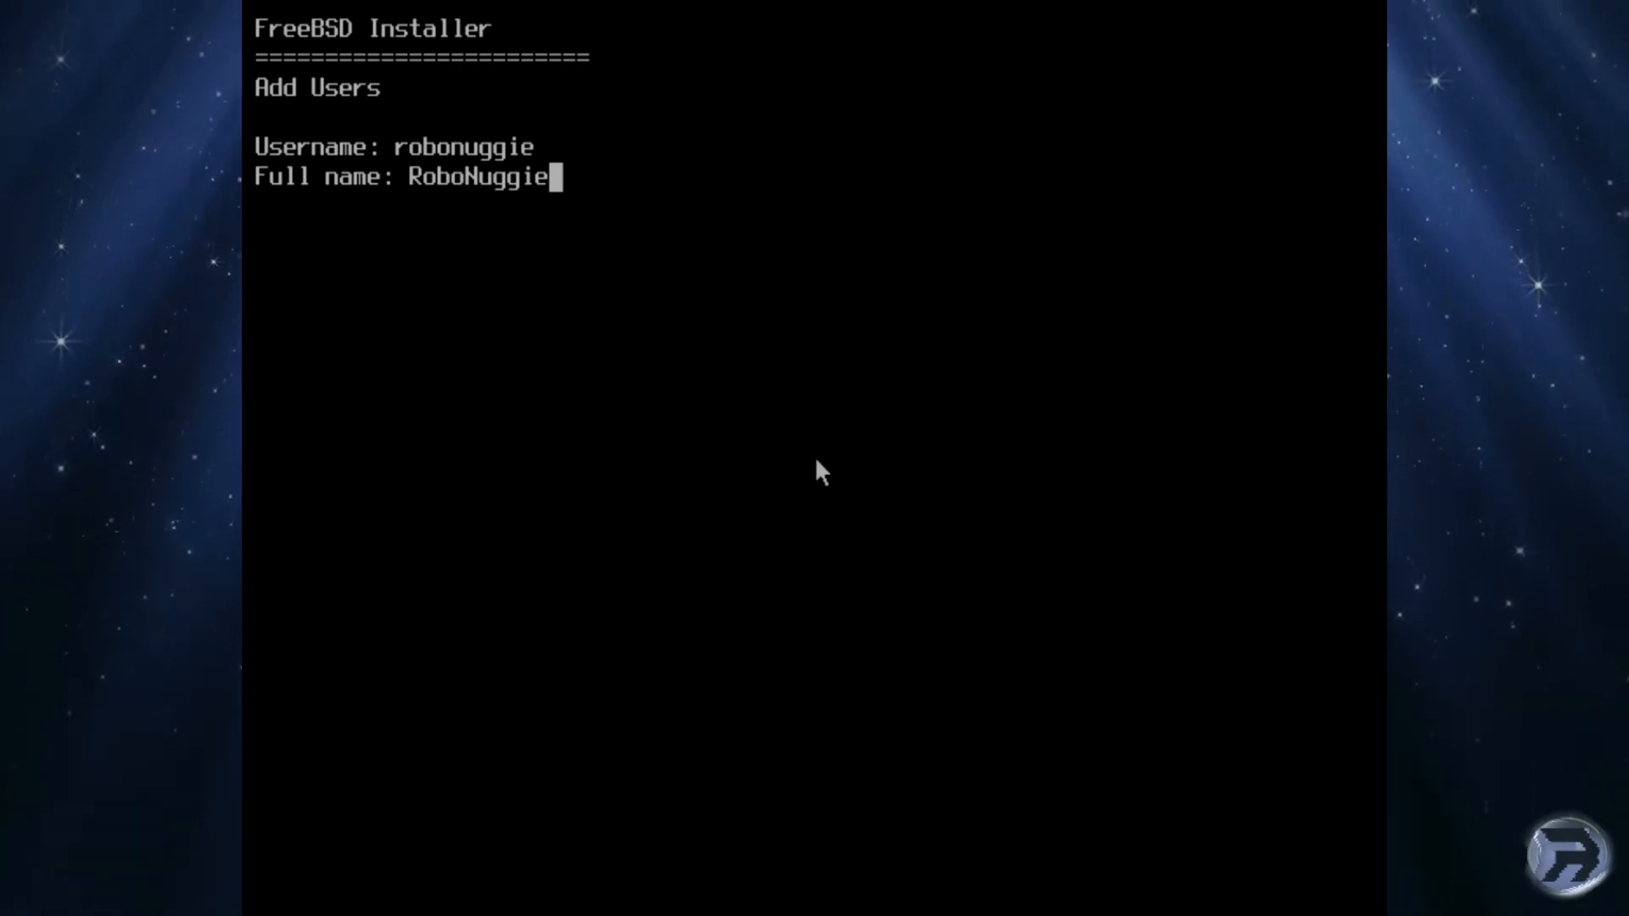
key(Return)
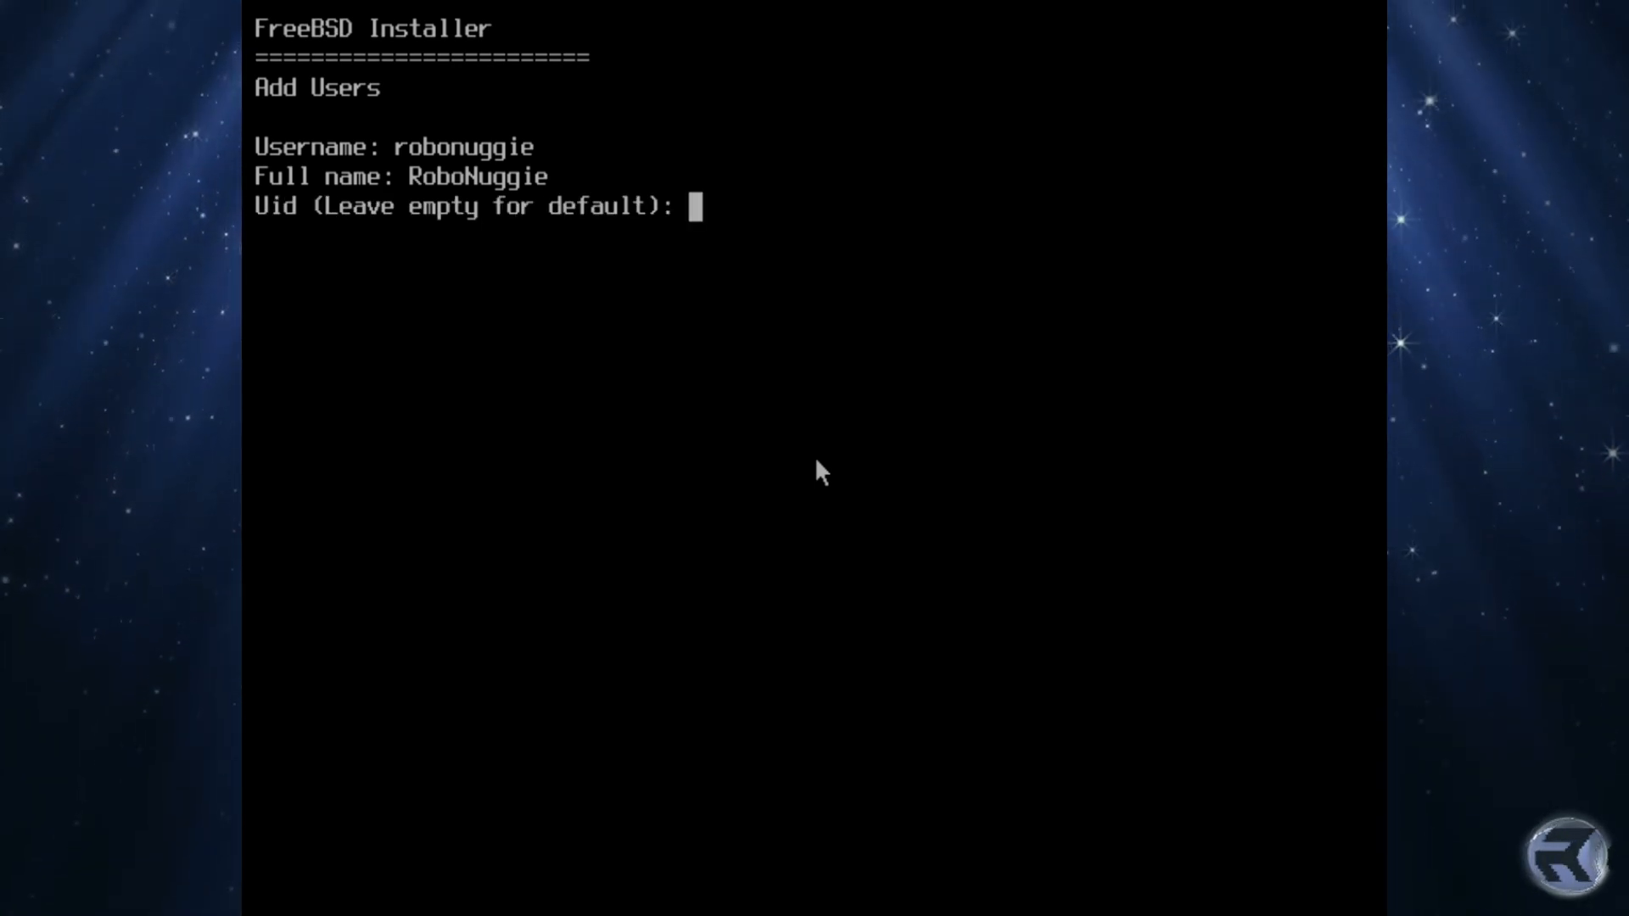
key(Return)
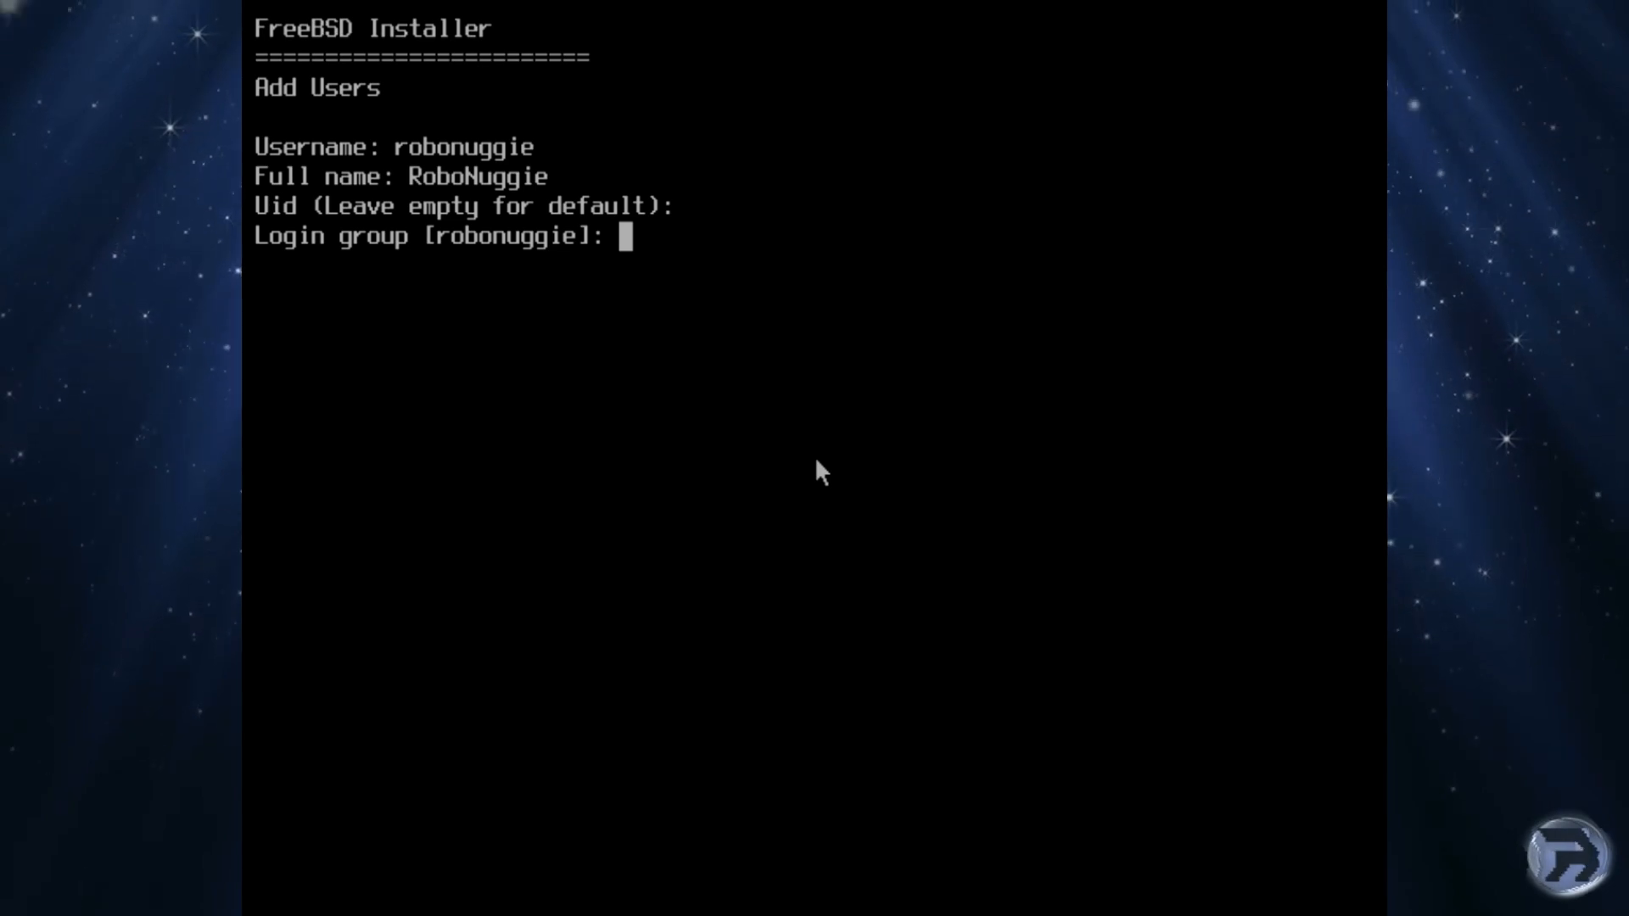
key(Return)
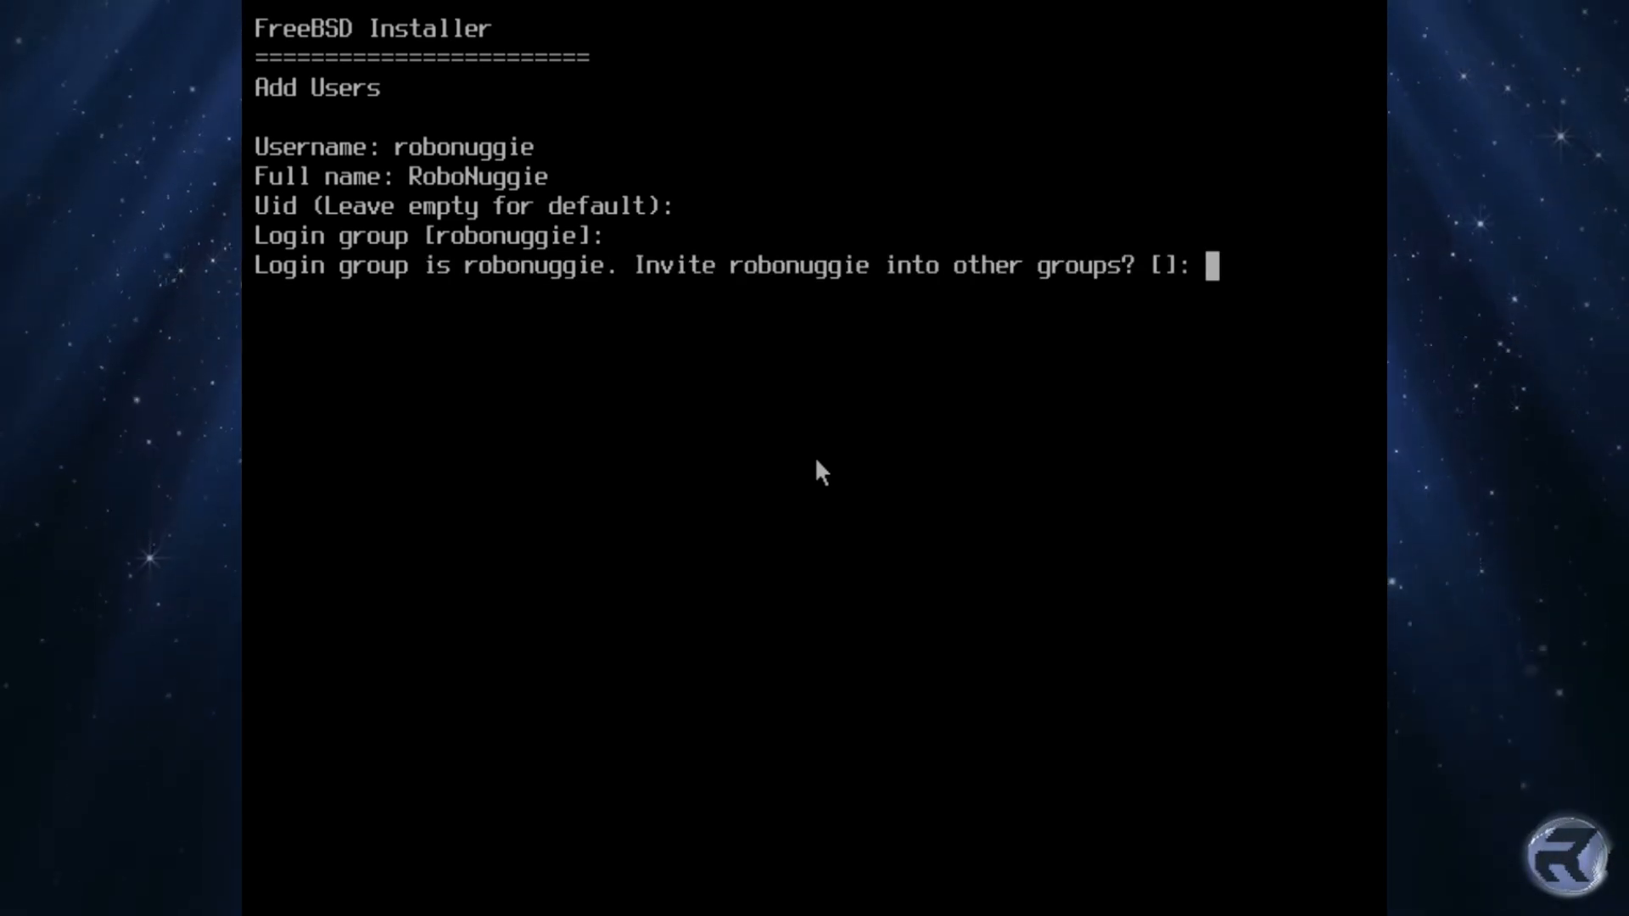
Step: Invite the user to wheel, video and operator, keep sh and other defaults, and decline a random password
text(wheel)
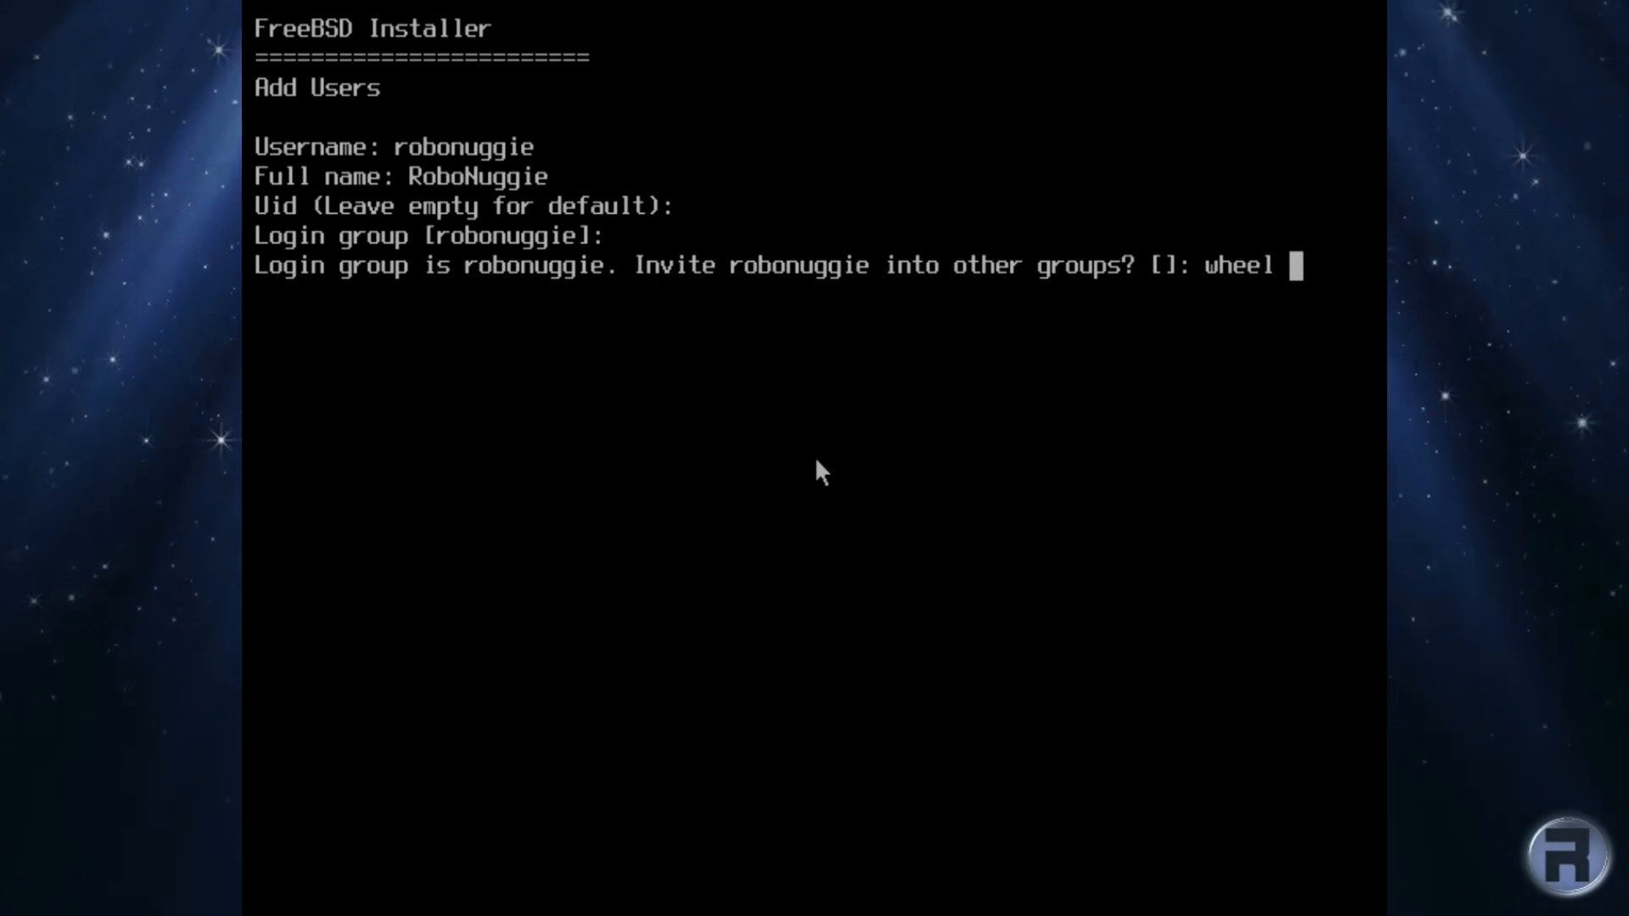
text( vi)
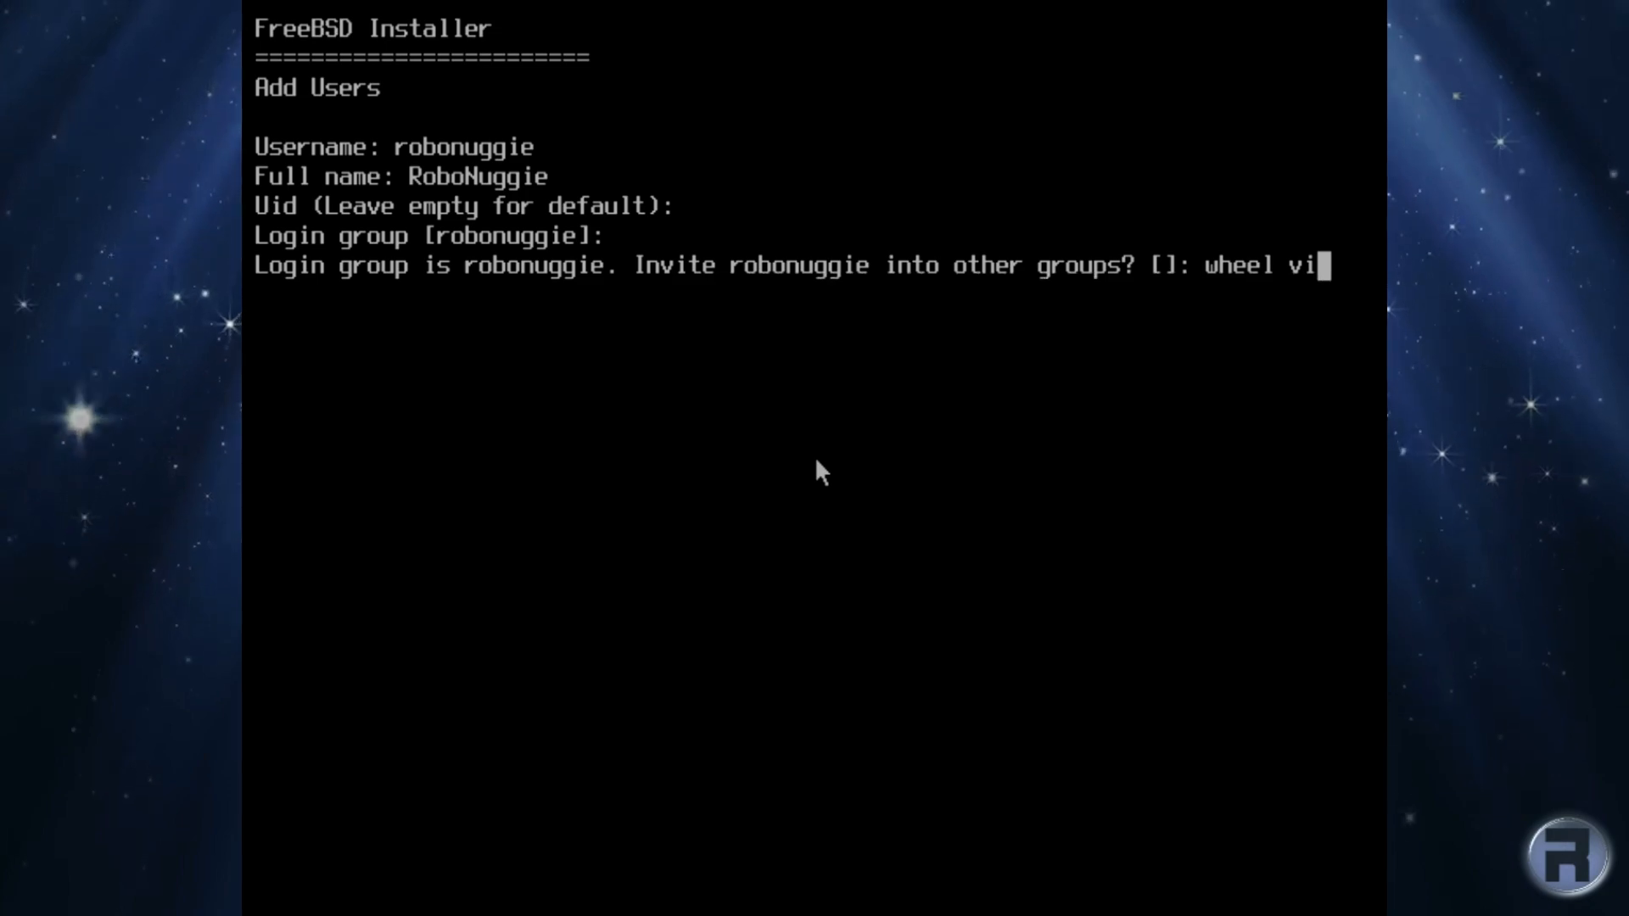
text(deo)
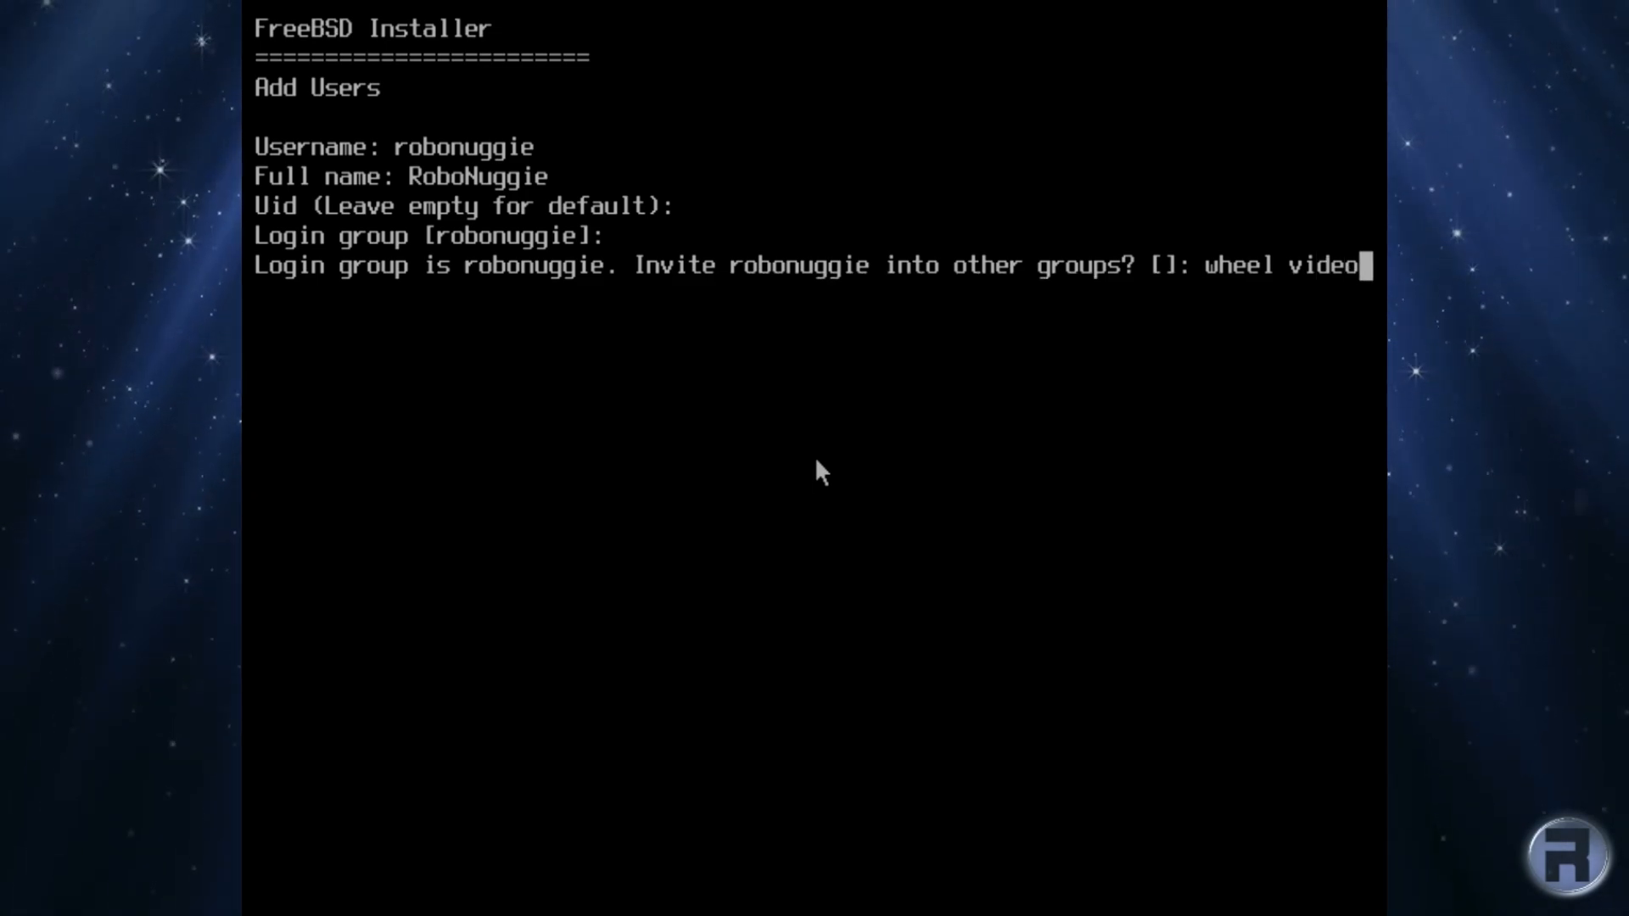
text( op)
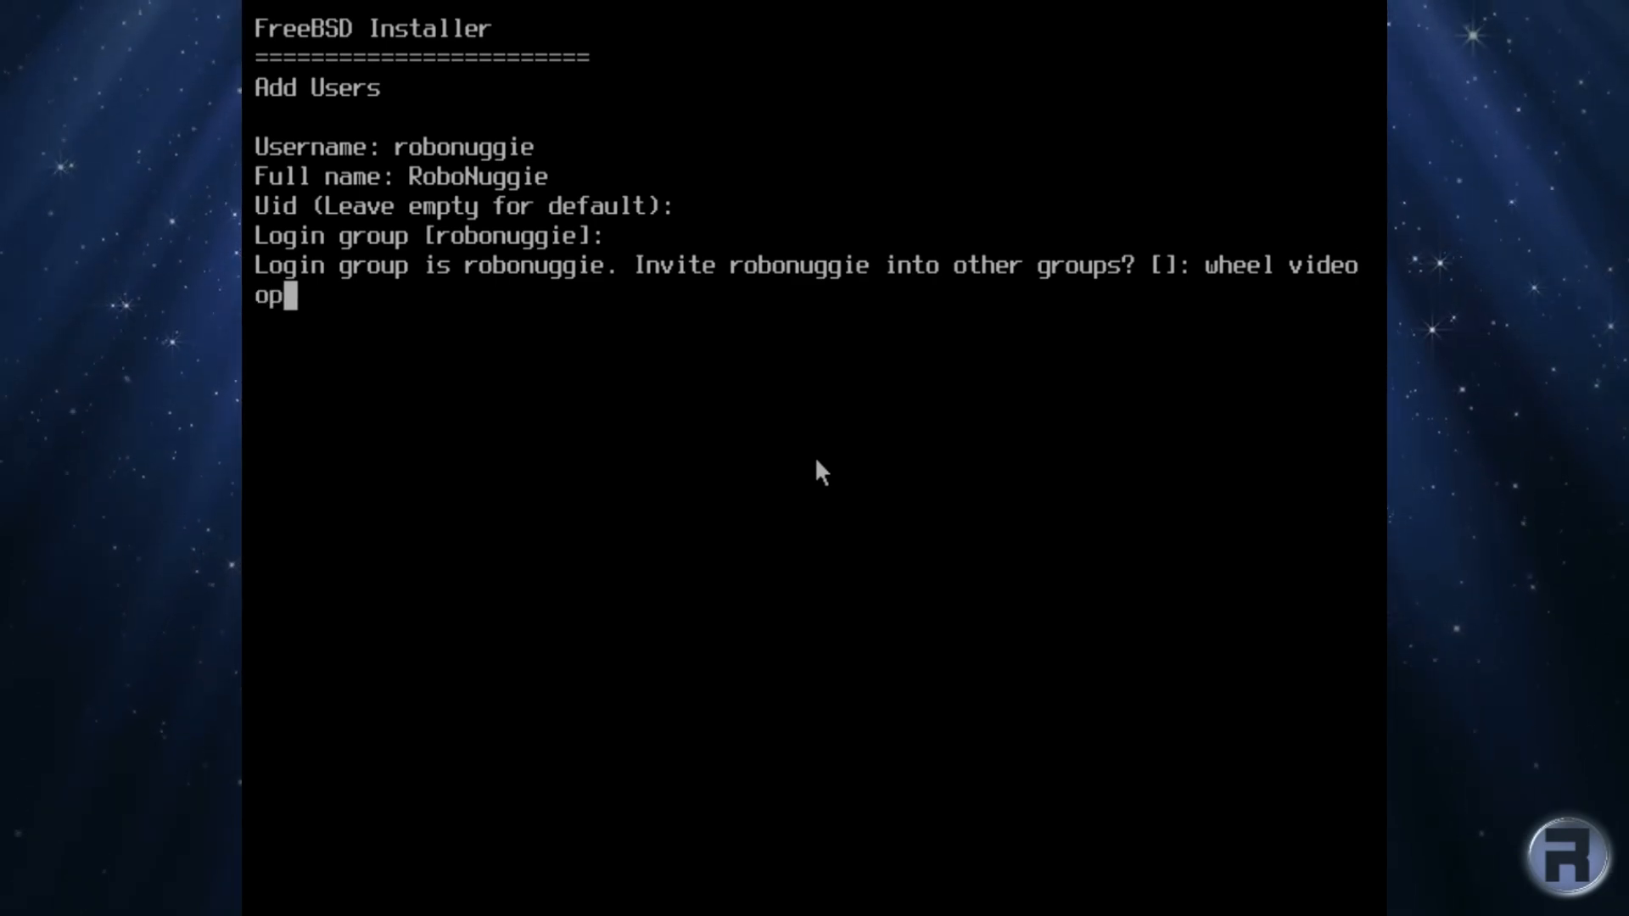
text(erat)
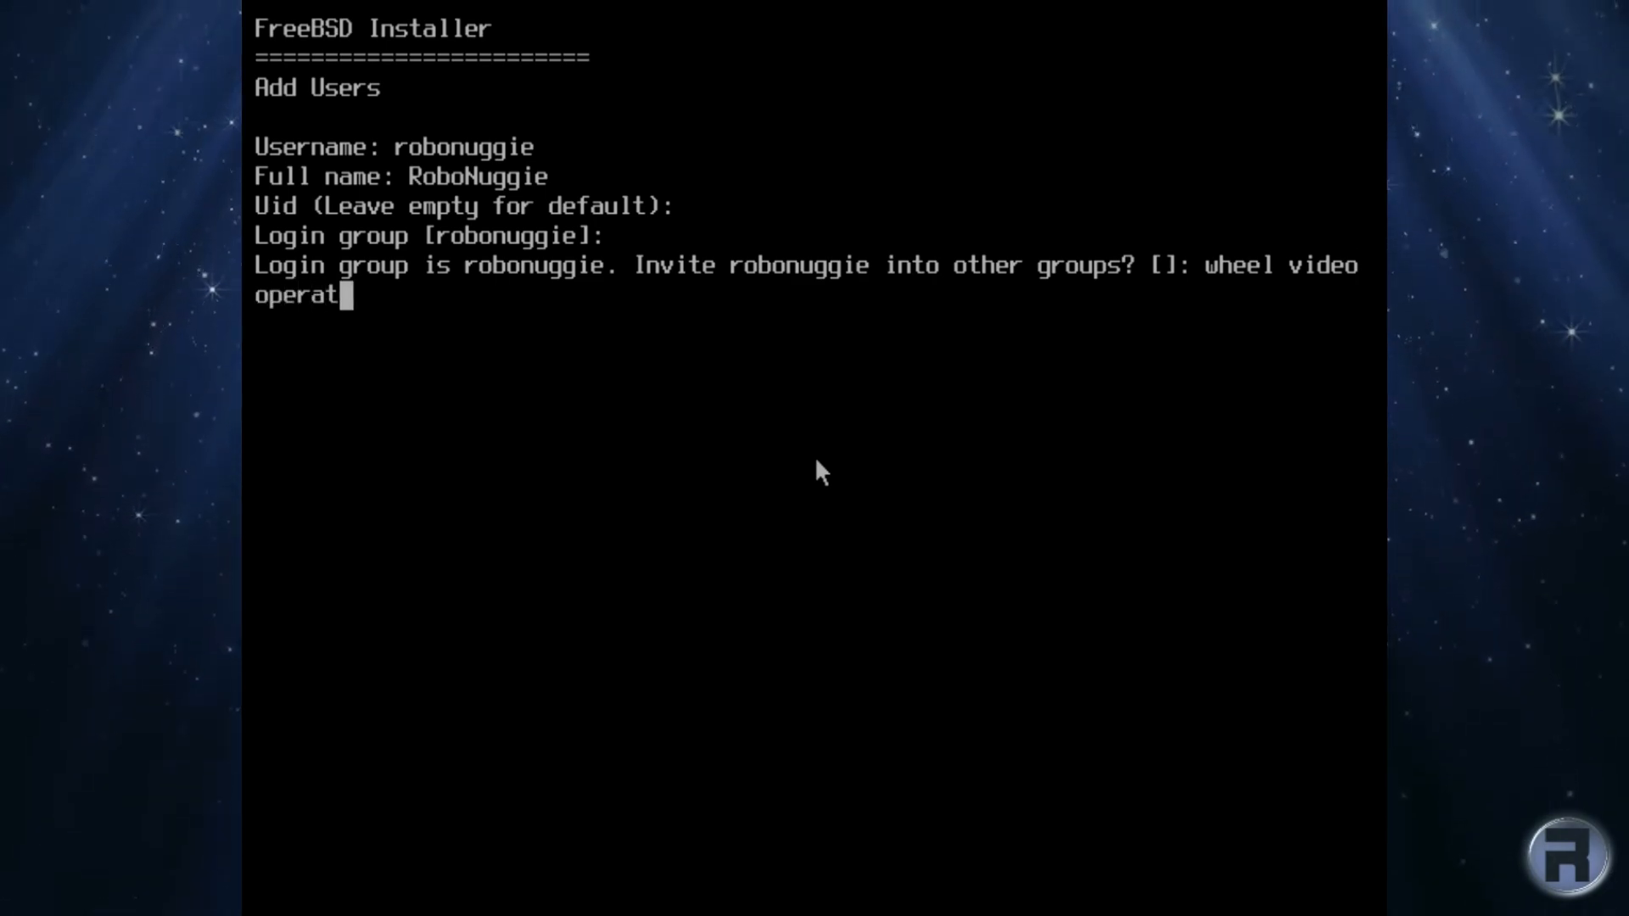
text(or)
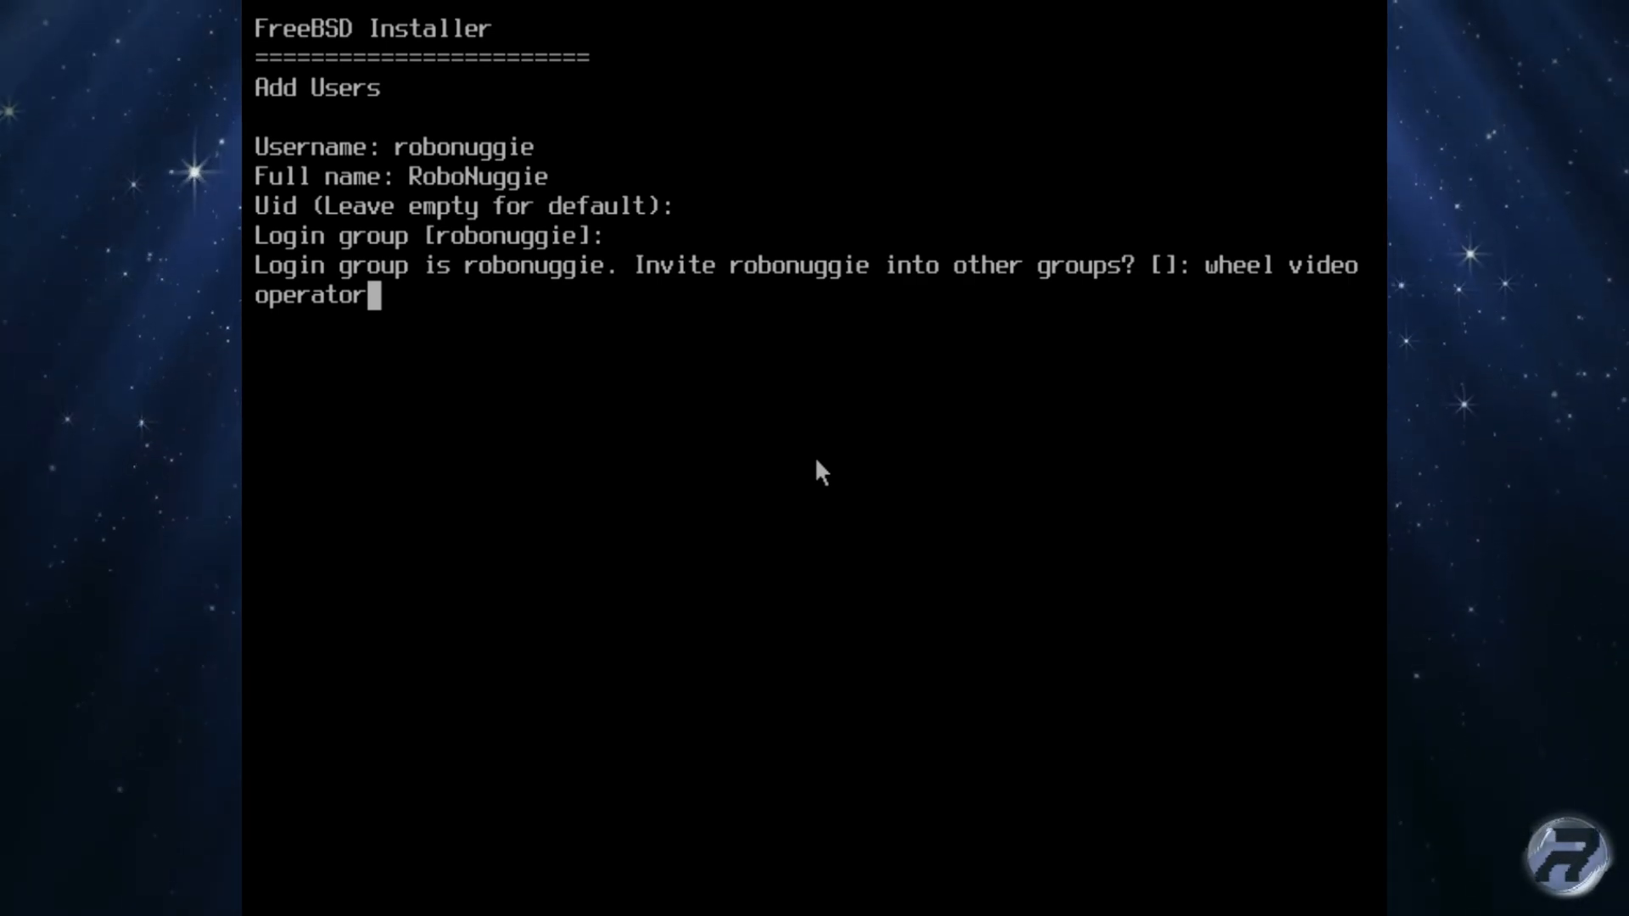
key(Return)
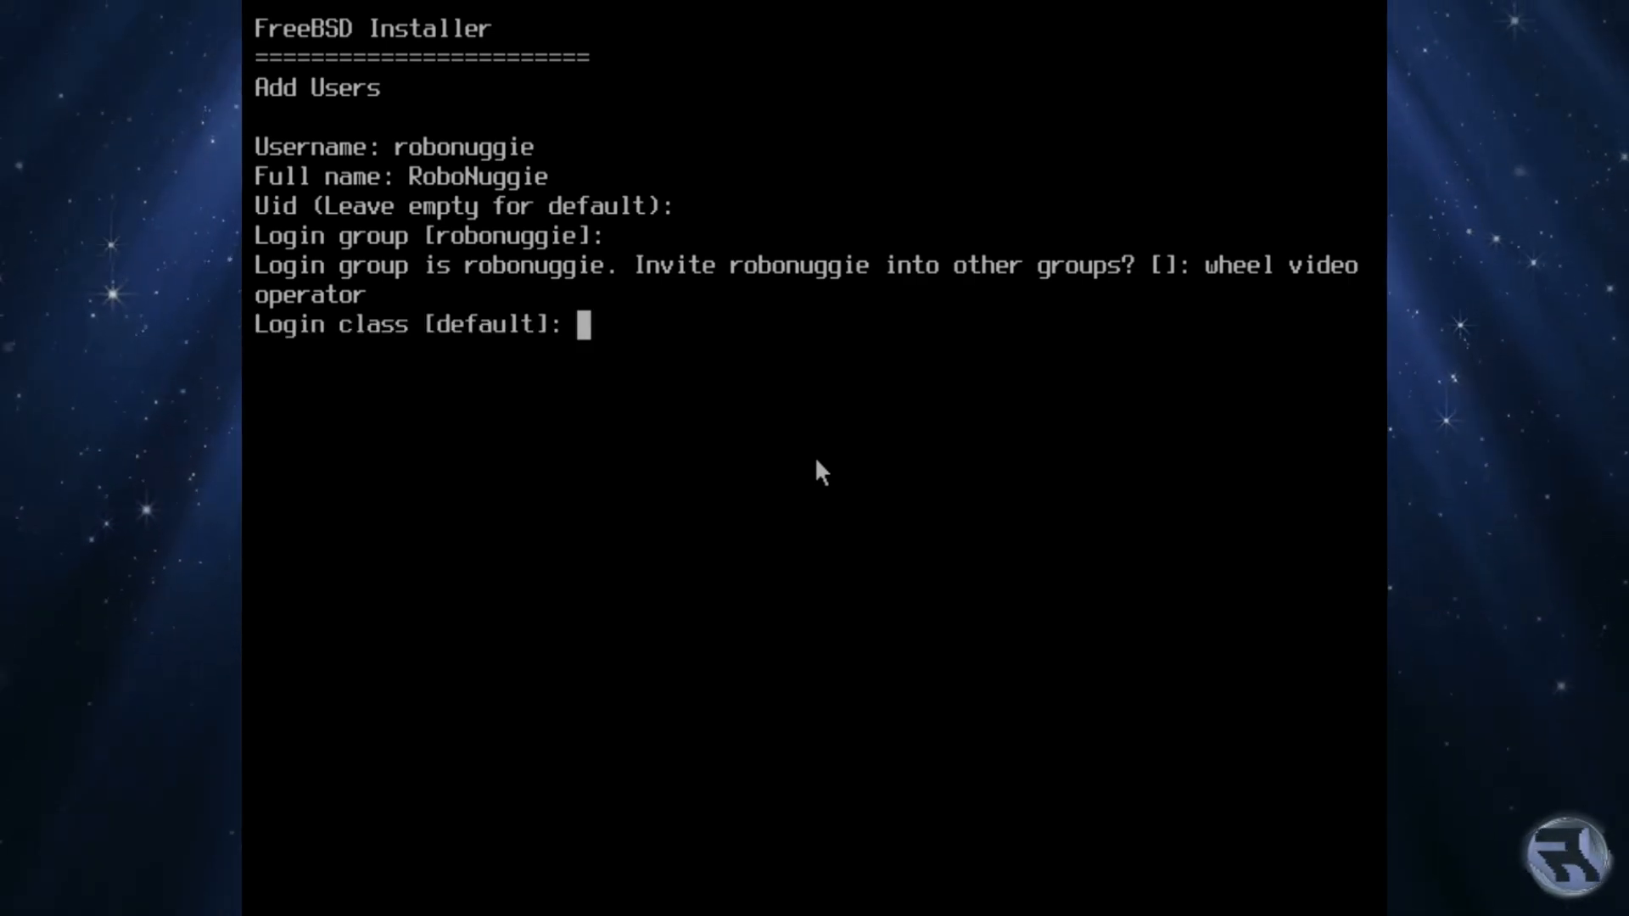
key(Return)
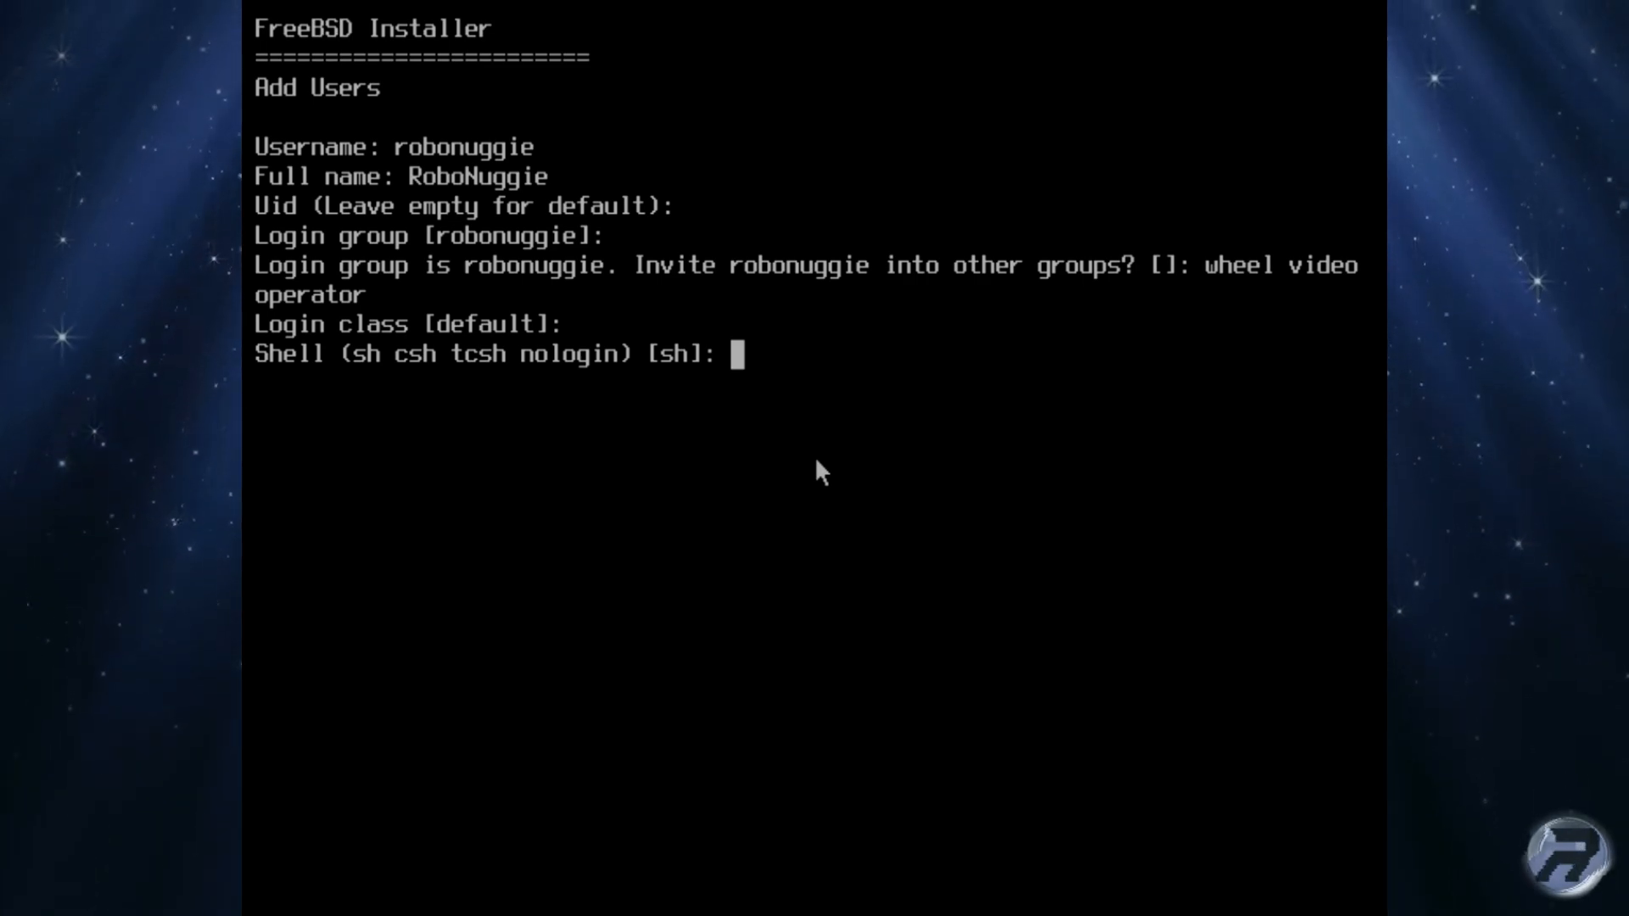
key(Return)
key(Return)
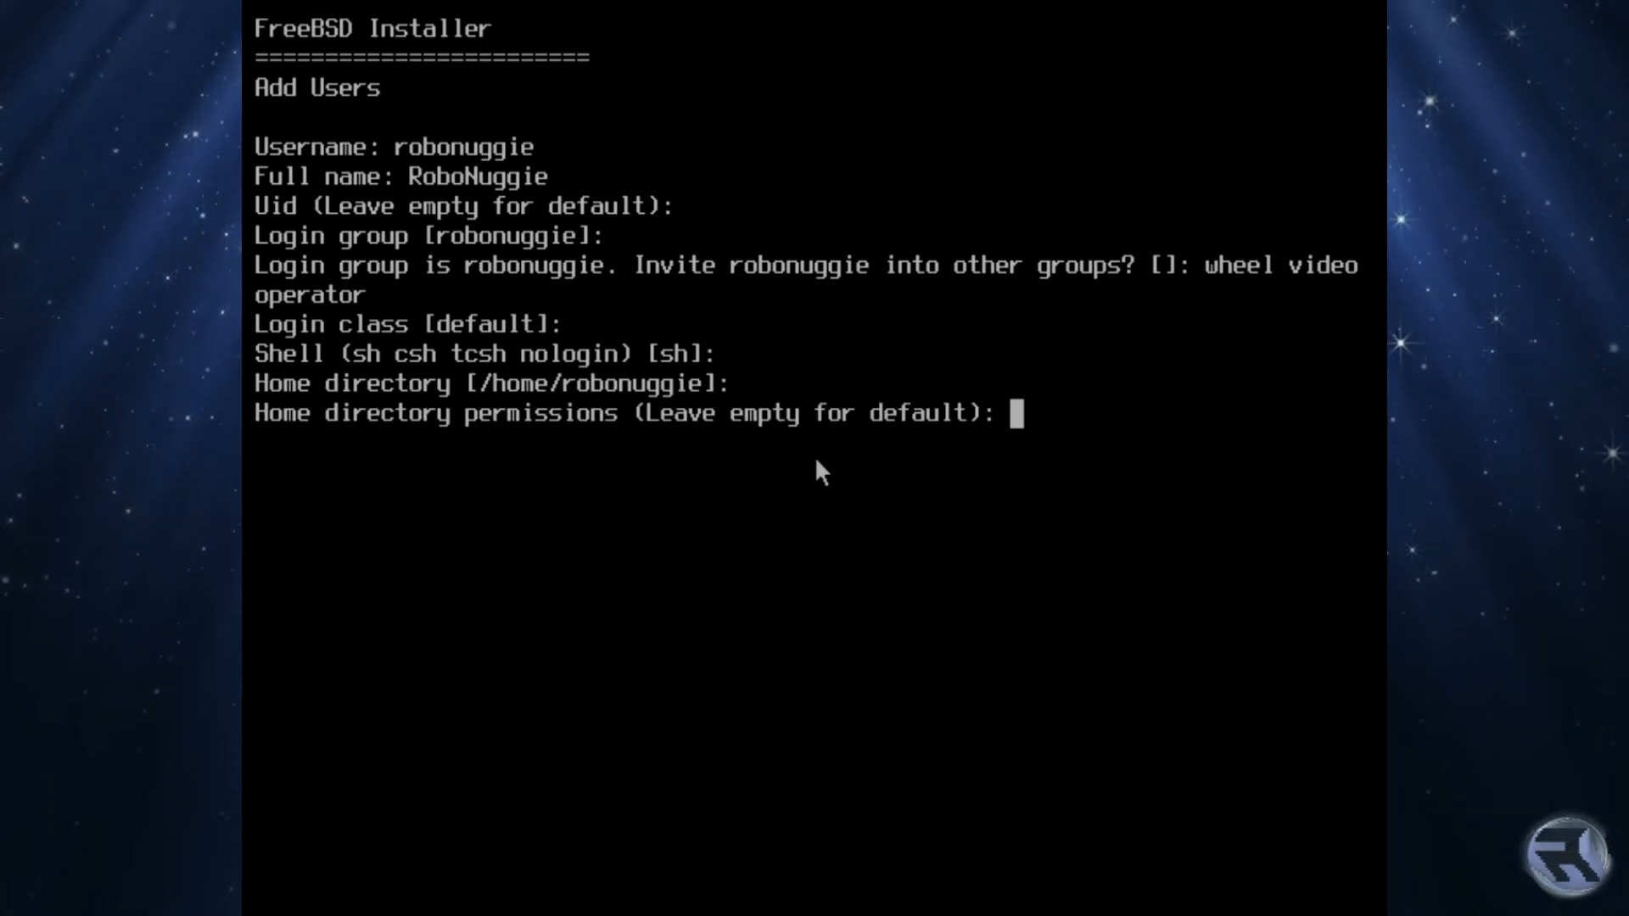
key(Return)
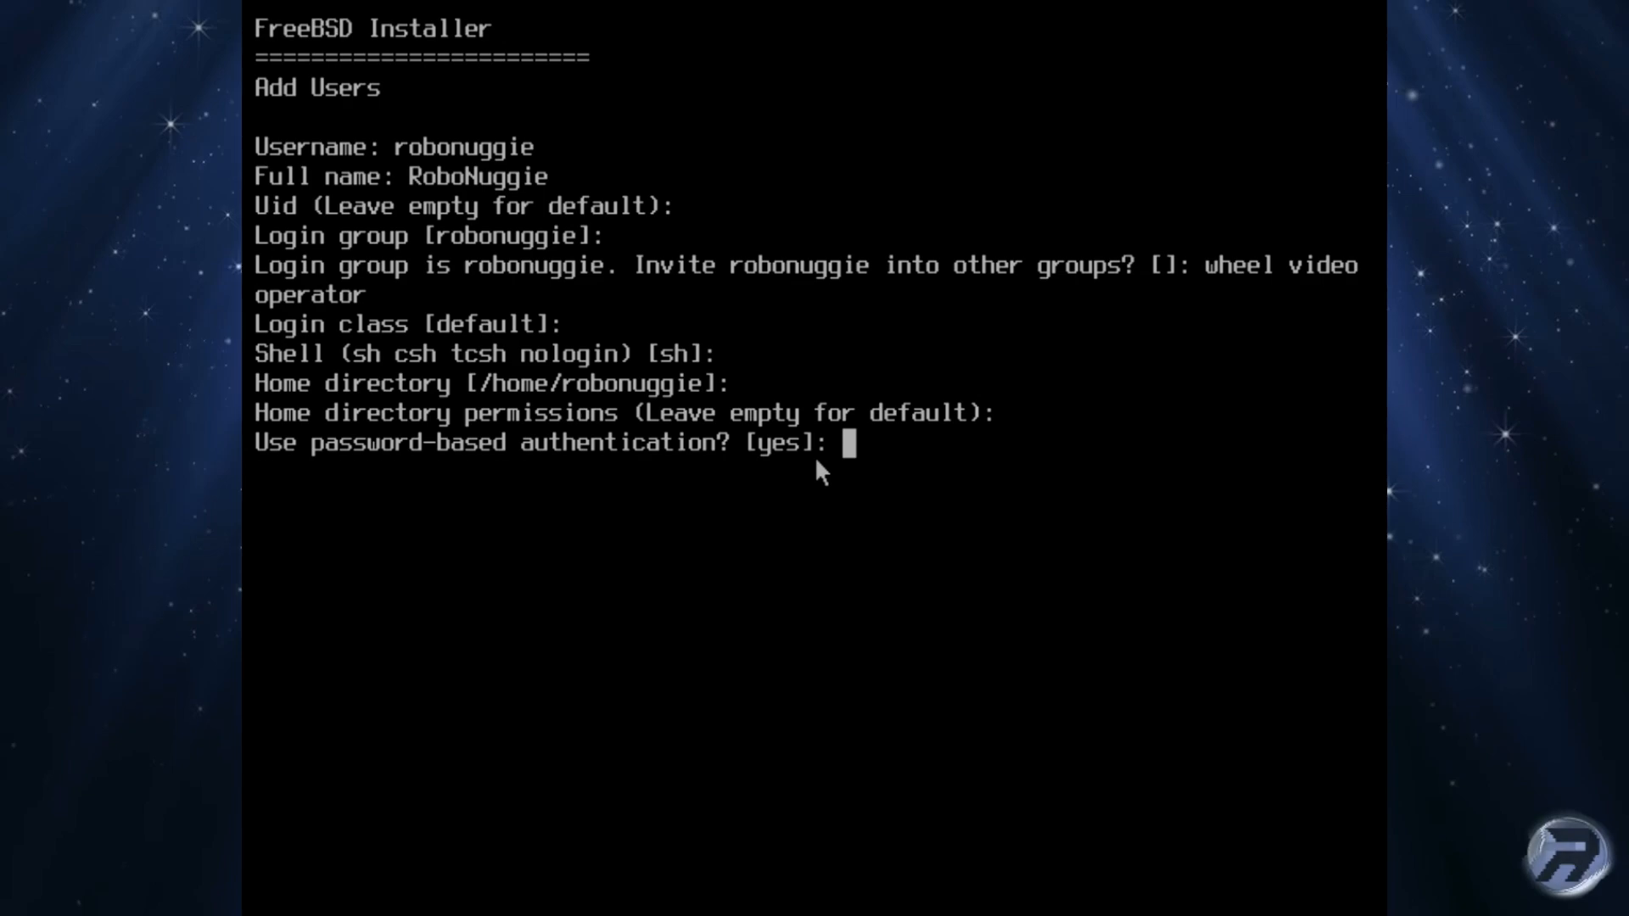
key(Return)
key(Return)
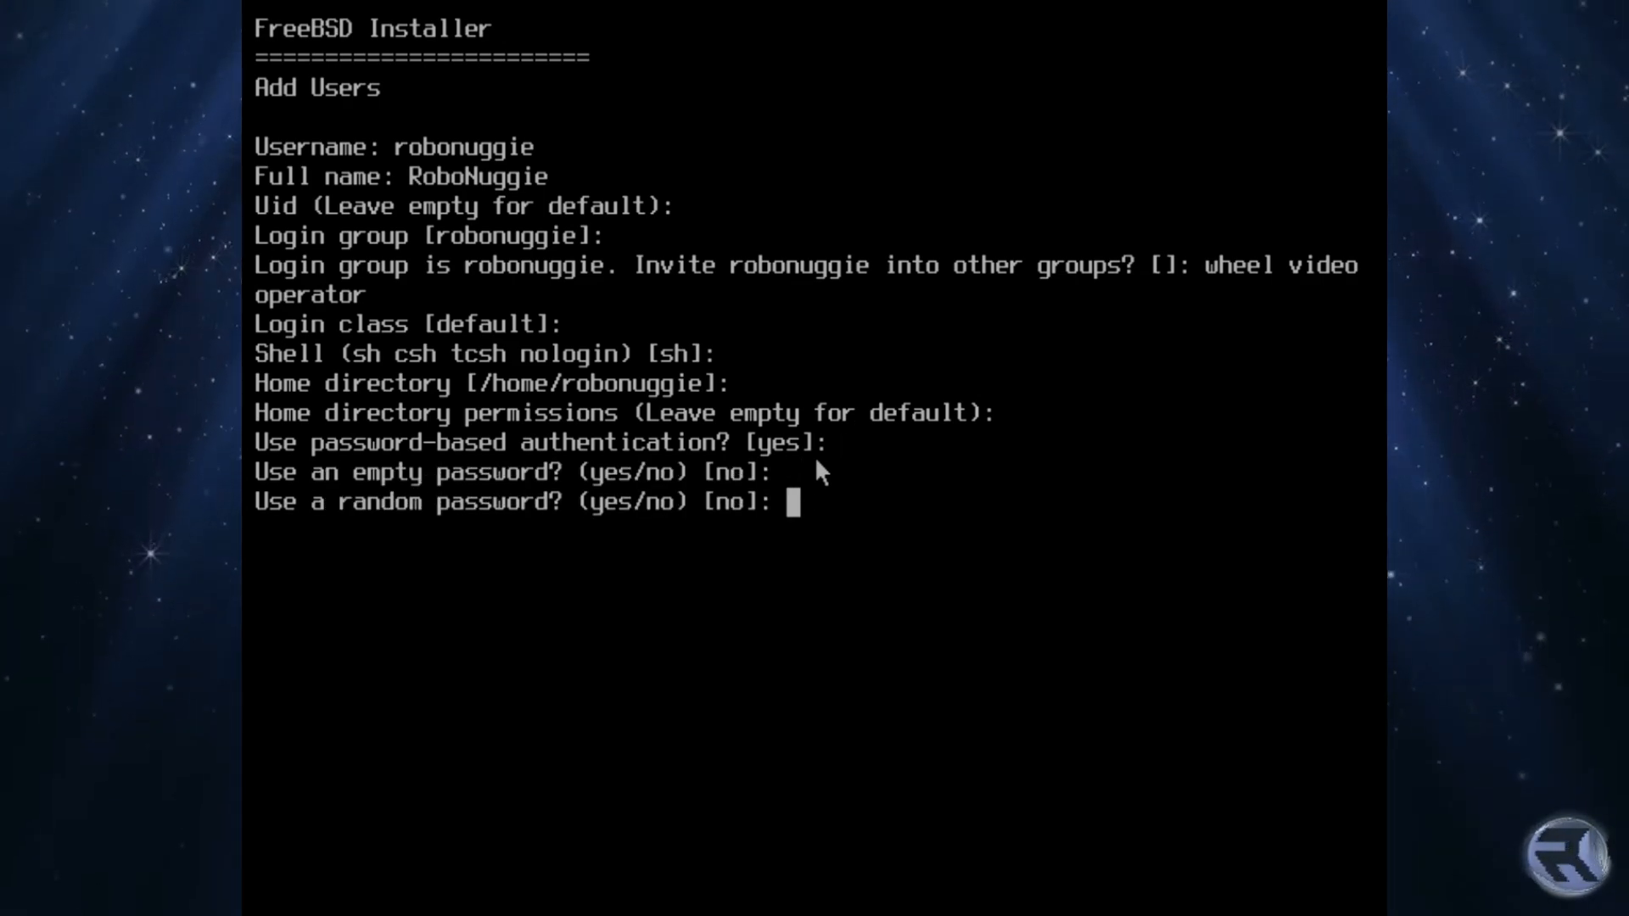
key(Return)
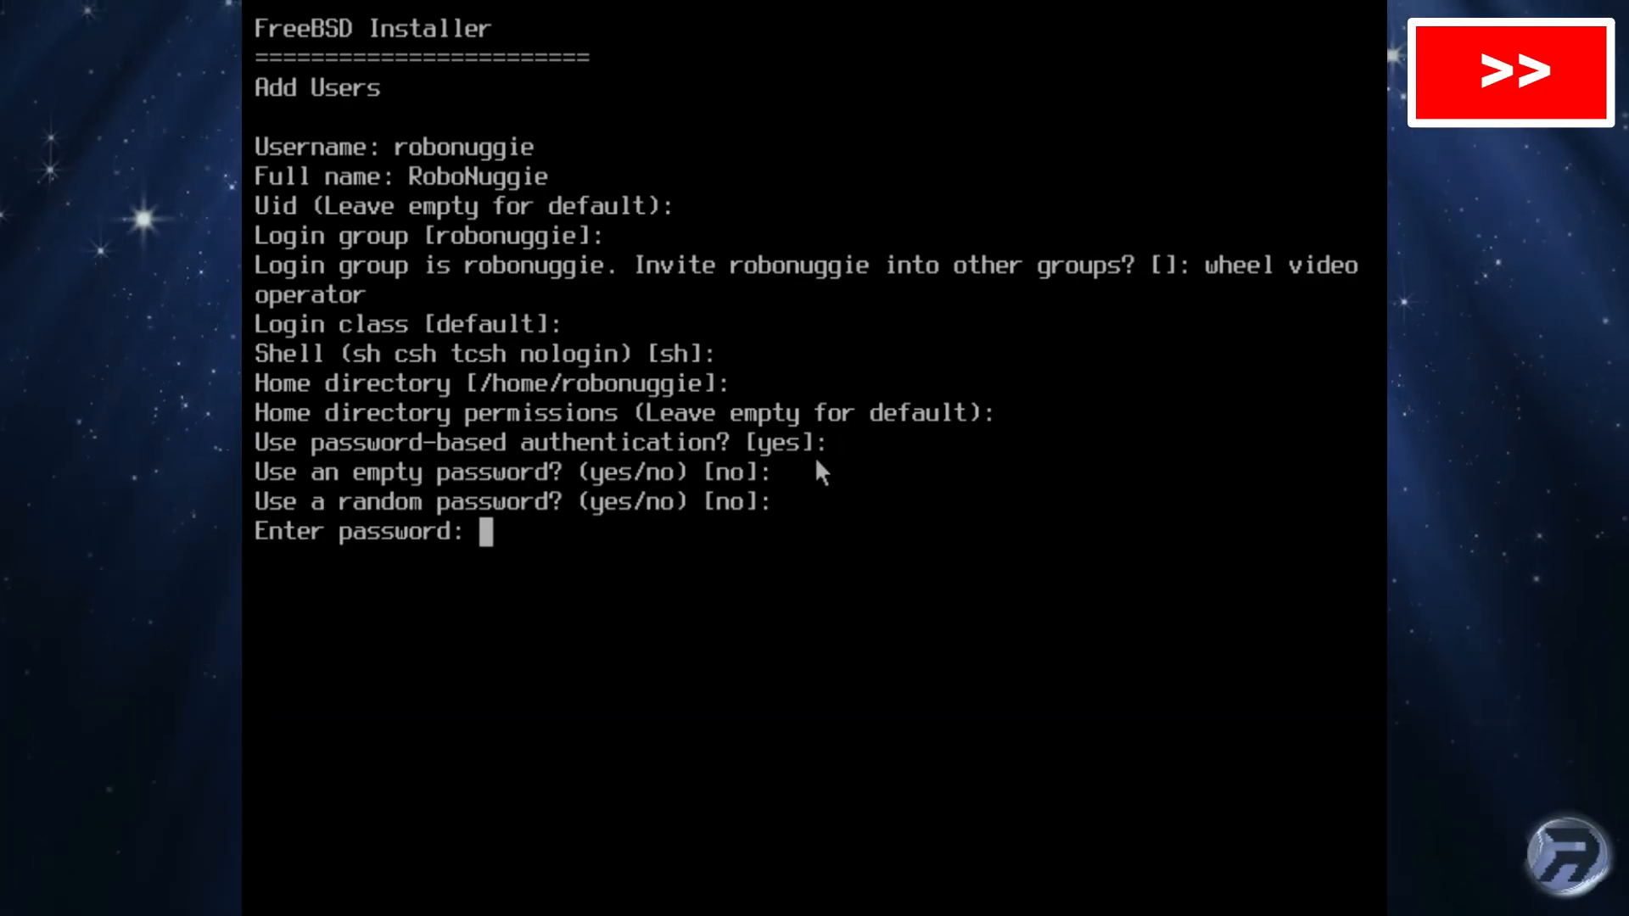
key(Return)
Step: Confirm the repeated password, approve the account details with 'yes', and answer 'no' to adding another user
key(Return)
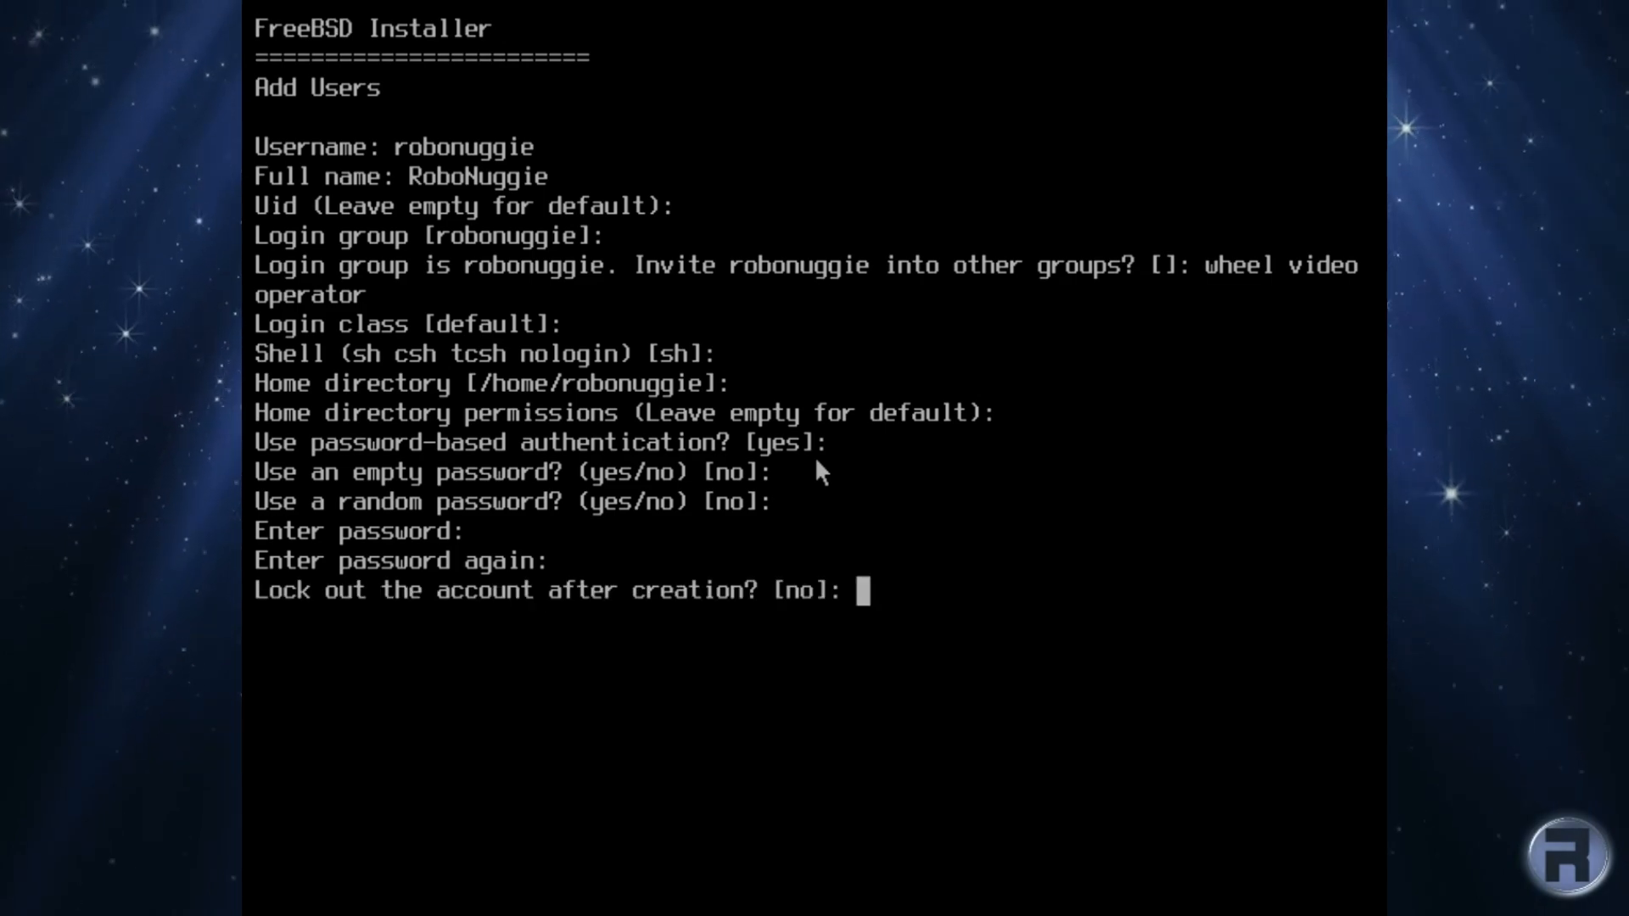
key(Return)
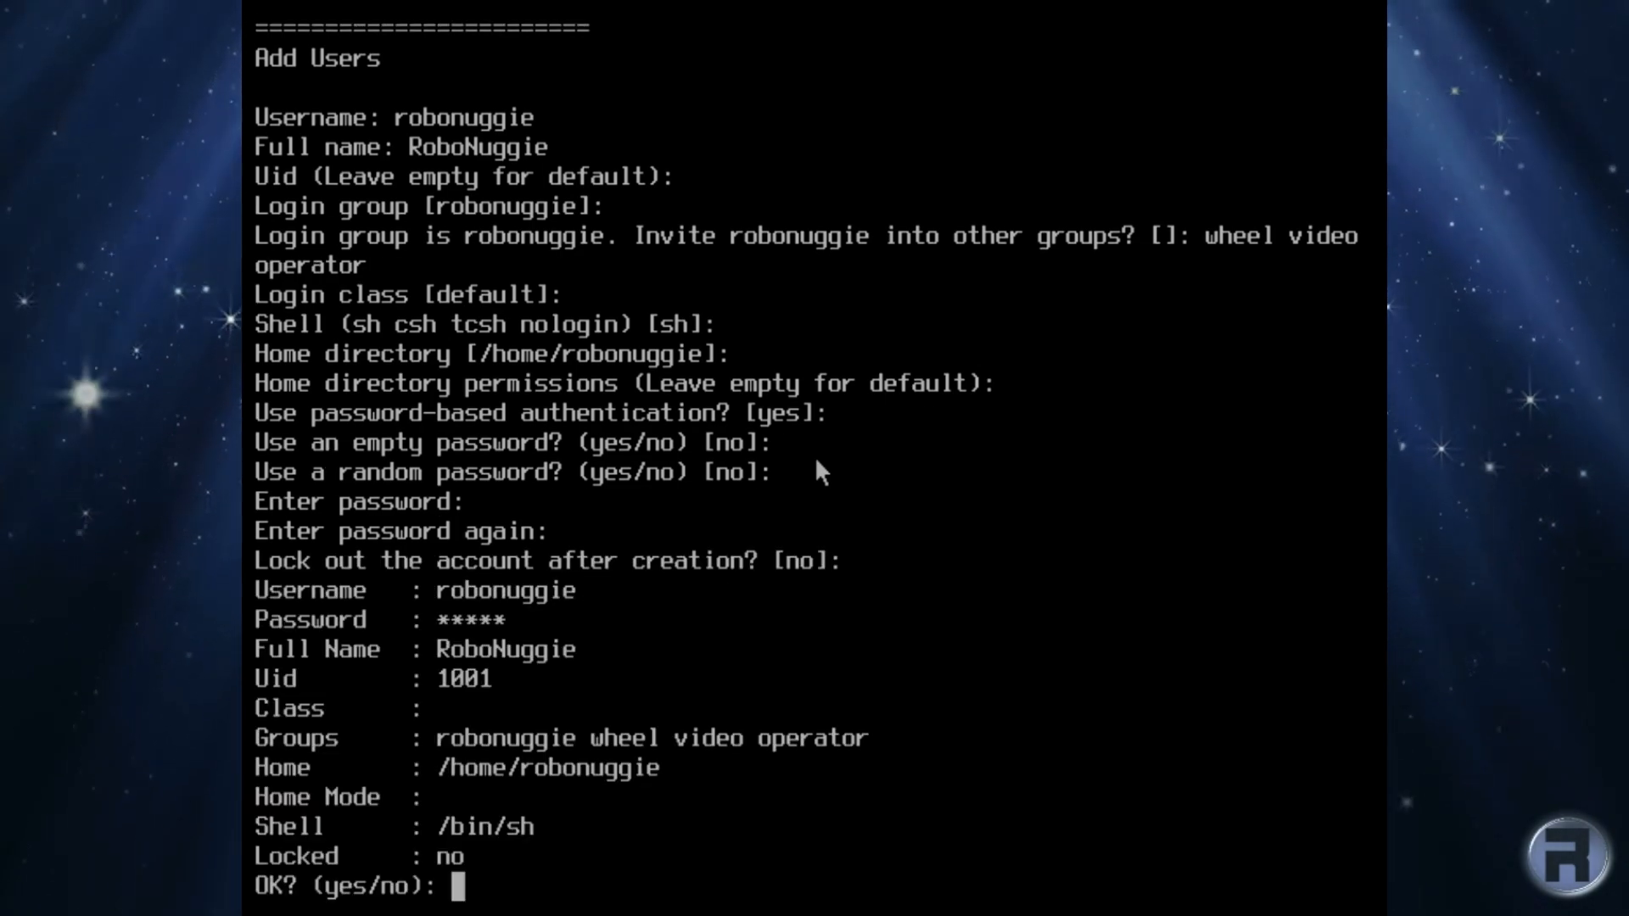
text(yes)
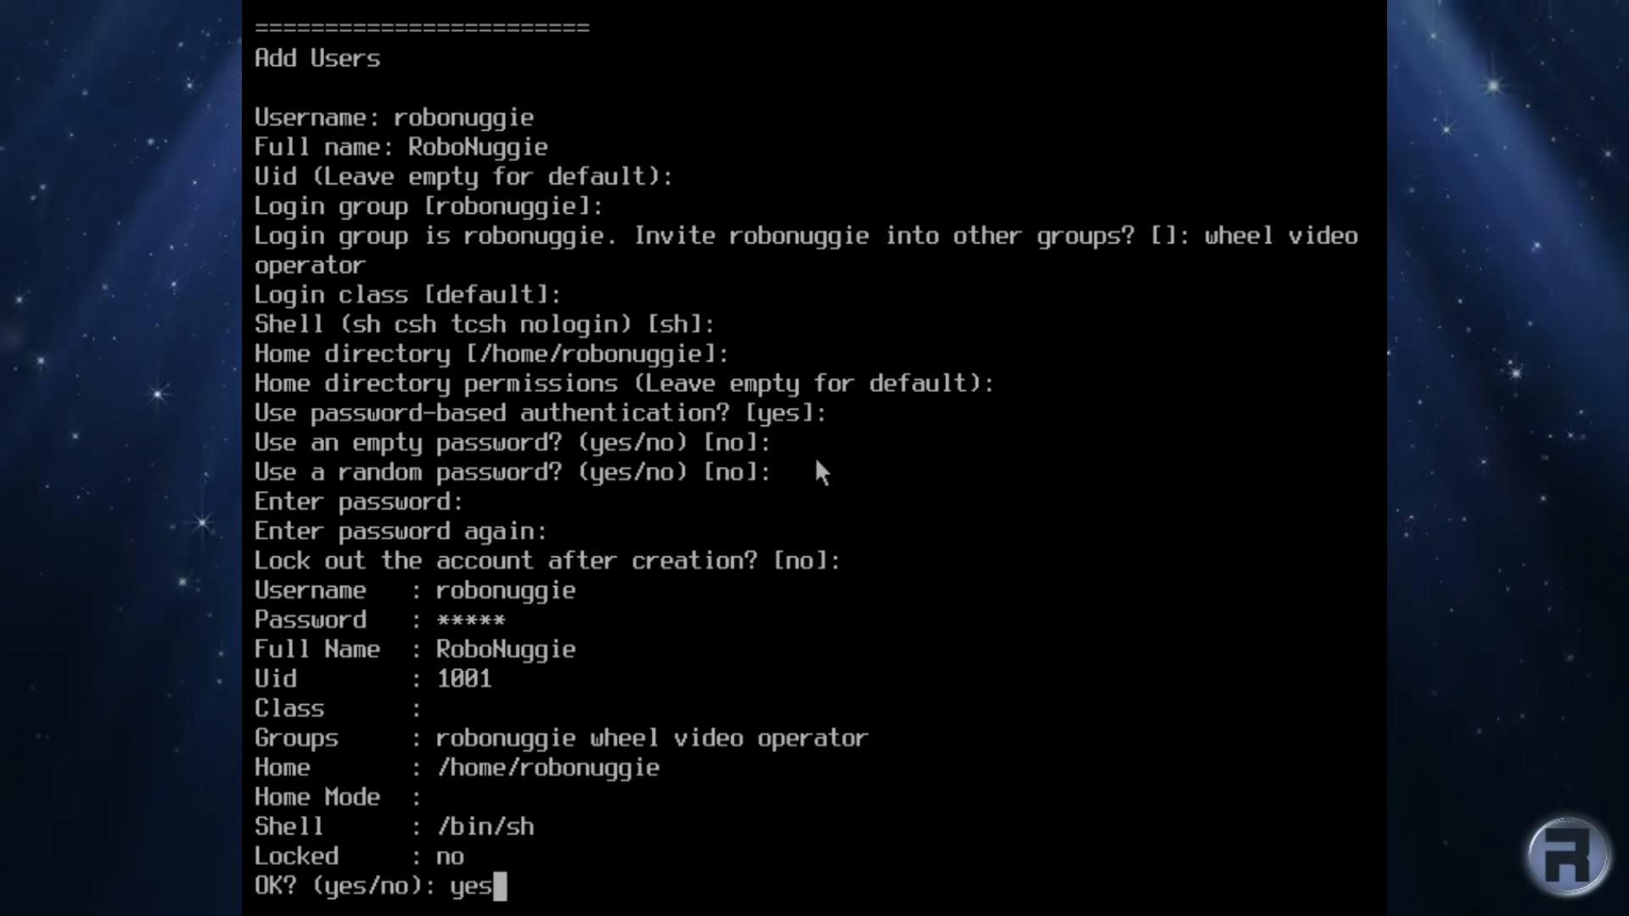
key(Return)
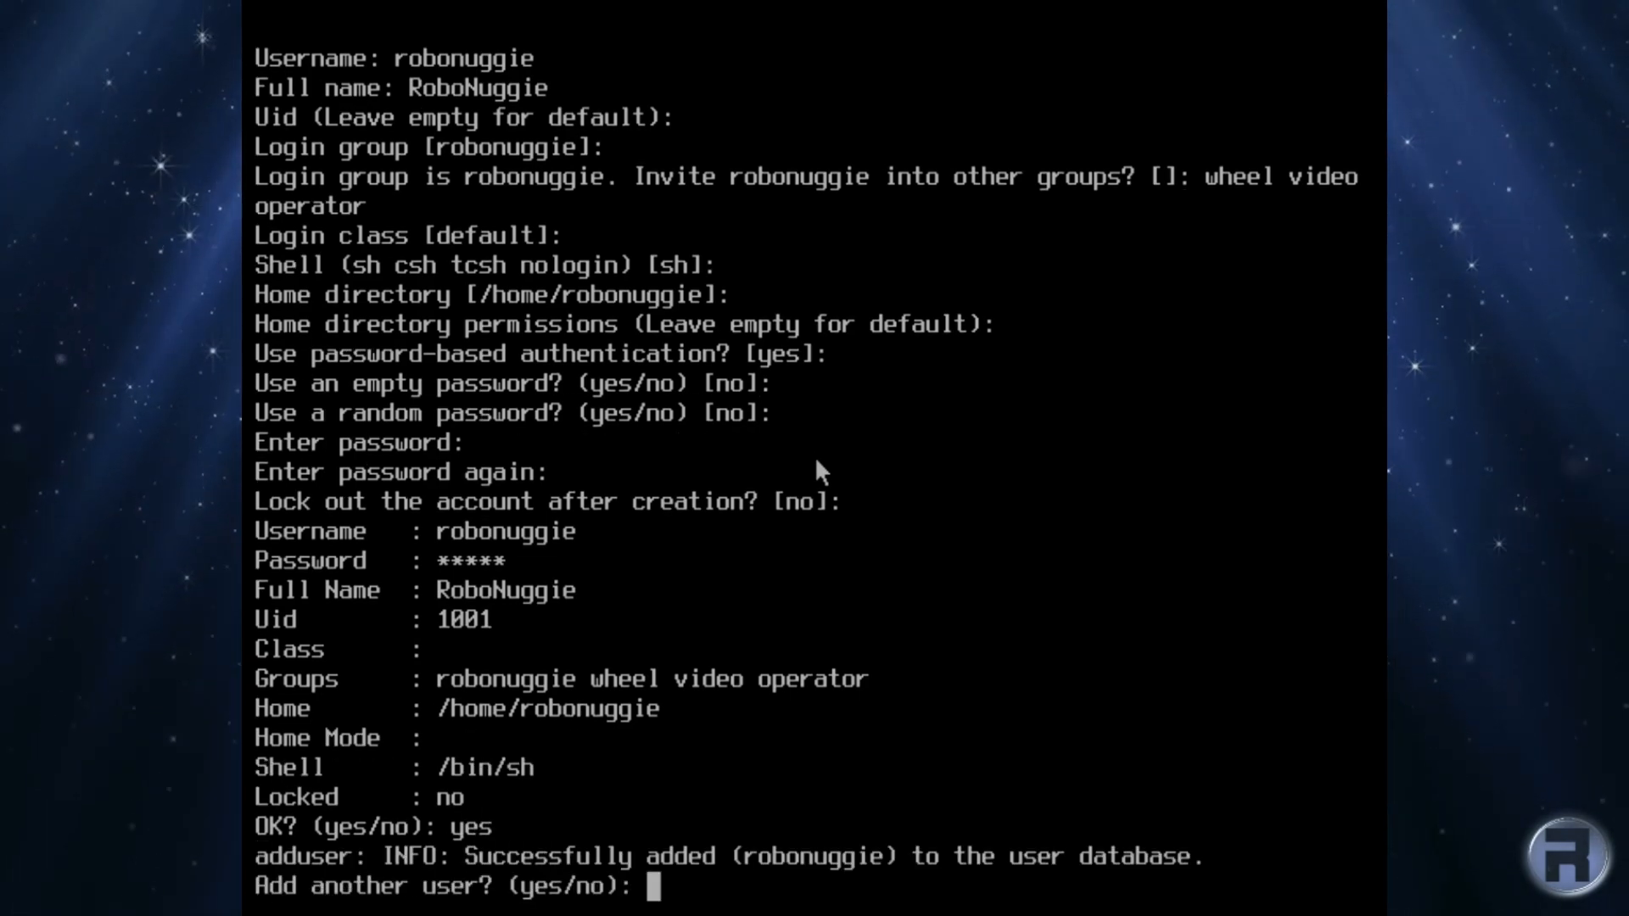
text(no)
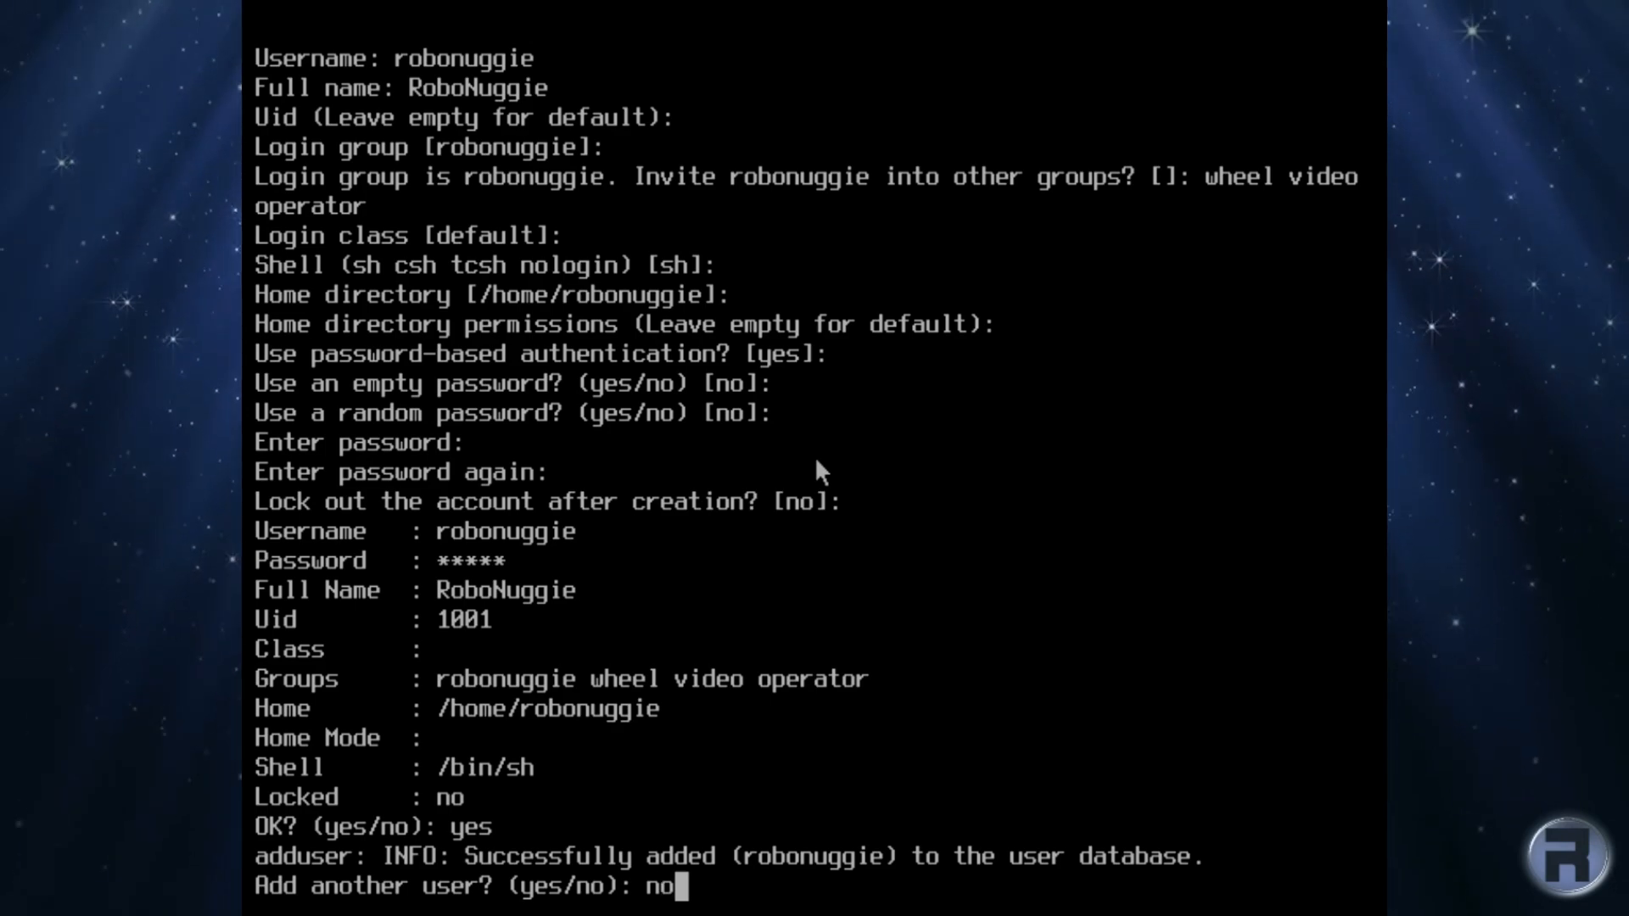
key(Return)
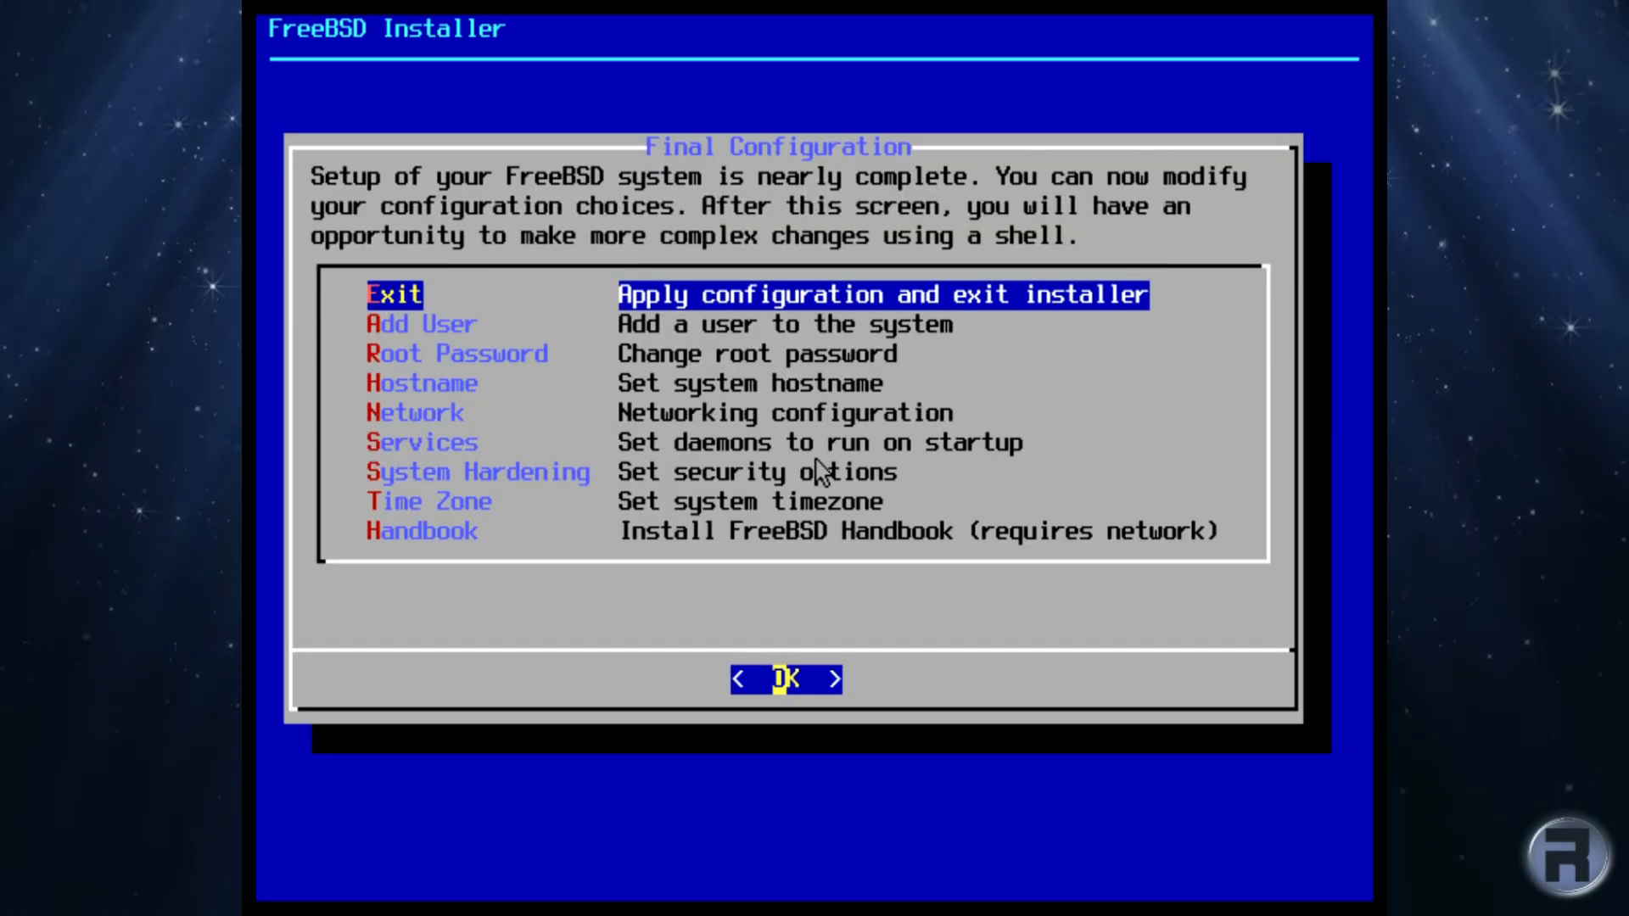
Step: Select Exit in Final Configuration to apply the settings, and answer No to the manual-configuration shell
key(Down)
key(Down)
key(Down)
key(Down)
key(Down)
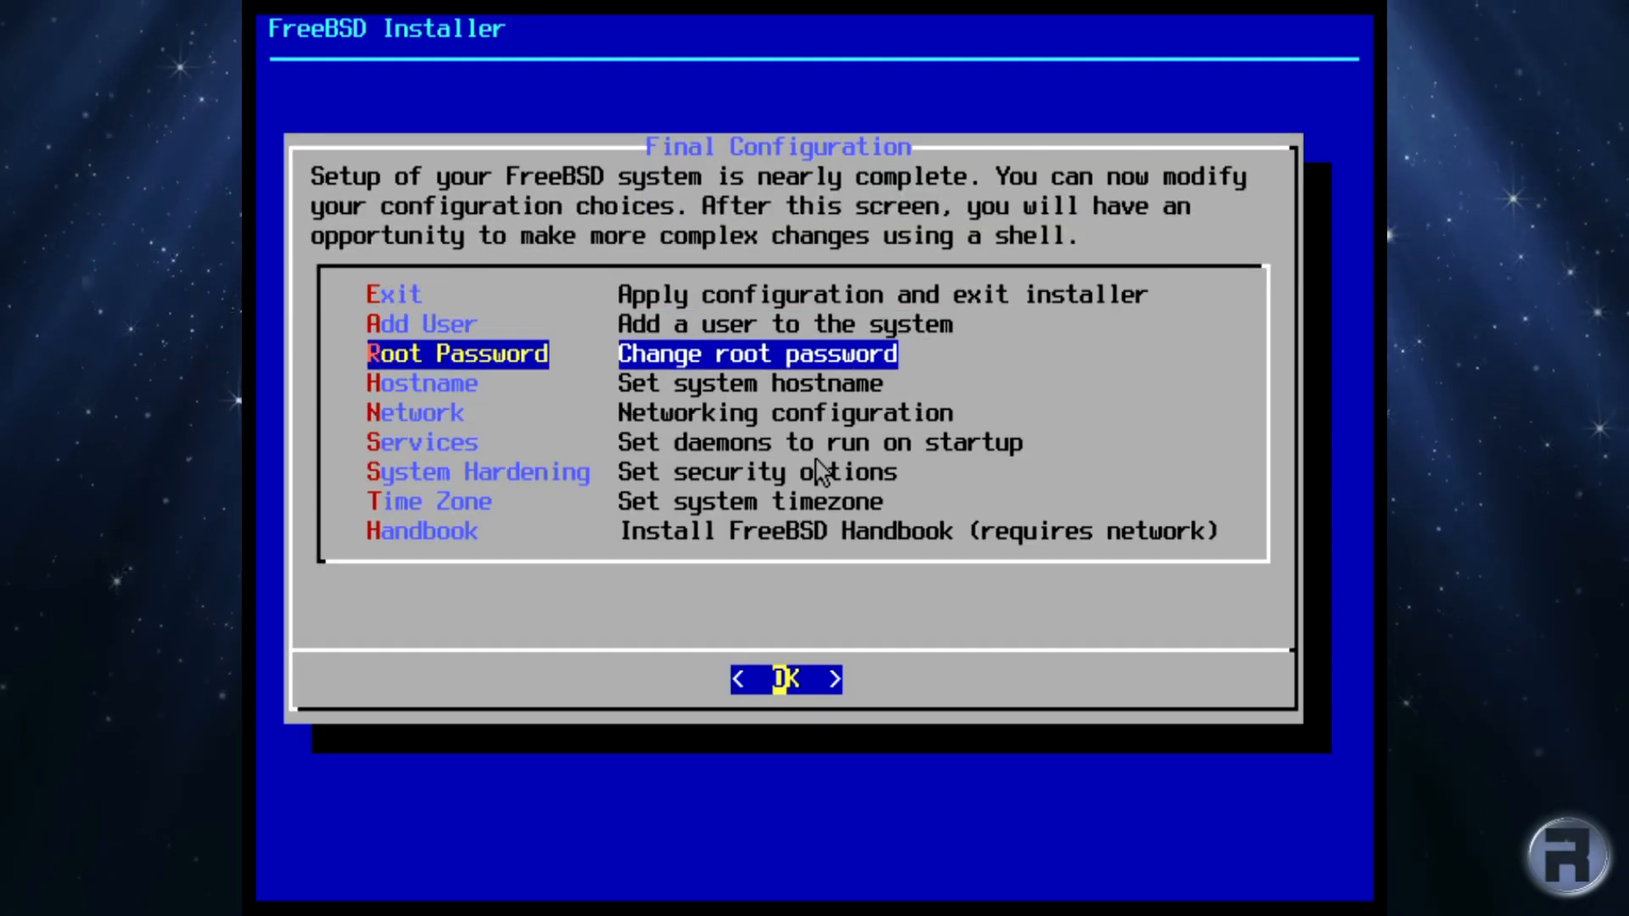
key(Down)
key(Down)
key(Down)
key(Up)
key(Up)
key(Up)
key(Up)
key(Up)
key(Up)
key(Up)
key(Up)
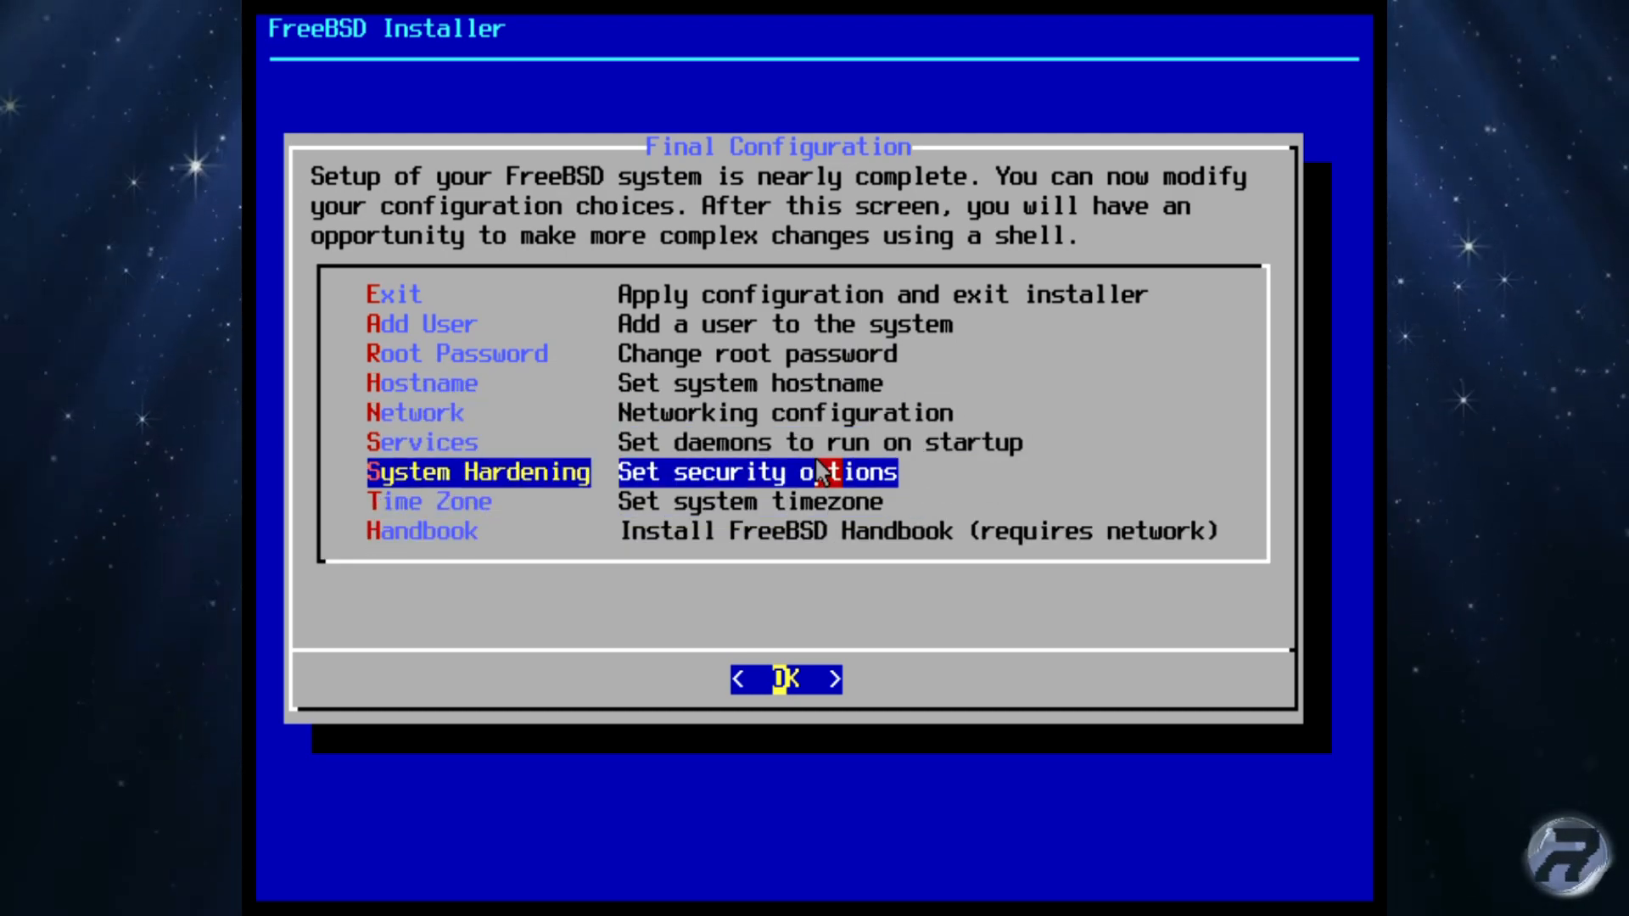
key(Return)
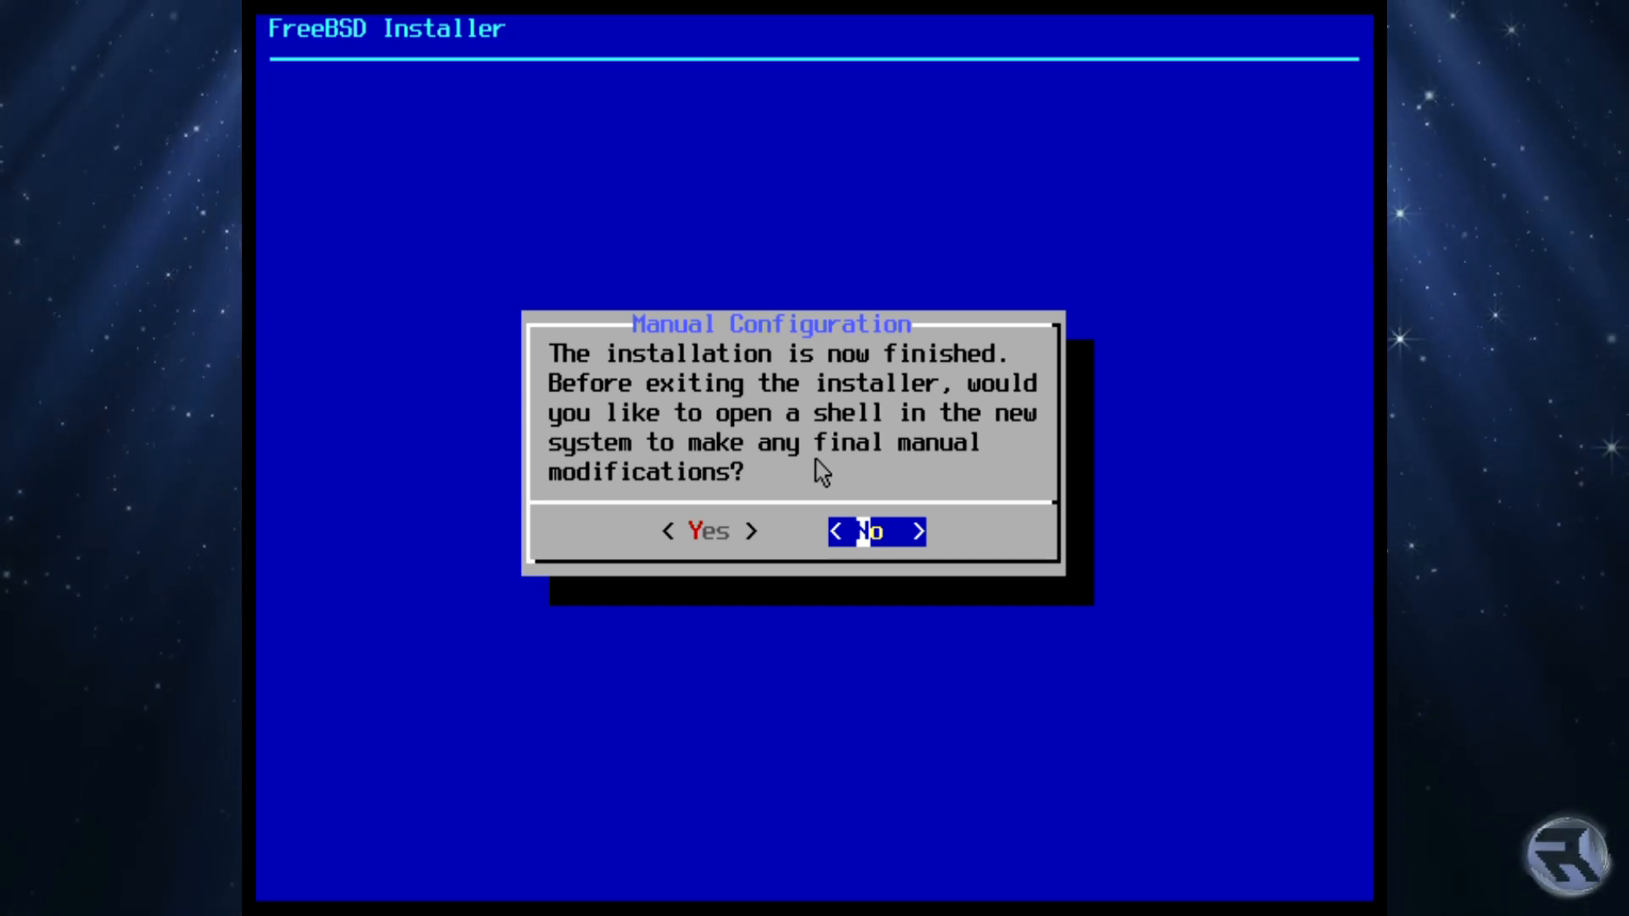
key(Return)
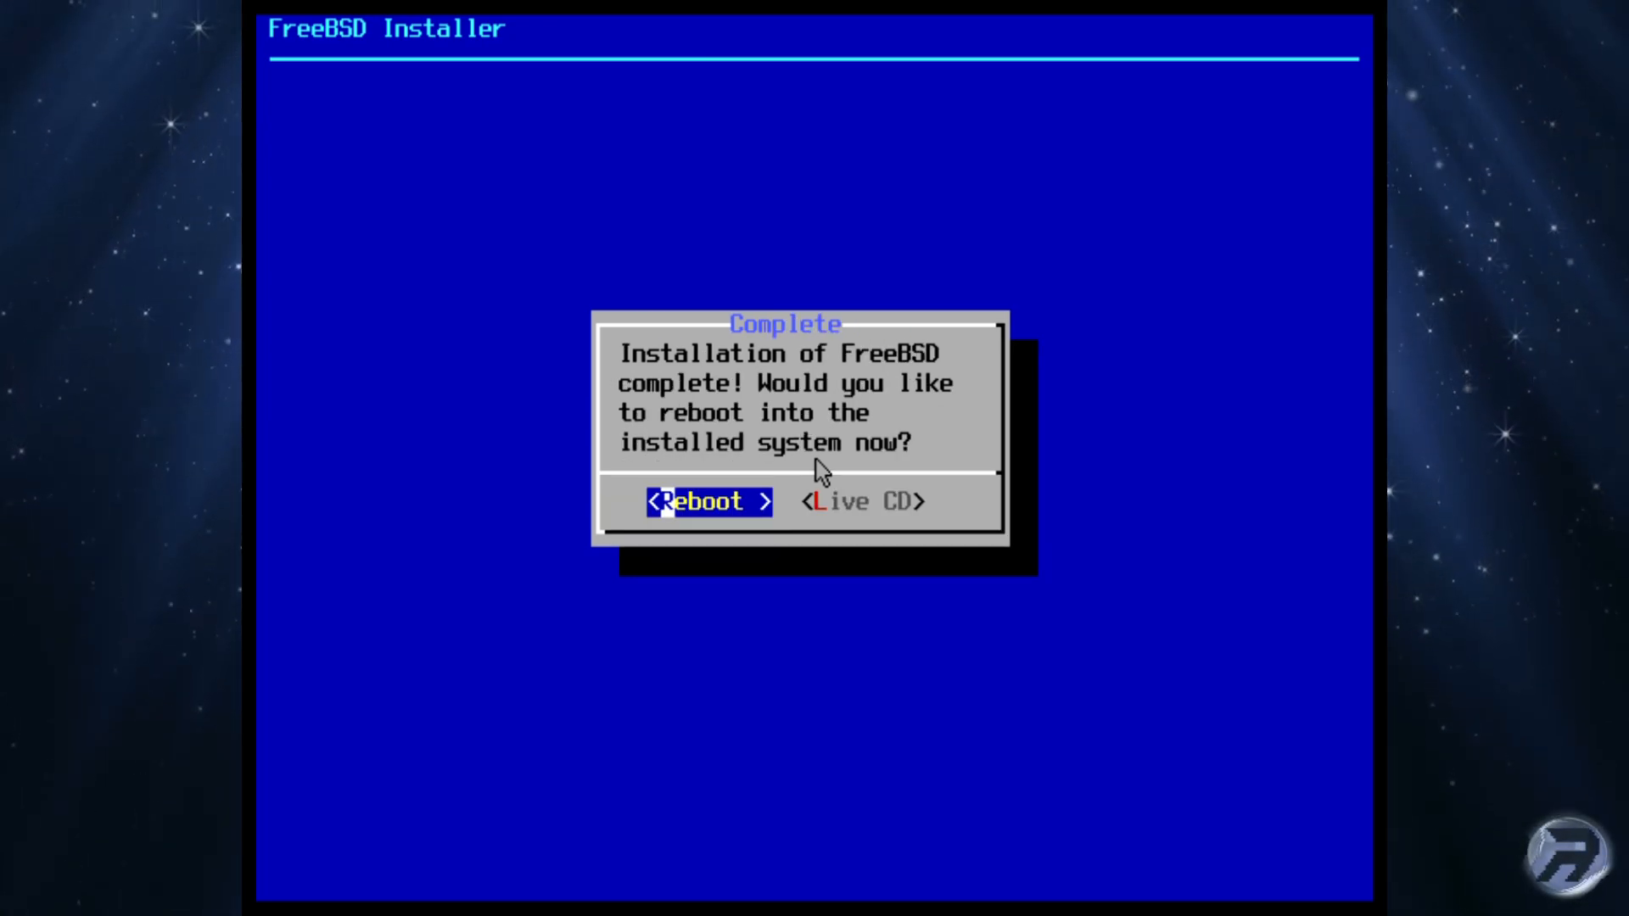
Step: Reboot into the installed system, log in as the new user, and run uname -a
key(Return)
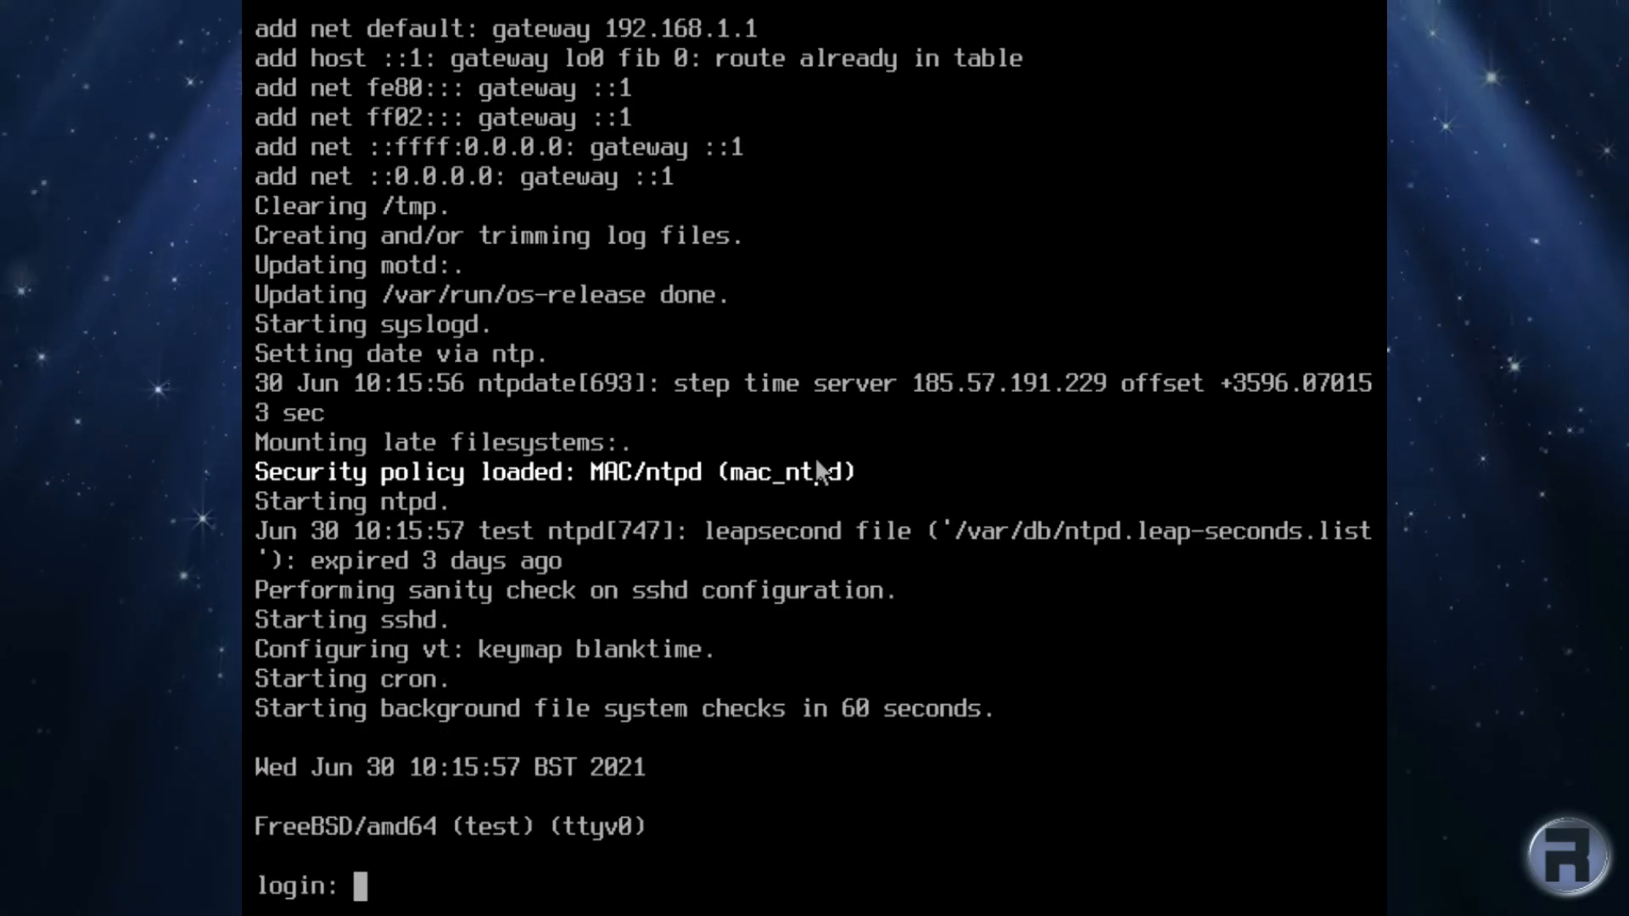
text(robonuggi)
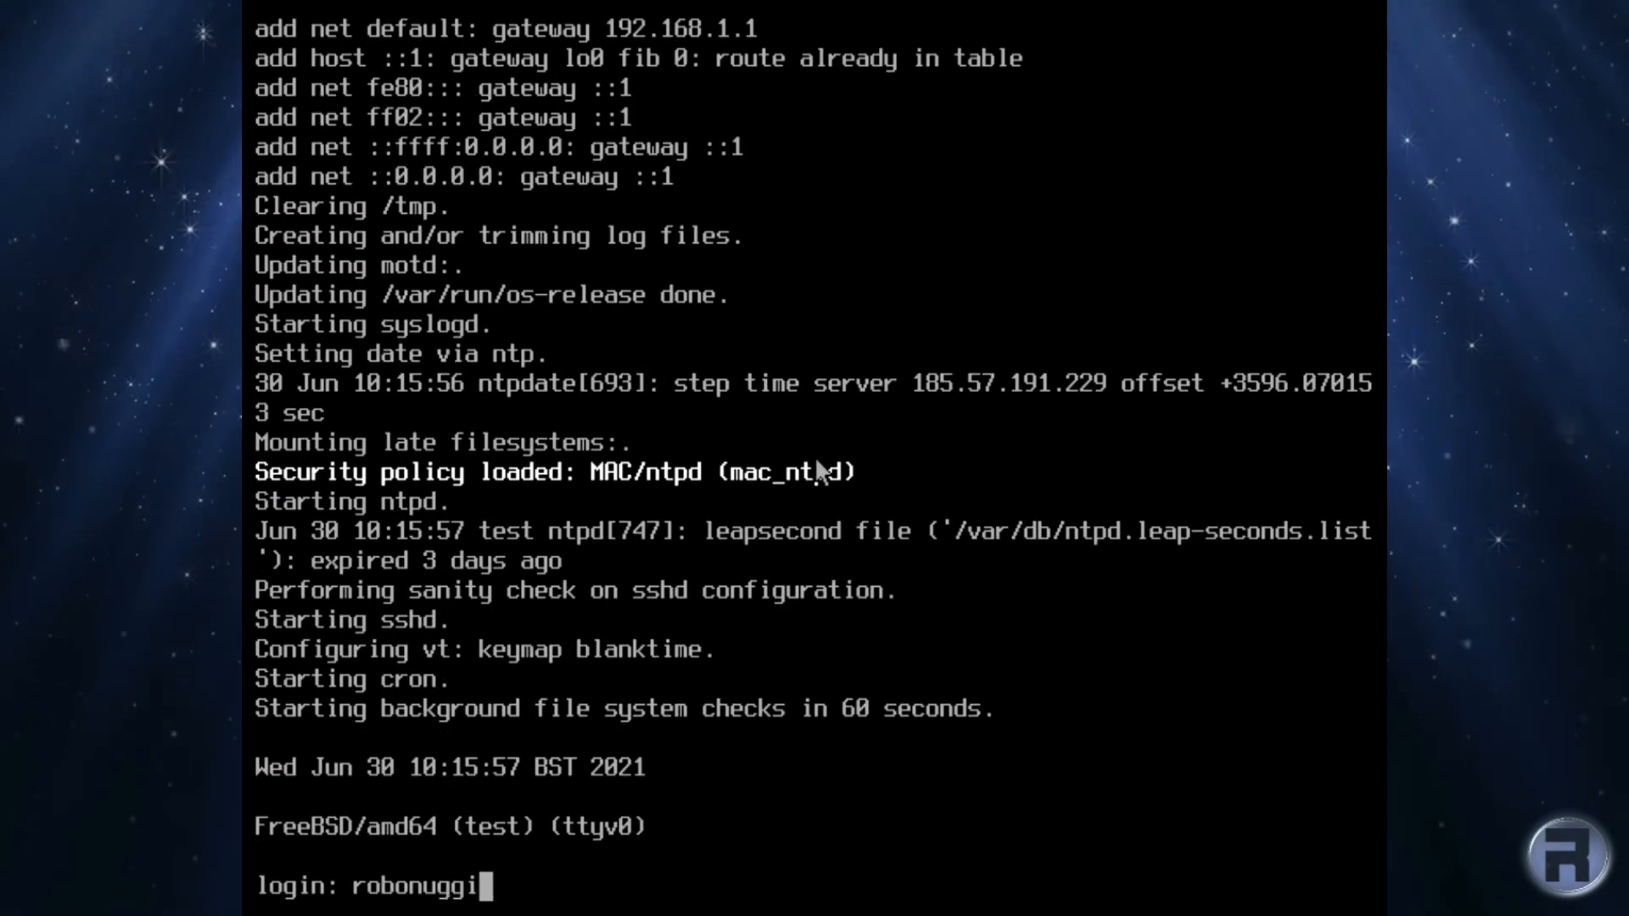
text(e)
key(Return)
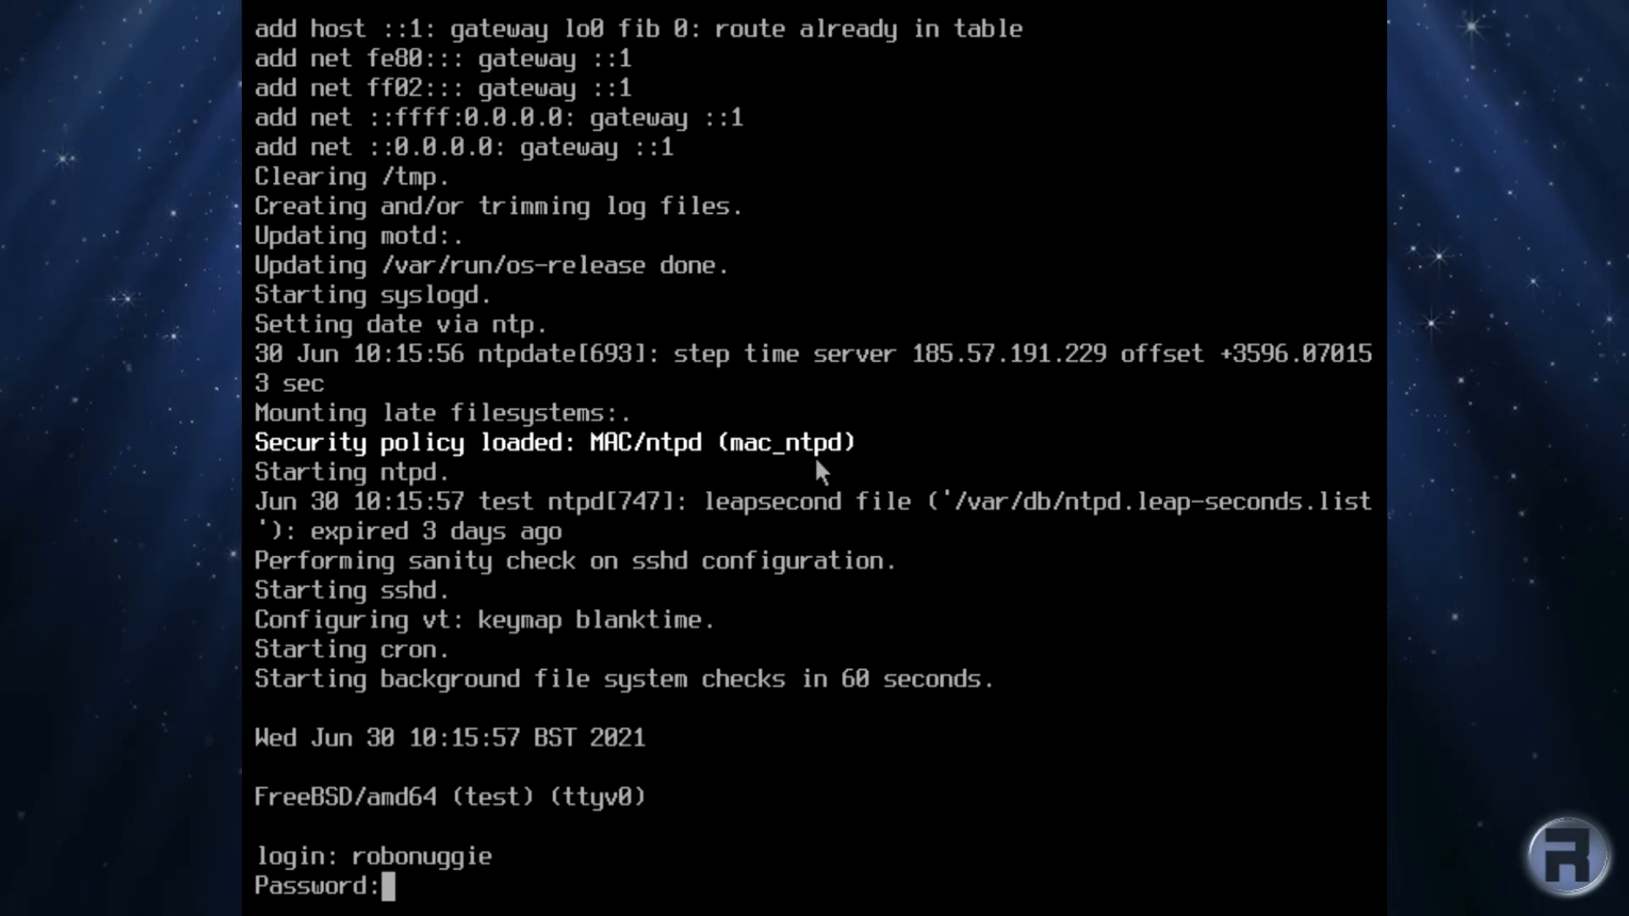
key(Return)
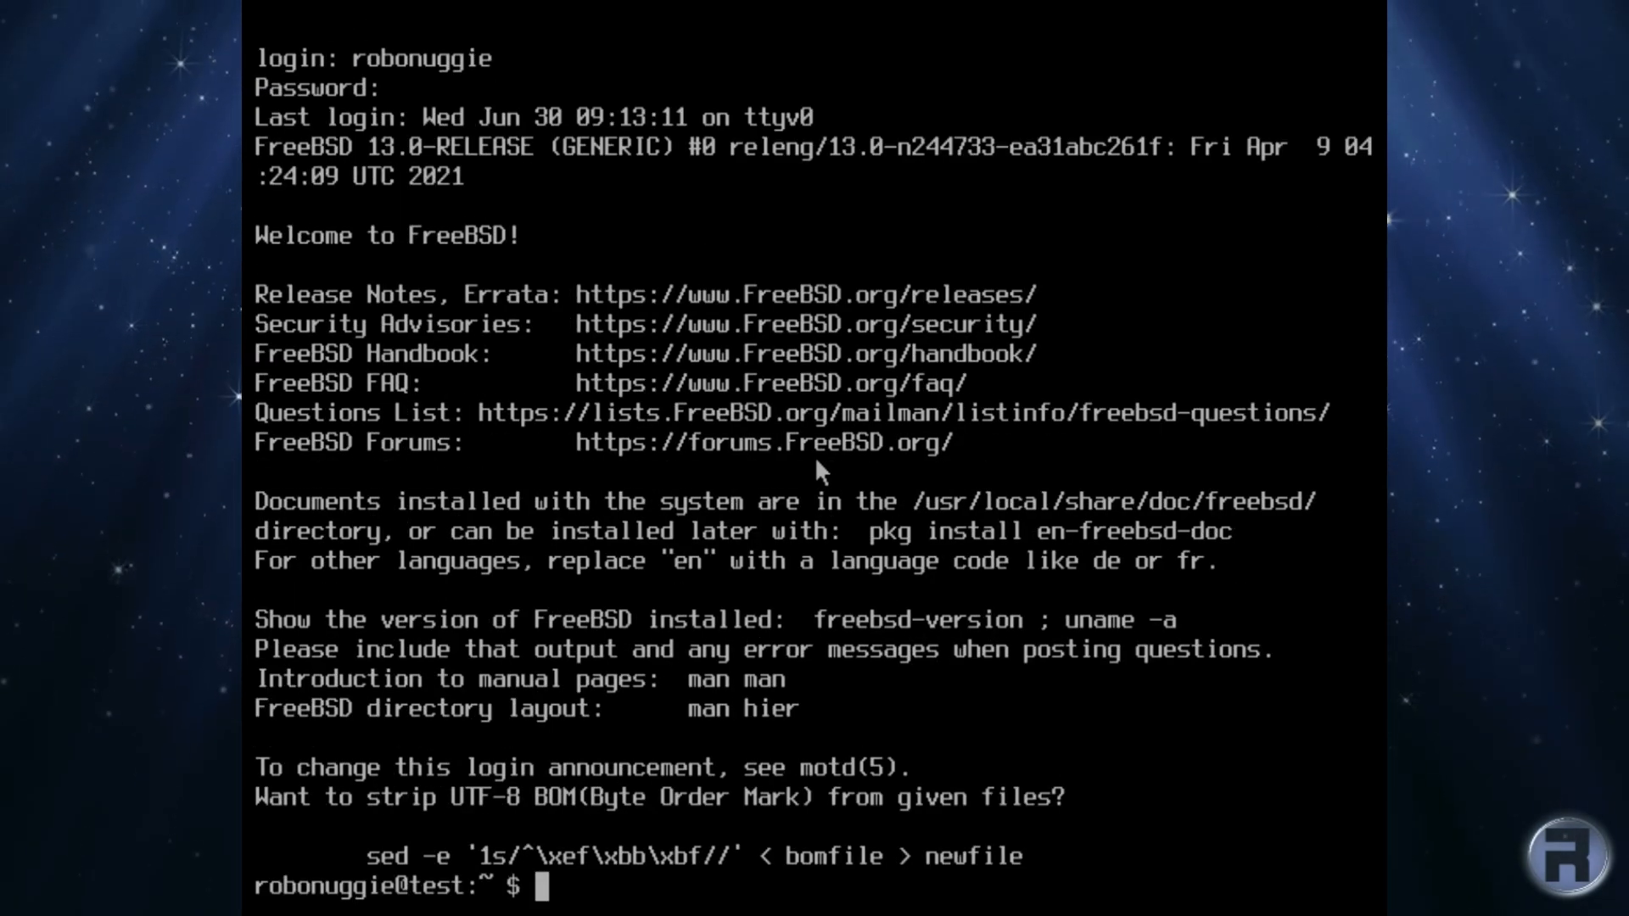
text(uname -a)
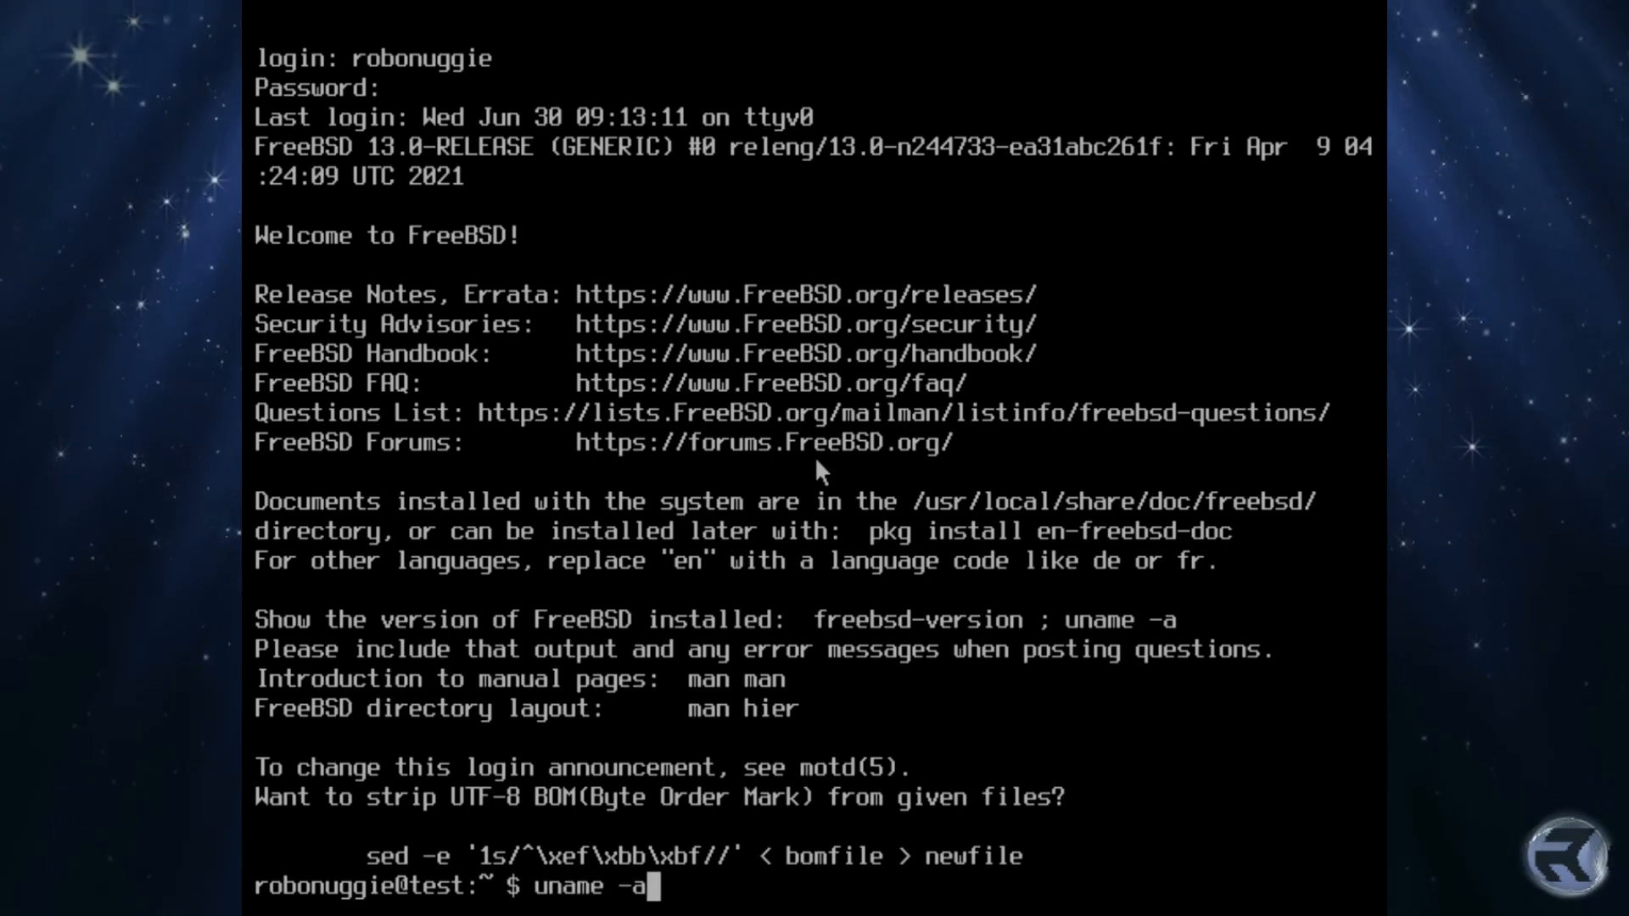
key(Return)
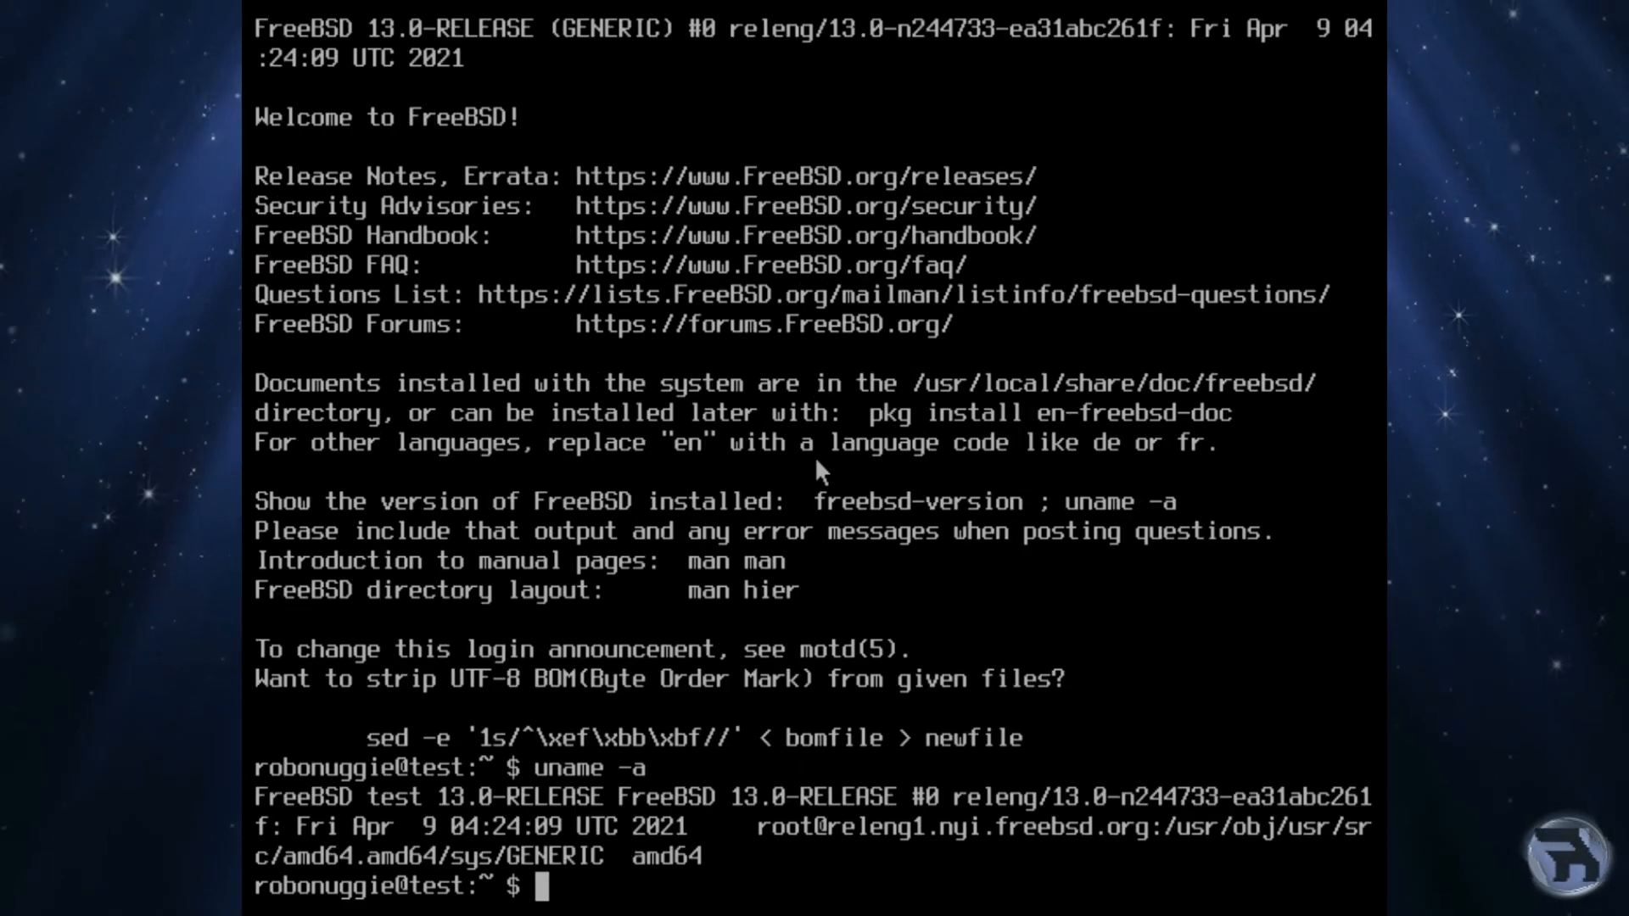